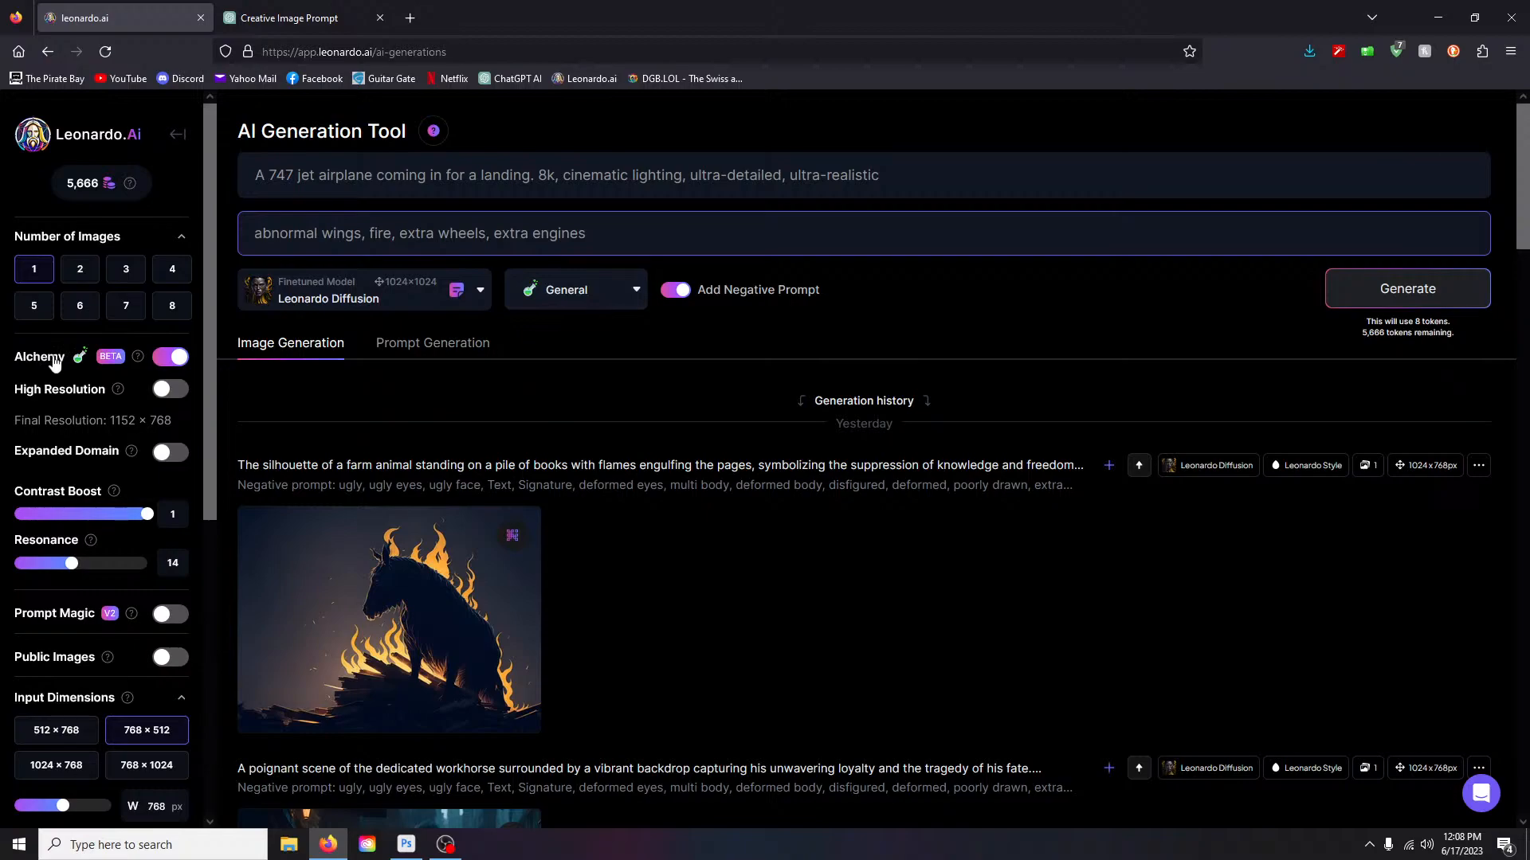
- Disable Alchemy, pick the Leonardo Style preset, and settle on 1024×1024 after trying 1024×768
mouse_move(137, 369)
click(188, 359)
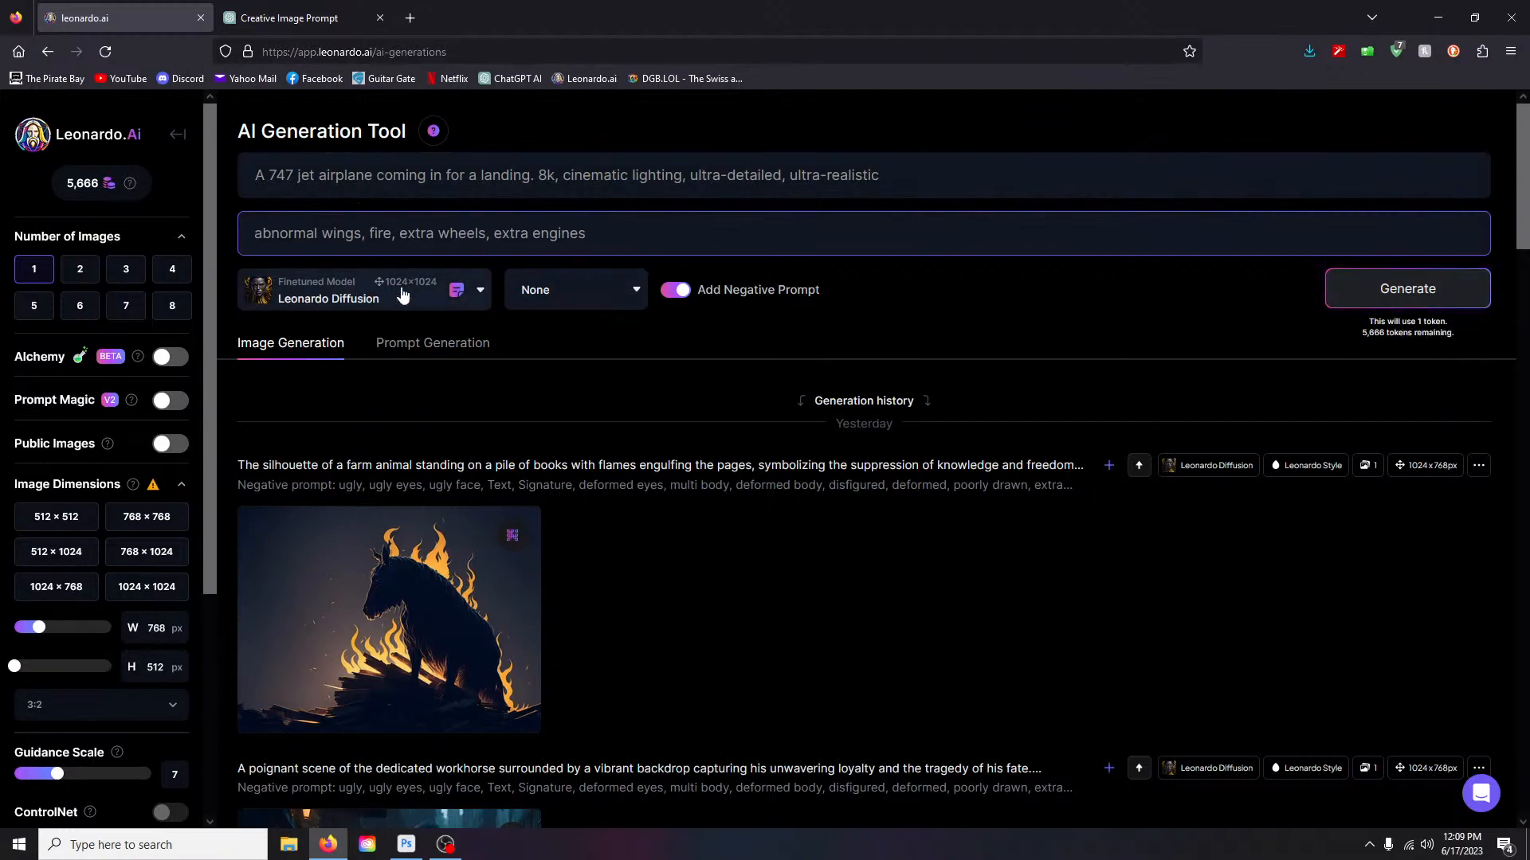
click(597, 296)
click(587, 332)
click(145, 590)
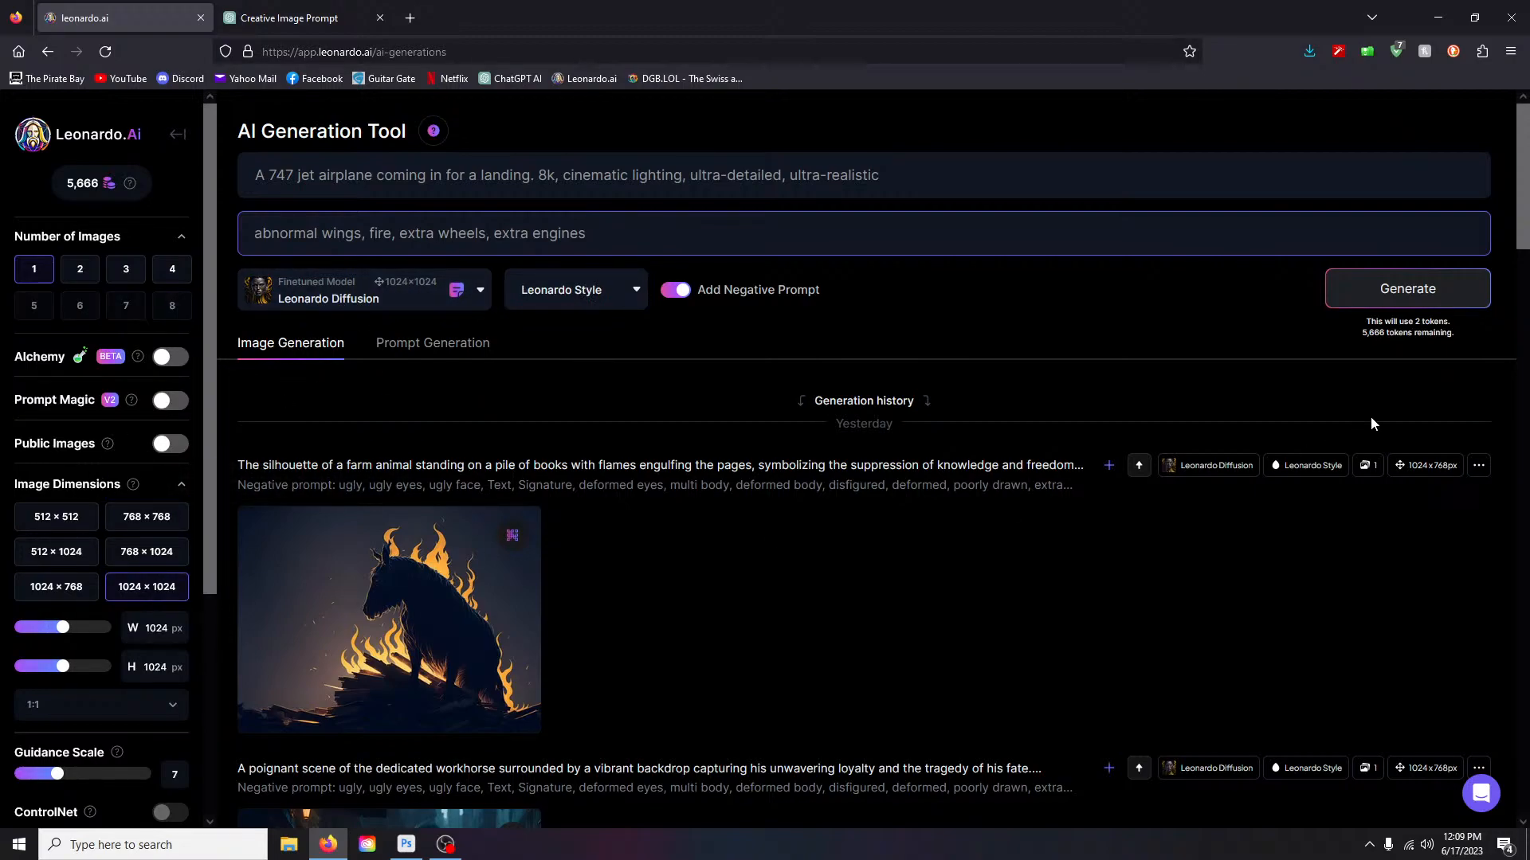
click(55, 588)
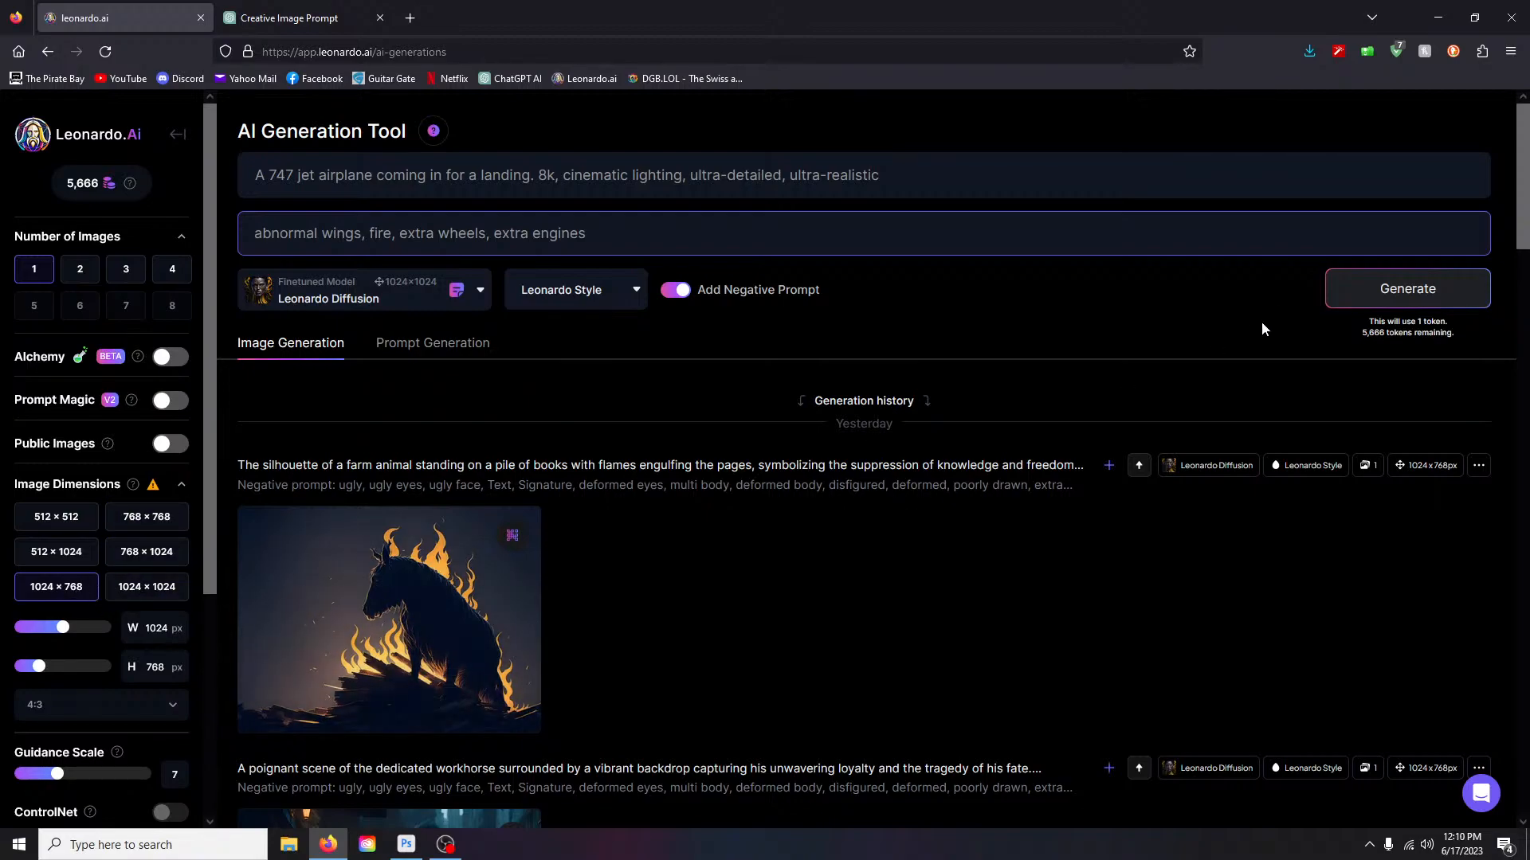
click(168, 588)
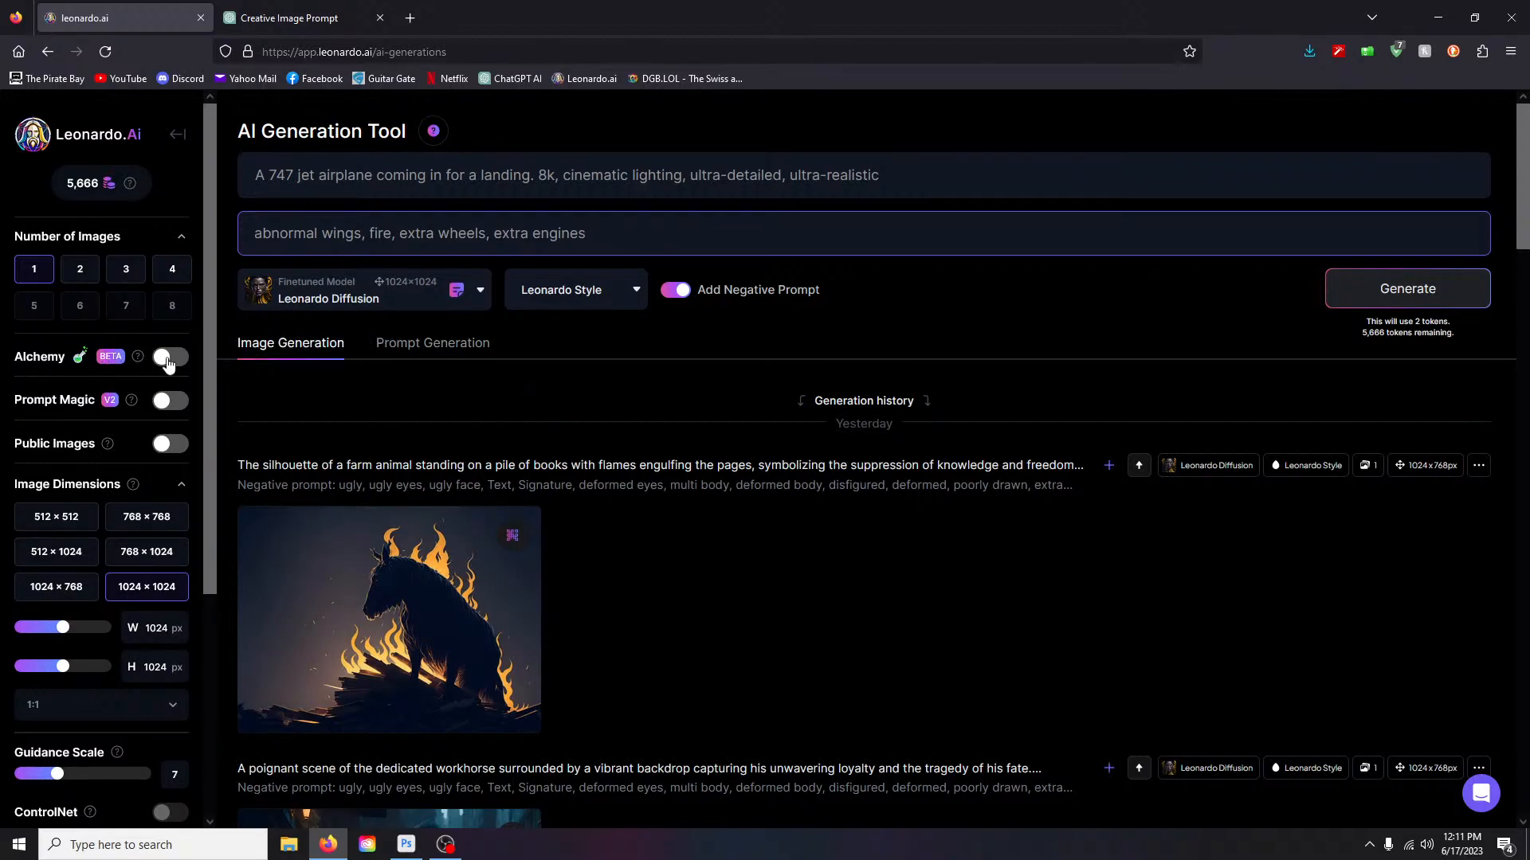
- Open the Introducing Leonardo Alchemy modal and scroll through its key notes
click(139, 360)
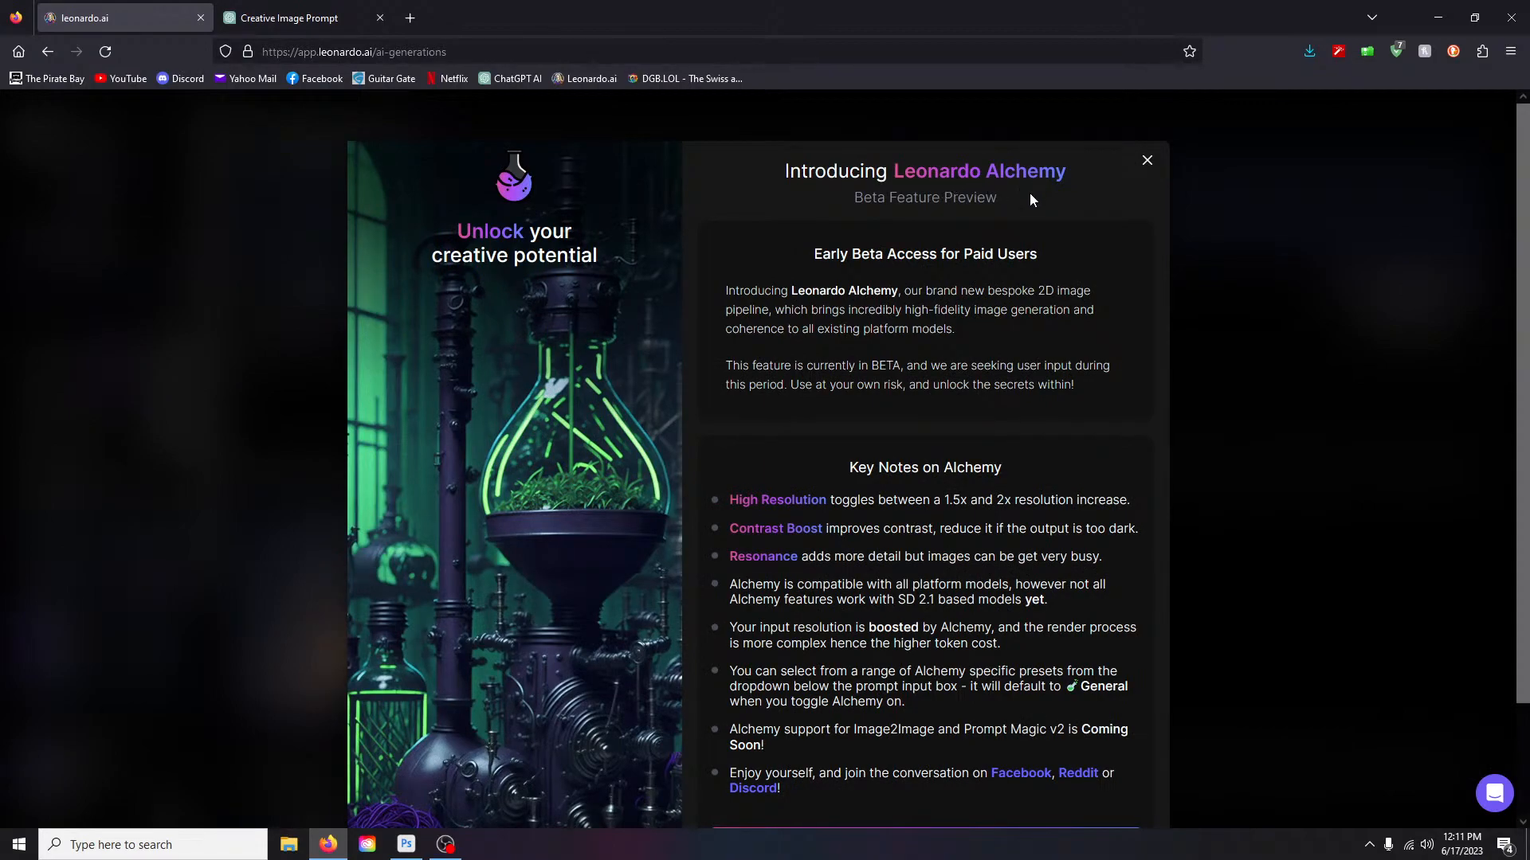
scroll(1077, 195, down, 2)
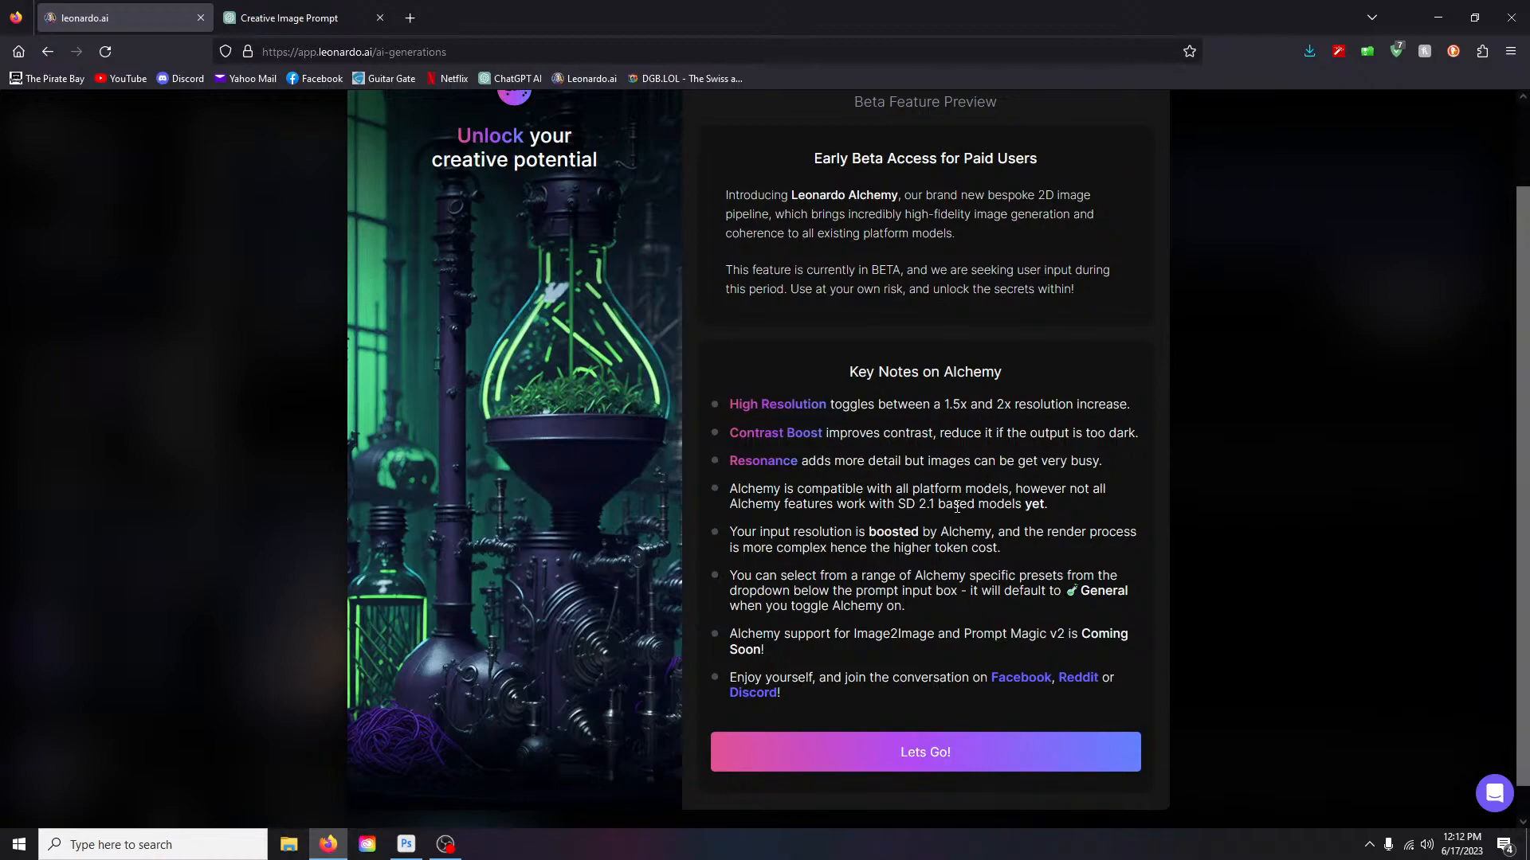
scroll(1180, 355, up, 2)
- Close the Alchemy introduction and view the Community Models in the custom model picker
click(1148, 161)
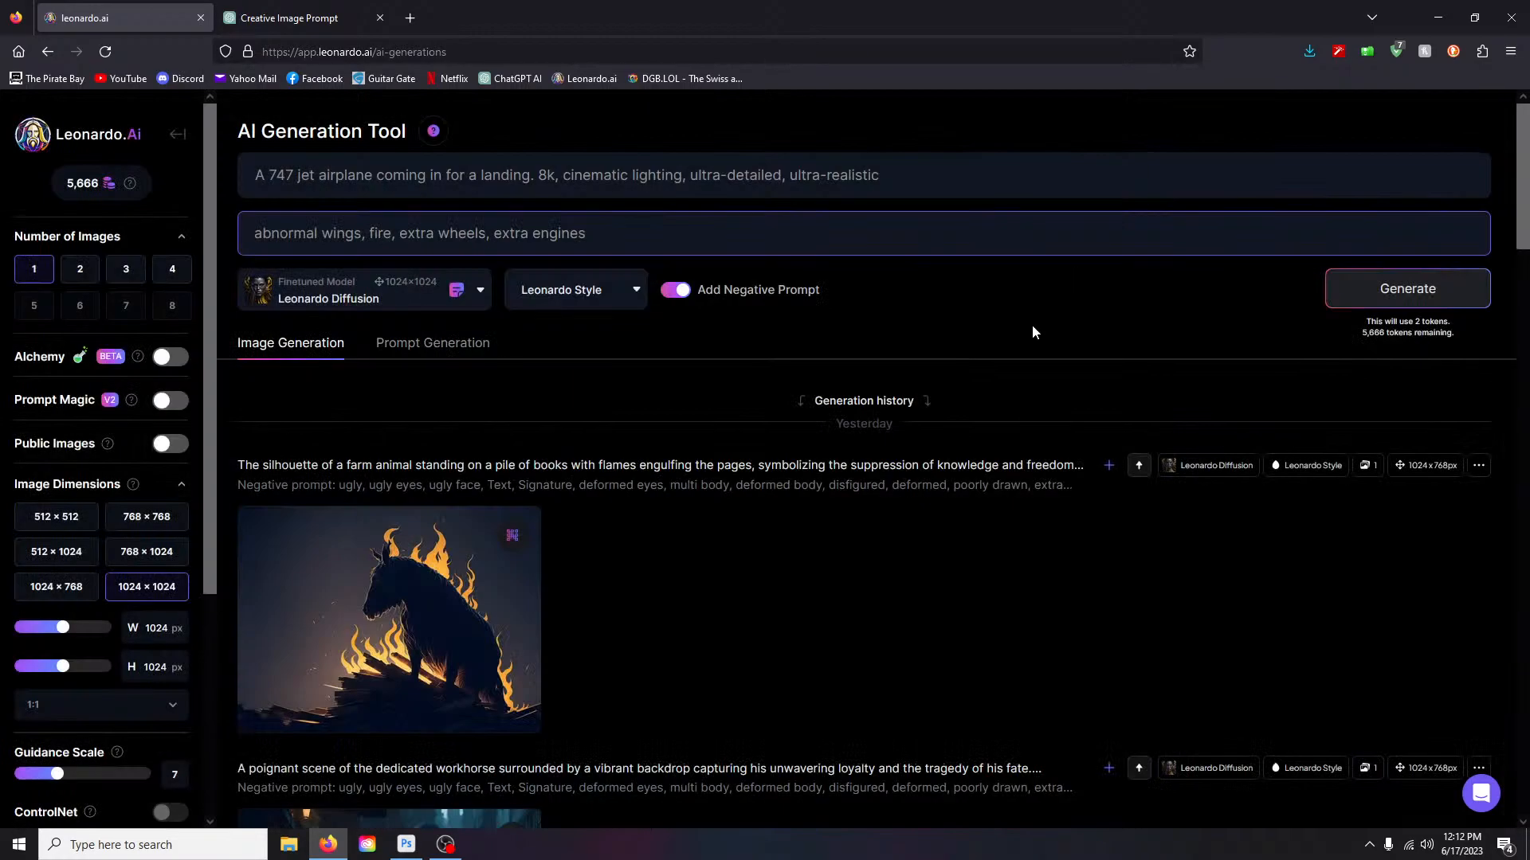
scroll(307, 374, down, 5)
scroll(307, 380, up, 6)
click(483, 291)
click(295, 715)
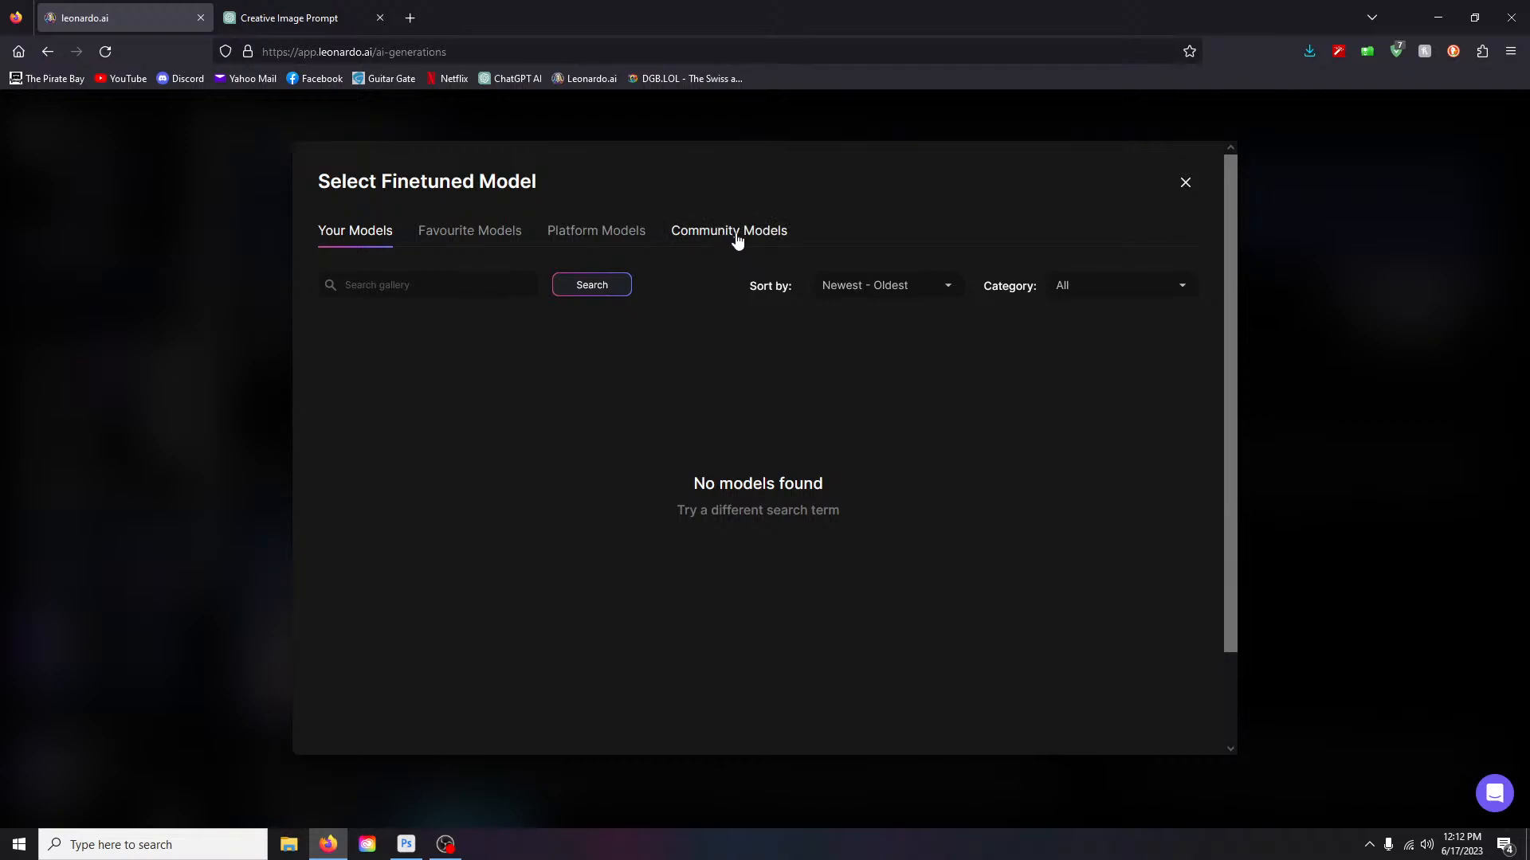
click(737, 240)
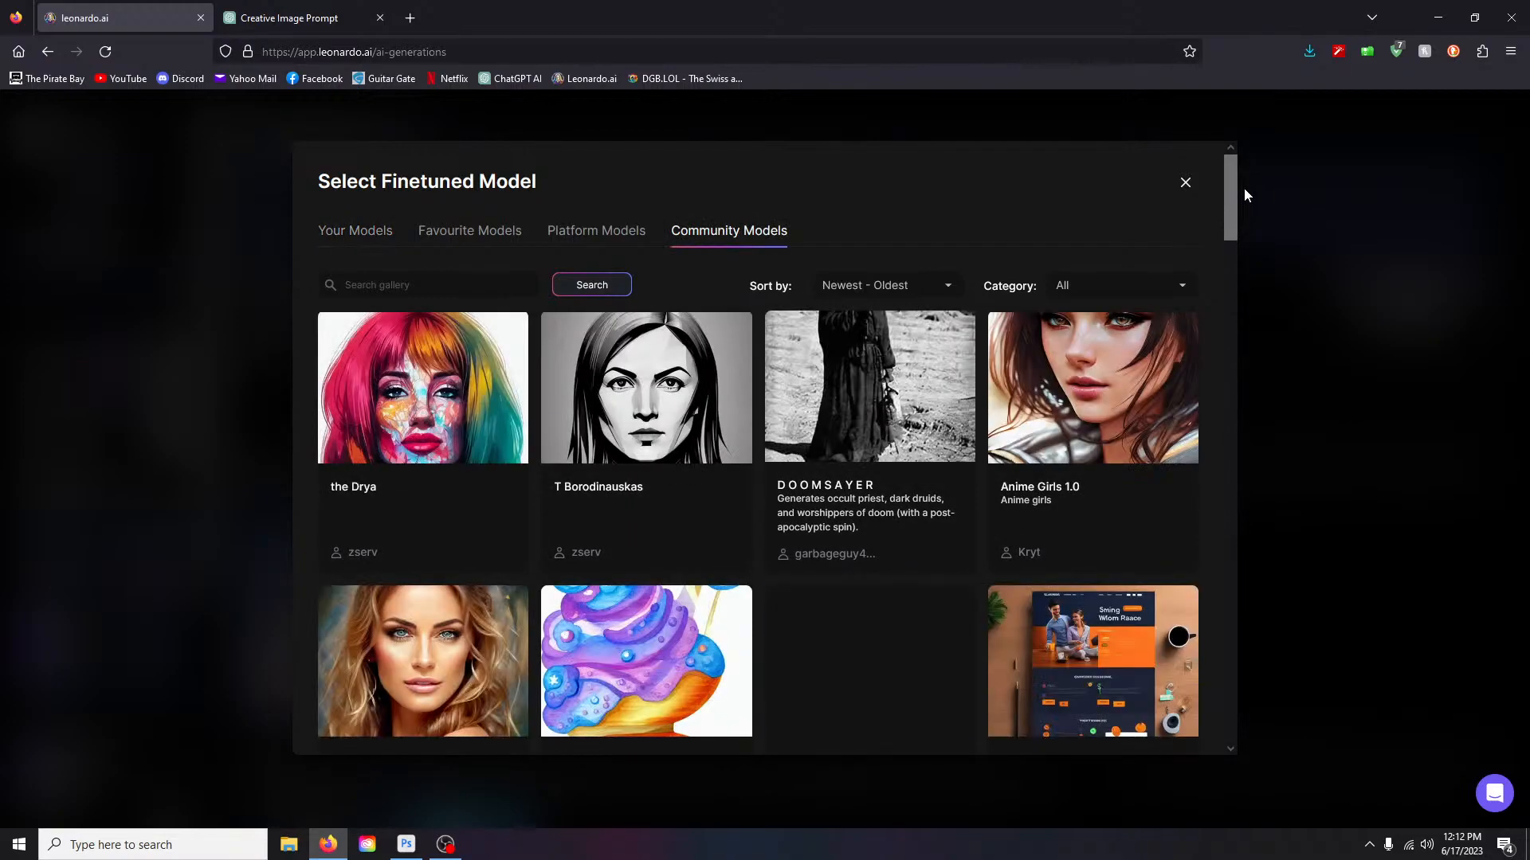
click(1240, 212)
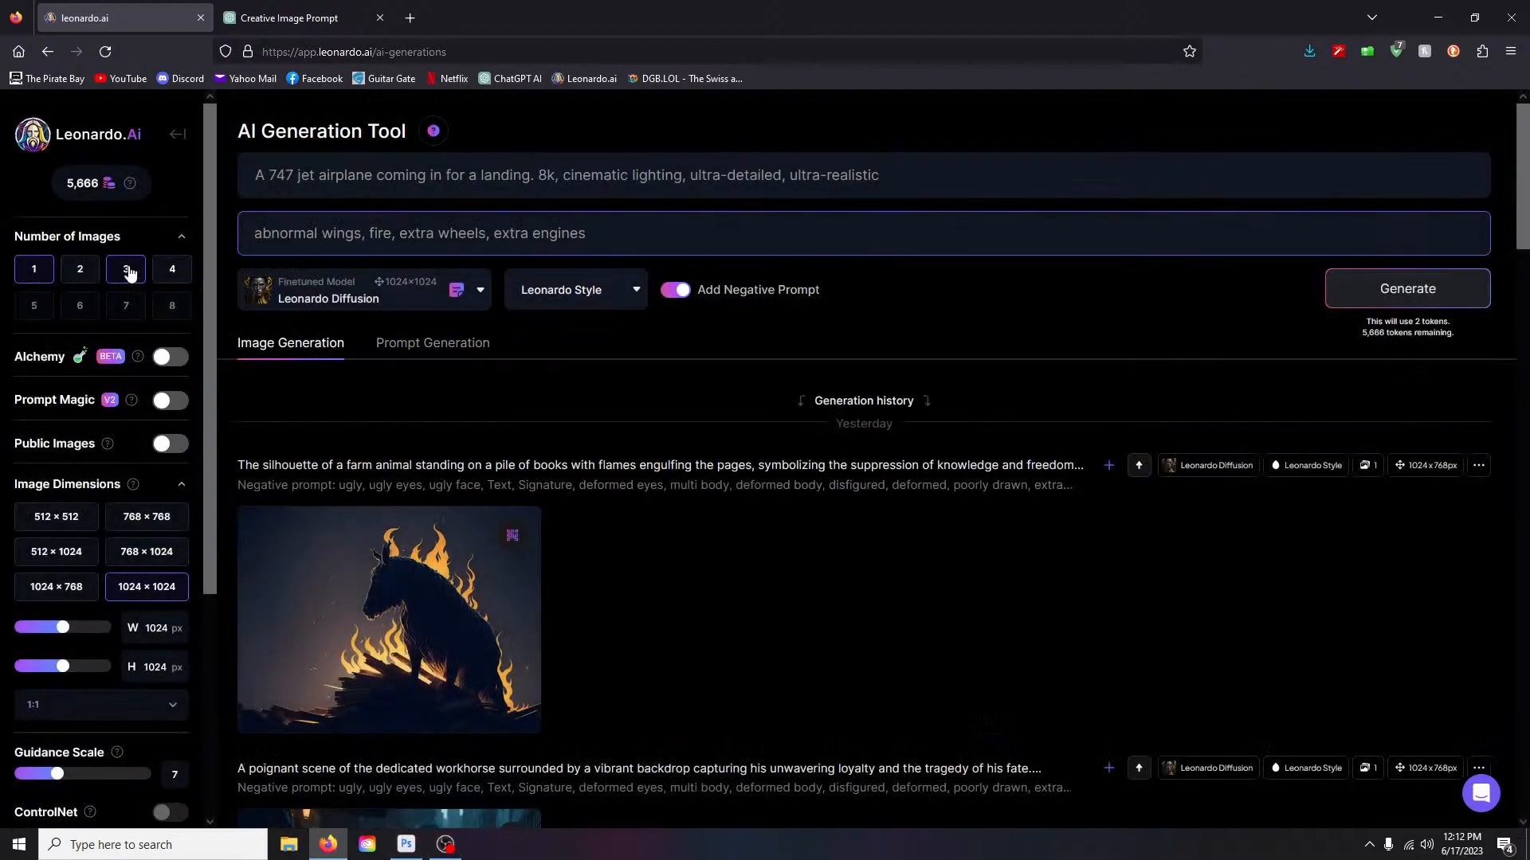
- Reopen the Select Finetuned Model picker, browse its models, and switch to Platform Models
click(377, 298)
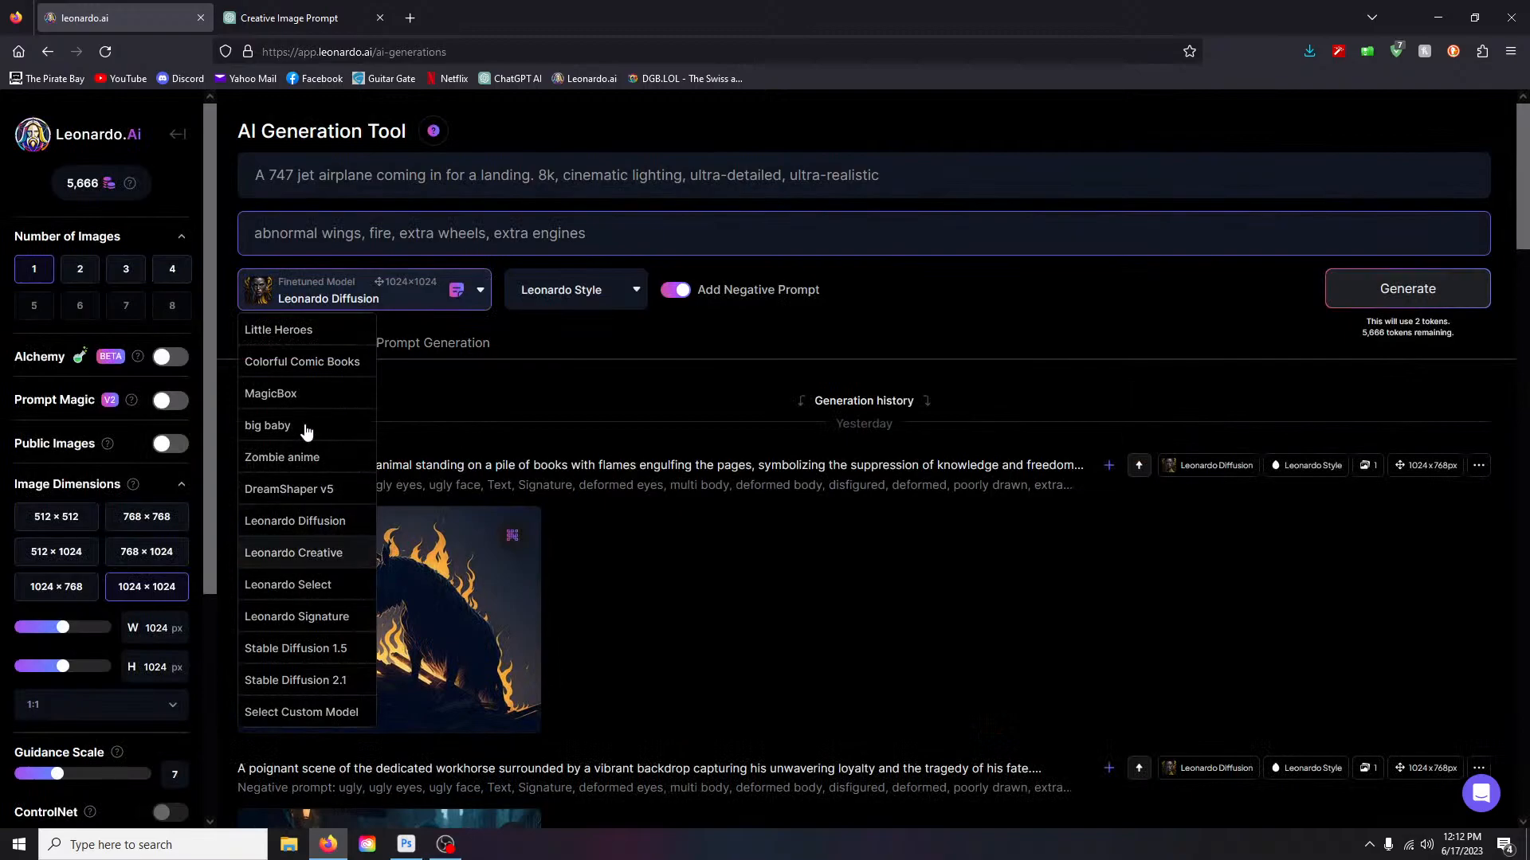
click(301, 706)
drag(1235, 199, 1222, 294)
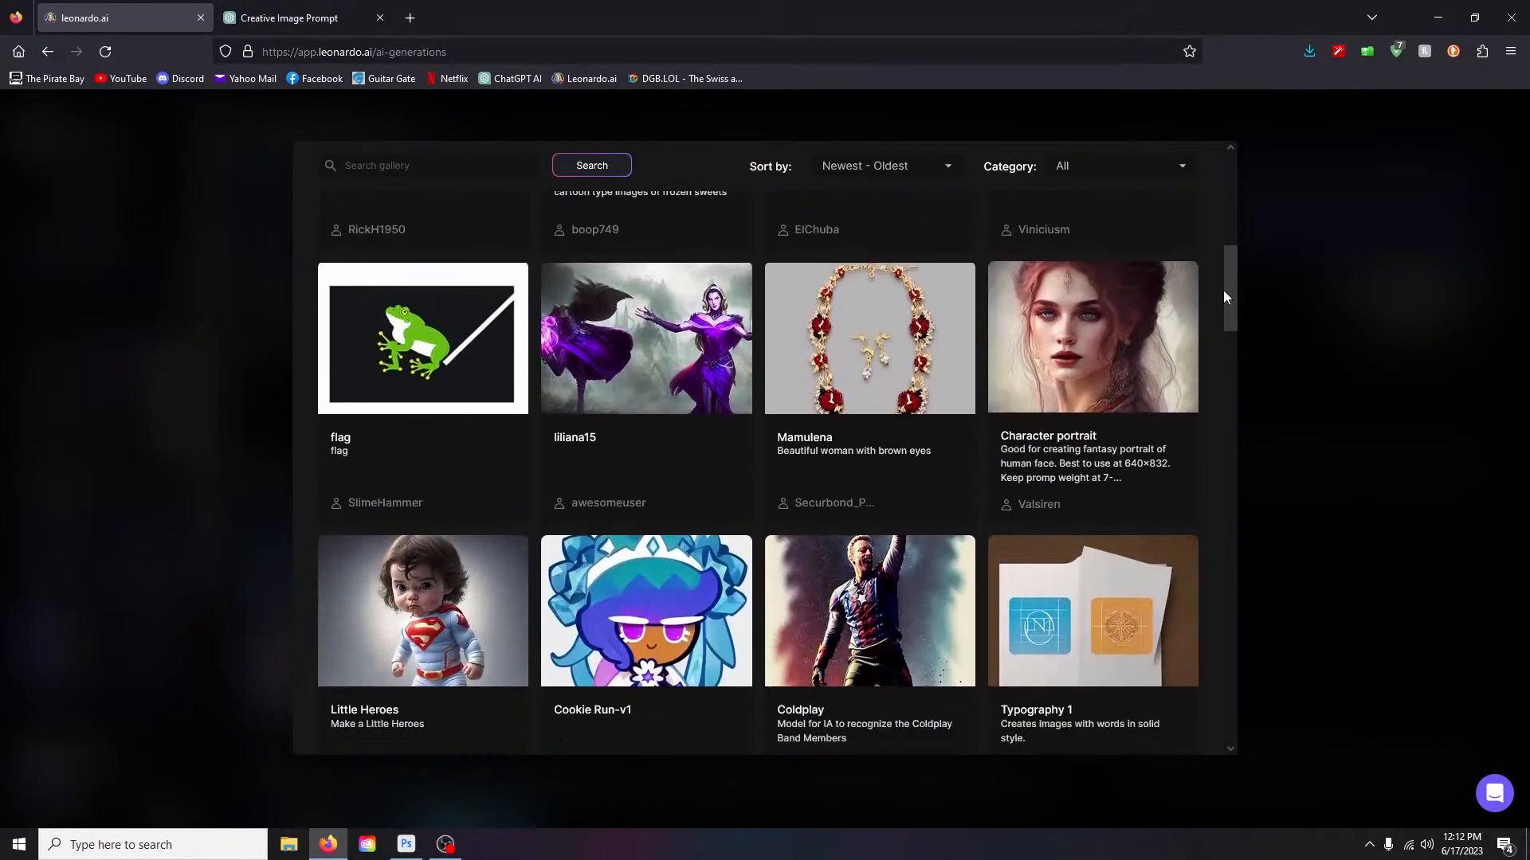
scroll(812, 339, down, 4)
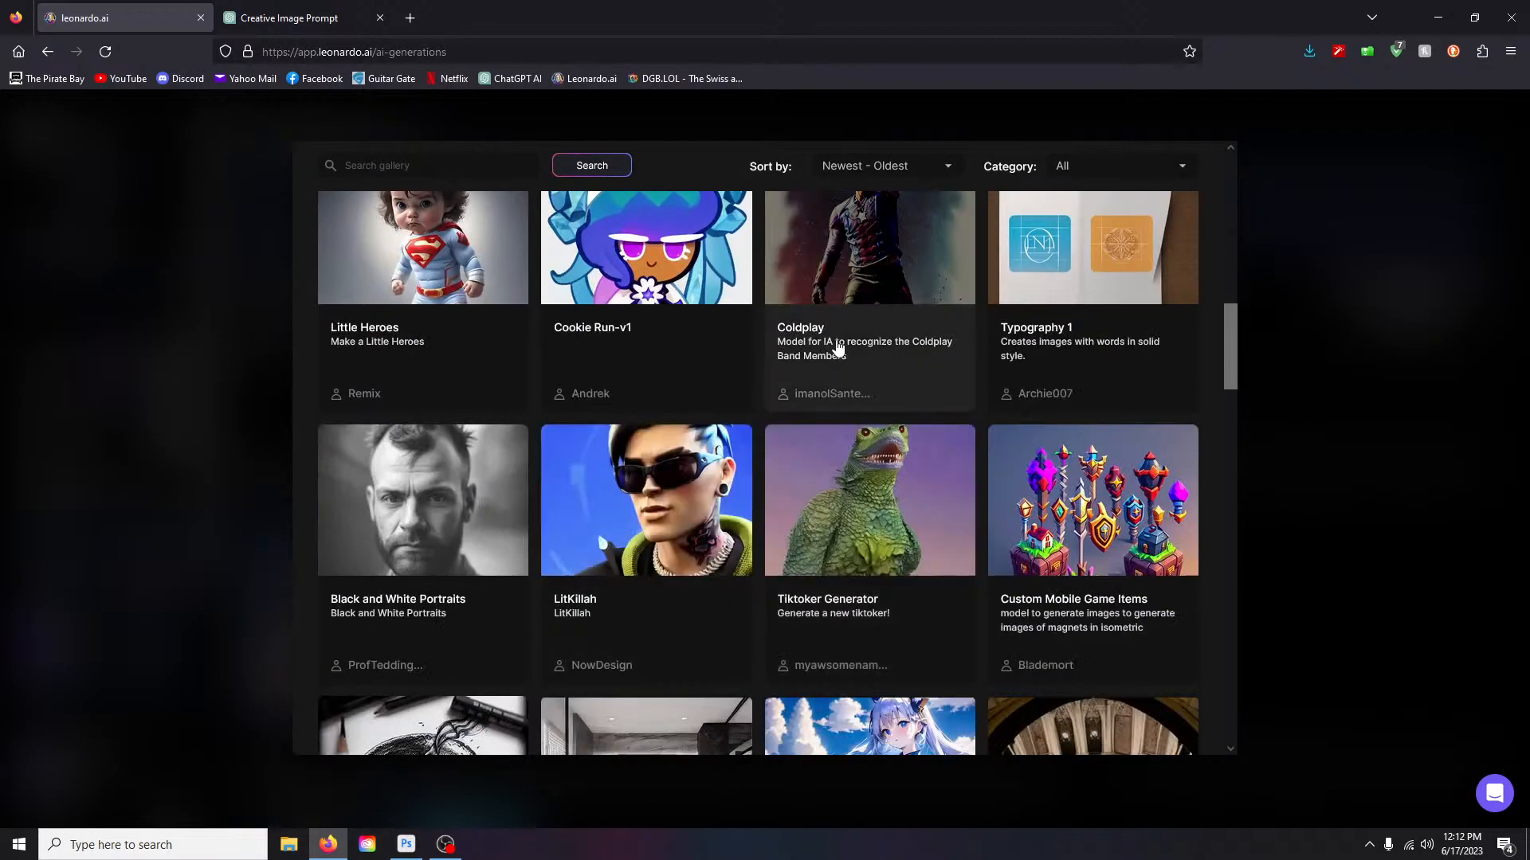
scroll(870, 290, up, 4)
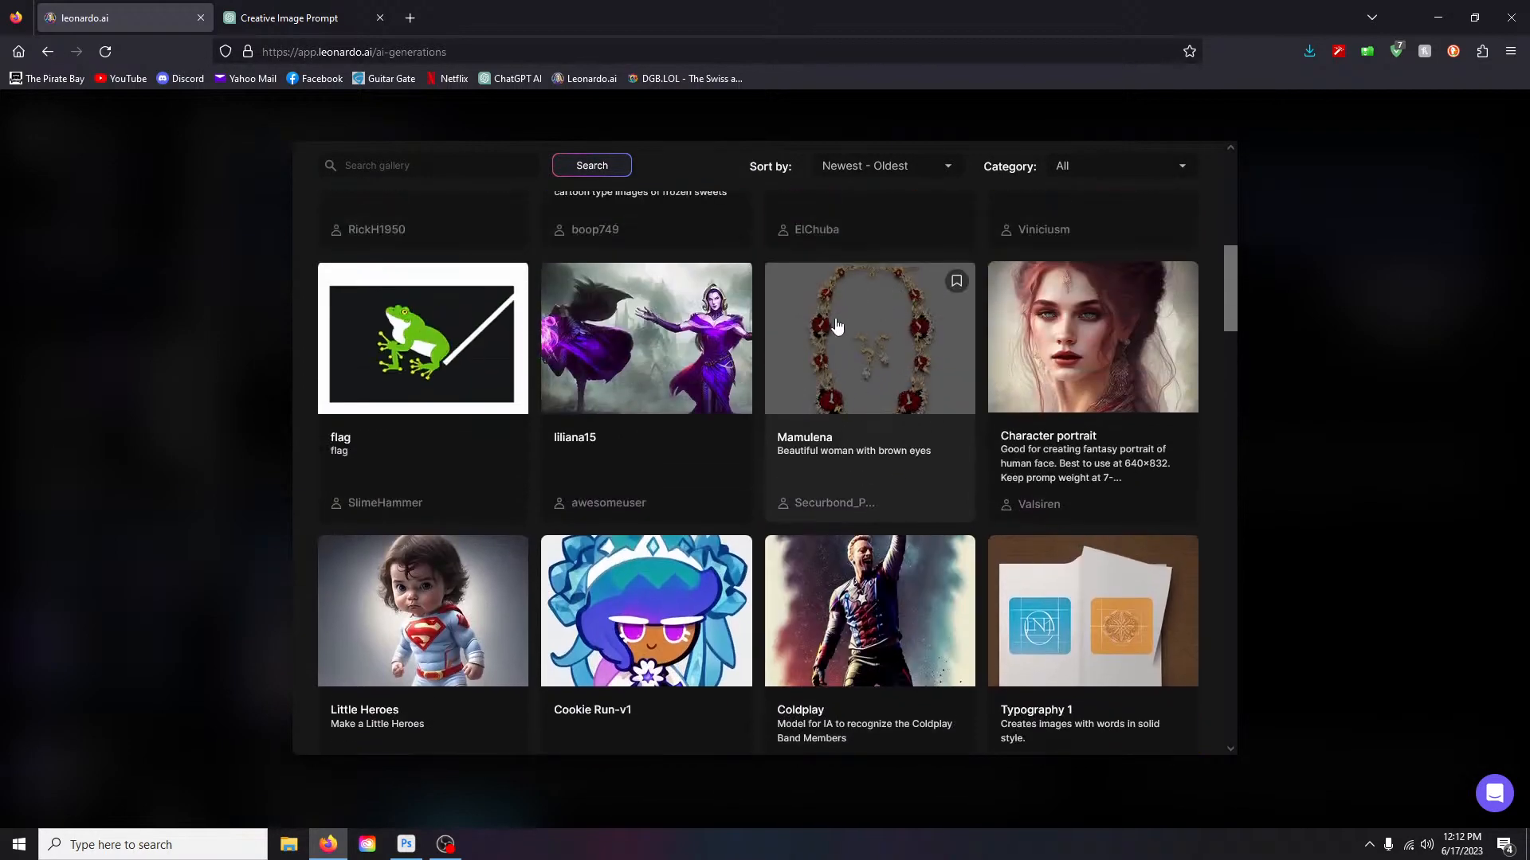
scroll(771, 516, down, 1)
scroll(771, 516, down, 8)
scroll(605, 558, up, 7)
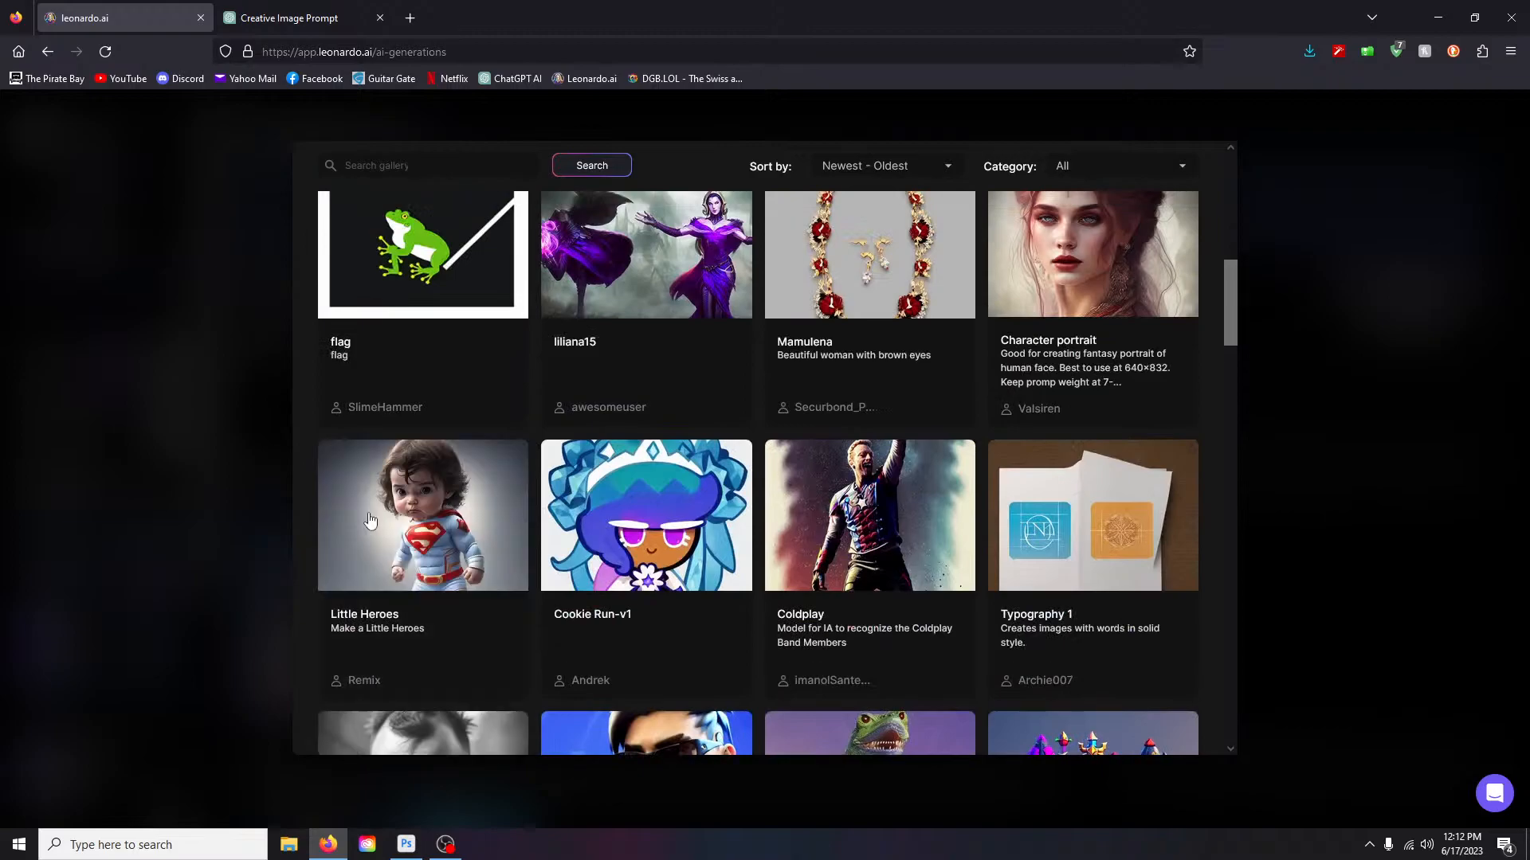
scroll(612, 621, down, 10)
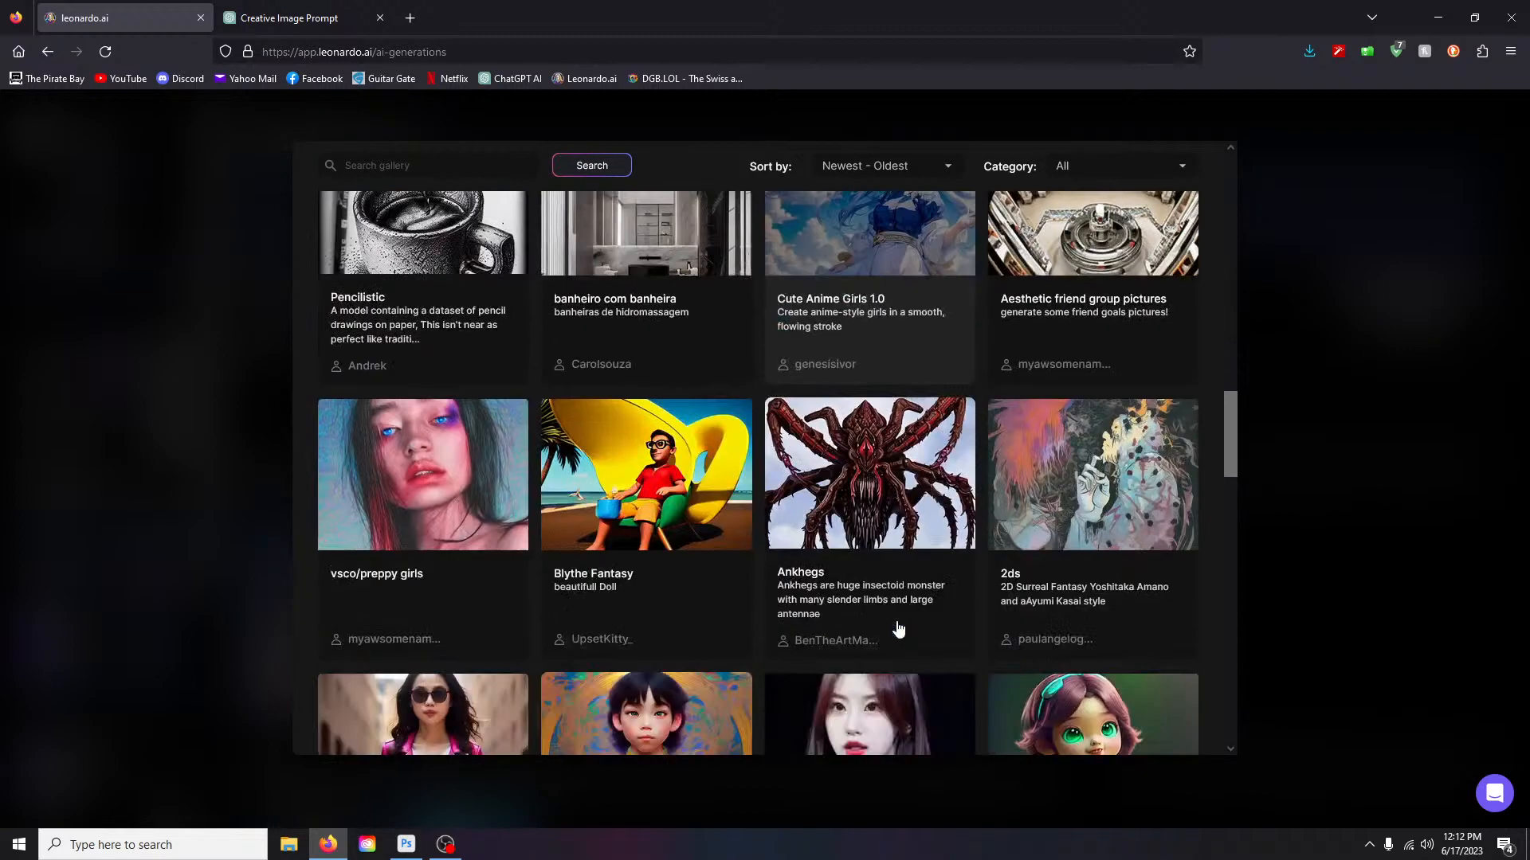
scroll(898, 627, up, 17)
scroll(898, 627, up, 3)
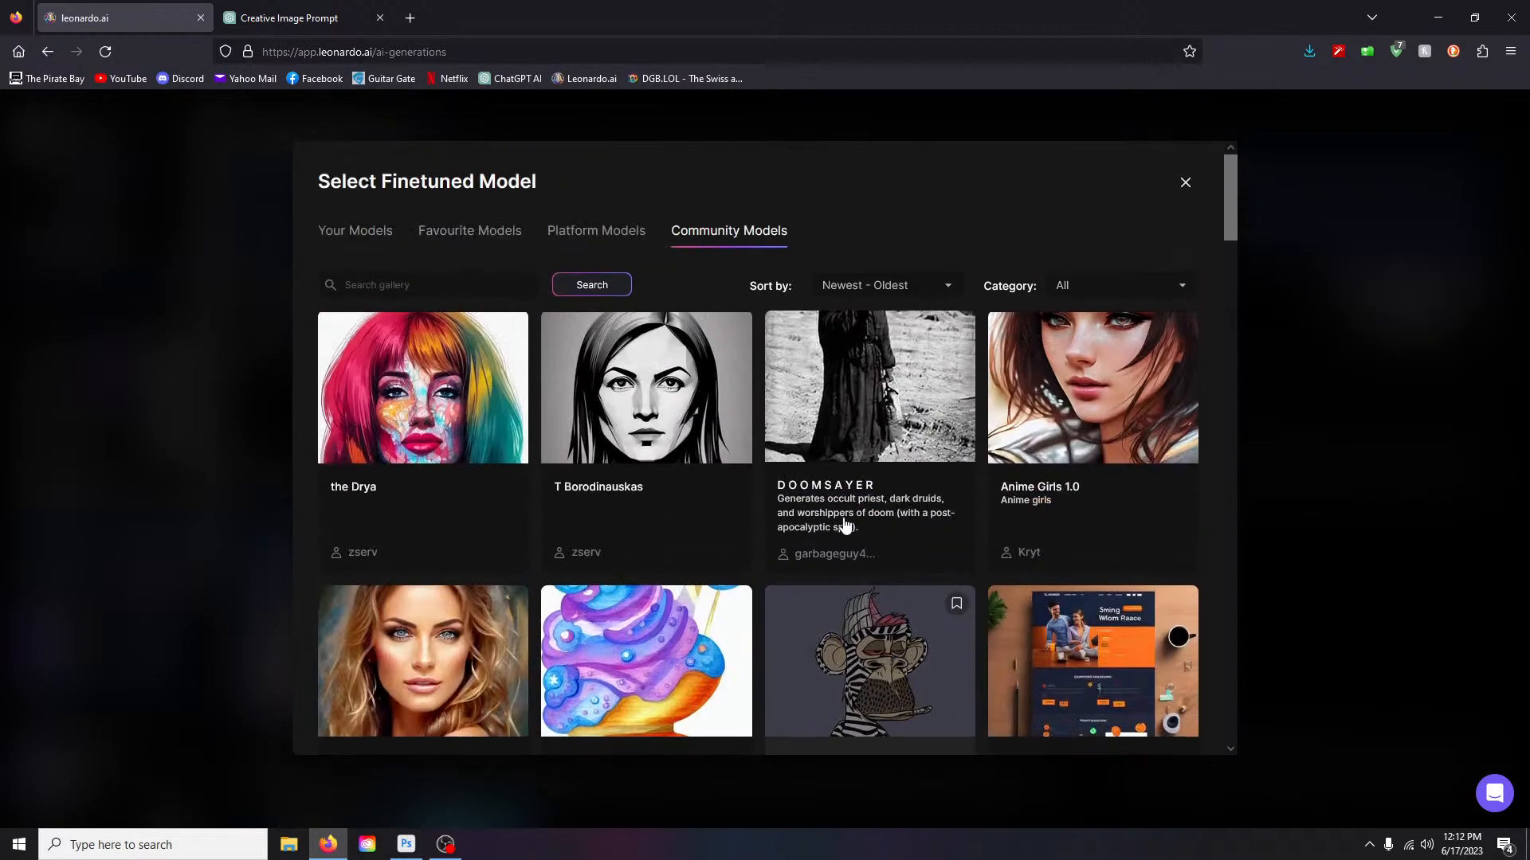
click(596, 230)
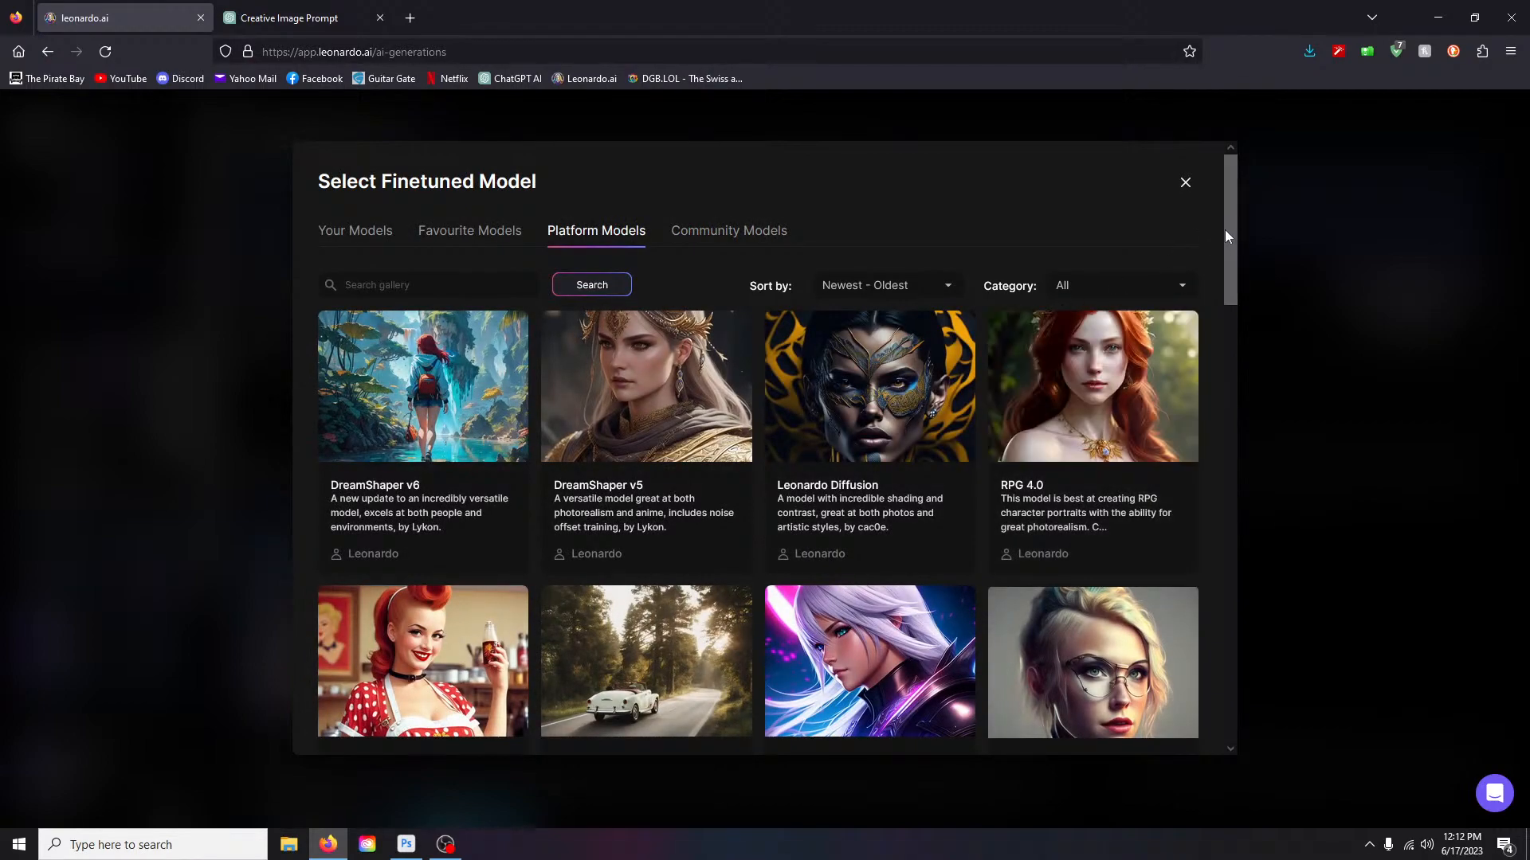
- Scroll the Platform Models gallery from DreamShaper v6 and RPG 4.0 down to Leonardo Signature and back
drag(1230, 228, 1246, 589)
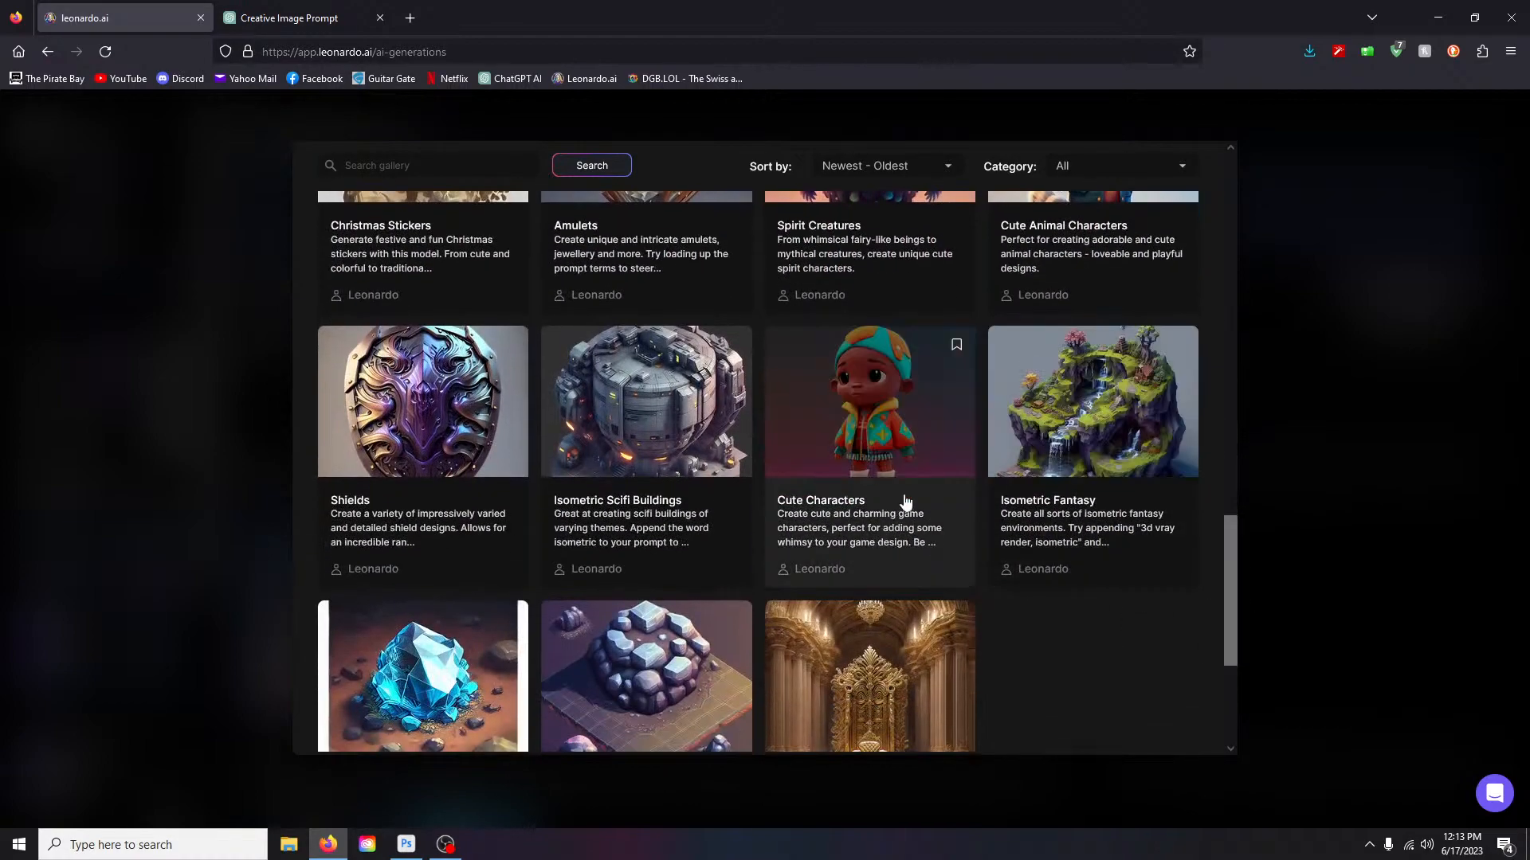
scroll(1236, 576, down, 1)
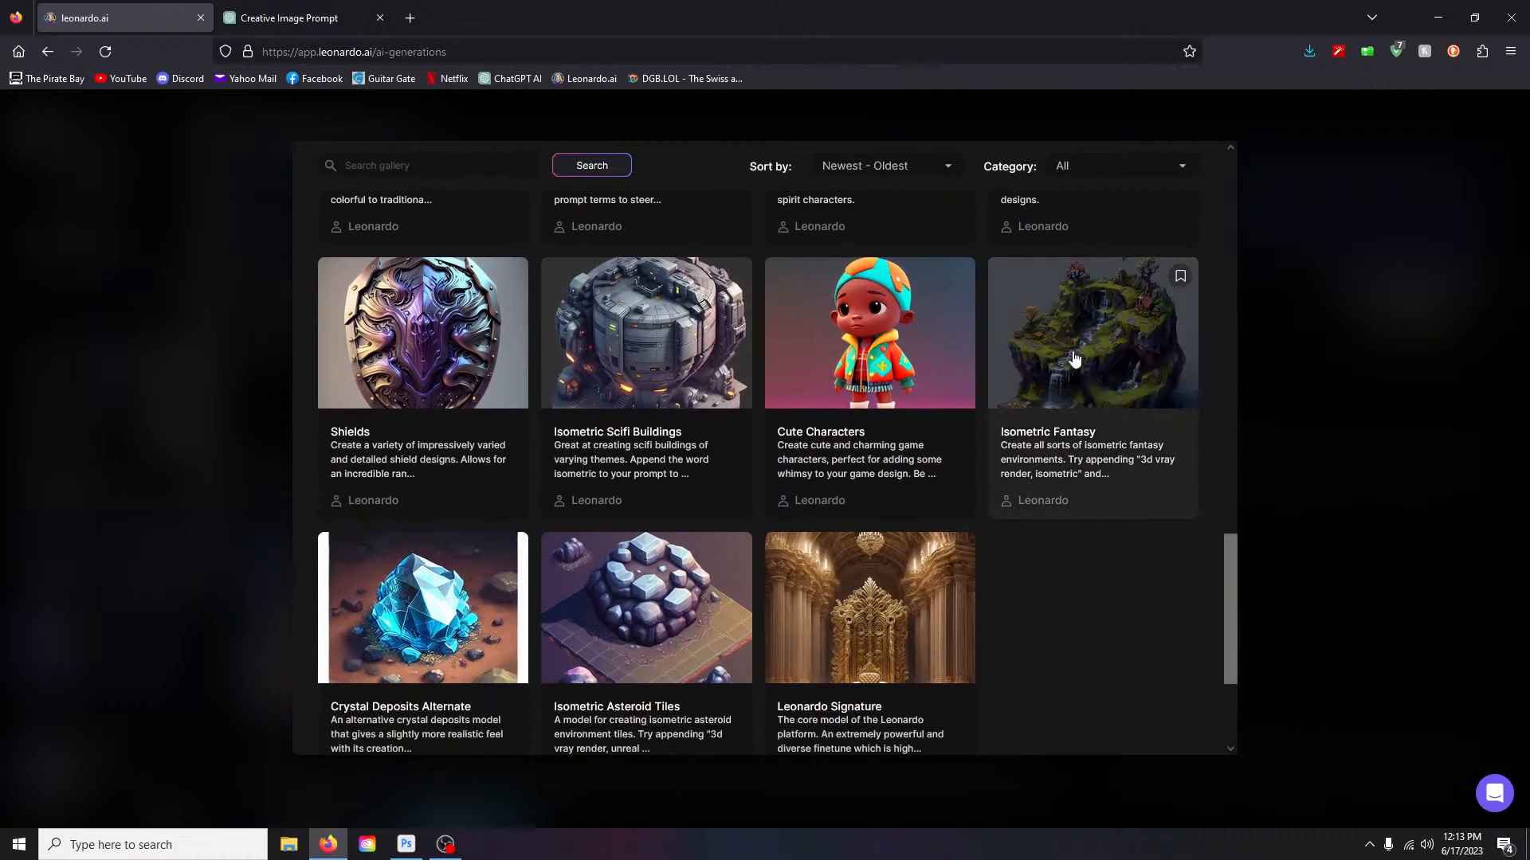
scroll(1230, 607, down, 3)
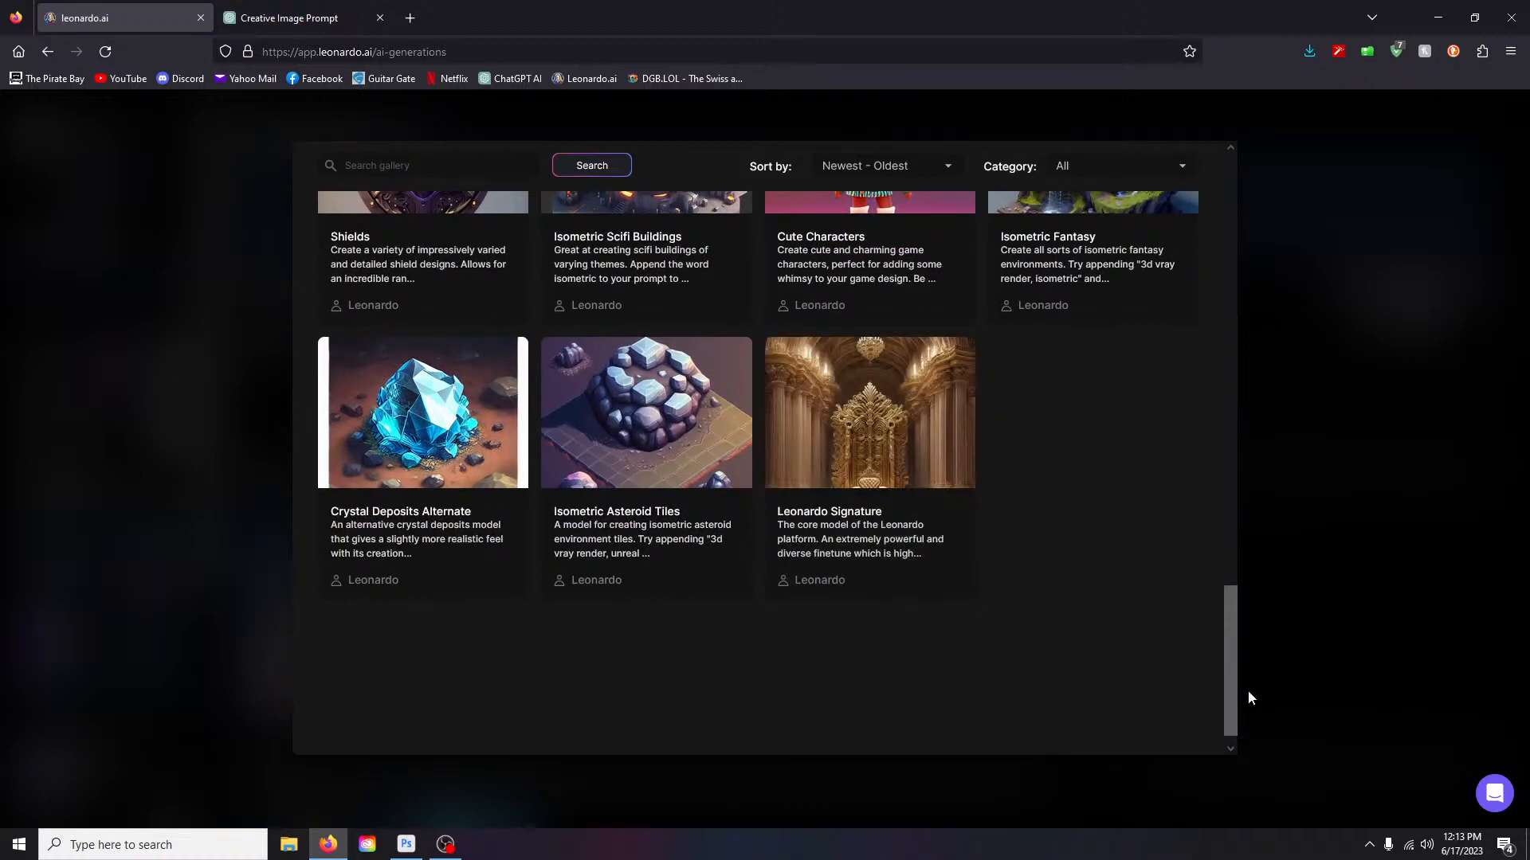
drag(1235, 677, 1269, 203)
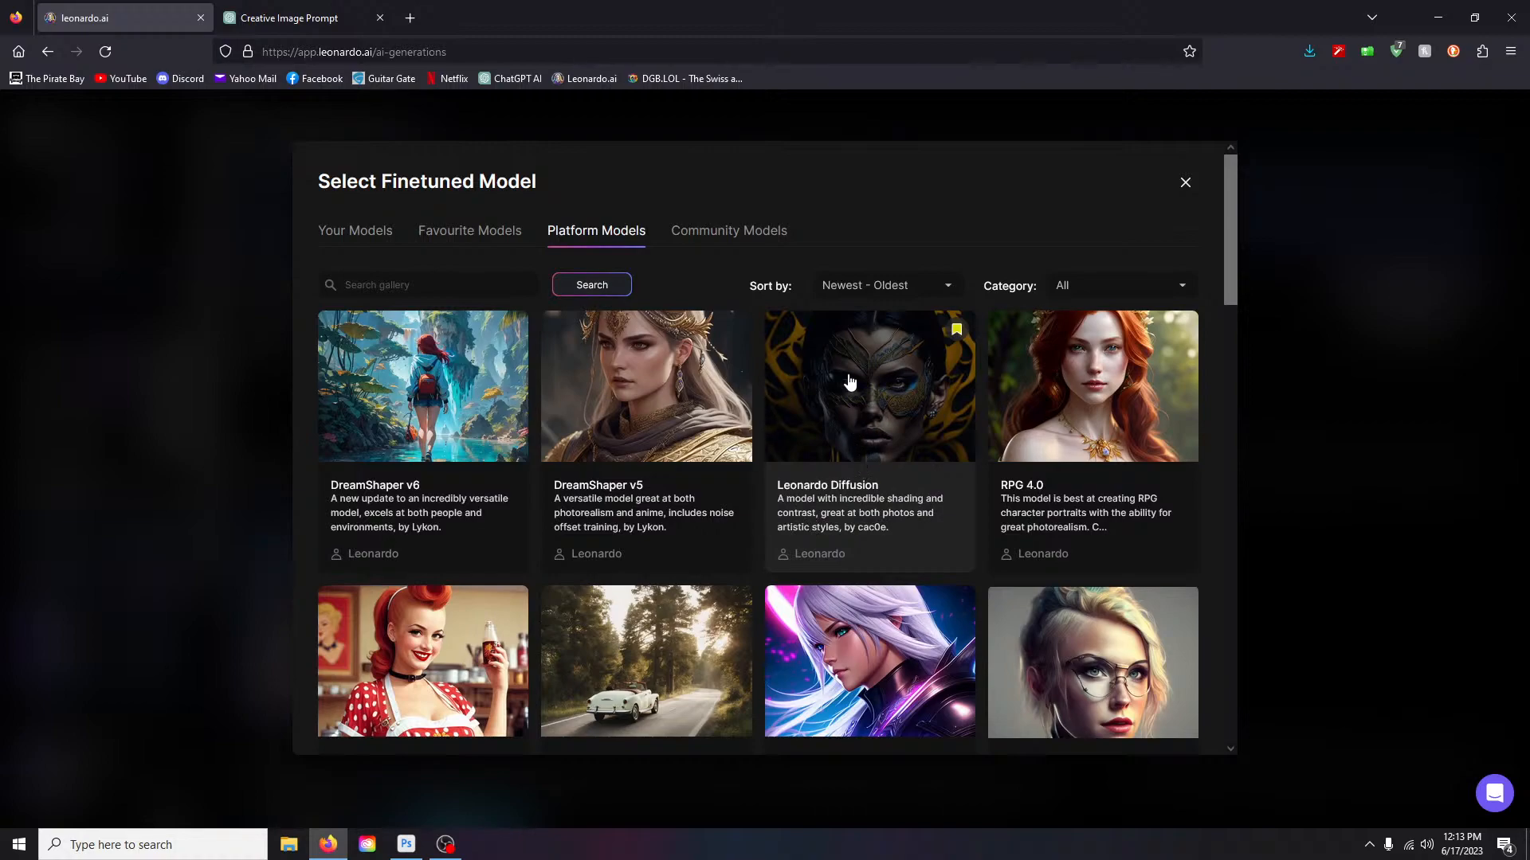
drag(1227, 245, 1237, 276)
scroll(1237, 271, up, 2)
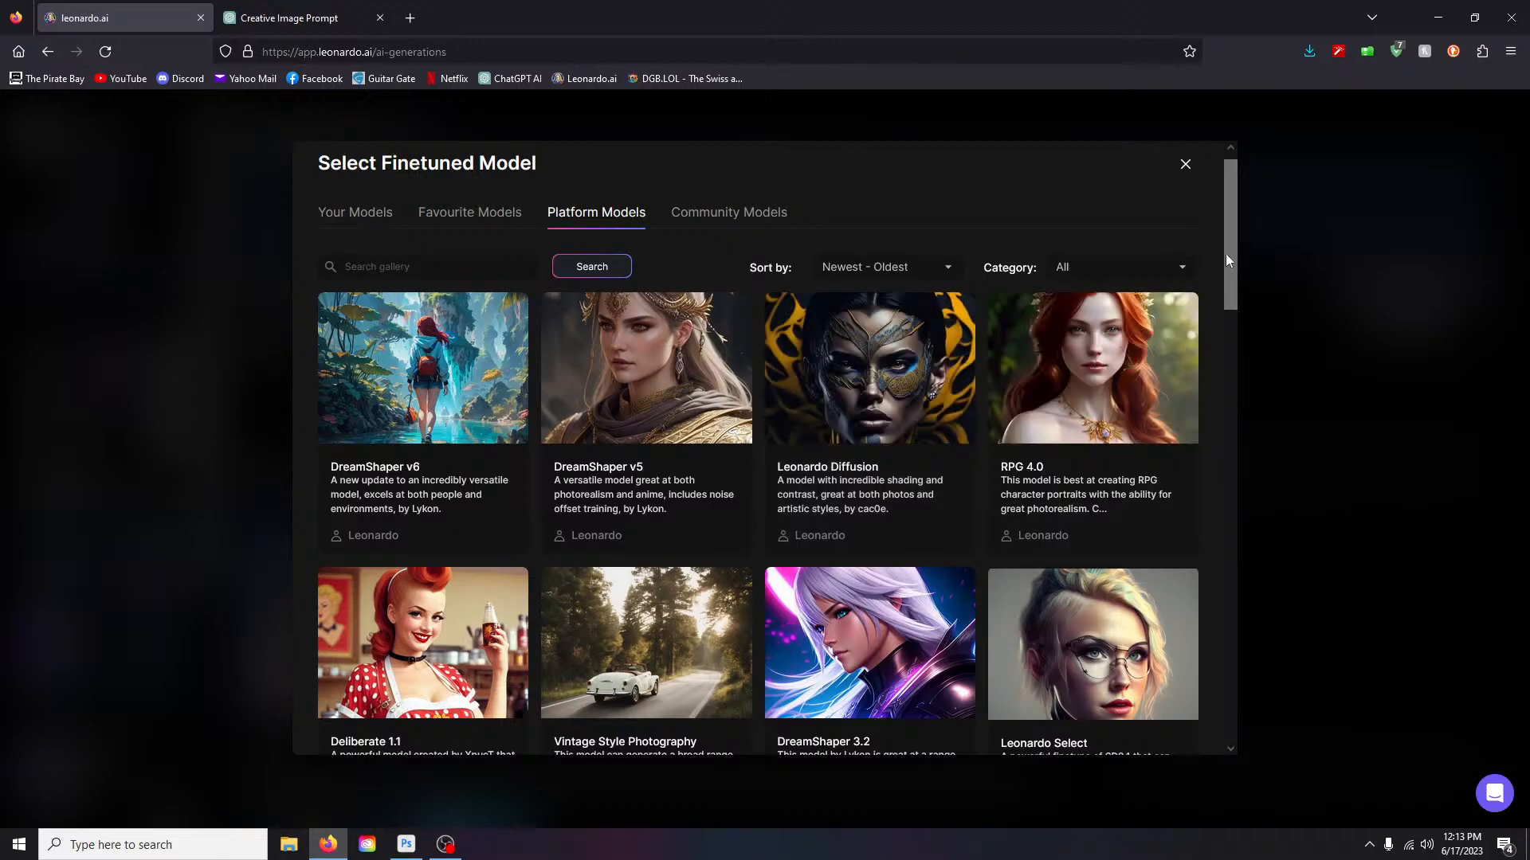
mouse_move(1223, 242)
mouse_down()
mouse_move(1232, 532)
mouse_move(1267, 672)
mouse_move(1249, 478)
mouse_move(1270, 232)
mouse_move(1238, 317)
mouse_move(1245, 243)
mouse_move(1240, 341)
mouse_move(1240, 303)
mouse_up()
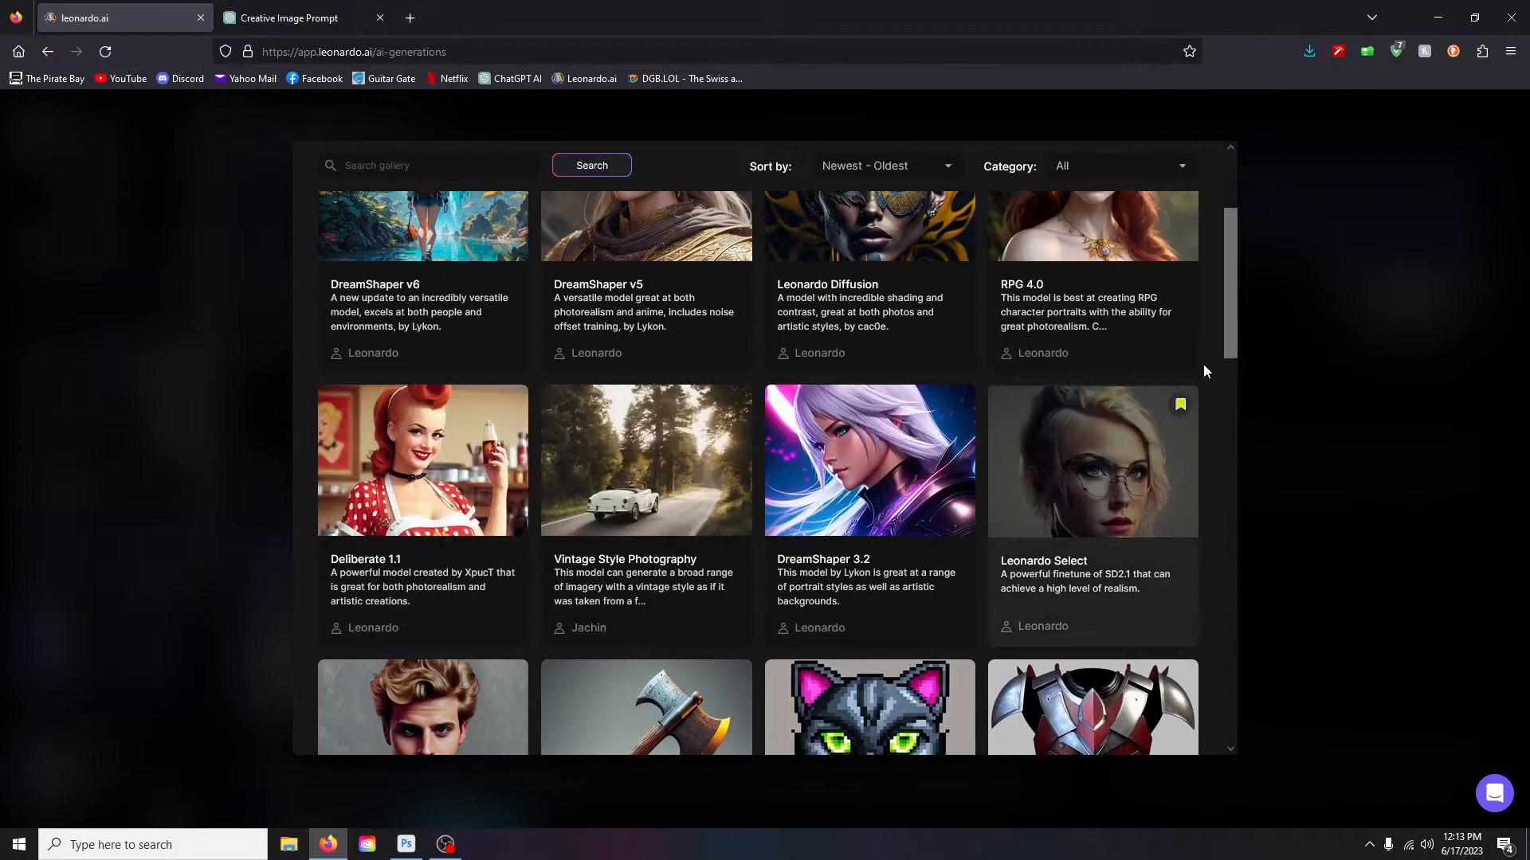
scroll(1240, 257, up, 3)
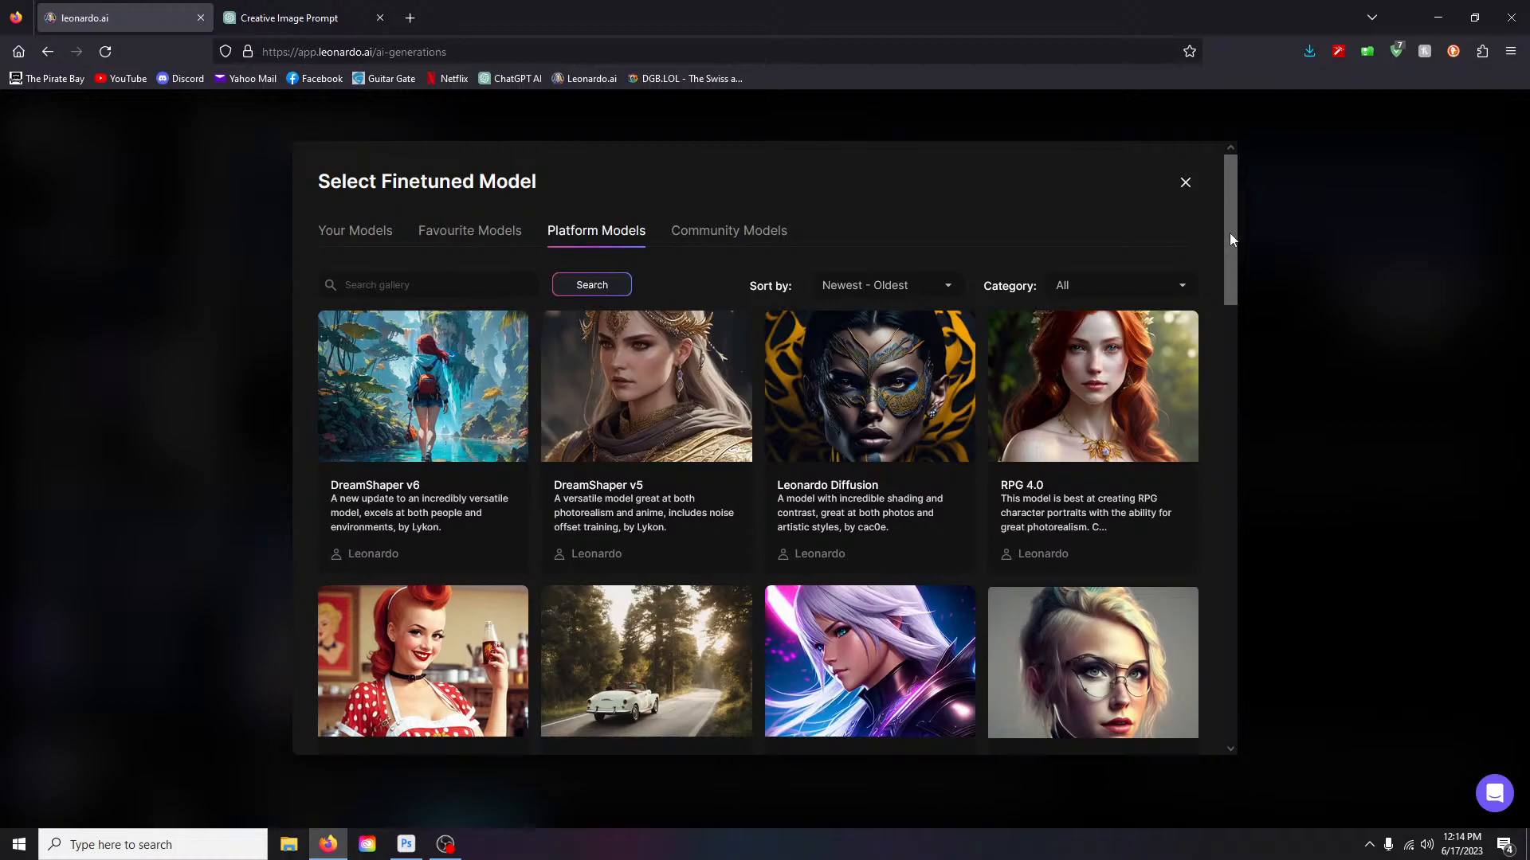
click(1186, 182)
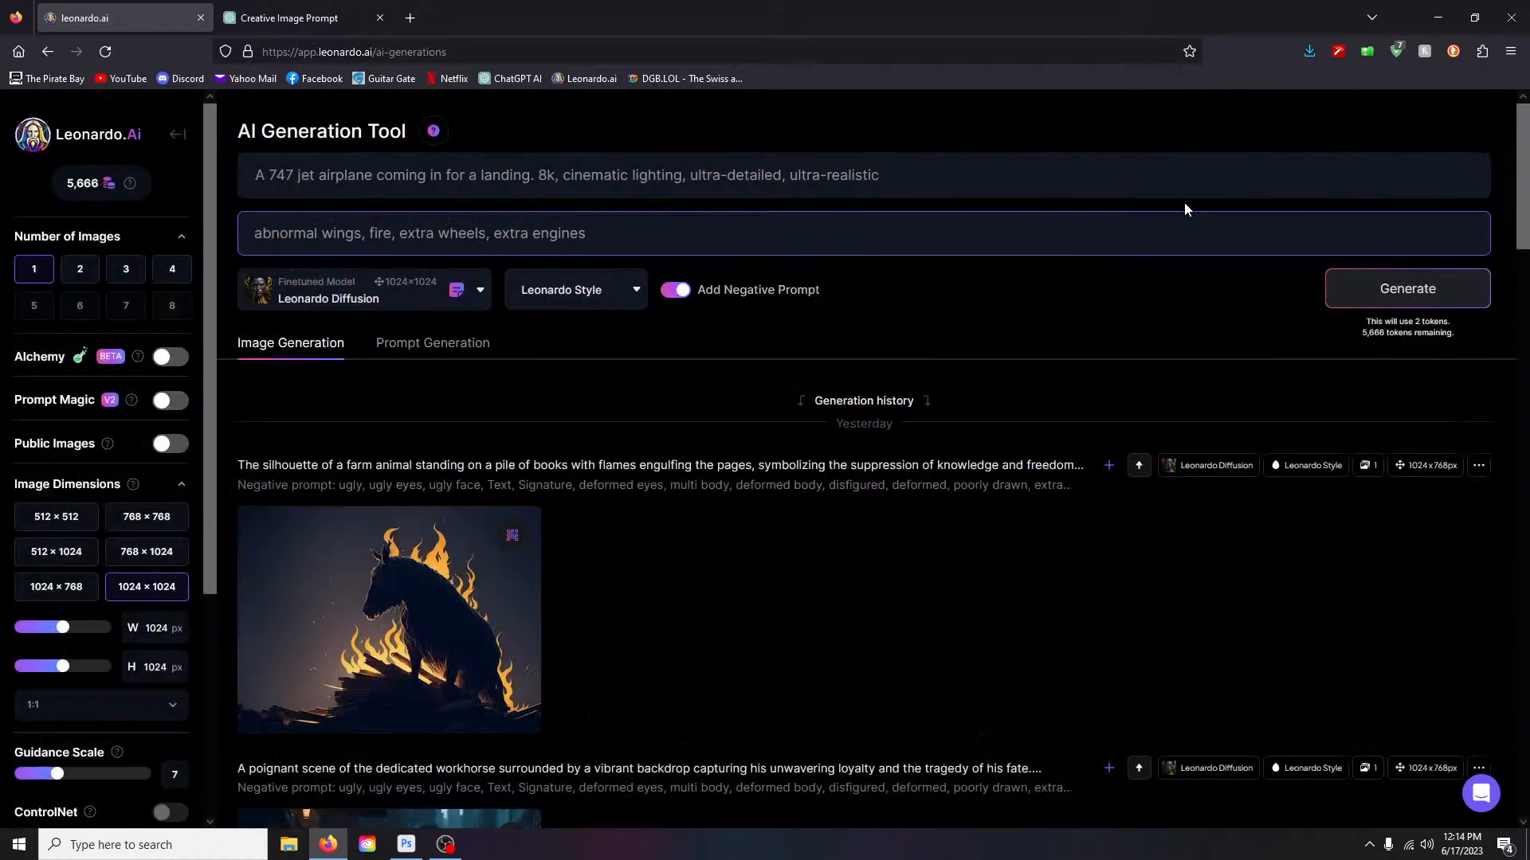
click(163, 356)
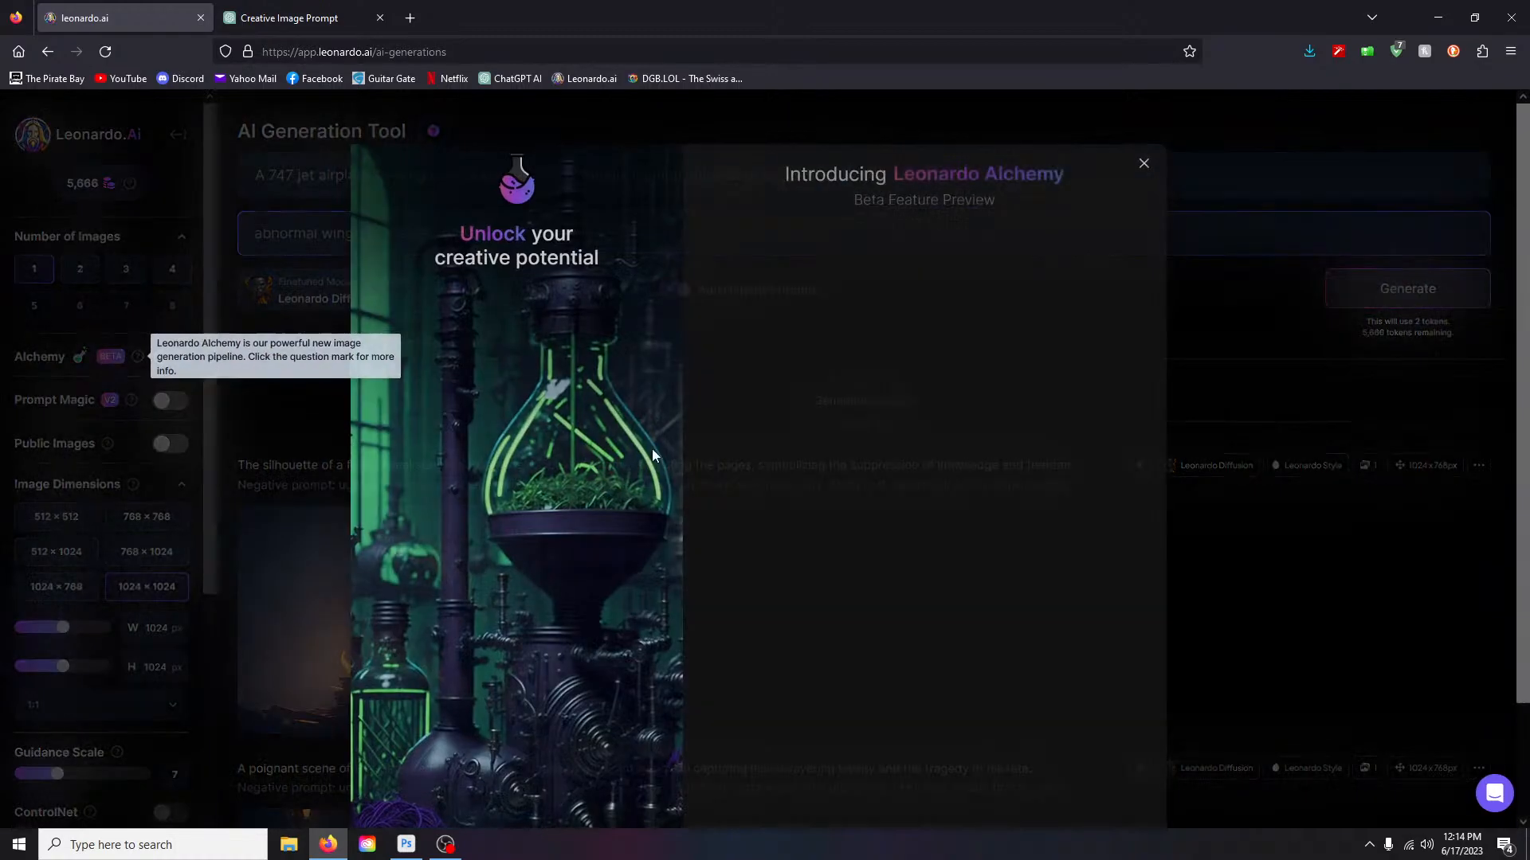
scroll(989, 398, down, 2)
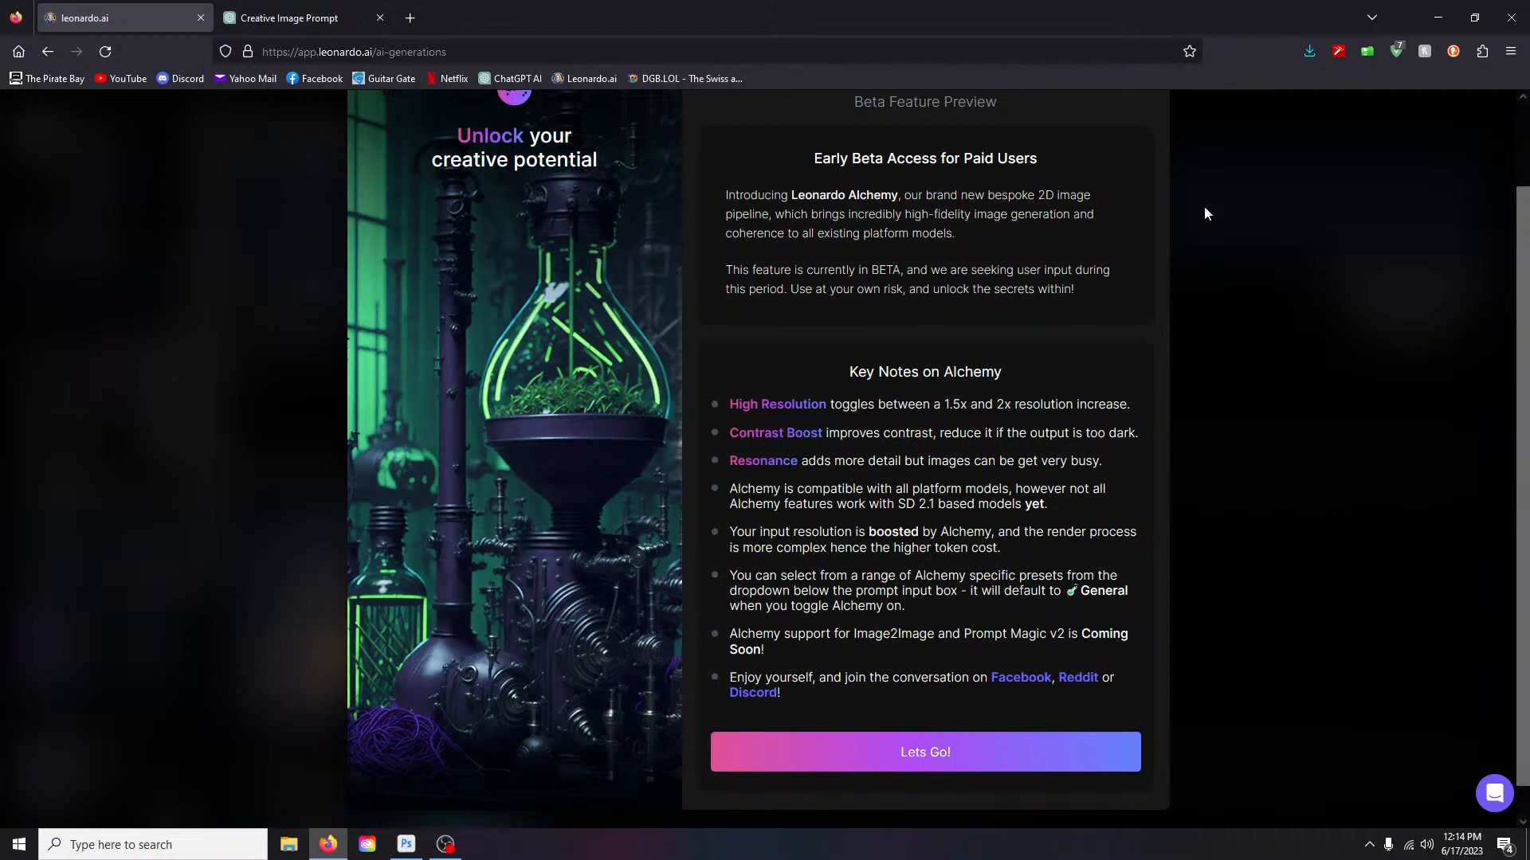
click(1258, 274)
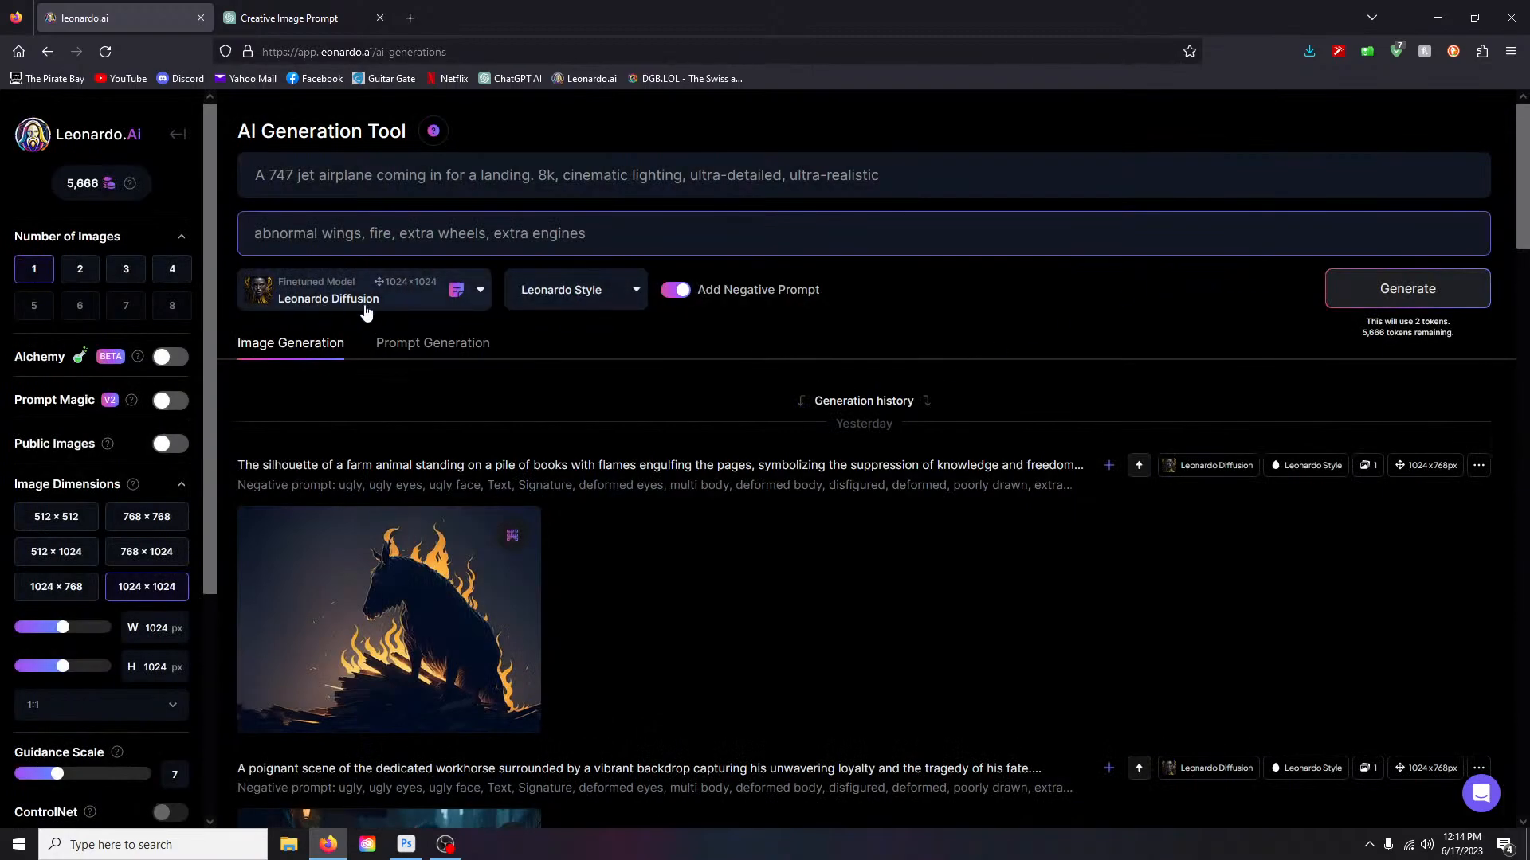
- Open the custom model picker briefly, then close it without choosing a model
click(454, 295)
click(297, 710)
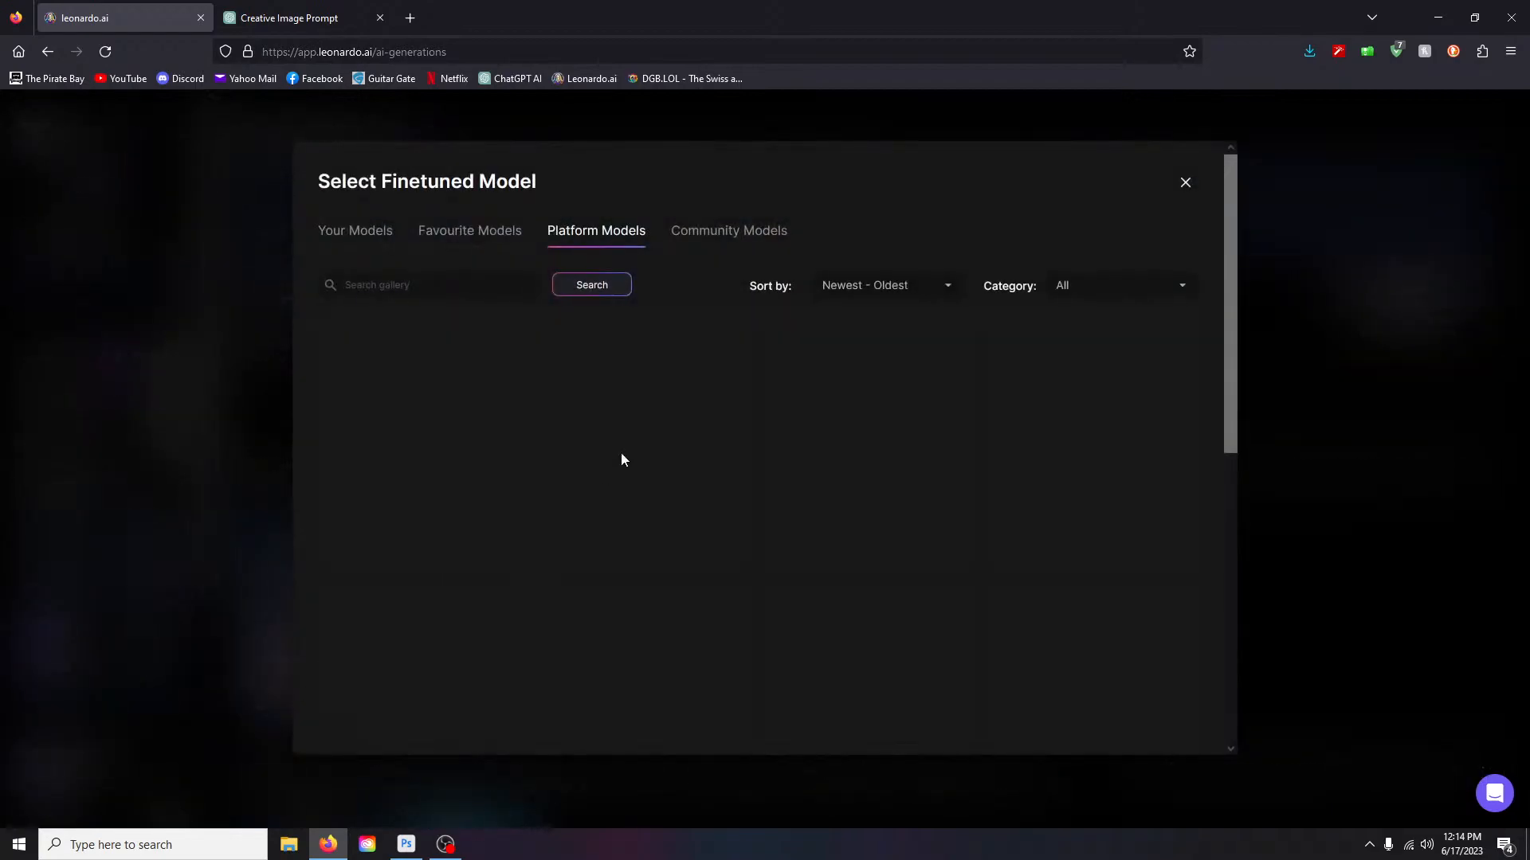
drag(1237, 243, 1230, 169)
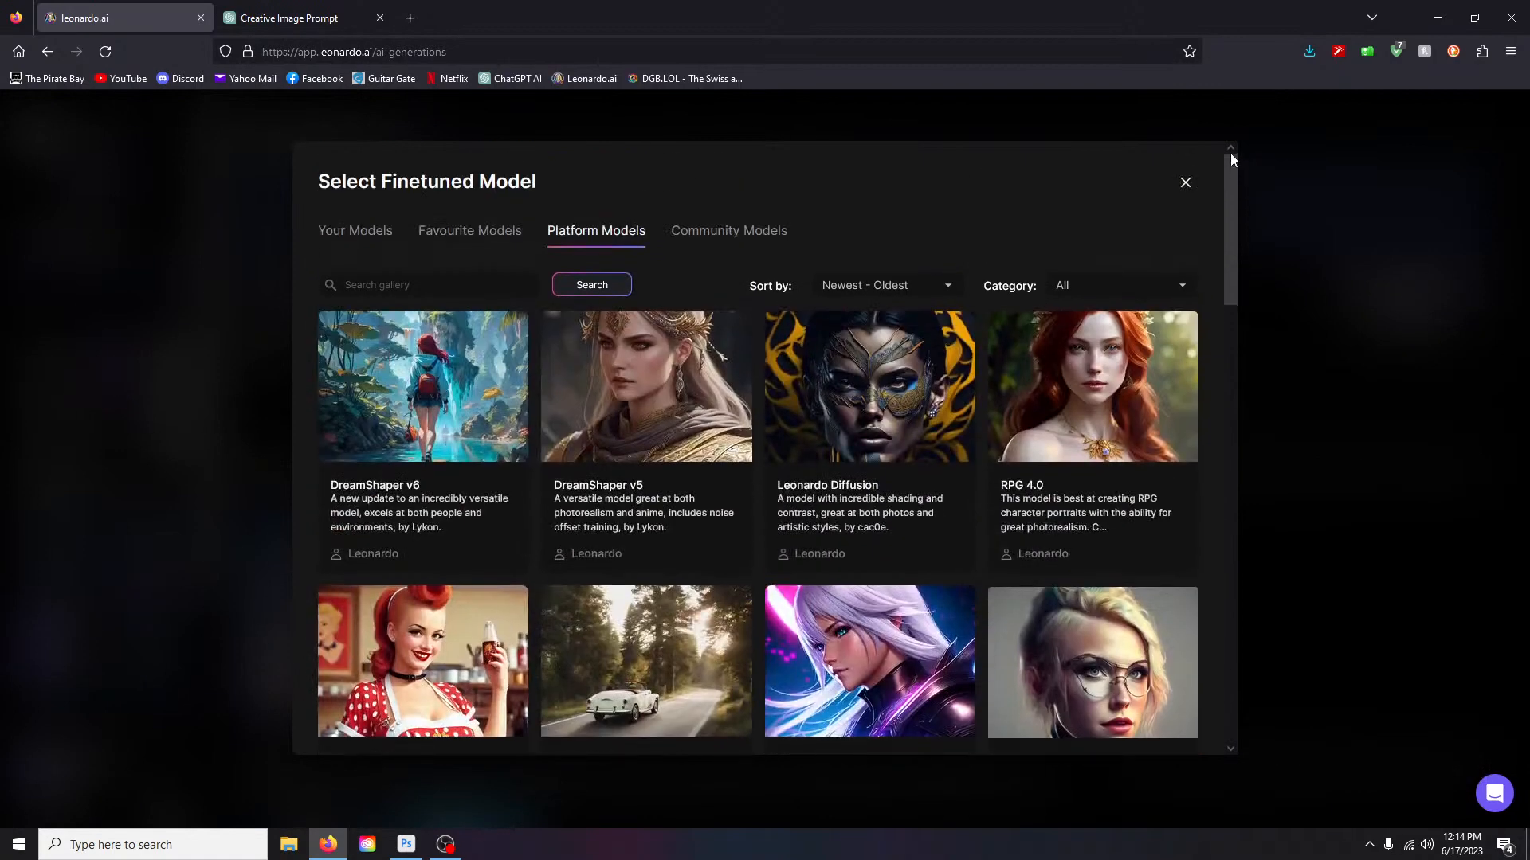
click(1431, 264)
scroll(741, 433, down, 5)
scroll(741, 446, up, 5)
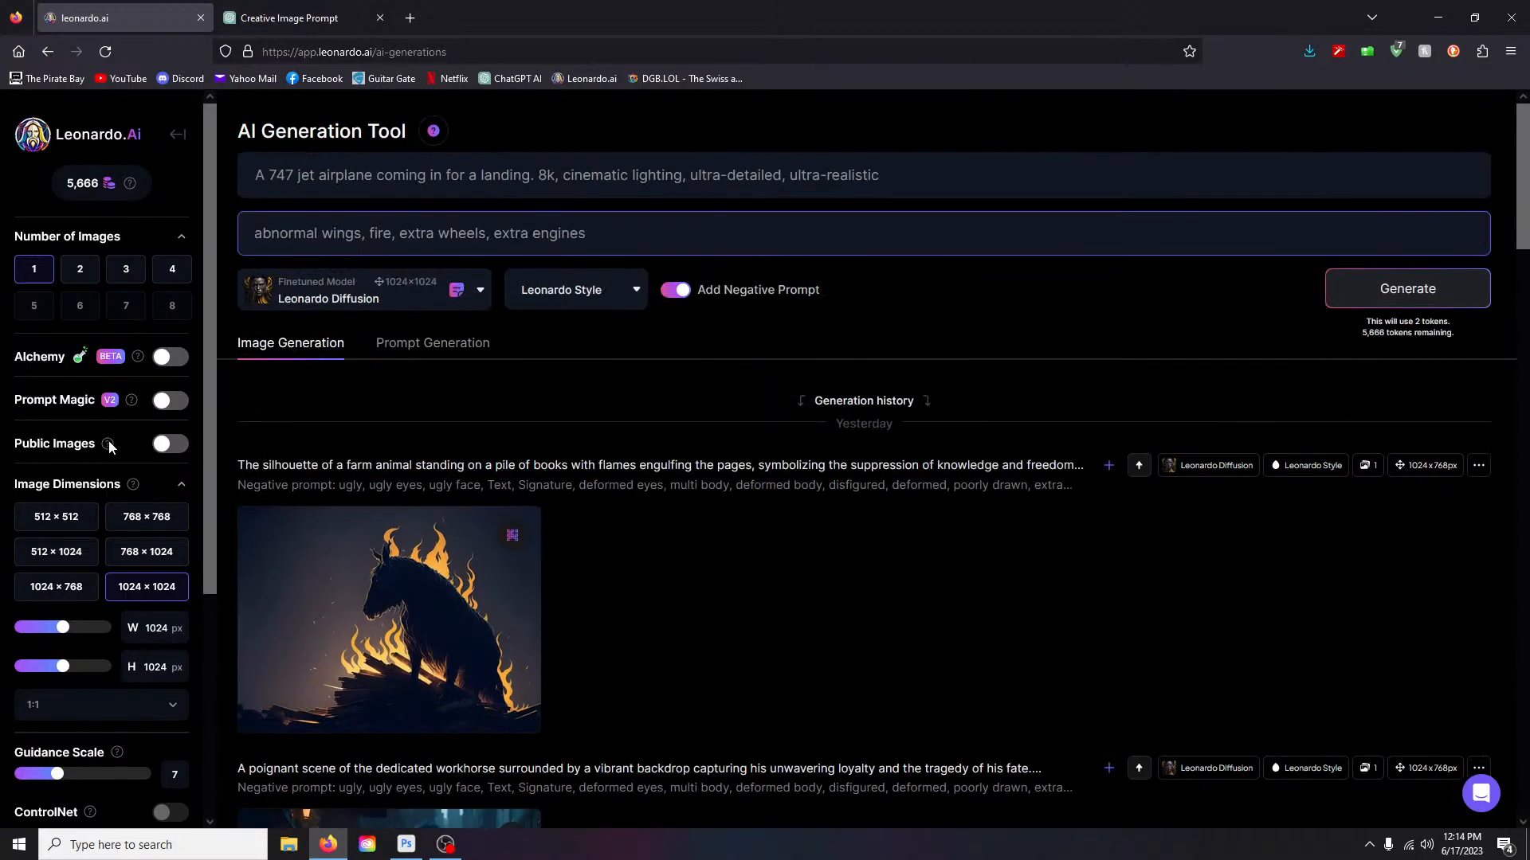
- Toggle Alchemy on and back off, then show the style presets with None selected
click(166, 358)
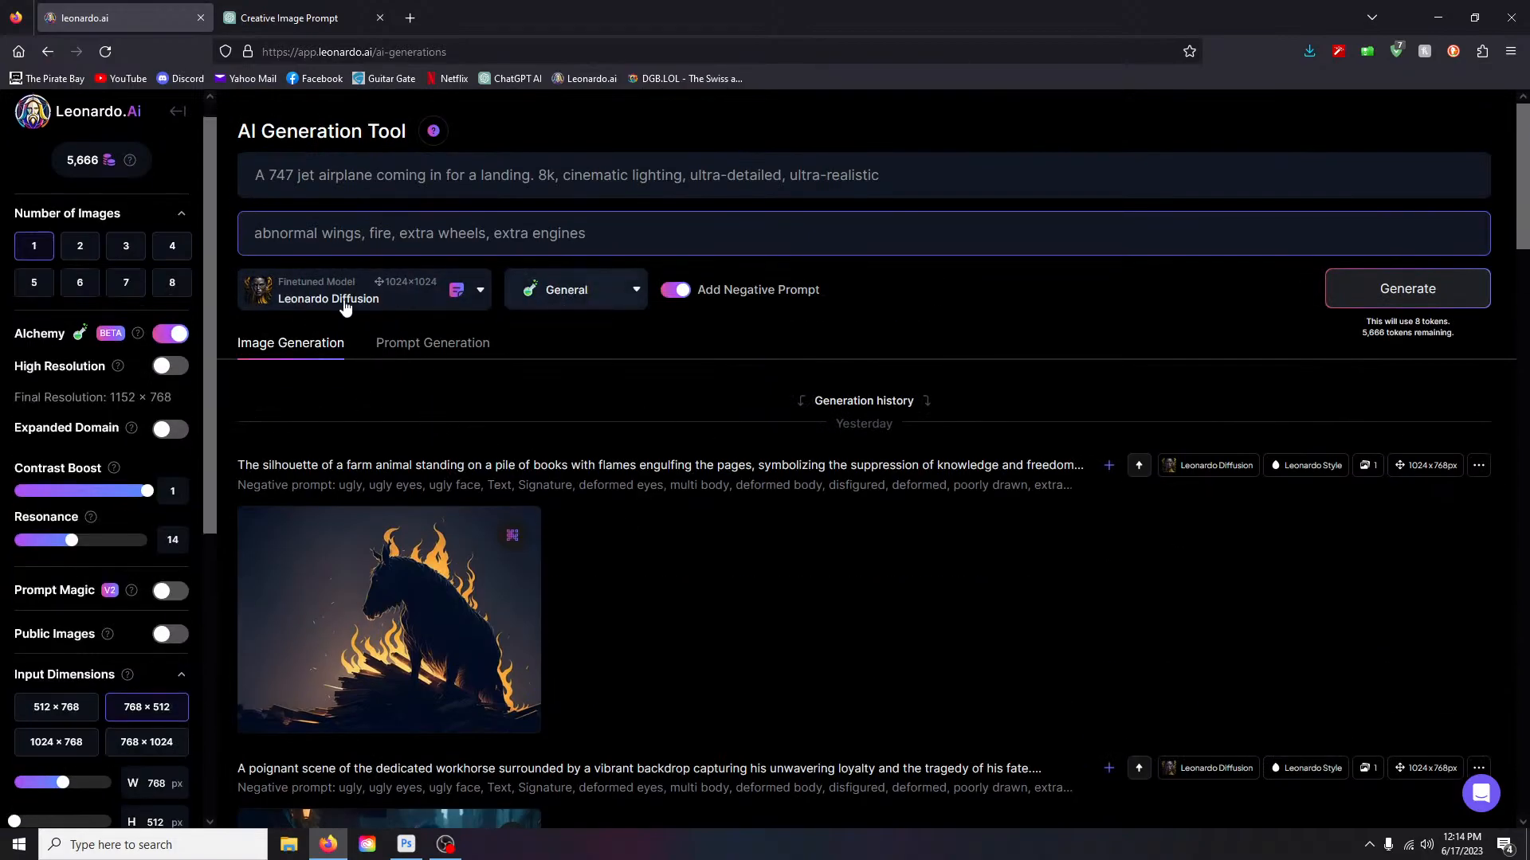
click(175, 335)
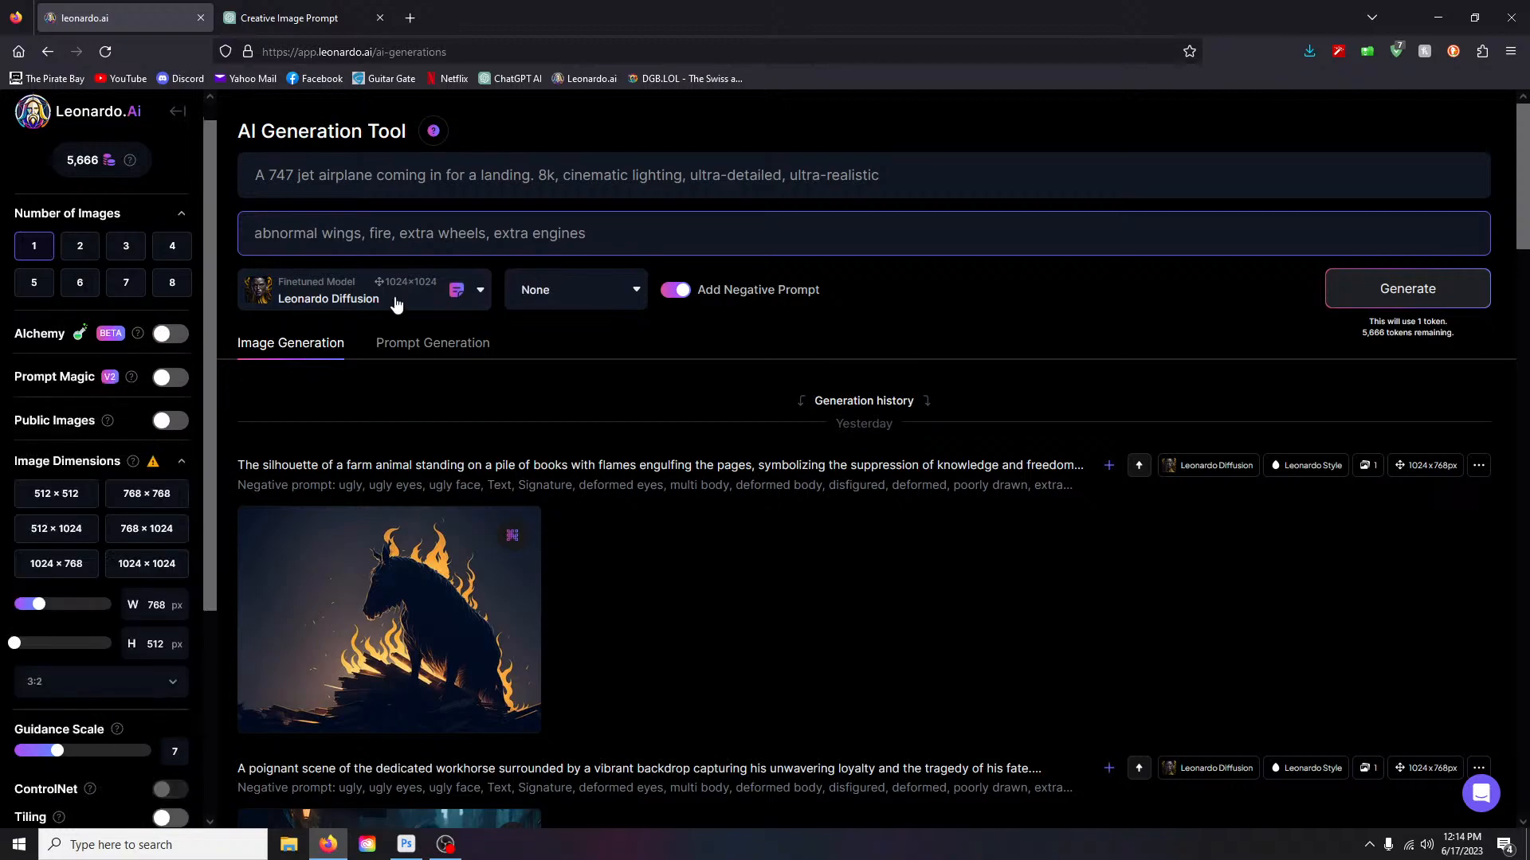
click(627, 290)
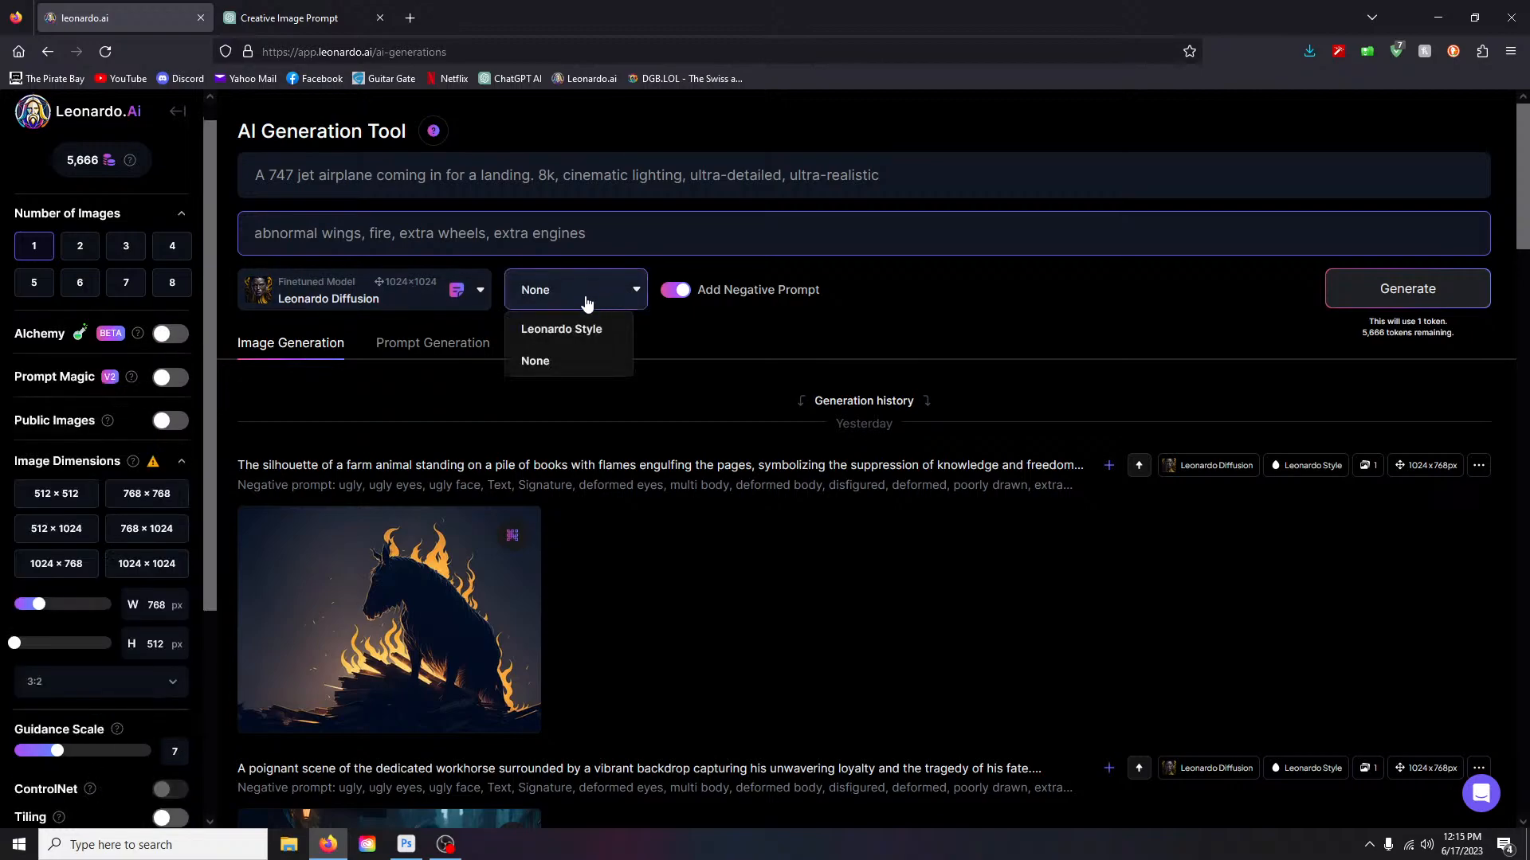
- Close the style list keeping None, then enable Alchemy so the General preset applies at 8 tokens
right_click(539, 362)
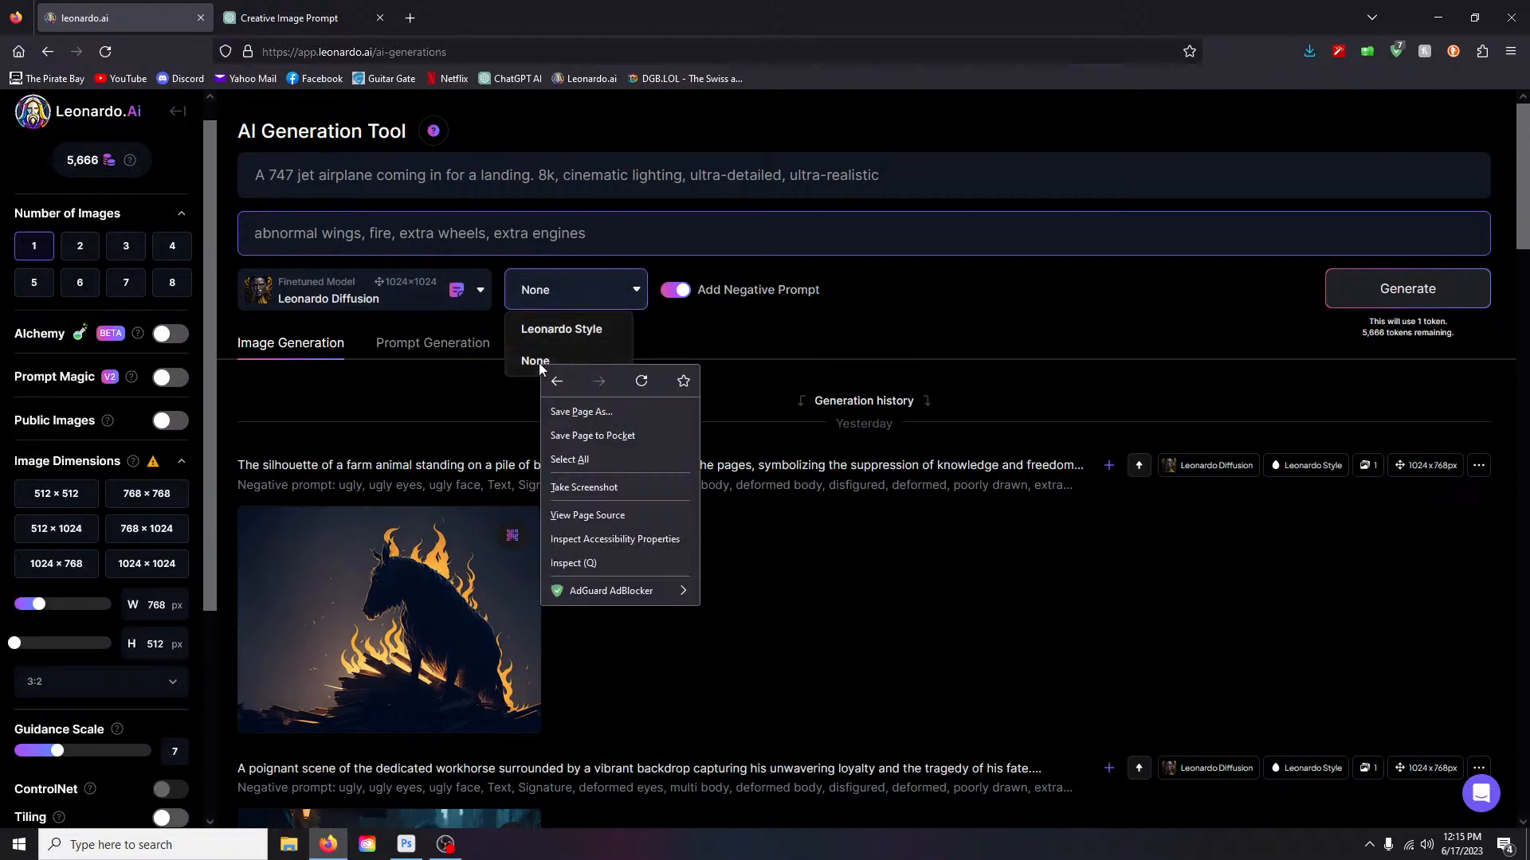
click(524, 365)
click(524, 363)
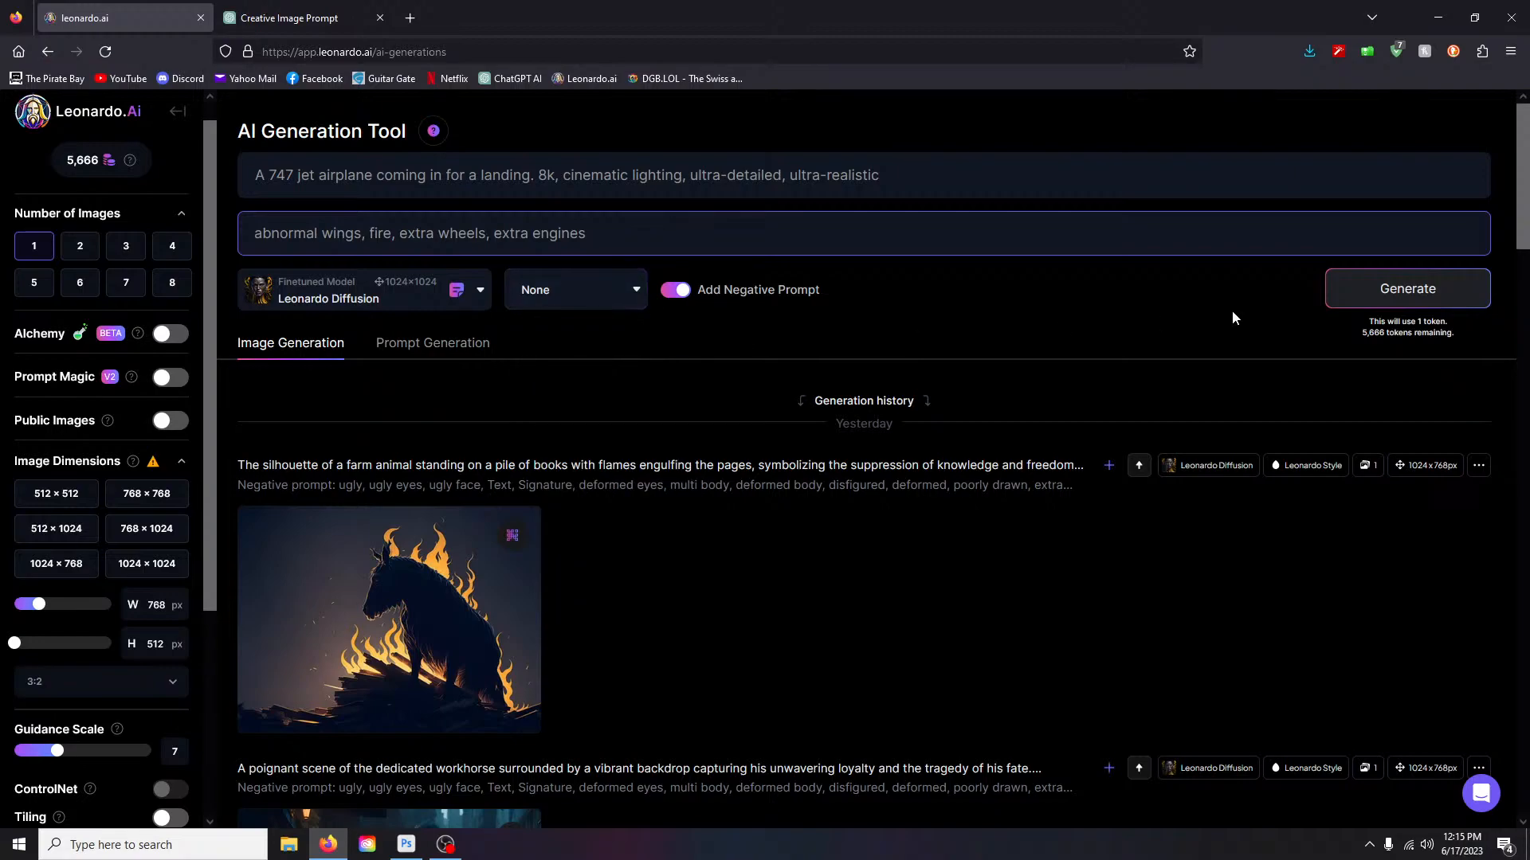
click(631, 296)
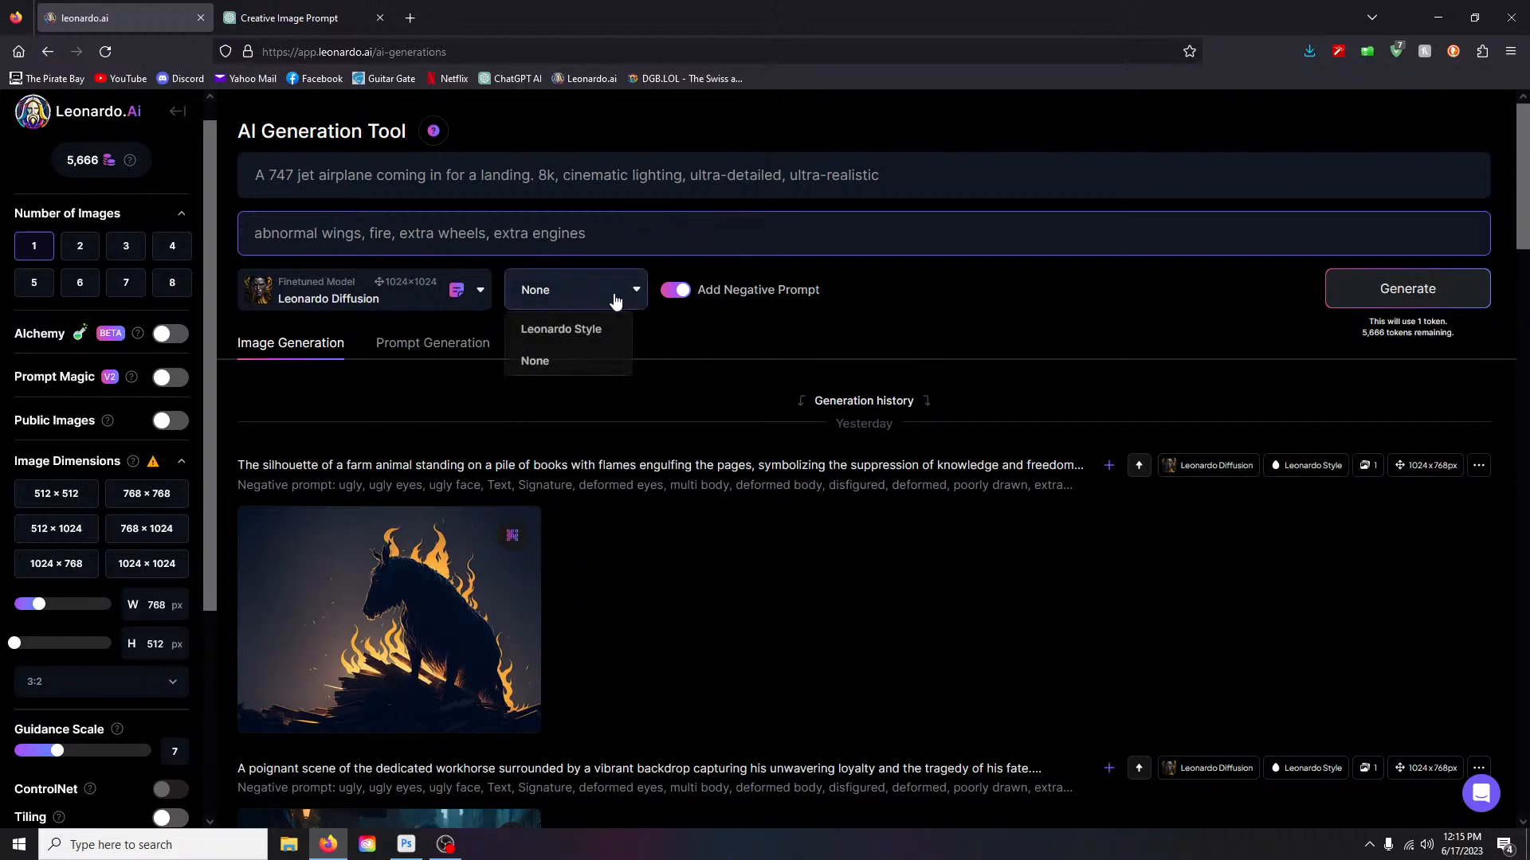
click(934, 357)
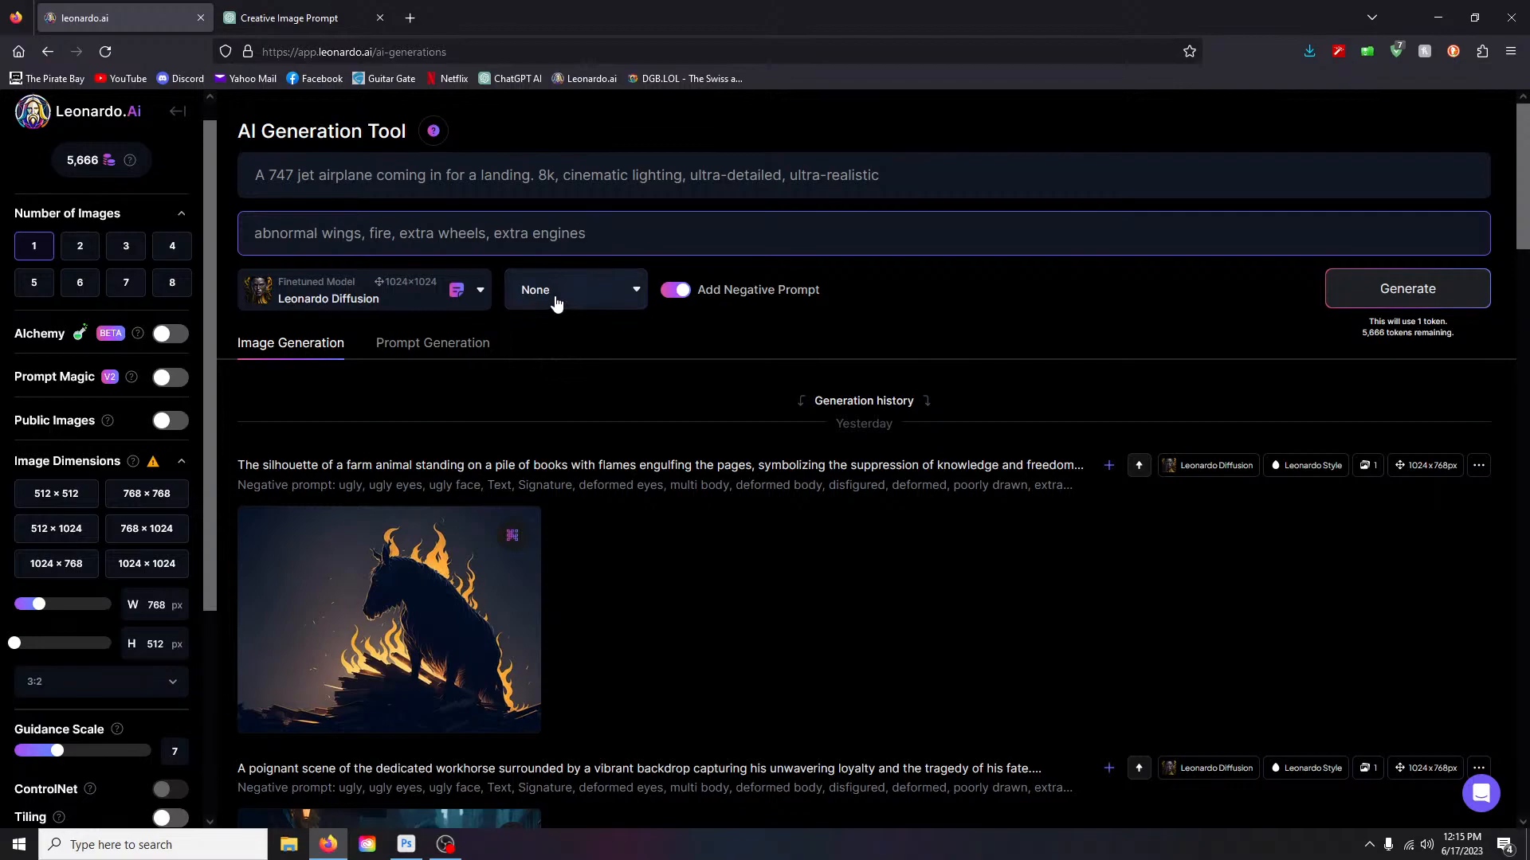
click(164, 336)
click(629, 290)
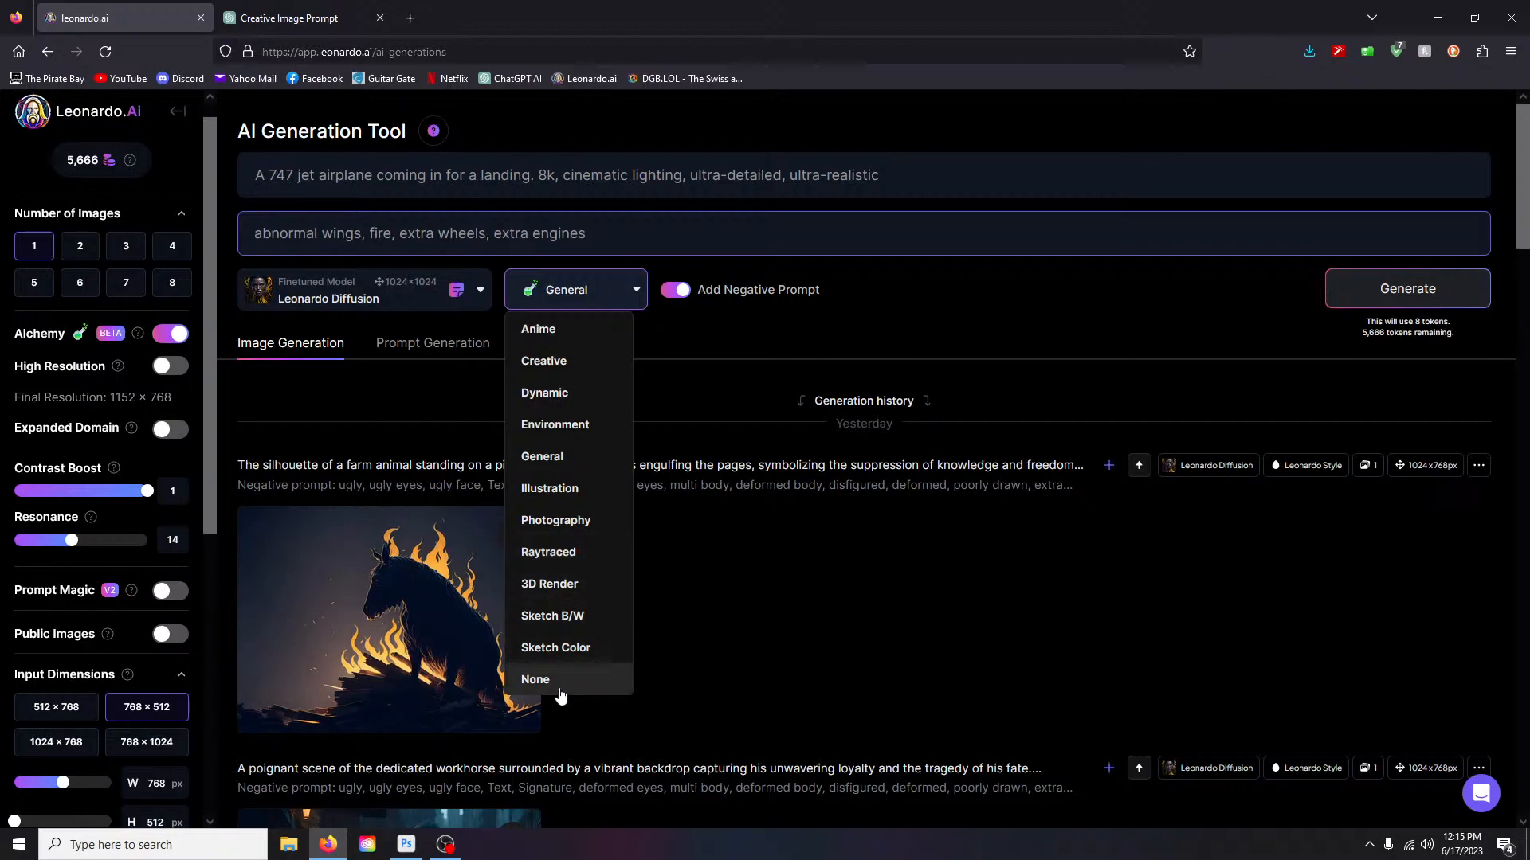
click(653, 357)
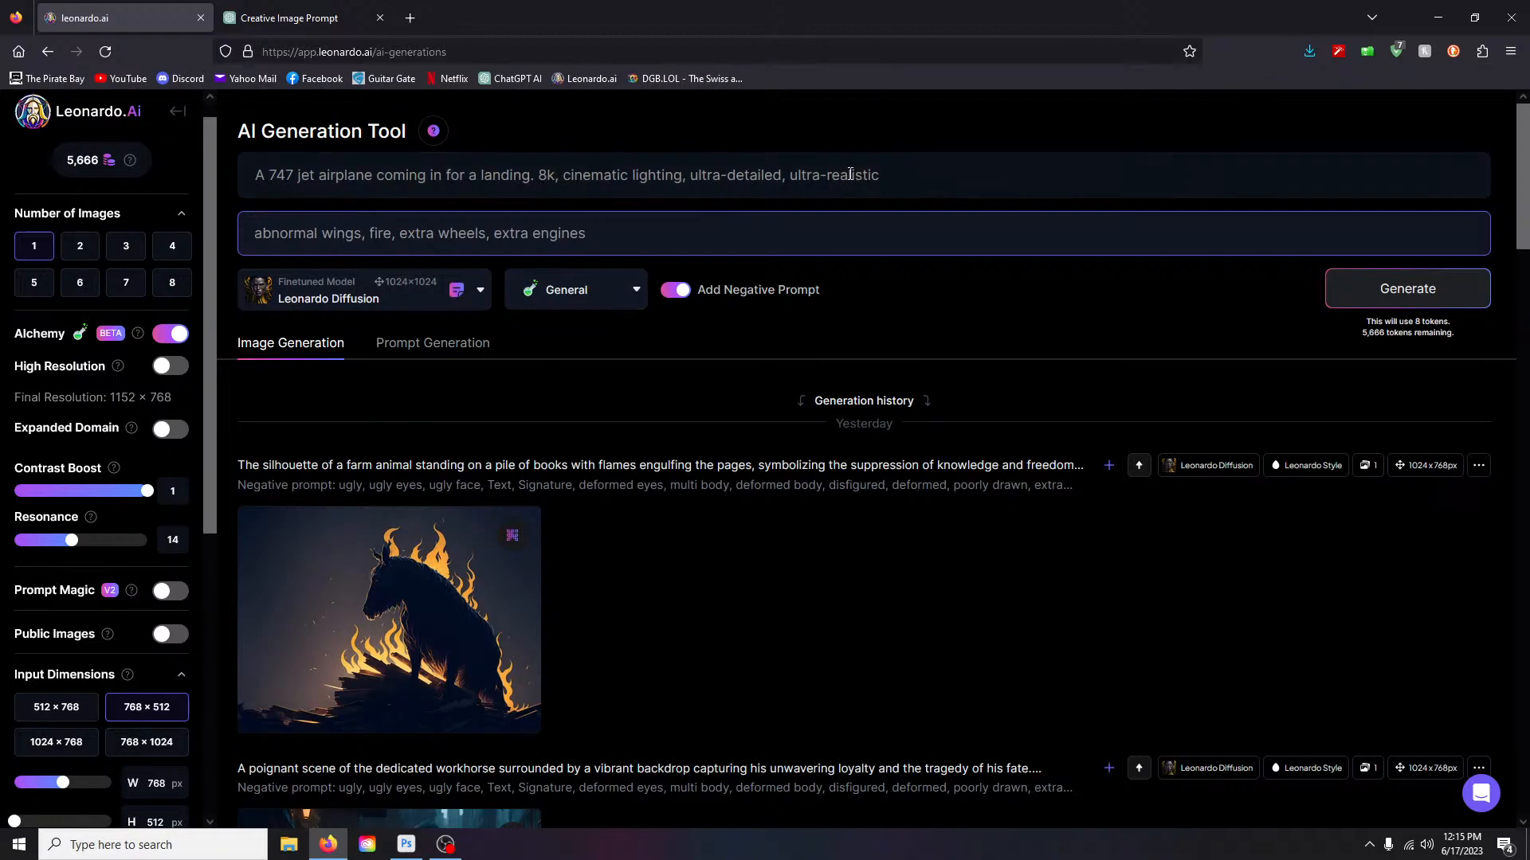
- Erase all negative prompt text and select the 747 airplane sentence in the main prompt
drag(531, 175, 167, 195)
scroll(746, 537, down, 1)
scroll(746, 537, up, 1)
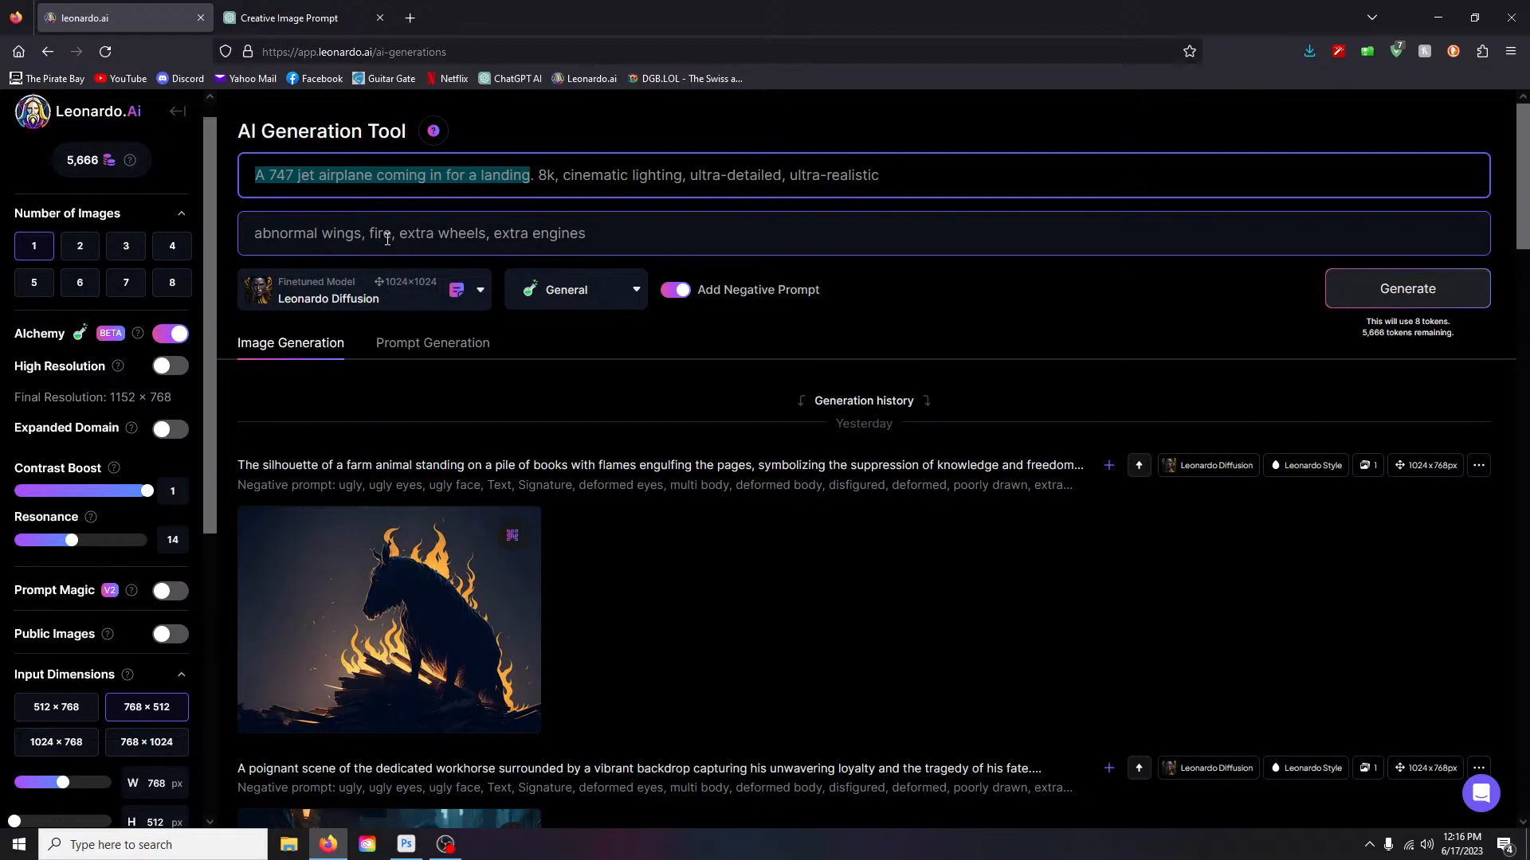
drag(602, 233, 227, 250)
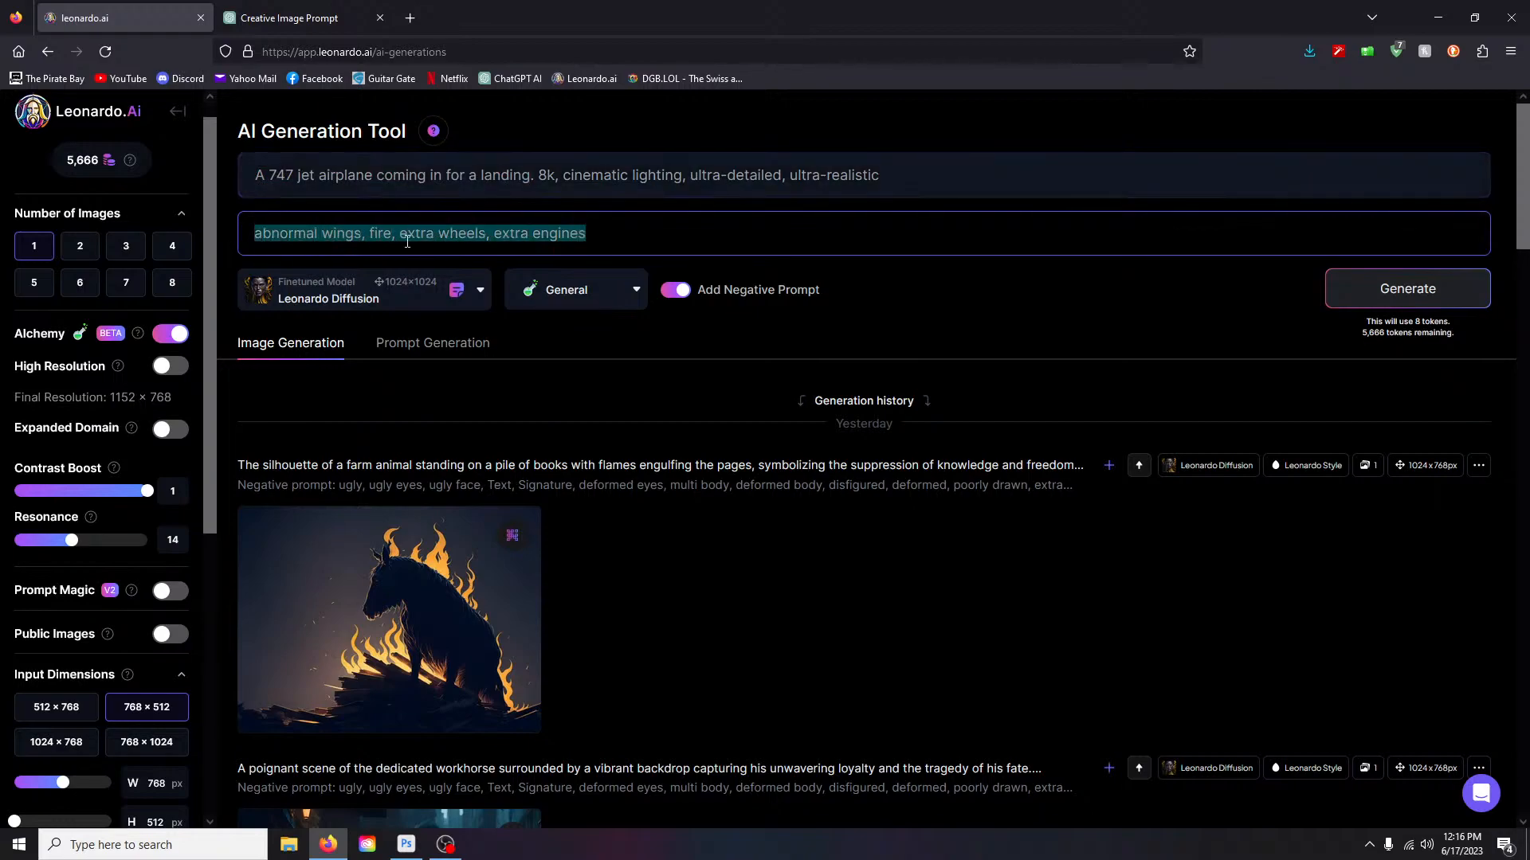
key(BackSpace)
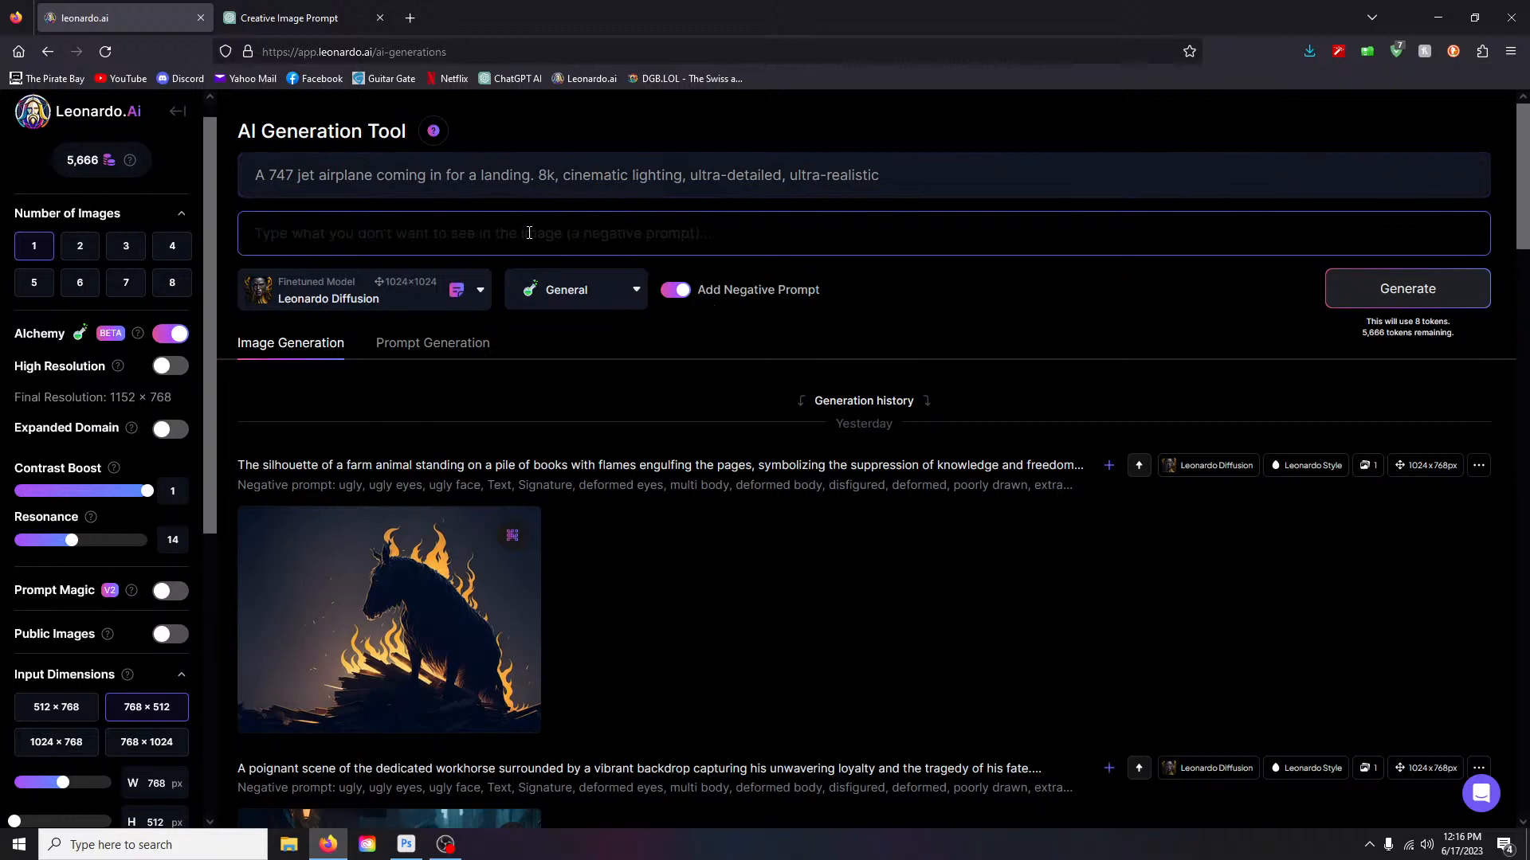
drag(255, 175, 533, 216)
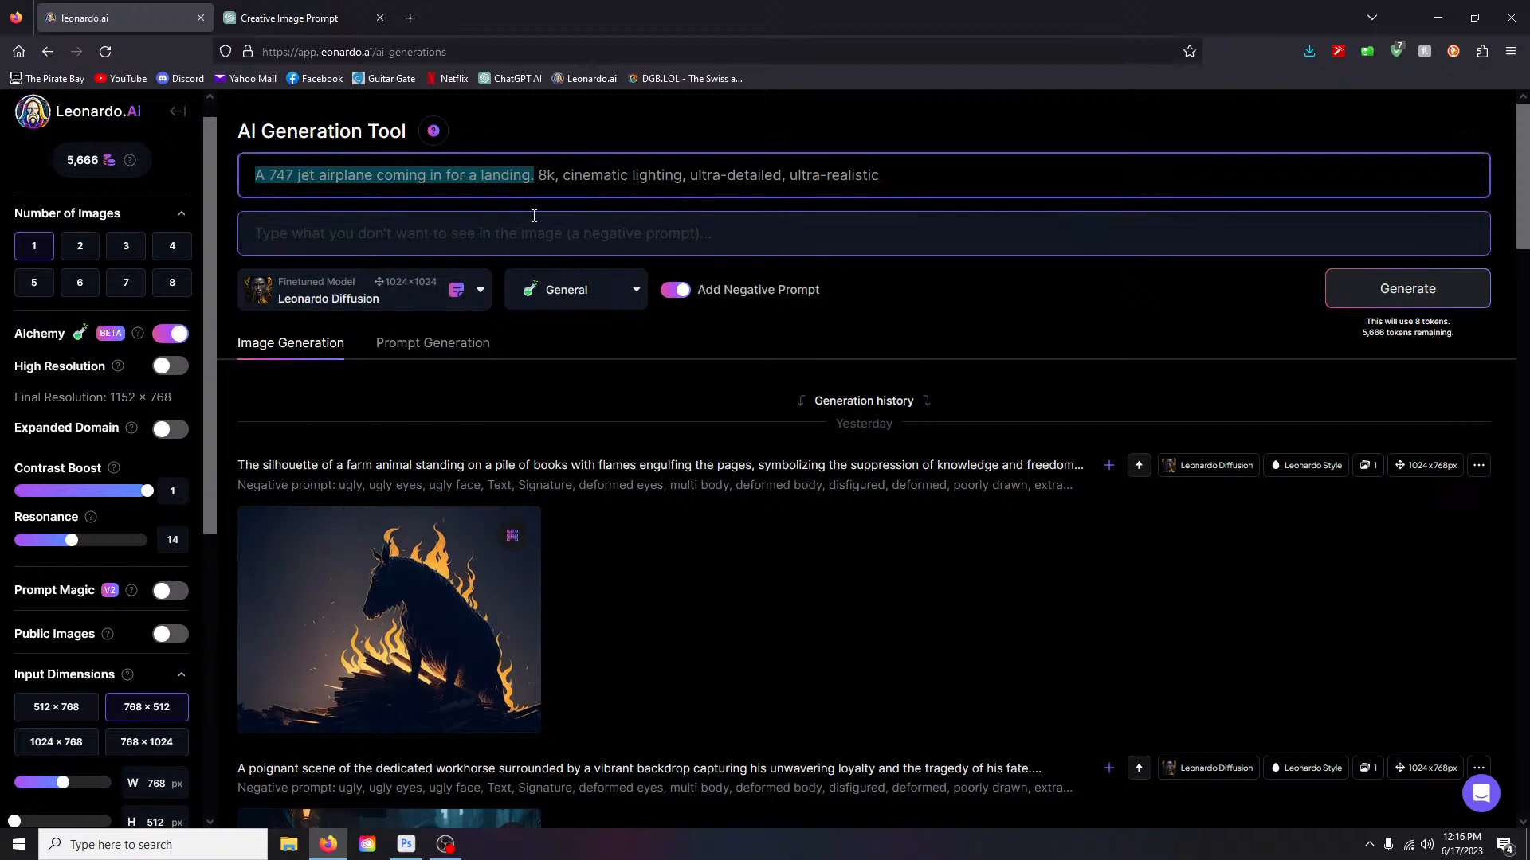
- Replace the 747 airplane sentence with 'antelope' and generate the image
key(BackSpace)
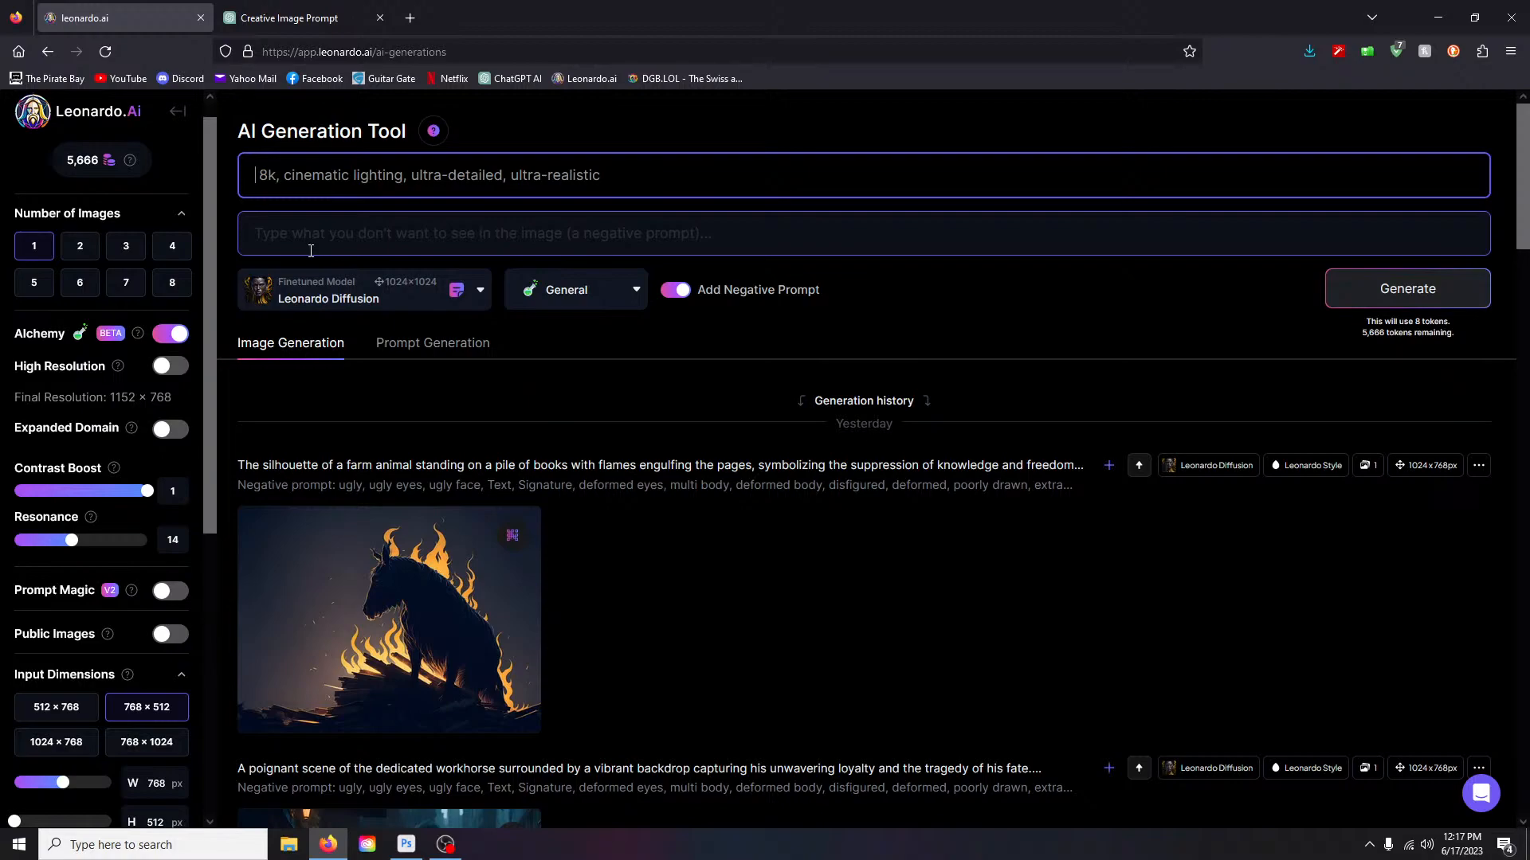
text(antelope)
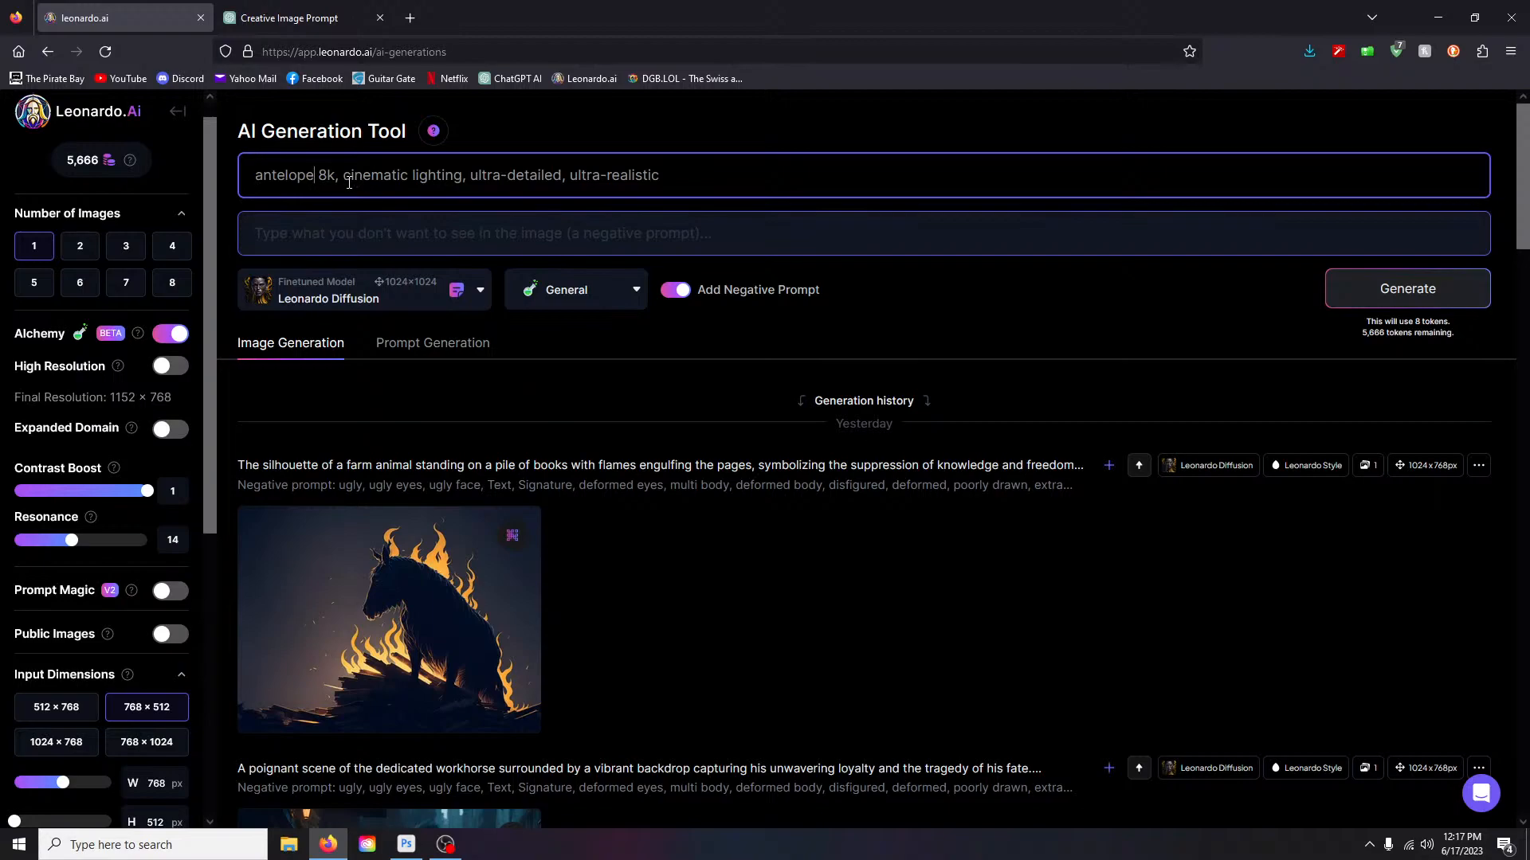
key(Return)
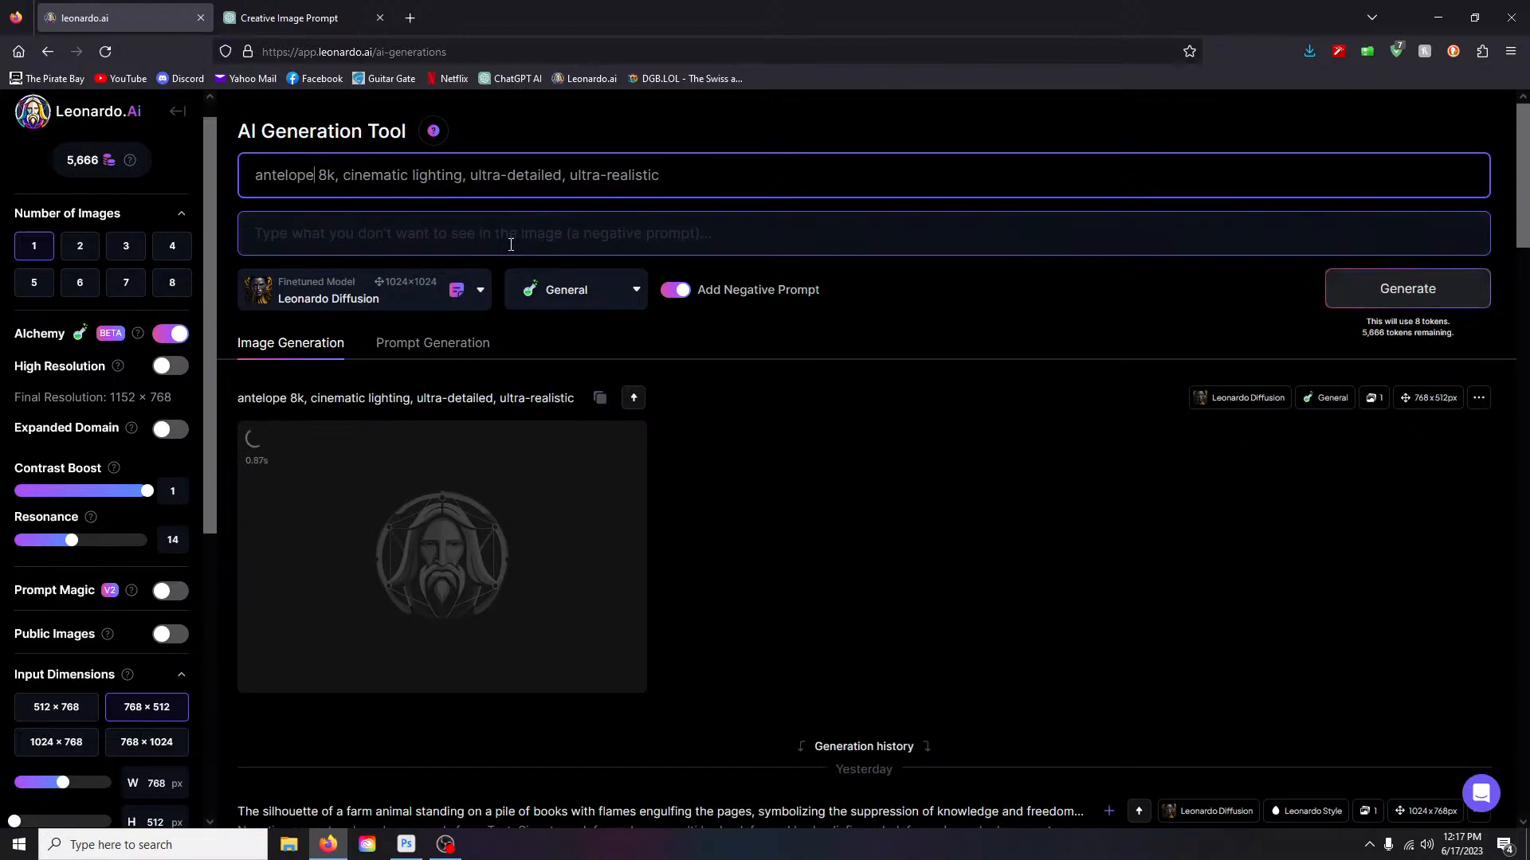
- Wait for the 768×512 cinematic antelope image to finish generating
scroll(829, 481, down, 1)
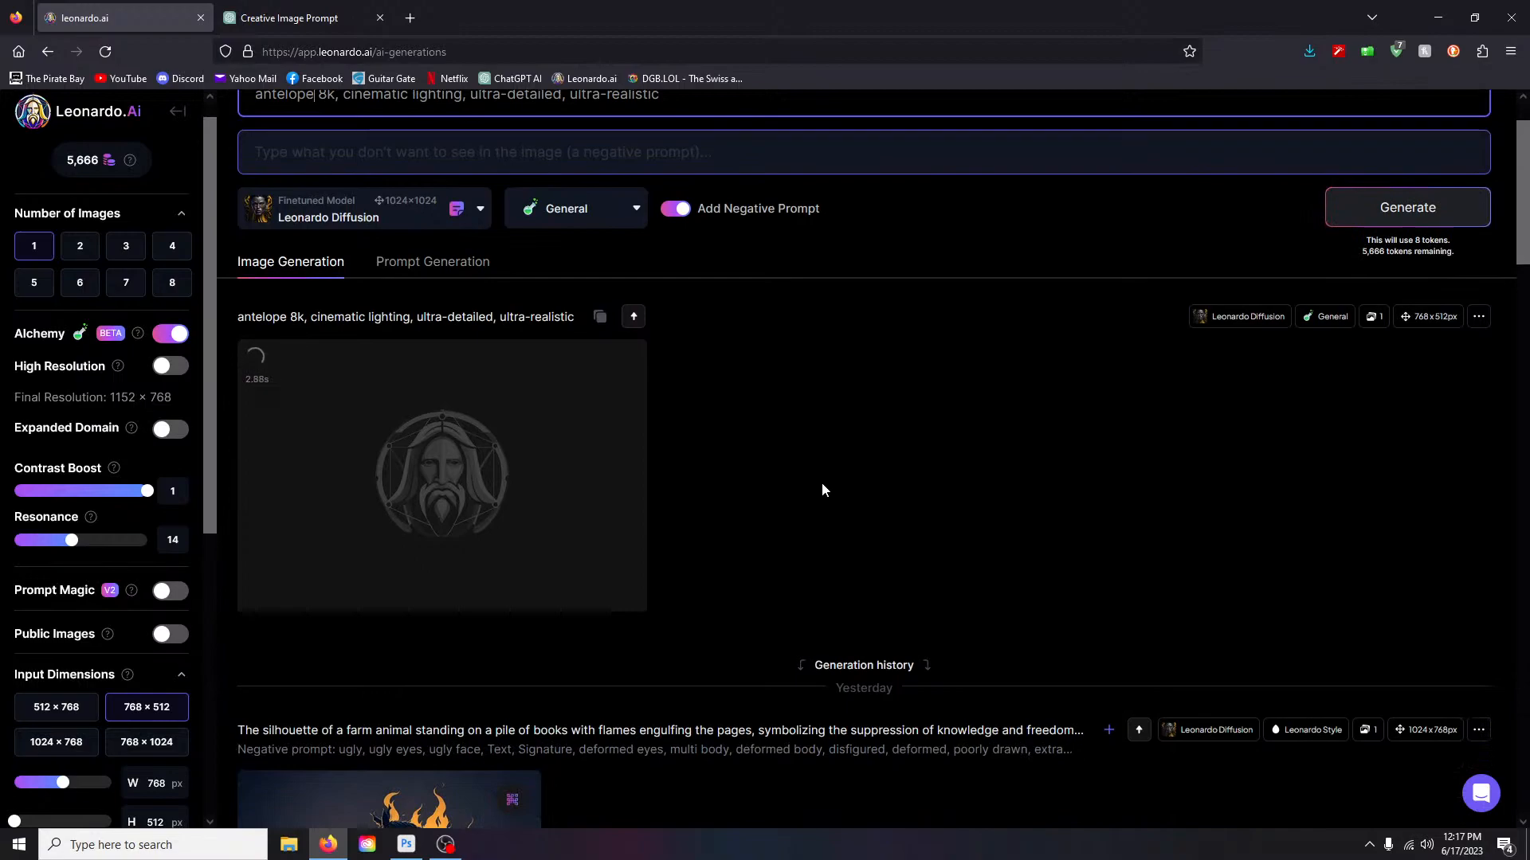
mouse_move(1444, 313)
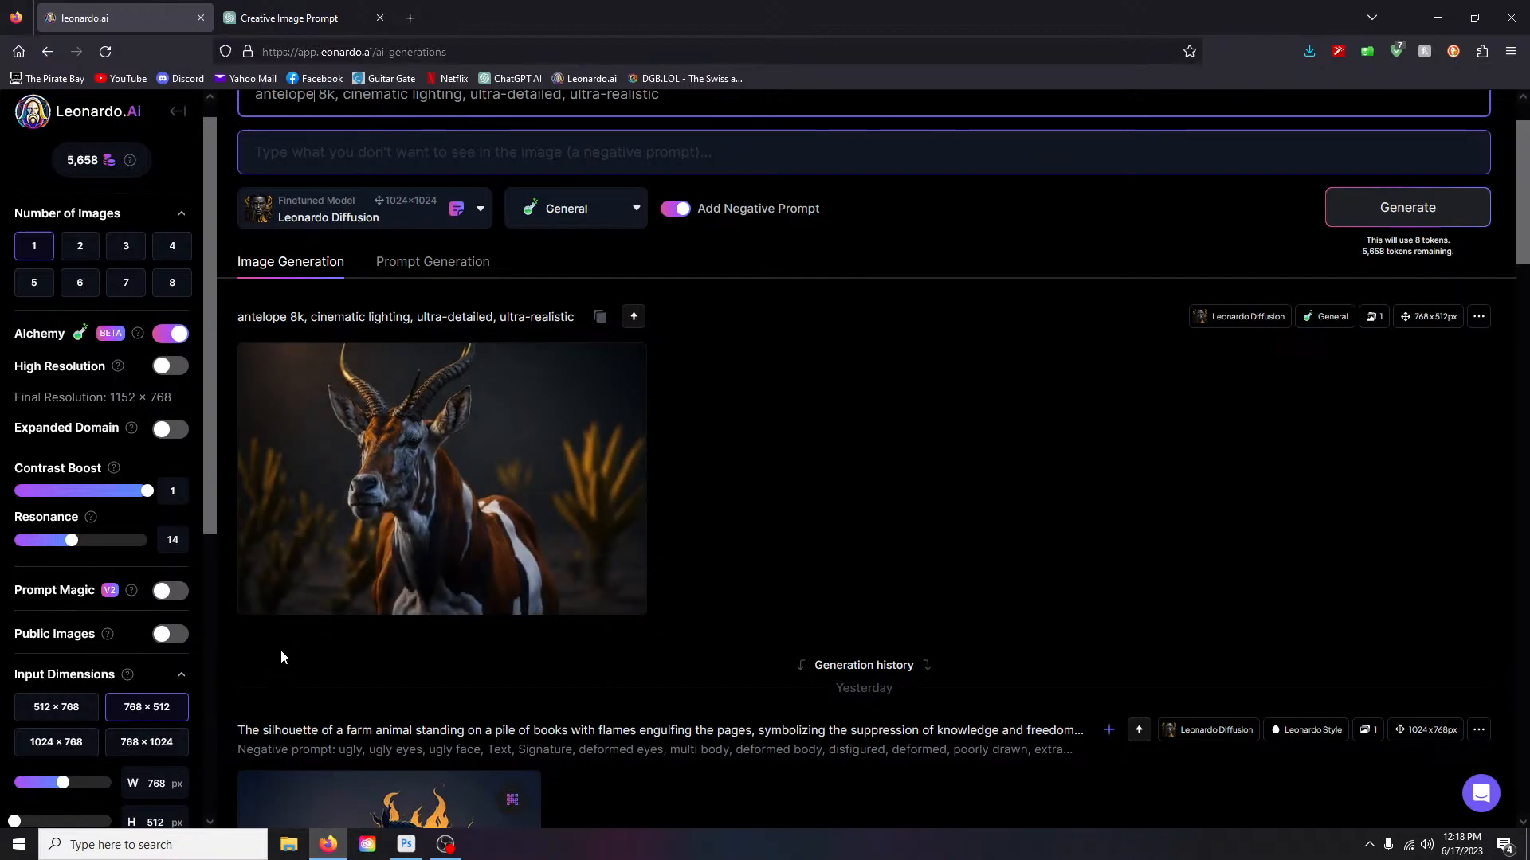
scroll(763, 552, down, 5)
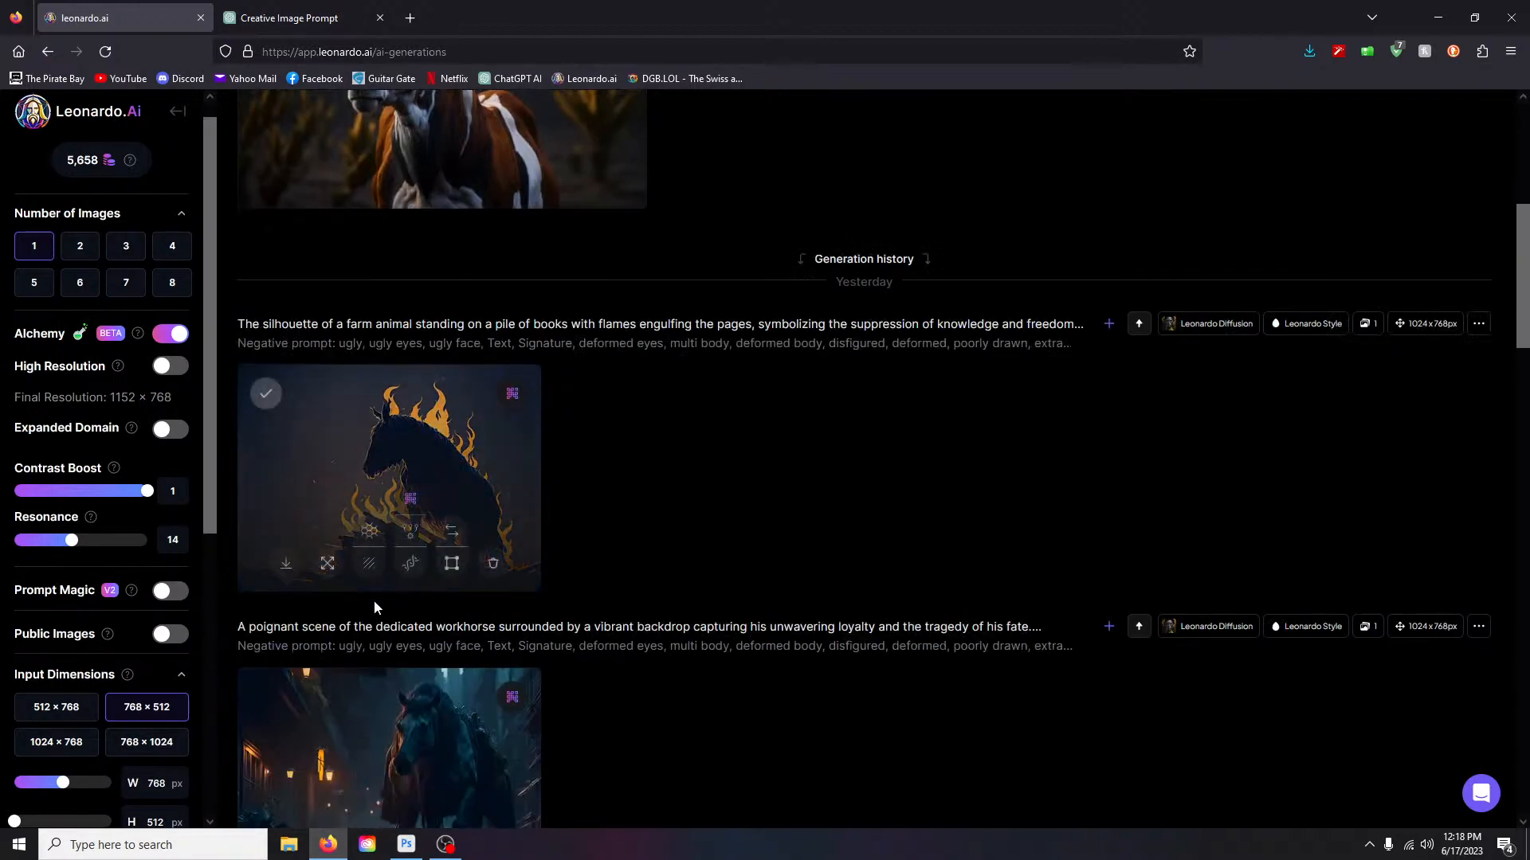
scroll(614, 566, down, 20)
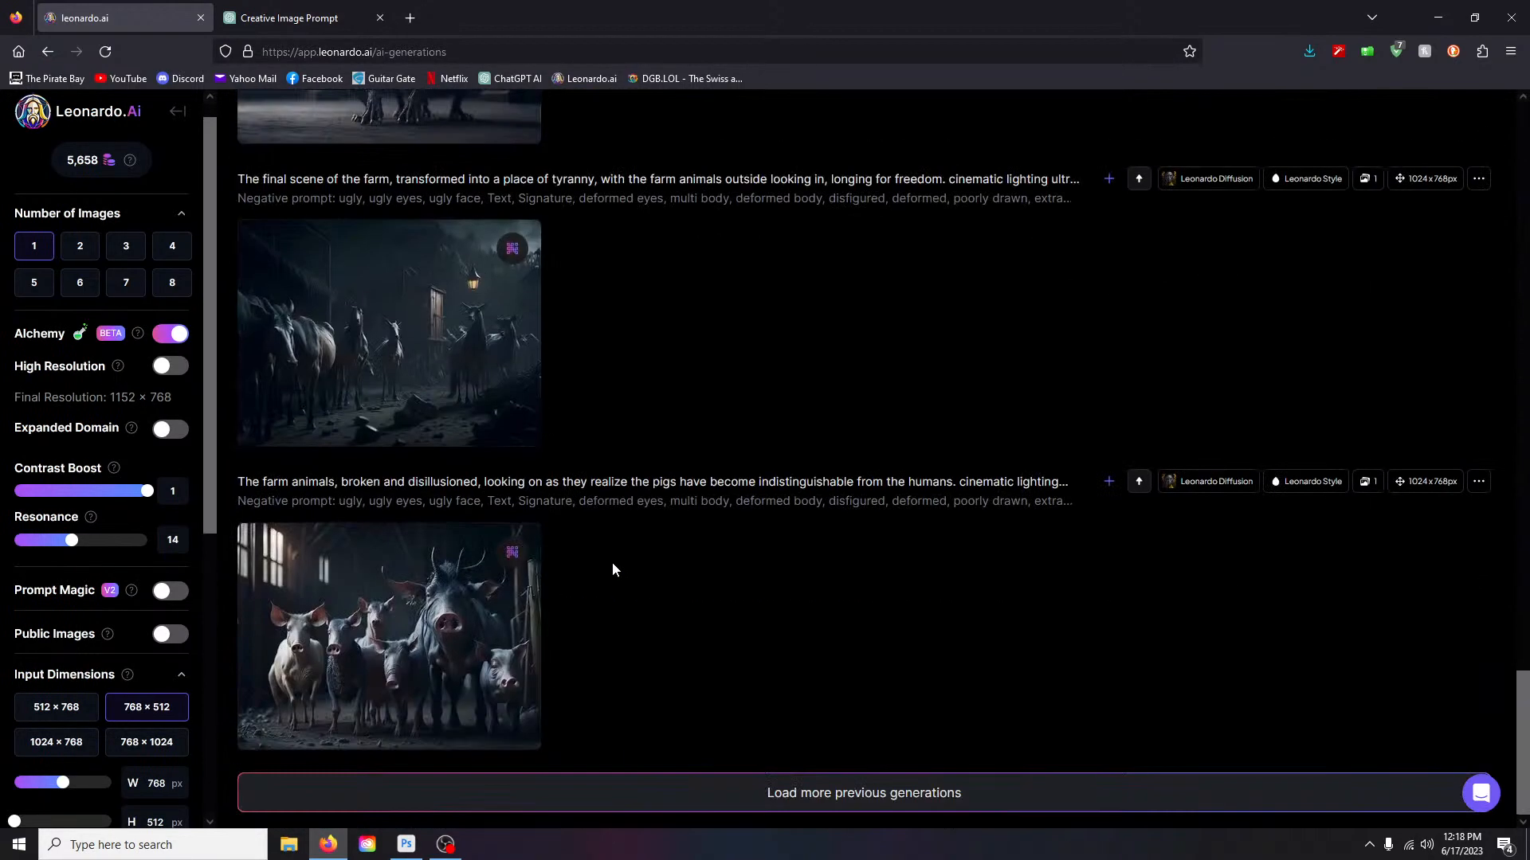
scroll(612, 562, up, 20)
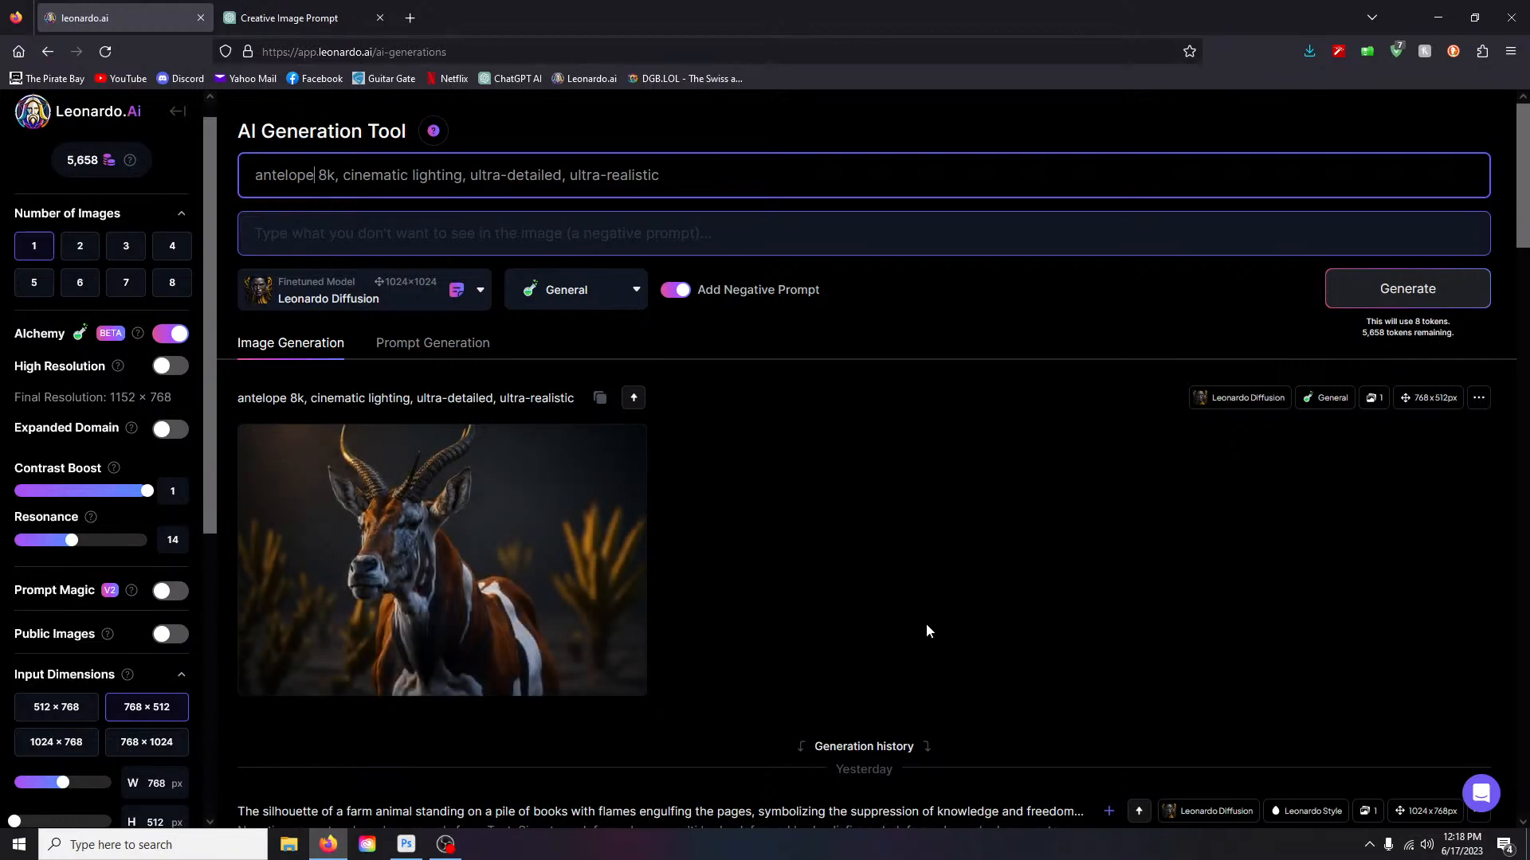
scroll(926, 623, down, 2)
click(530, 334)
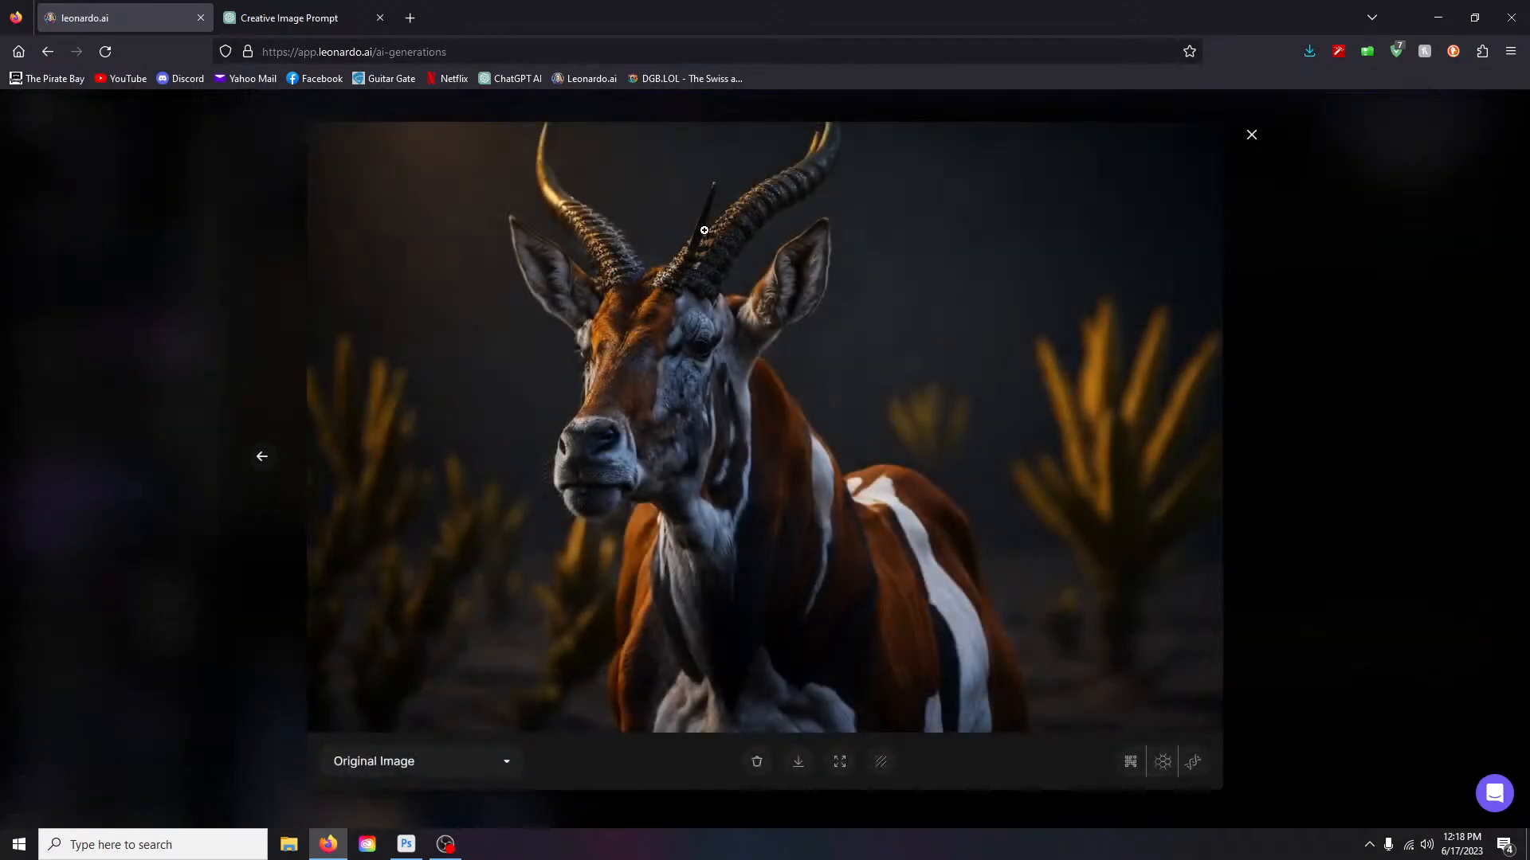
right_click(1254, 140)
click(1471, 237)
click(1470, 236)
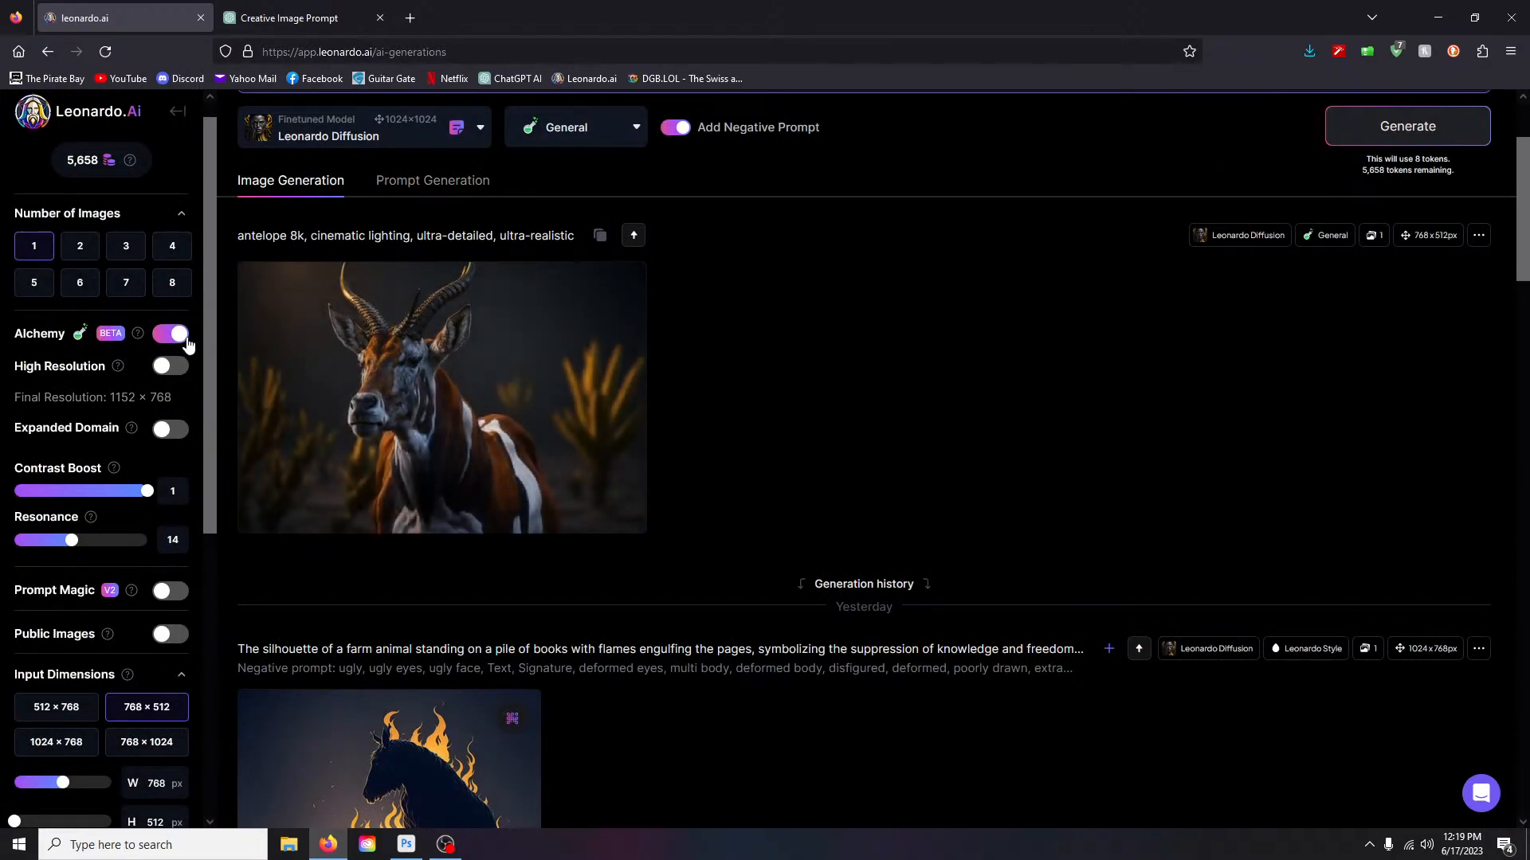
scroll(785, 459, up, 1)
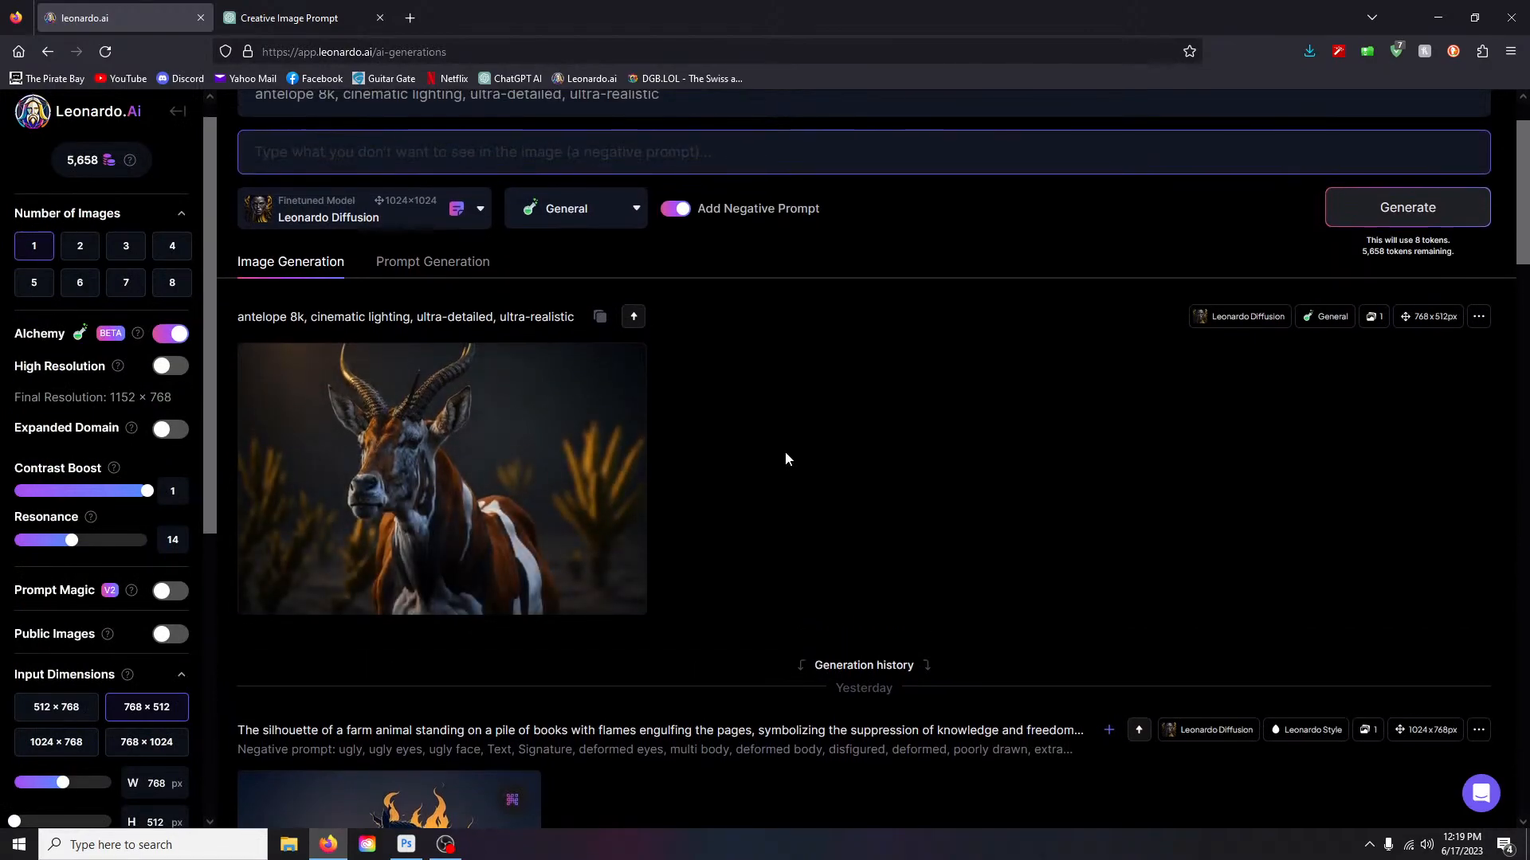
mouse_move(552, 414)
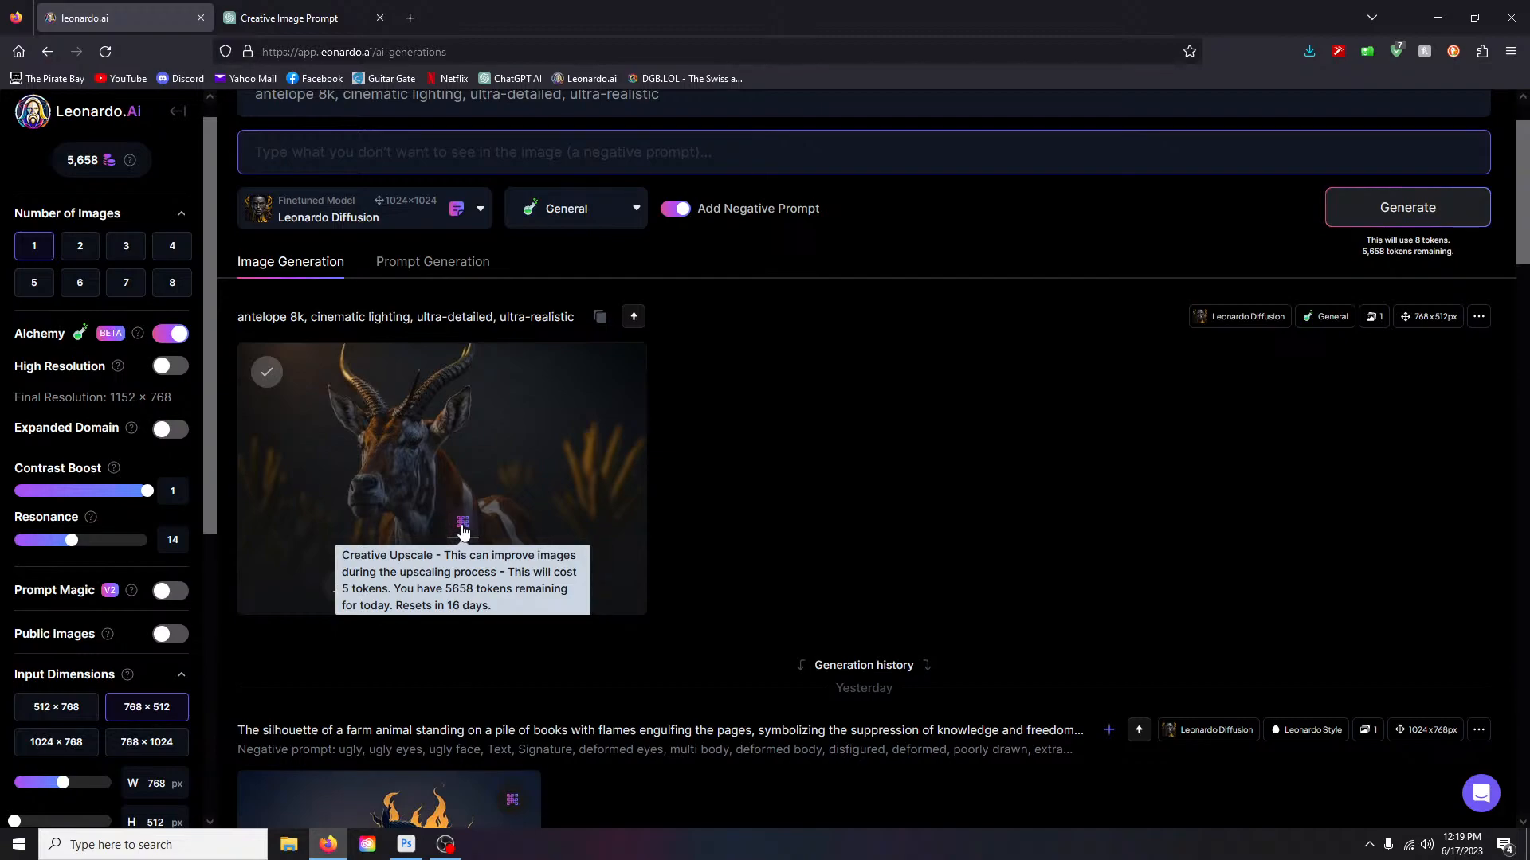
click(463, 525)
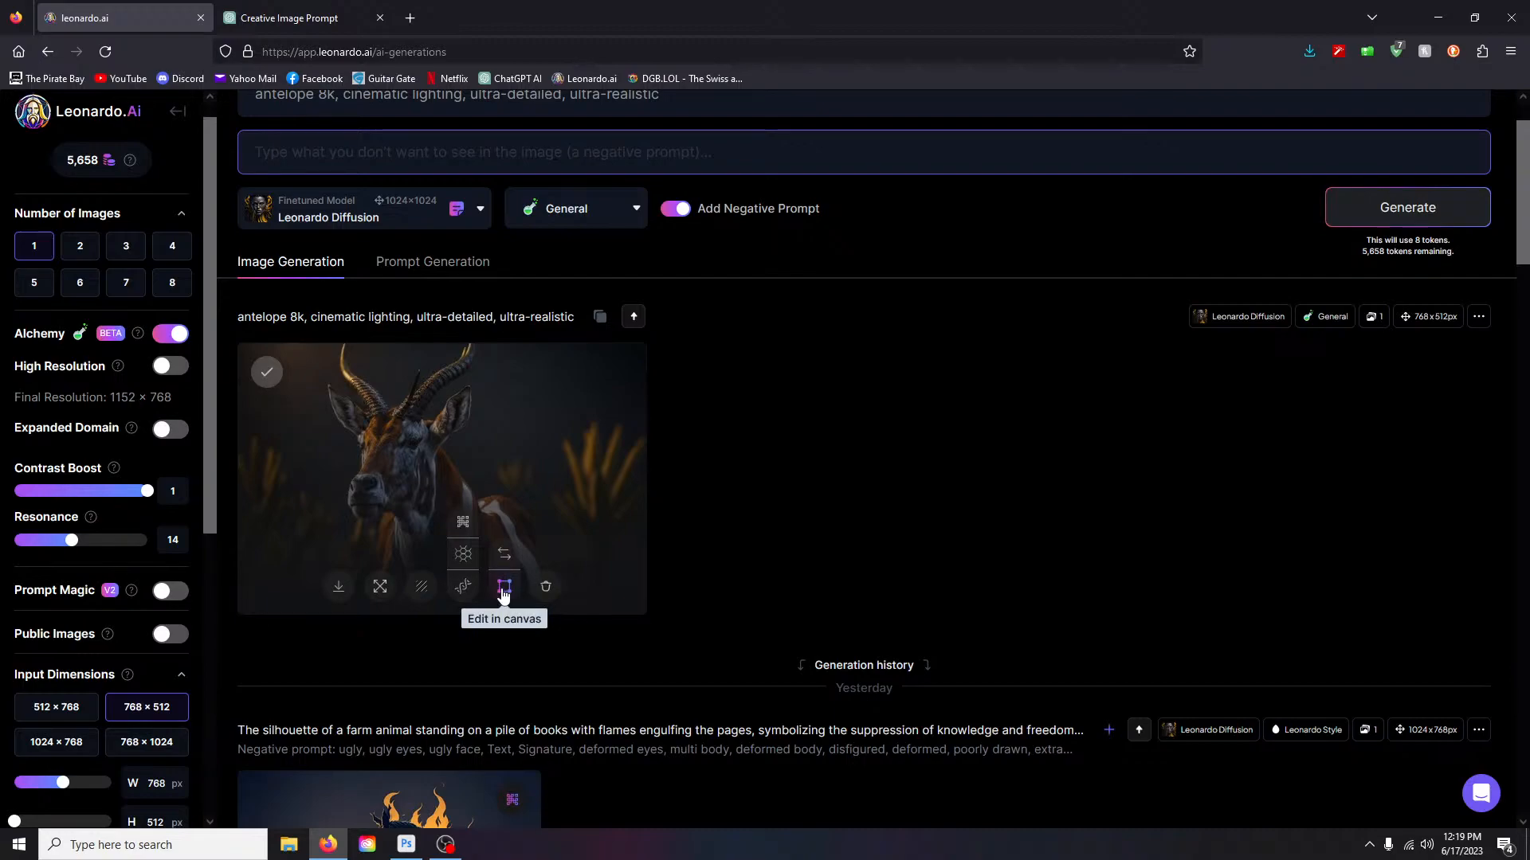
- Open the antelope image in Canvas, move the generation frame over the horns, and zoom in
click(504, 590)
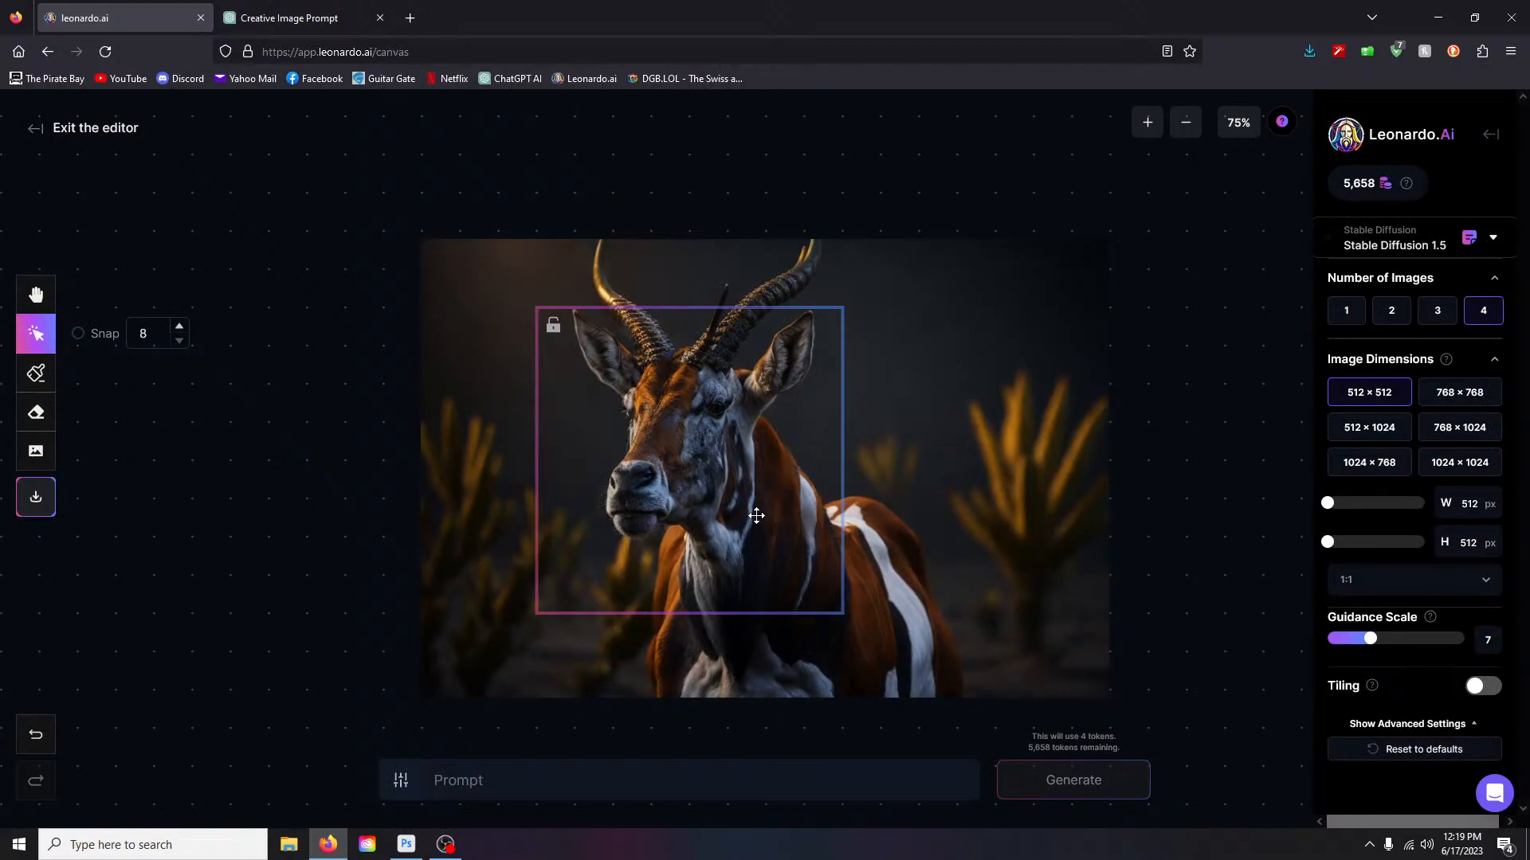
drag(669, 520, 725, 362)
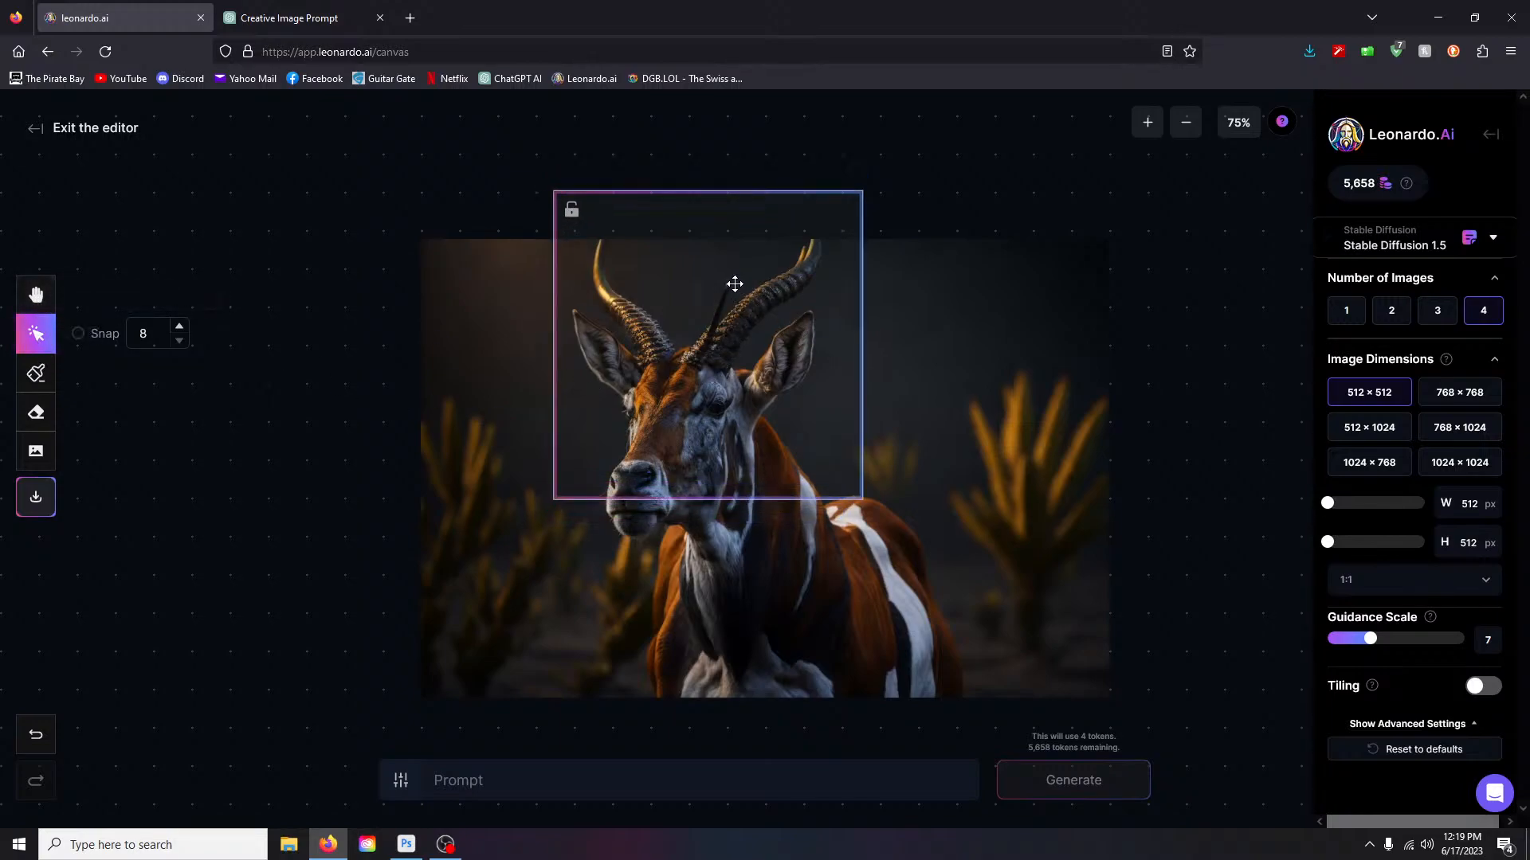
scroll(742, 293, up, 5)
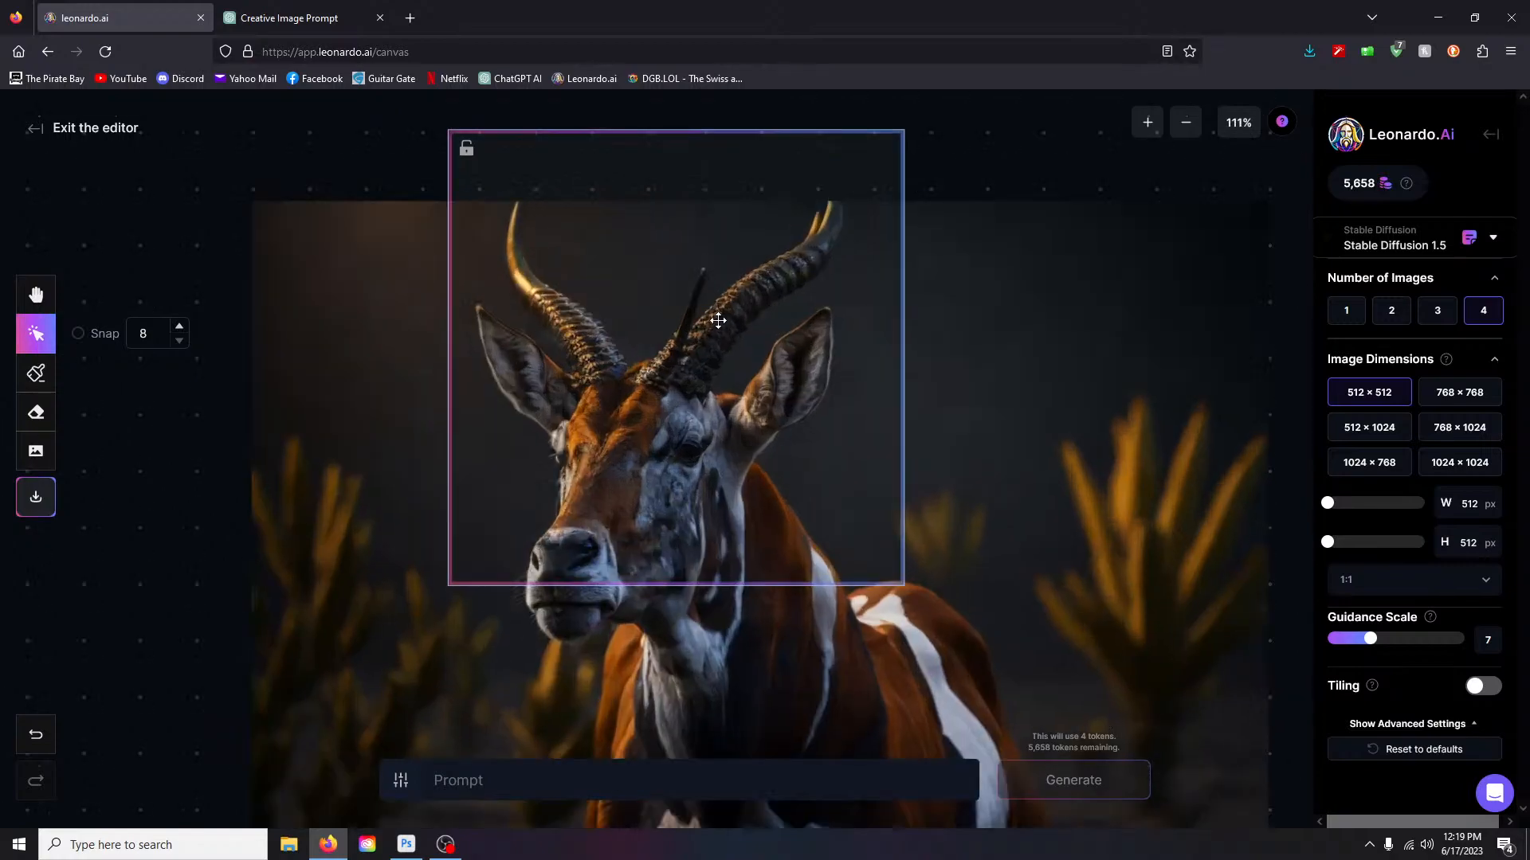
scroll(699, 306, up, 2)
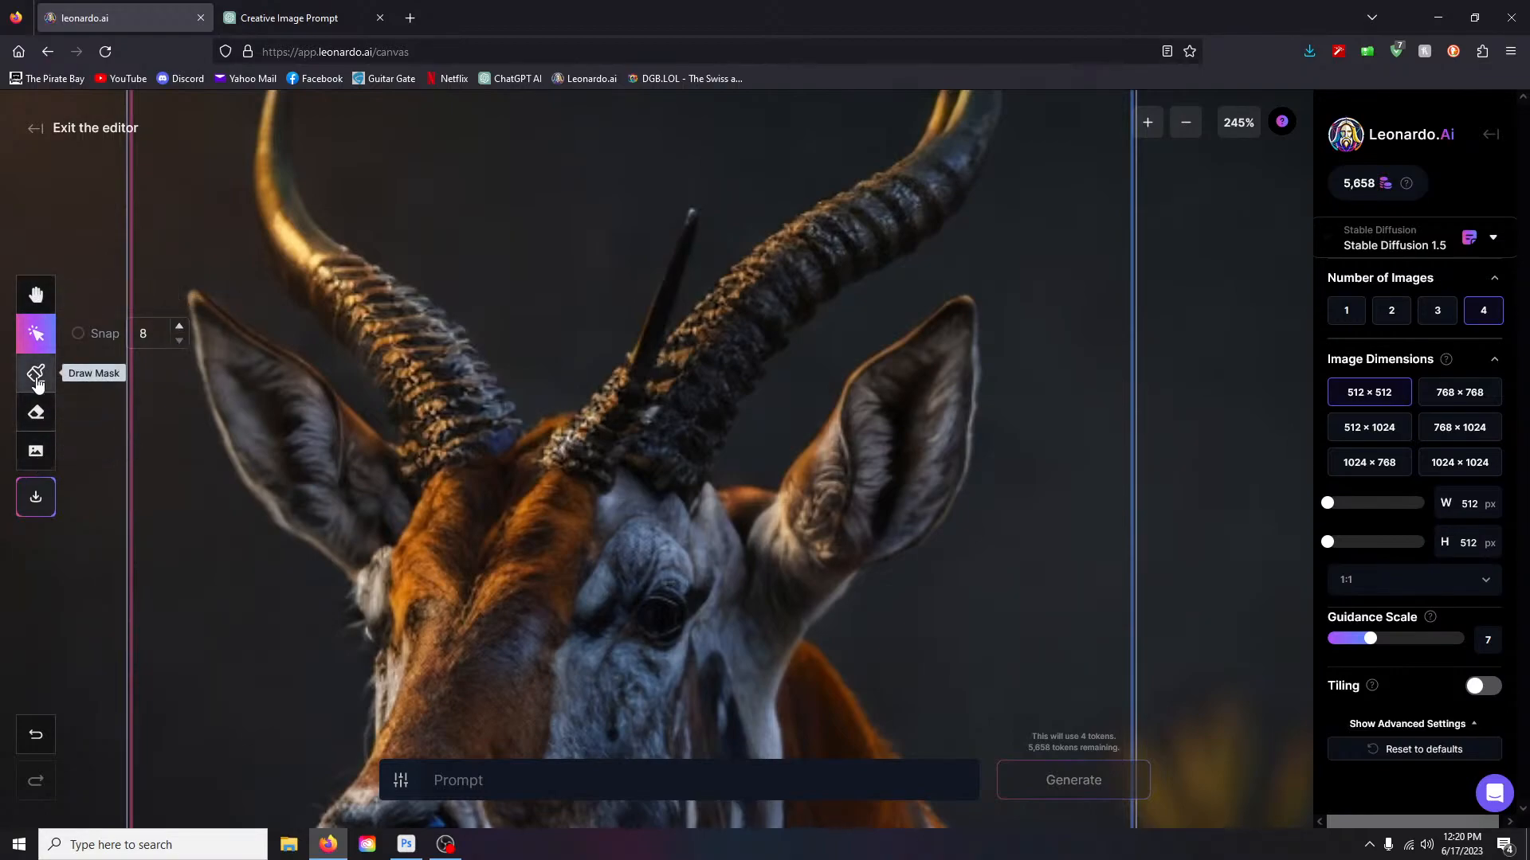
- Paint a mask over the thin stray horn on the antelope's head
click(36, 380)
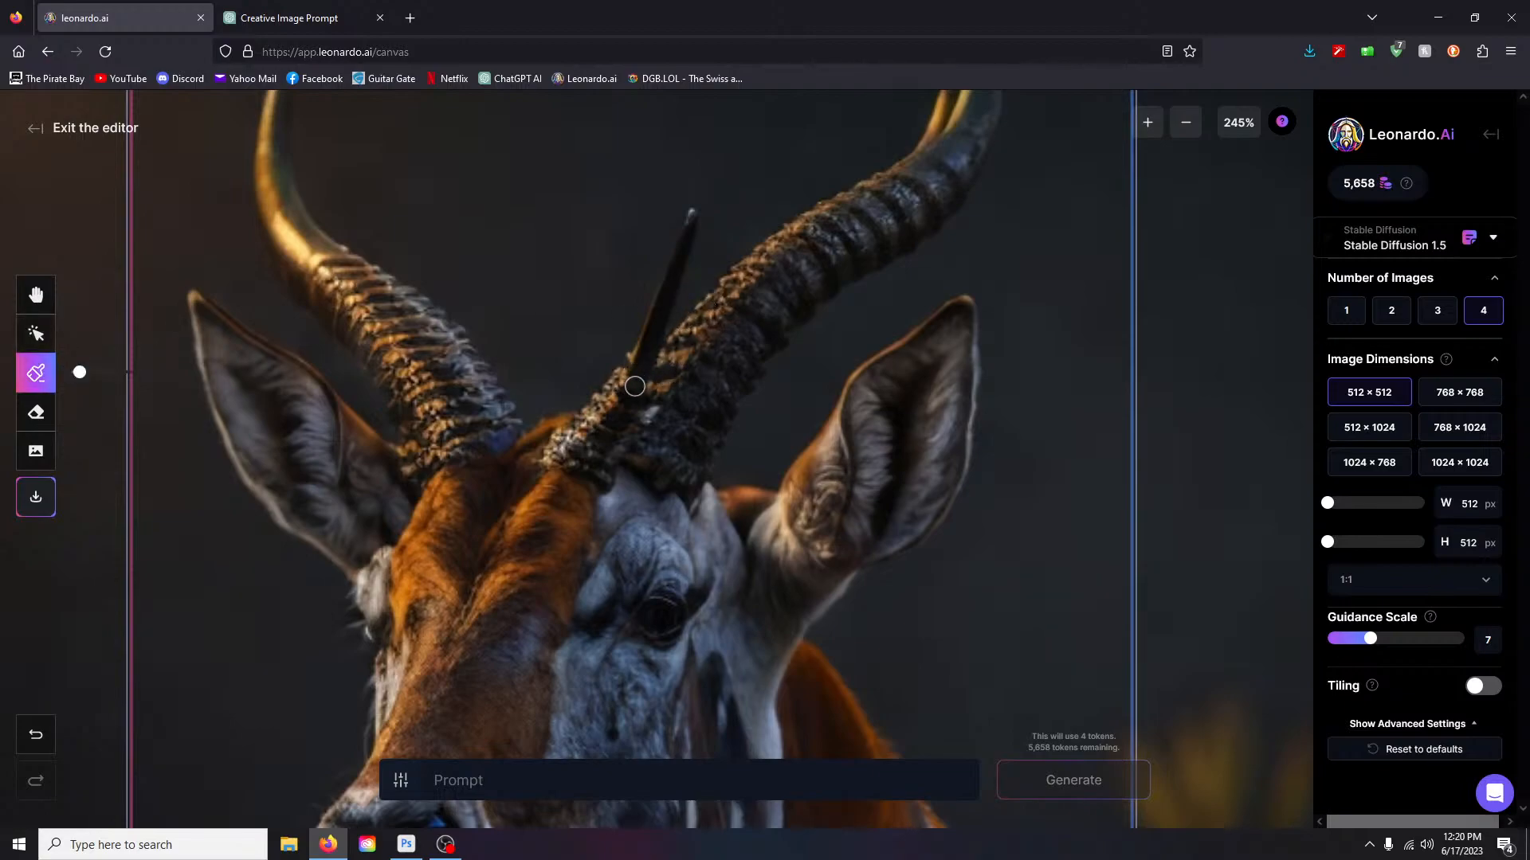
drag(637, 374, 697, 206)
mouse_move(670, 282)
mouse_down()
mouse_move(644, 375)
mouse_move(696, 205)
mouse_move(633, 373)
mouse_up()
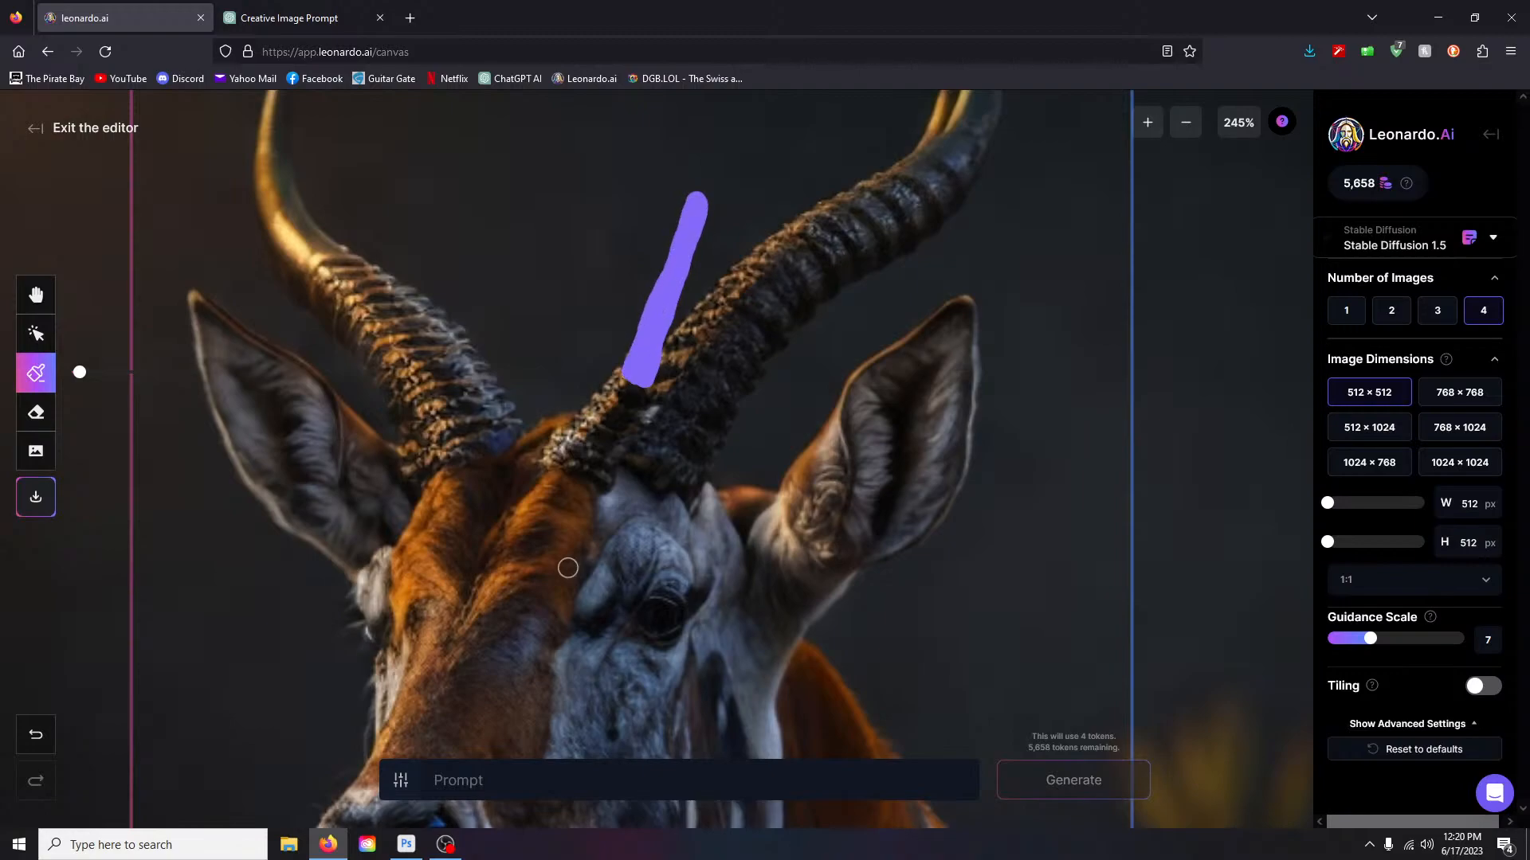
- Generate four inpainted variations from the prompt 'remove'
click(514, 782)
text(remove)
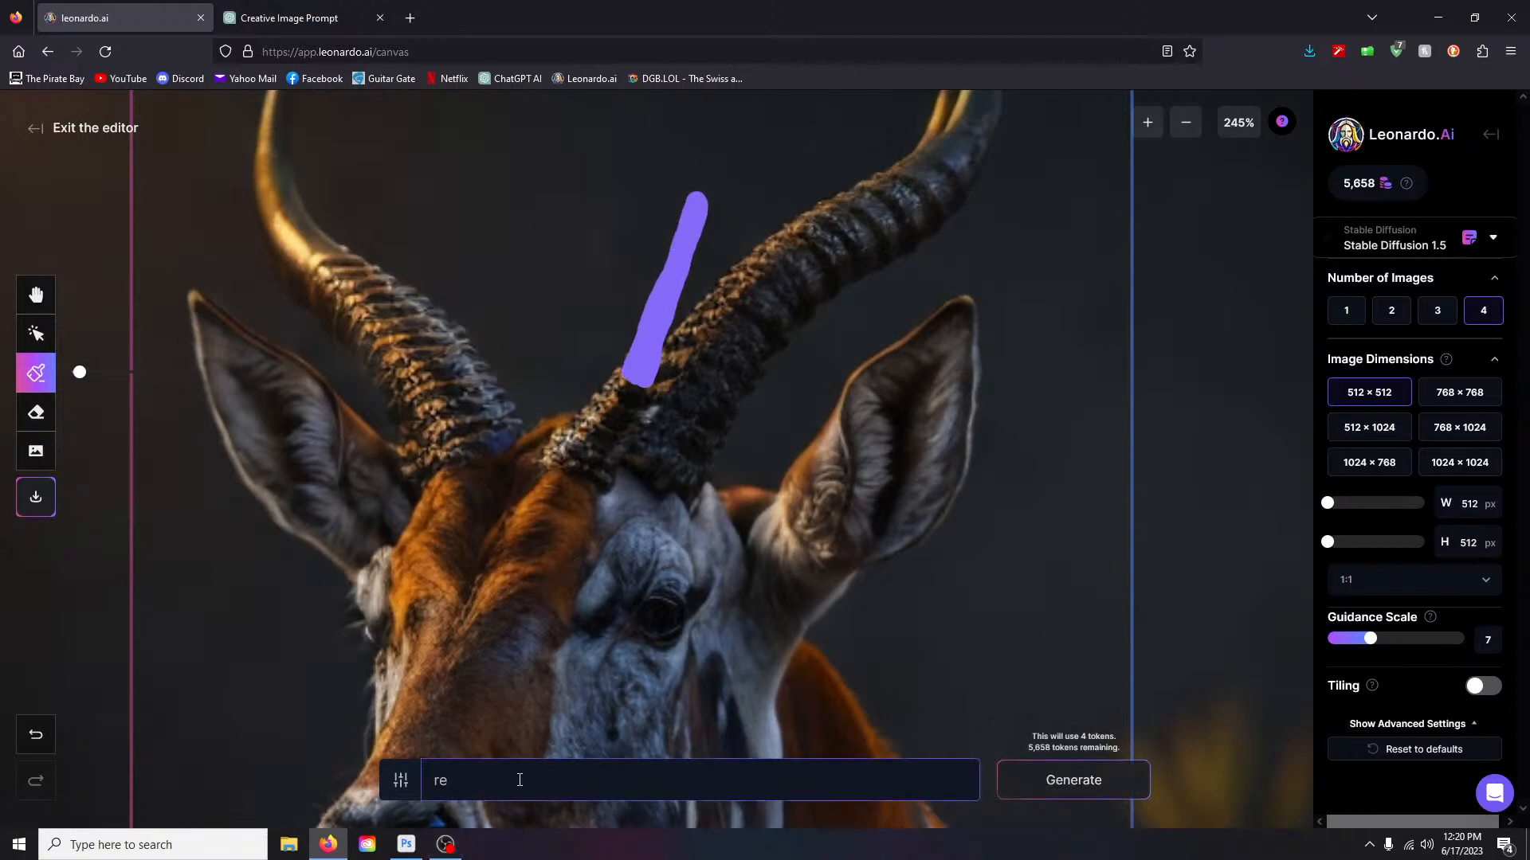
click(1087, 784)
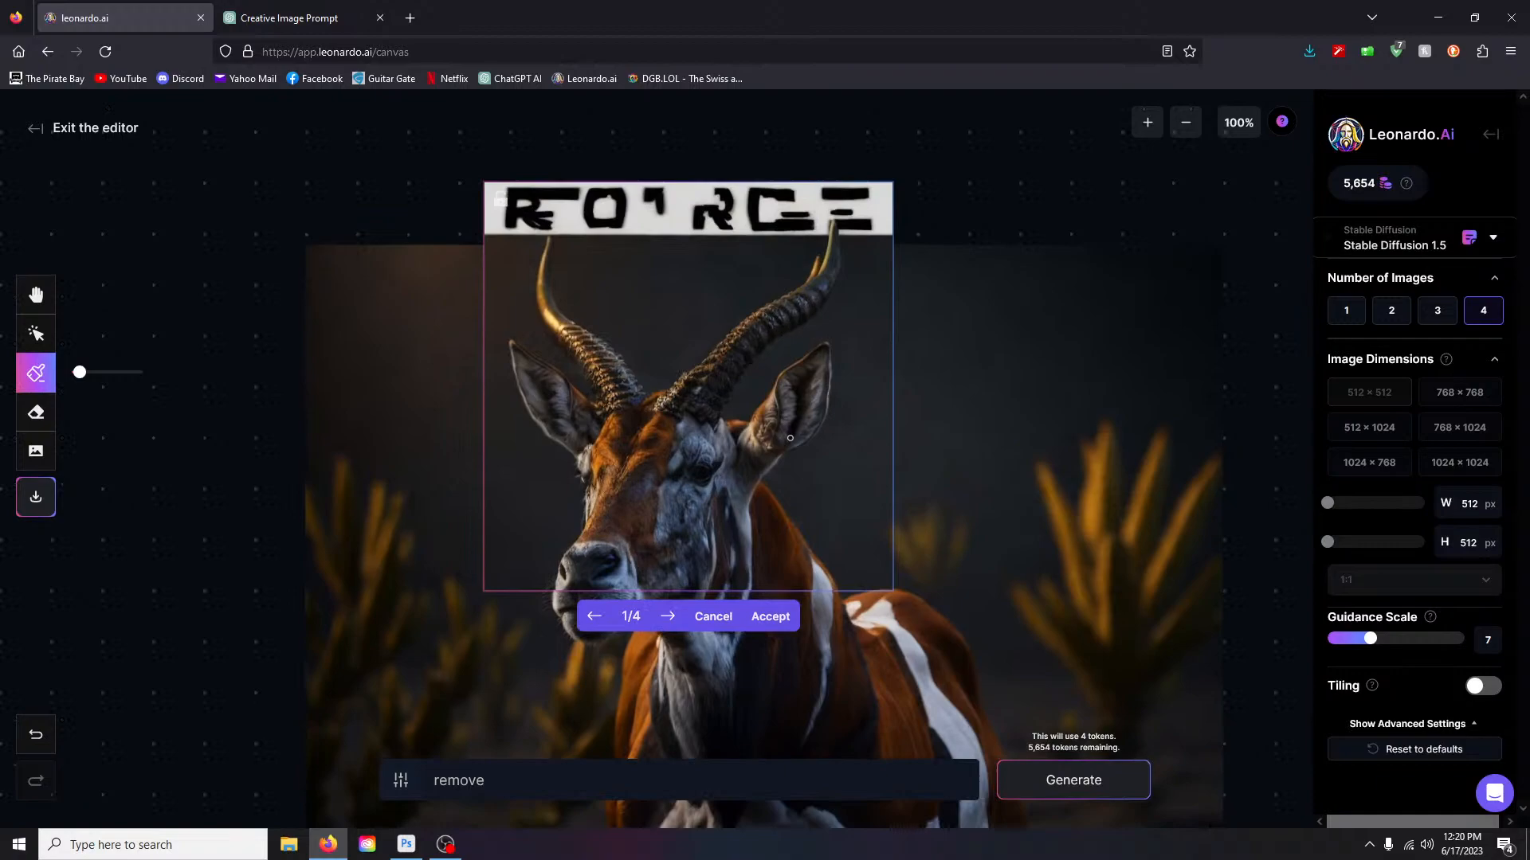
- Step through inpainting variations 1–4, then cancel them to keep the original masked antelope
key(alt)
key(alt)
click(668, 618)
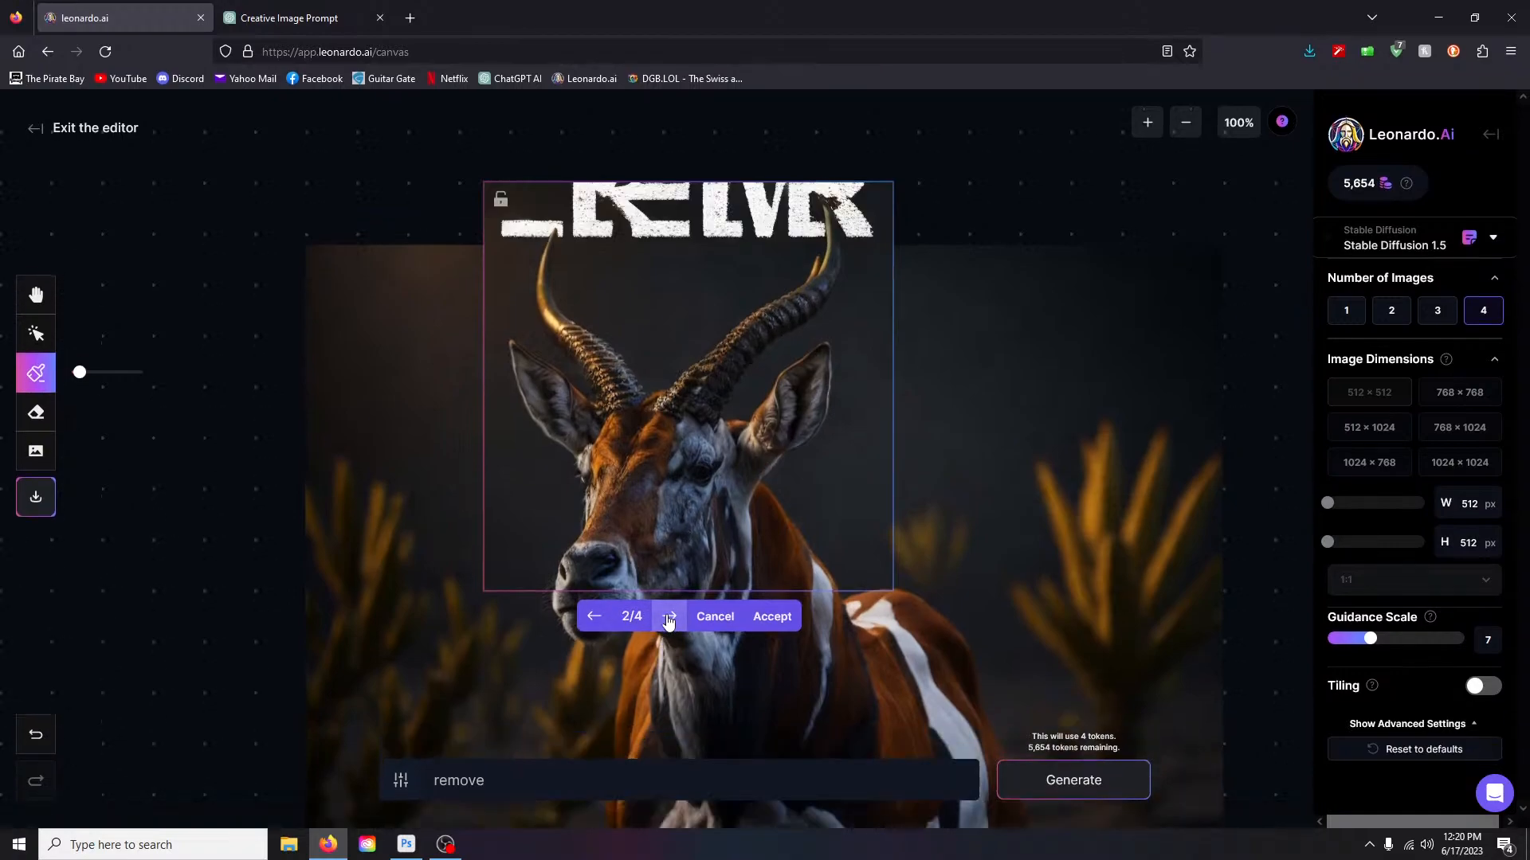
click(594, 618)
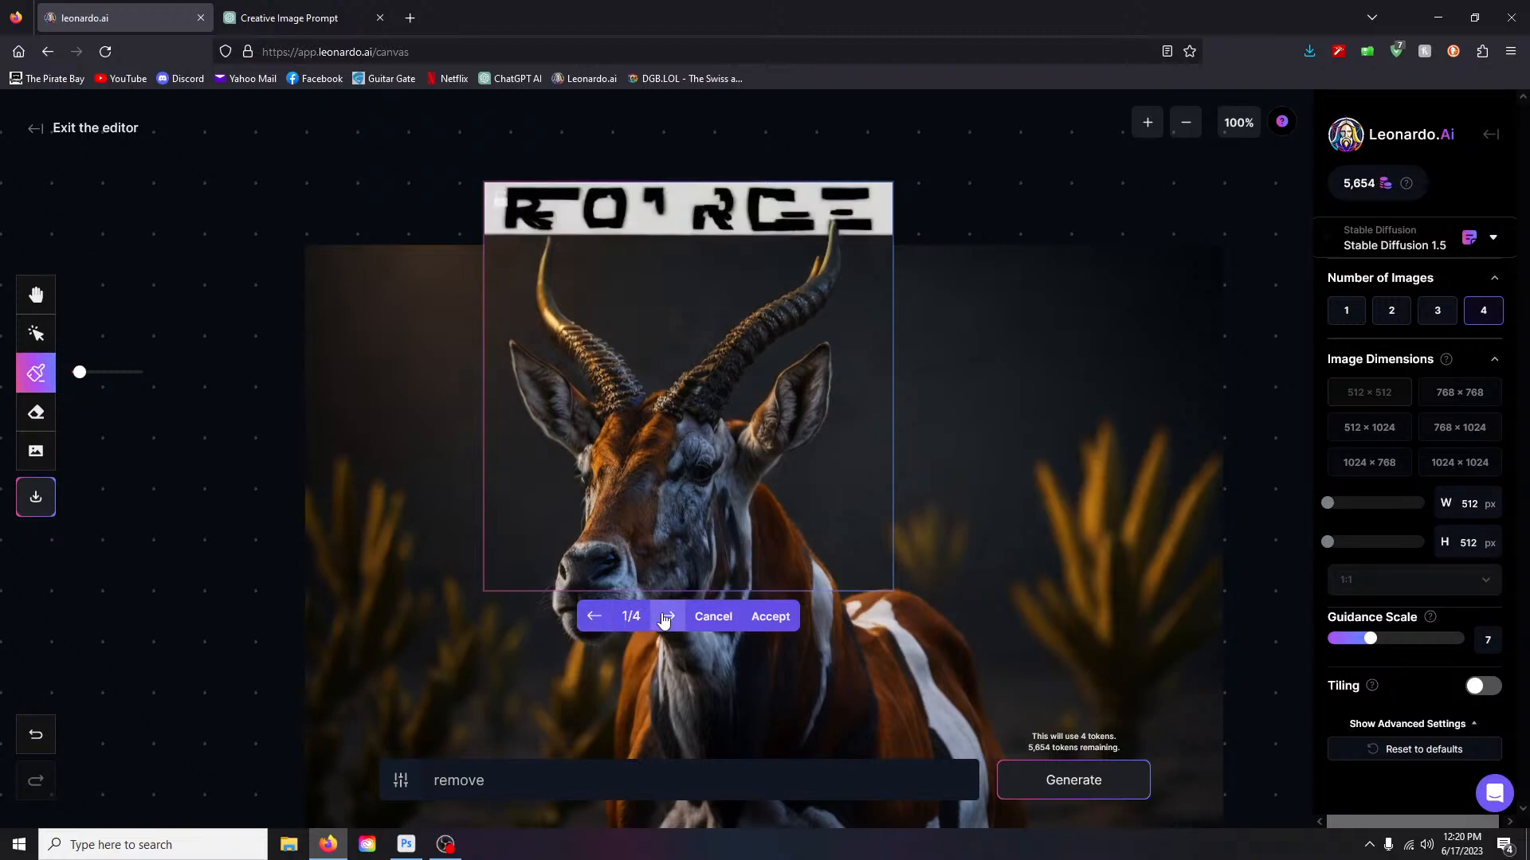
click(665, 619)
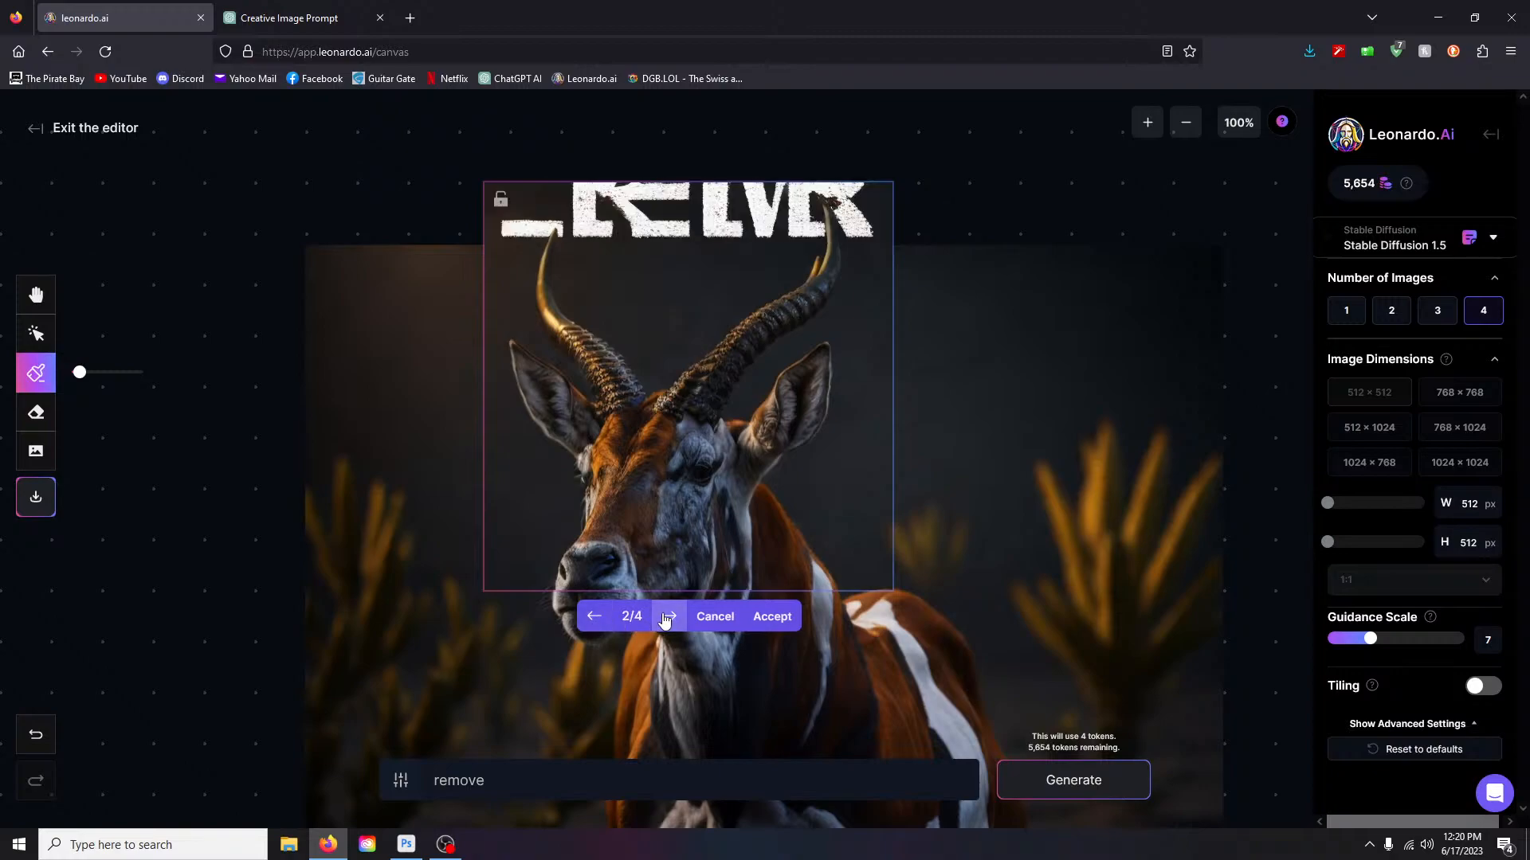
click(665, 620)
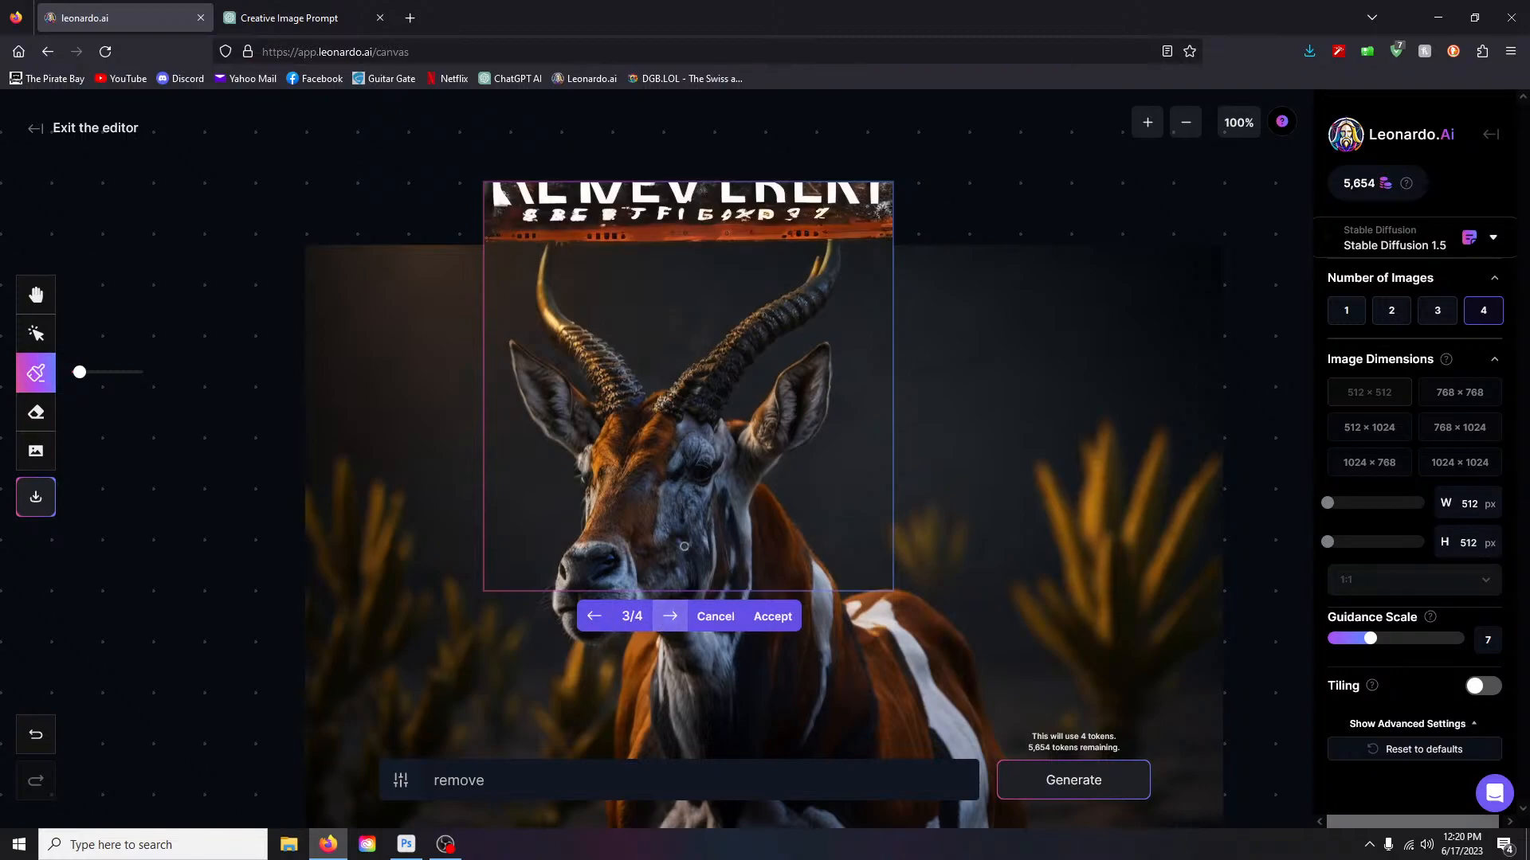
click(669, 616)
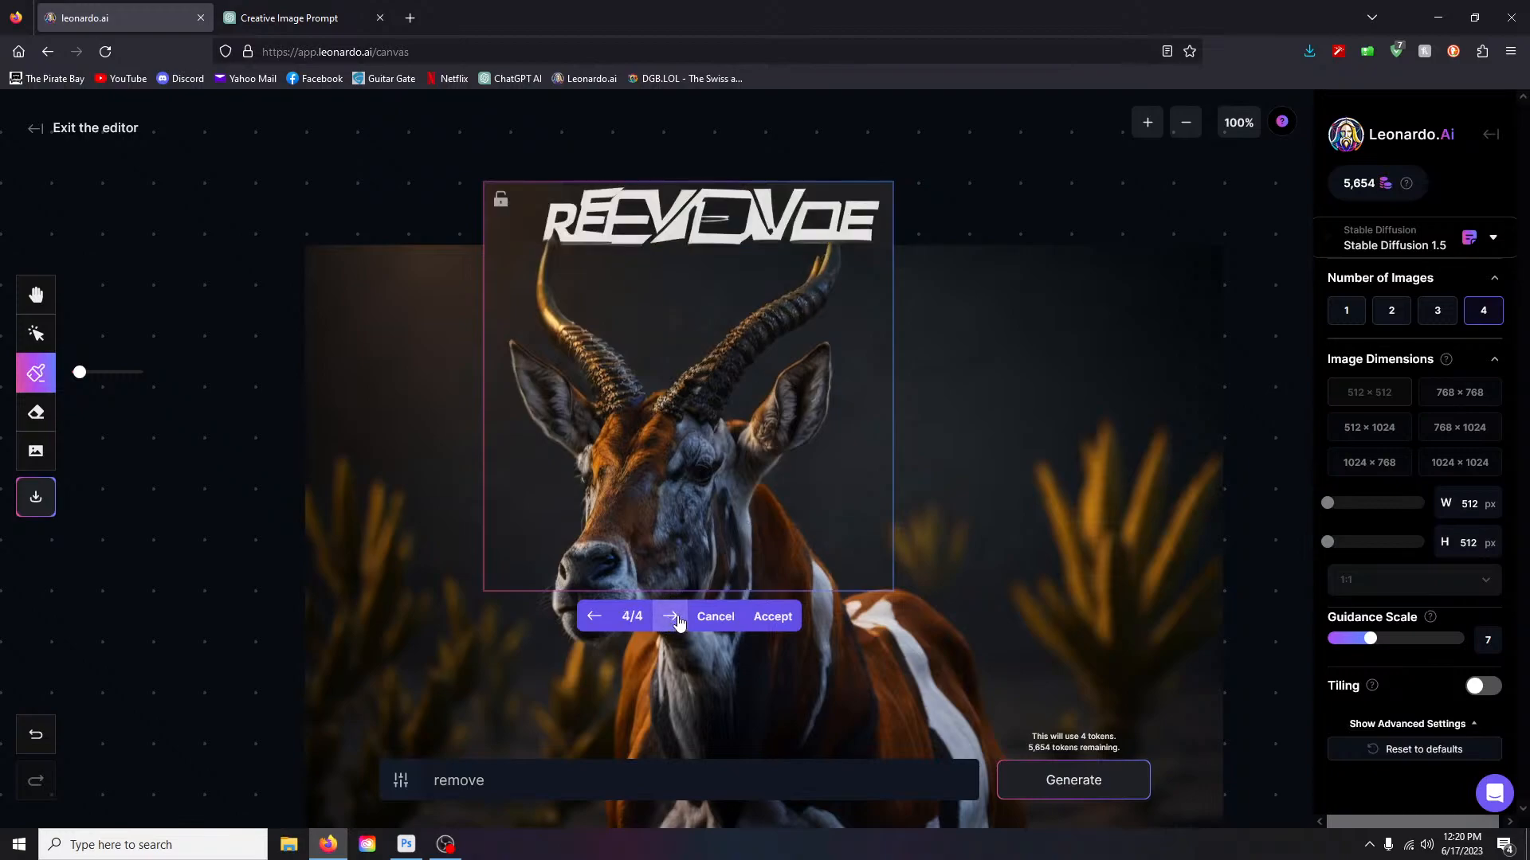
click(594, 618)
click(594, 617)
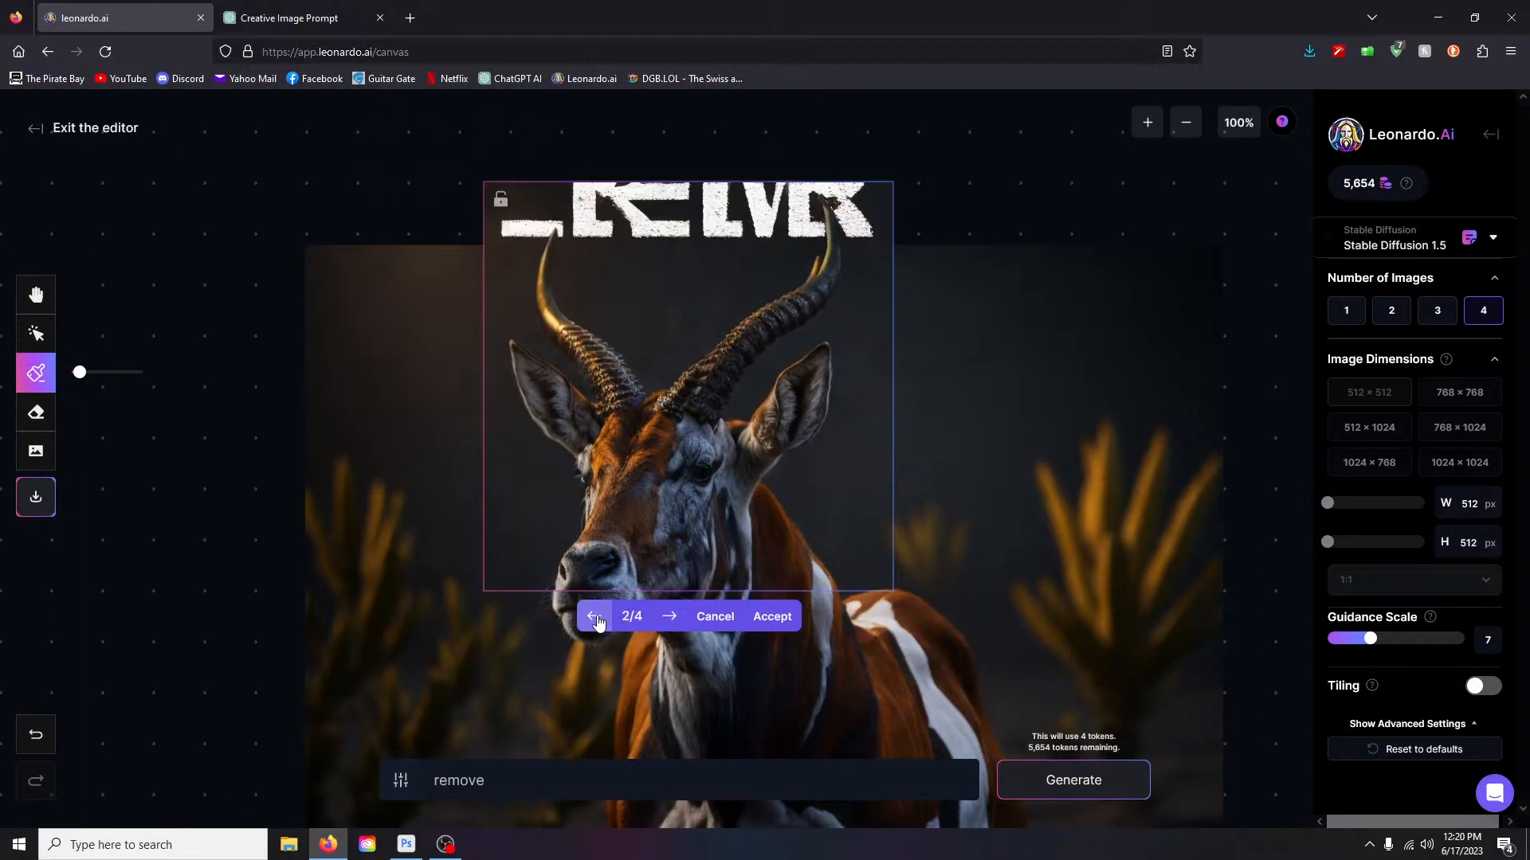
click(593, 617)
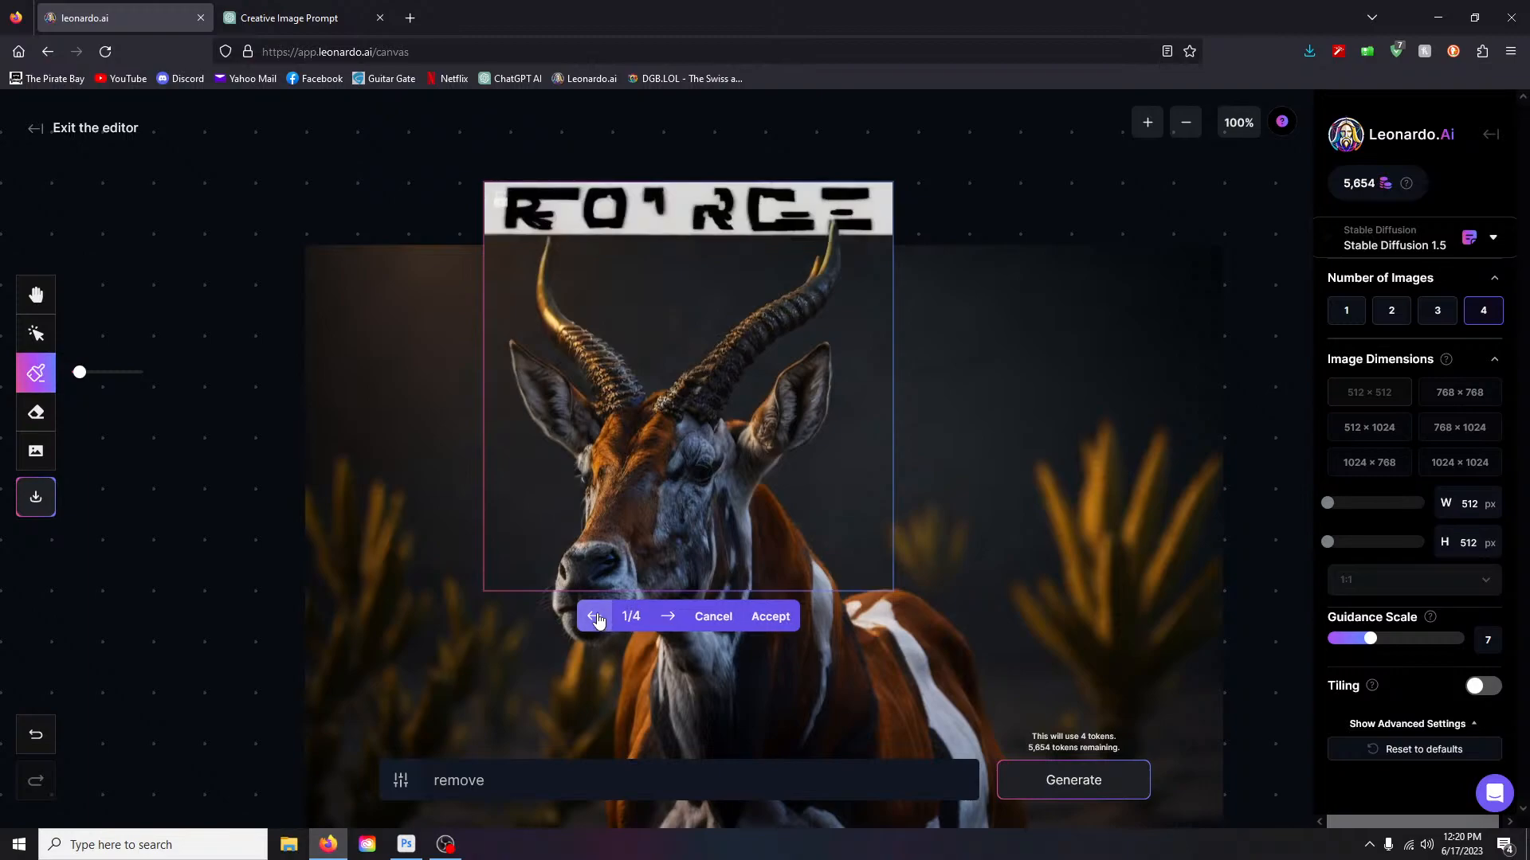
click(712, 617)
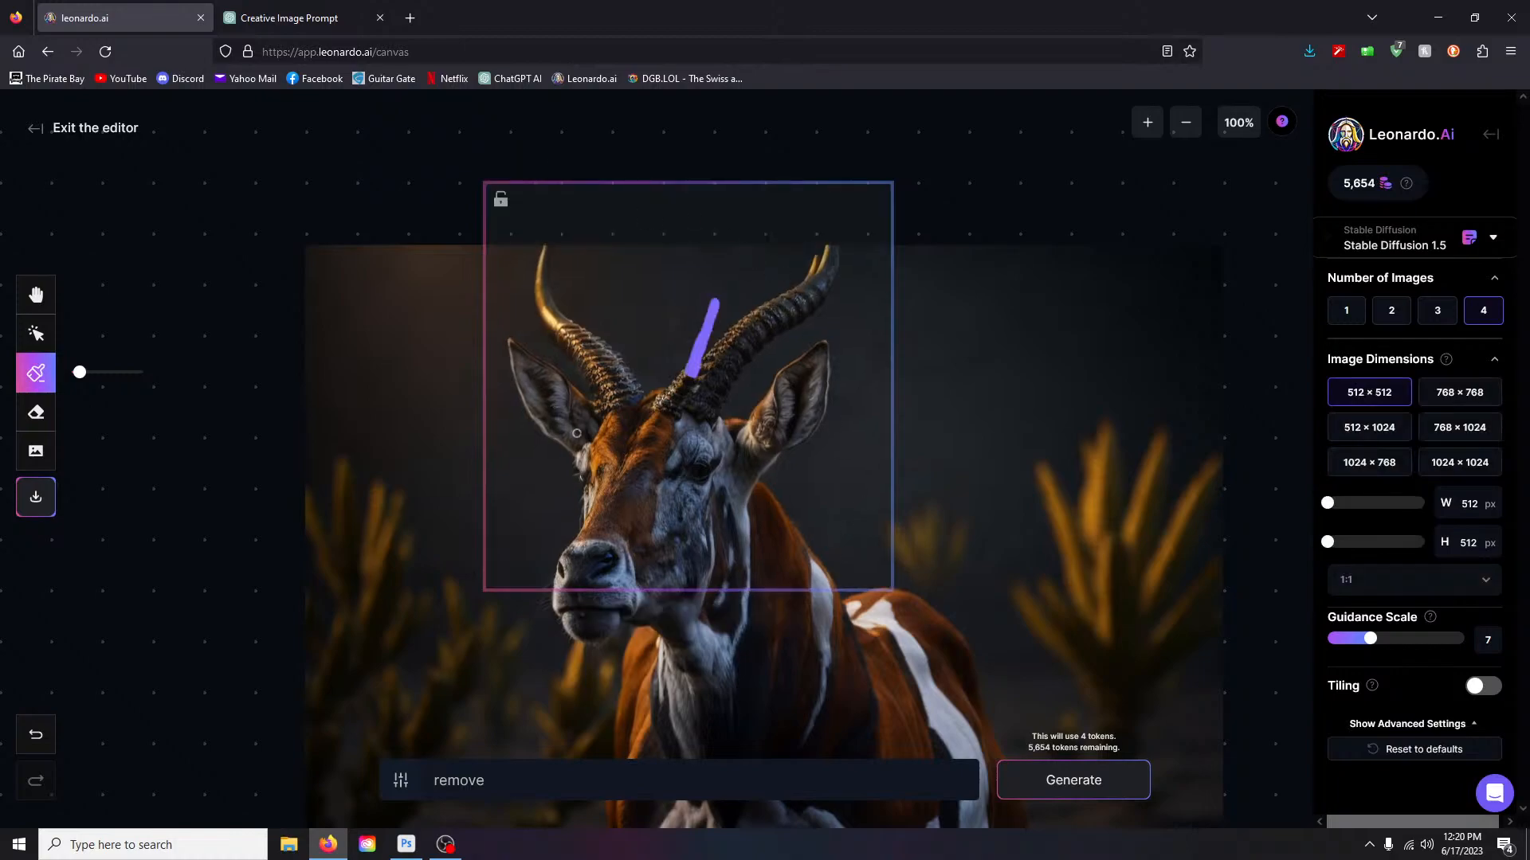
scroll(785, 494, down, 2)
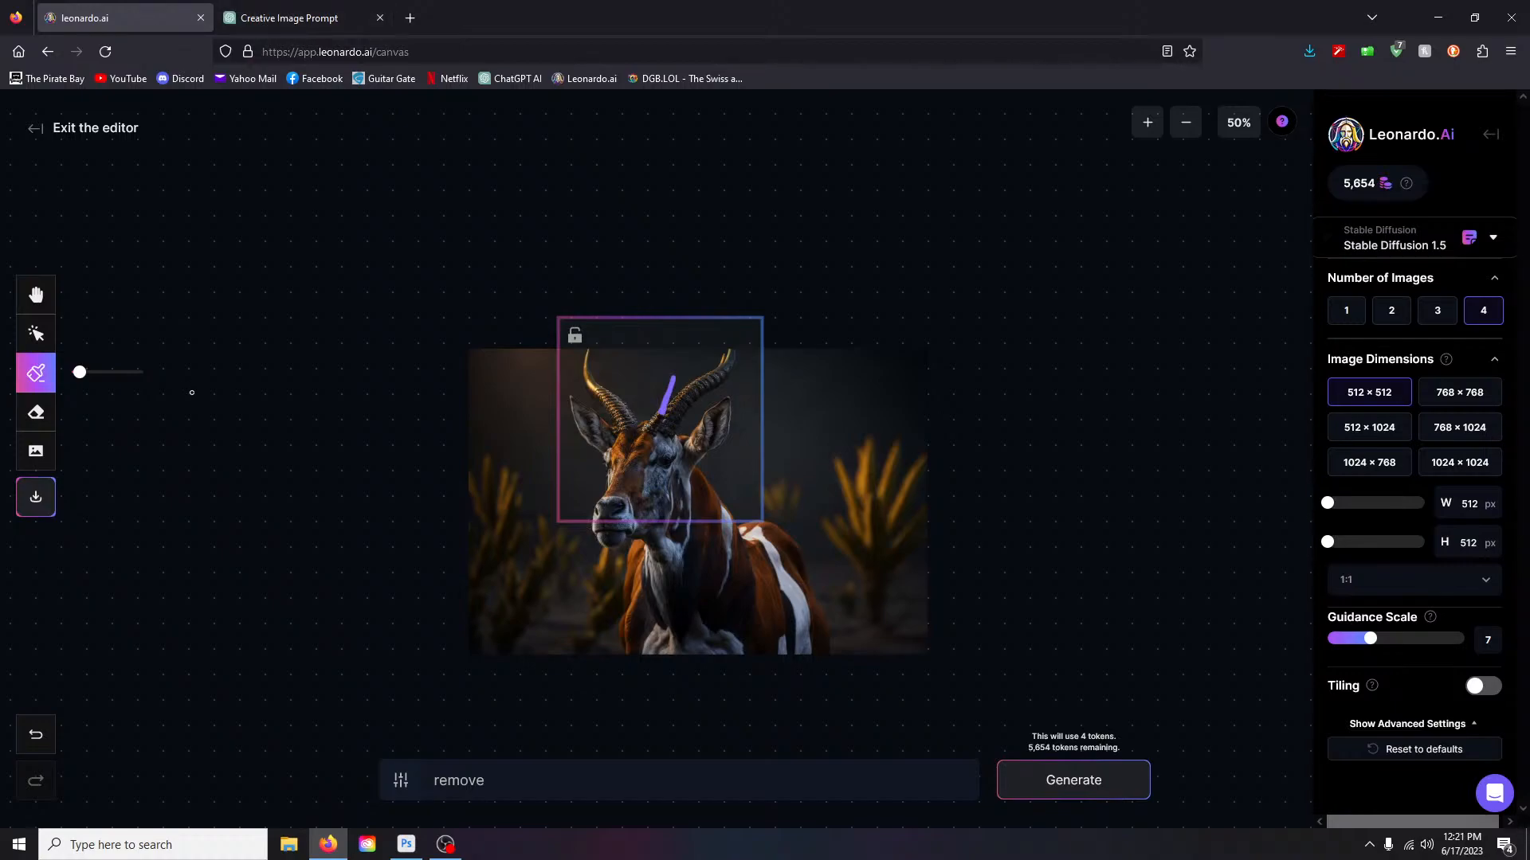
- Exit the canvas editor without saving and confirm leaving the page
click(36, 129)
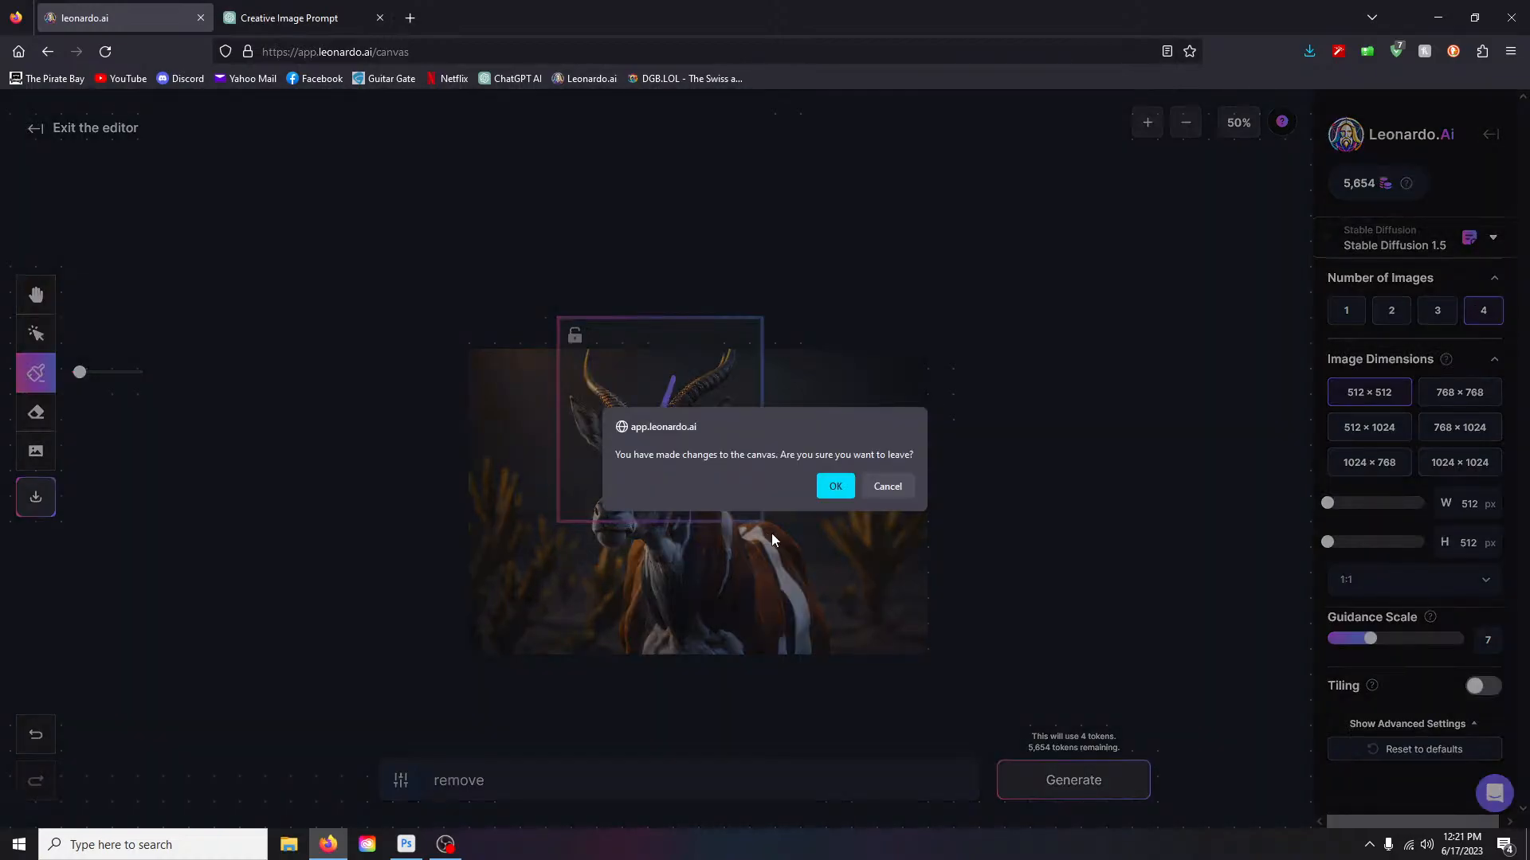
click(830, 489)
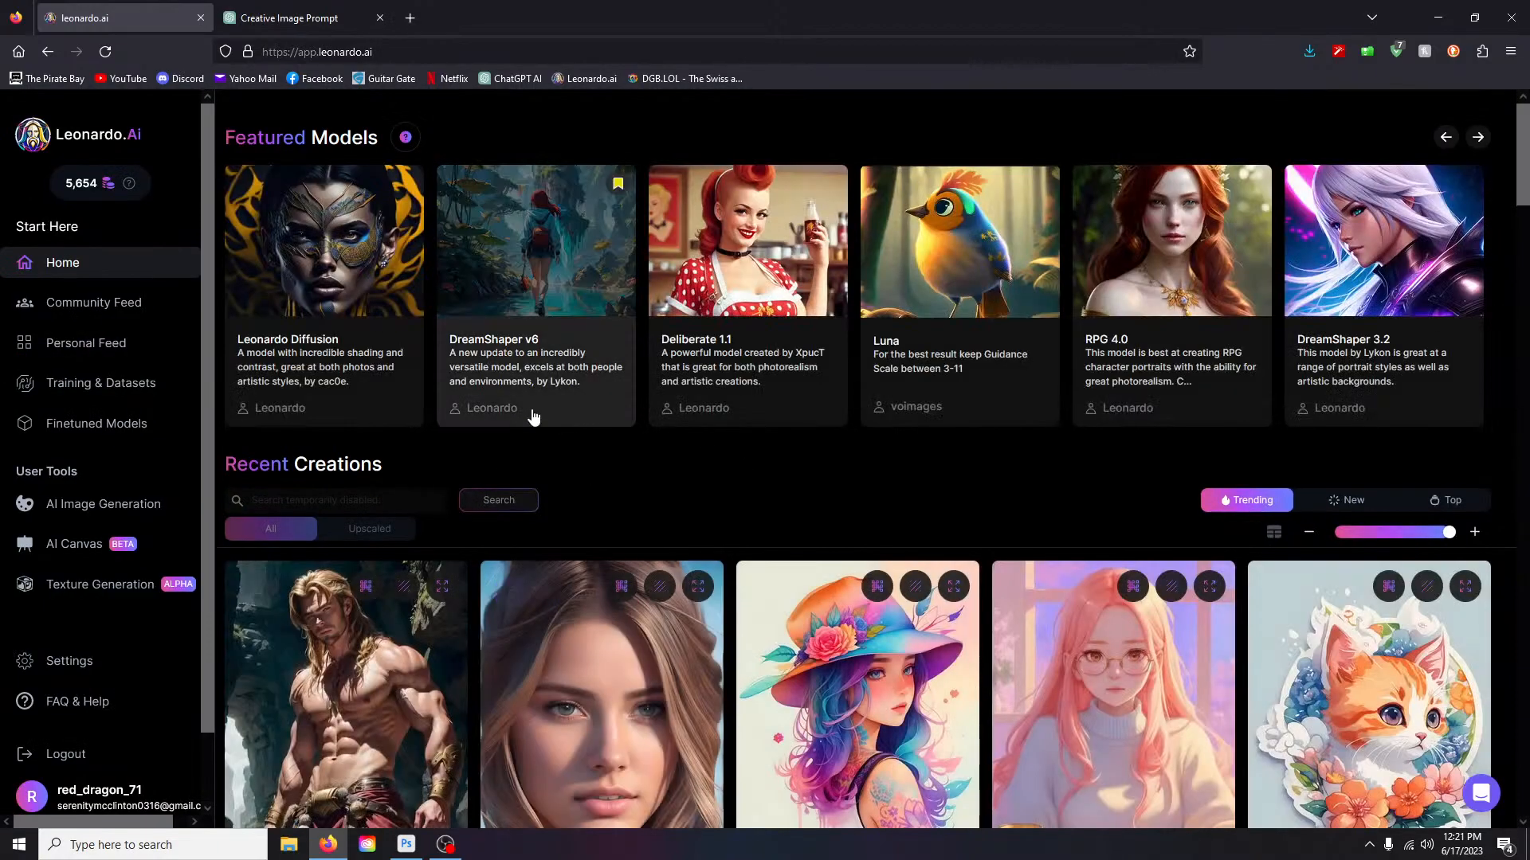
- Return to AI Image Generation and lower Resonance from 14 to 8
click(75, 504)
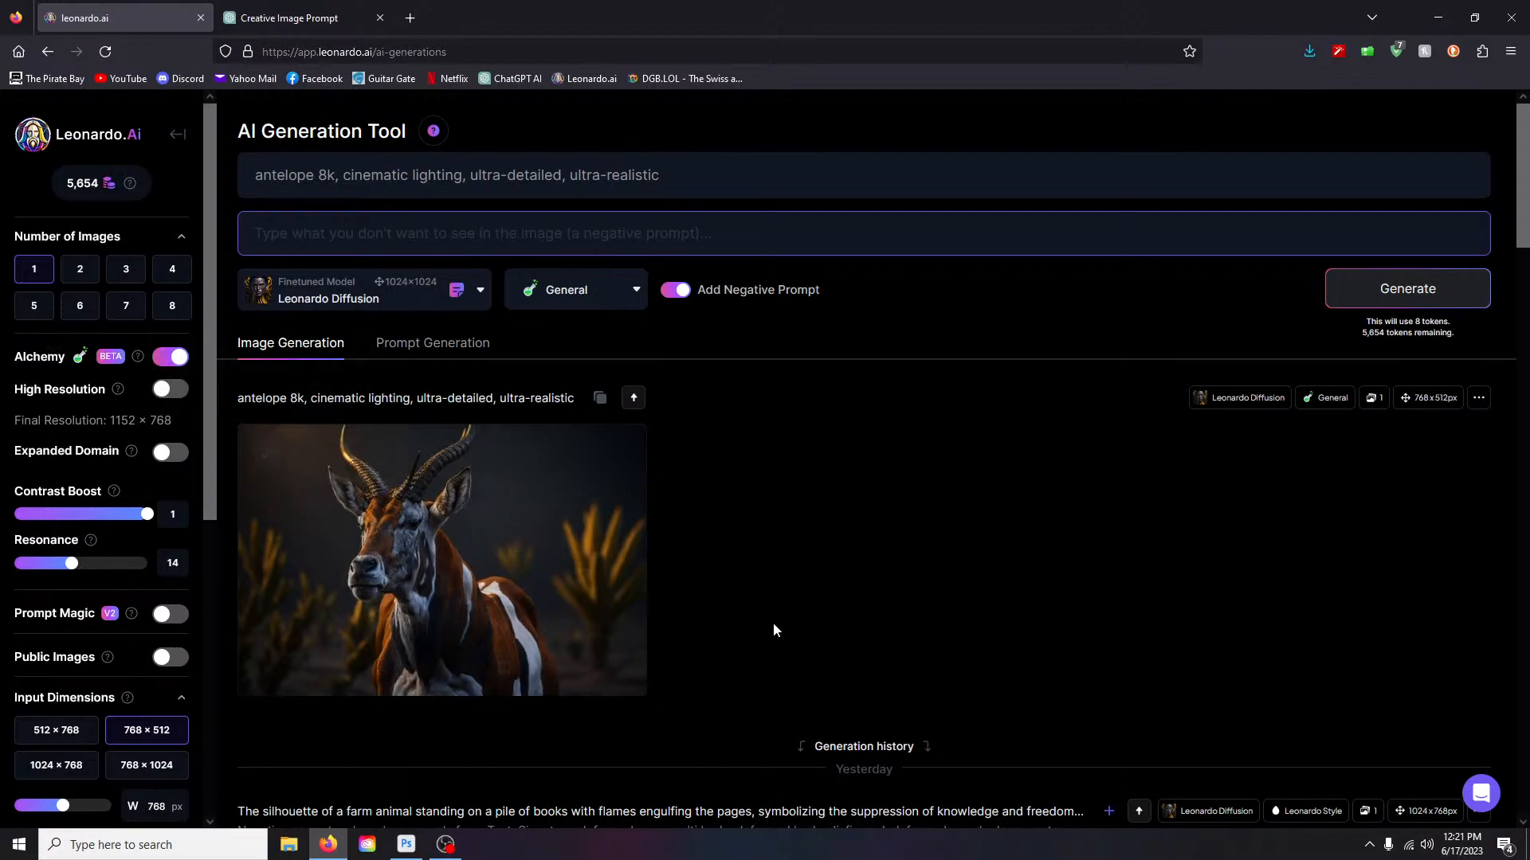
scroll(536, 587, down, 3)
scroll(635, 510, up, 2)
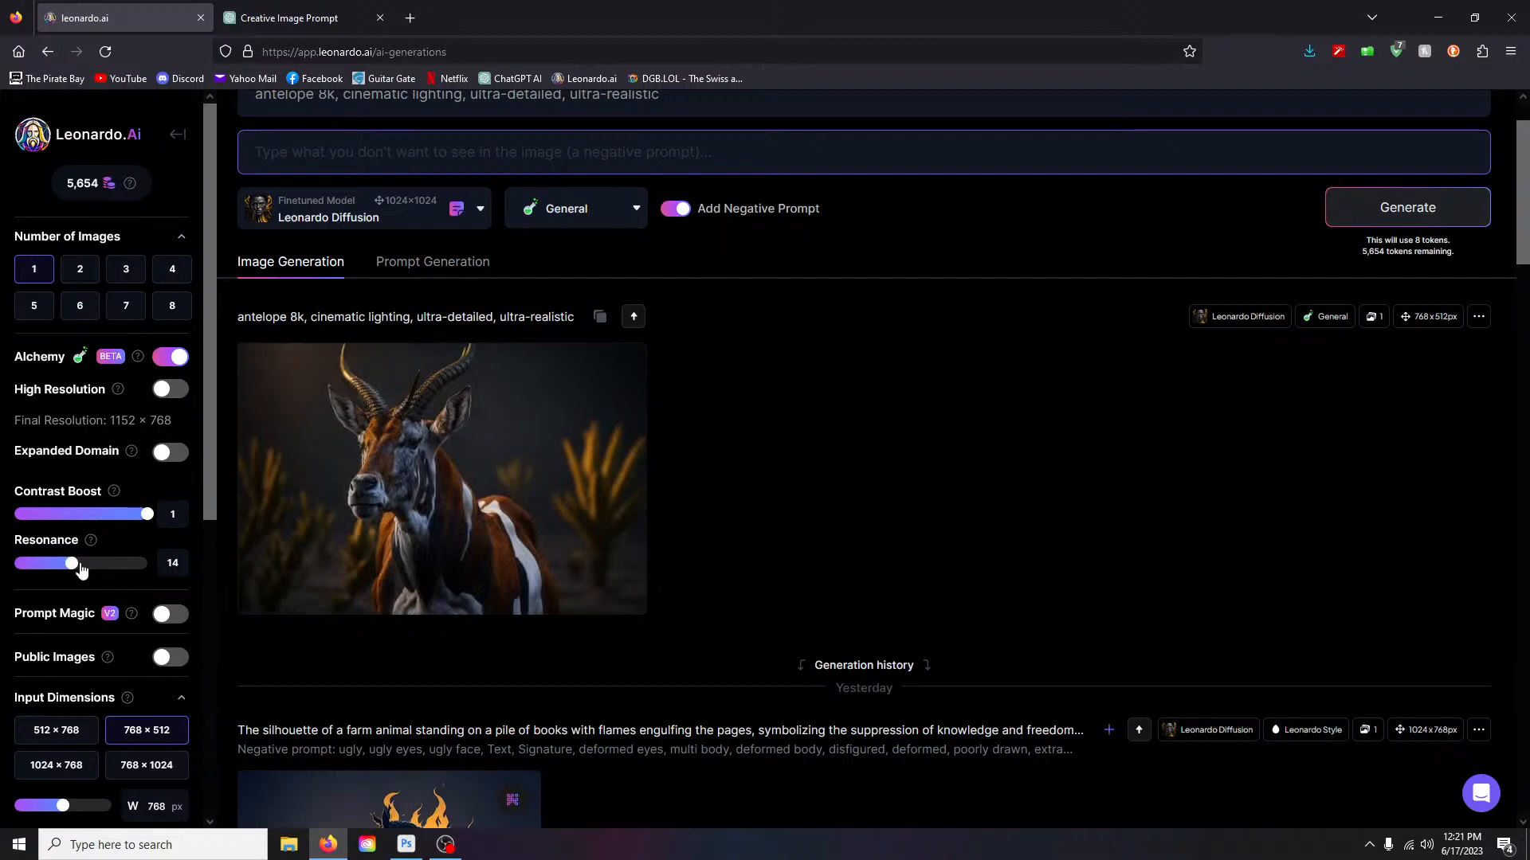
scroll(125, 523, down, 2)
scroll(125, 524, down, 1)
mouse_move(71, 381)
mouse_down()
mouse_move(115, 379)
mouse_move(73, 386)
mouse_up()
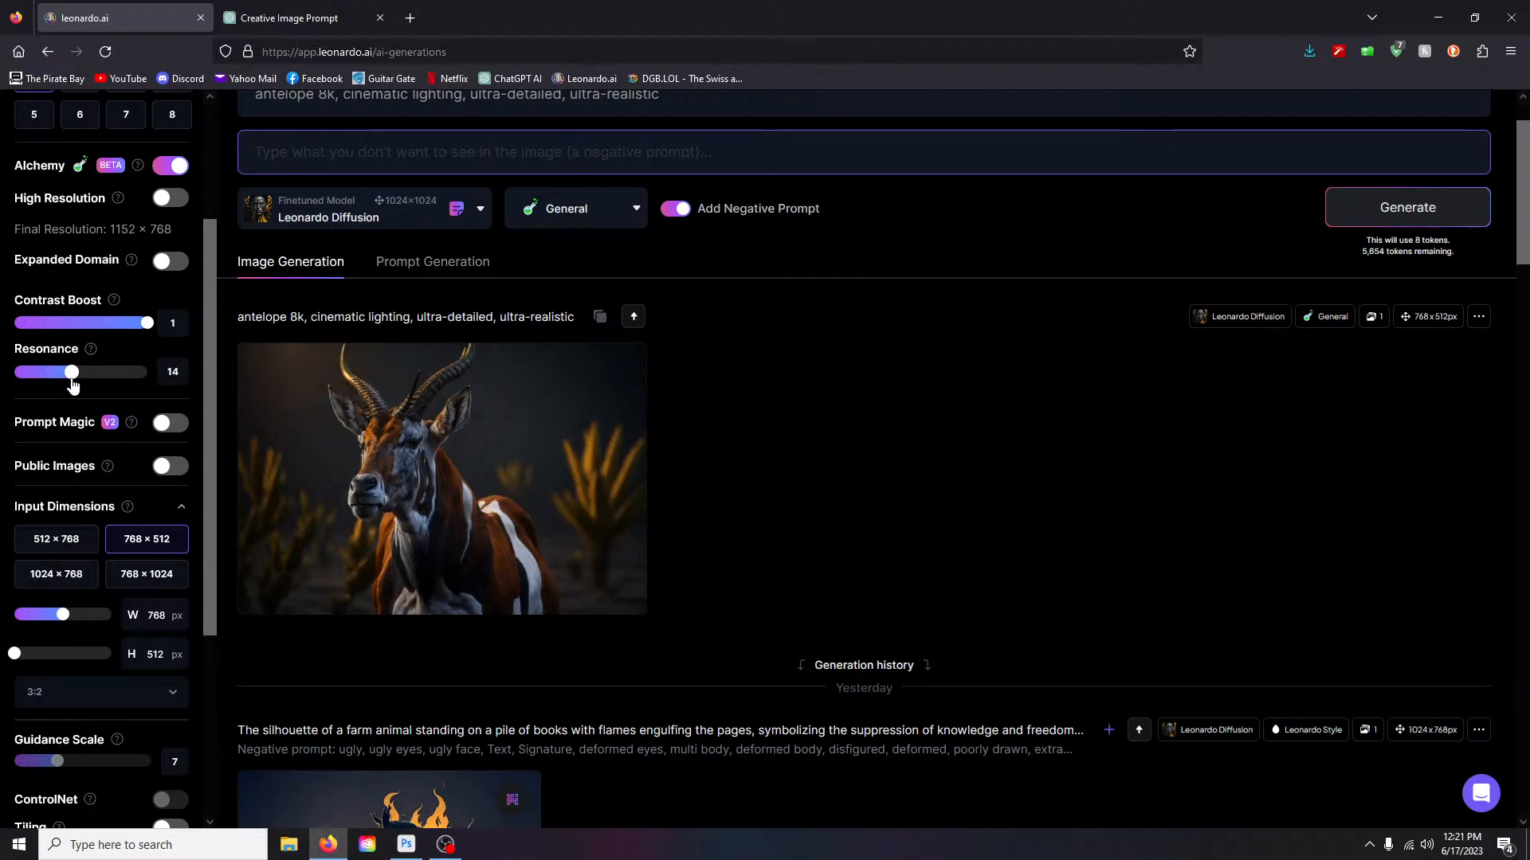
drag(73, 386, 42, 386)
scroll(378, 431, up, 2)
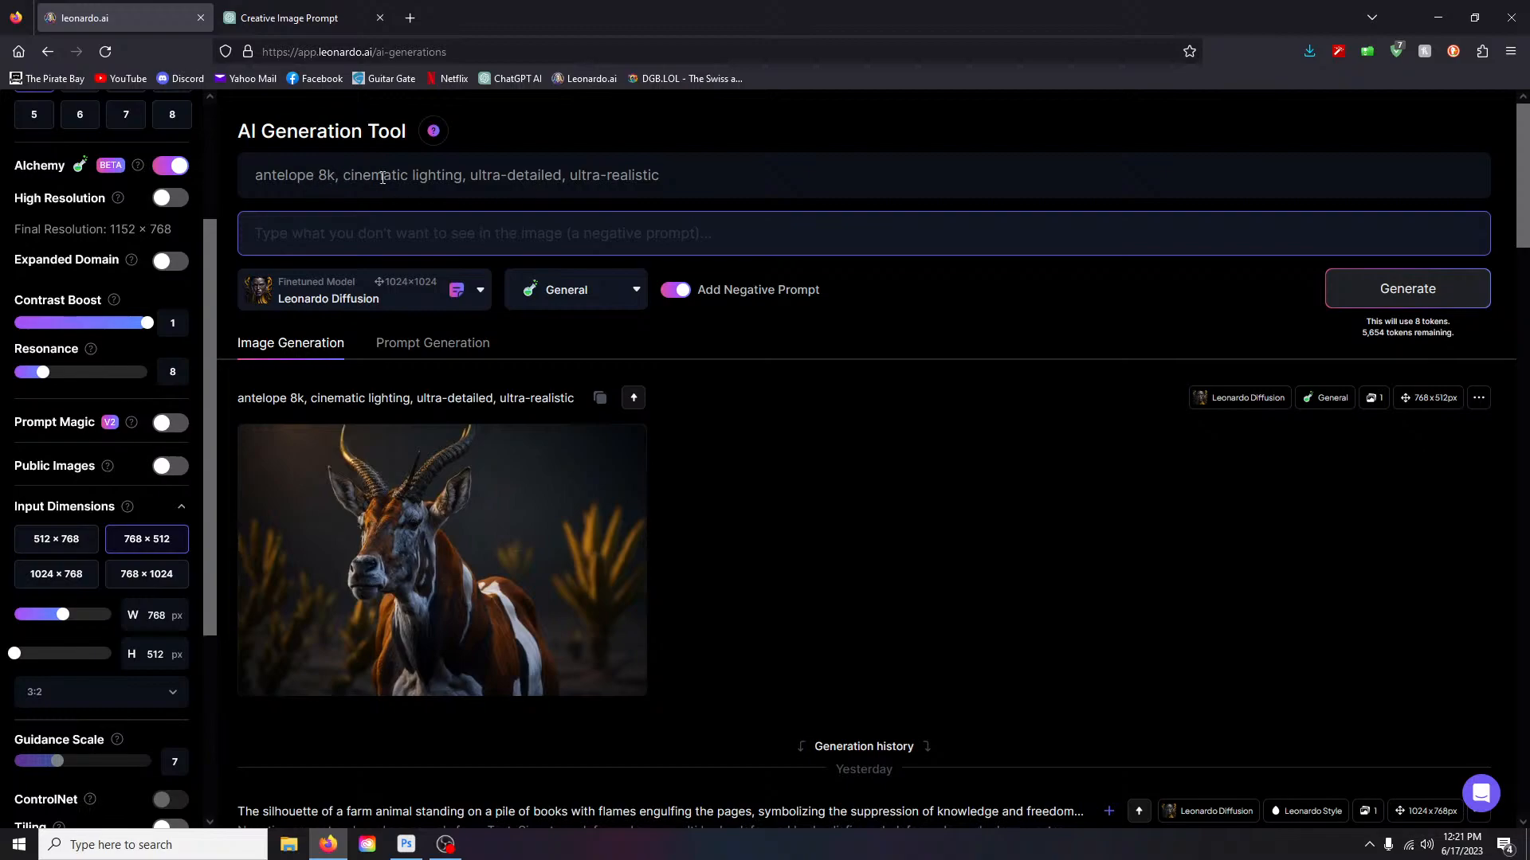
- Generate a Resonance-8 antelope image, view it enlarged, then delete it
click(1429, 289)
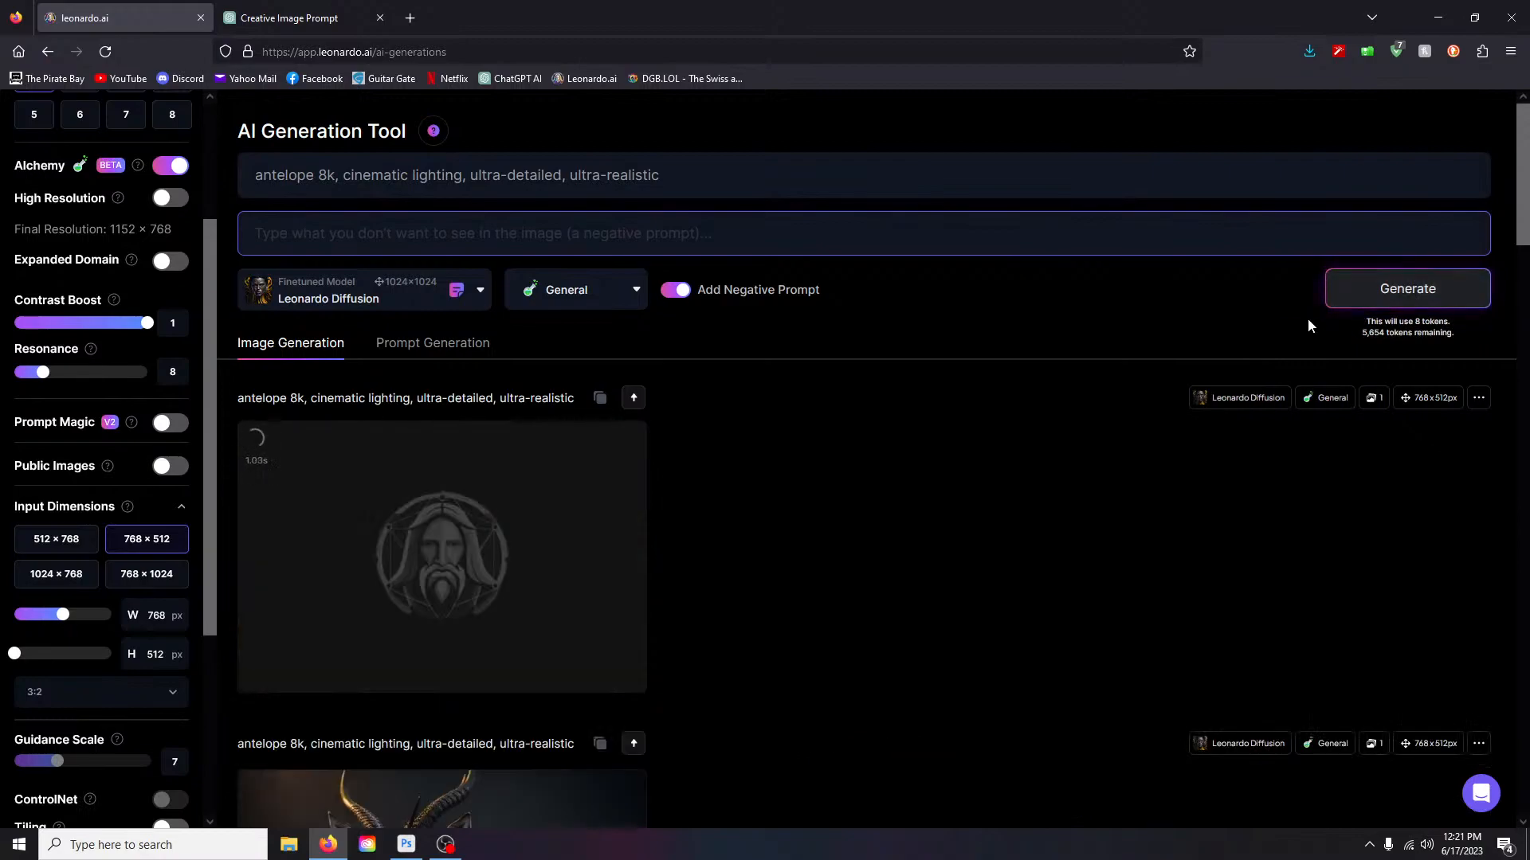
scroll(964, 462, down, 2)
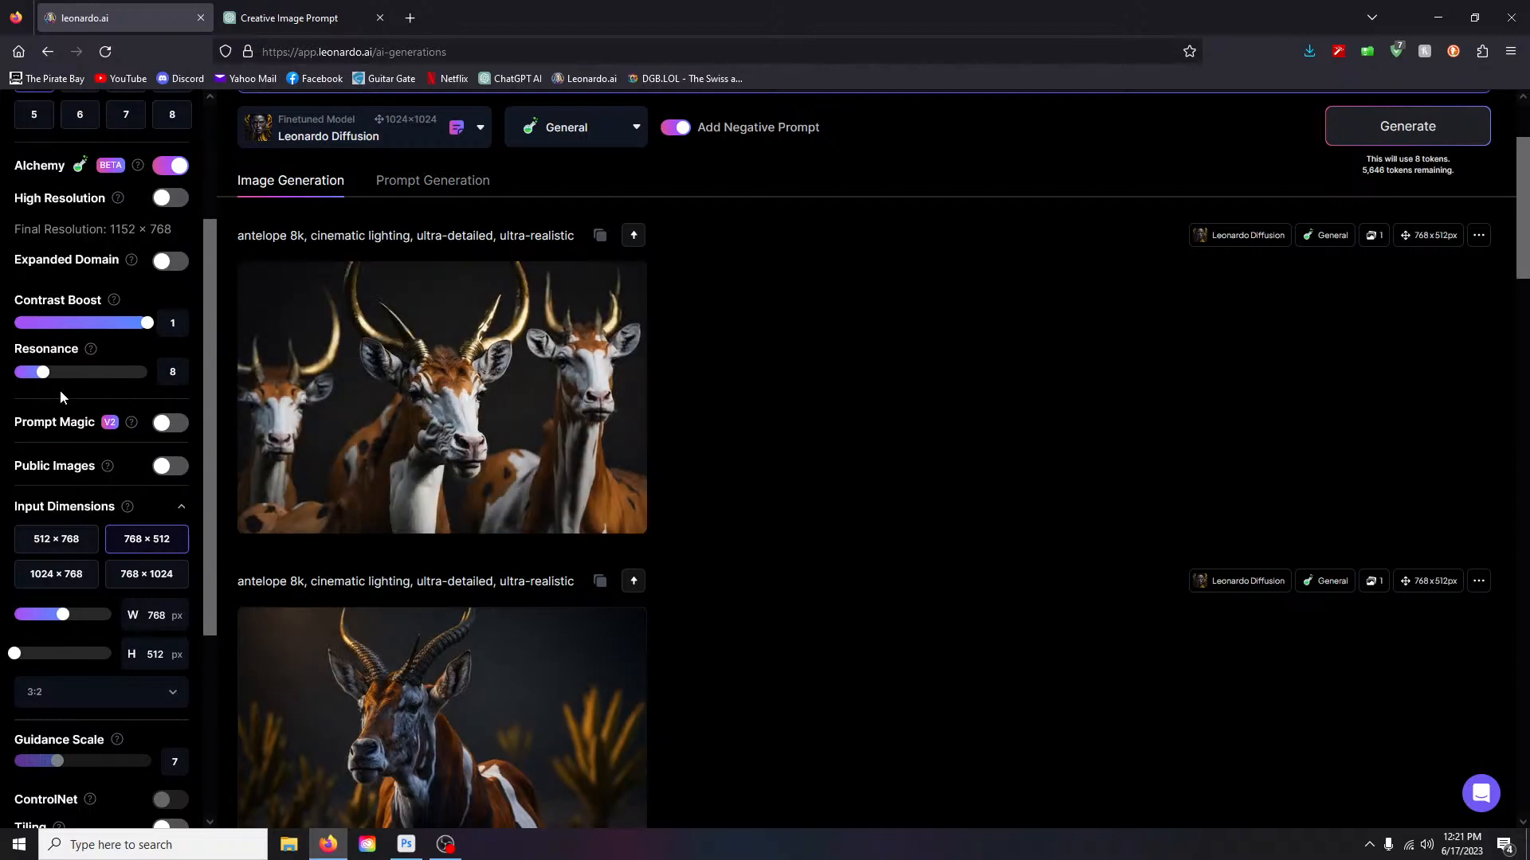
click(573, 398)
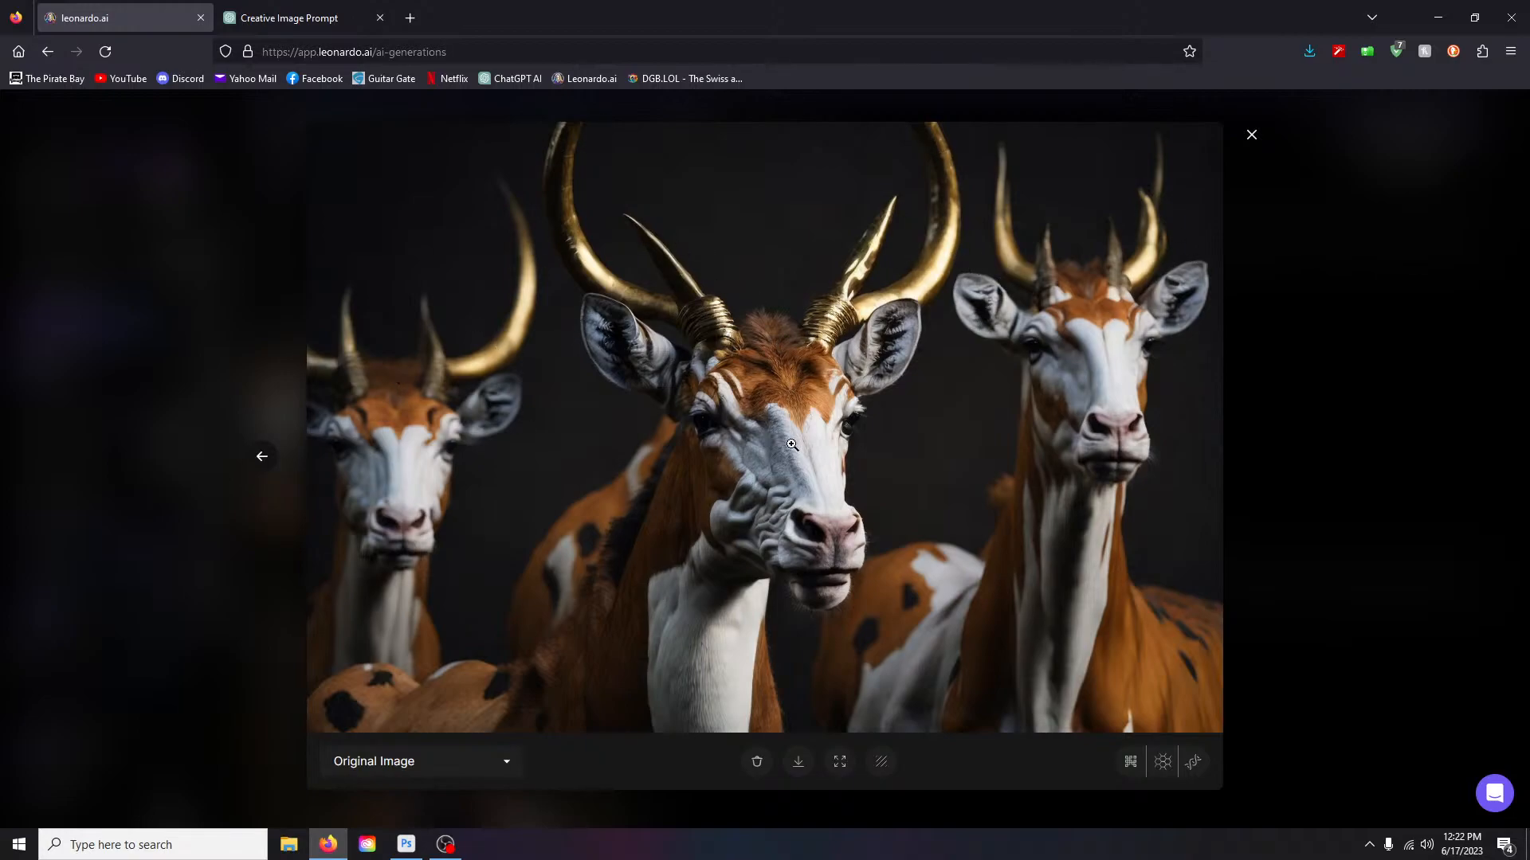
click(1253, 138)
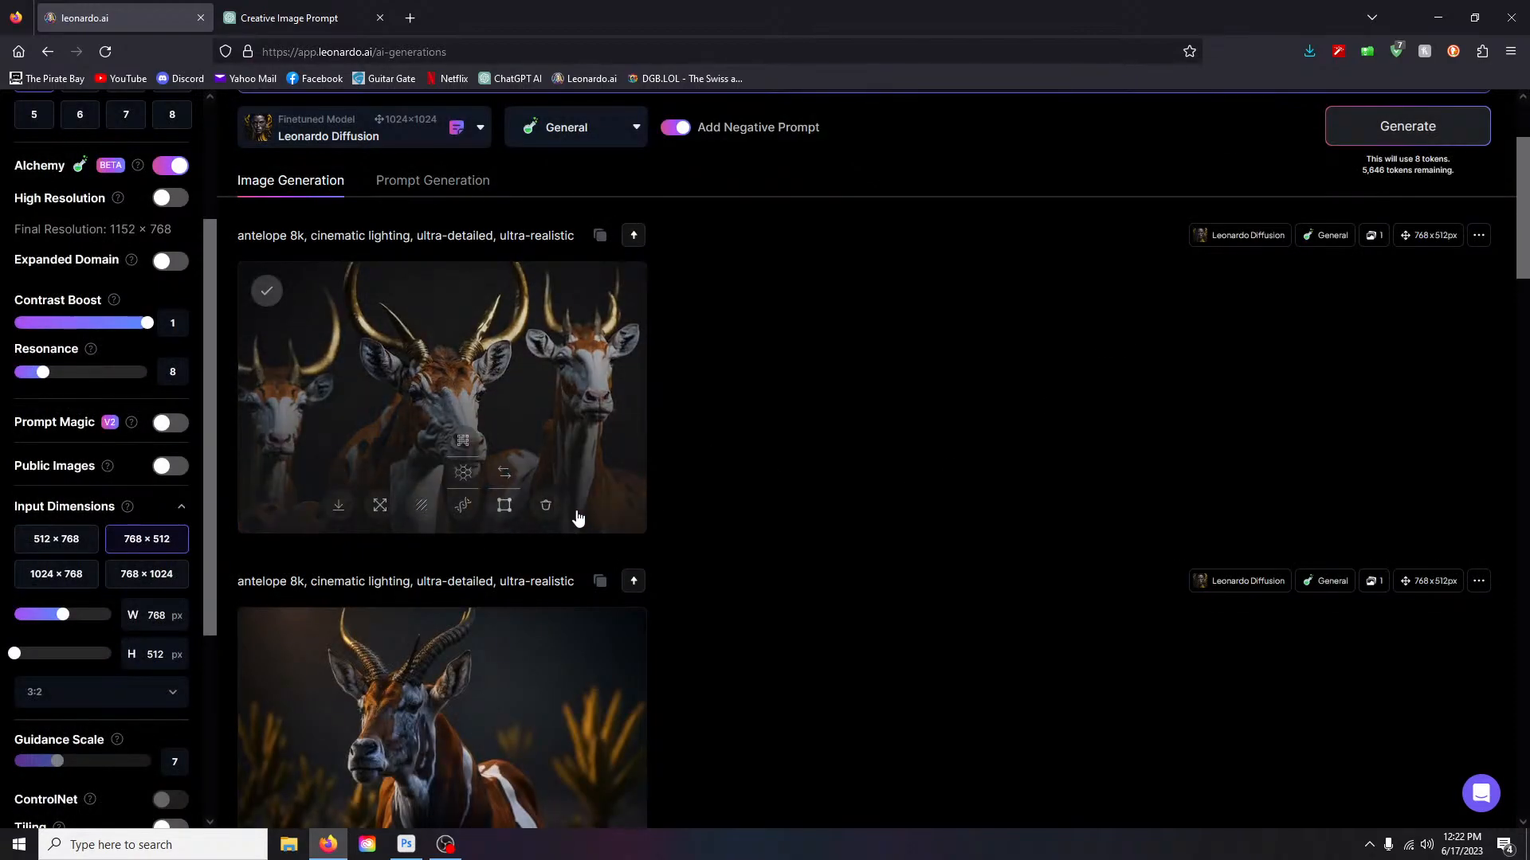
click(548, 505)
click(897, 566)
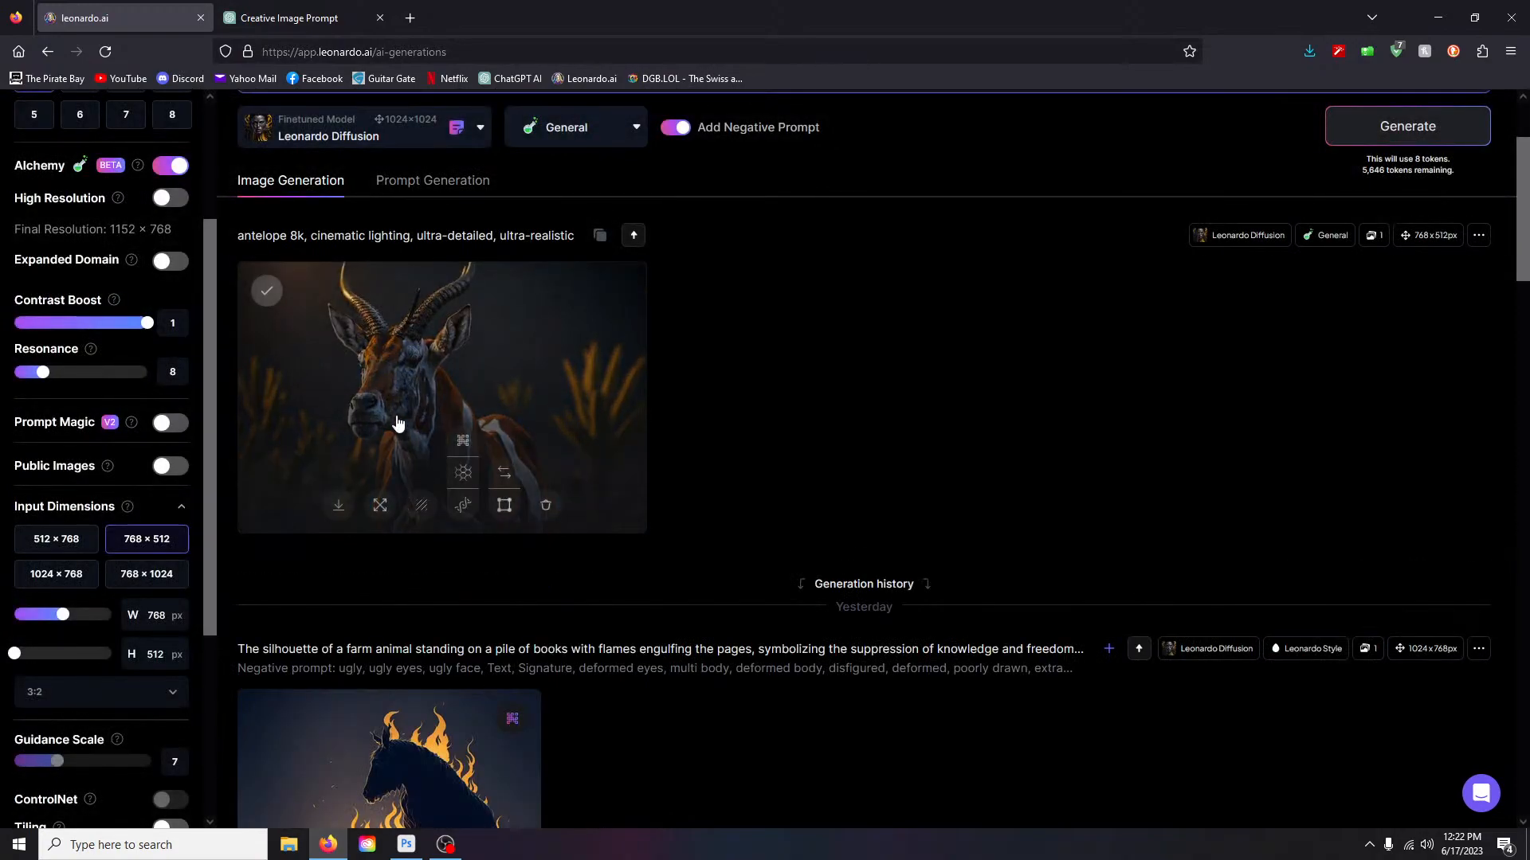
- Raise Resonance to 26 and generate another antelope image
drag(44, 373, 141, 380)
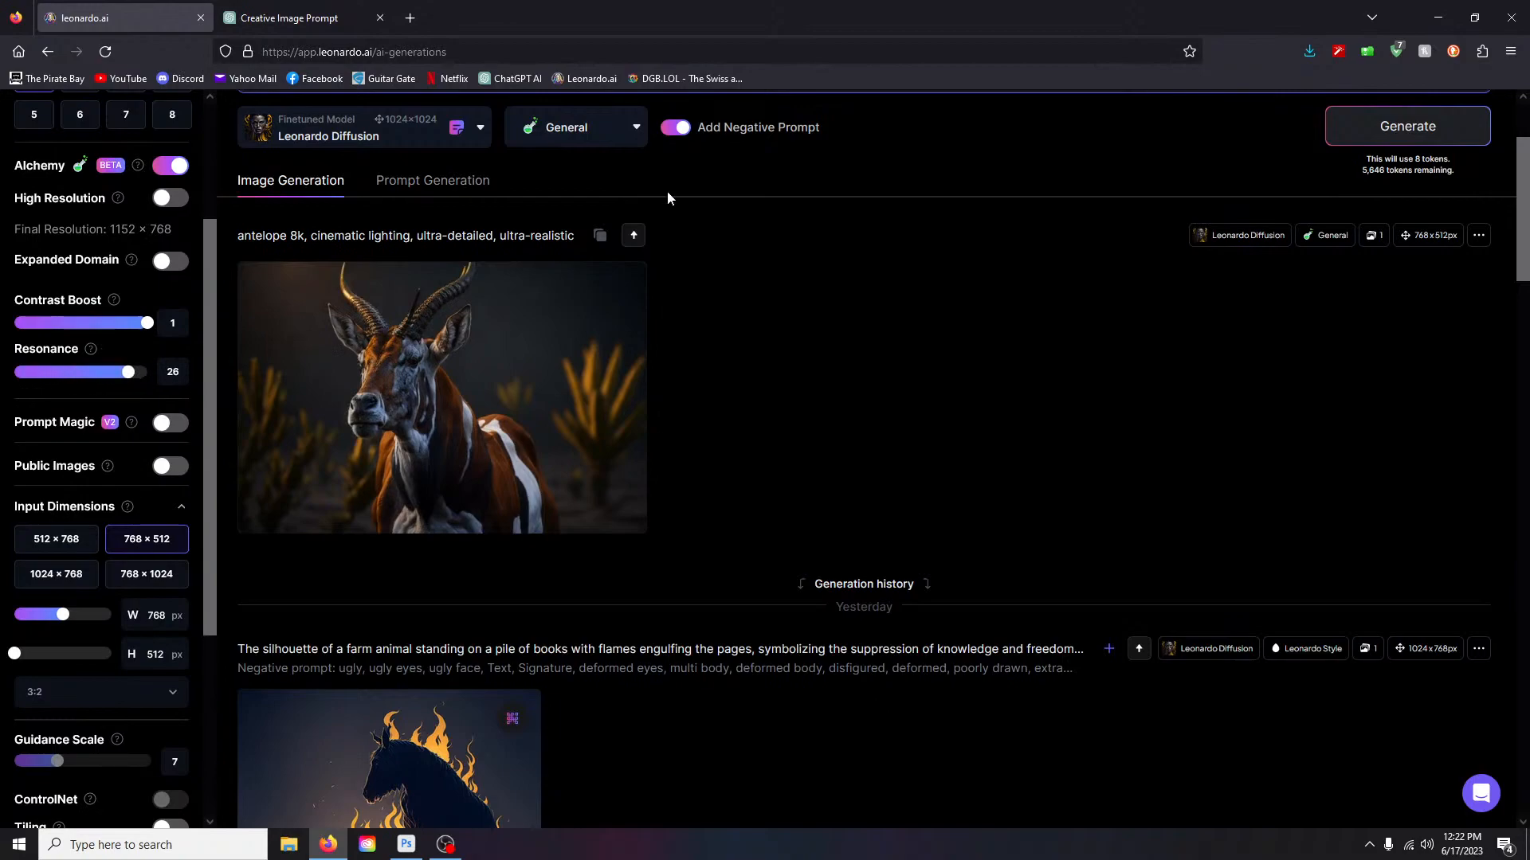
click(1382, 127)
right_click(1372, 125)
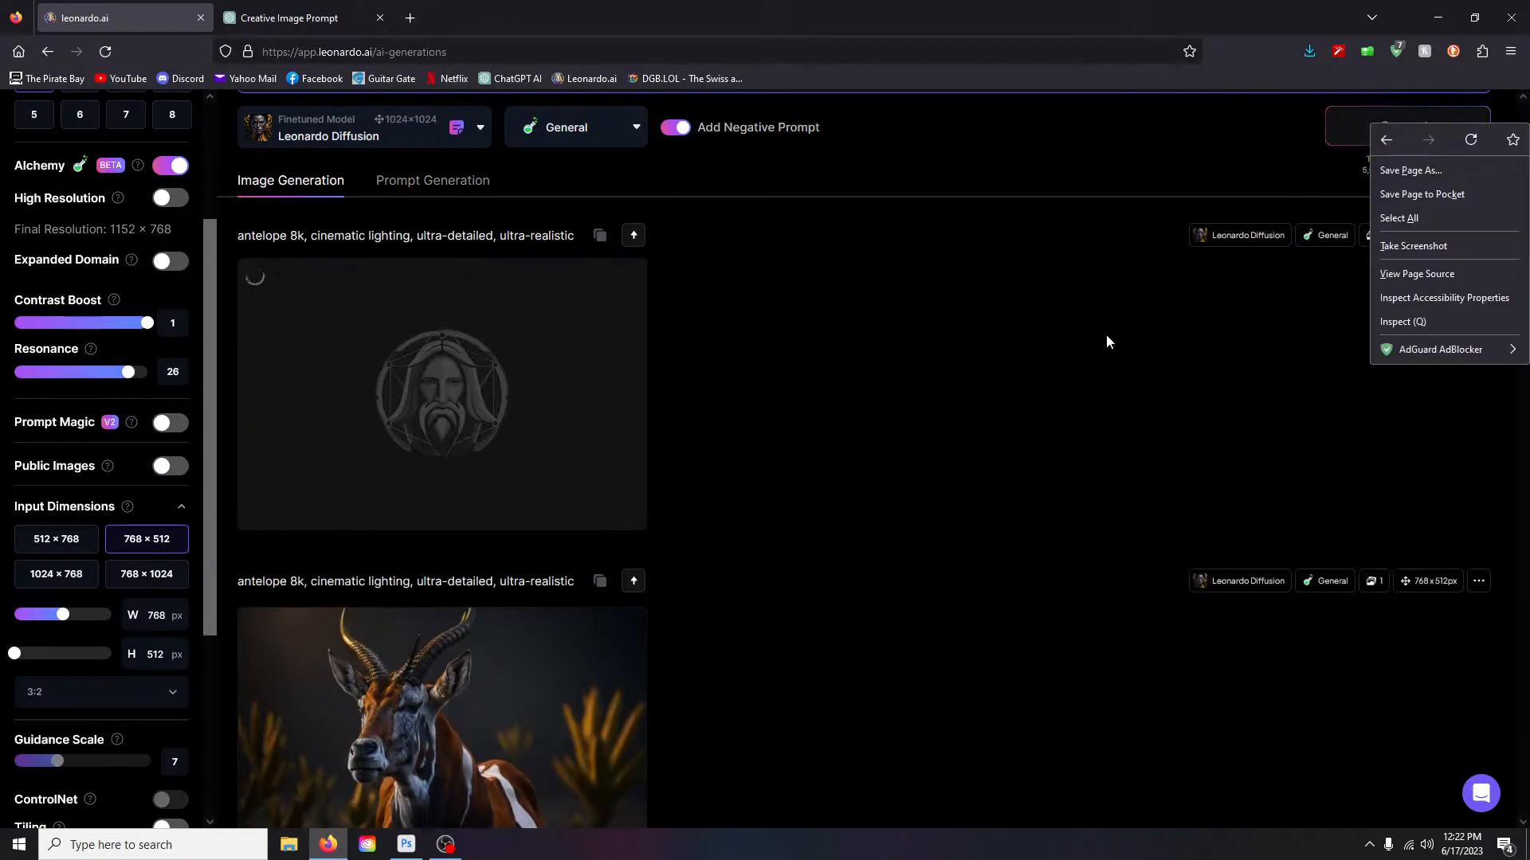
click(1326, 12)
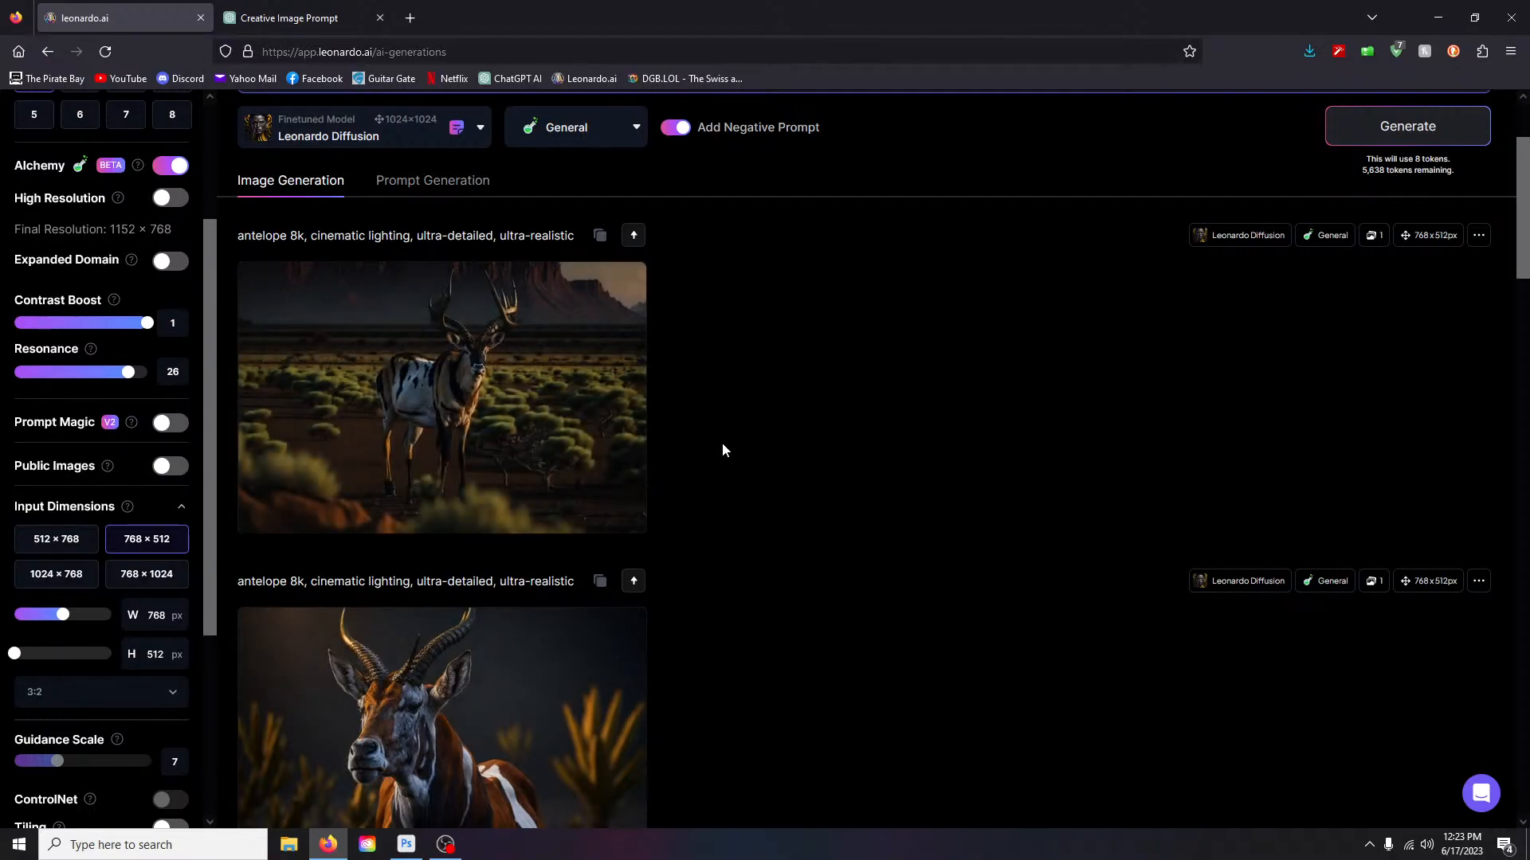
scroll(741, 455, down, 4)
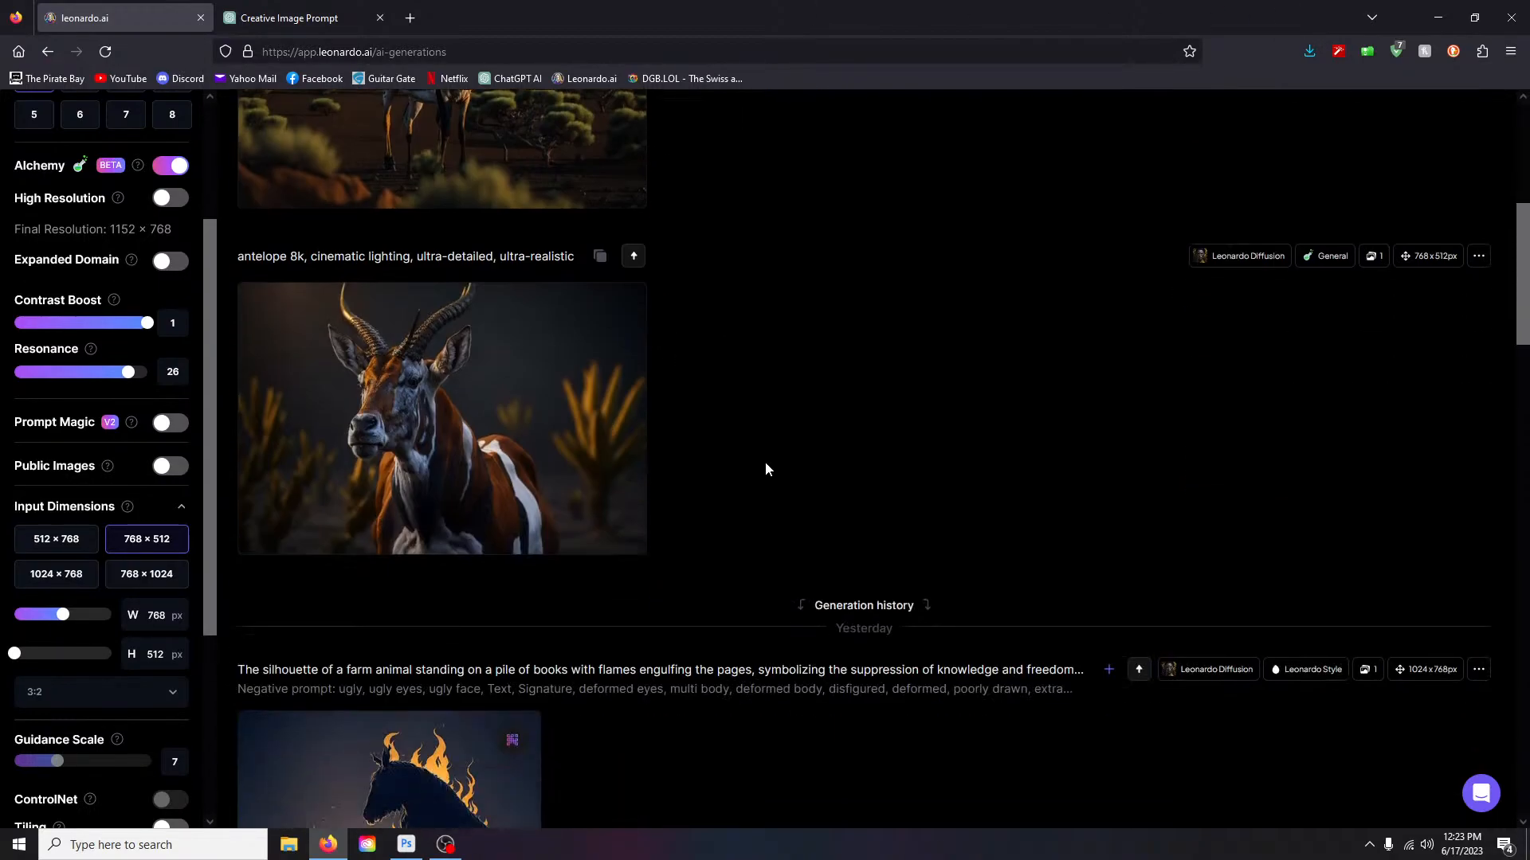
- Load the dgb.lol site in a new browser tab
right_click(674, 84)
click(749, 270)
click(411, 18)
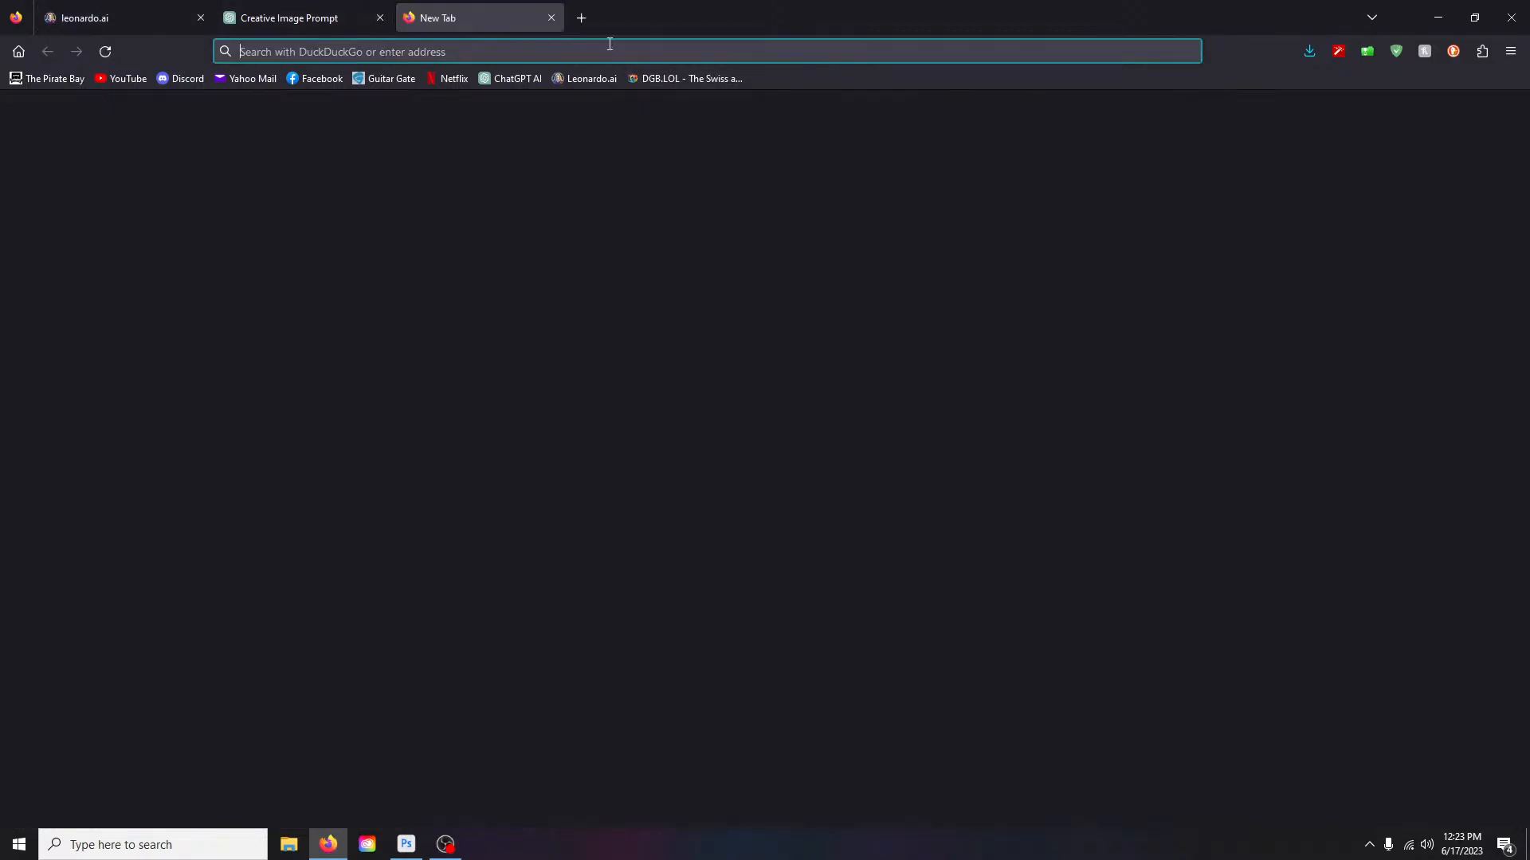
click(693, 76)
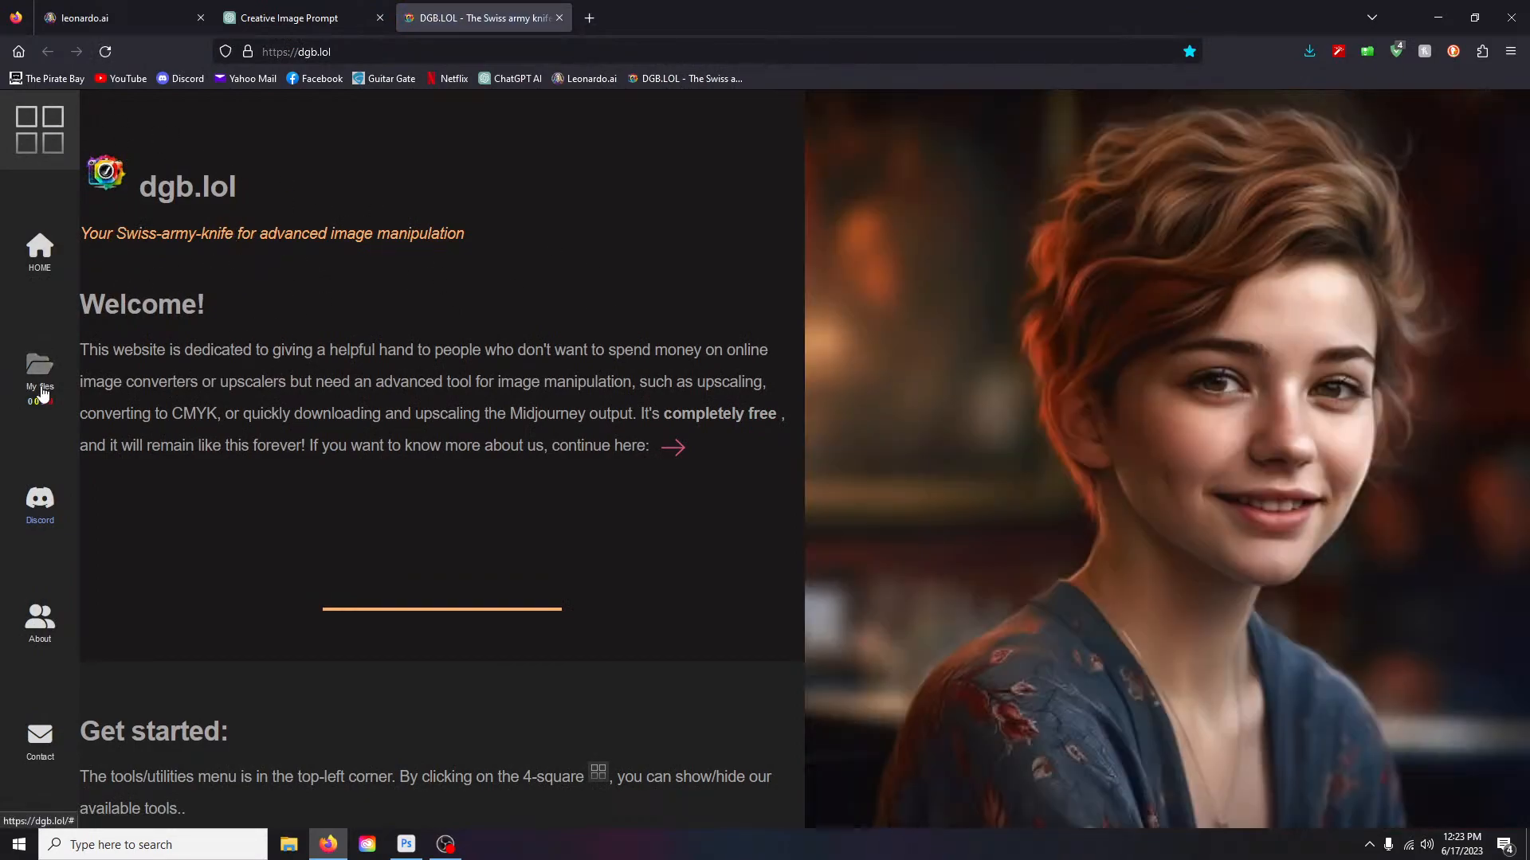
- Open the image upscaler and view its empty My files list
click(40, 381)
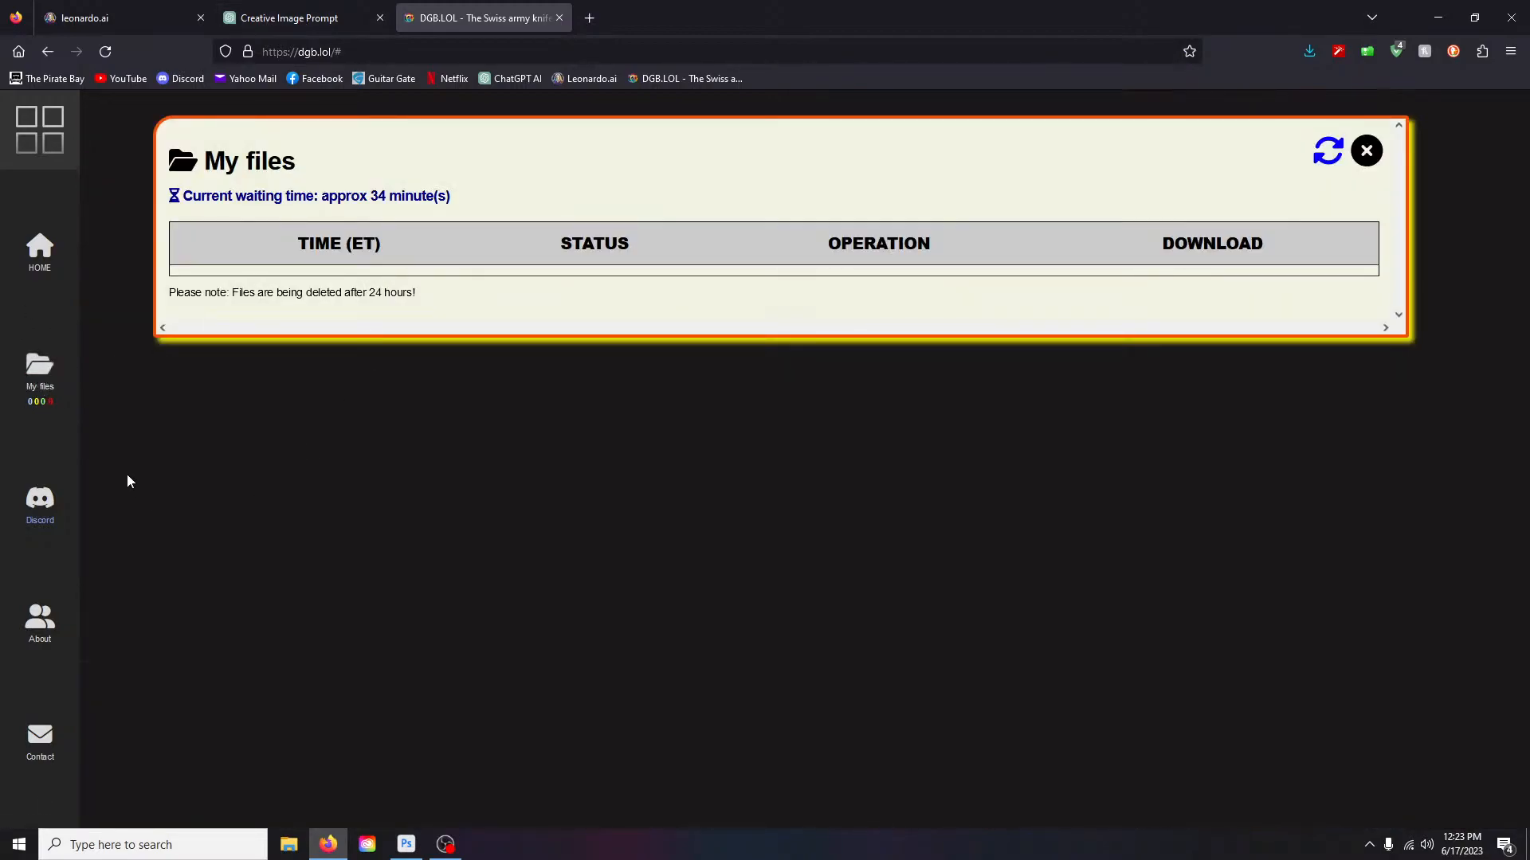
click(35, 141)
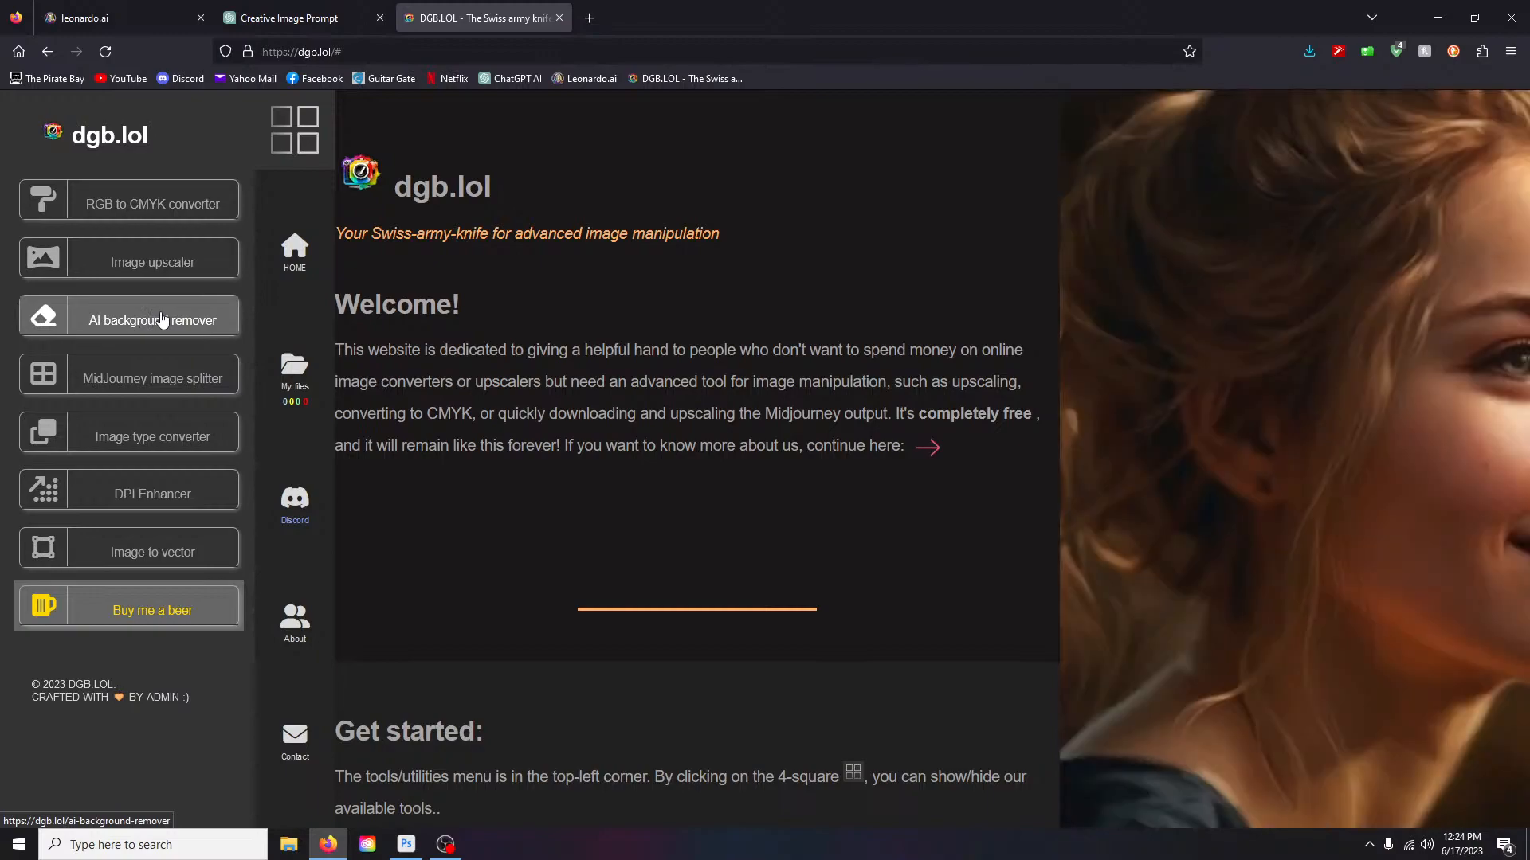
click(140, 265)
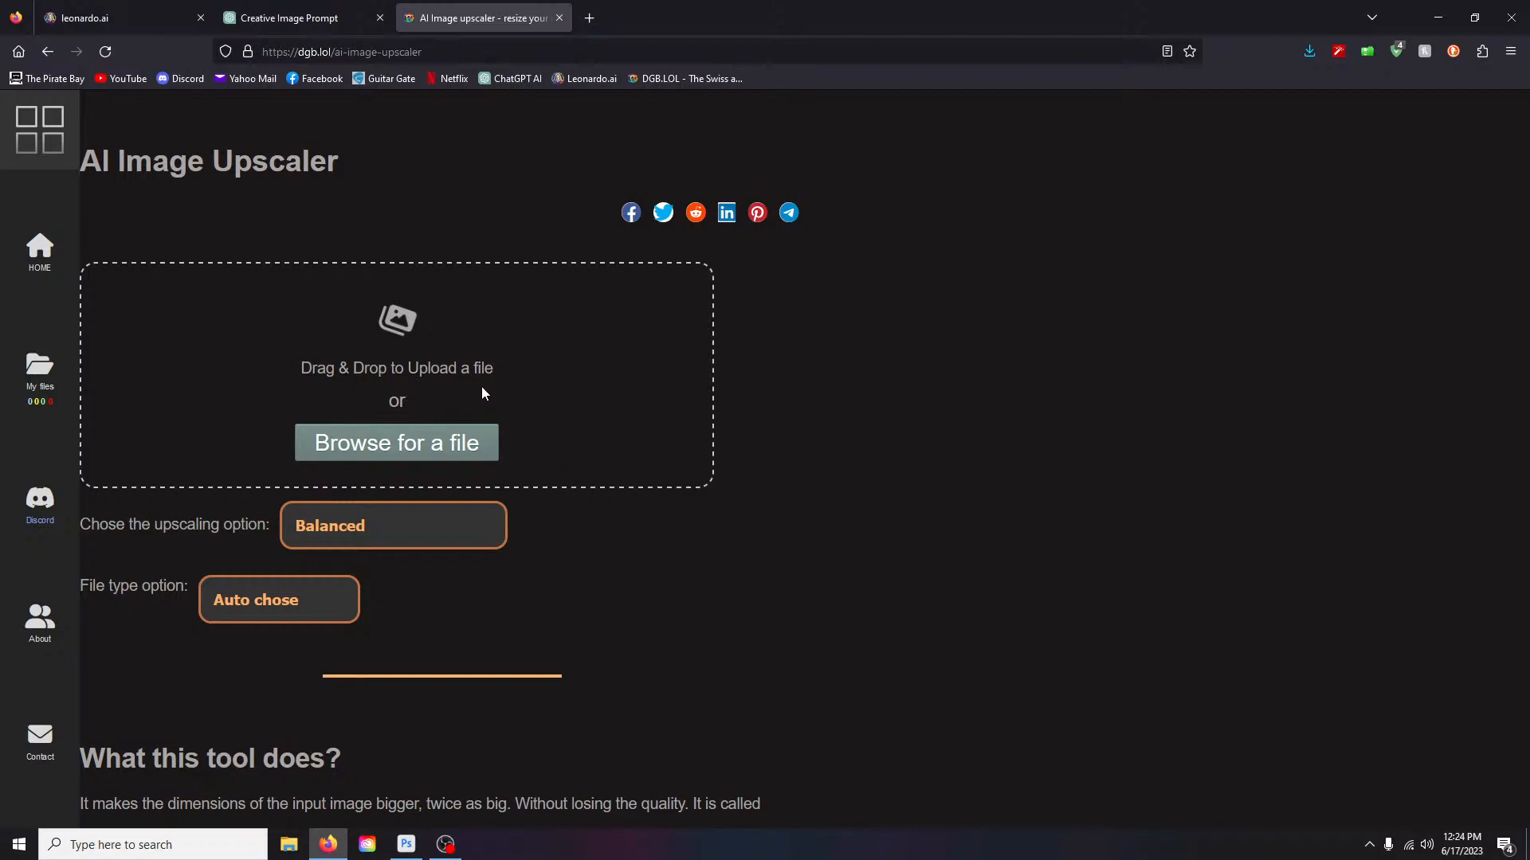
click(40, 368)
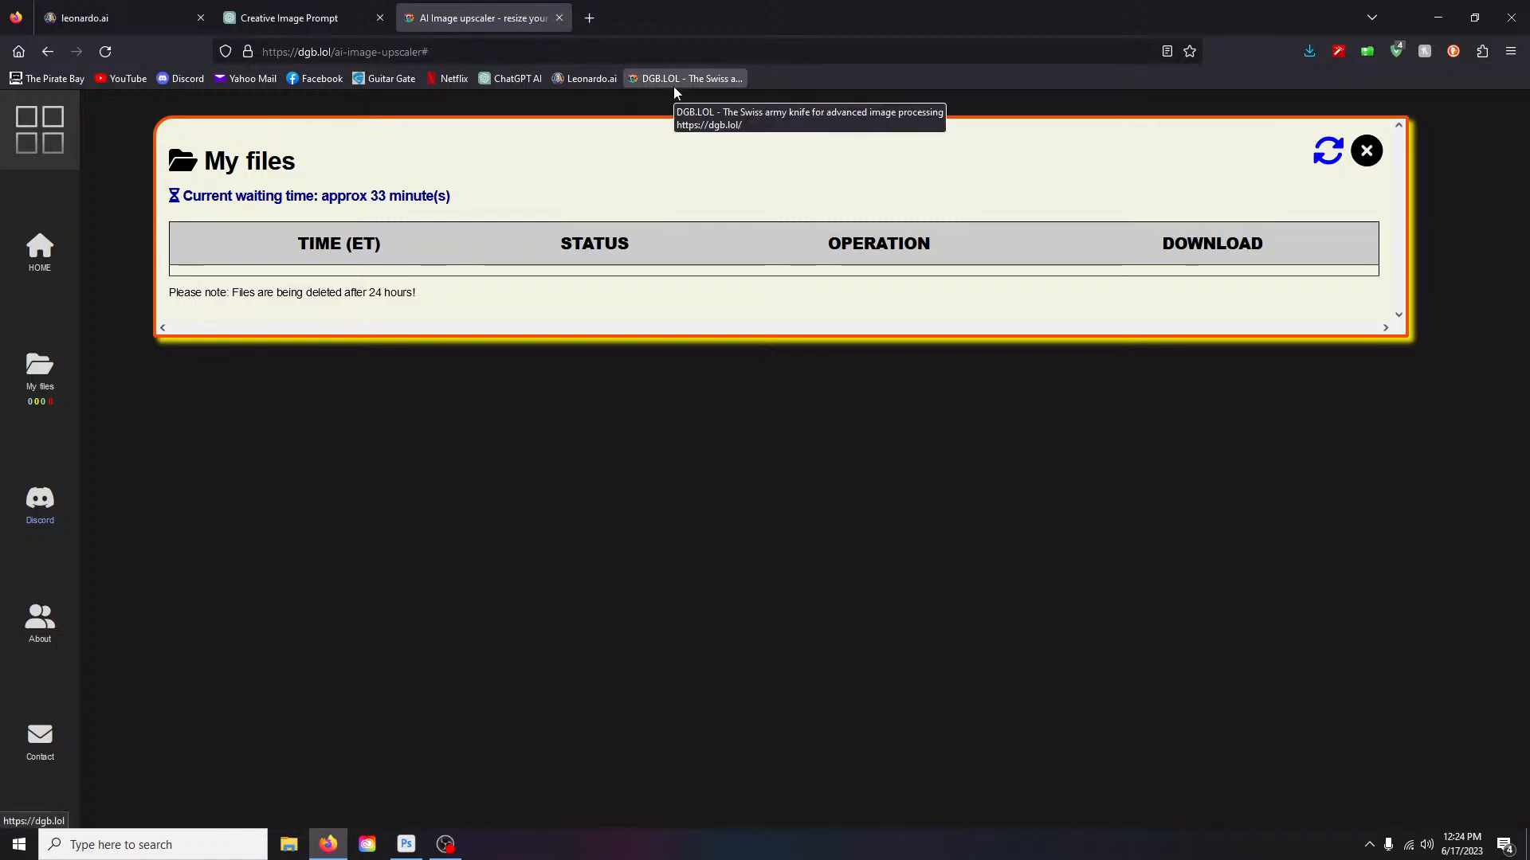
- Close the upscaler tab, view the desert antelope image, then delete that generation
click(561, 20)
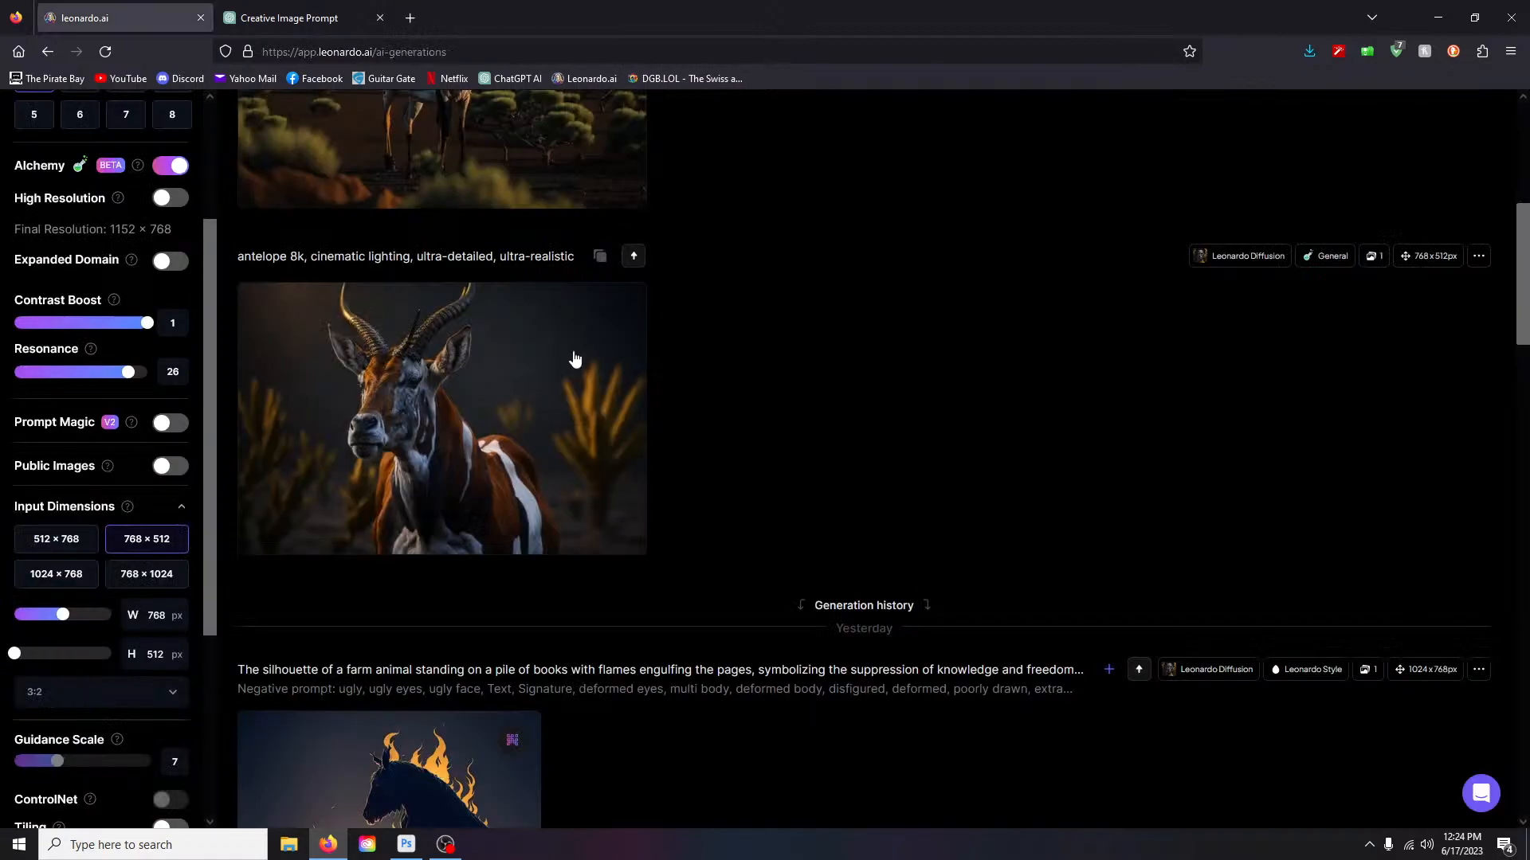
scroll(797, 463, up, 5)
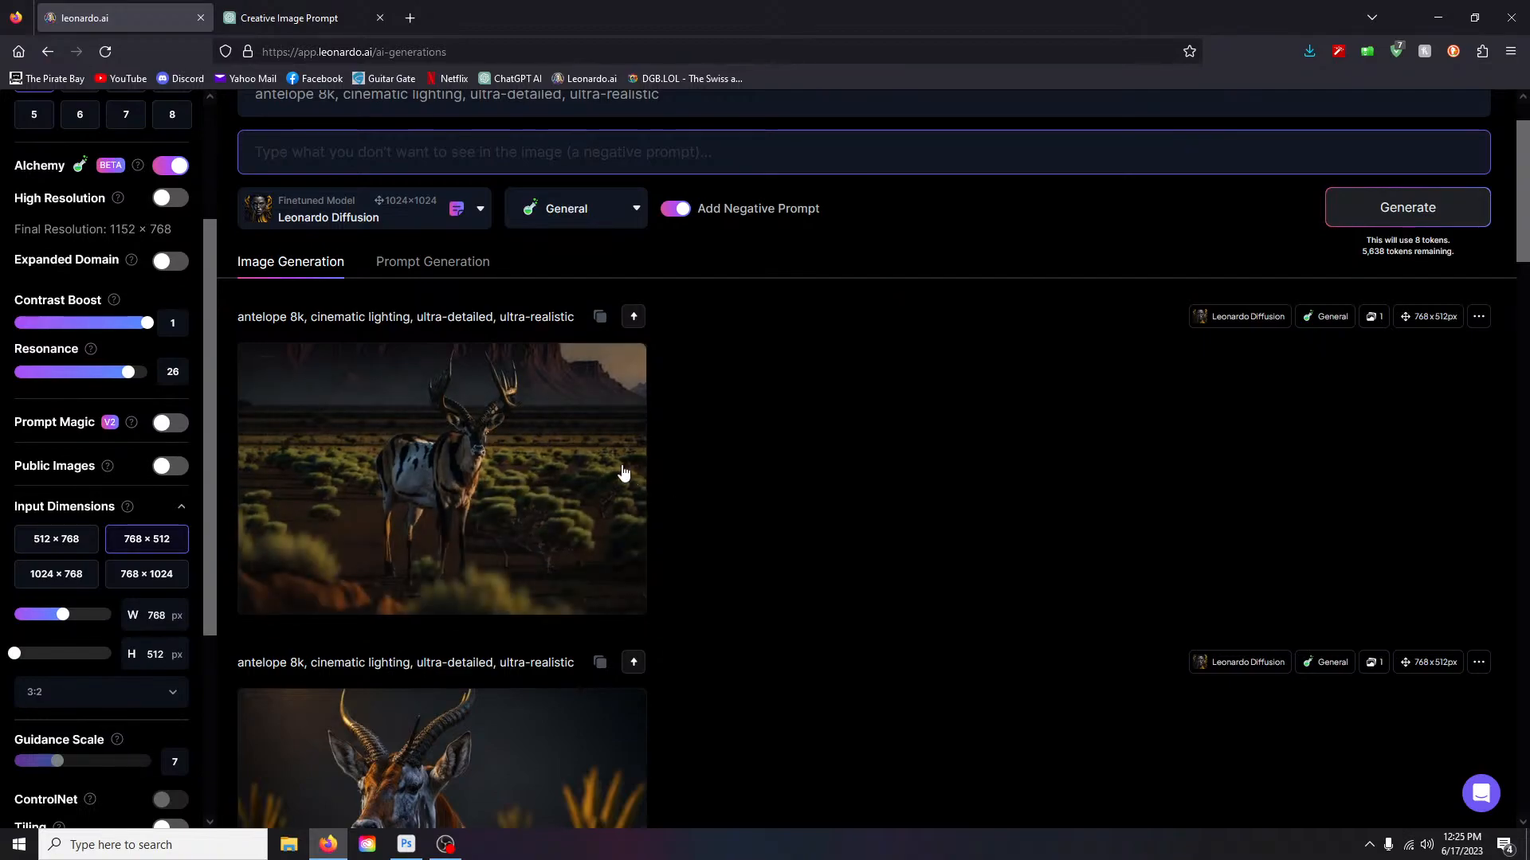
click(529, 431)
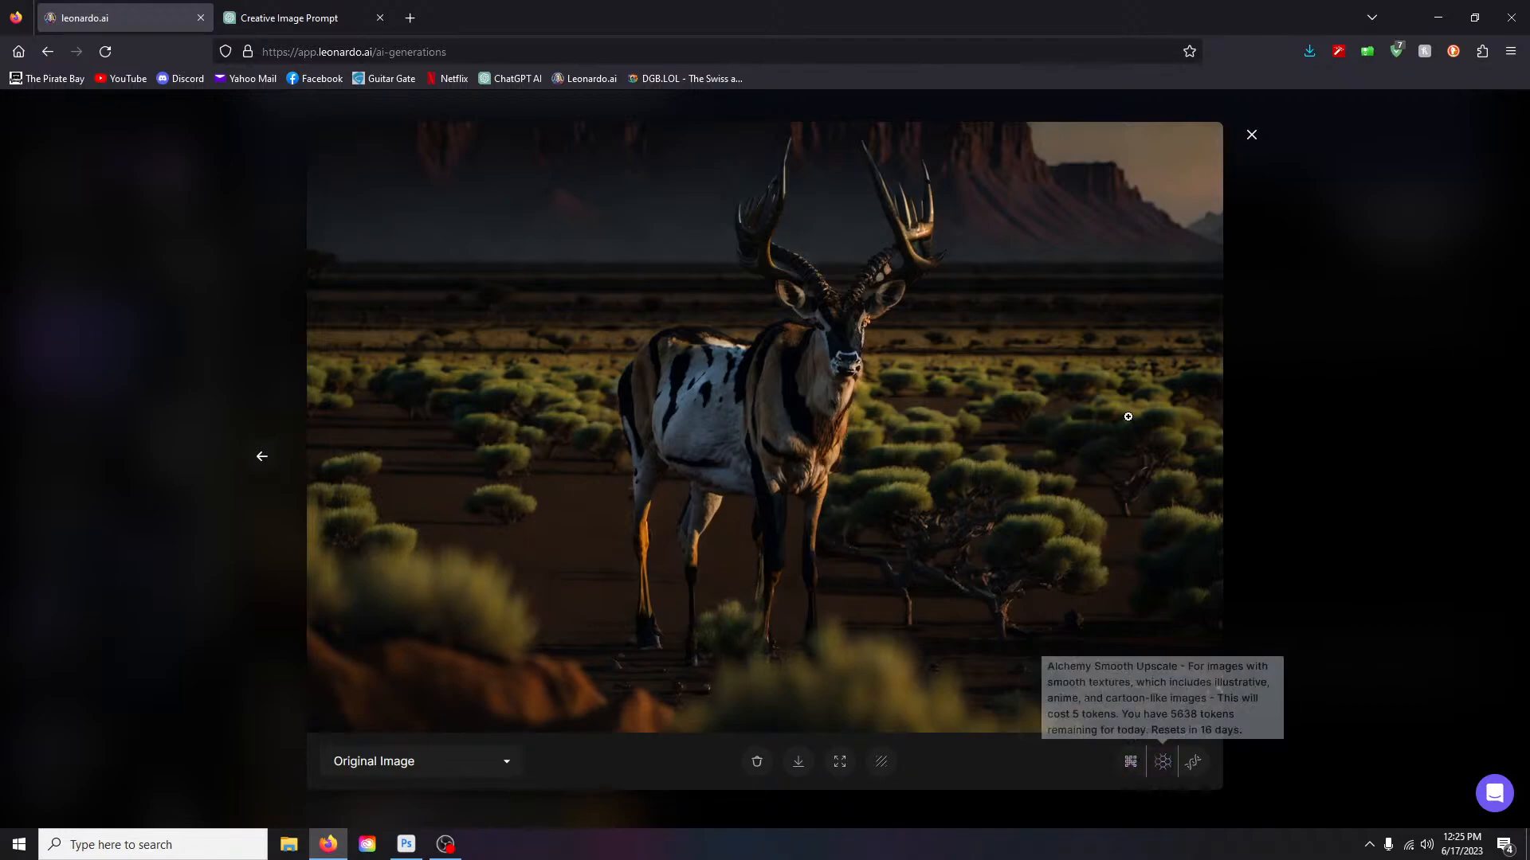
click(1251, 136)
mouse_move(635, 611)
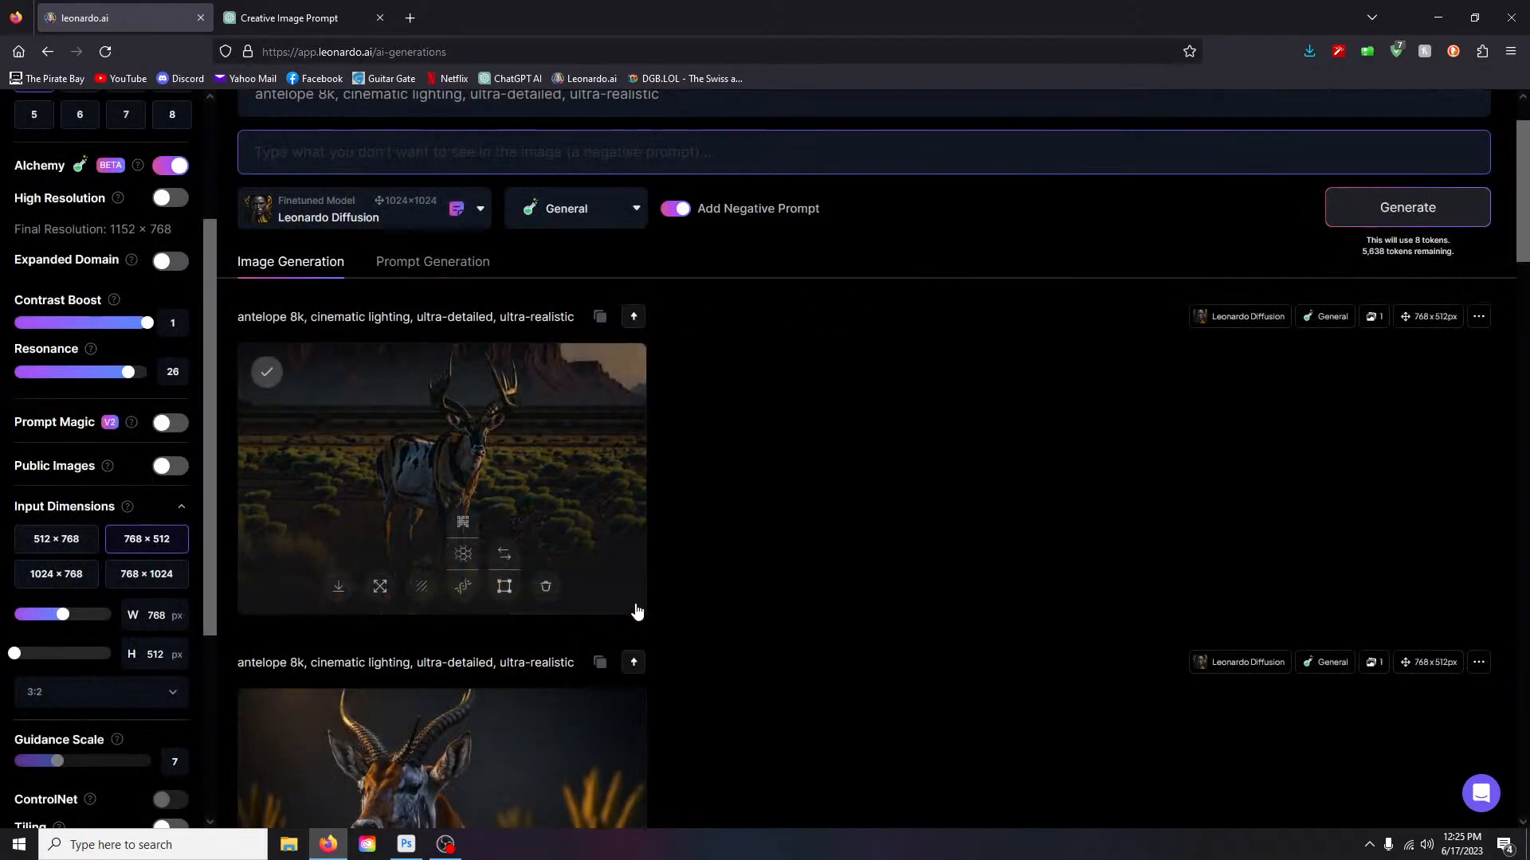
click(544, 588)
click(874, 578)
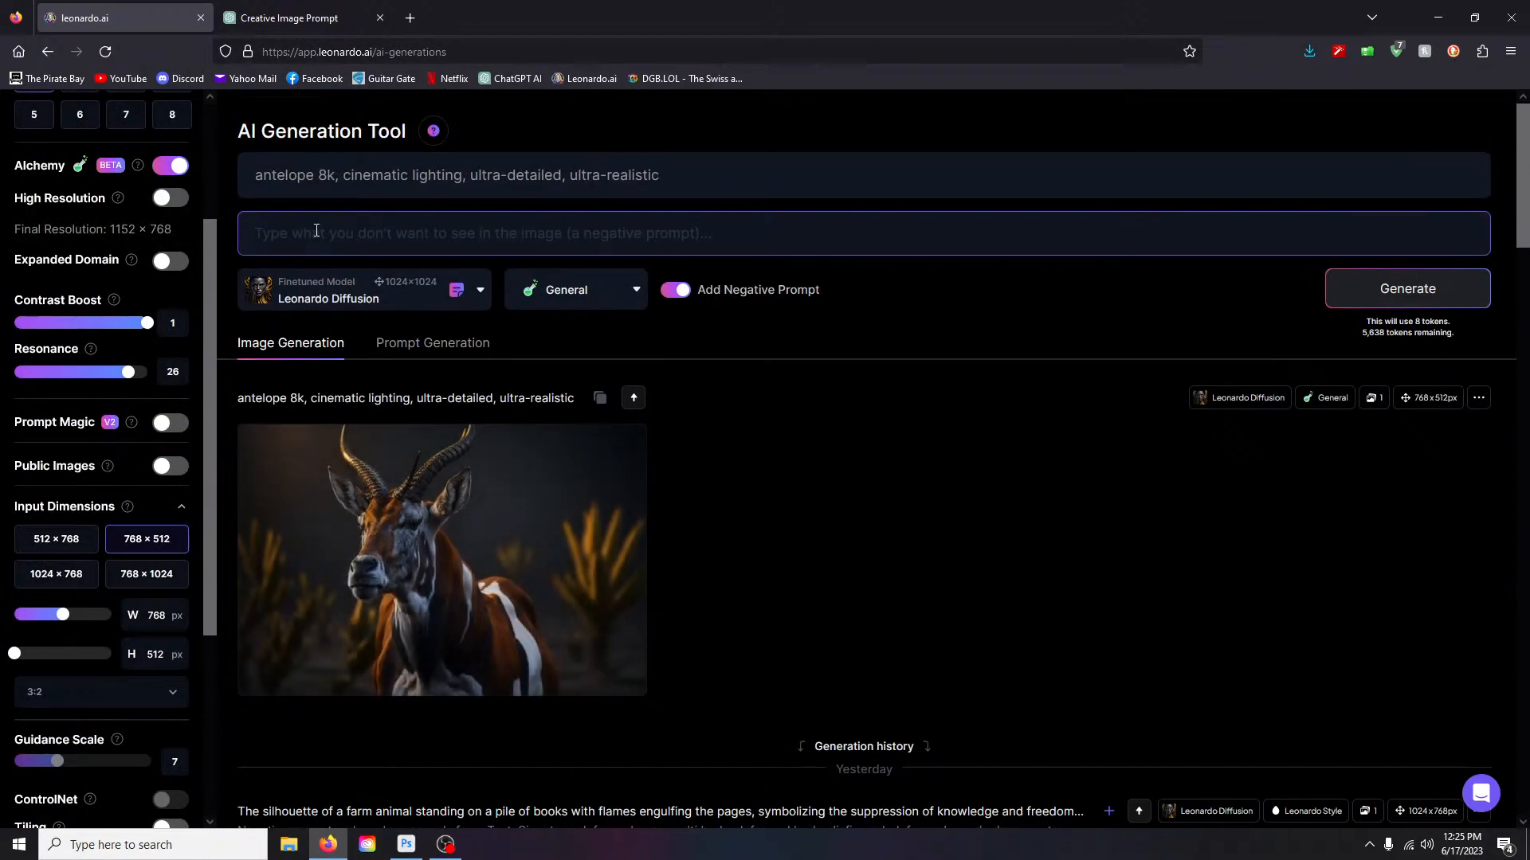
- Replace 'antelope' with 'giant raven moonlight.' in the prompt and generate
click(269, 226)
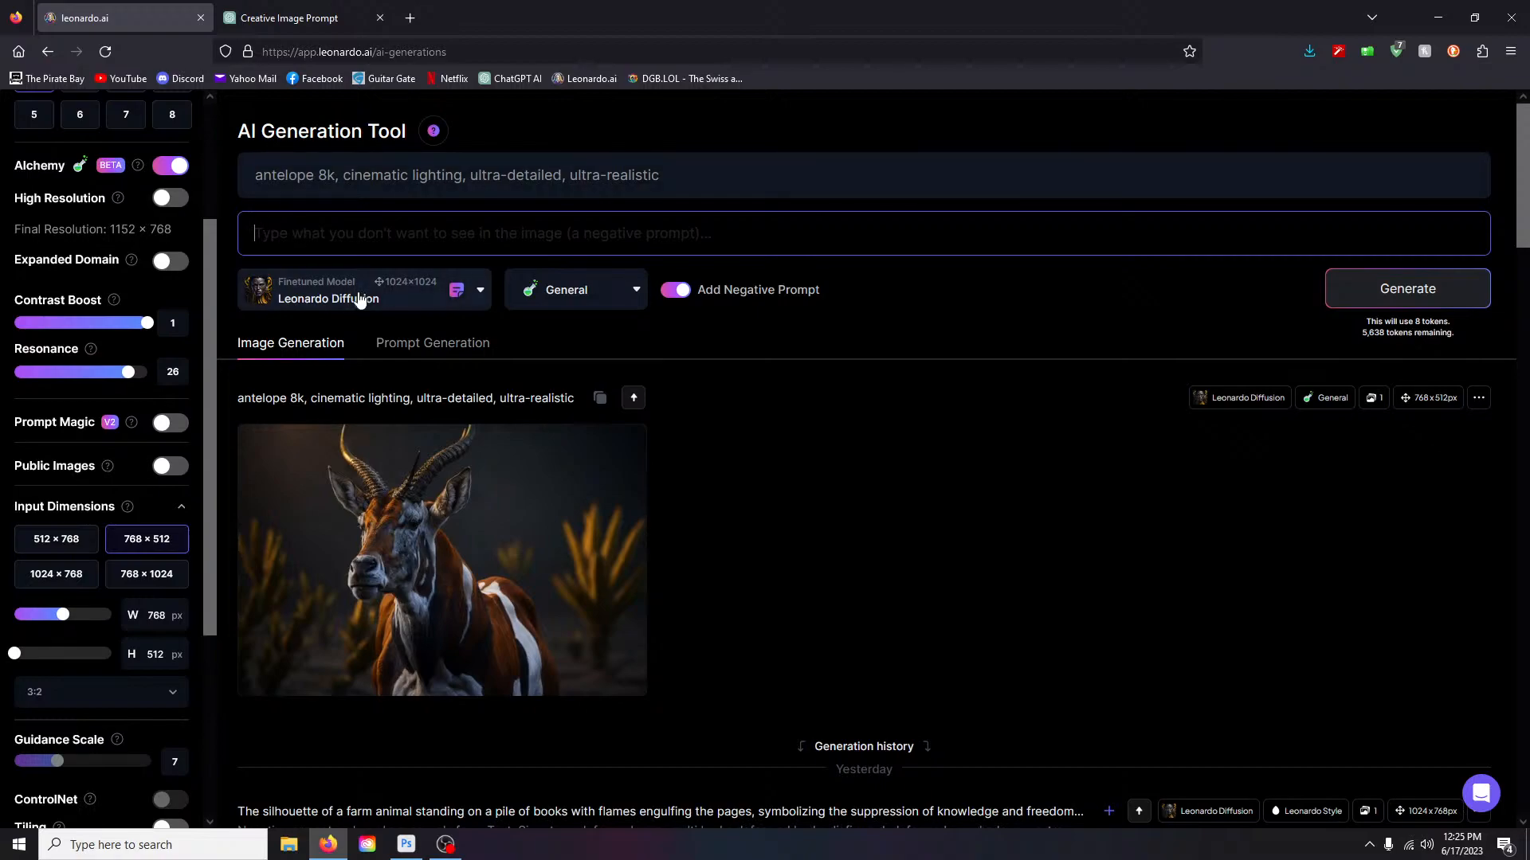
drag(314, 178, 240, 181)
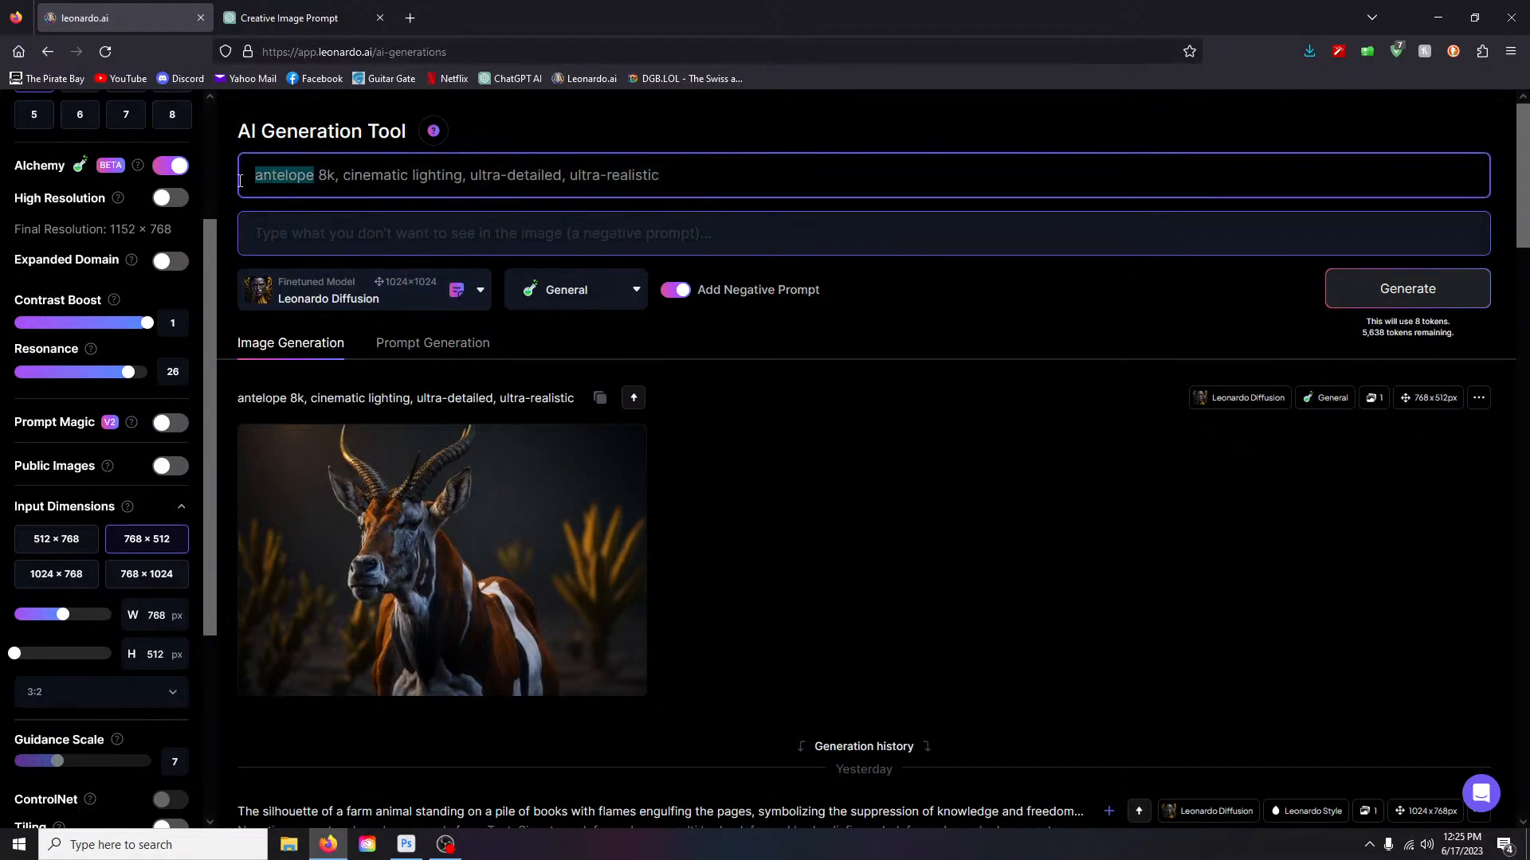
text(giant raven moonlight)
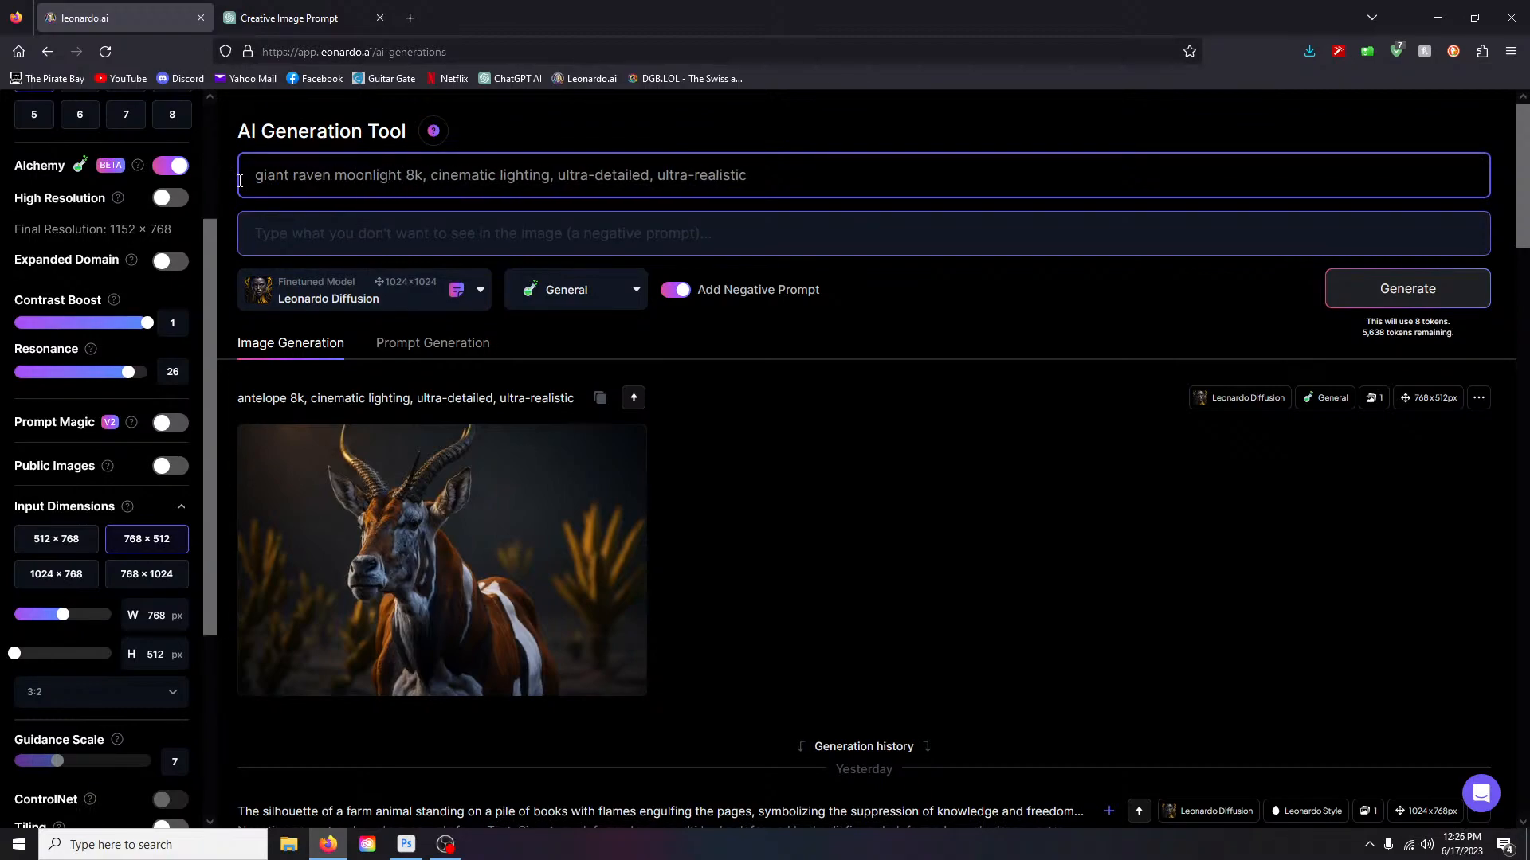
text(.)
key(Return)
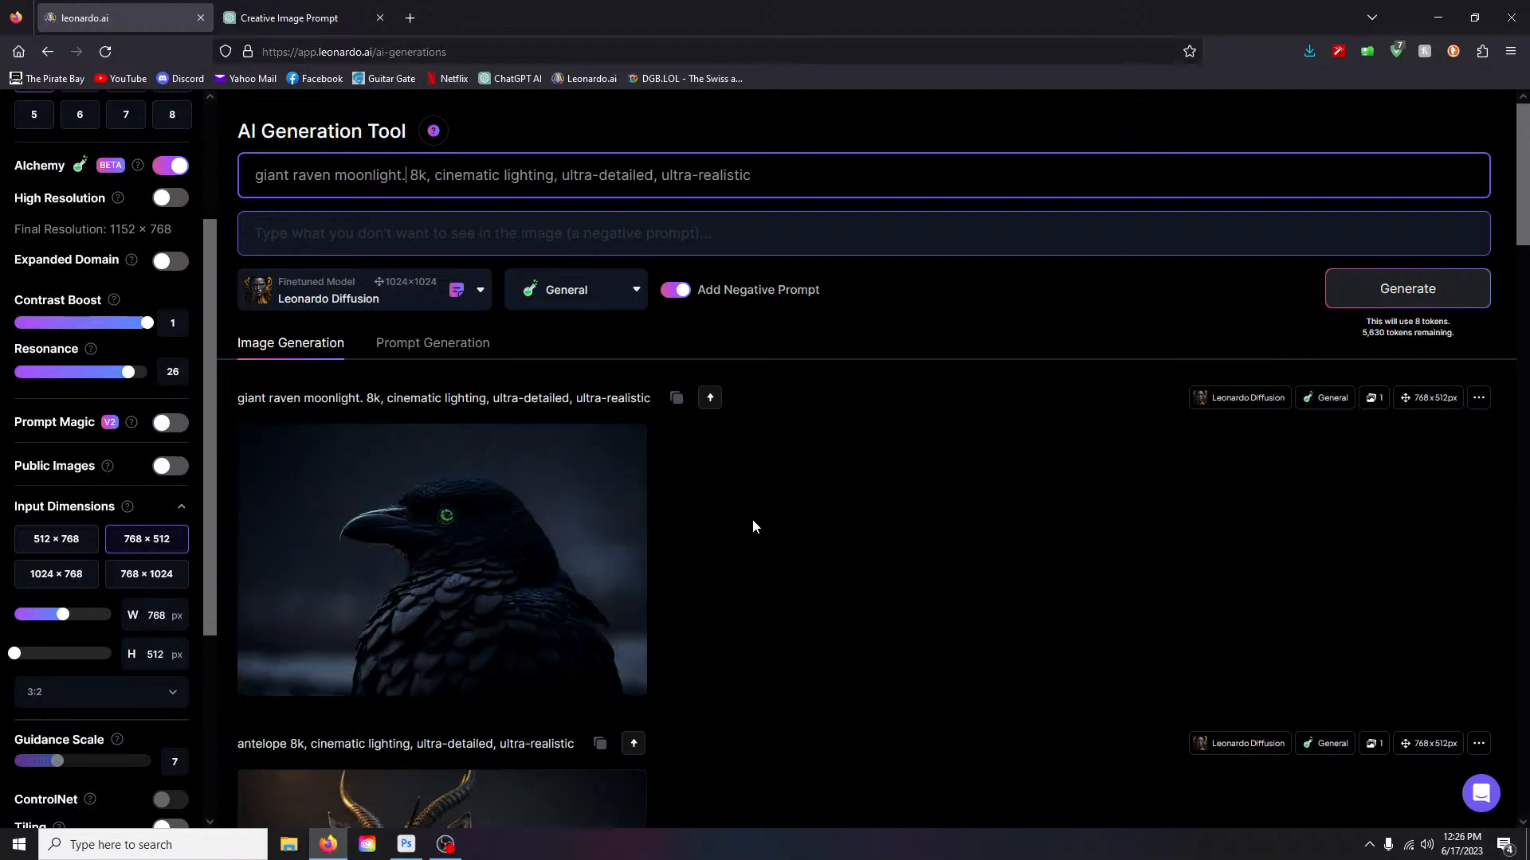
- View the new raven image full size, then close it
click(550, 583)
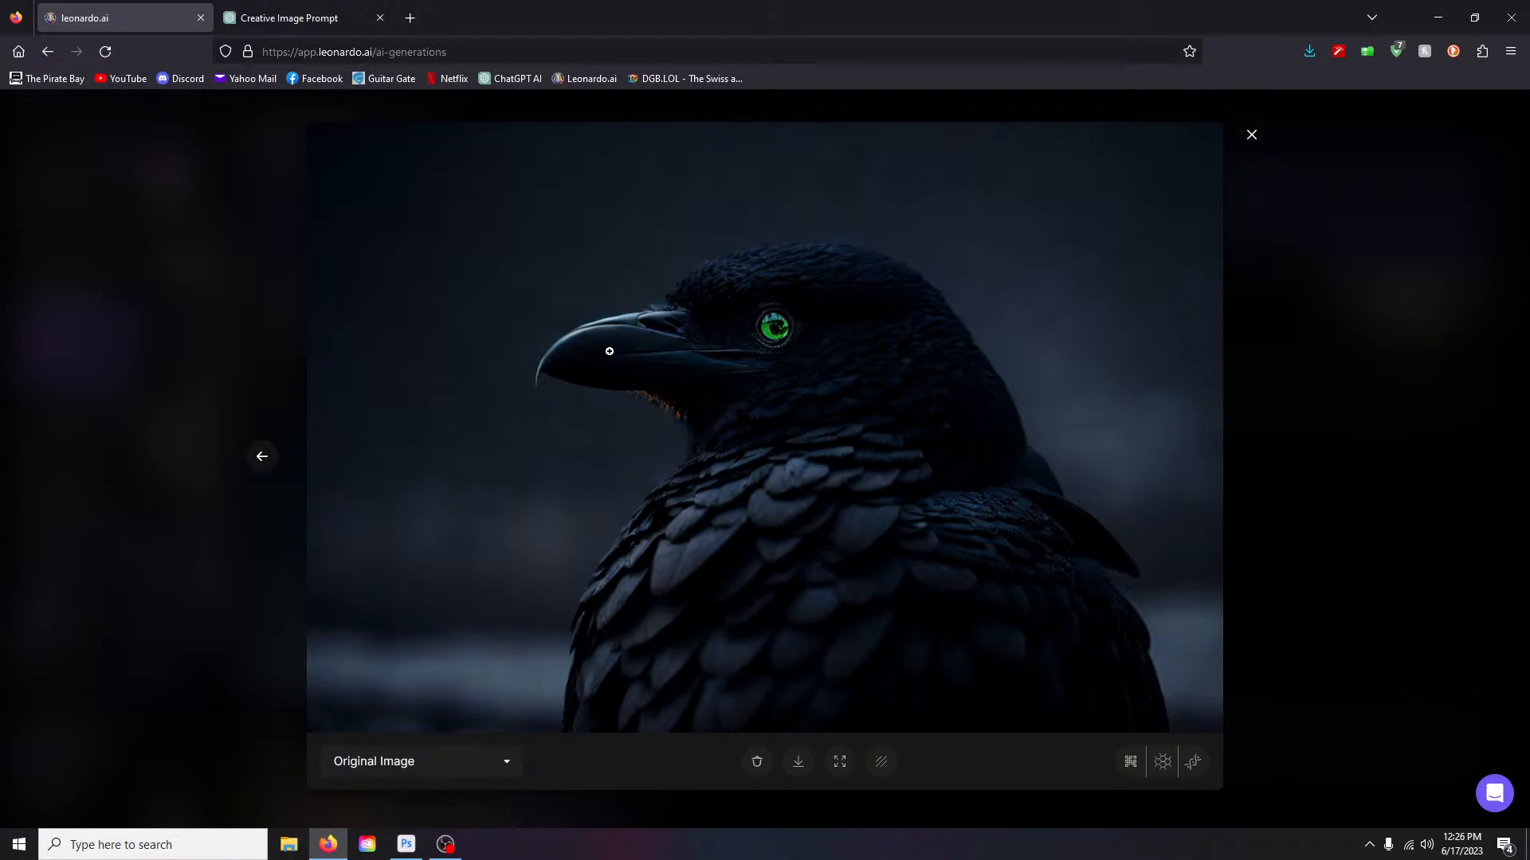
click(1251, 135)
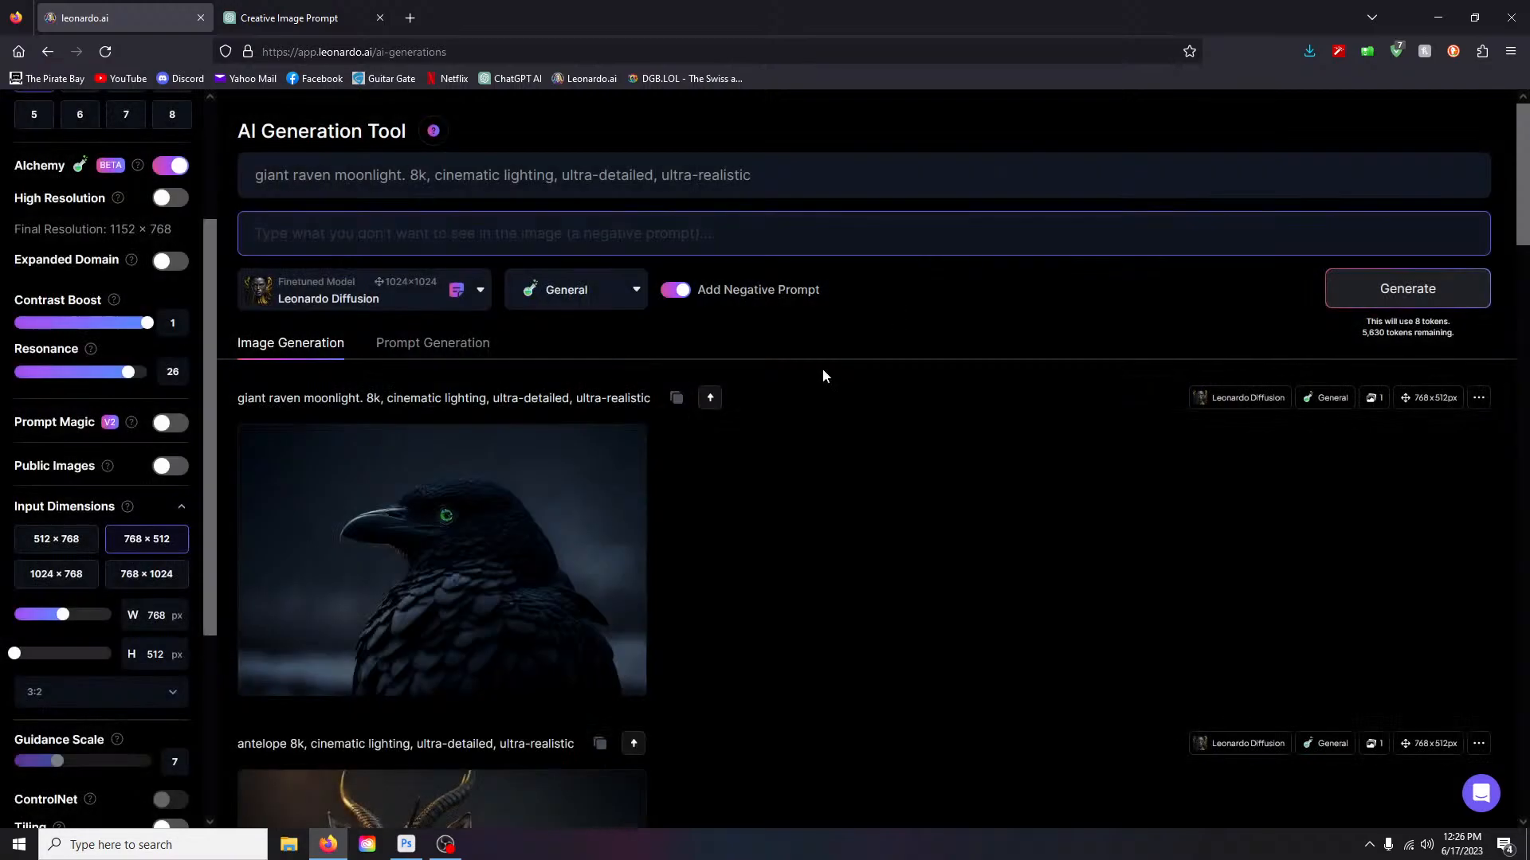
scroll(155, 231, up, 3)
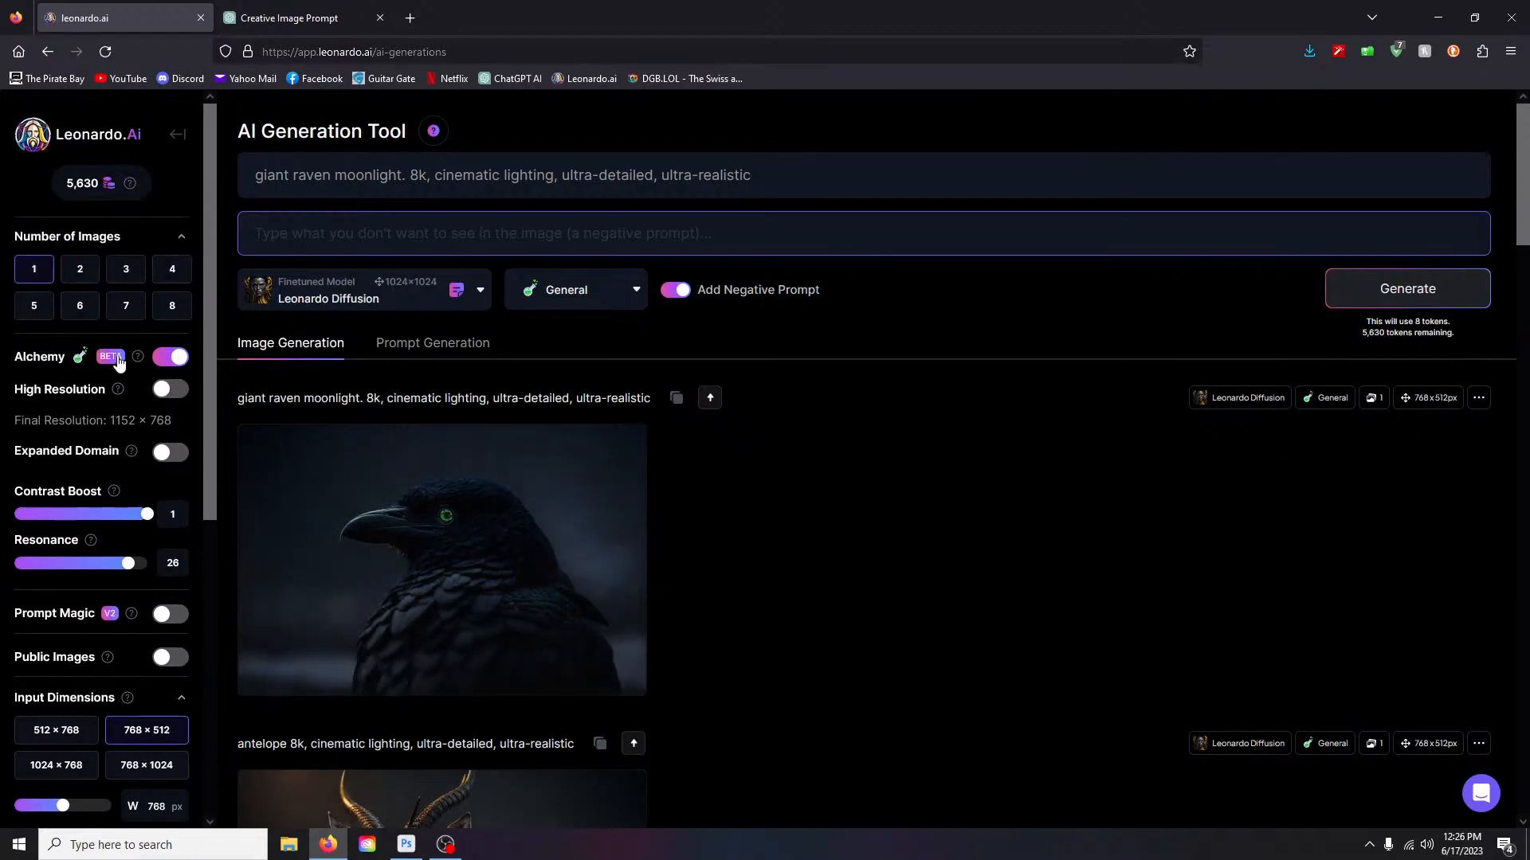
scroll(608, 495, down, 2)
- Switch Alchemy off and set the image dimensions to 1024 × 768
mouse_move(137, 359)
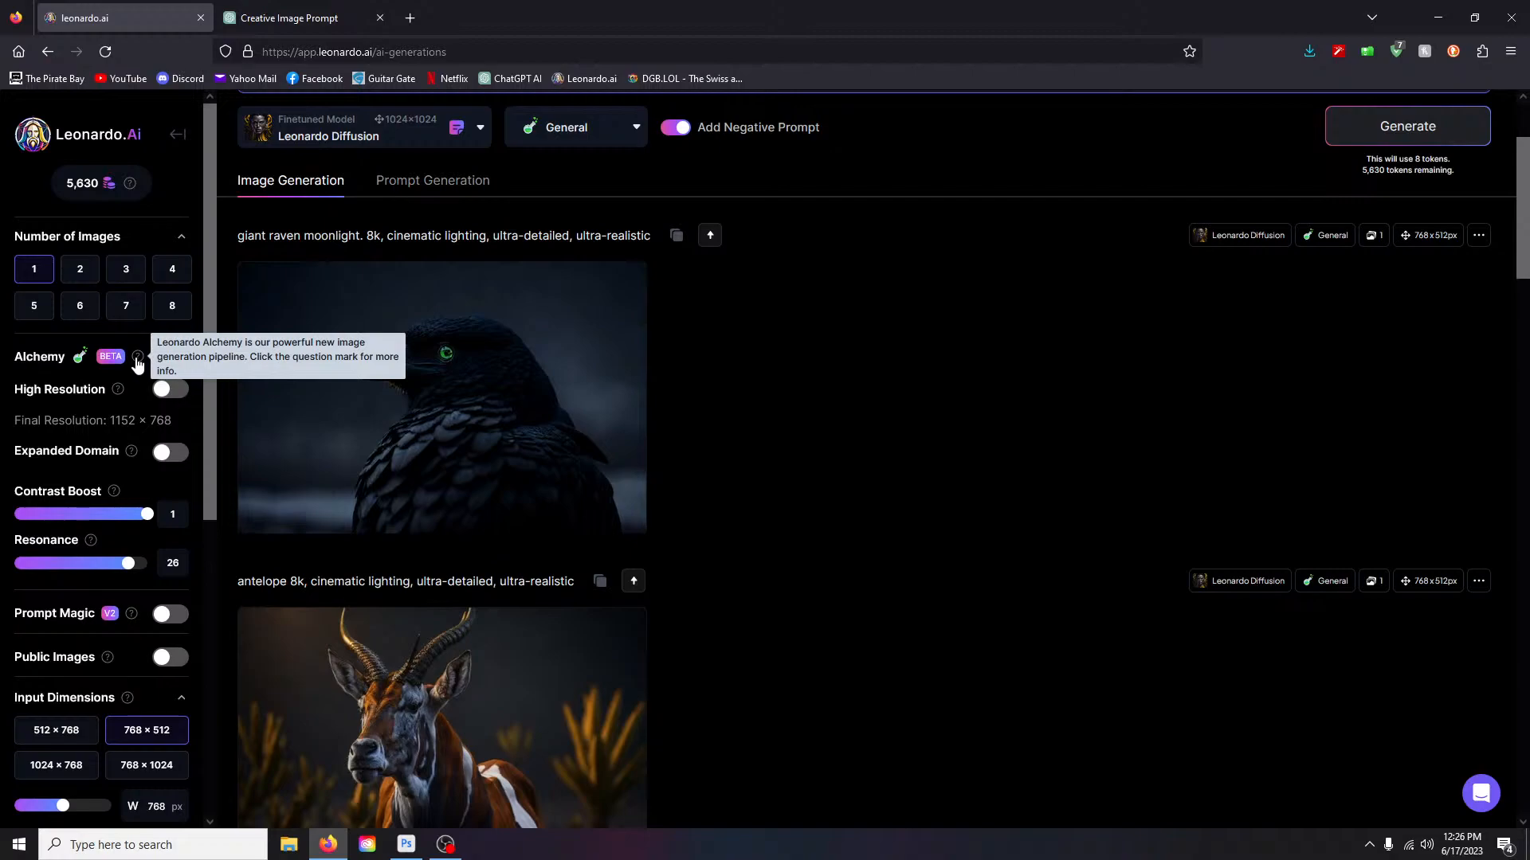
click(174, 358)
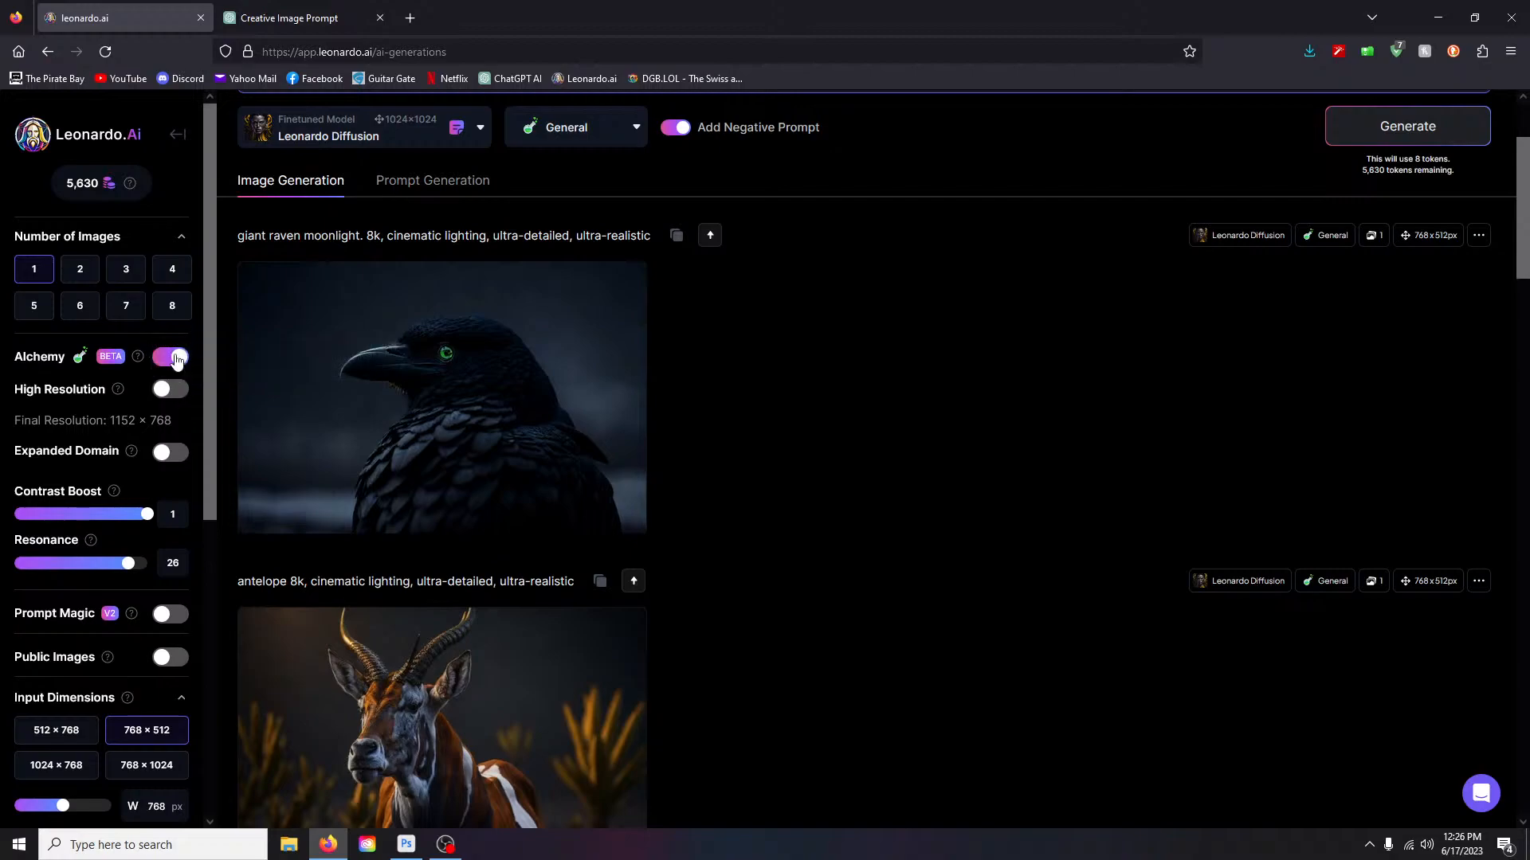
click(173, 358)
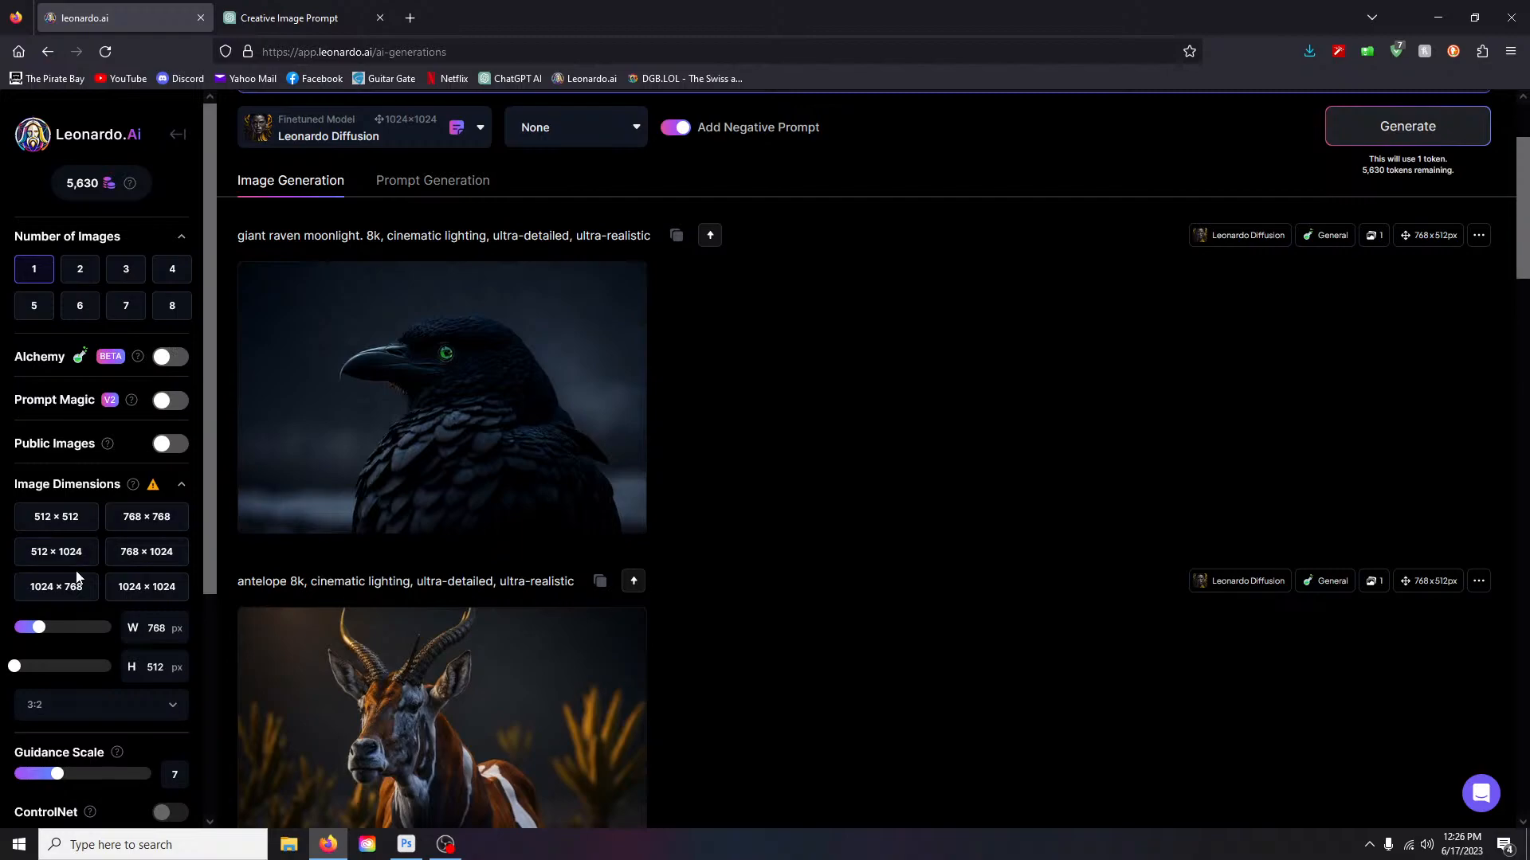
click(59, 590)
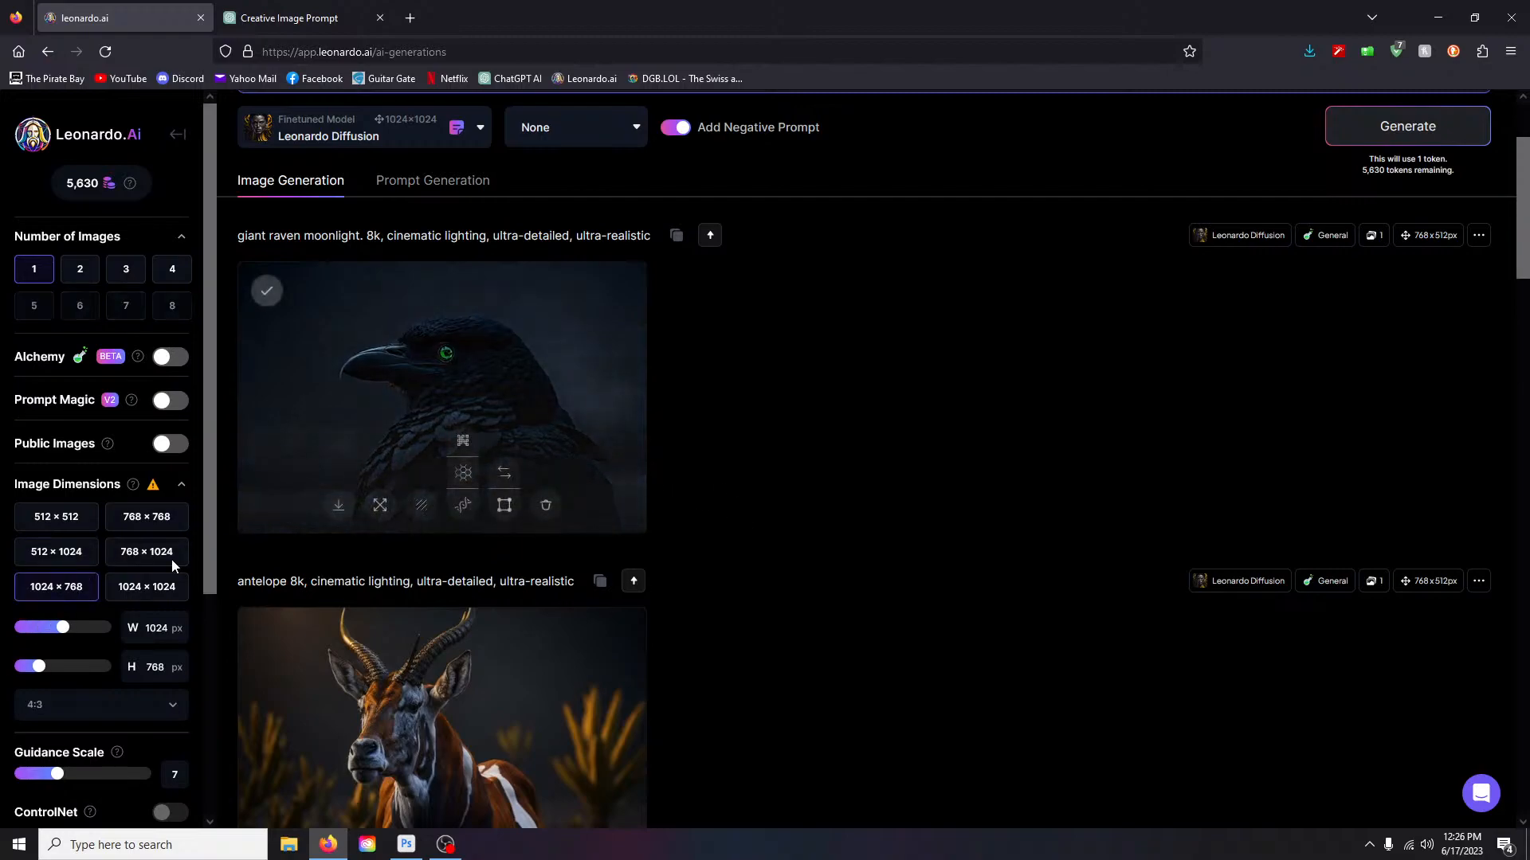
scroll(662, 298, up, 2)
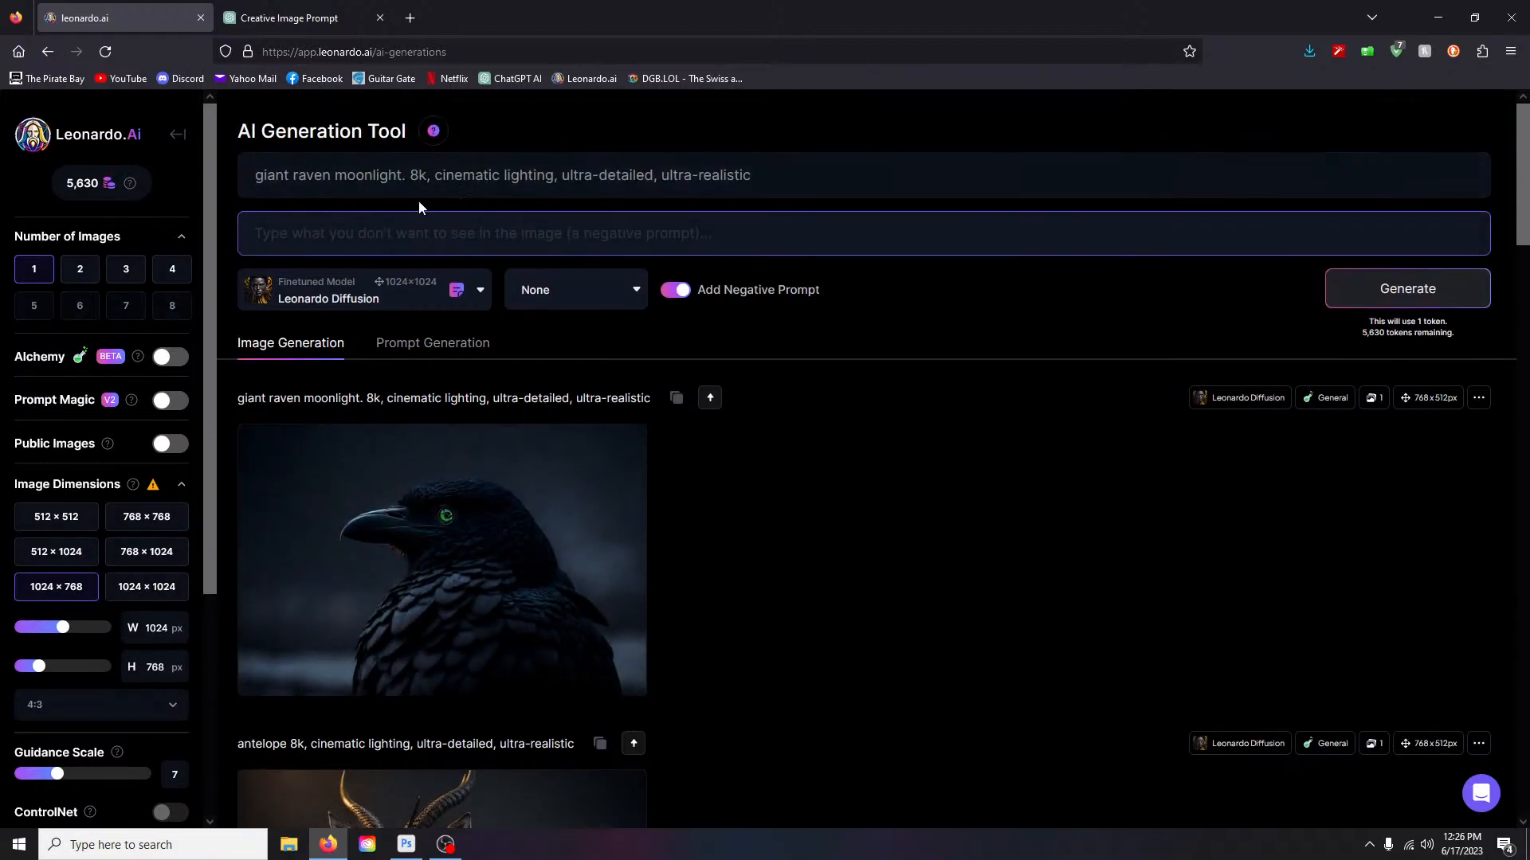
- Generate a raven image with the Leonardo Style preset
click(608, 296)
click(540, 332)
click(1351, 306)
- Set the style preset back to None and review the new raven images
click(614, 293)
click(536, 359)
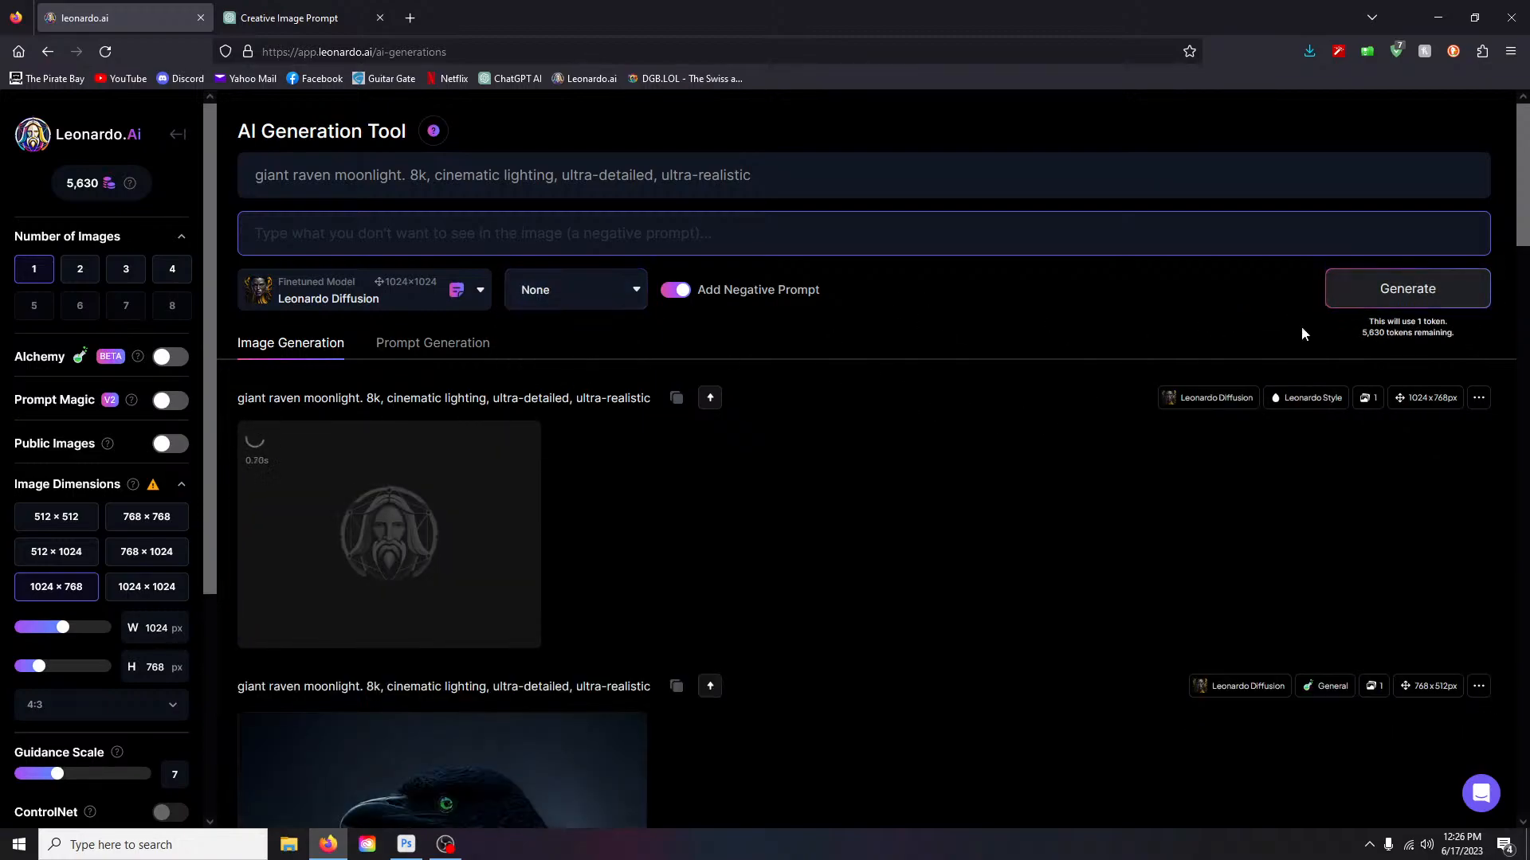
scroll(1133, 475, down, 5)
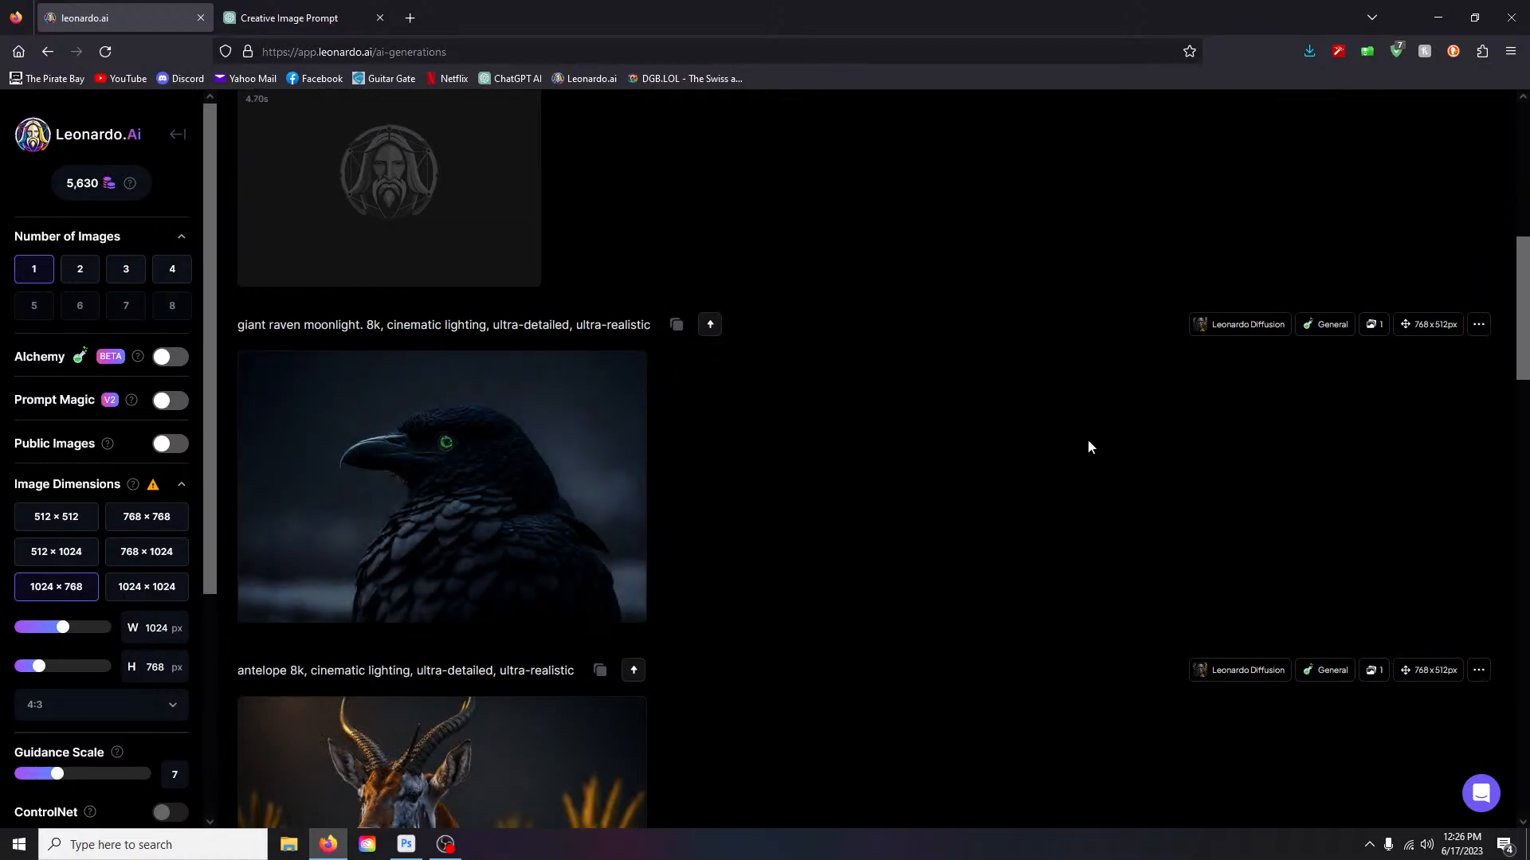
scroll(1101, 474, up, 1)
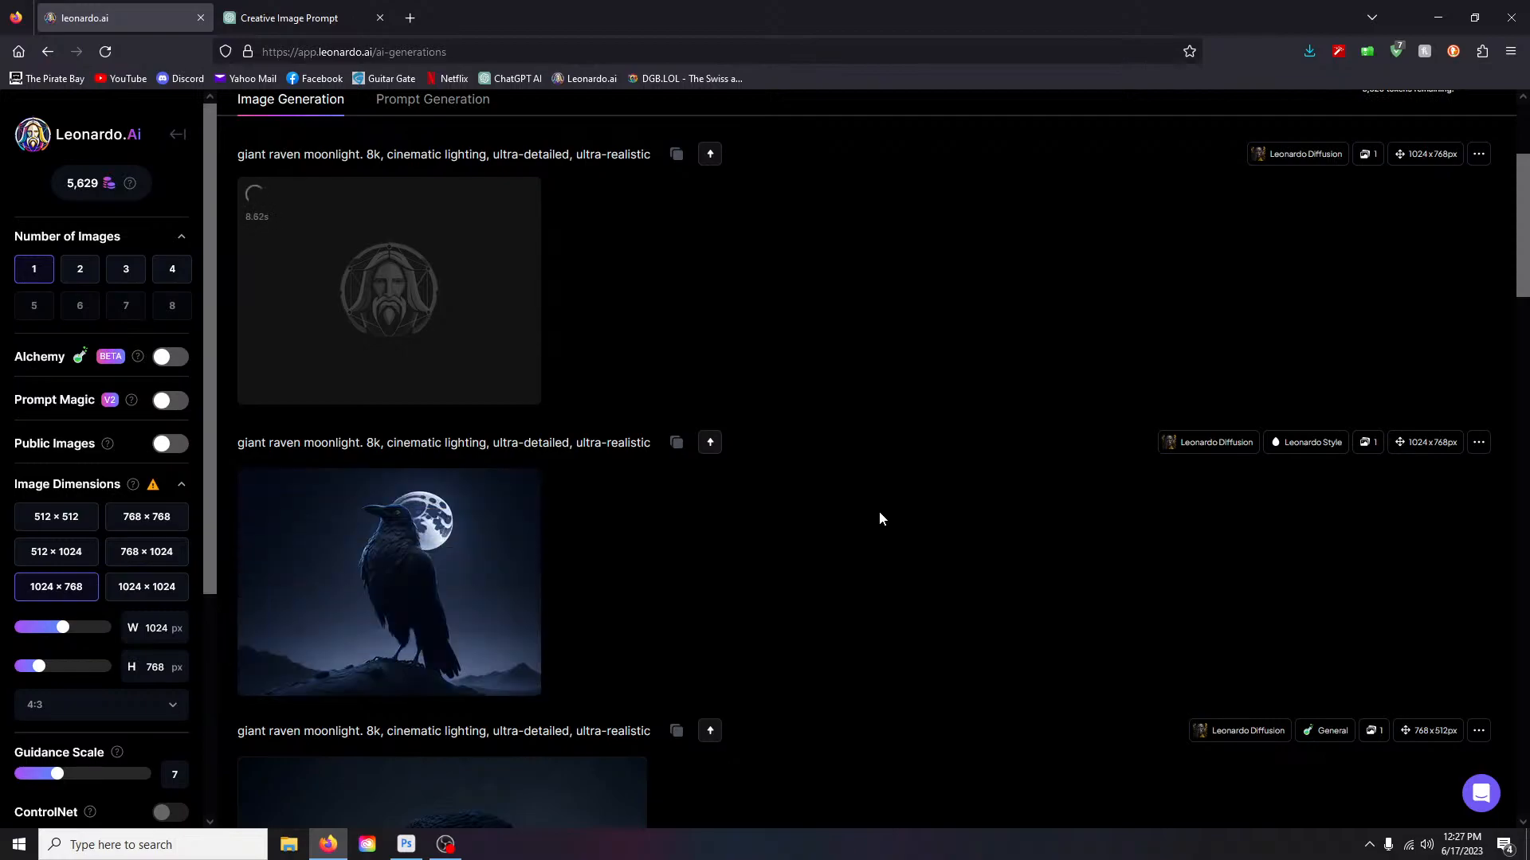
scroll(873, 509, down, 5)
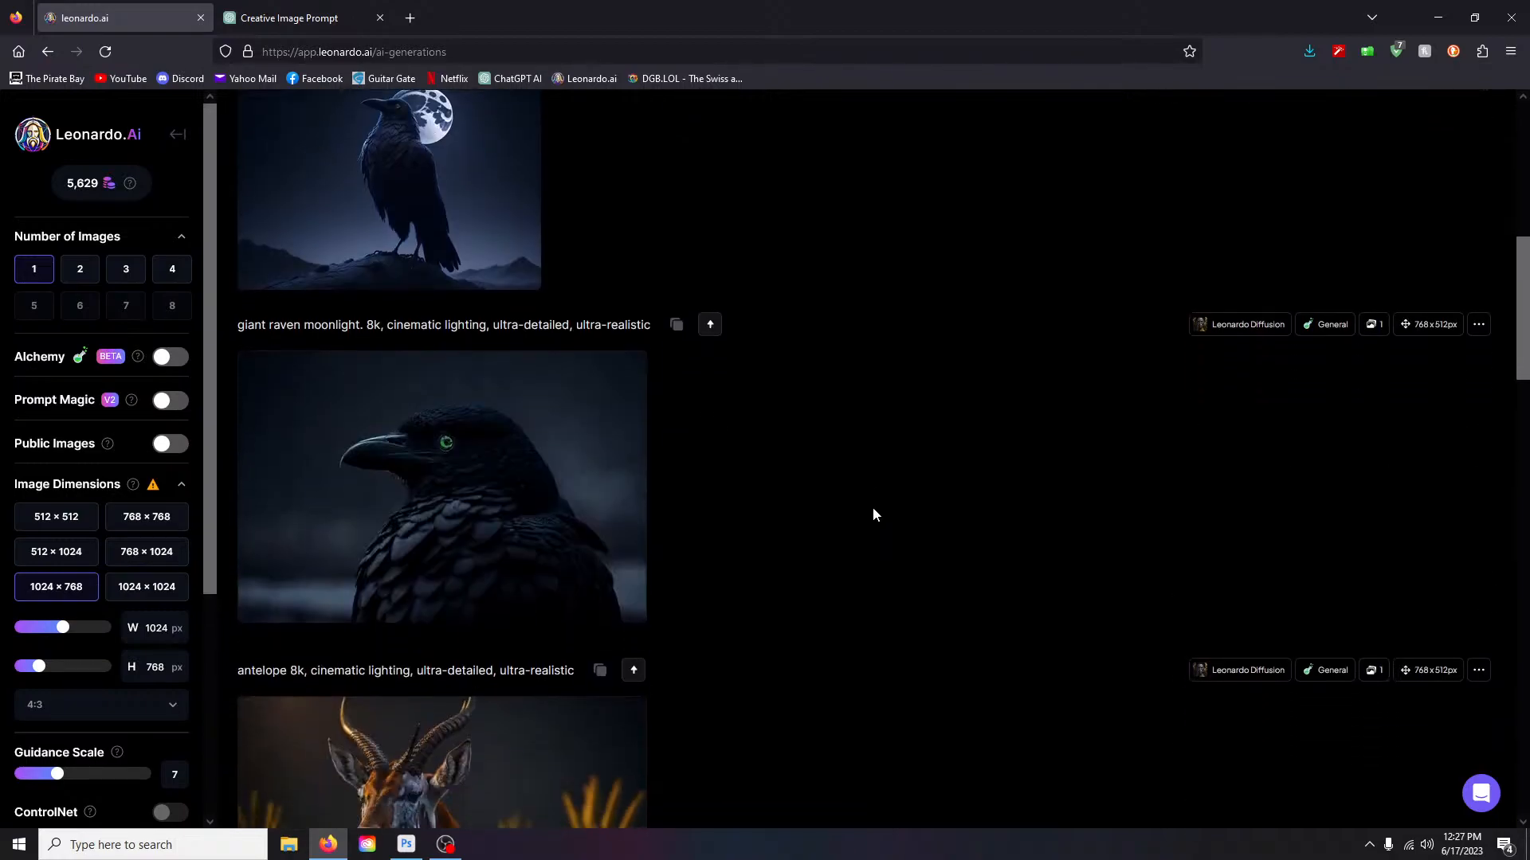
scroll(873, 509, up, 4)
scroll(873, 515, up, 2)
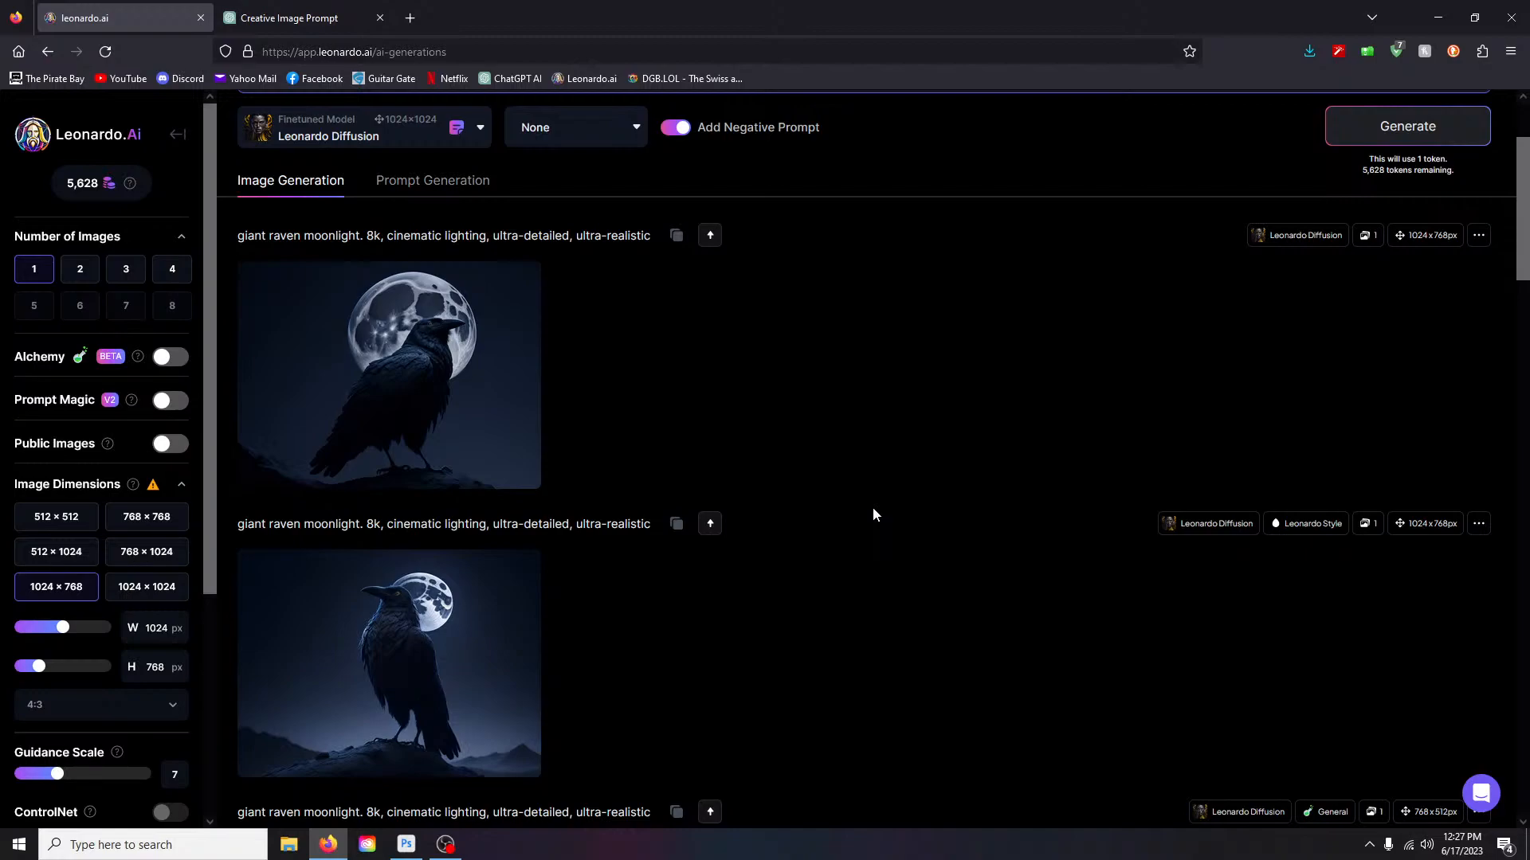
scroll(873, 514, down, 4)
scroll(873, 514, up, 3)
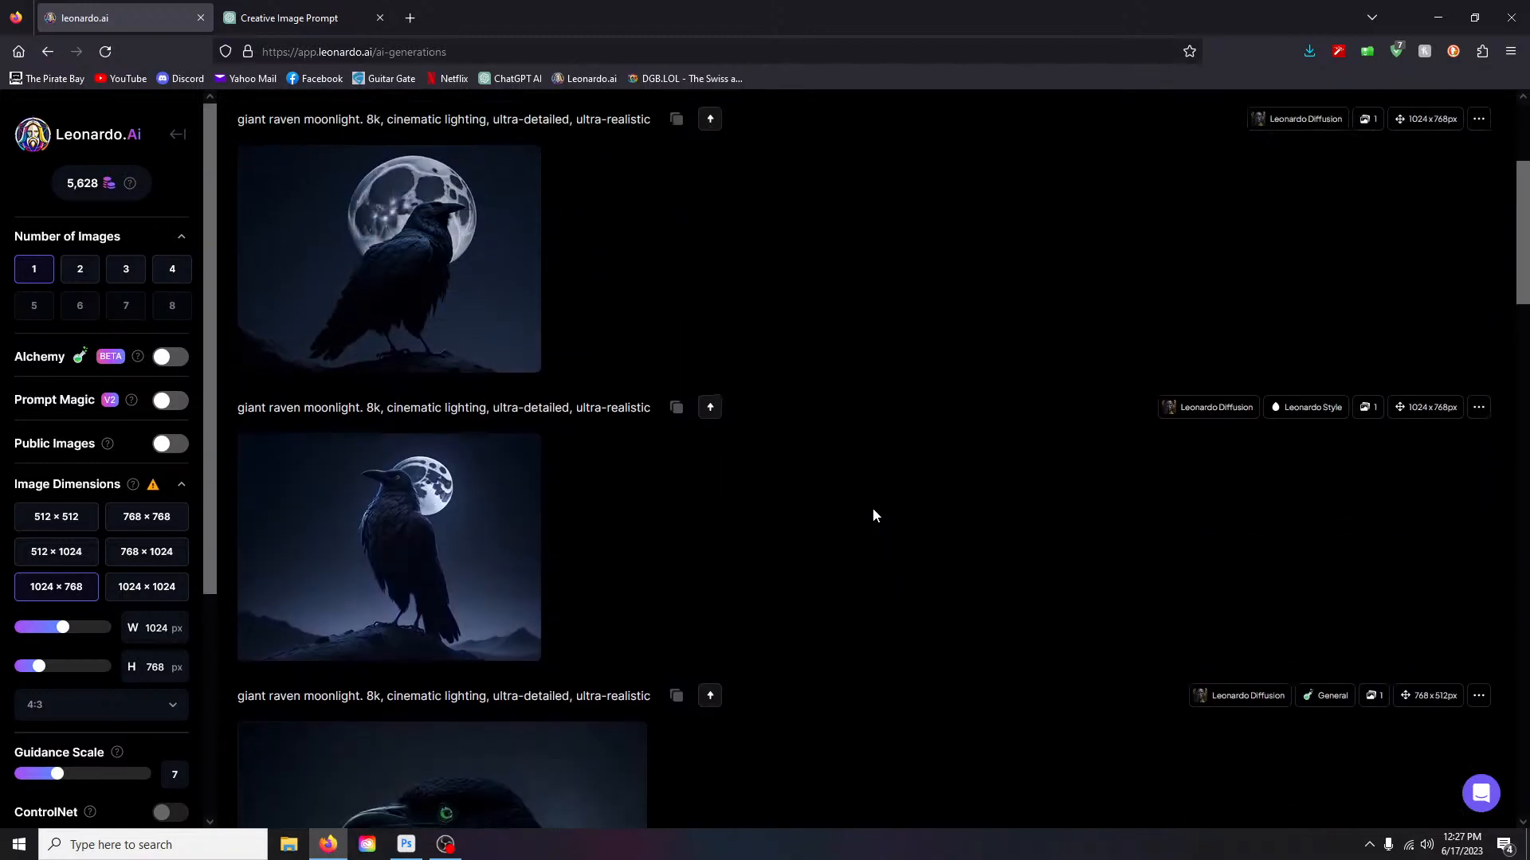
click(491, 274)
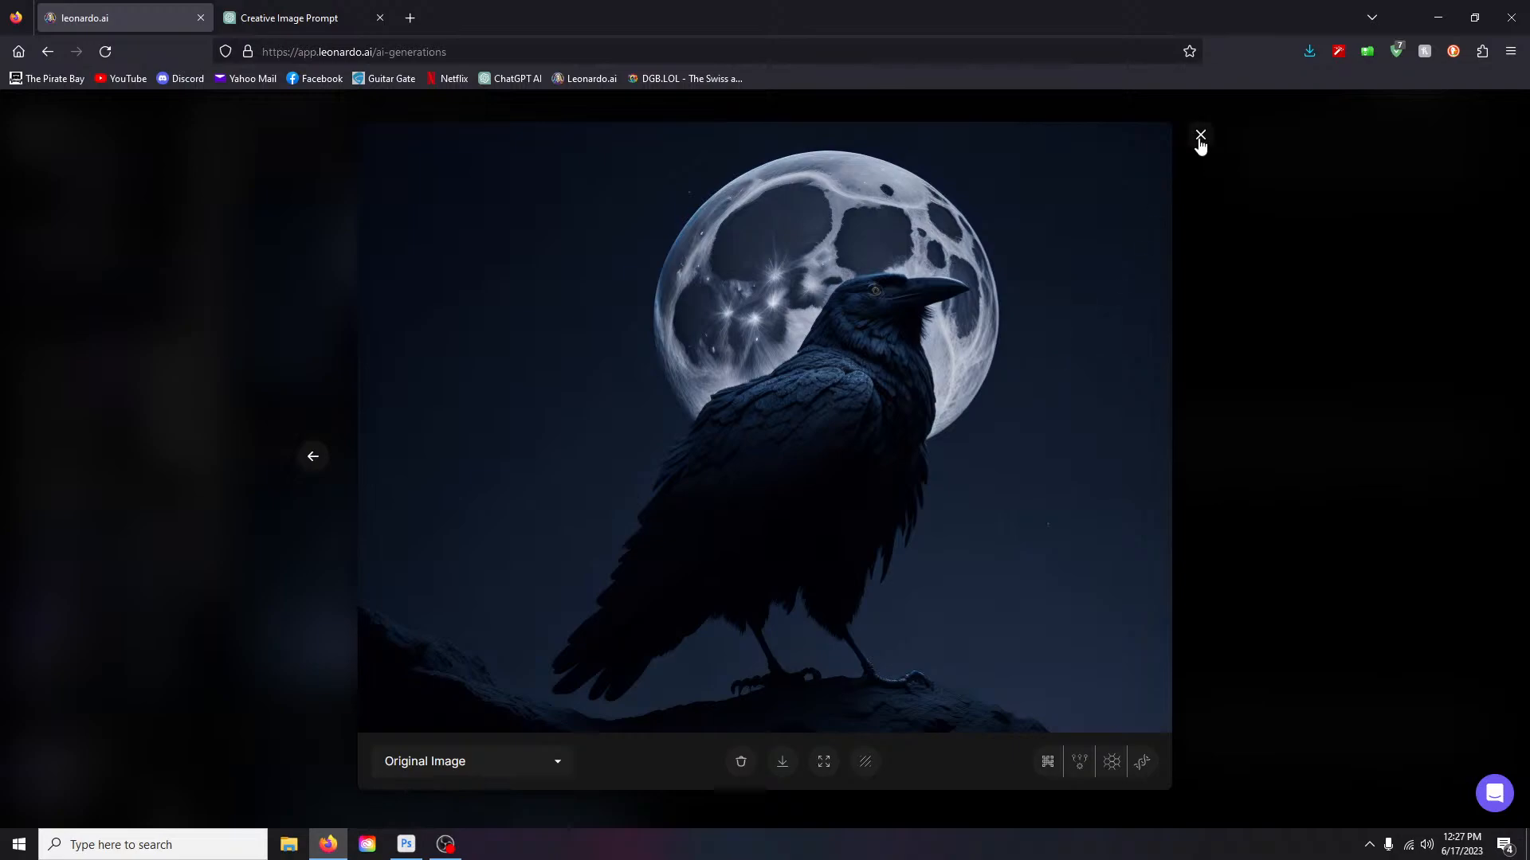
click(1200, 137)
click(416, 526)
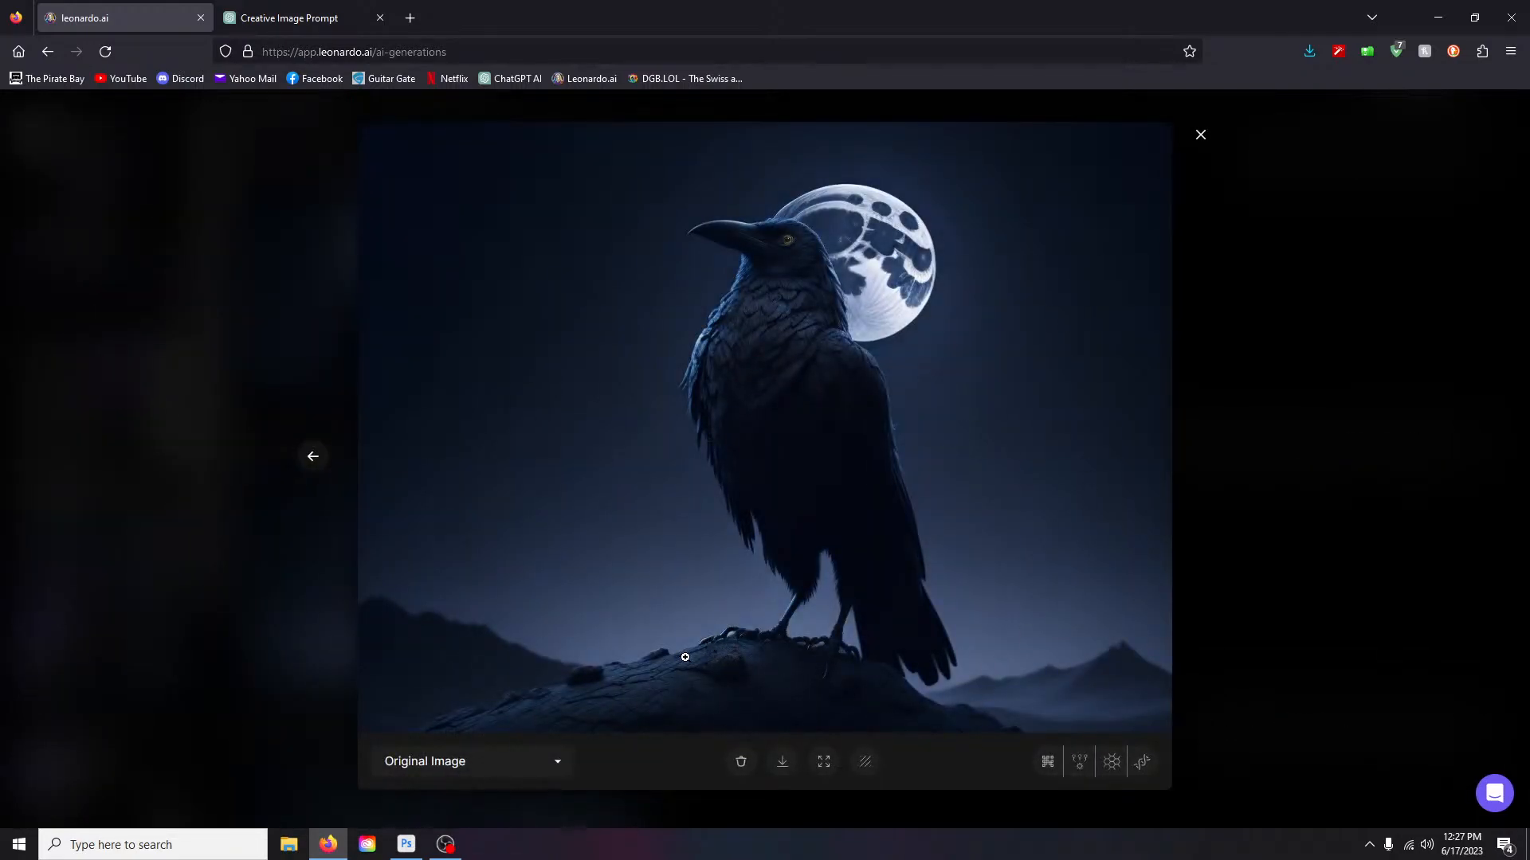
right_click(1205, 137)
click(1201, 136)
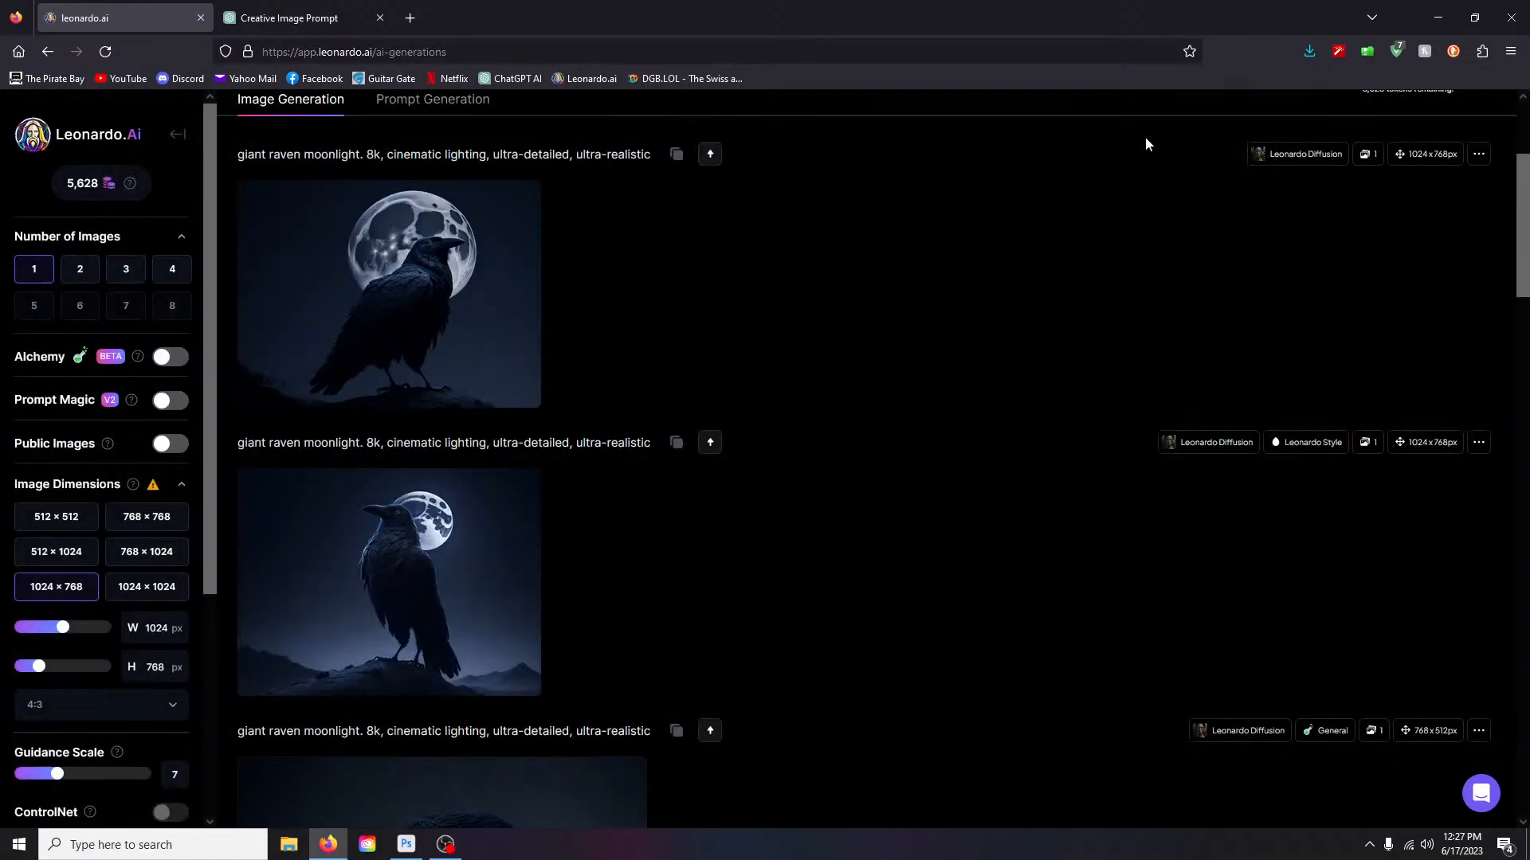
scroll(623, 516, down, 4)
click(478, 557)
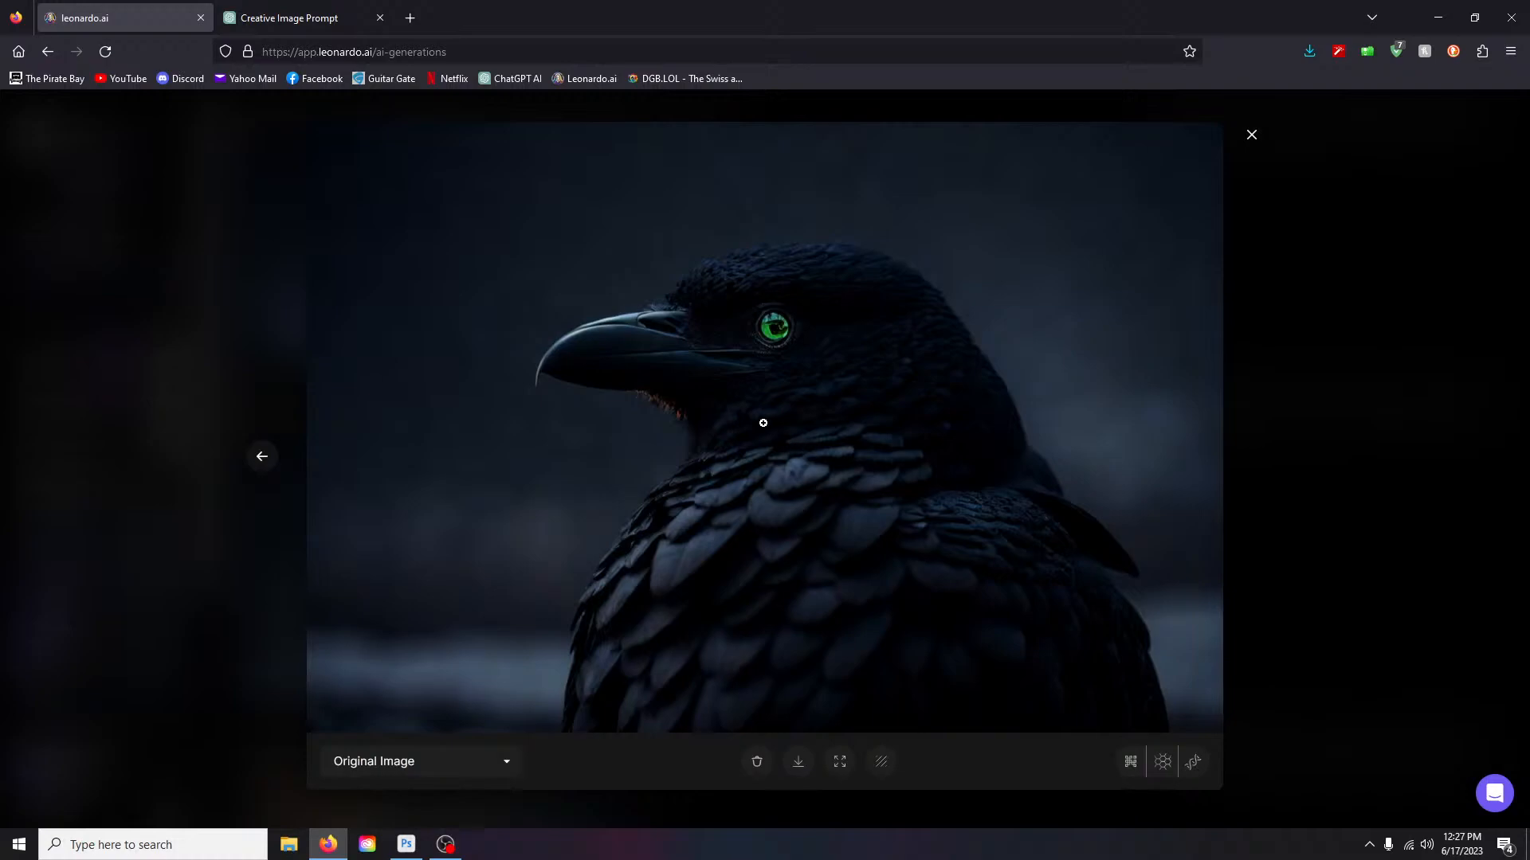
click(1250, 136)
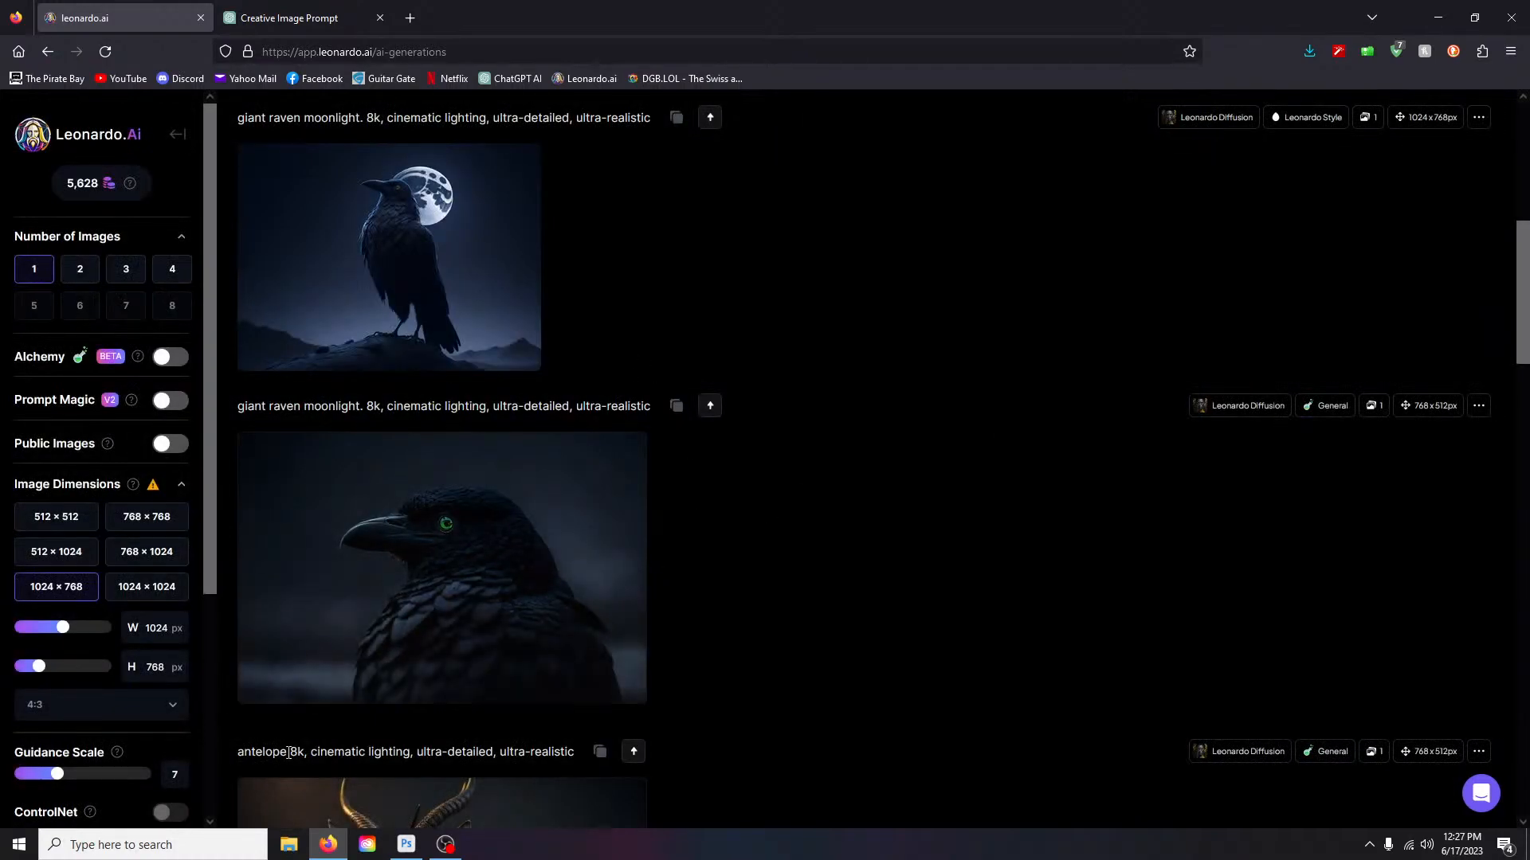
scroll(1425, 381, up, 2)
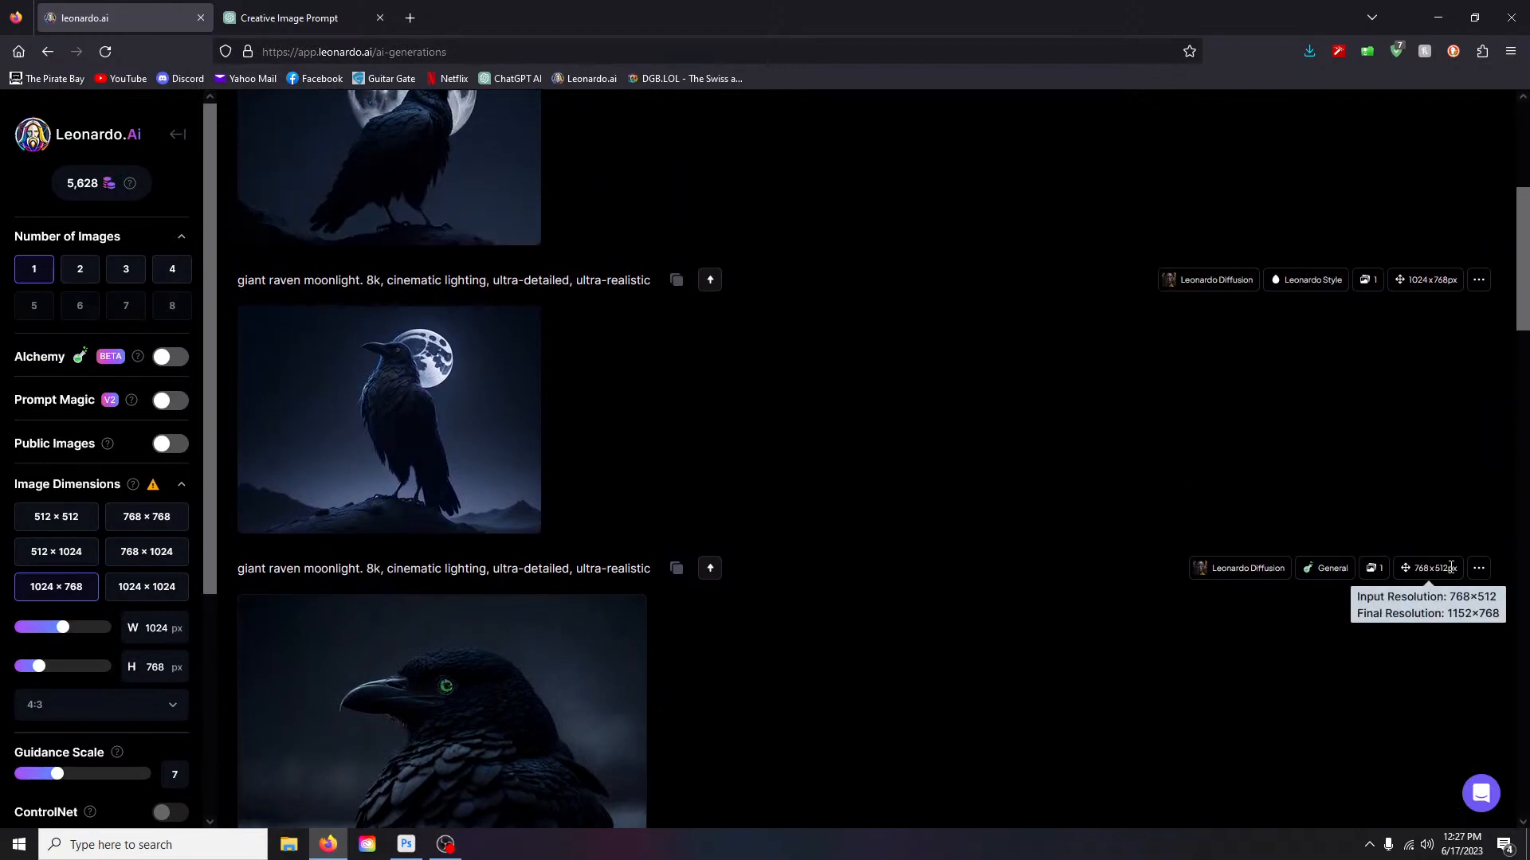
scroll(1070, 641, down, 4)
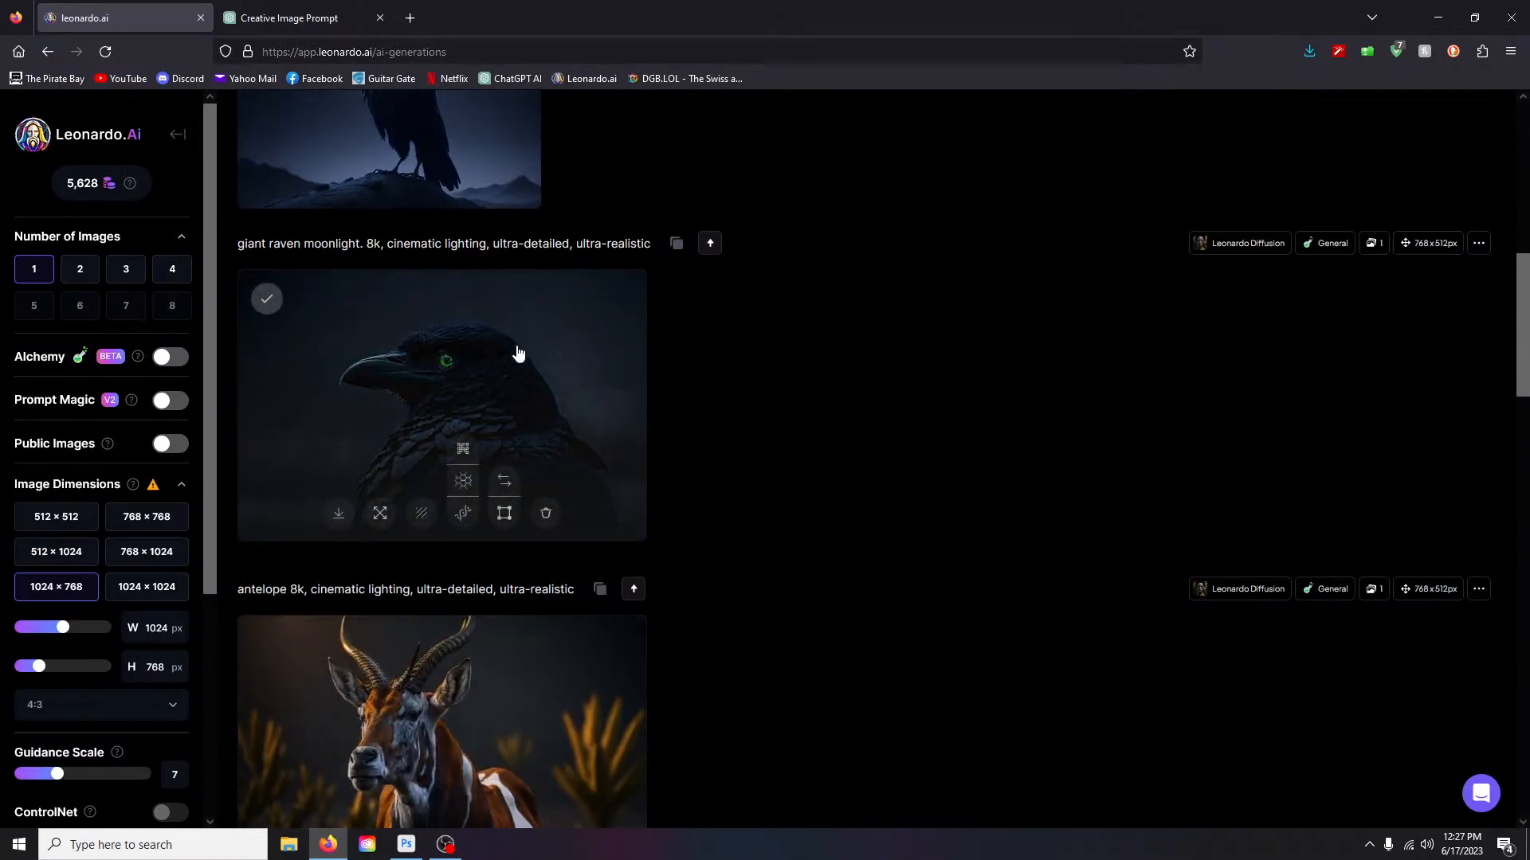
- Open the dark raven close-up, check its versions, and run Creative Upscale on it
click(439, 328)
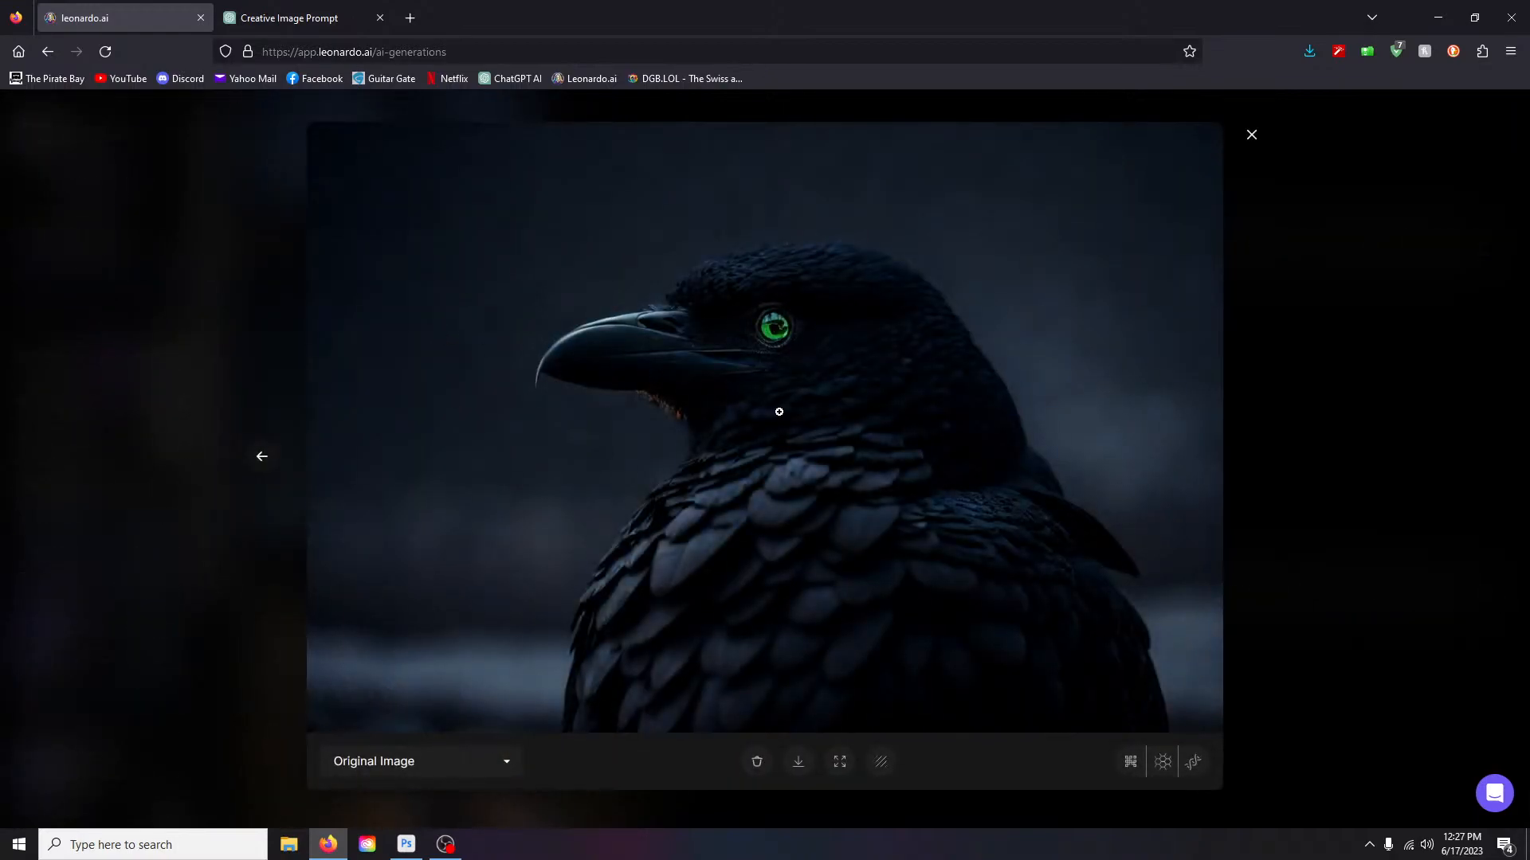
click(509, 763)
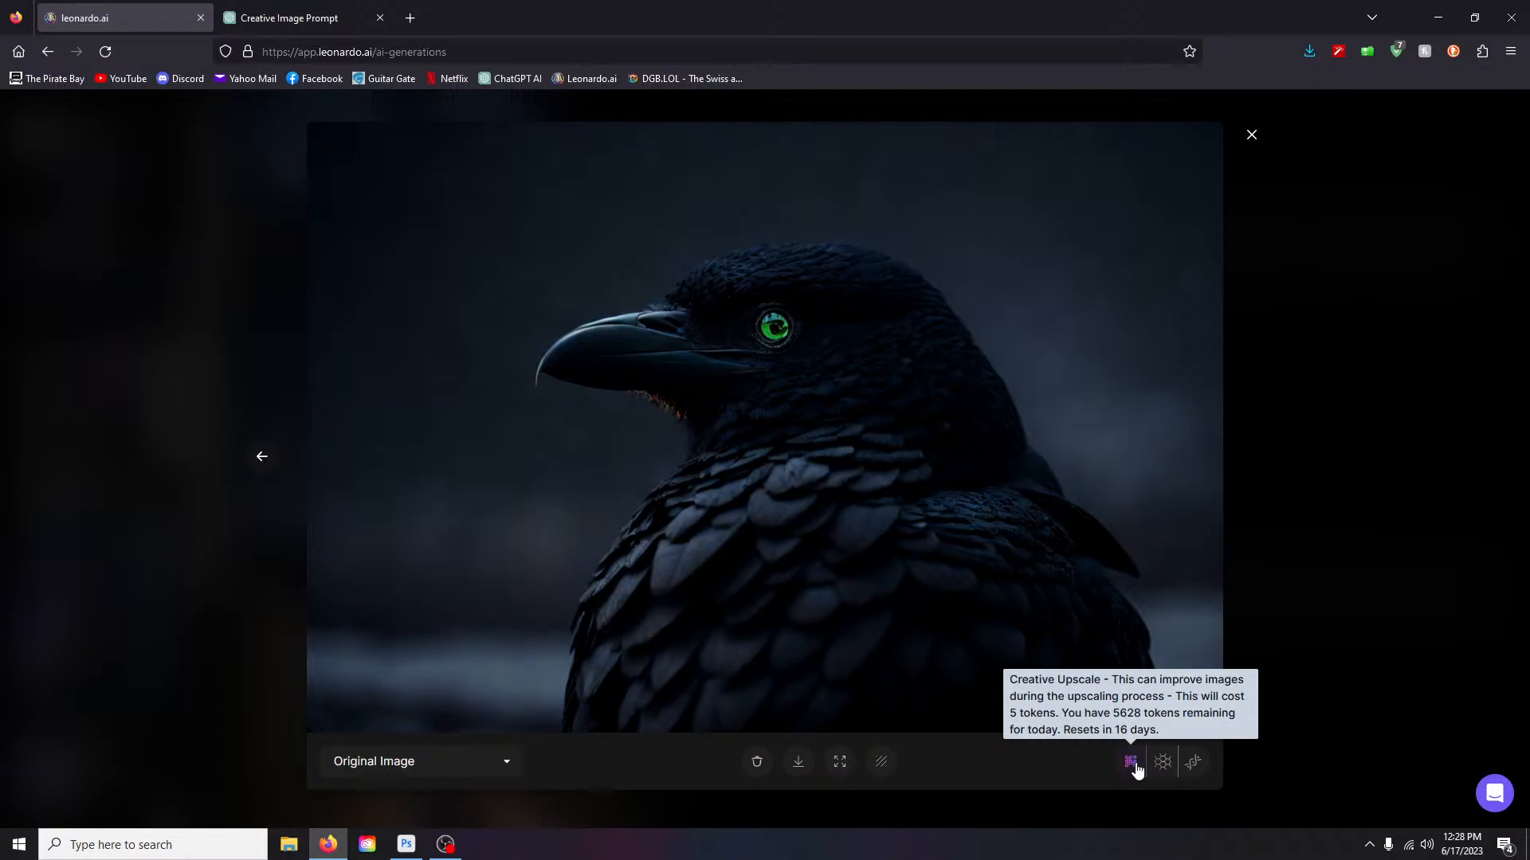
click(1131, 763)
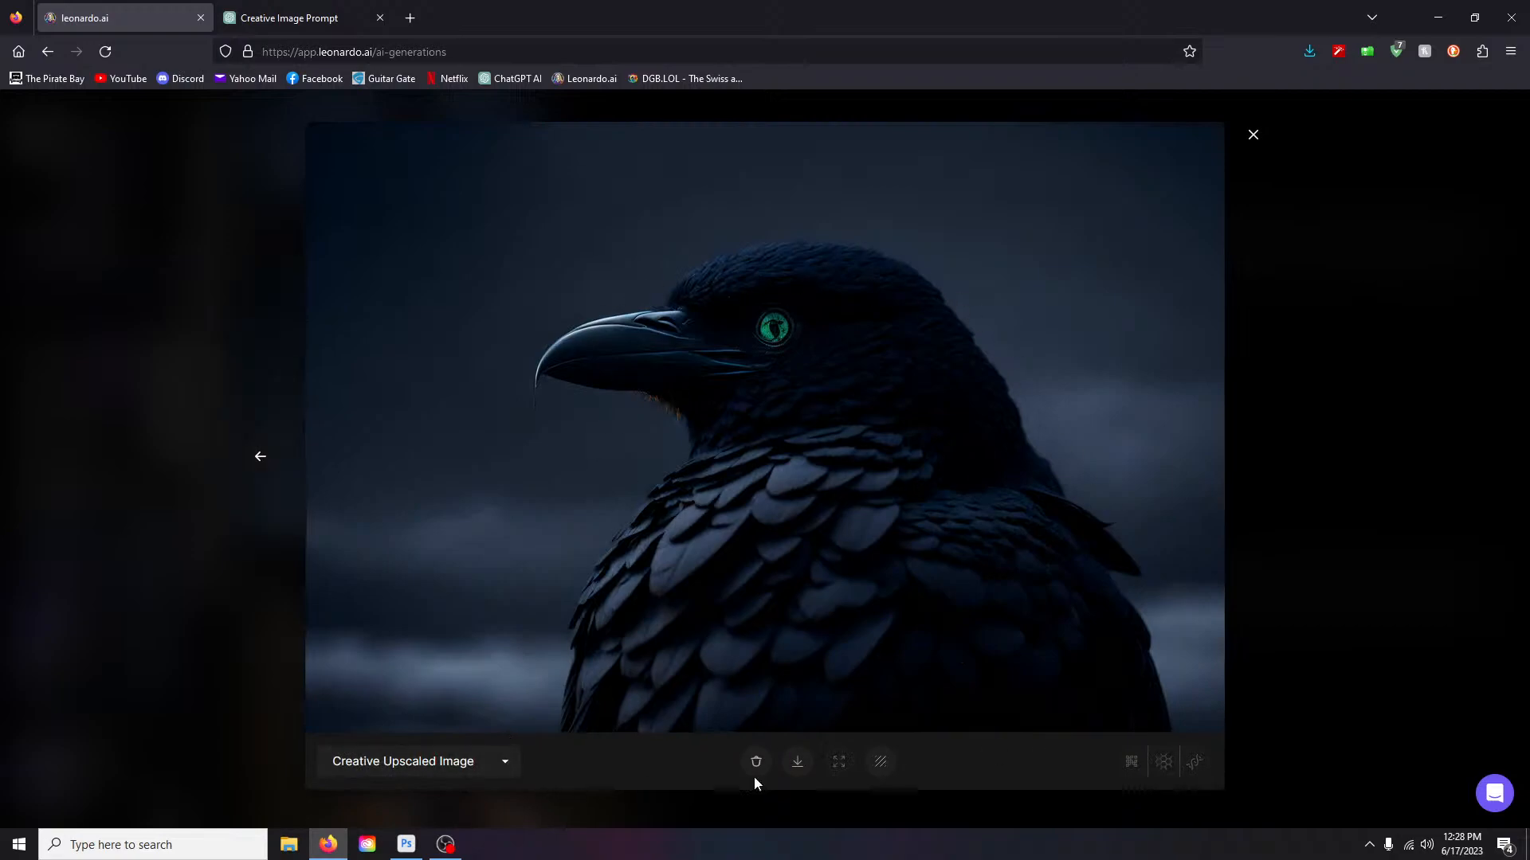
- From the Original version, run Alchemy Smooth Upscale and view the Alchemy Smooth Upscaled Image
click(492, 763)
click(376, 708)
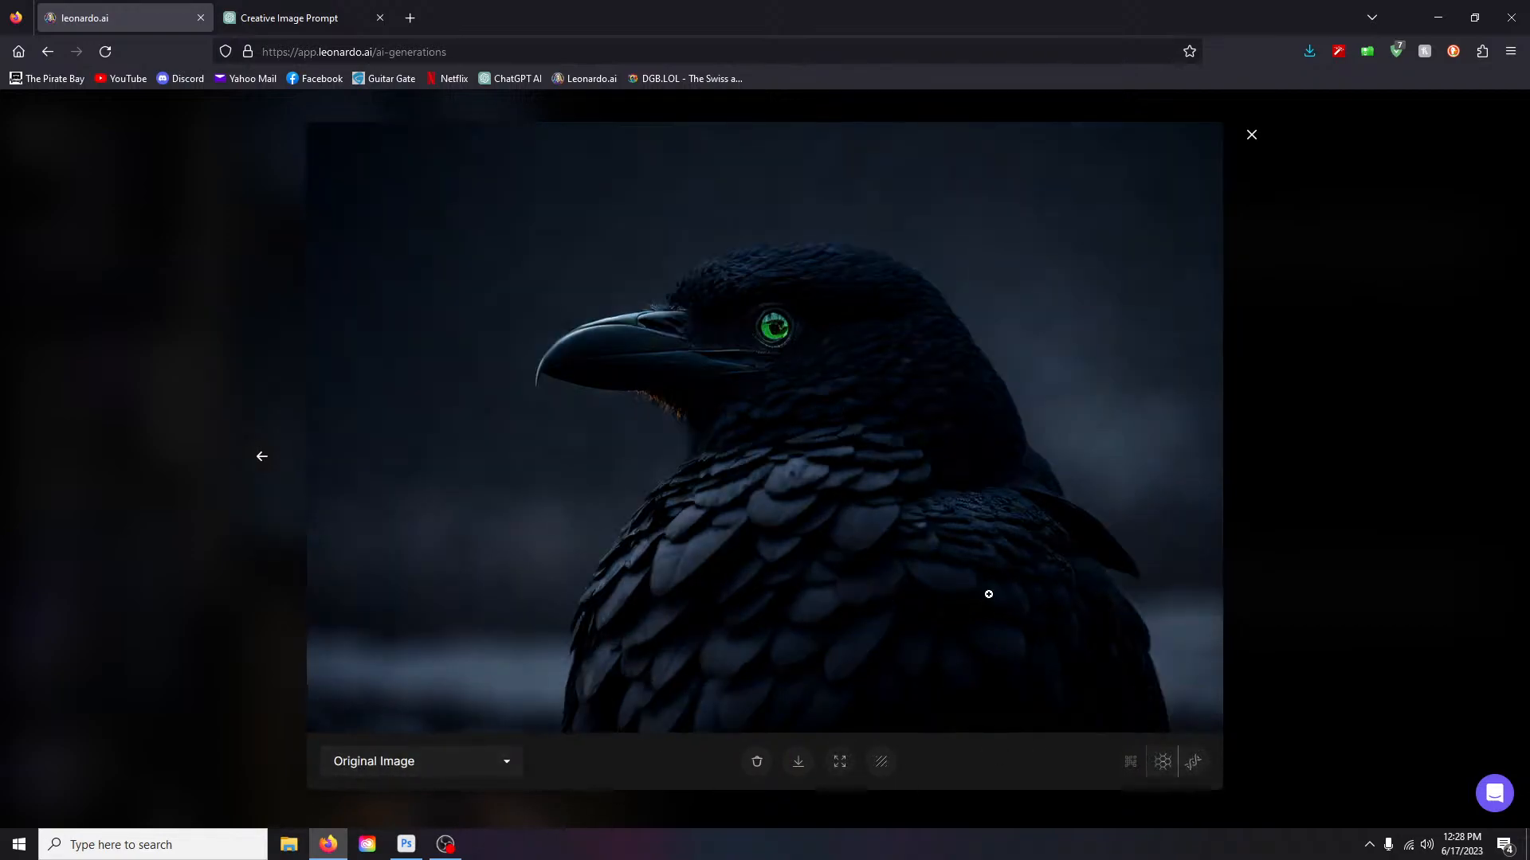
click(1163, 763)
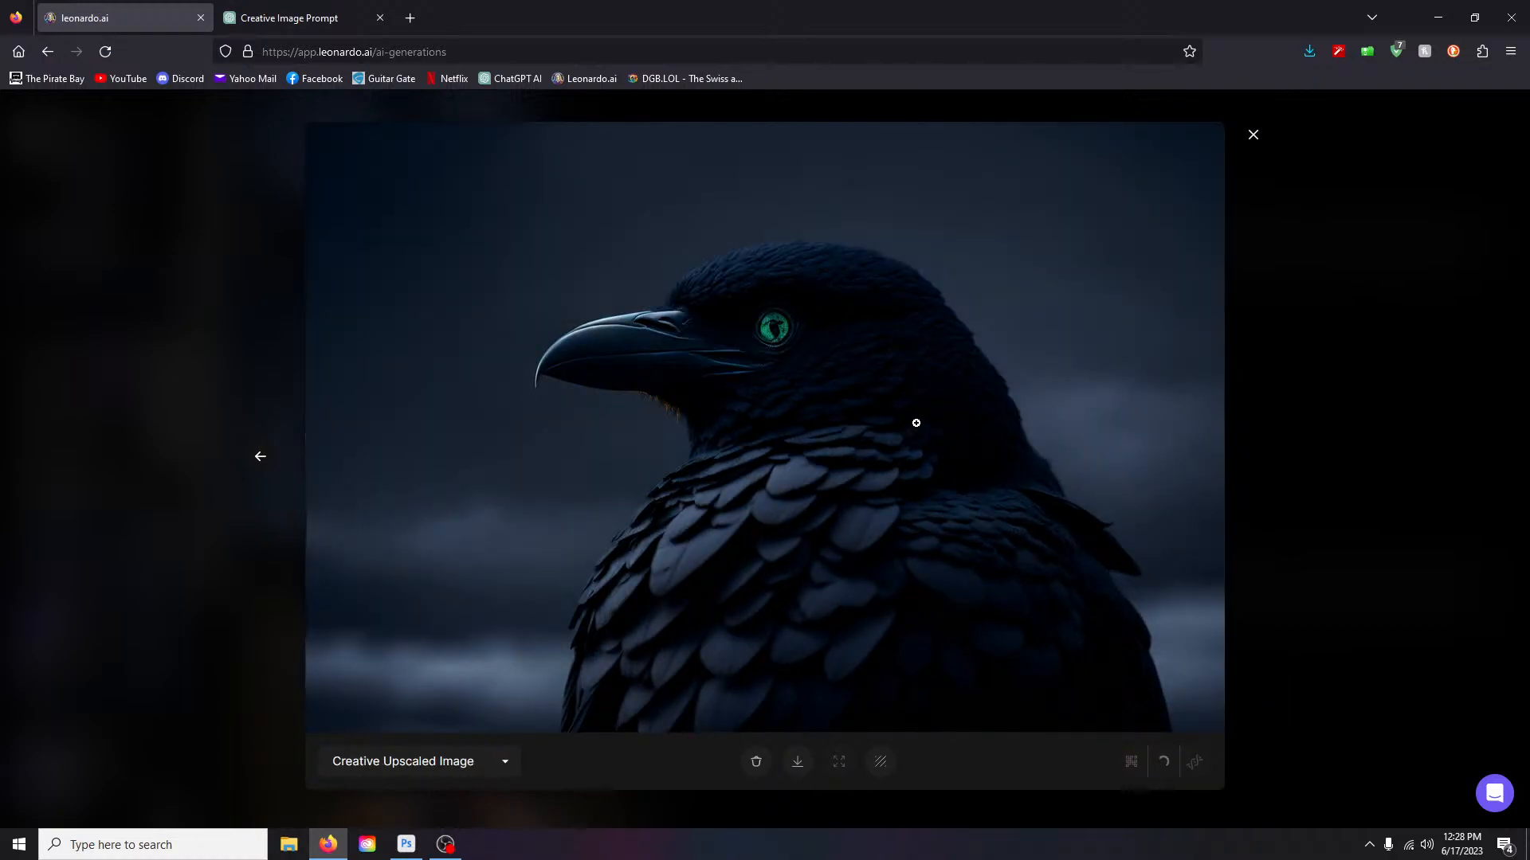
click(503, 765)
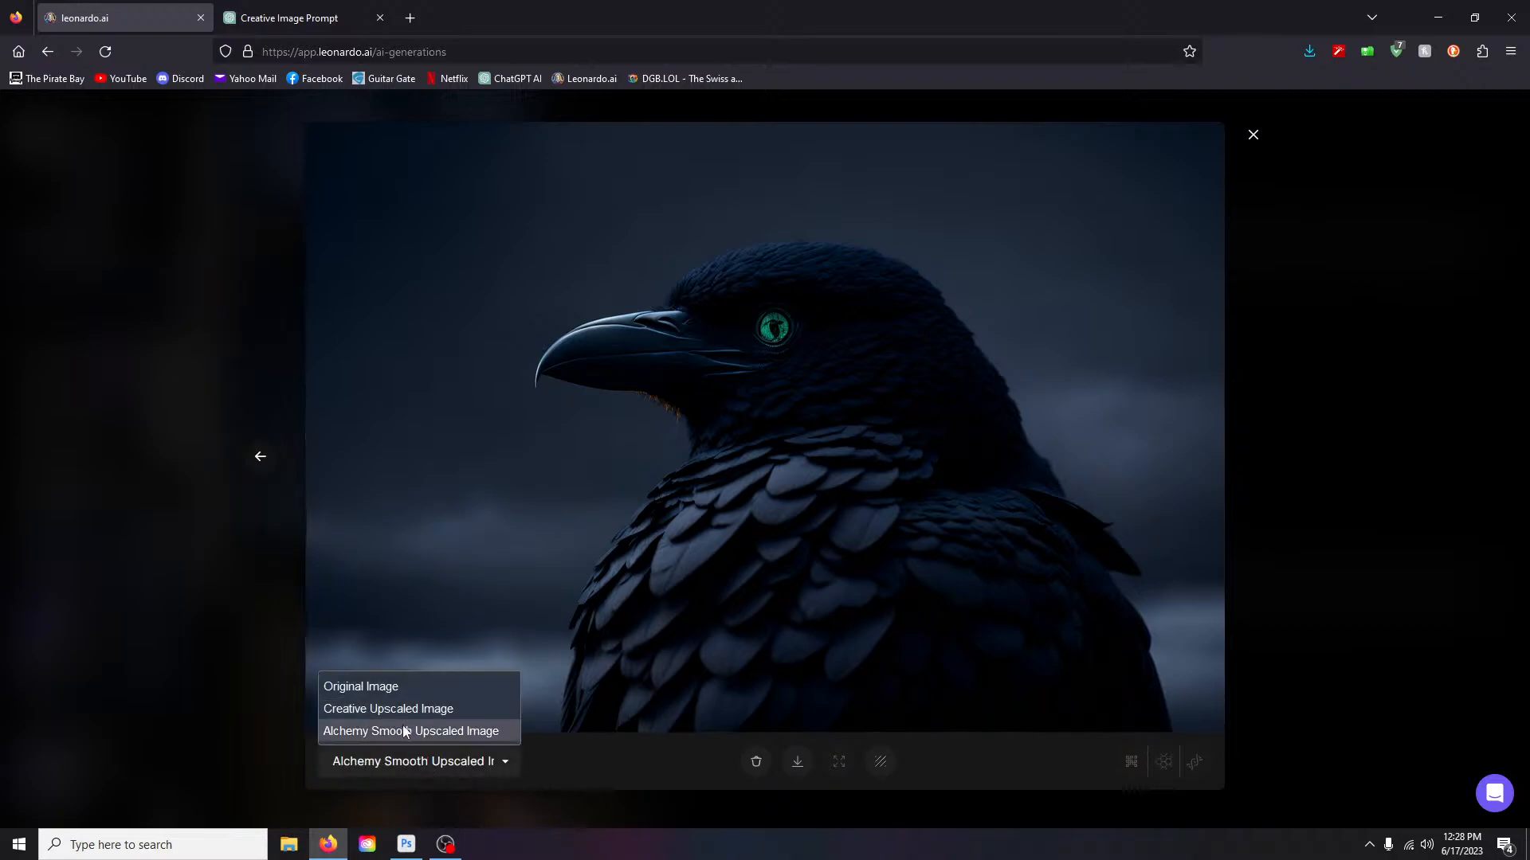
click(372, 729)
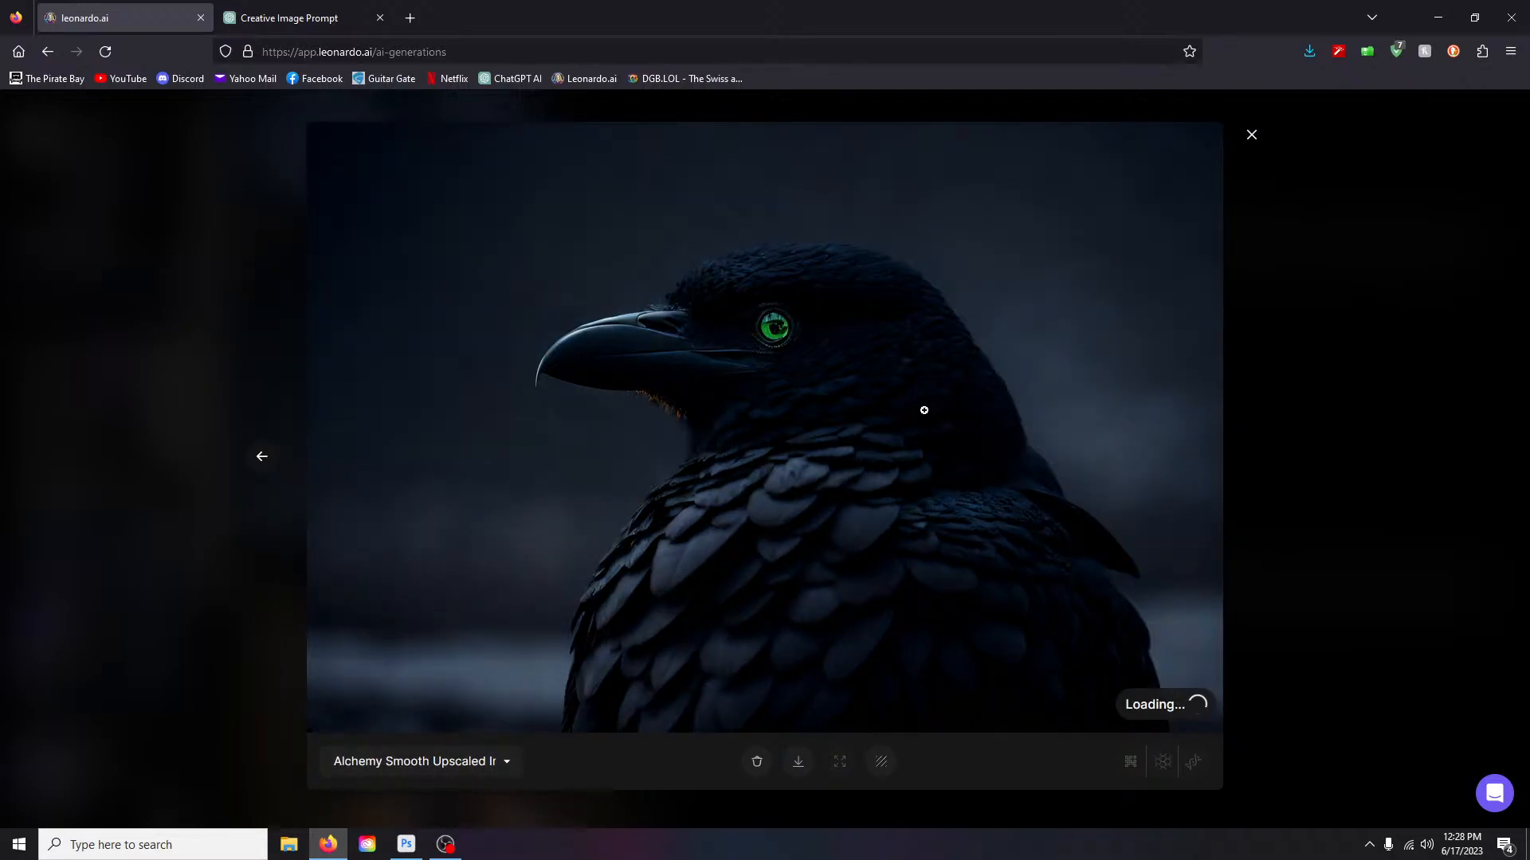
- Compare the Original, Creative Upscaled and Alchemy Smooth Upscaled versions, ending on Original
click(467, 762)
click(408, 685)
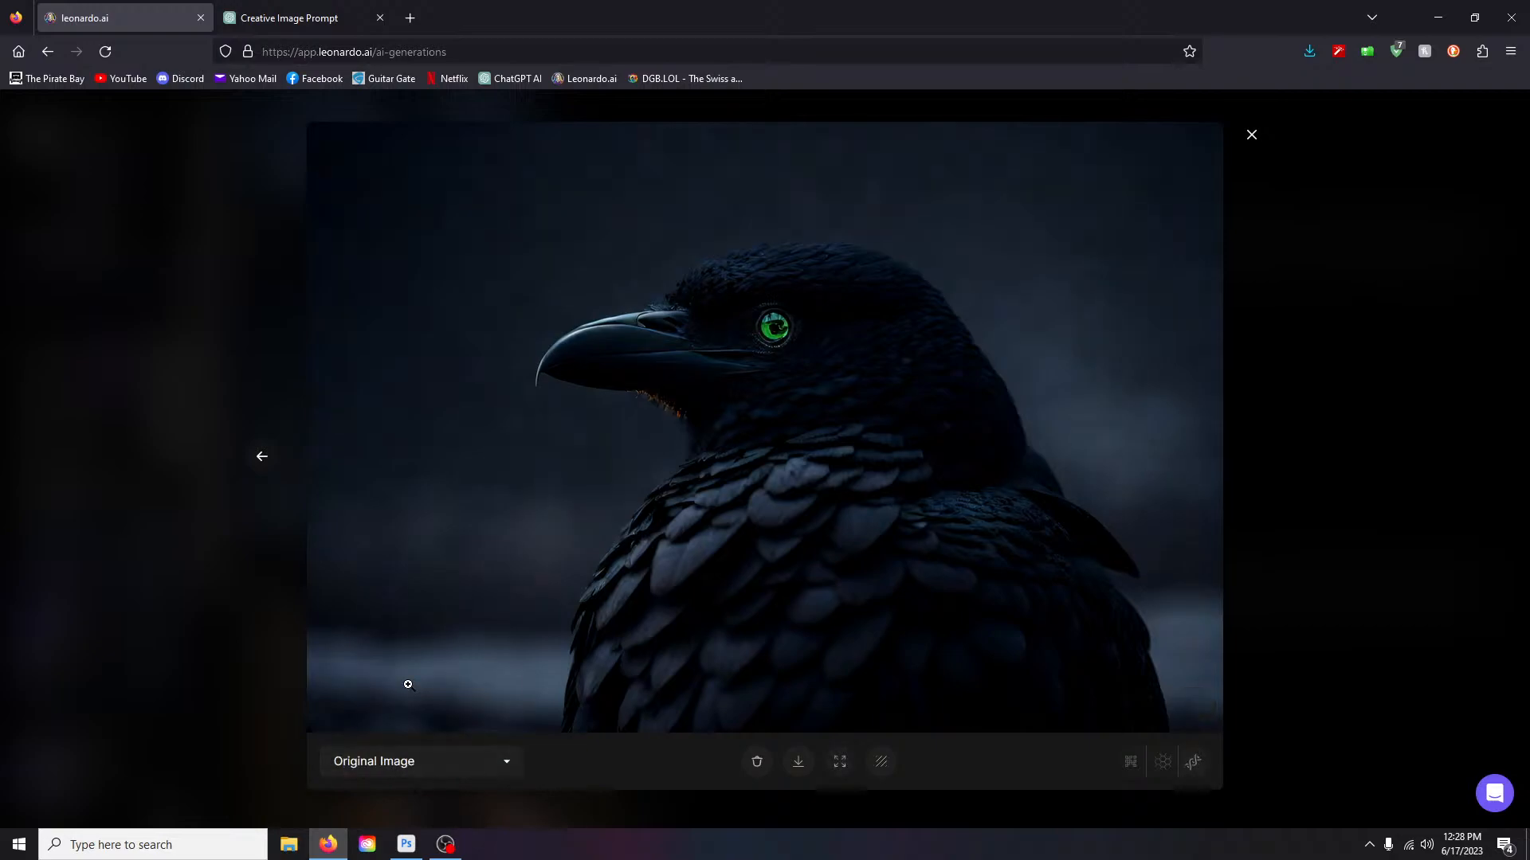
click(481, 769)
click(443, 710)
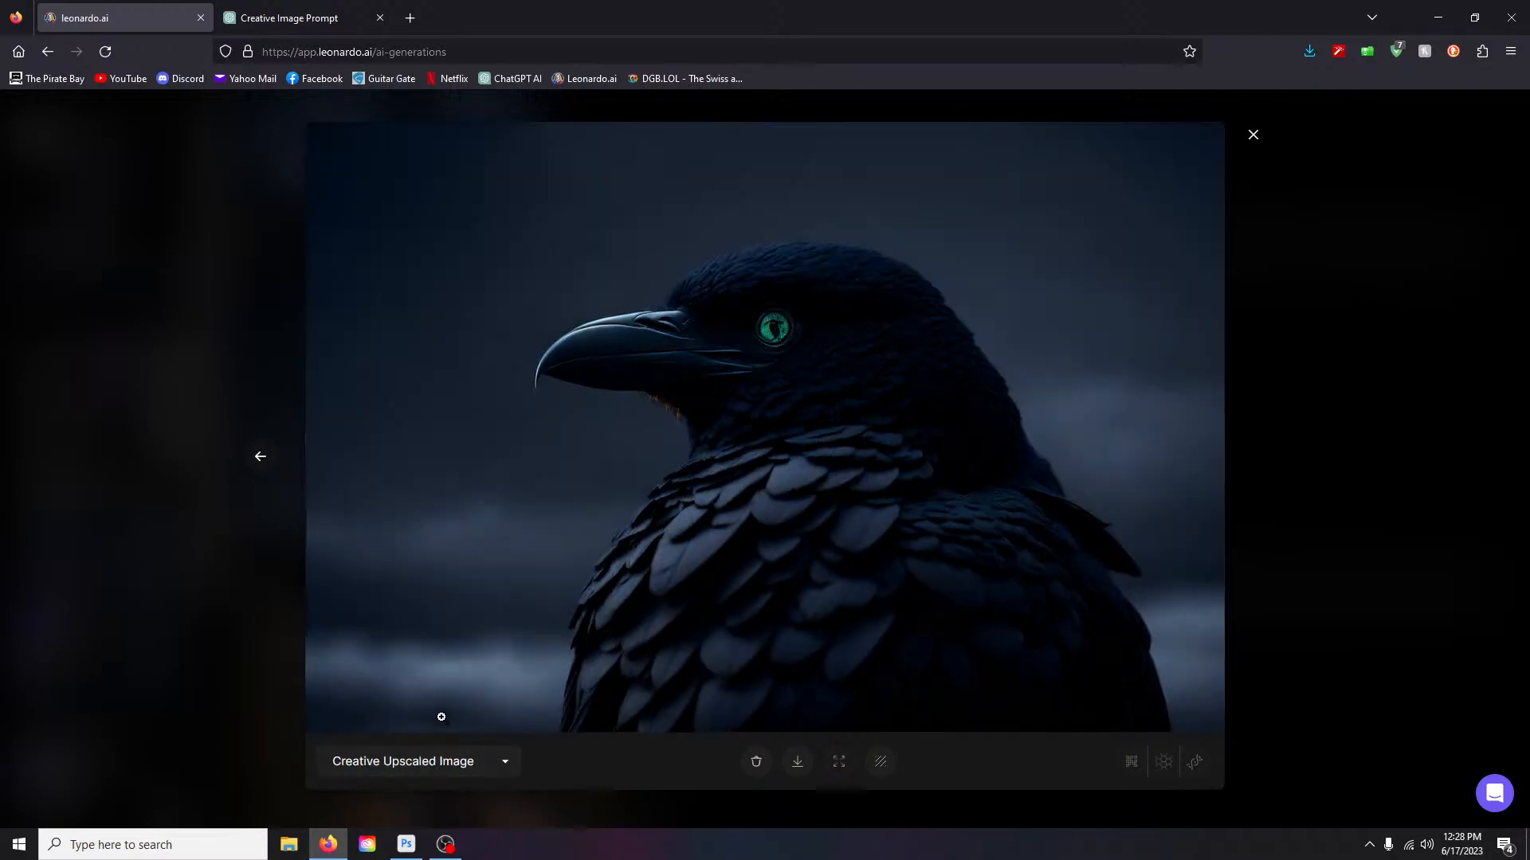
click(484, 766)
click(419, 682)
click(483, 761)
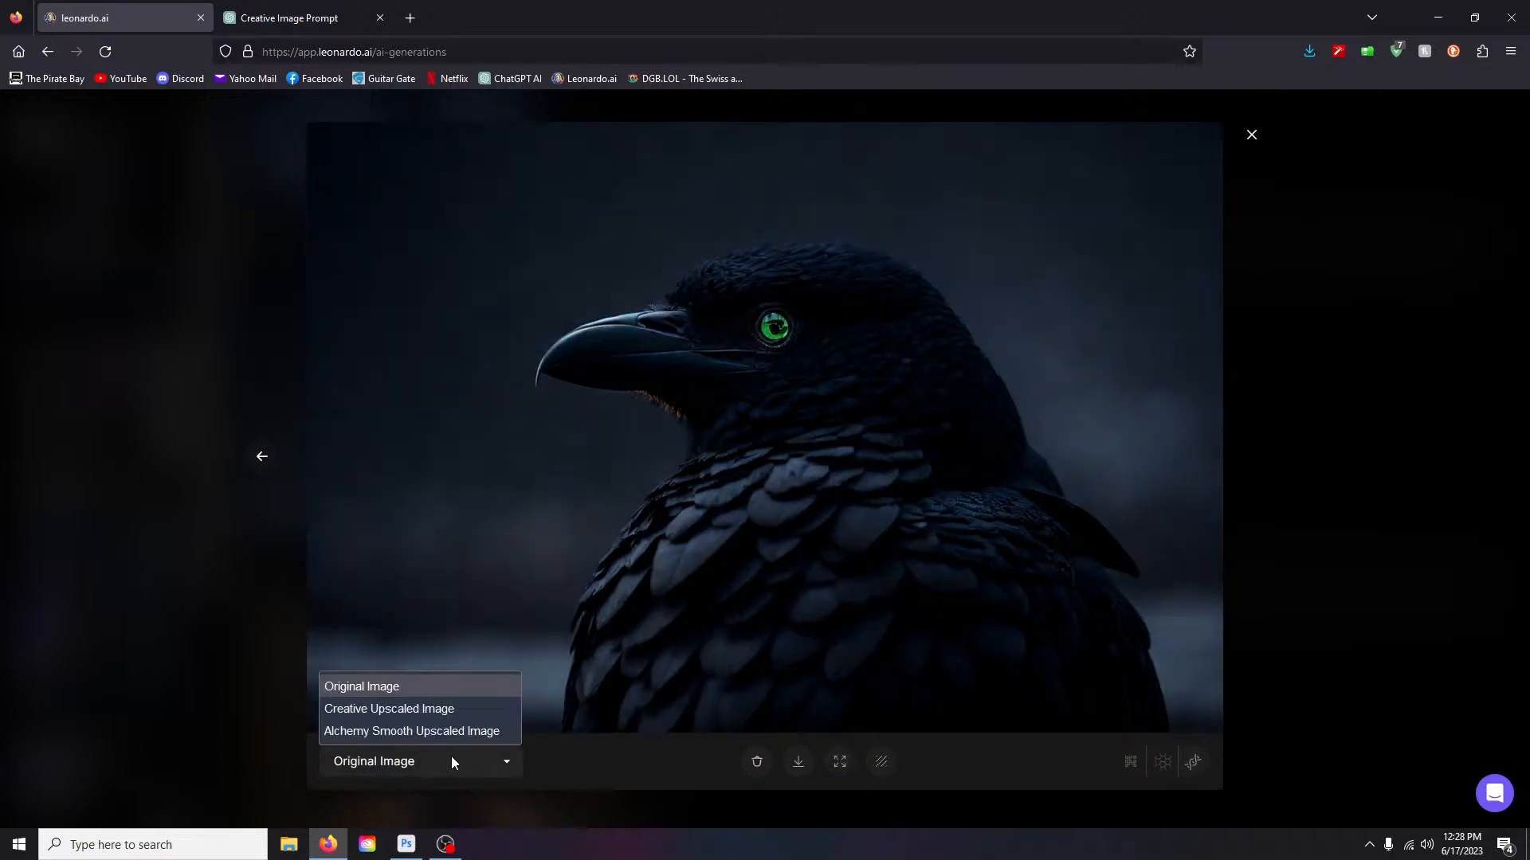
click(418, 730)
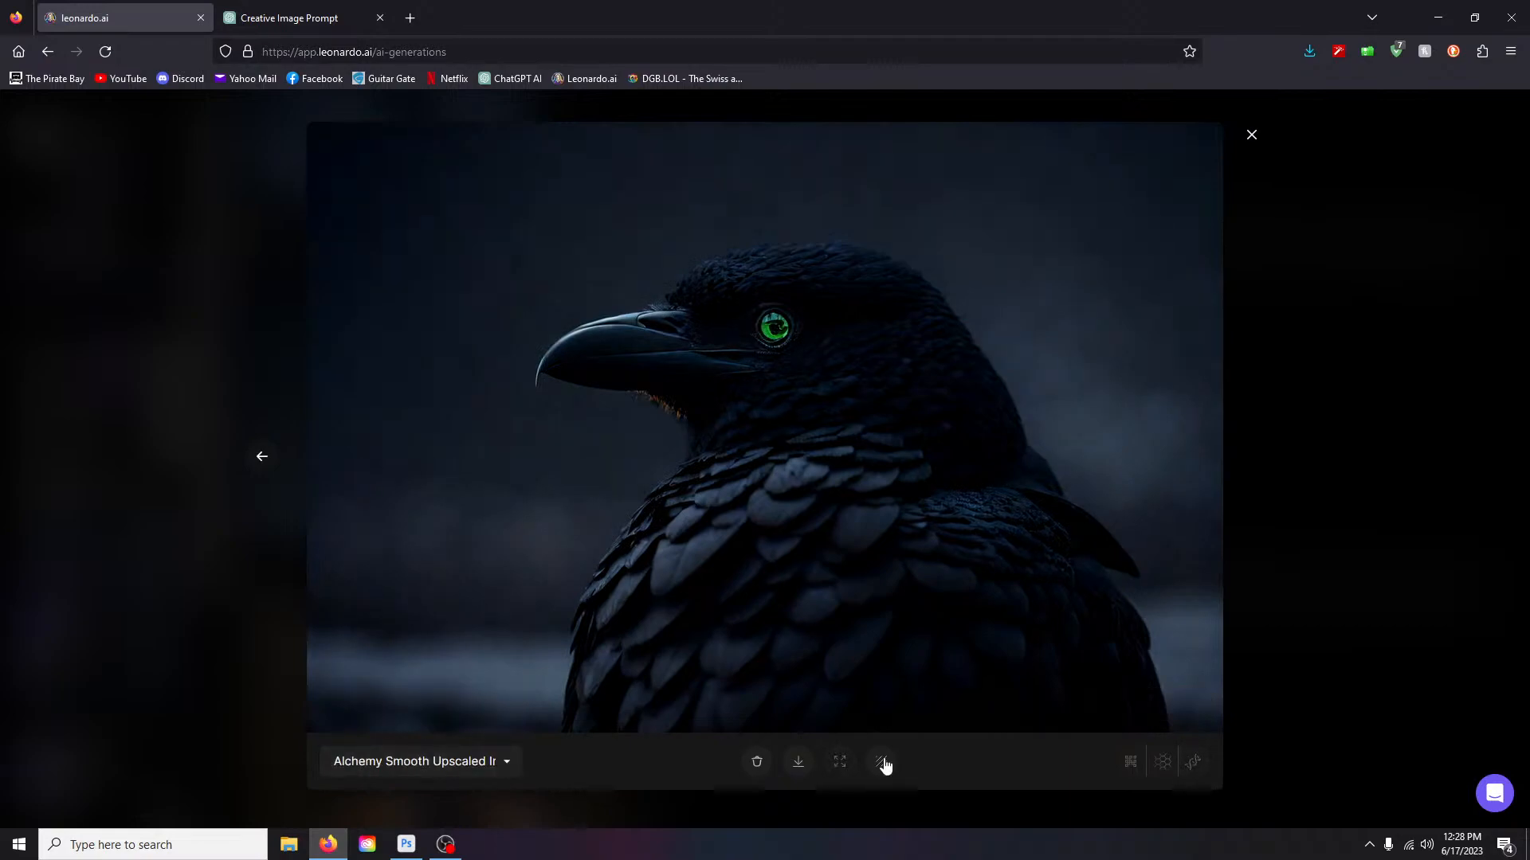
click(465, 763)
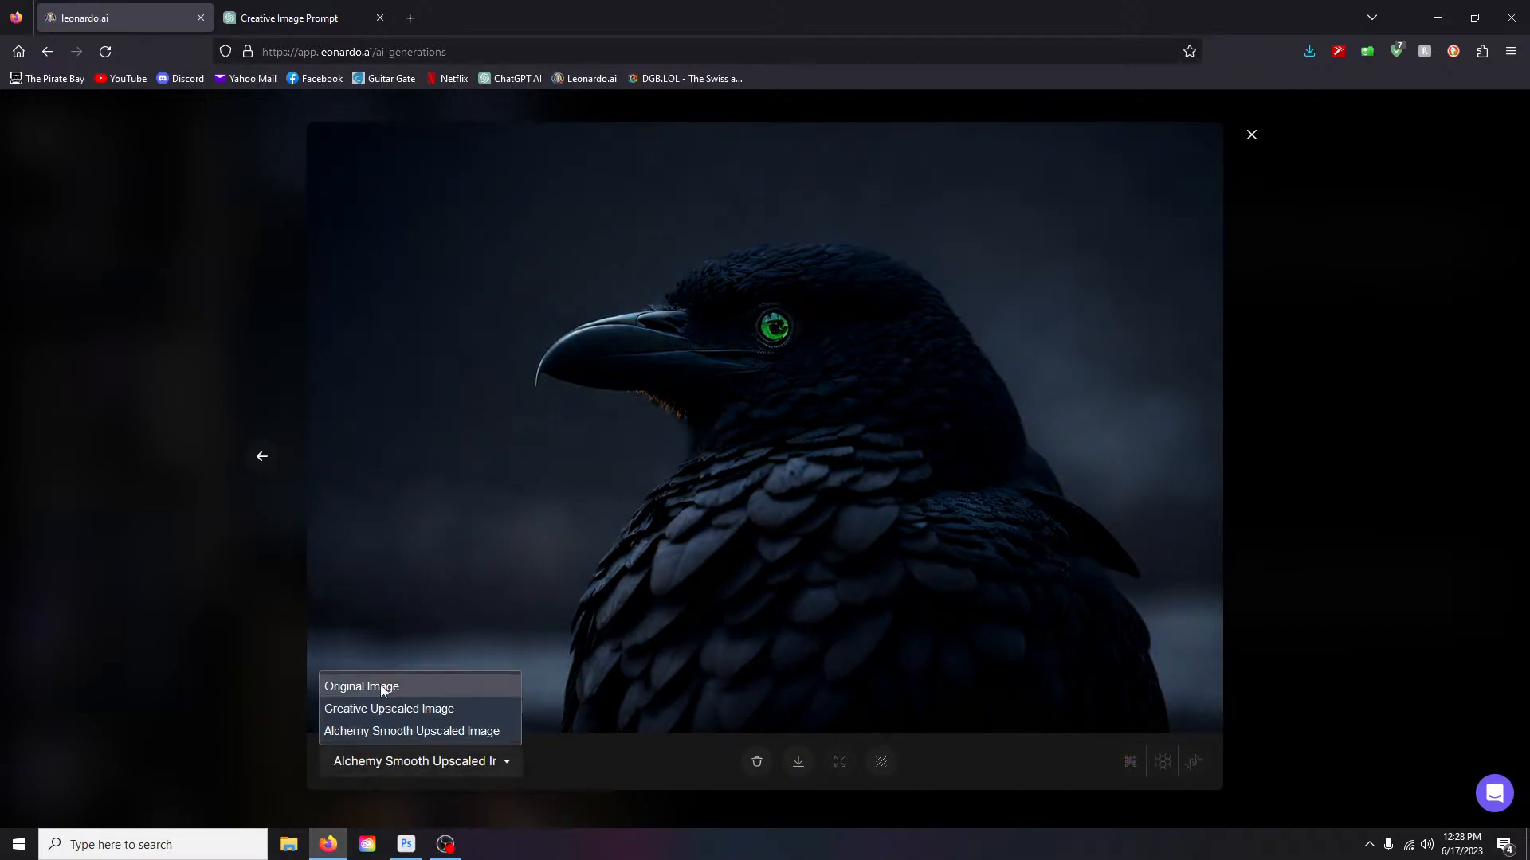
click(382, 690)
- Run Alchemy Crisp Upscale on the raven and zoom in to inspect the result
click(1196, 764)
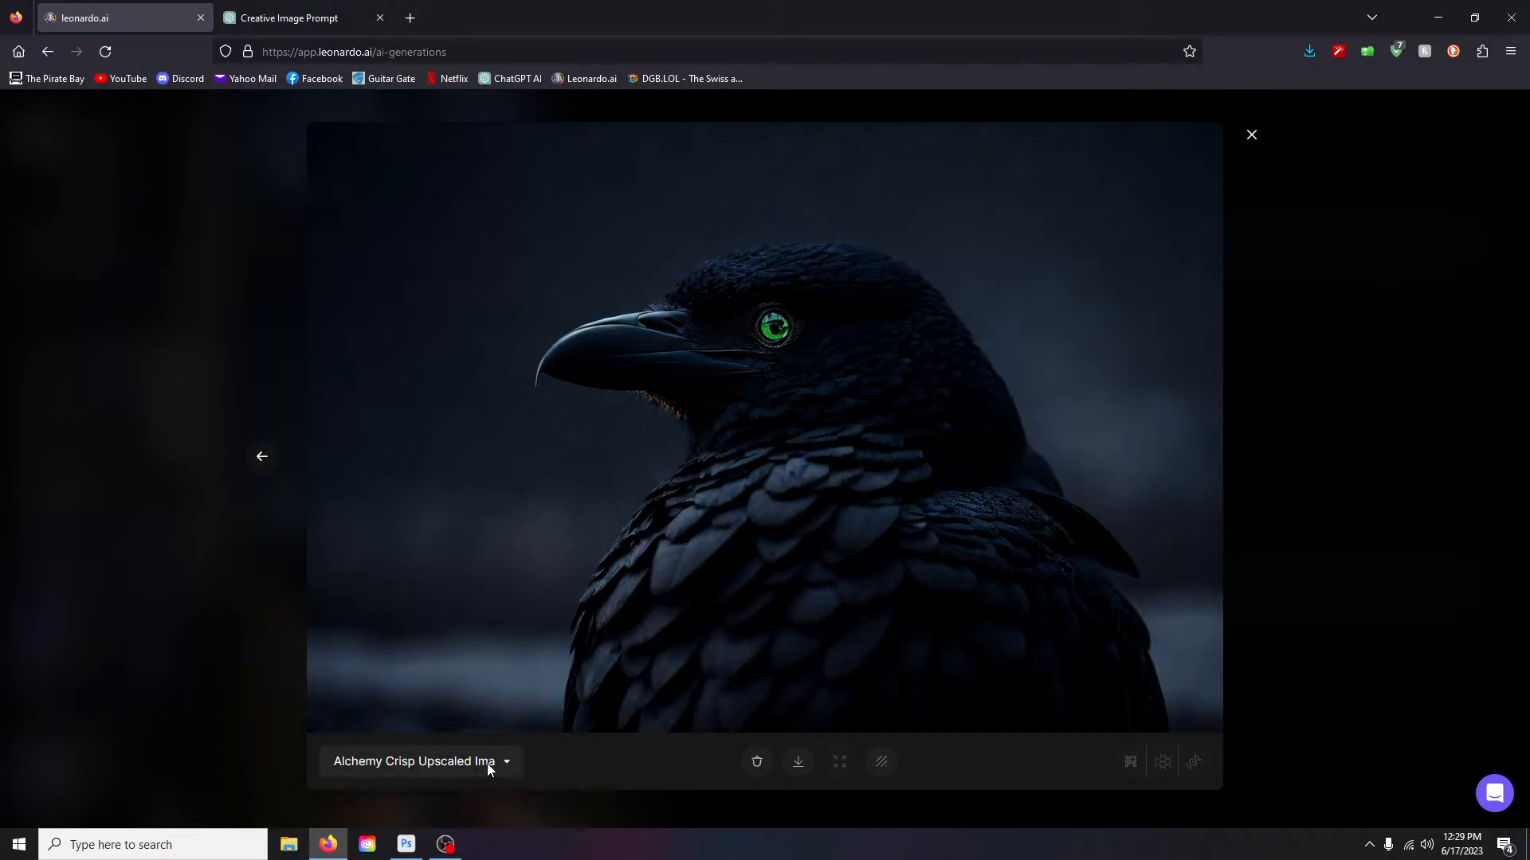
click(620, 561)
scroll(808, 608, down, 2)
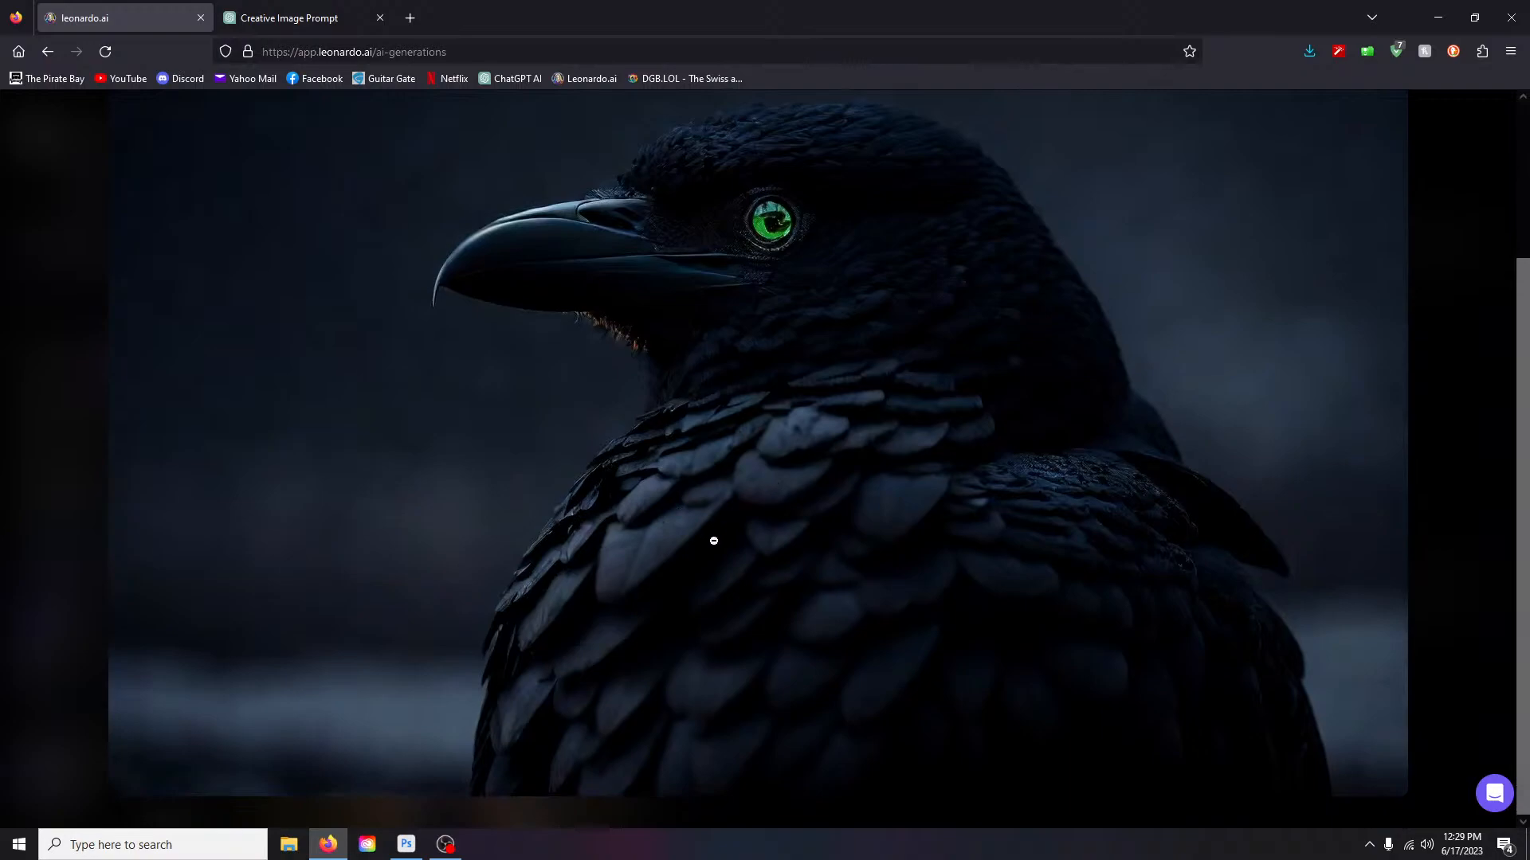
scroll(844, 418, up, 2)
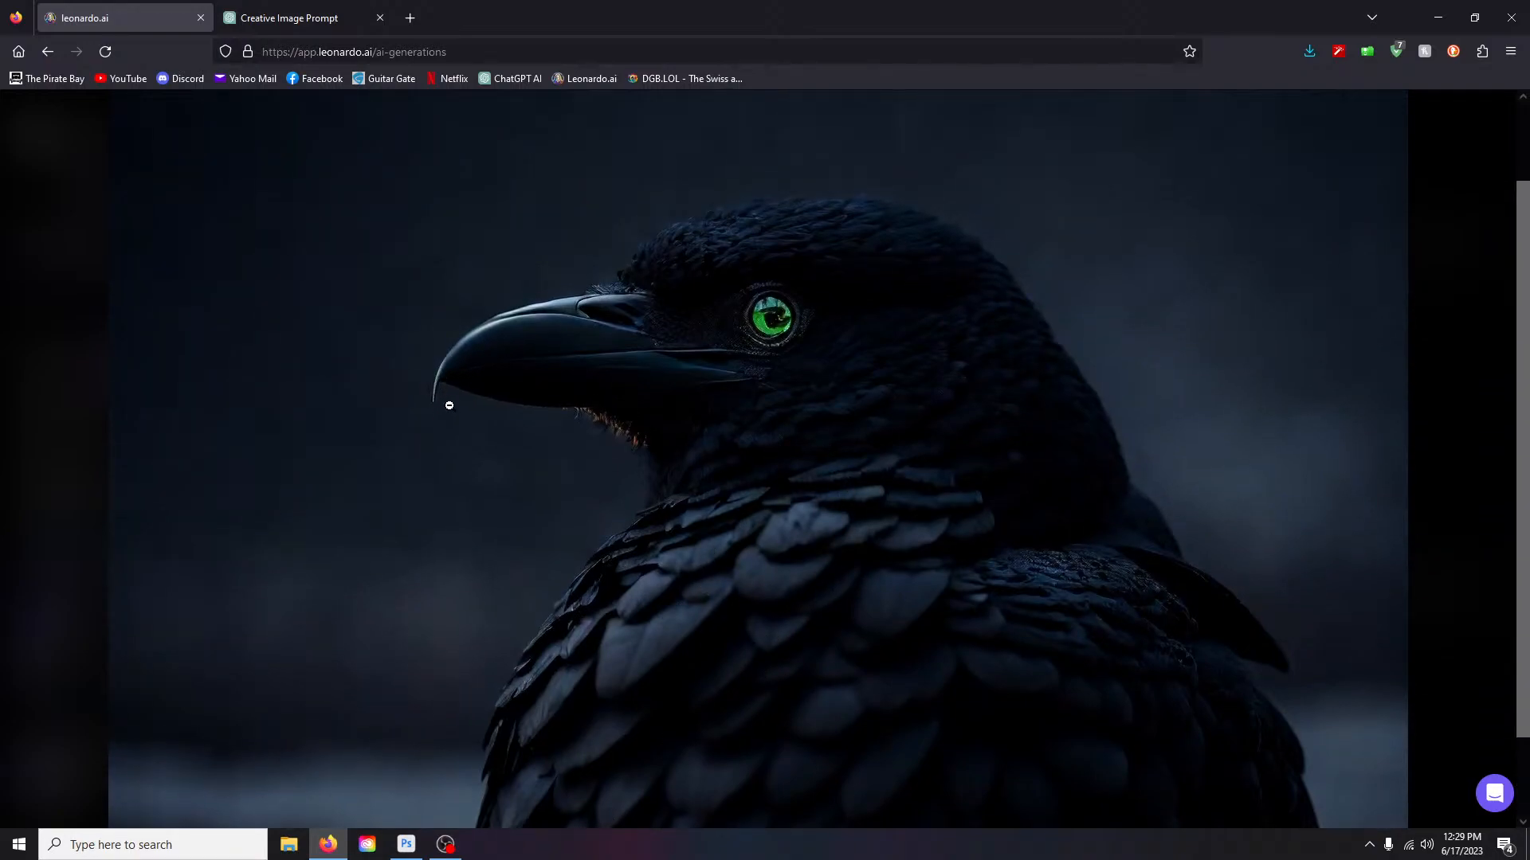
scroll(710, 490, down, 2)
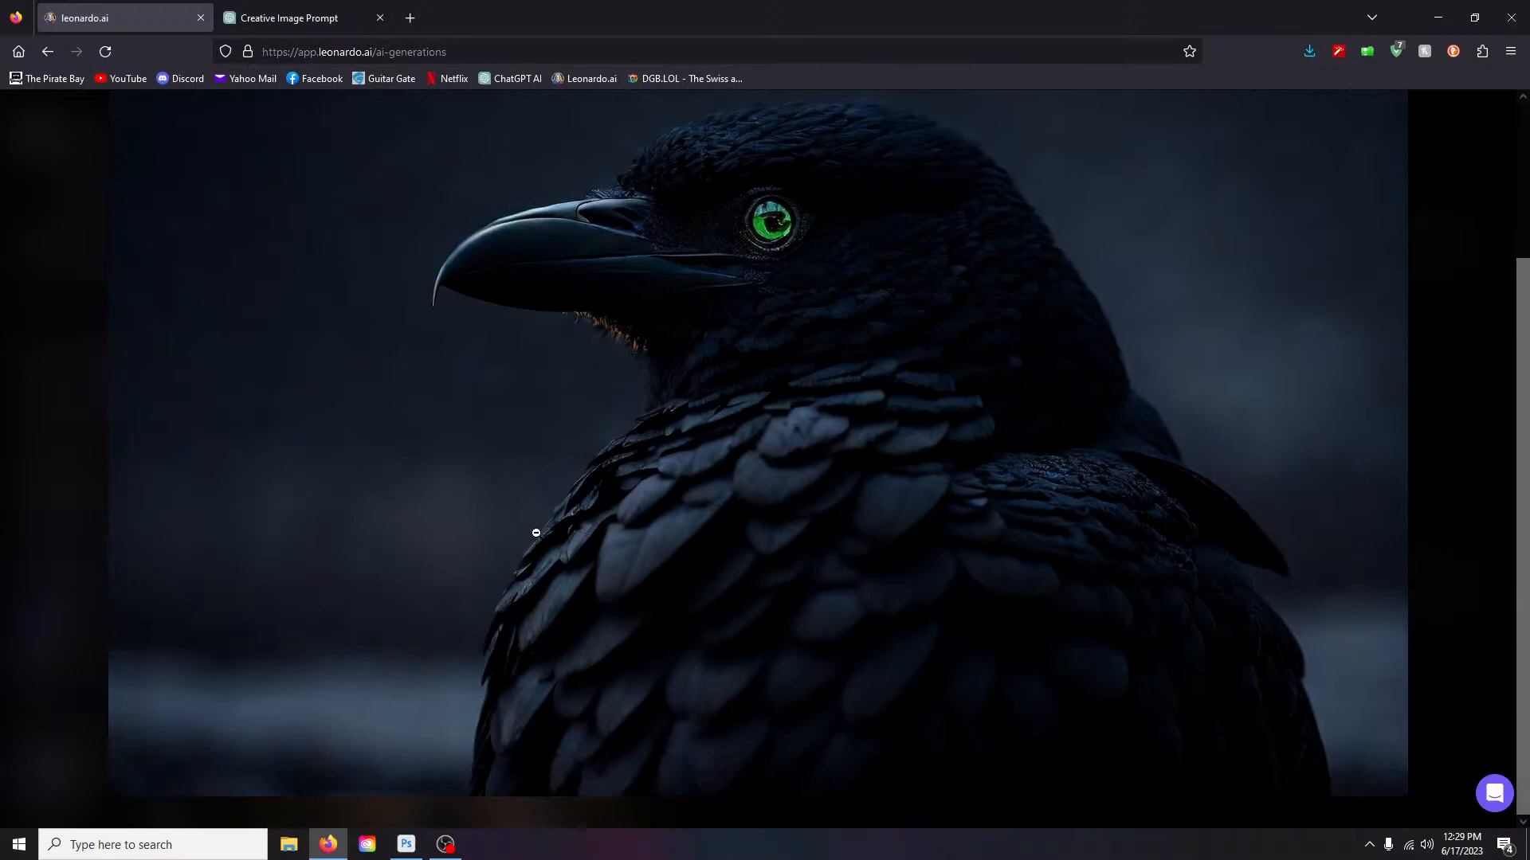
click(647, 463)
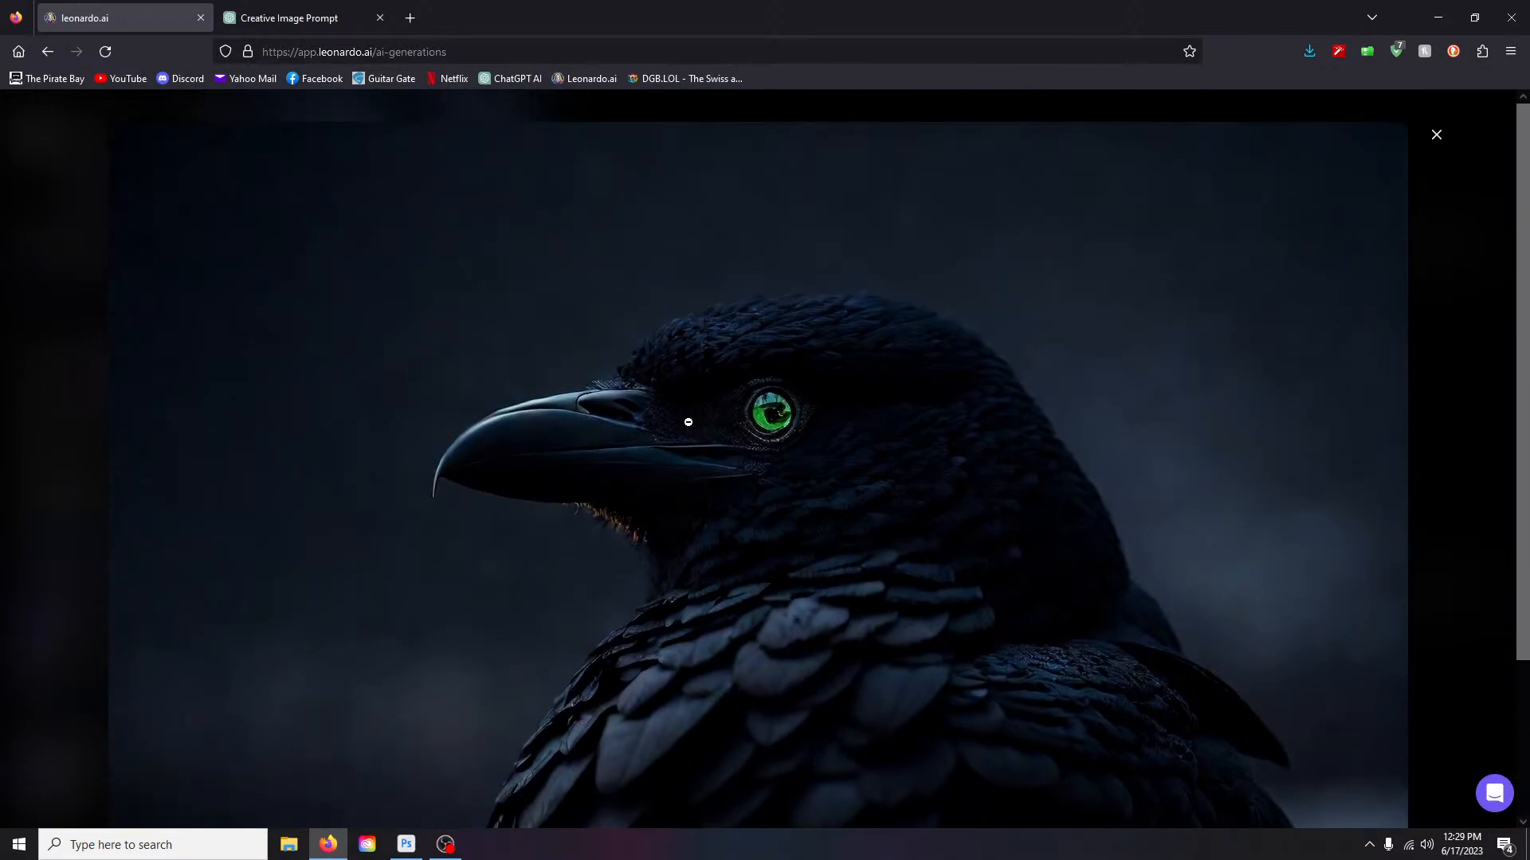
click(877, 493)
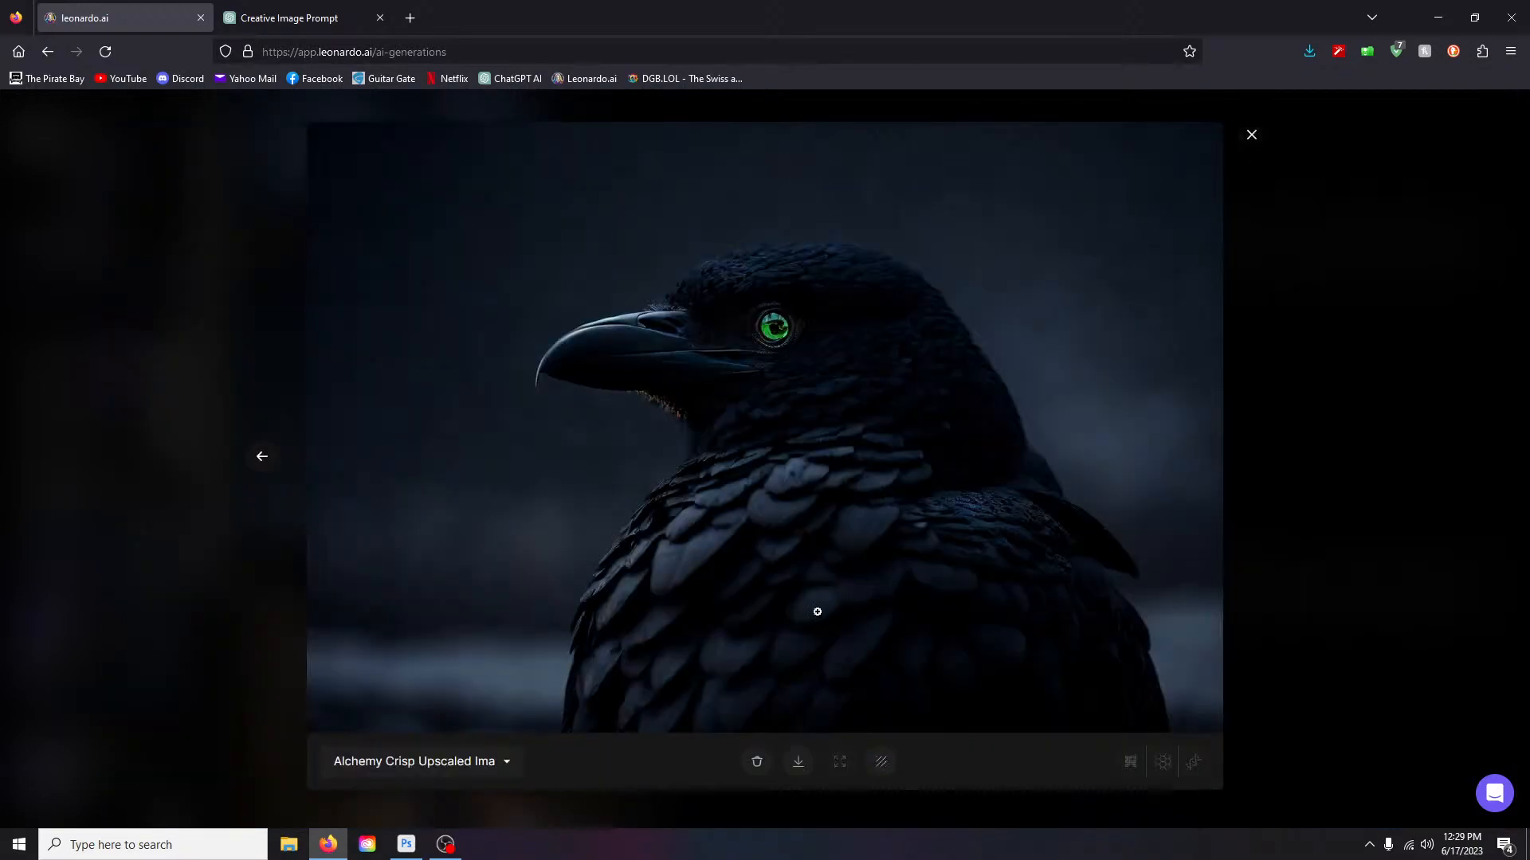
- Toggle between the Original and Alchemy Crisp Upscaled versions to compare them
click(505, 762)
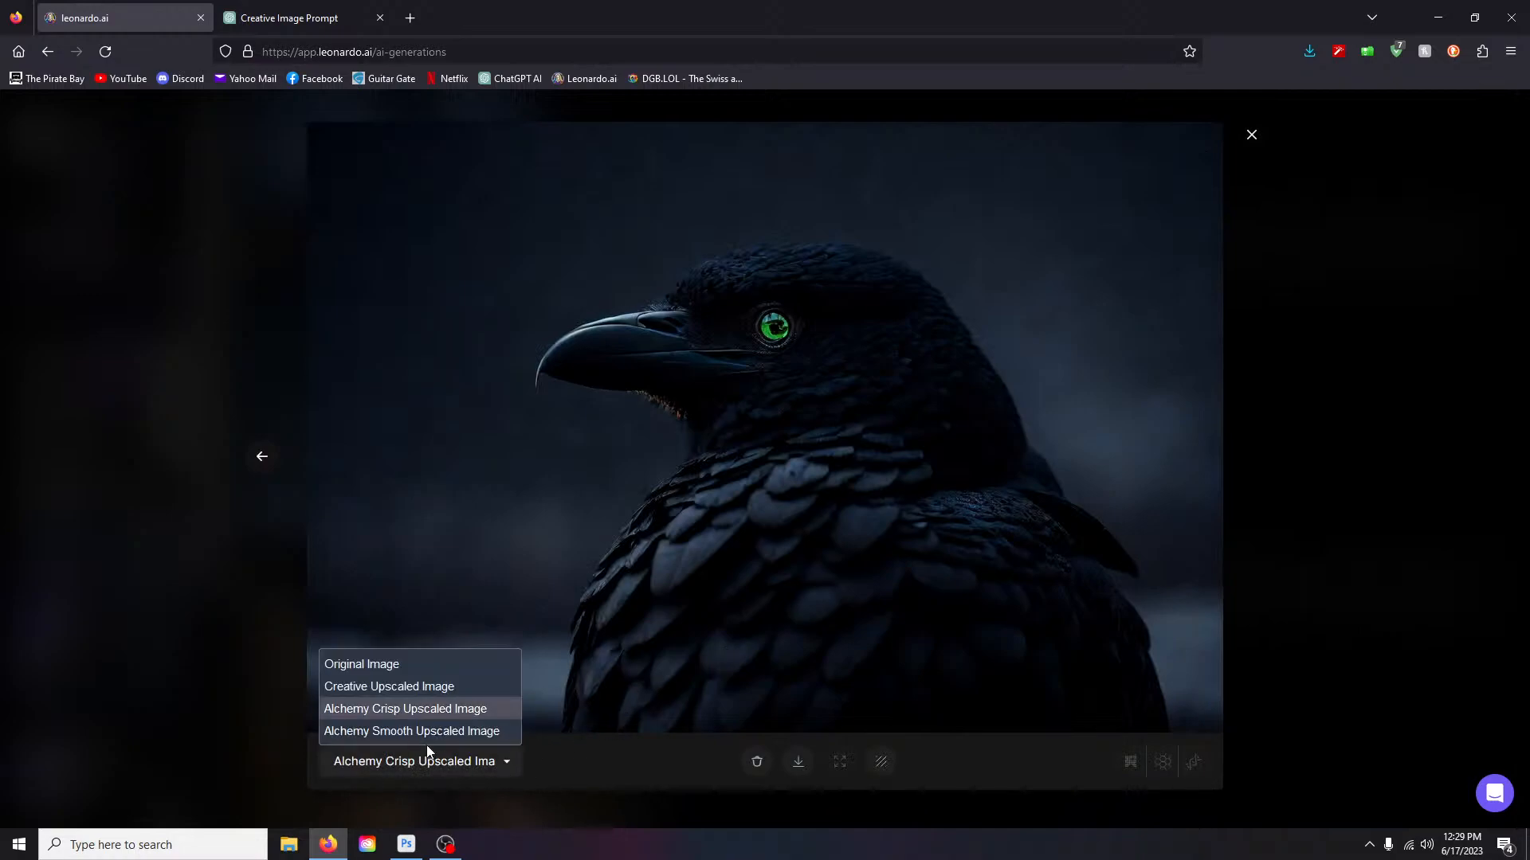
click(372, 663)
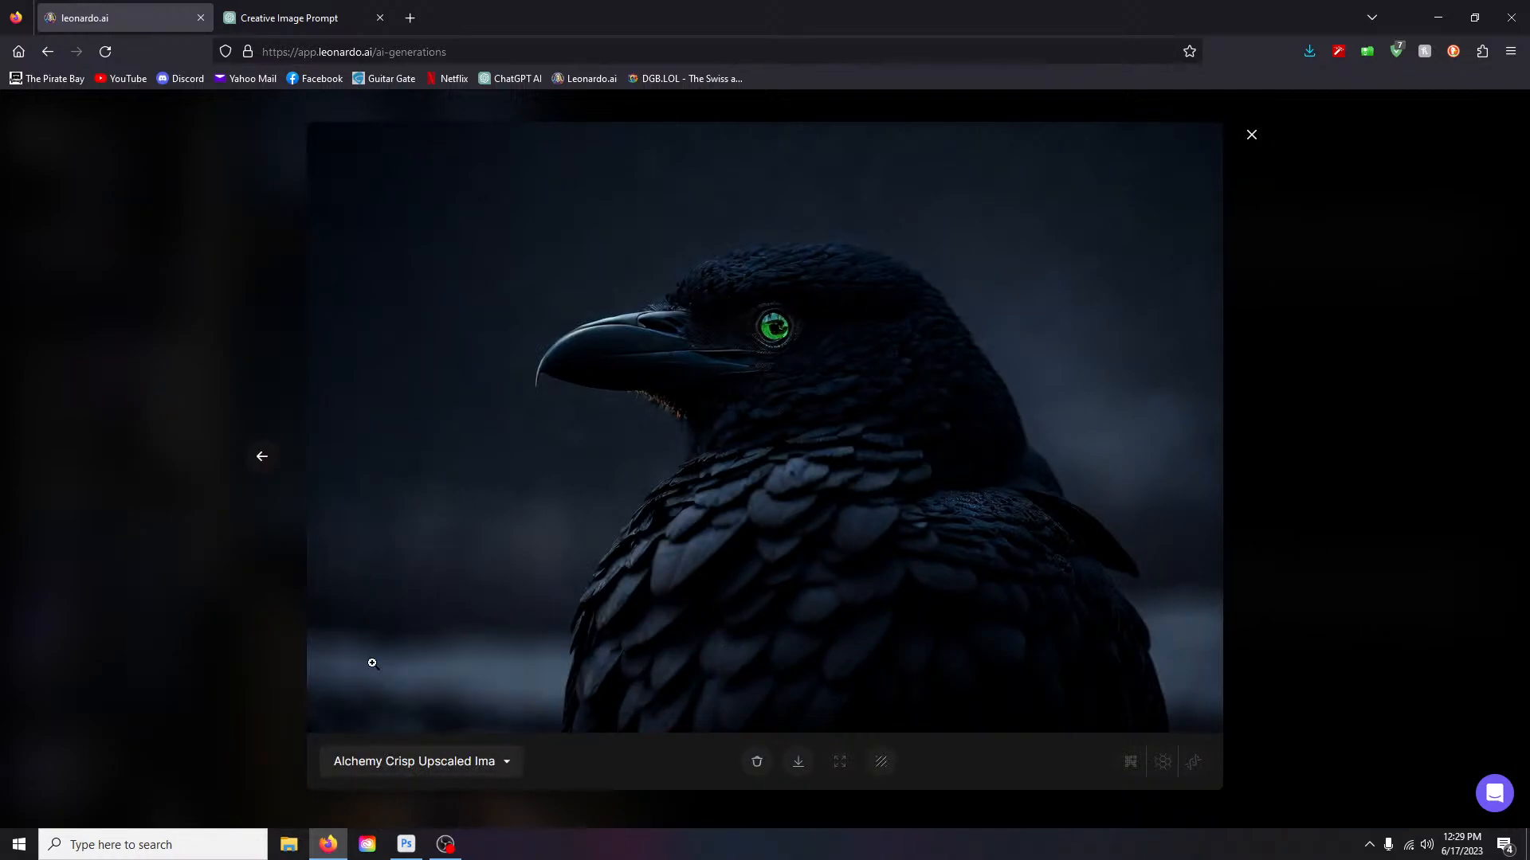
click(454, 760)
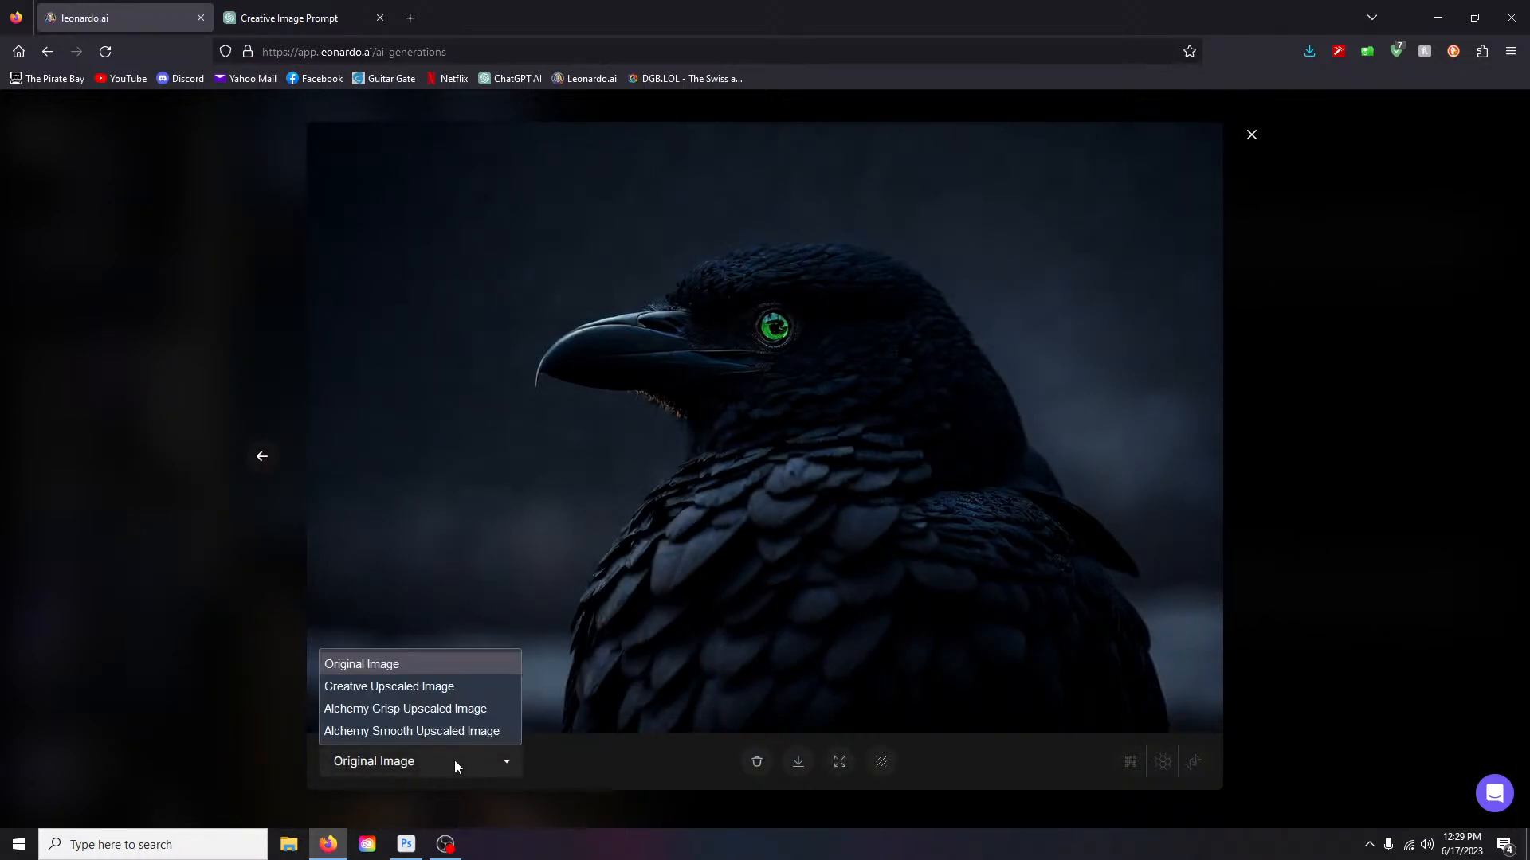
click(413, 709)
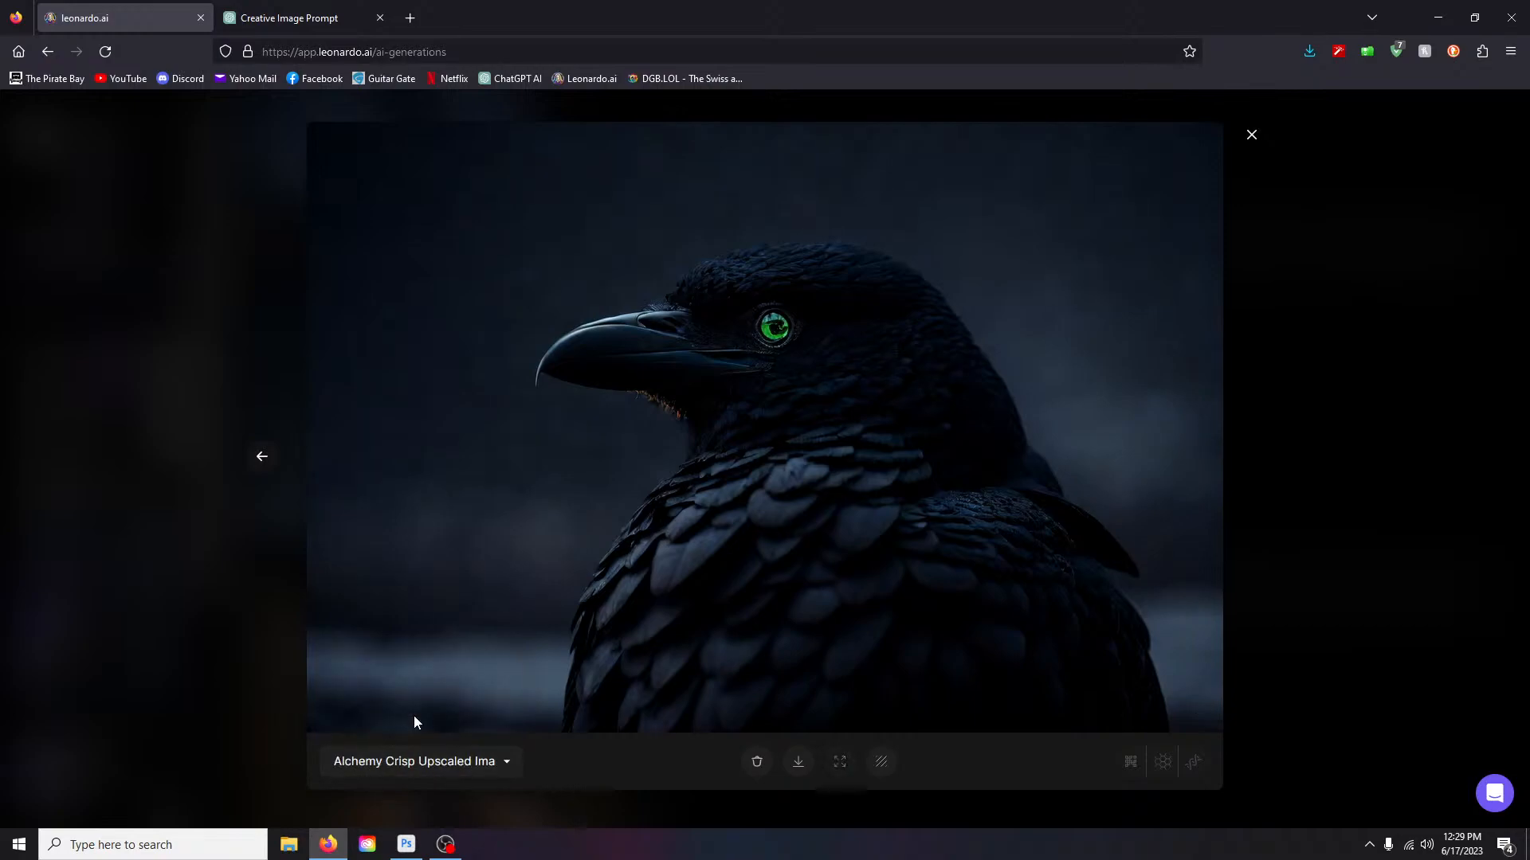
click(499, 762)
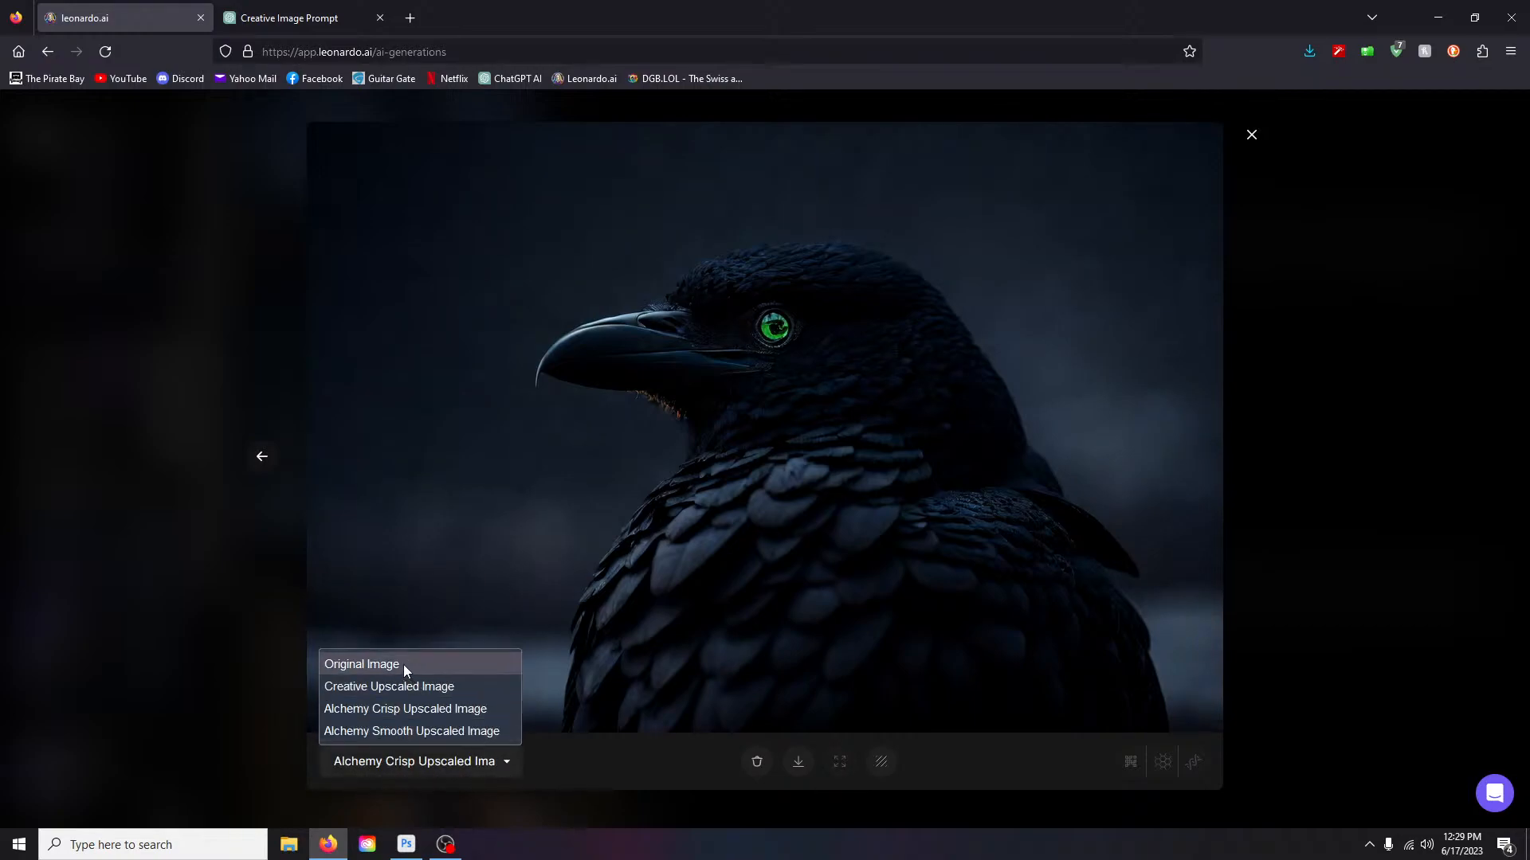
click(403, 665)
click(508, 764)
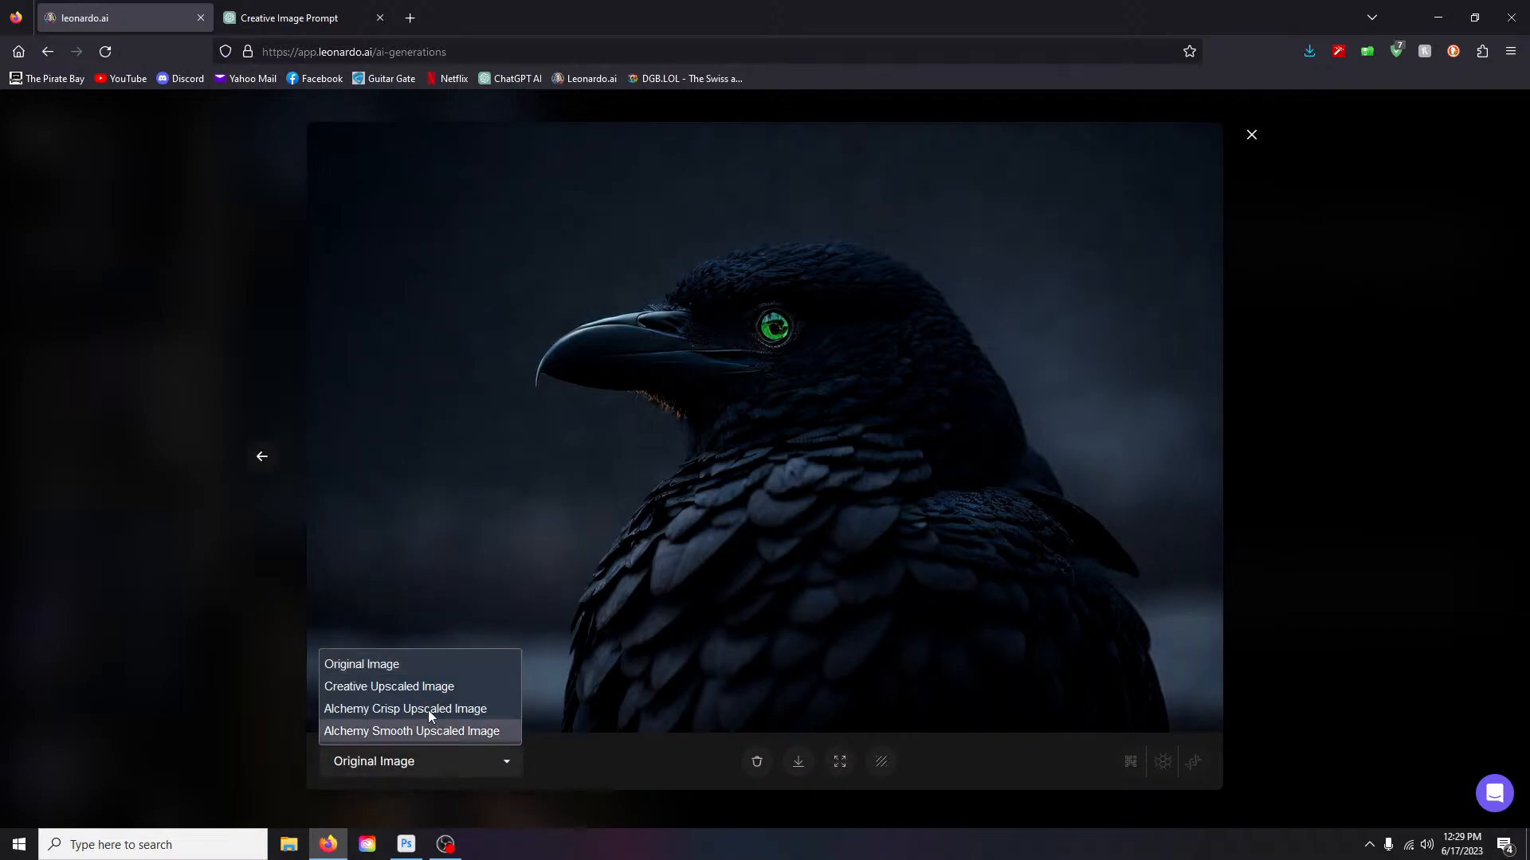
click(428, 710)
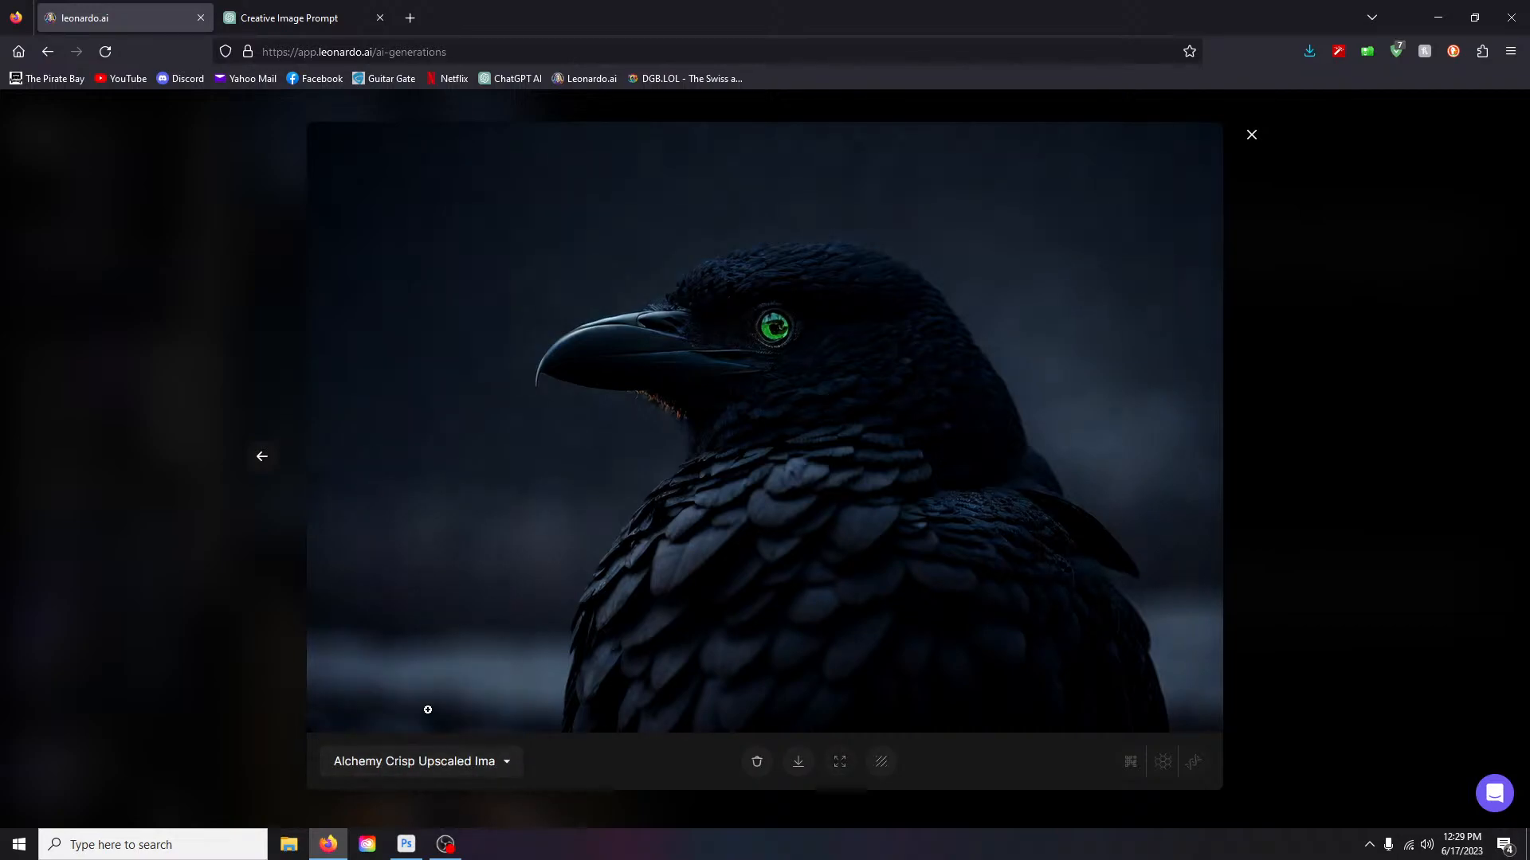
- Close the image viewer to return to the generations feed
right_click(1251, 135)
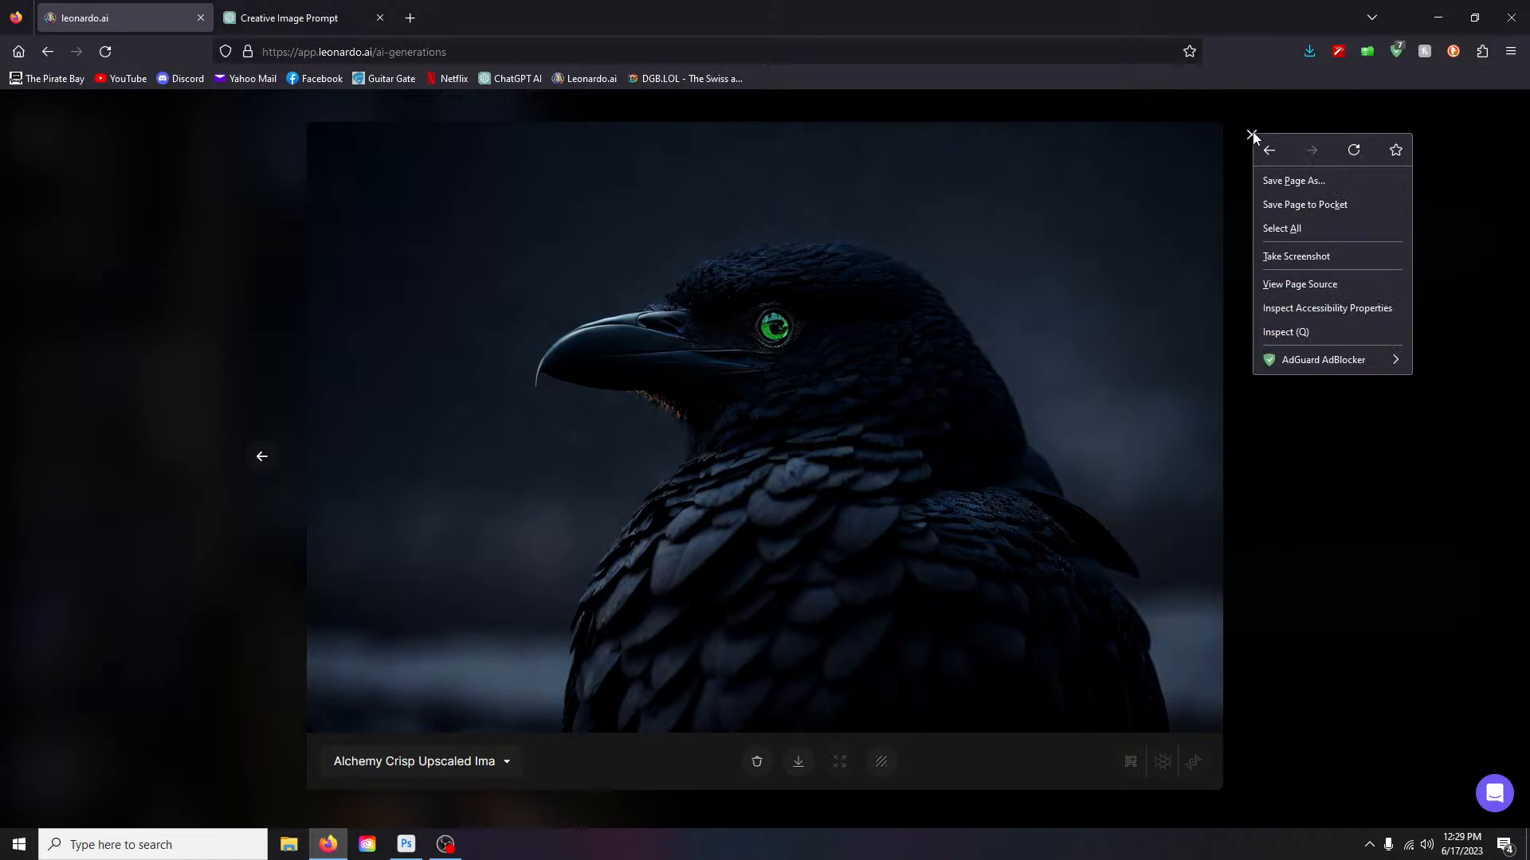
click(1389, 512)
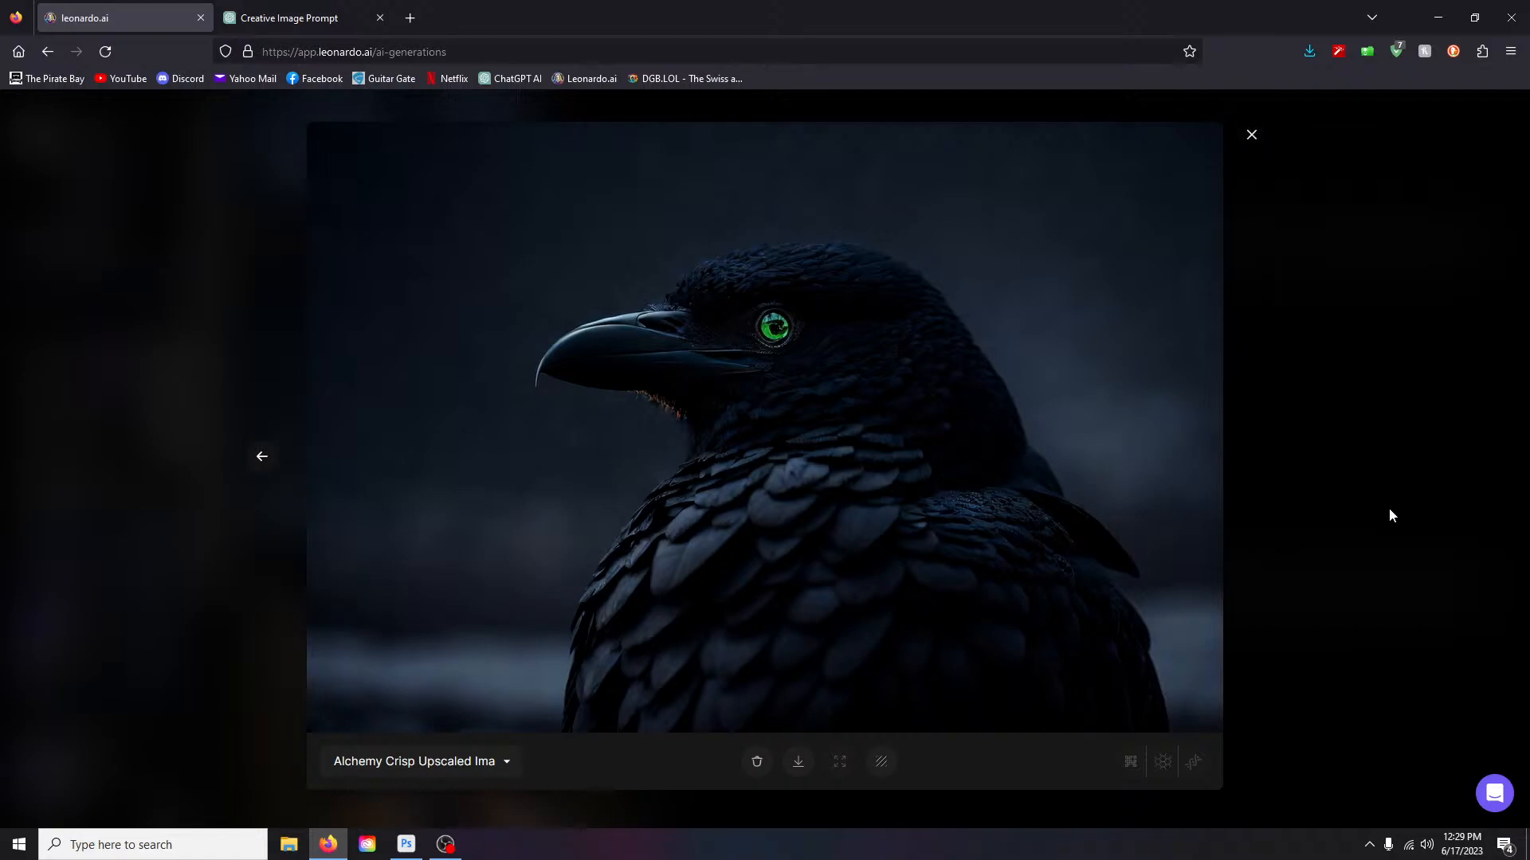
click(1247, 182)
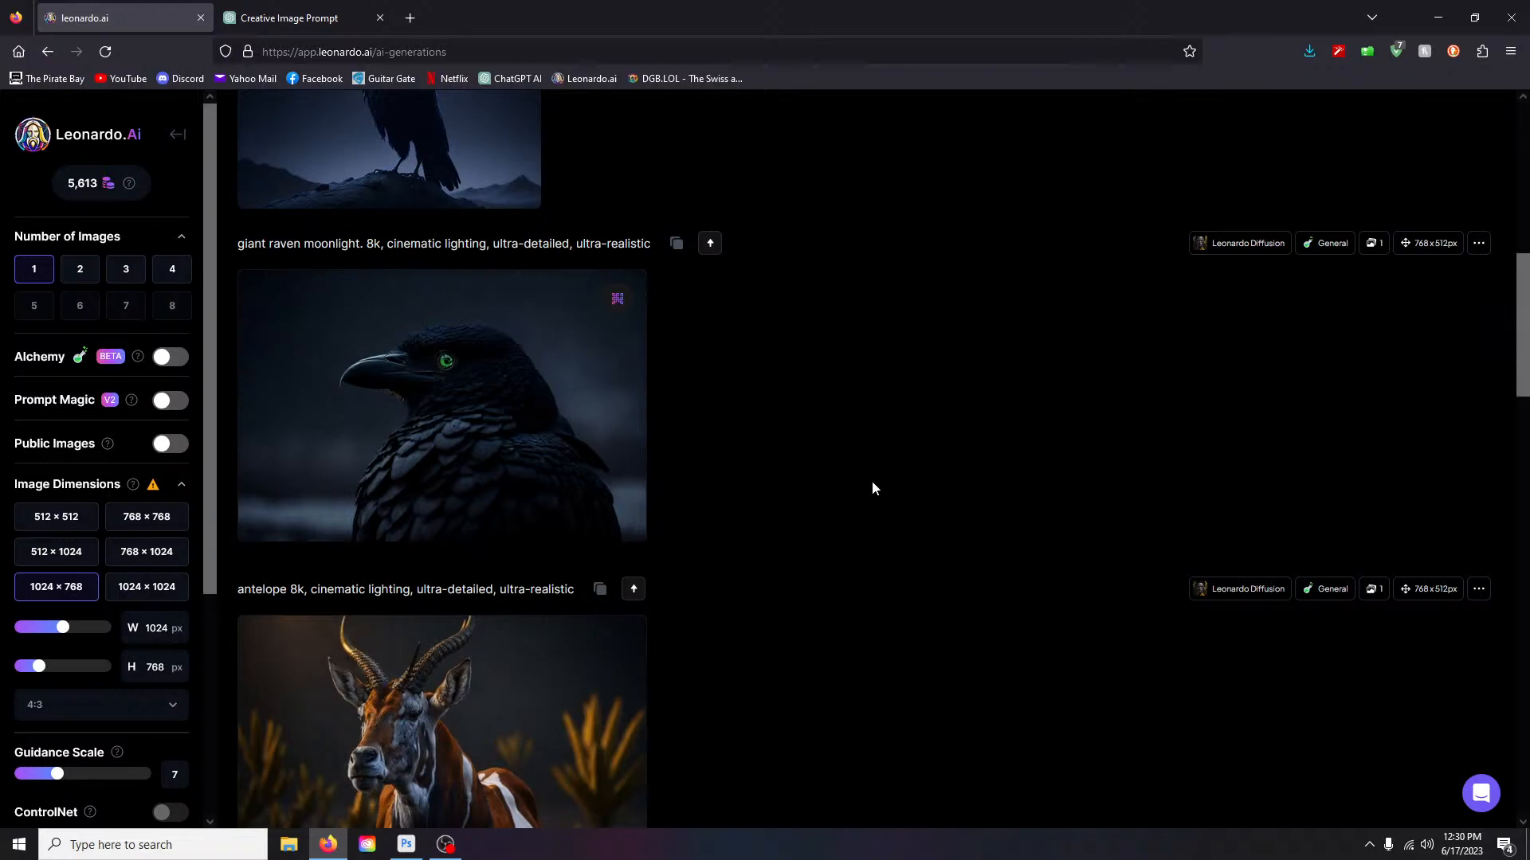
scroll(821, 544, down, 3)
scroll(820, 543, up, 6)
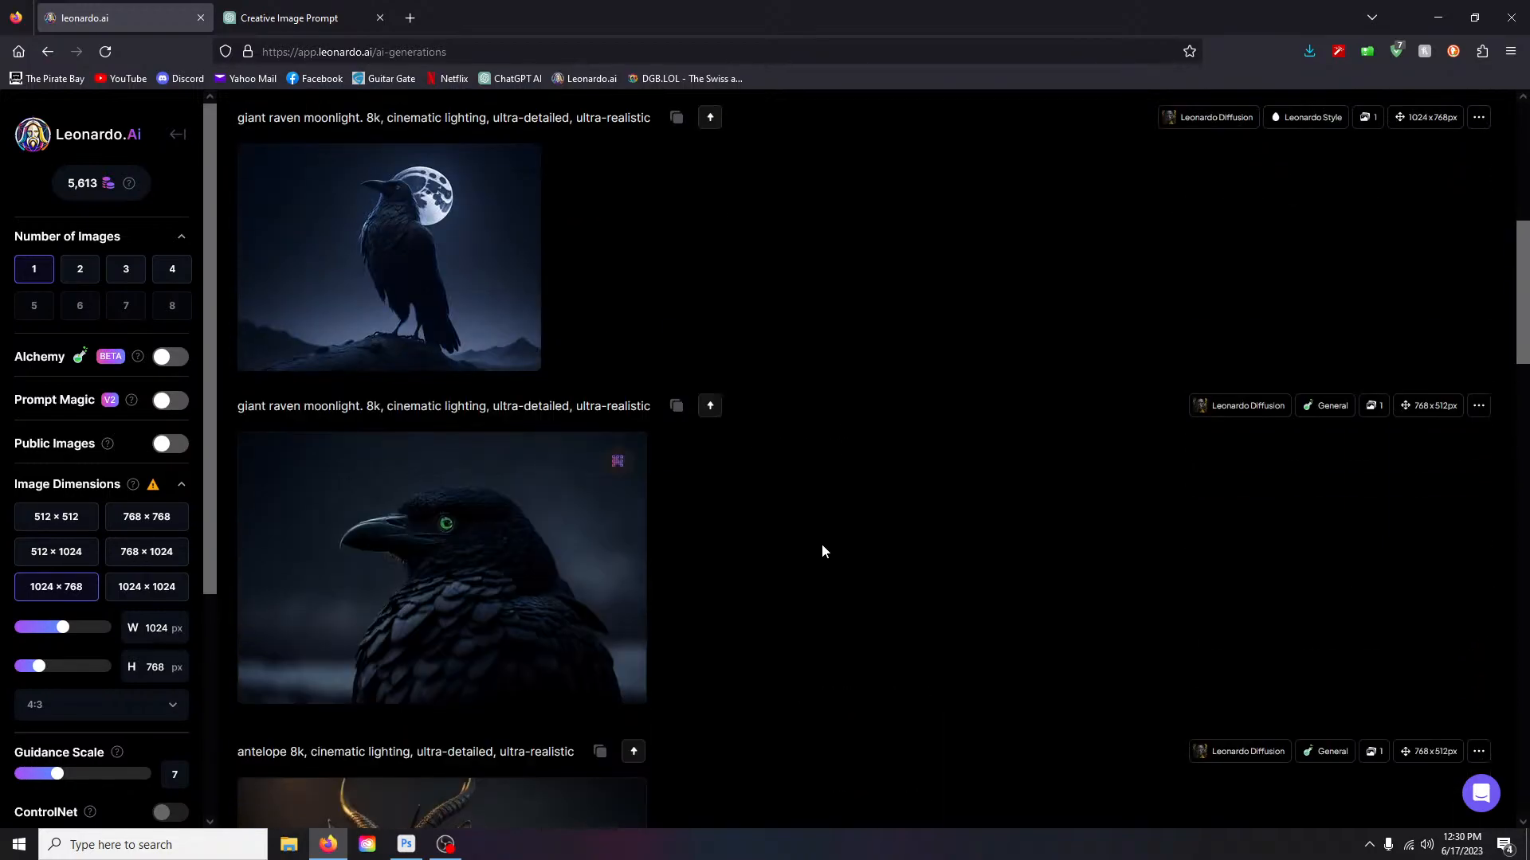
- Open the moonlit raven image and create an HD Crisp upscaled version, zooming to inspect it
click(390, 335)
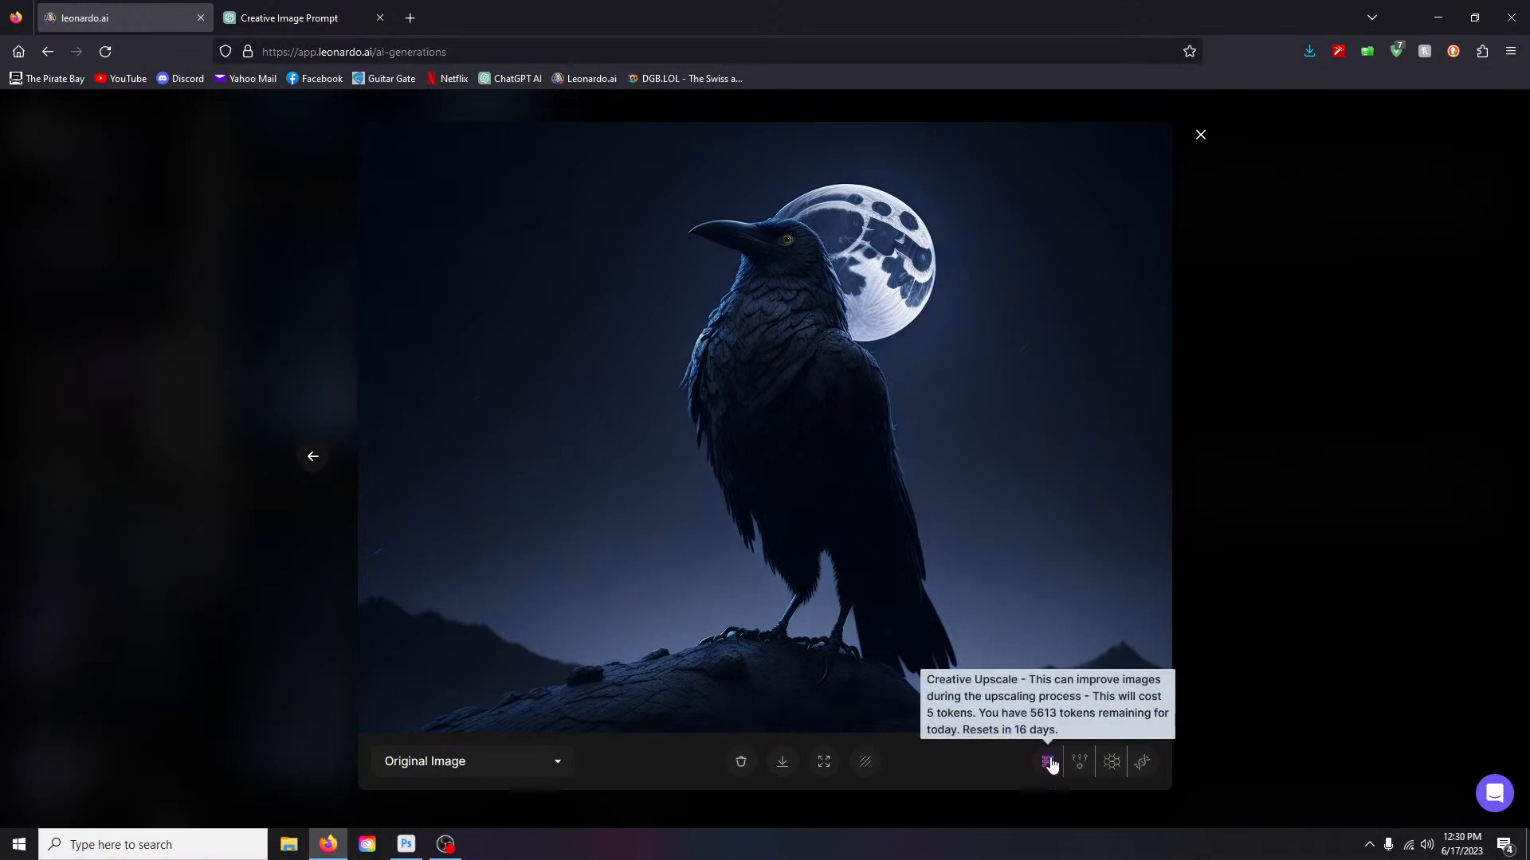
click(812, 358)
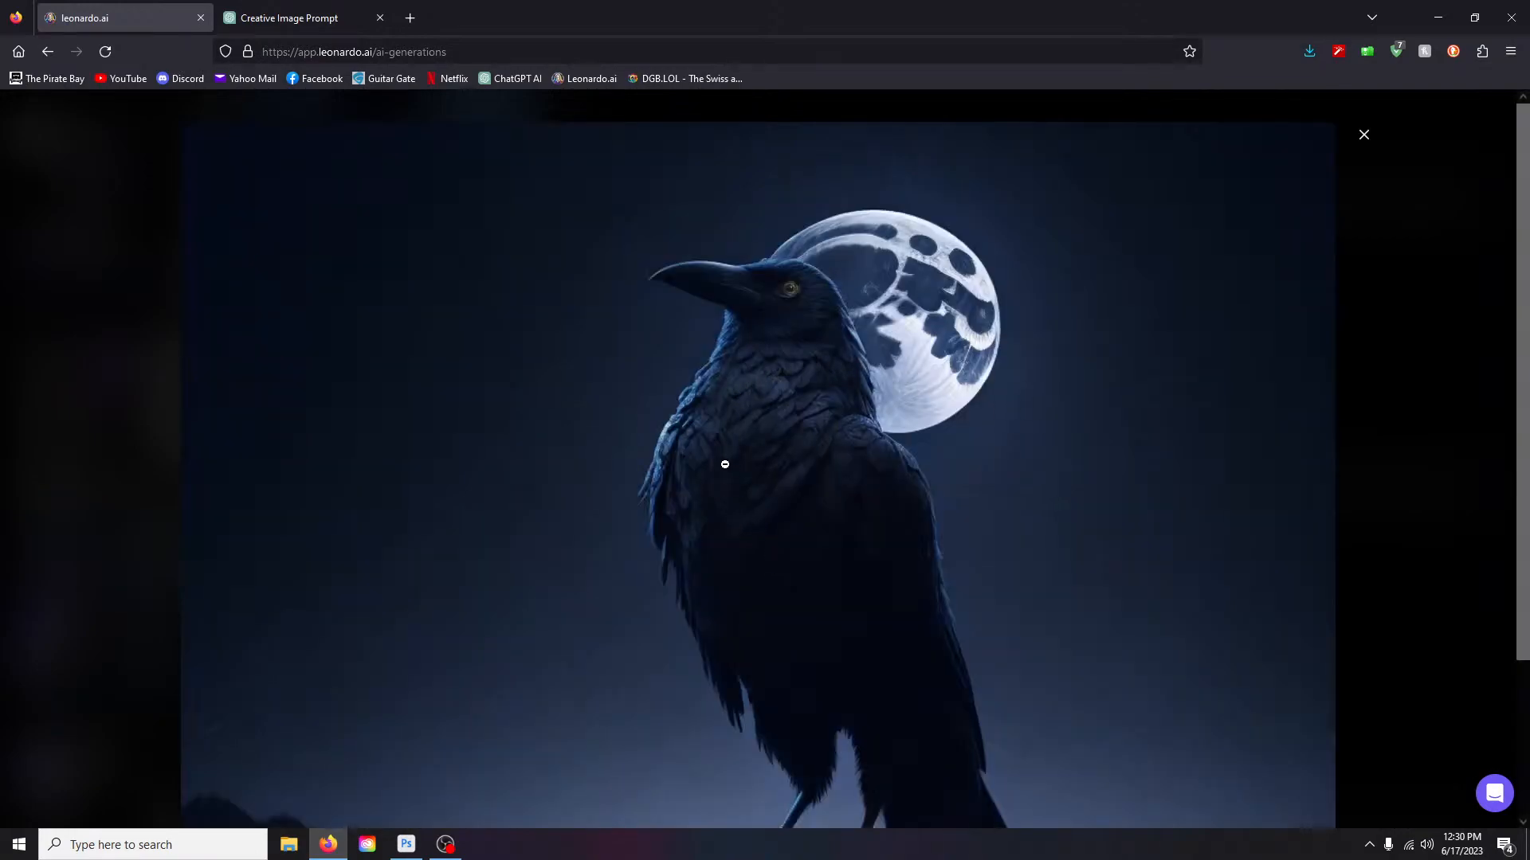
scroll(827, 460, down, 2)
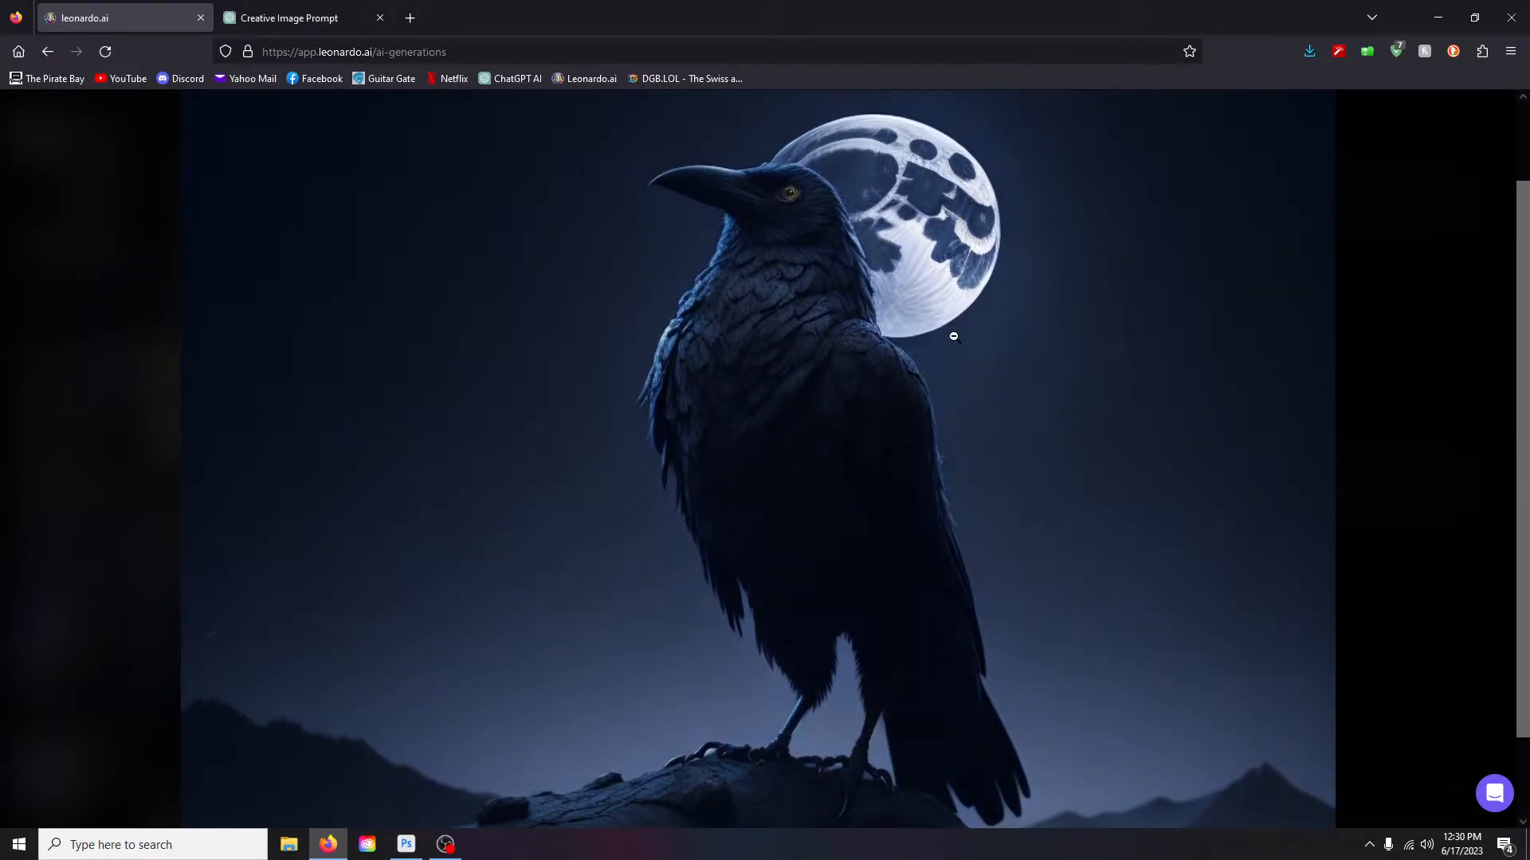
scroll(878, 523, down, 2)
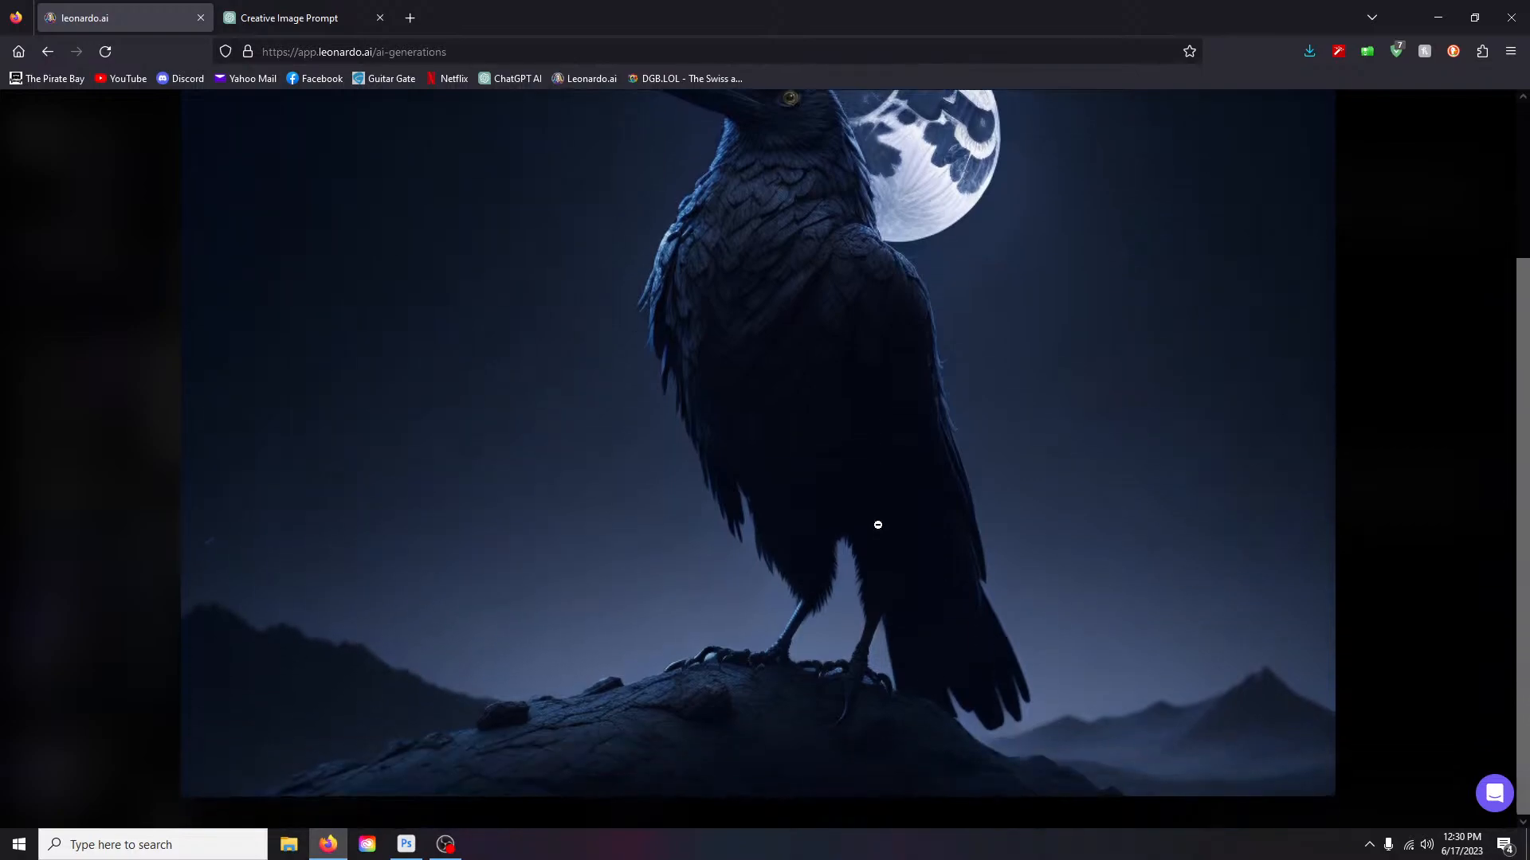
click(863, 447)
click(1141, 765)
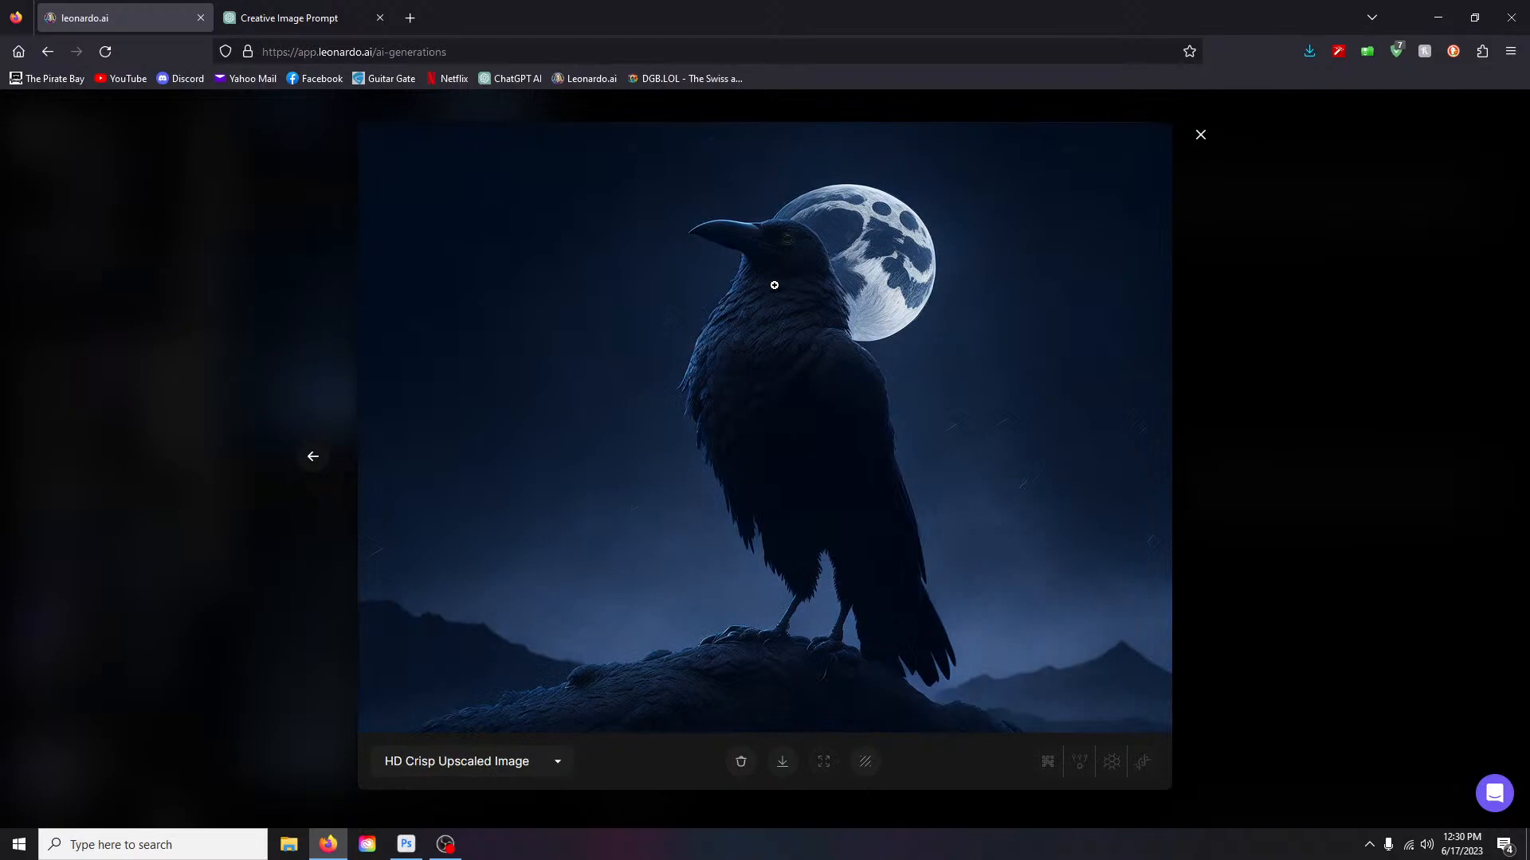
click(749, 306)
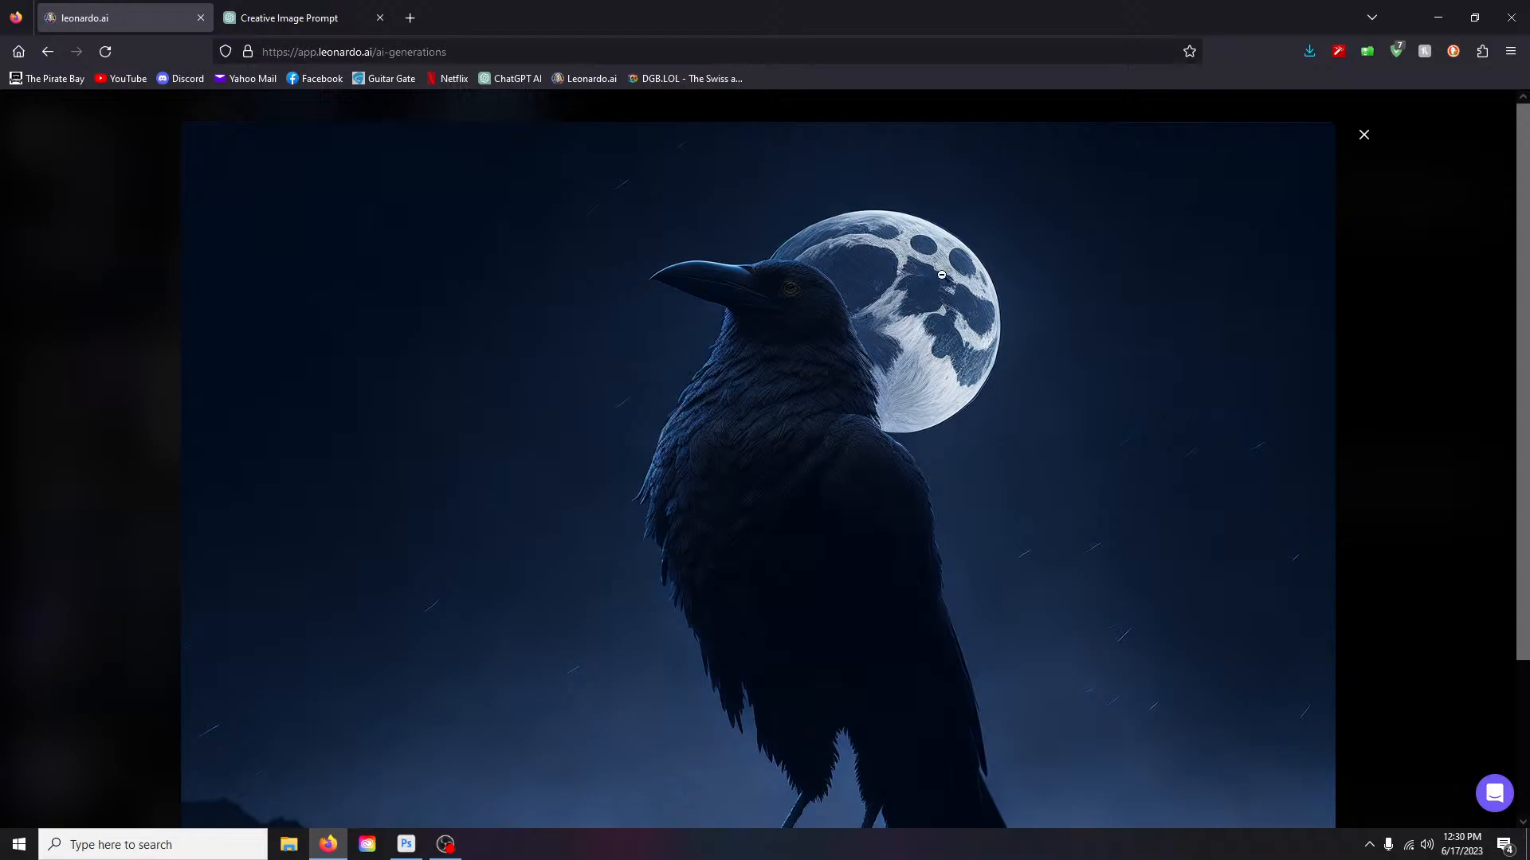
click(908, 362)
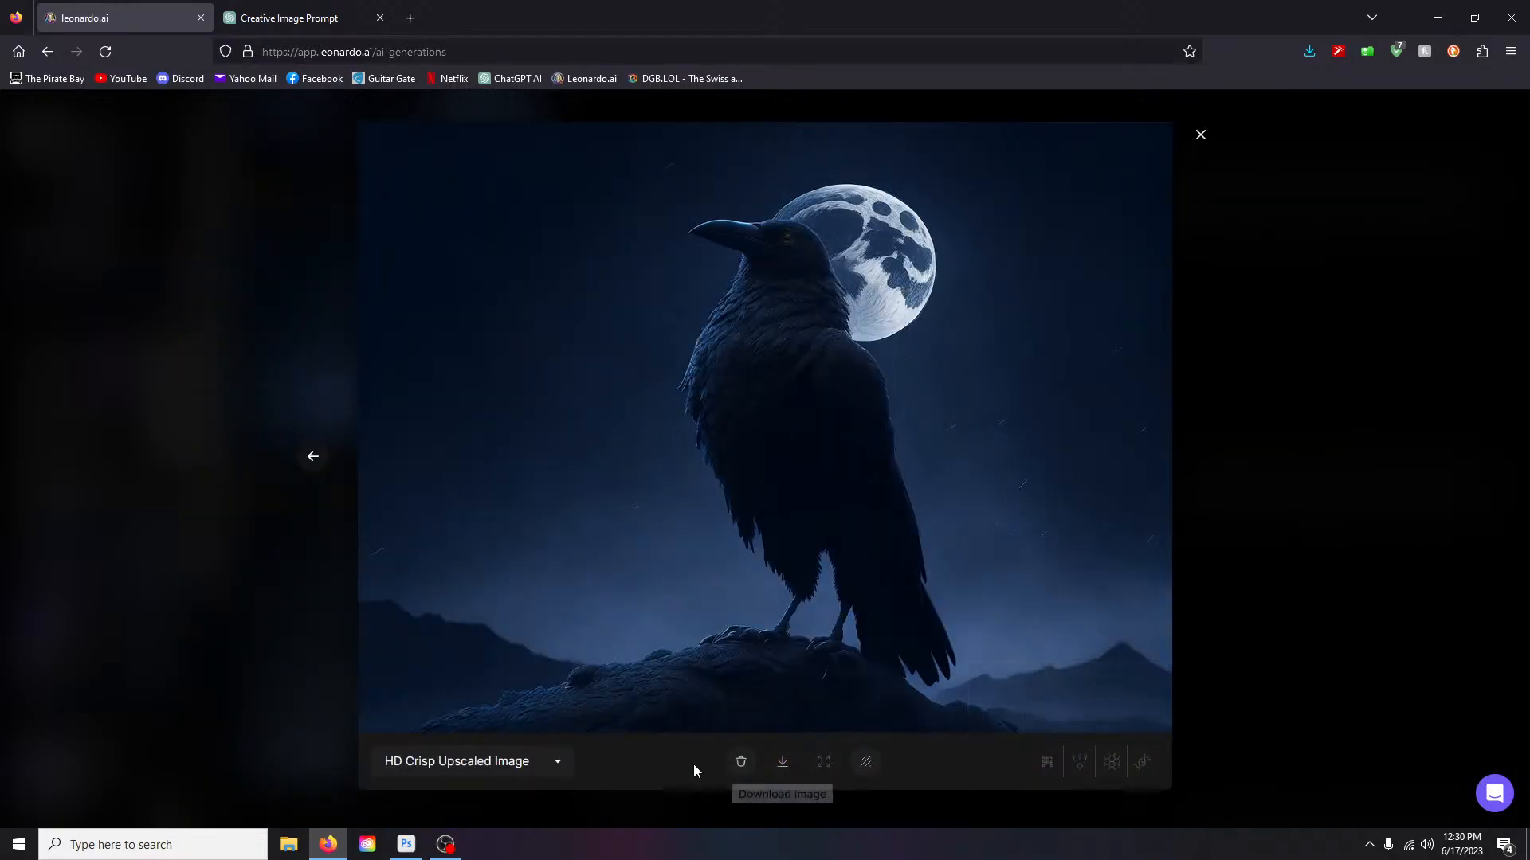
- Switch between the Original and HD Crisp Upscaled versions to compare them
click(550, 763)
click(440, 709)
click(515, 767)
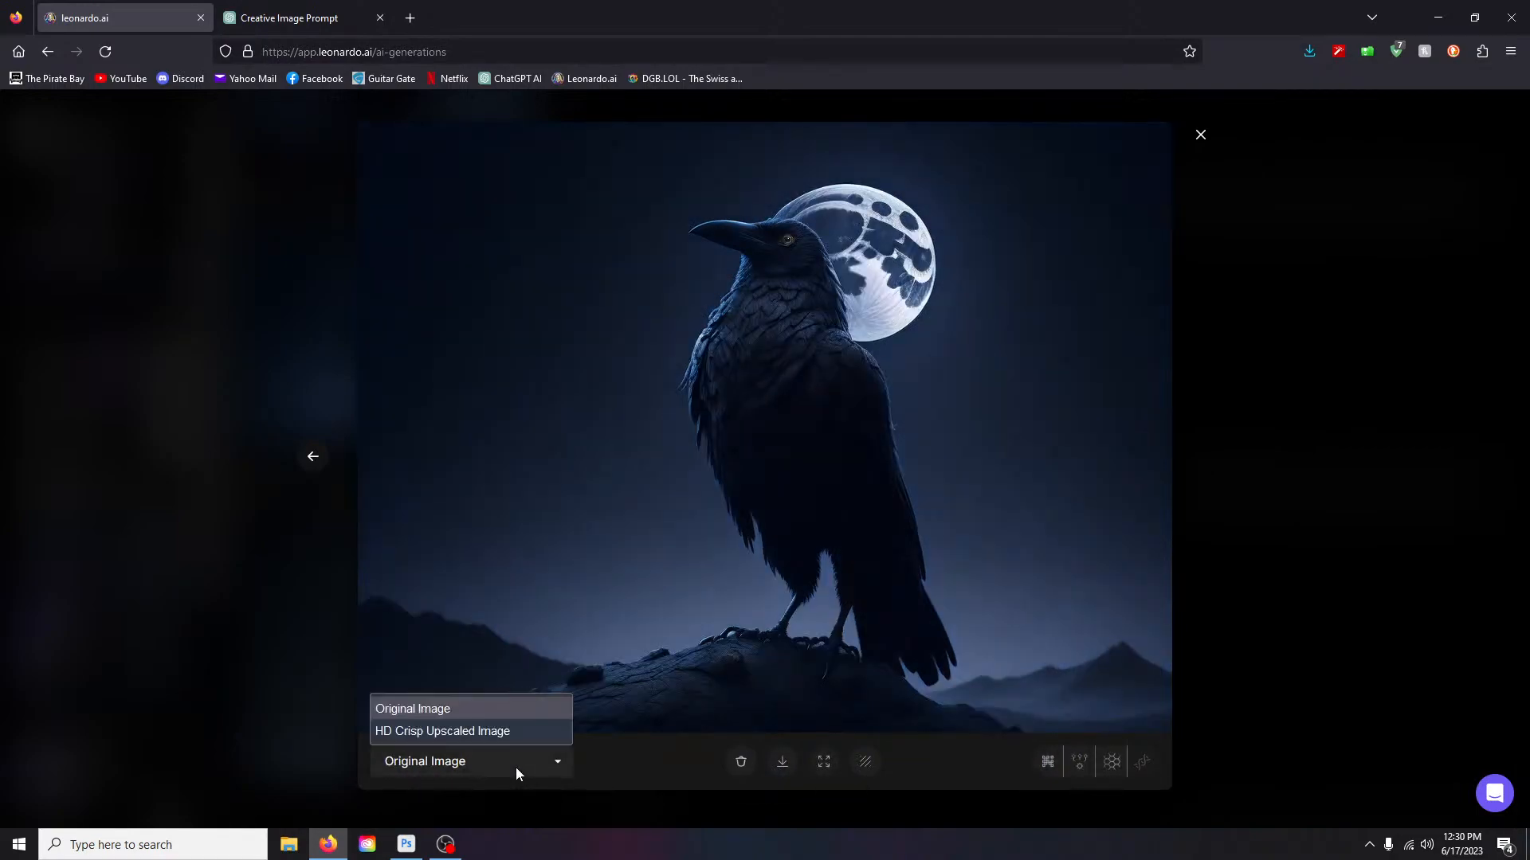
click(481, 738)
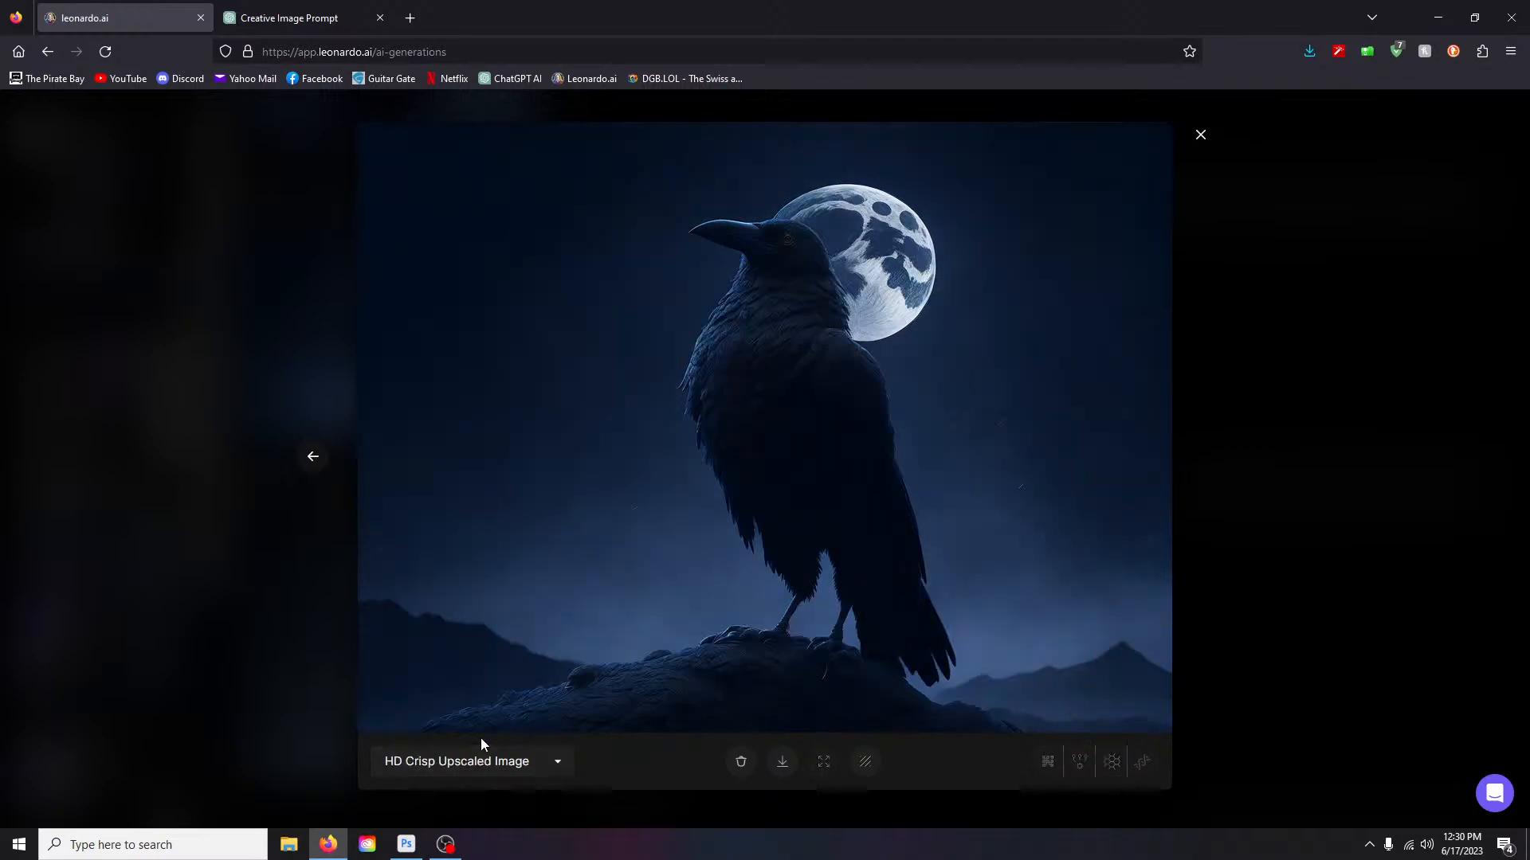
click(518, 764)
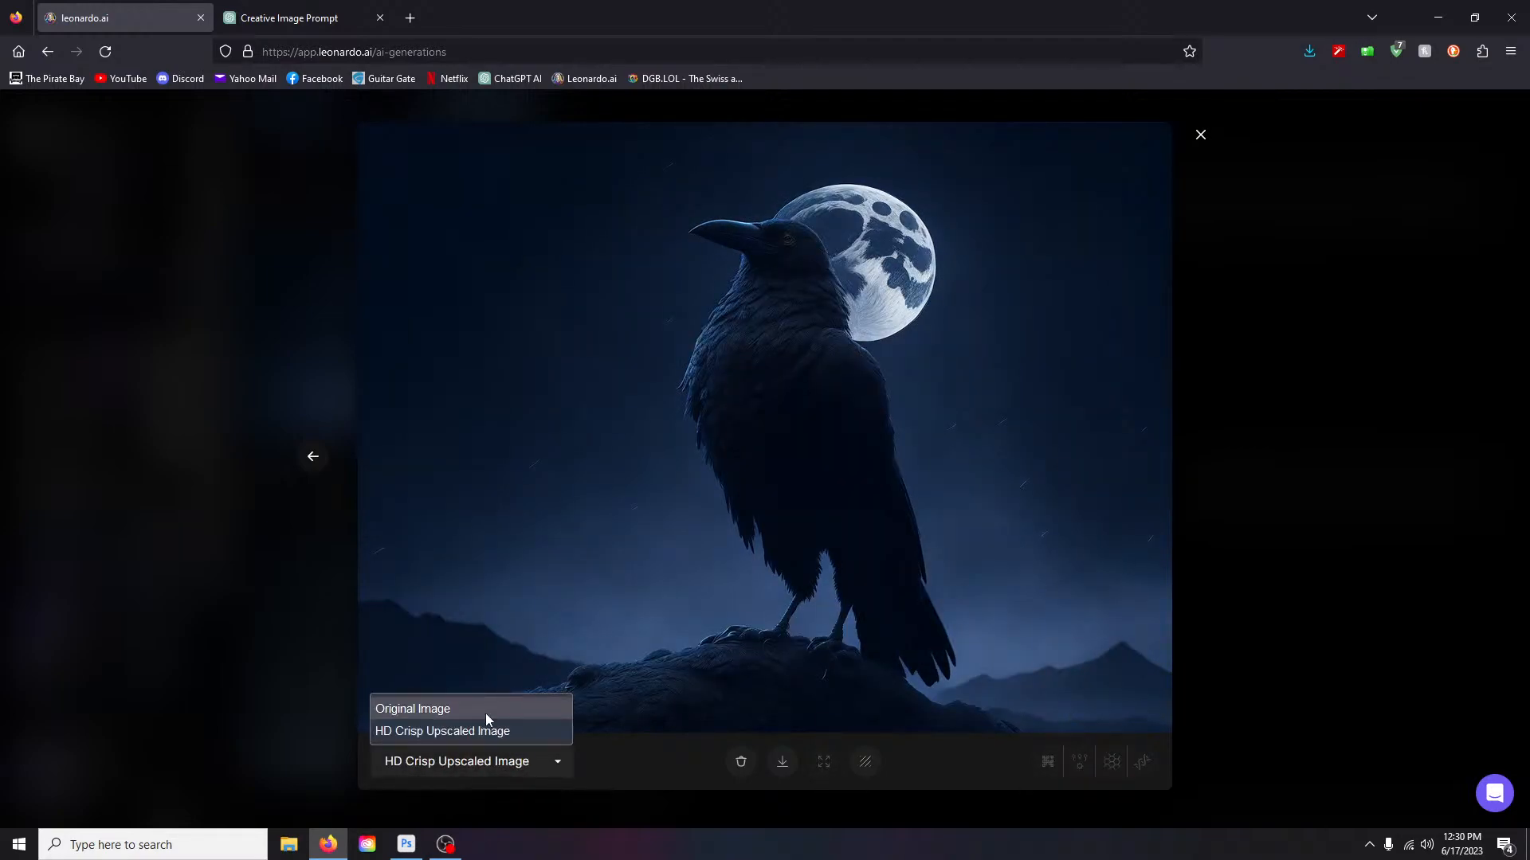
click(485, 714)
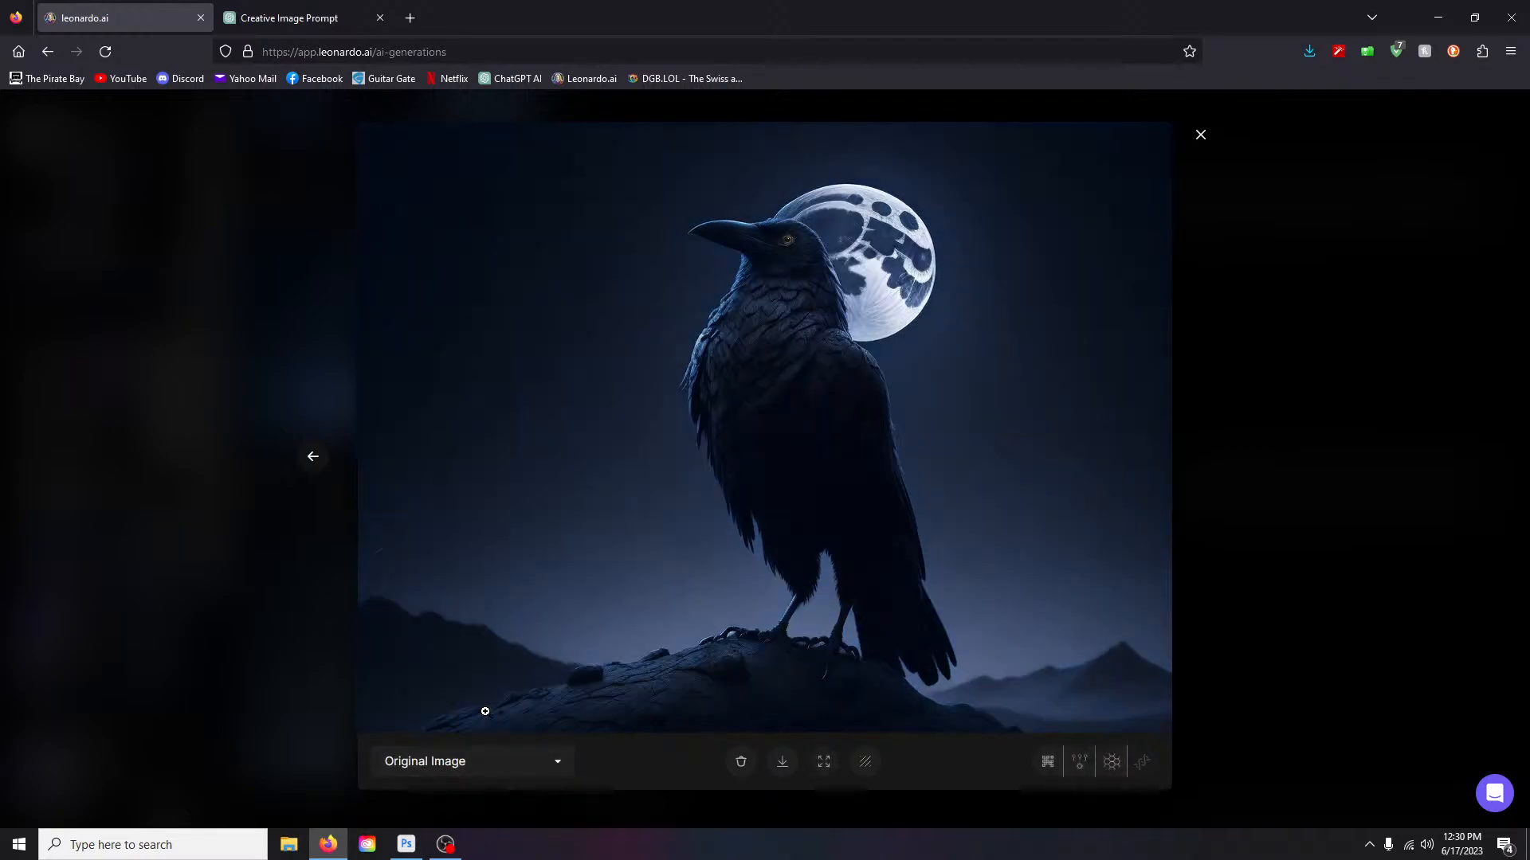
- Create an HD Smooth upscale of the moonlit raven, zoom in on it, then close the viewer
click(1110, 767)
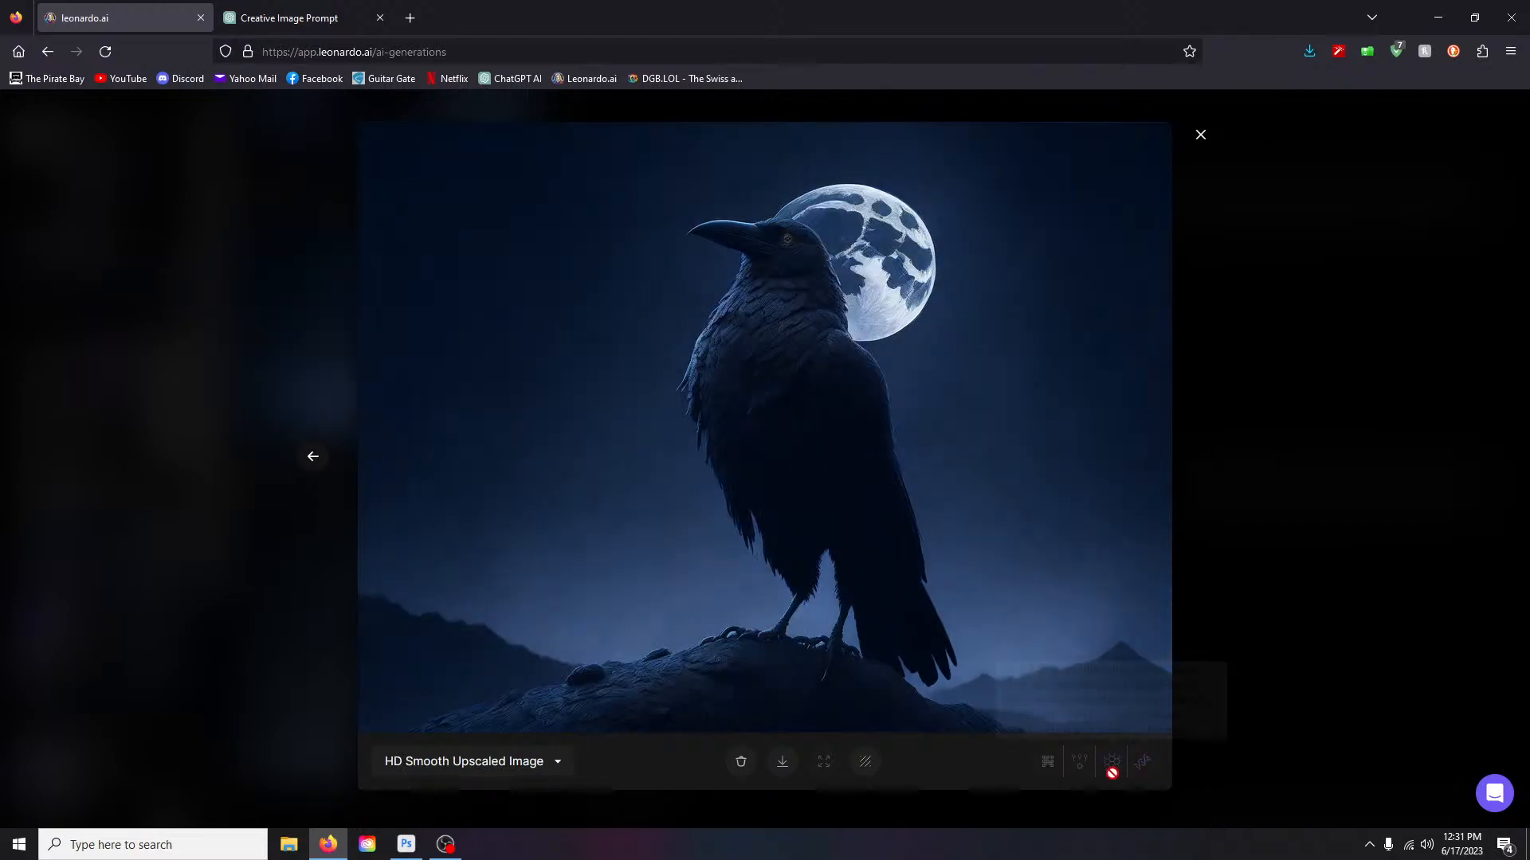
click(786, 383)
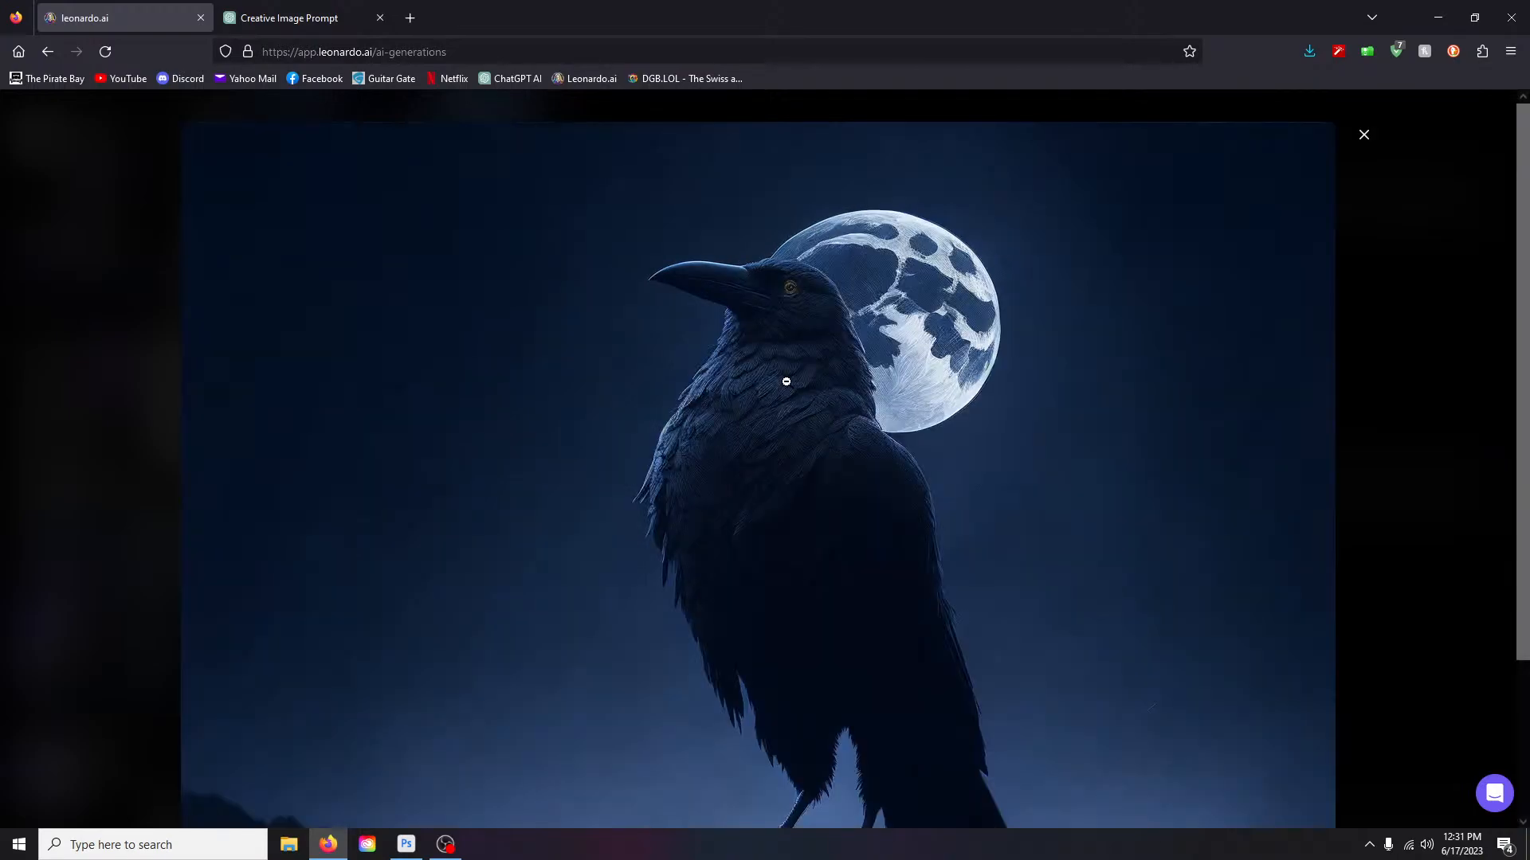
click(787, 382)
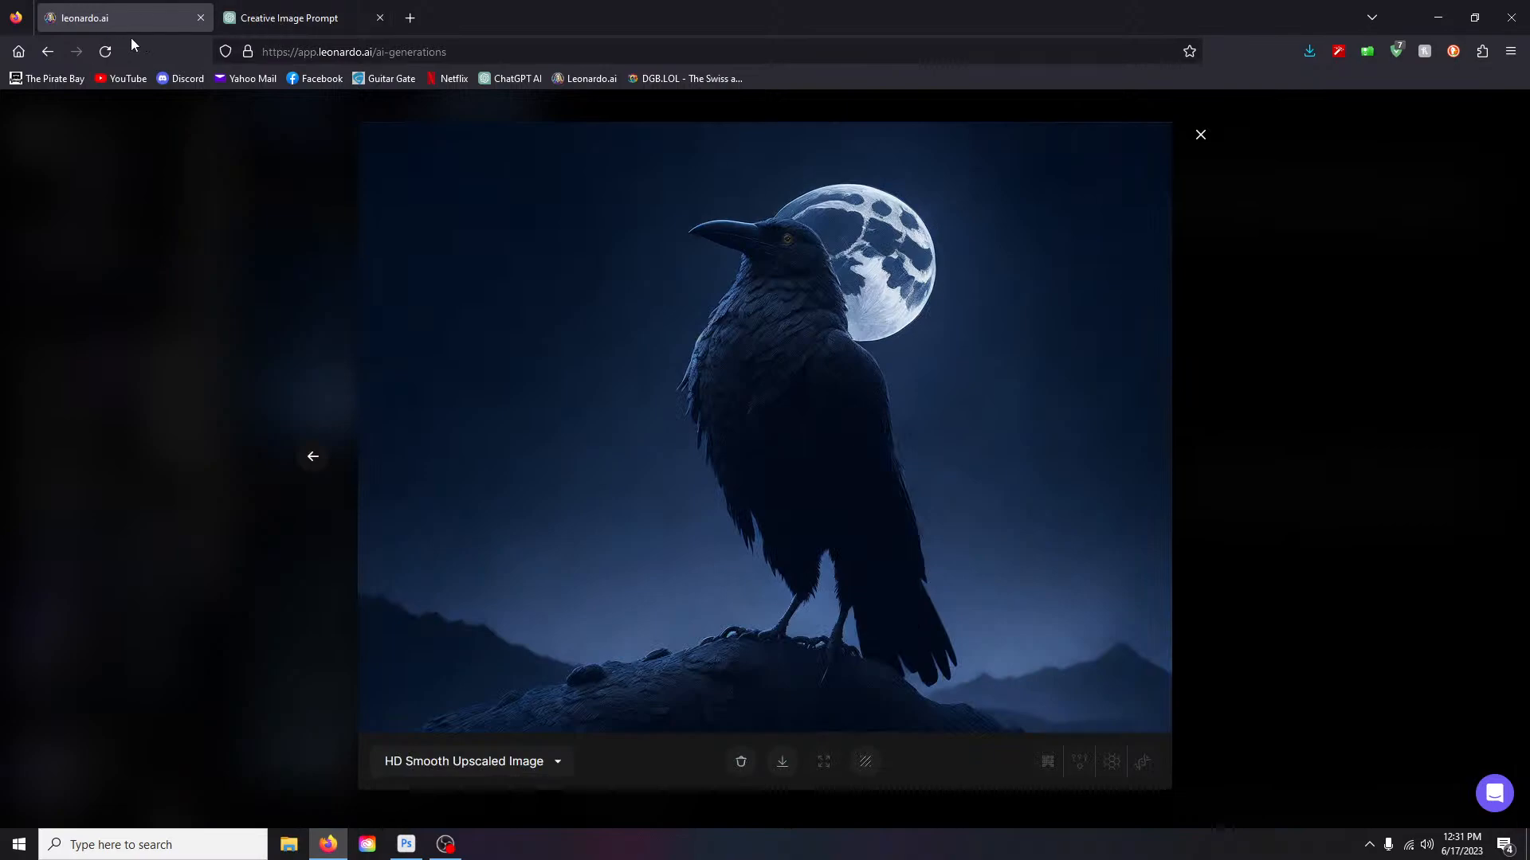
click(1199, 135)
- Replace 'giant raven moonlight.' with 'grim reaper carrying his scythe.', generate, and open the result full-size
scroll(680, 339, up, 6)
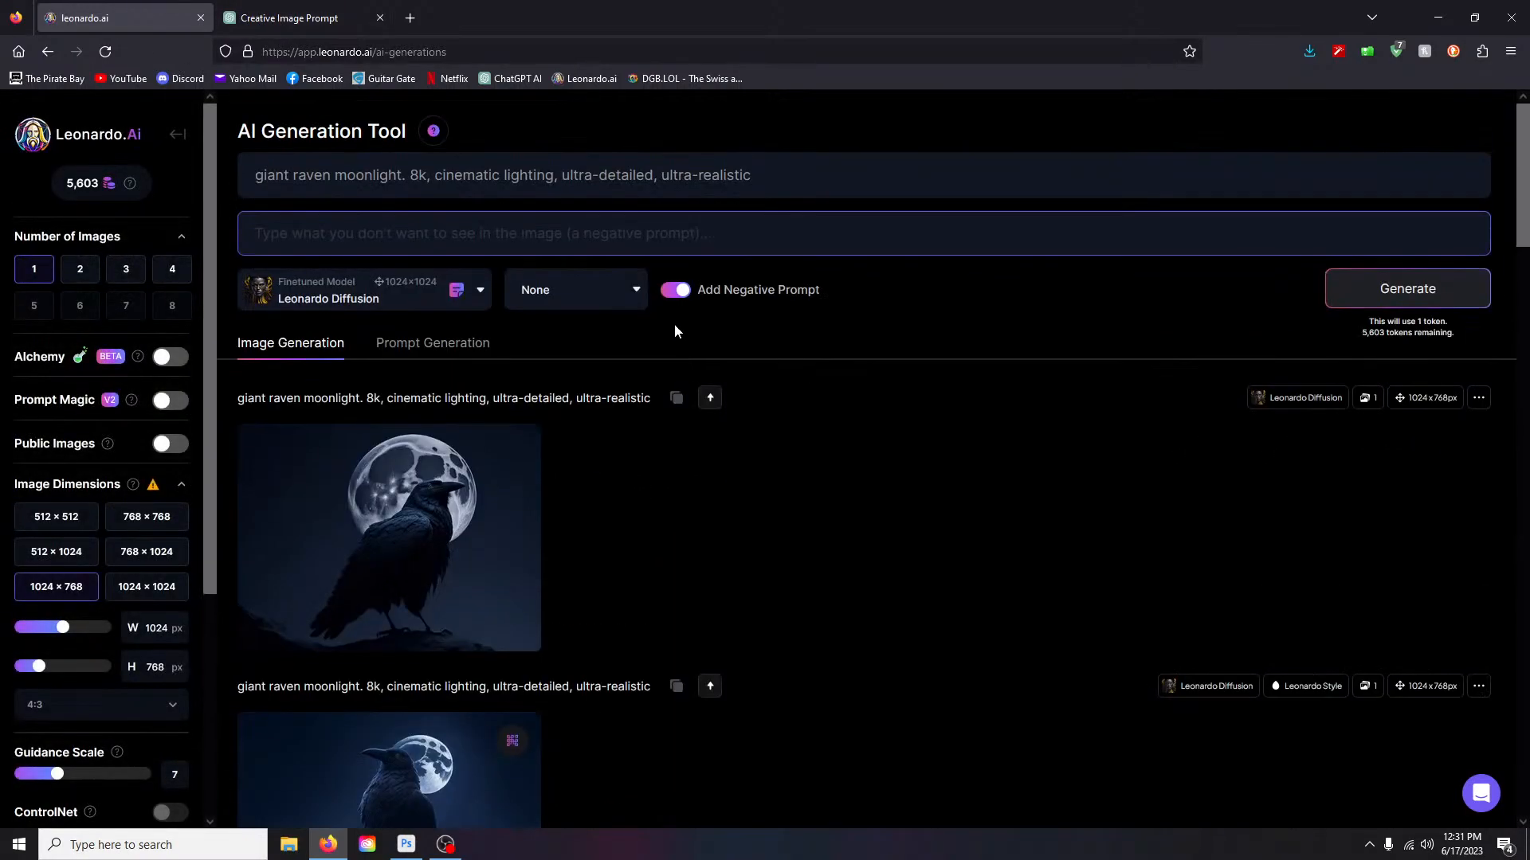
drag(247, 172, 404, 173)
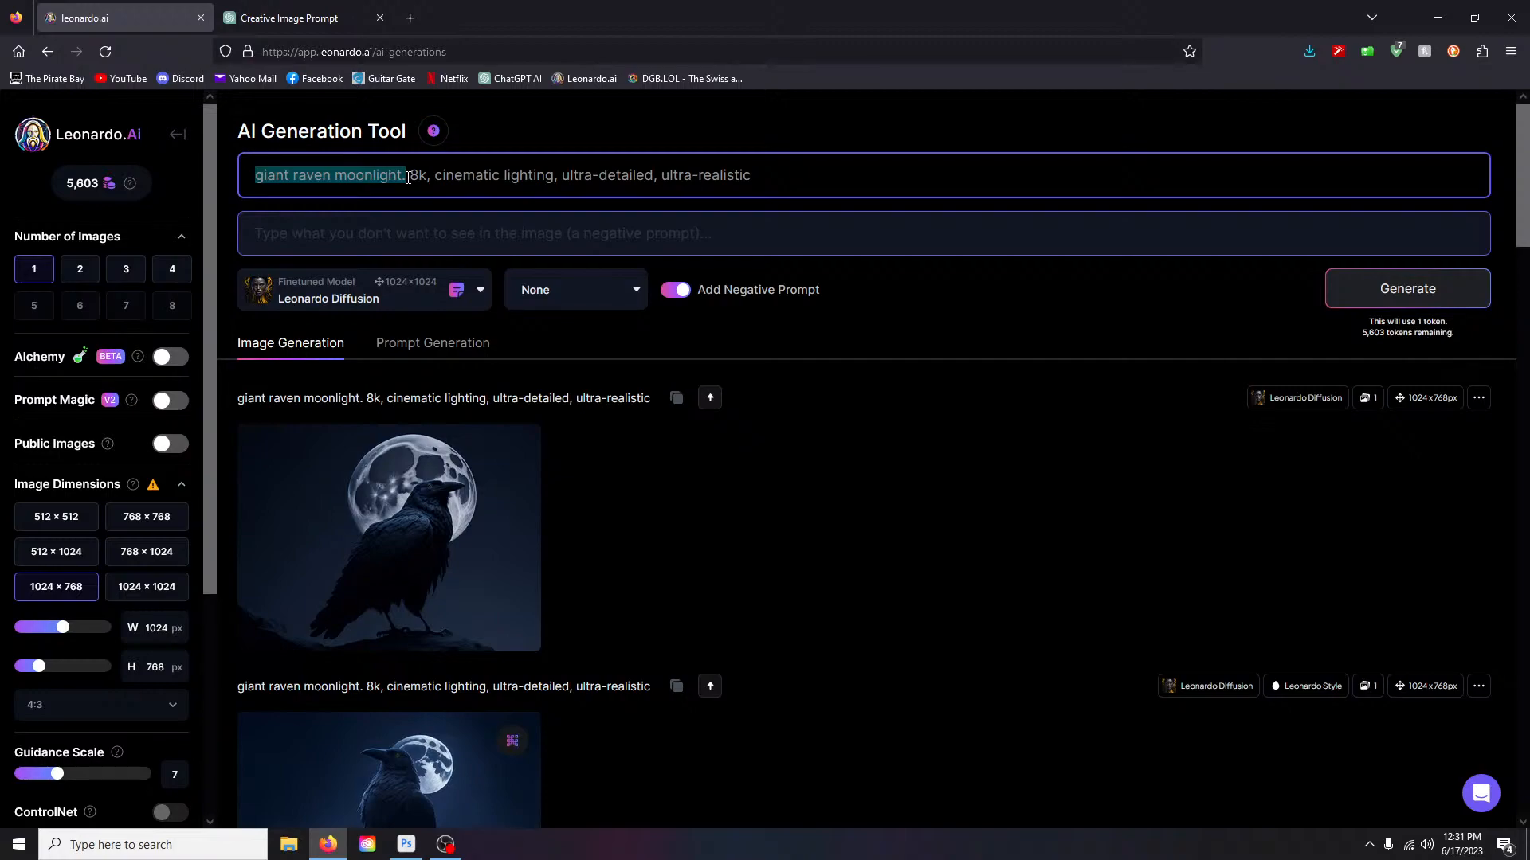
text(grim reape)
text(r )
text(carrying )
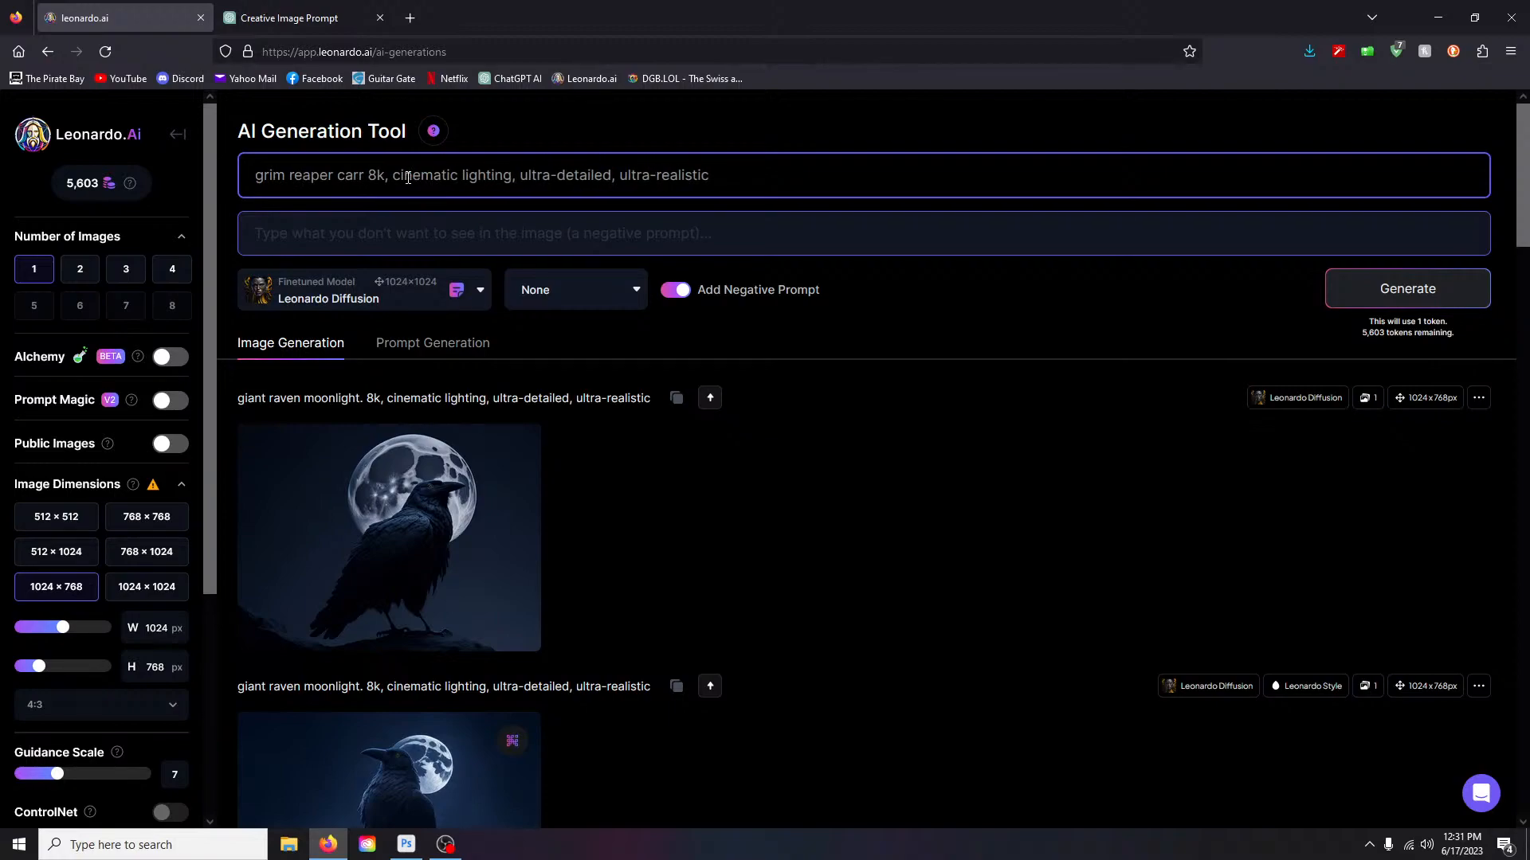
text(his )
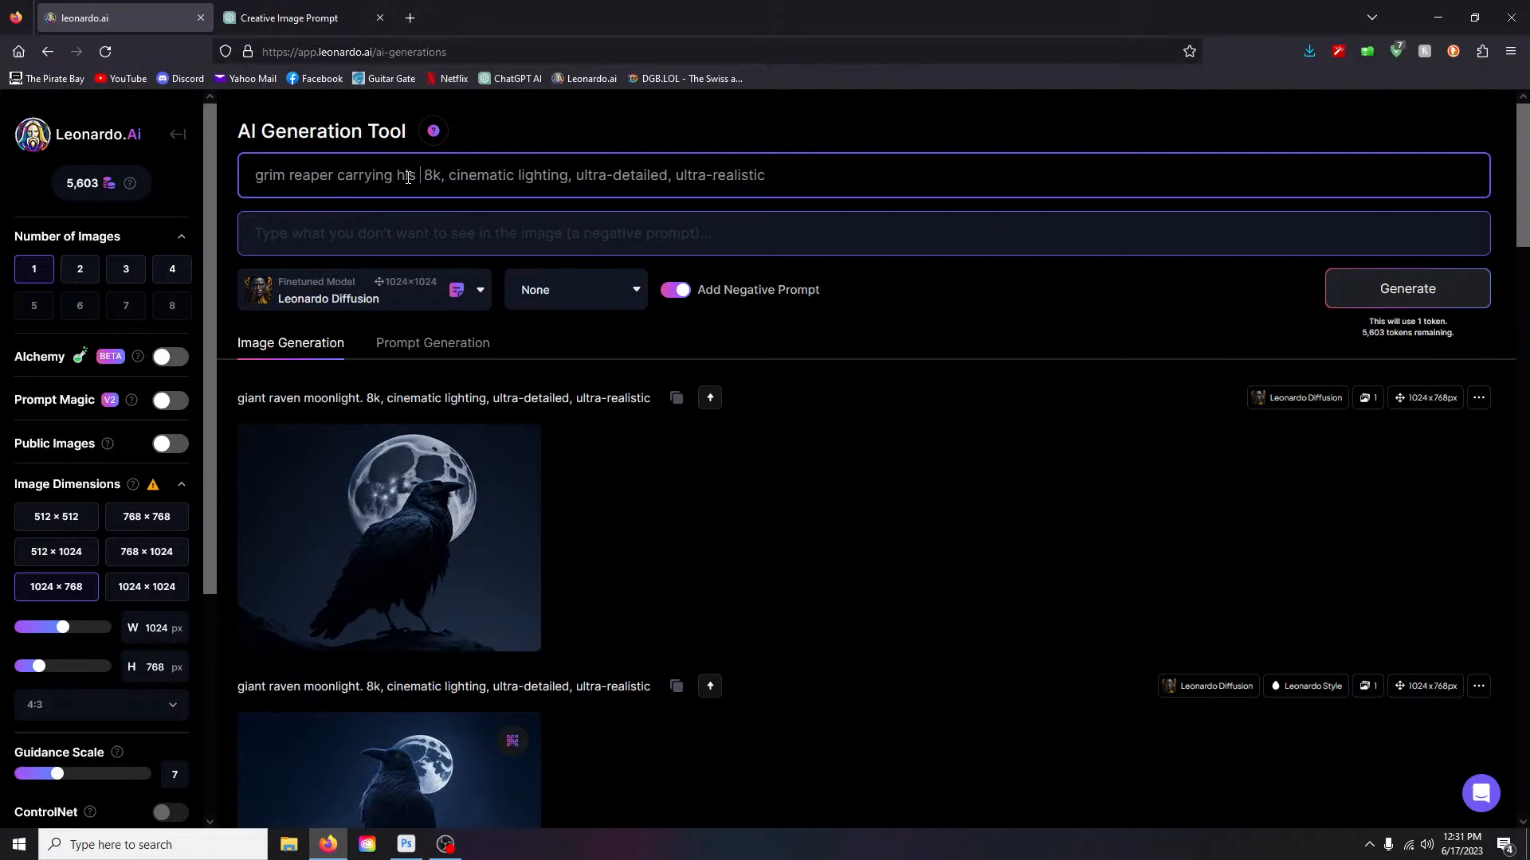
text(scythe)
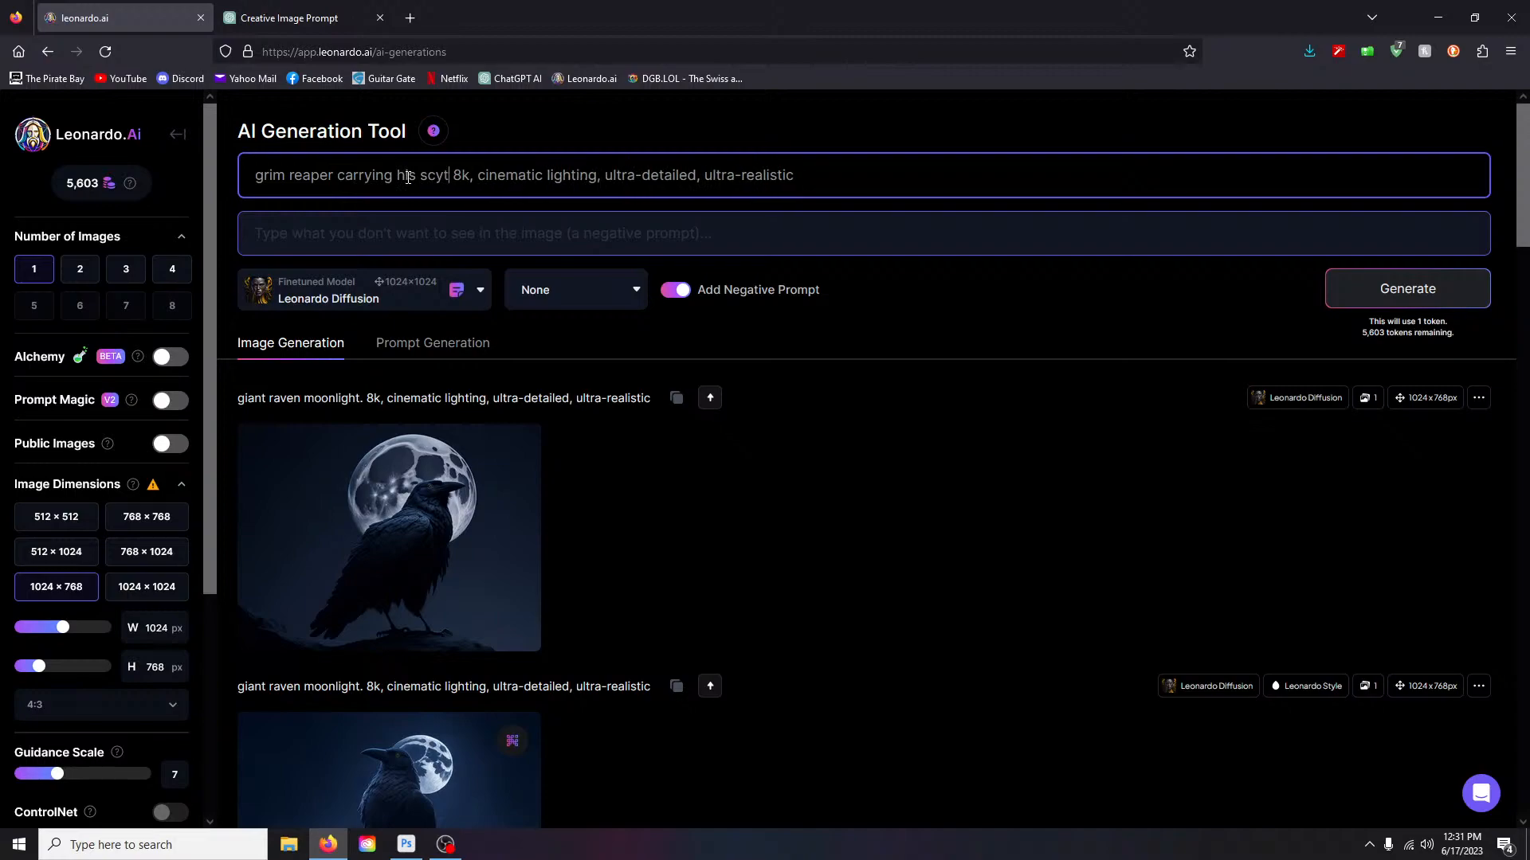
text(.)
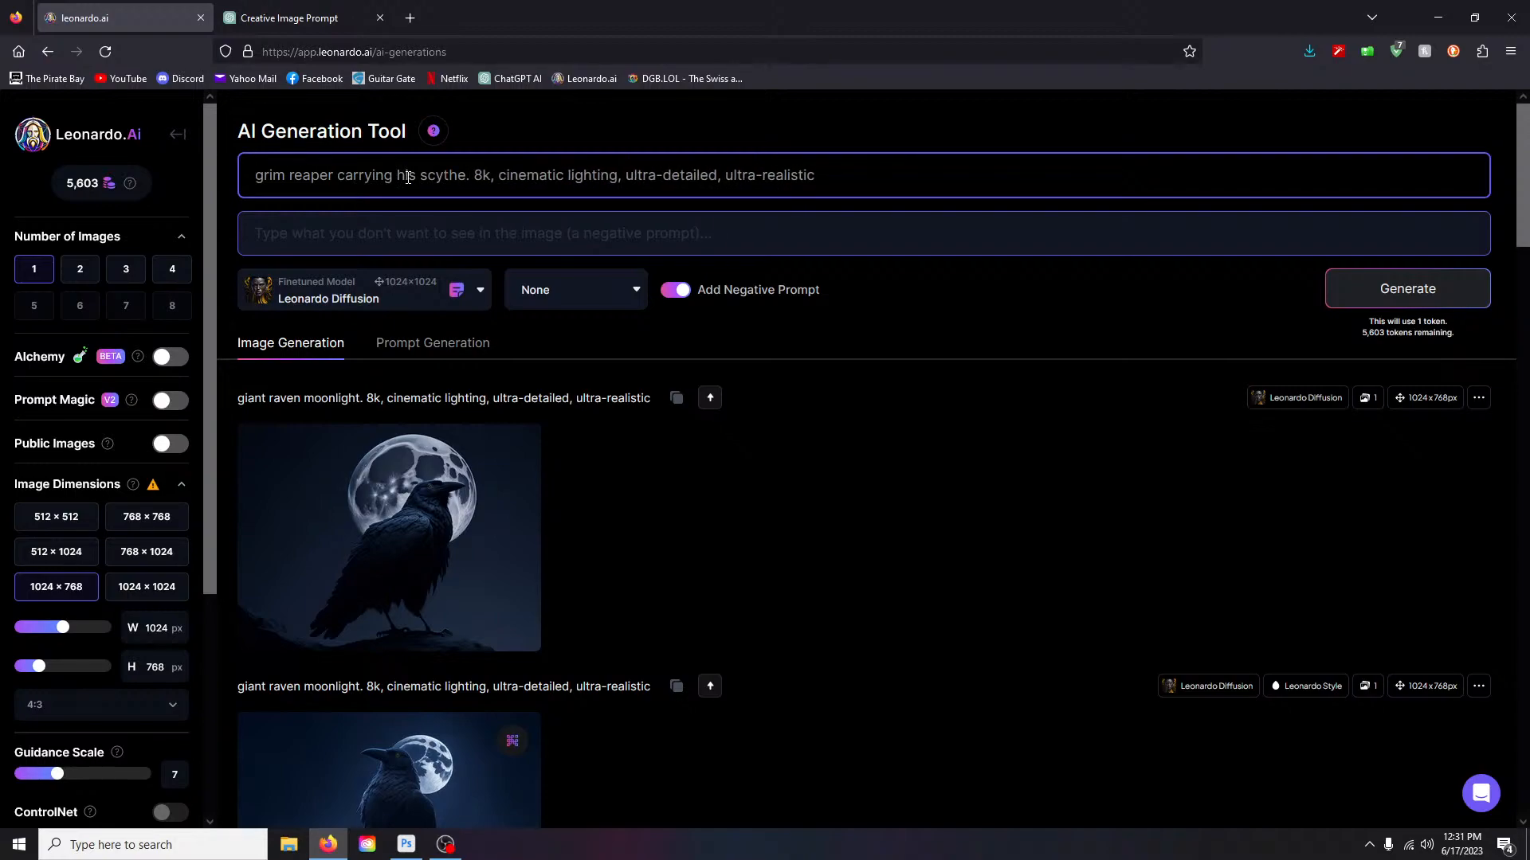
key(Return)
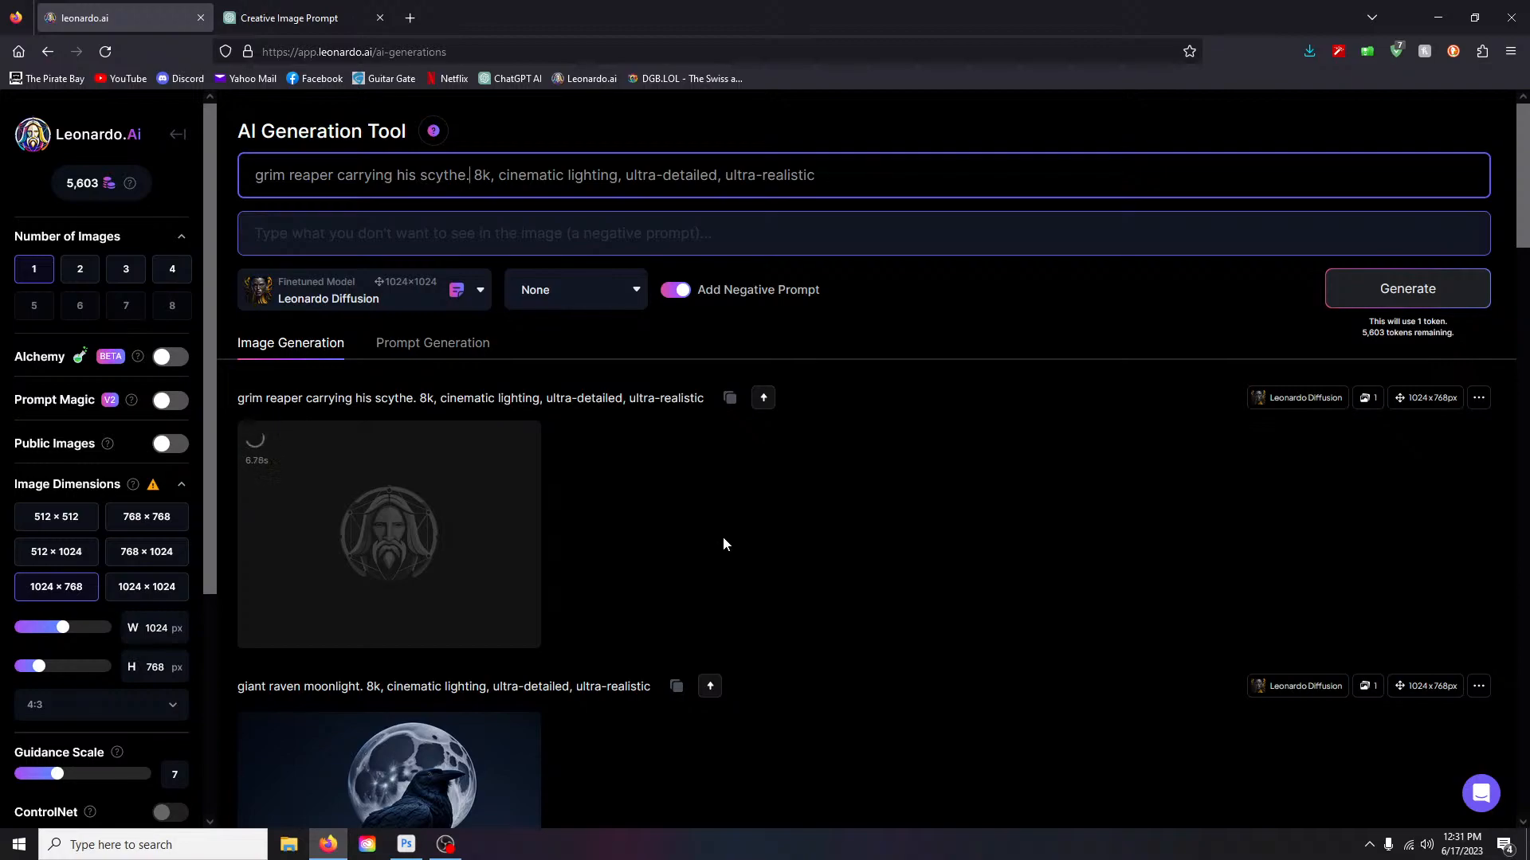
scroll(730, 523, down, 1)
click(447, 407)
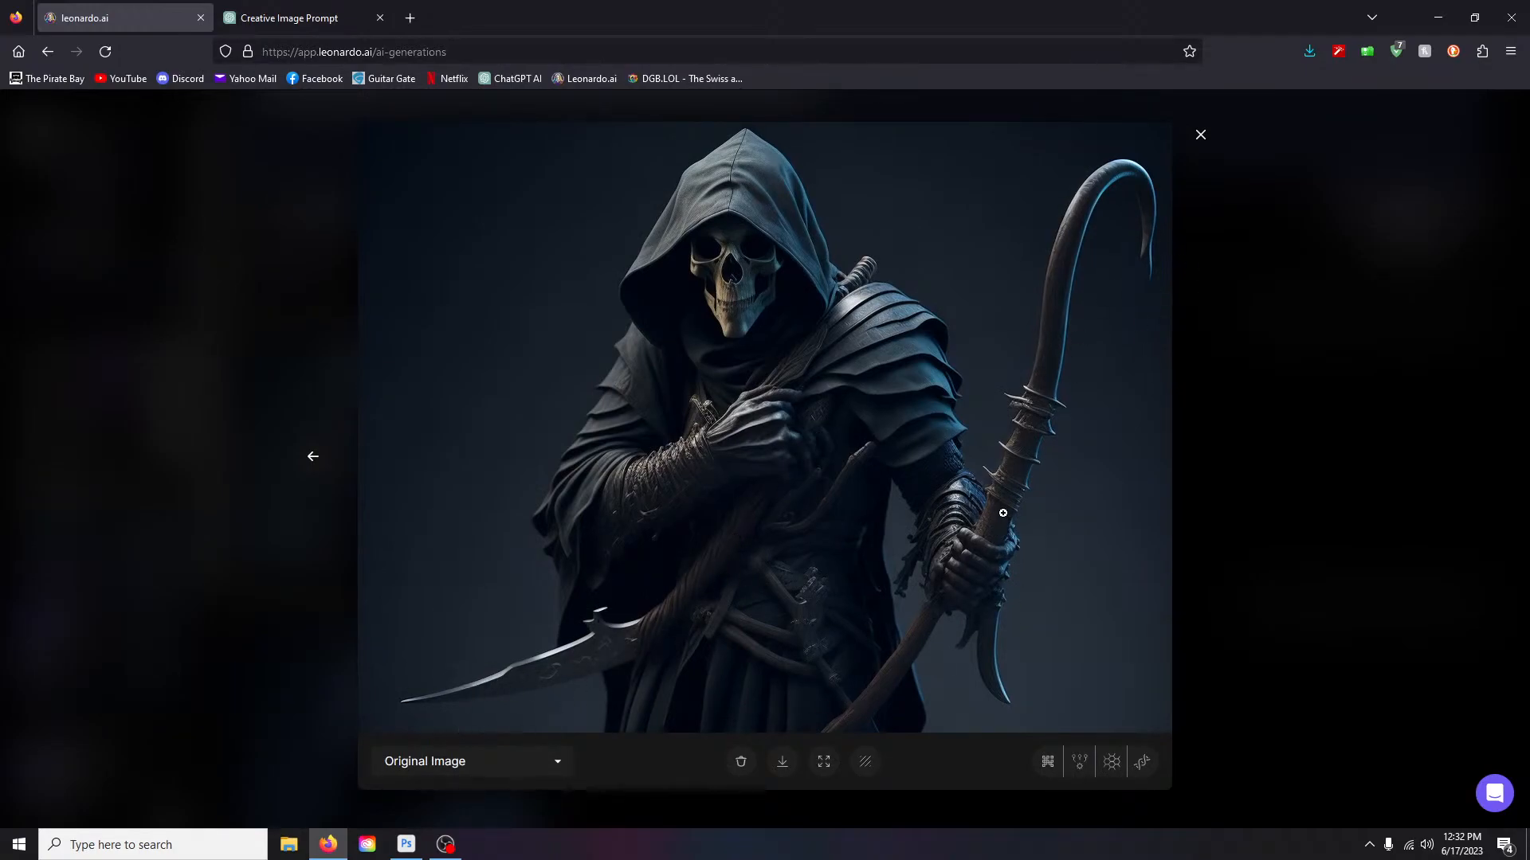
- Generate the grim reaper with the Leonardo Style preset and view the new image full-size
click(1200, 135)
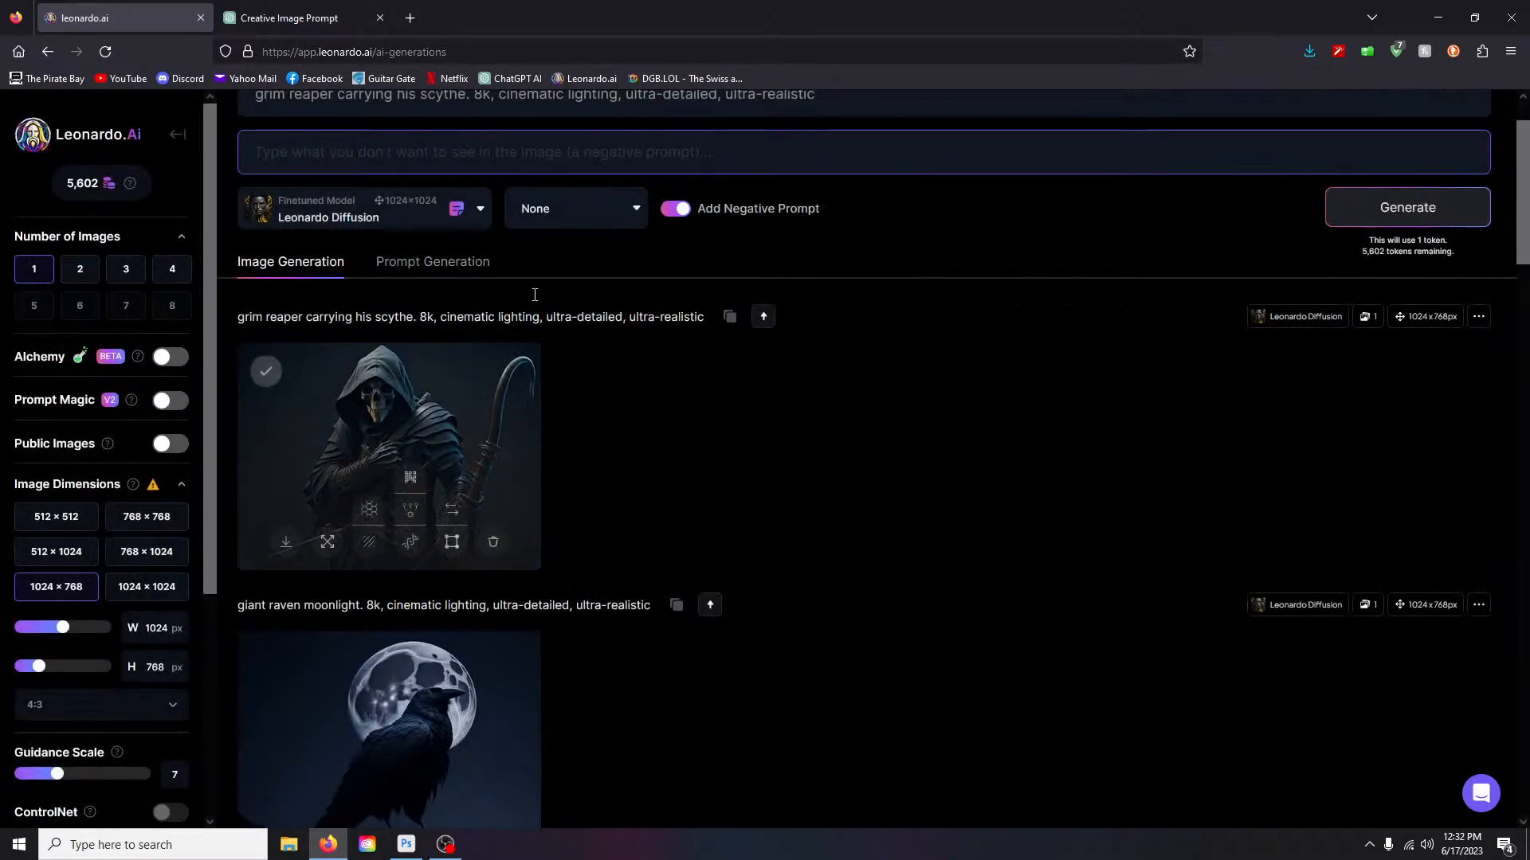
click(581, 212)
click(556, 253)
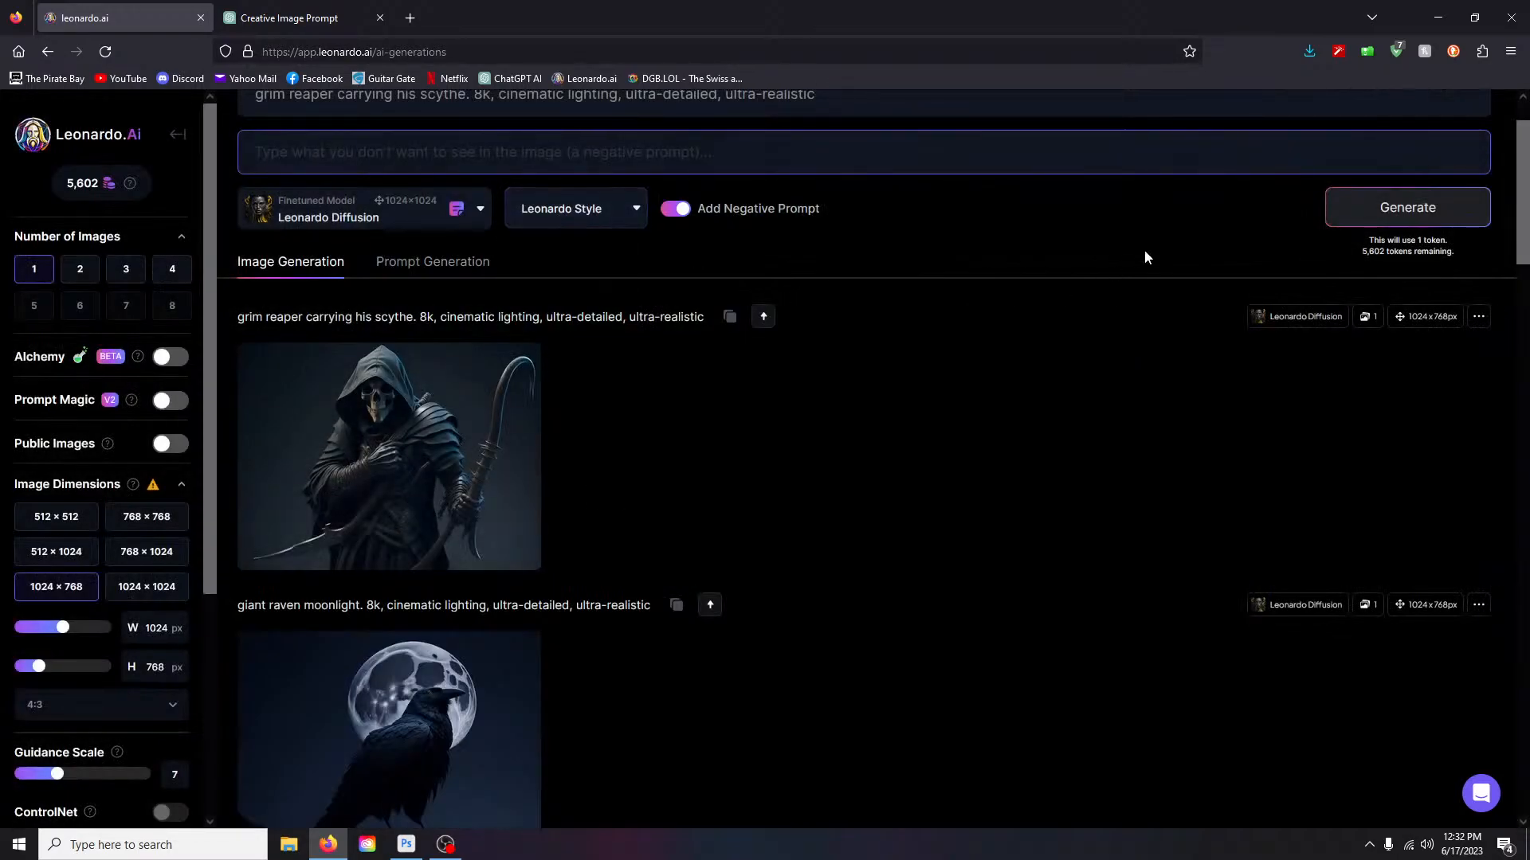
click(1407, 209)
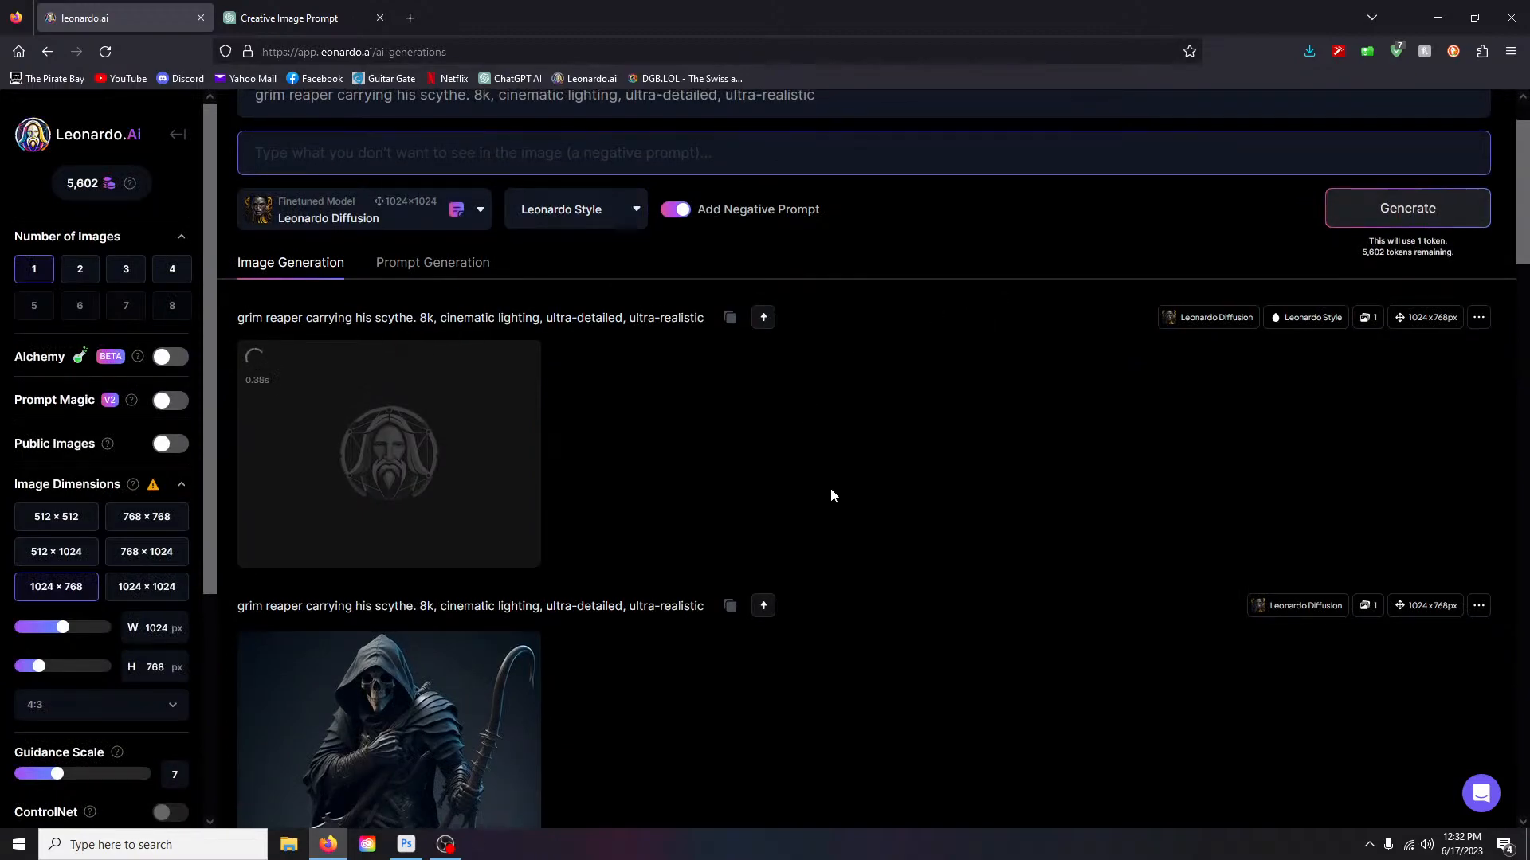
scroll(830, 496, up, 2)
scroll(830, 495, down, 1)
scroll(830, 496, down, 3)
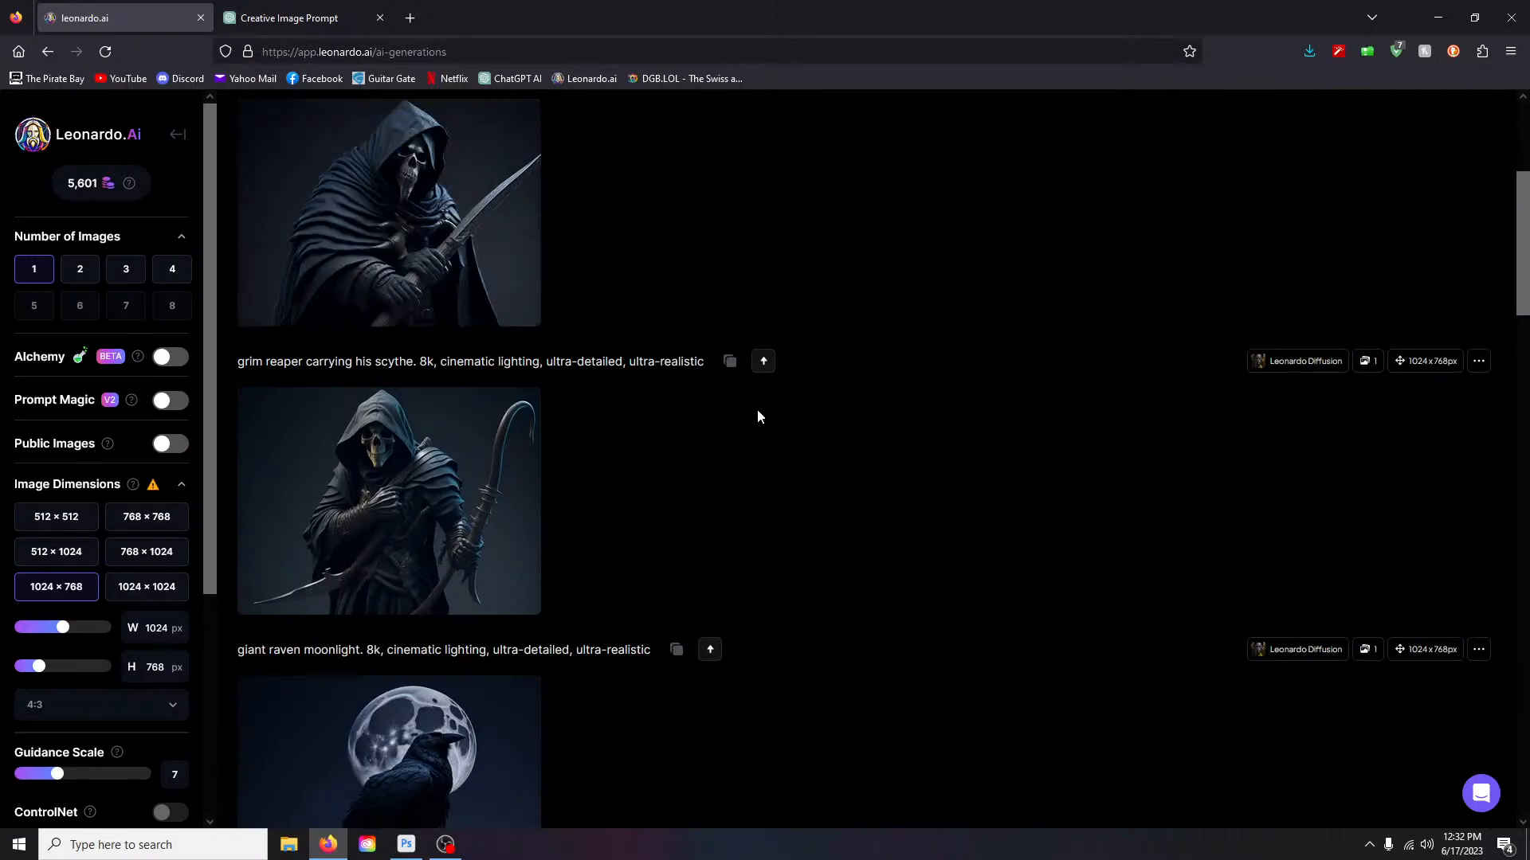
scroll(758, 408, up, 1)
click(389, 294)
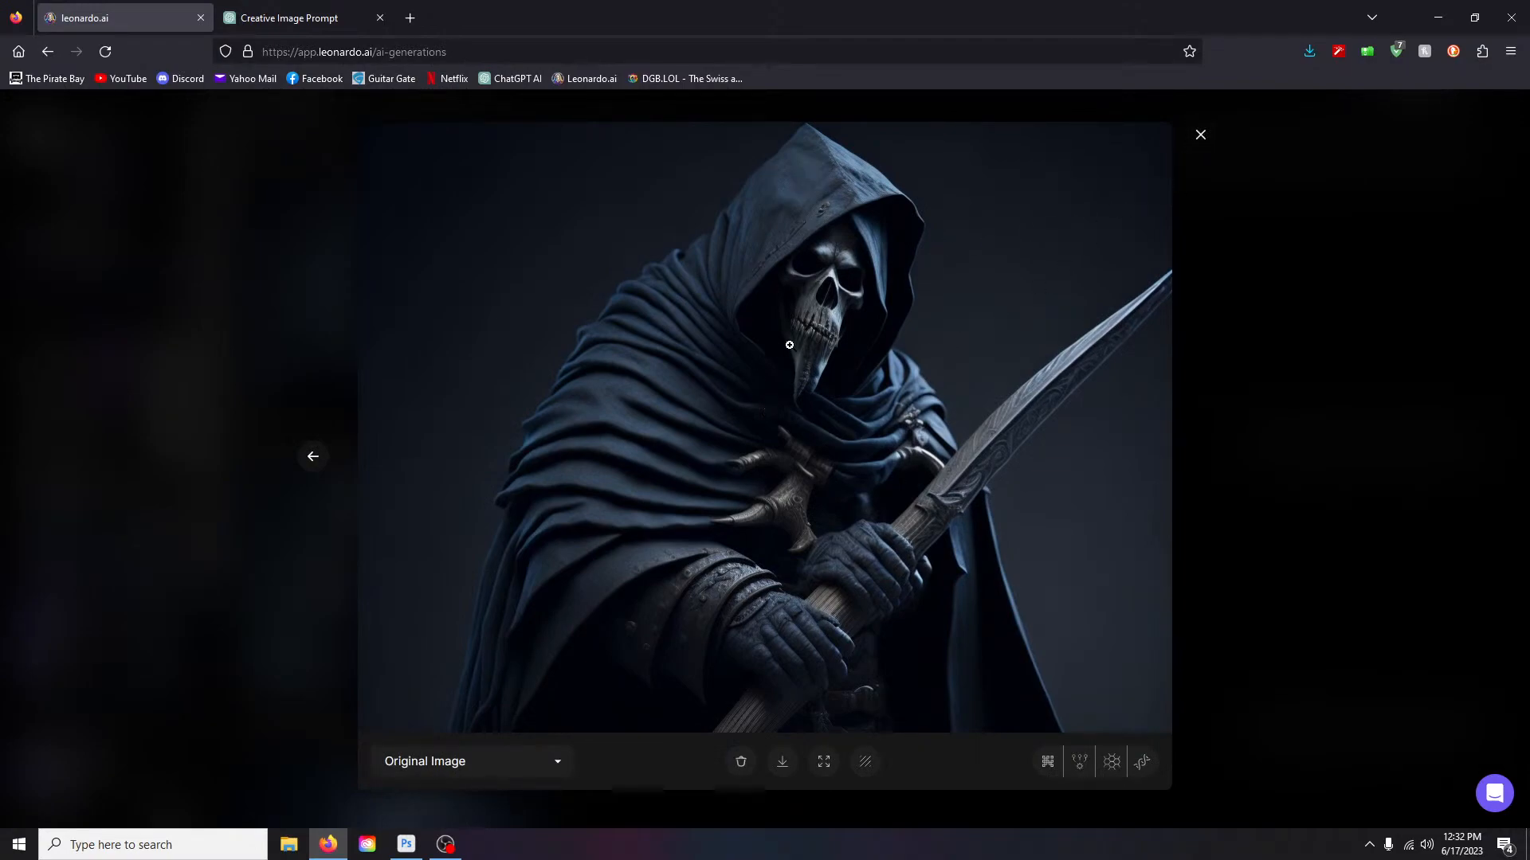
click(1201, 134)
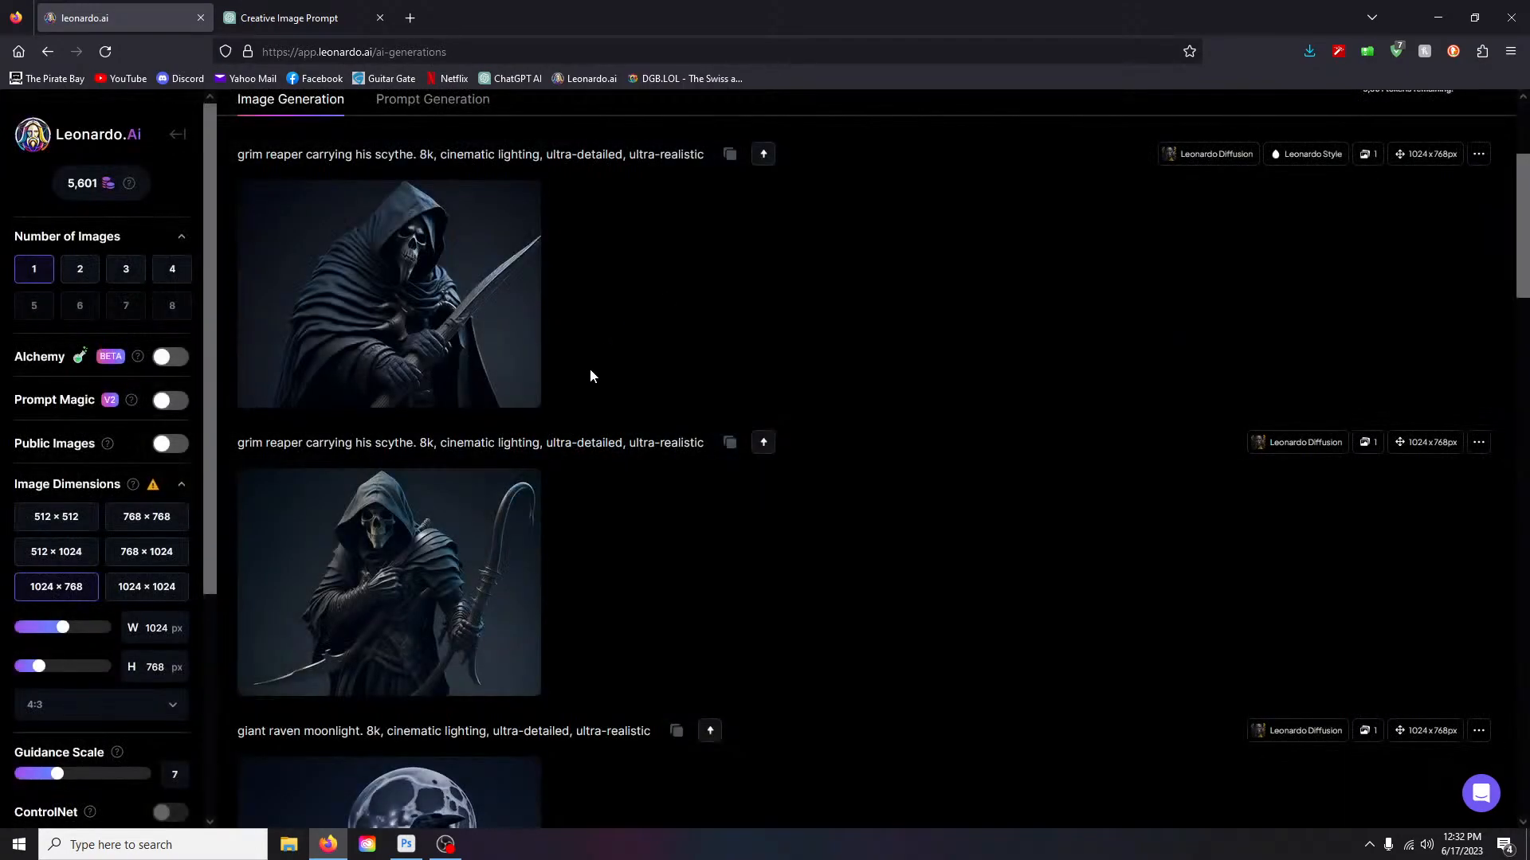
scroll(589, 368, up, 3)
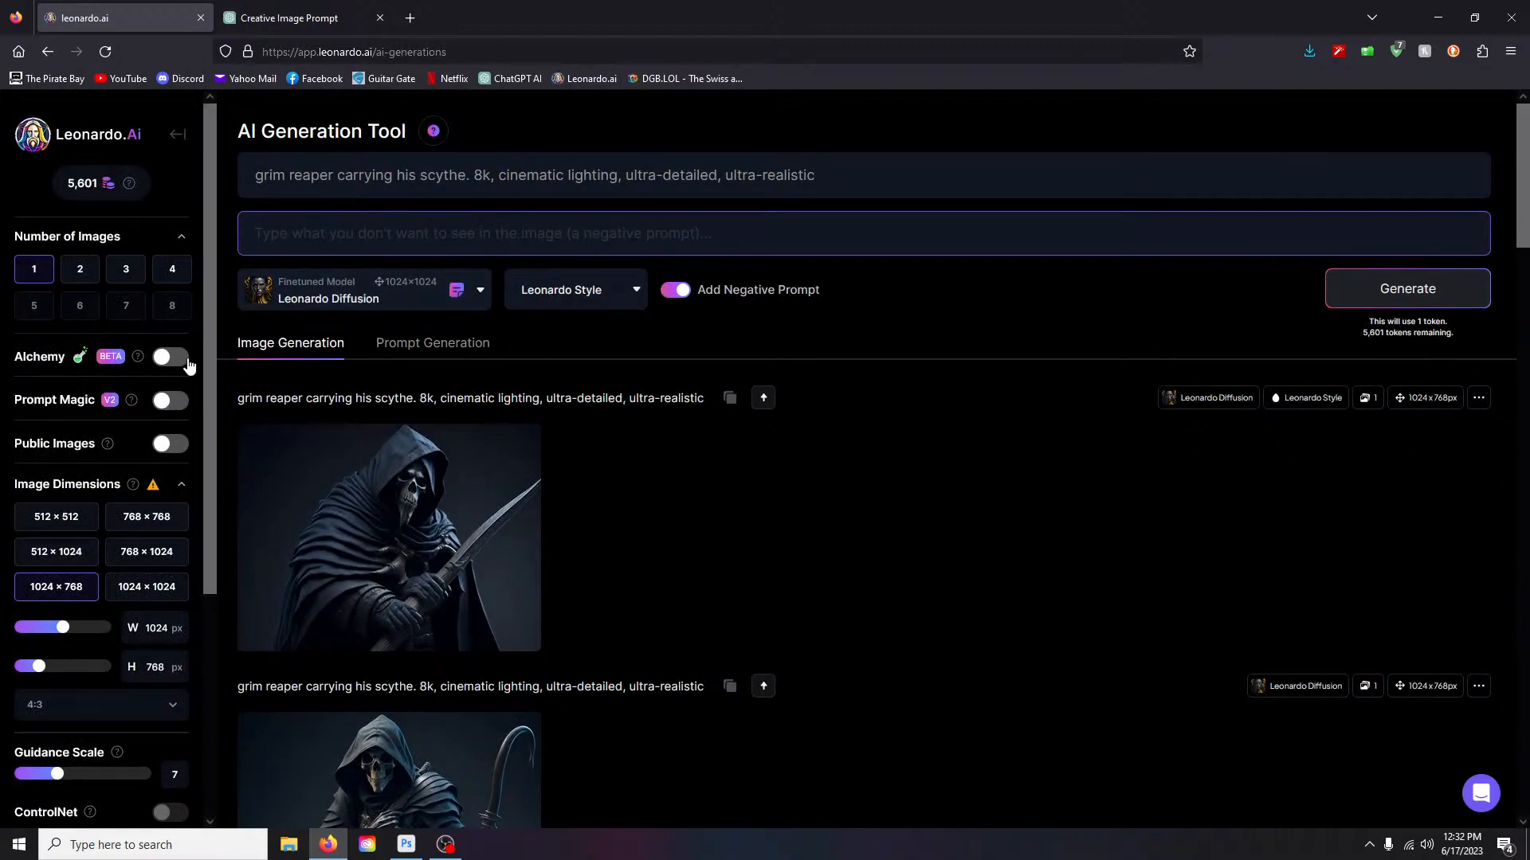
- Enable Alchemy, lower Resonance to 14, generate, and open the new reaper image
click(163, 359)
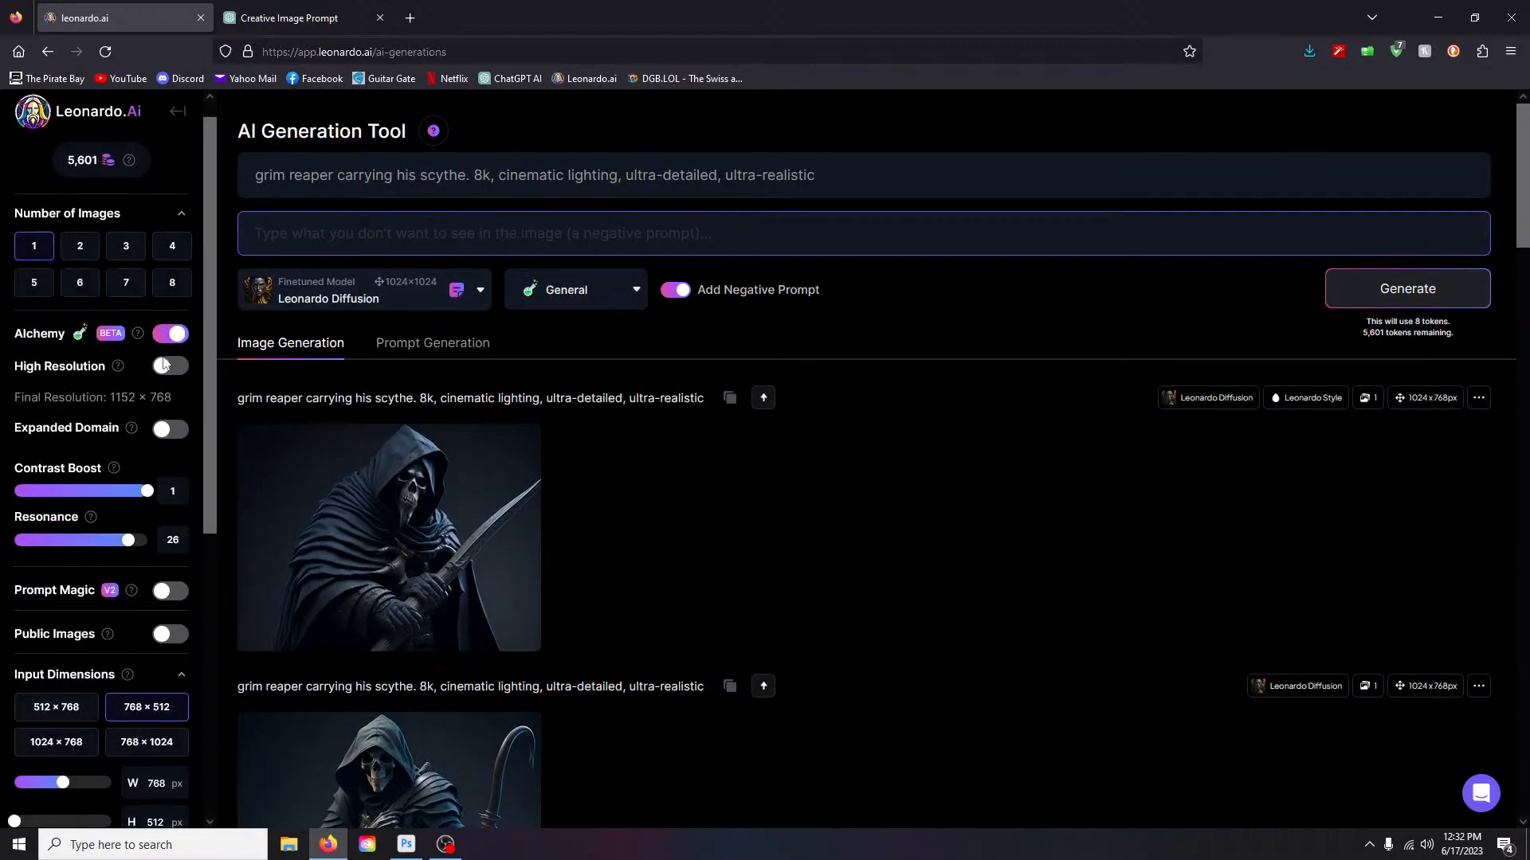
drag(127, 542, 67, 542)
click(1422, 289)
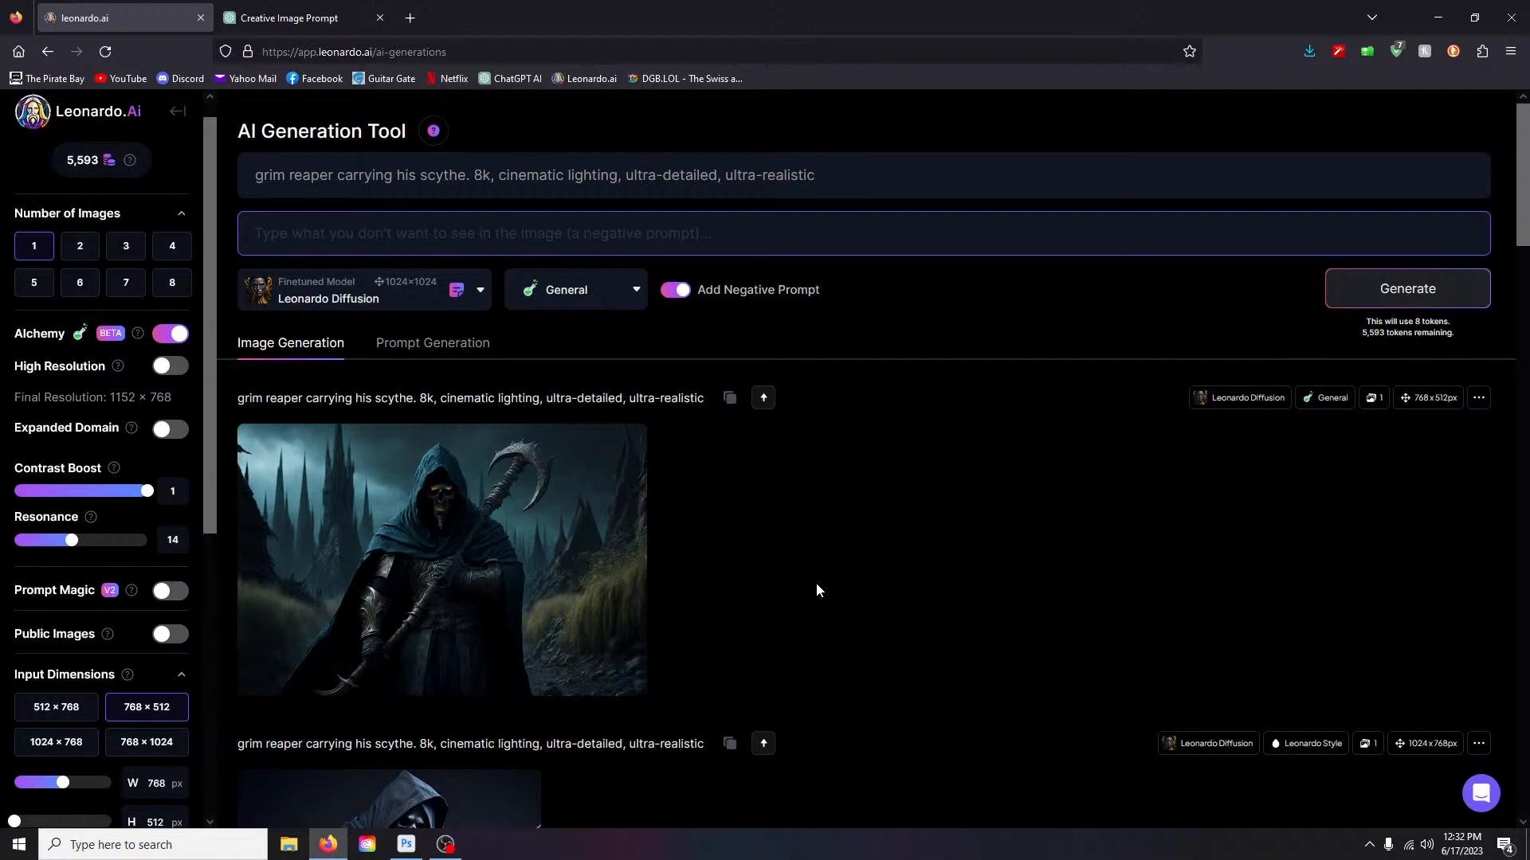
mouse_move(571, 494)
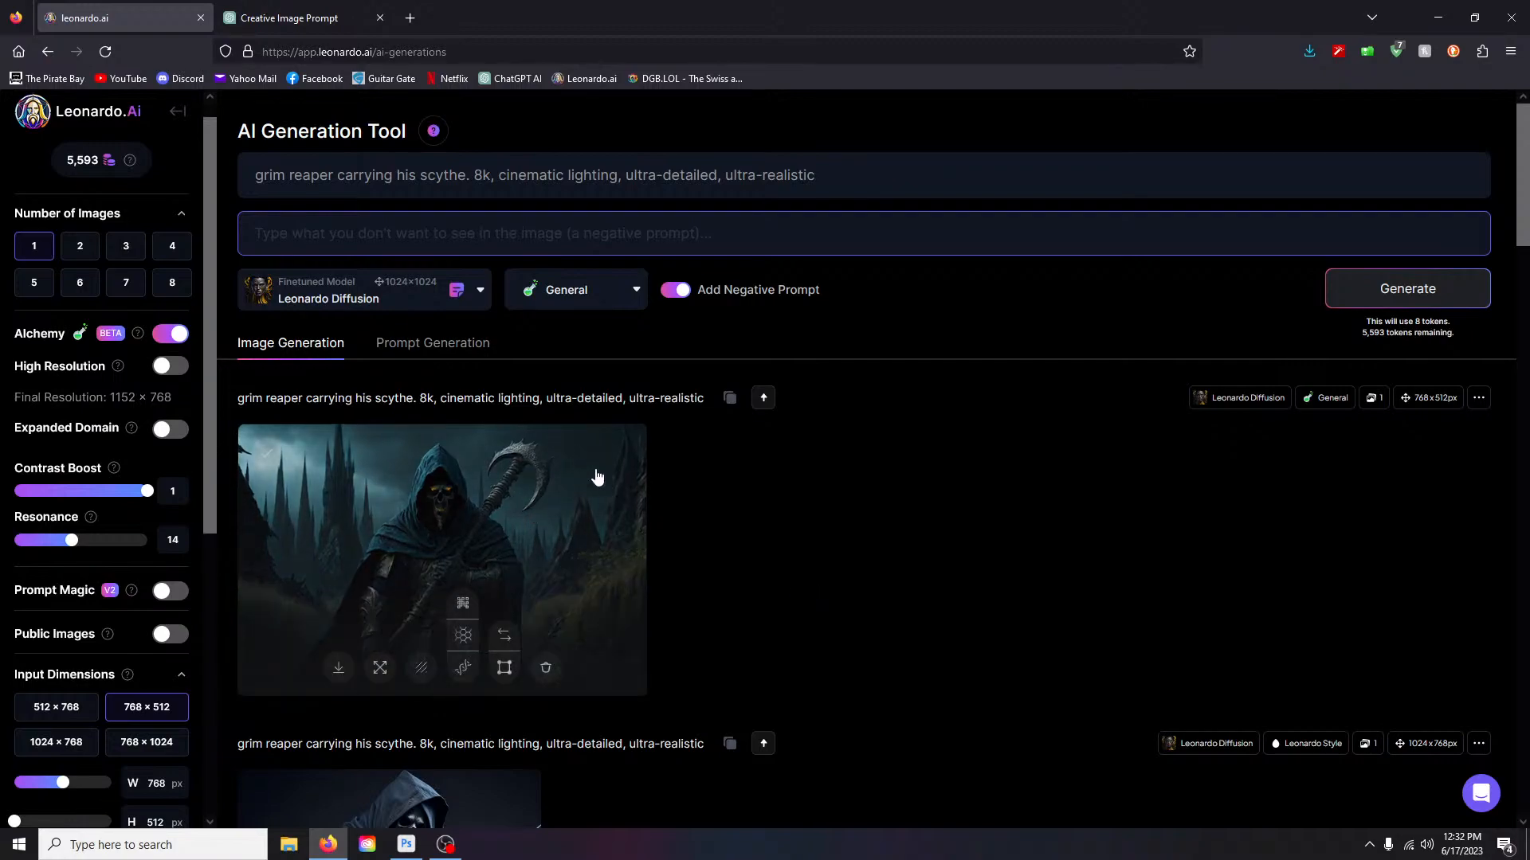
click(593, 542)
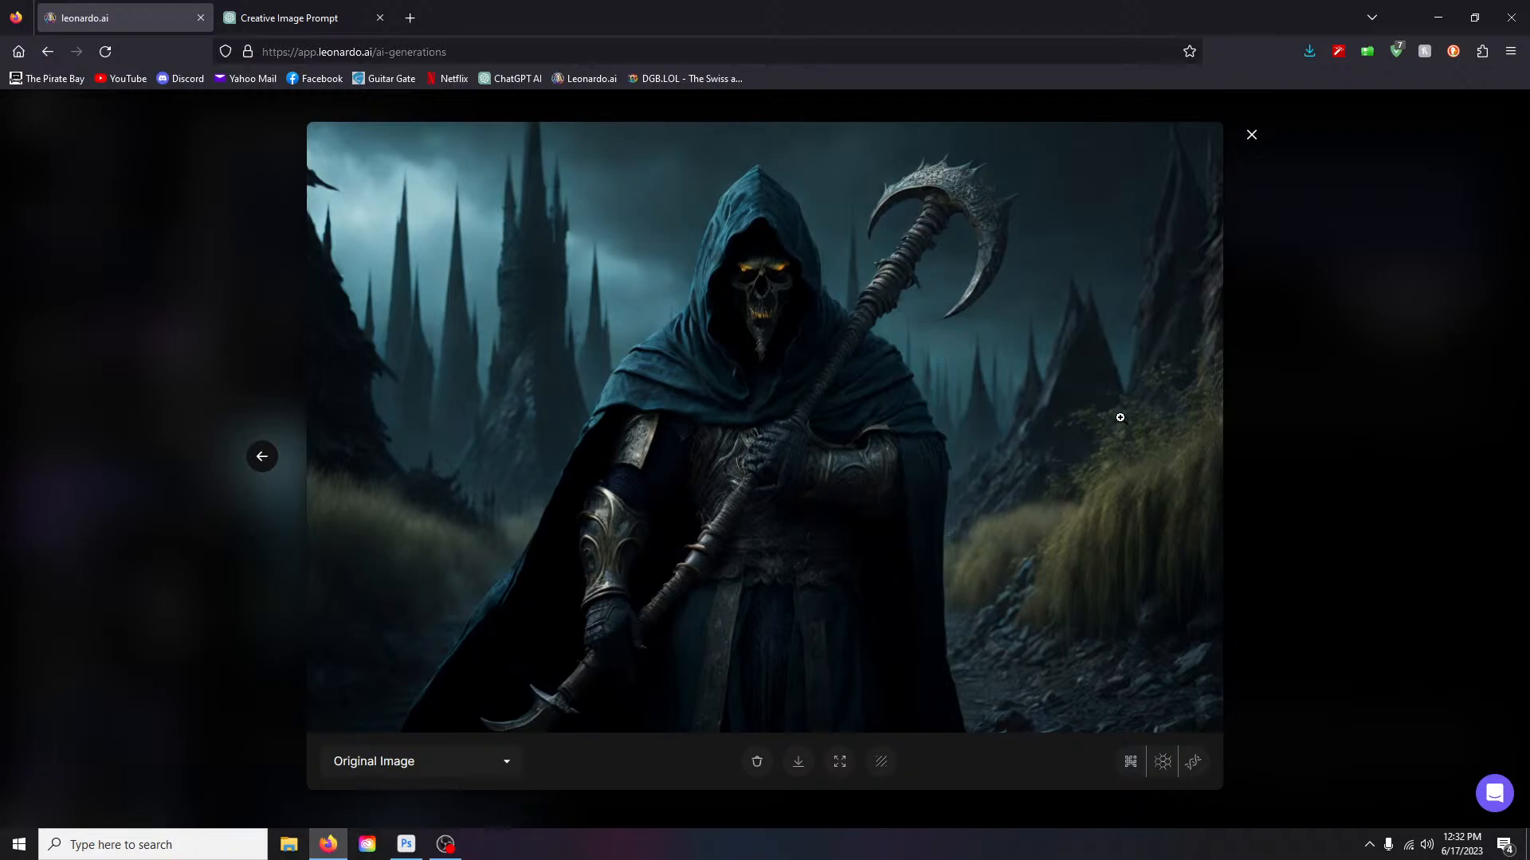
- Close the viewer and generate the grim reaper in Raytraced style
right_click(1252, 136)
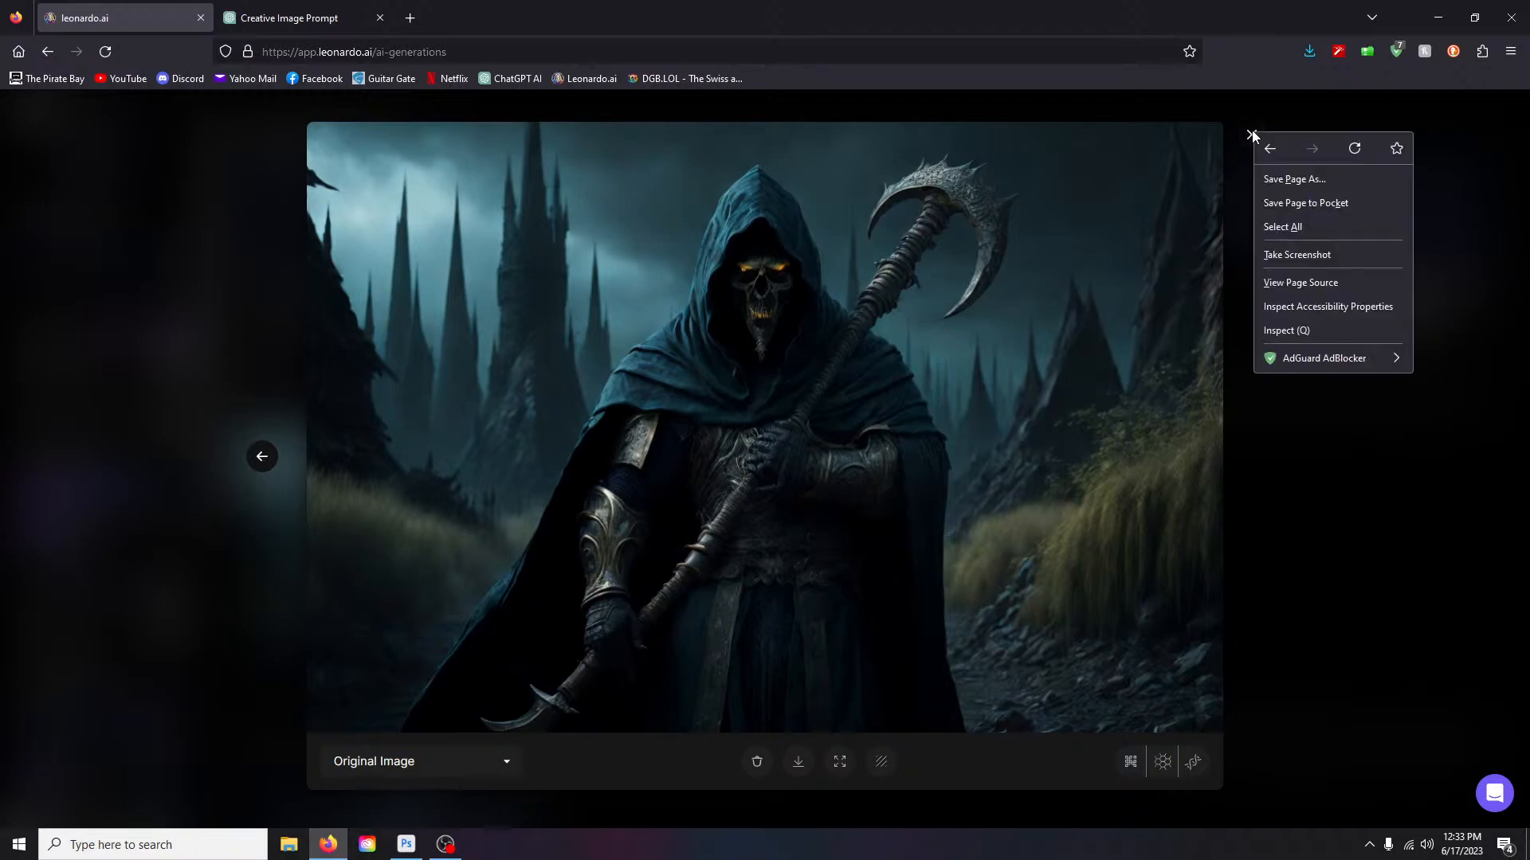
click(1245, 142)
click(1251, 137)
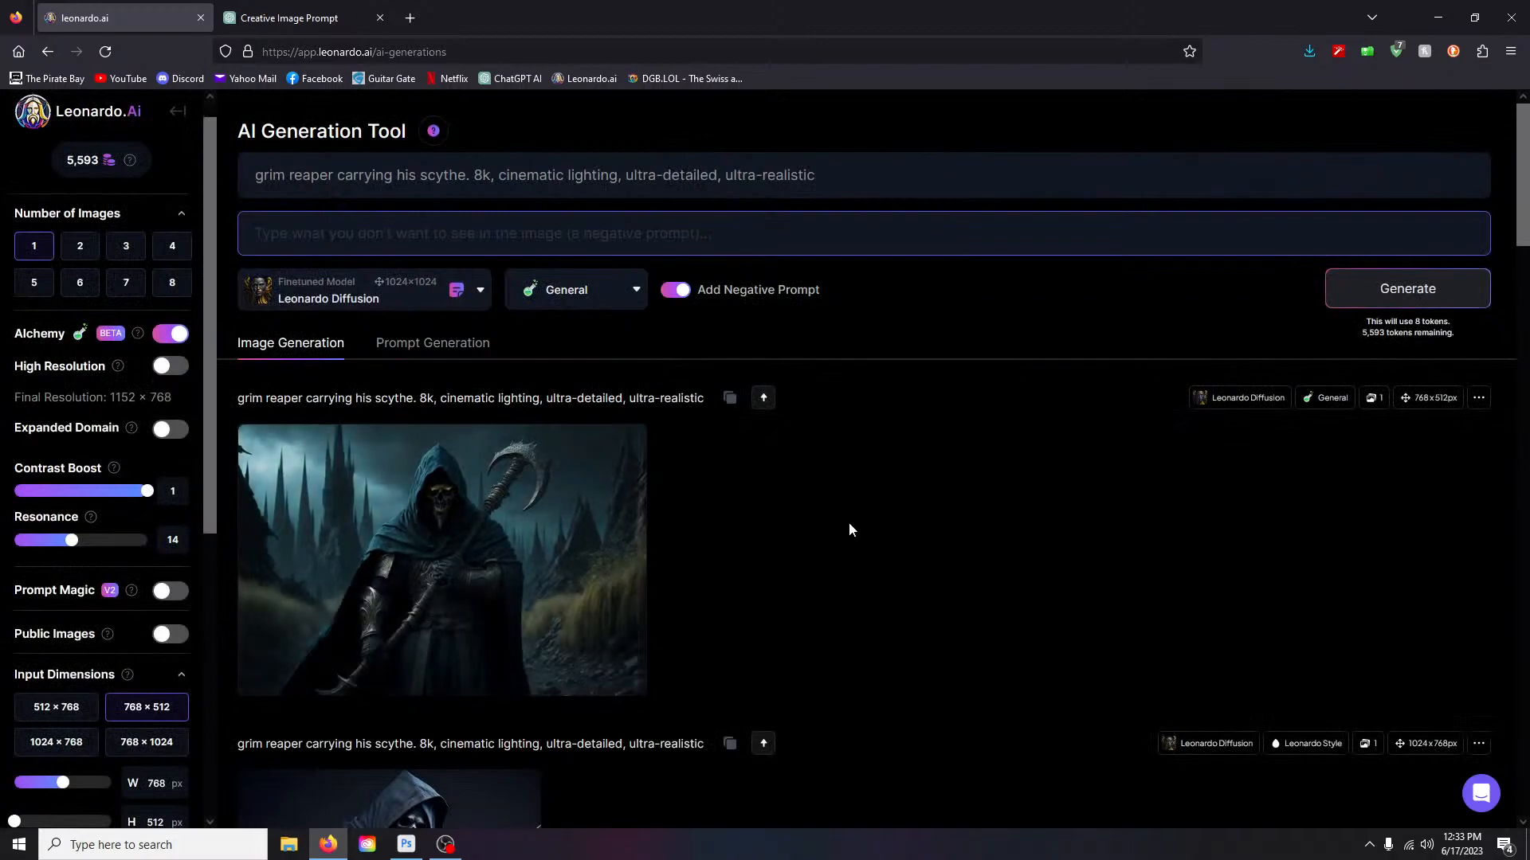
click(634, 290)
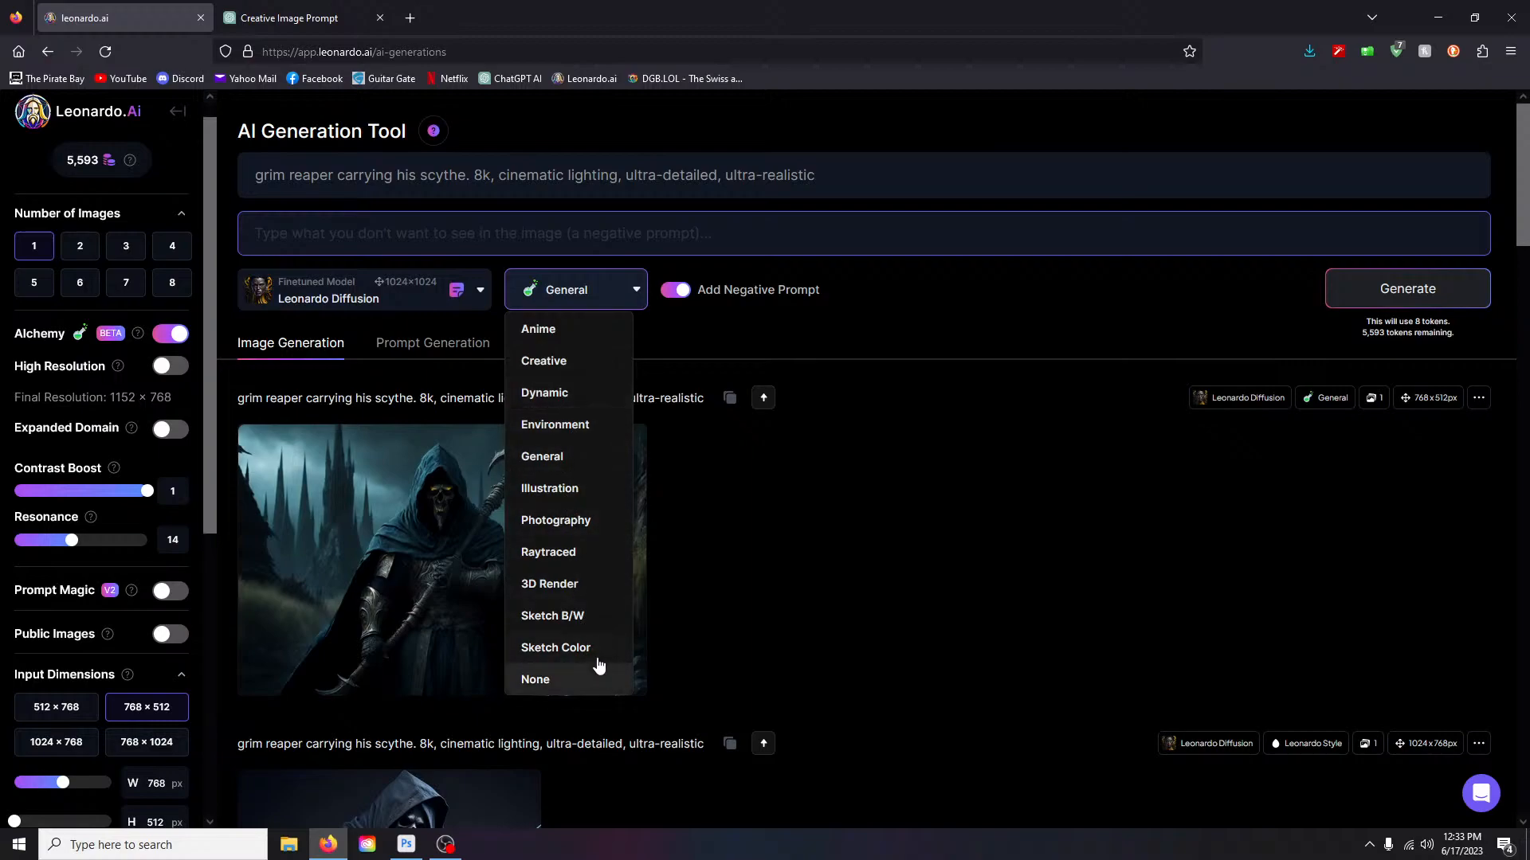
click(557, 552)
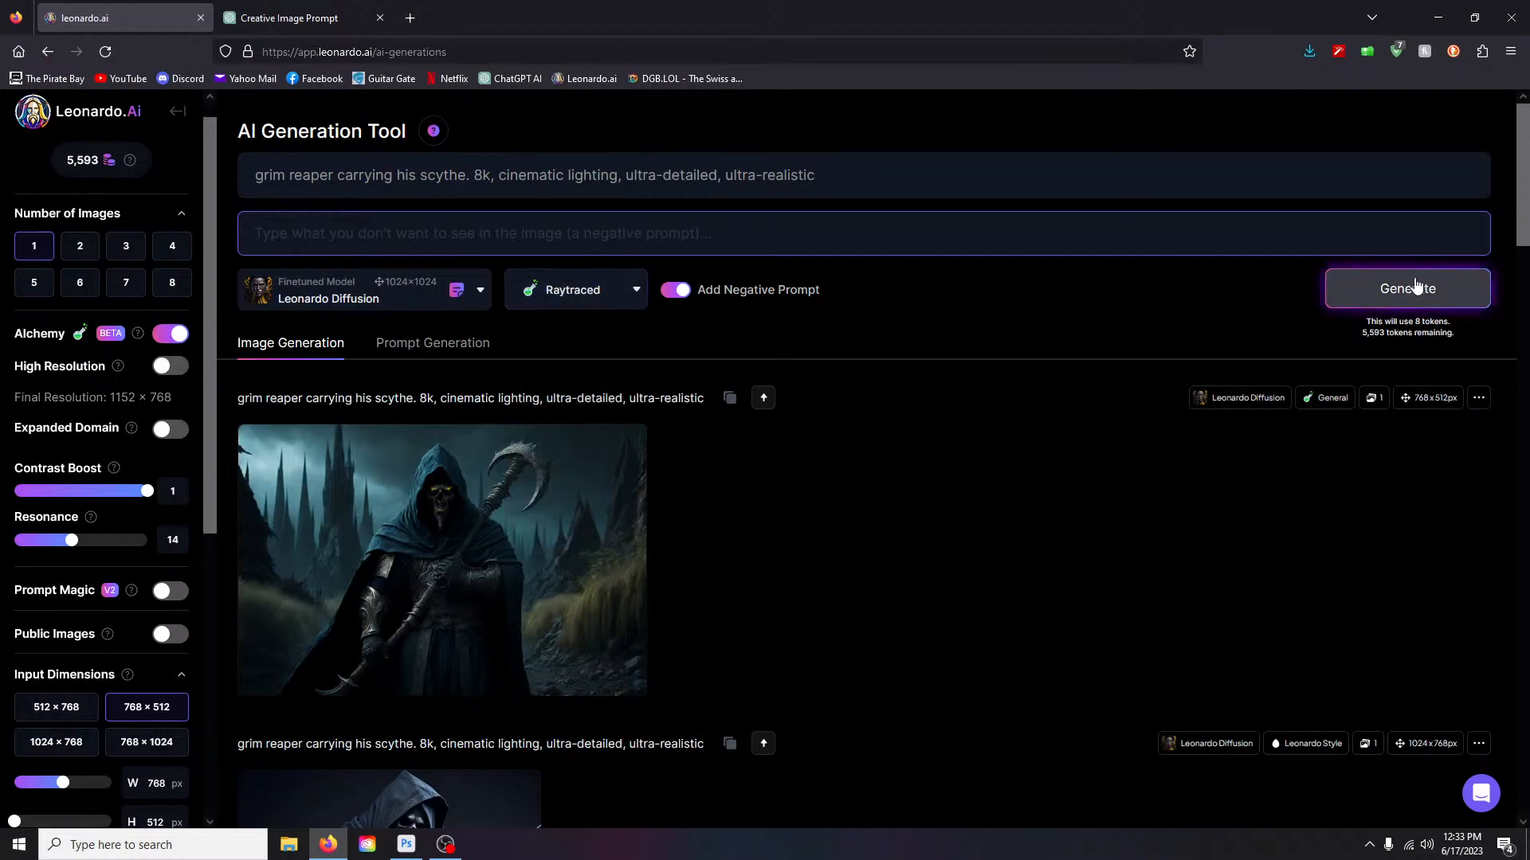
click(1403, 288)
- Generate the grim reaper again in 3D Render and Sketch B/W styles
click(622, 298)
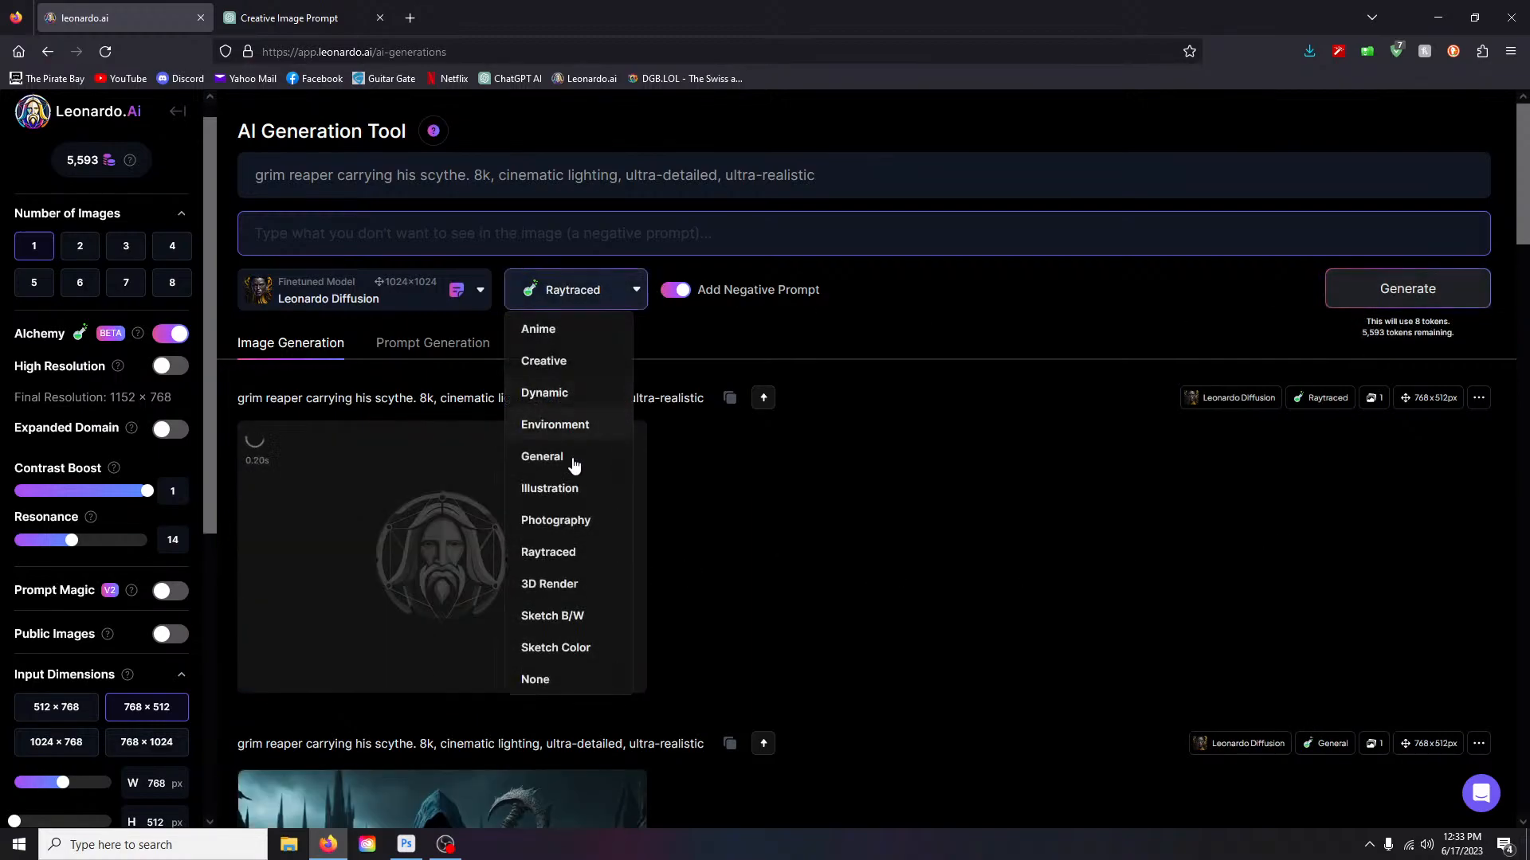
click(557, 584)
click(1419, 309)
click(573, 293)
click(613, 601)
click(1407, 303)
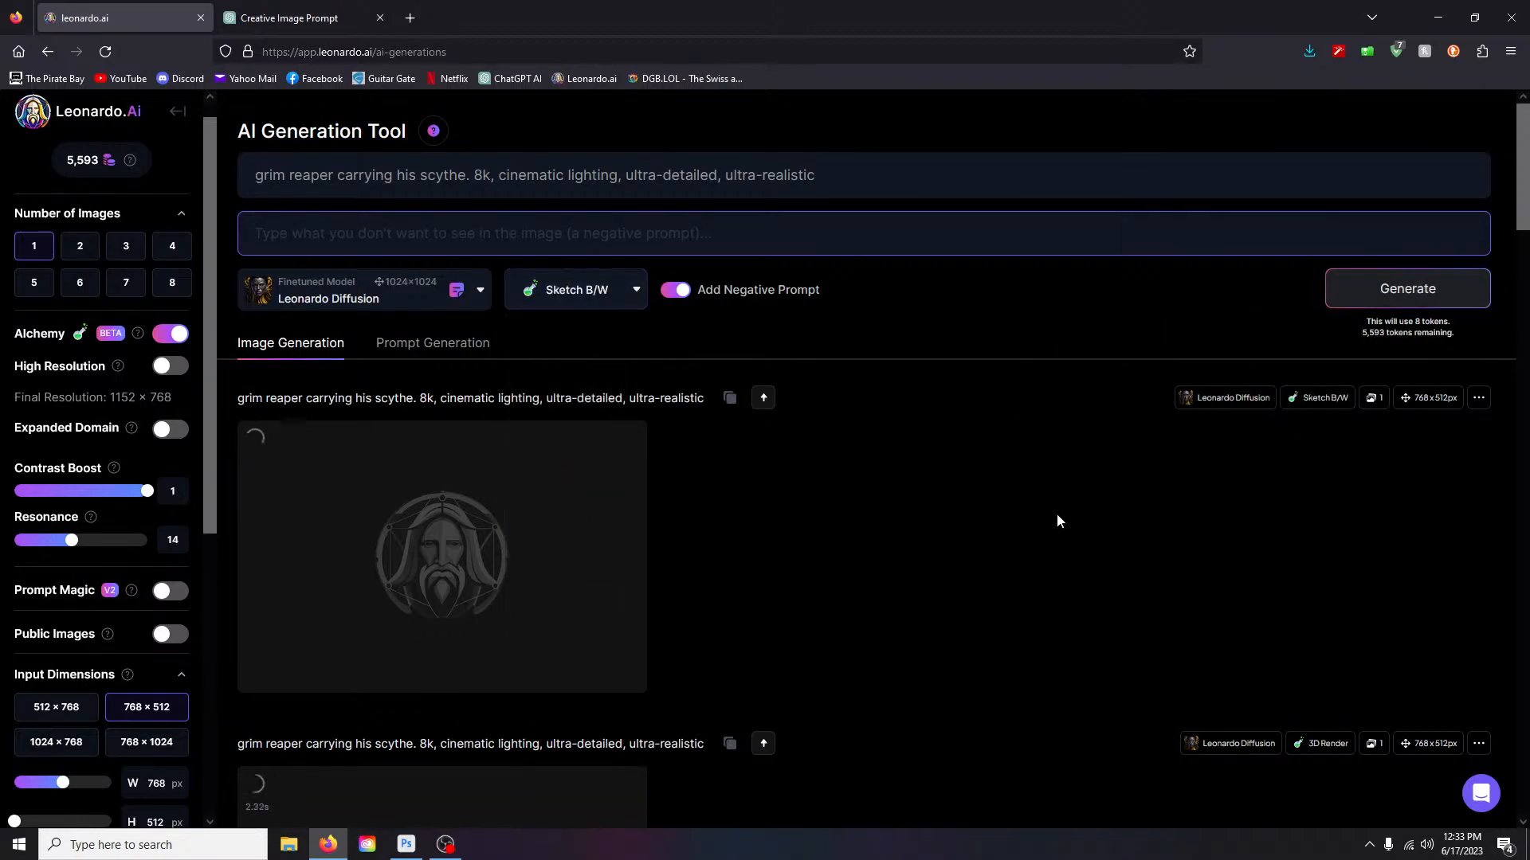
scroll(1057, 513, down, 4)
scroll(1057, 519, down, 4)
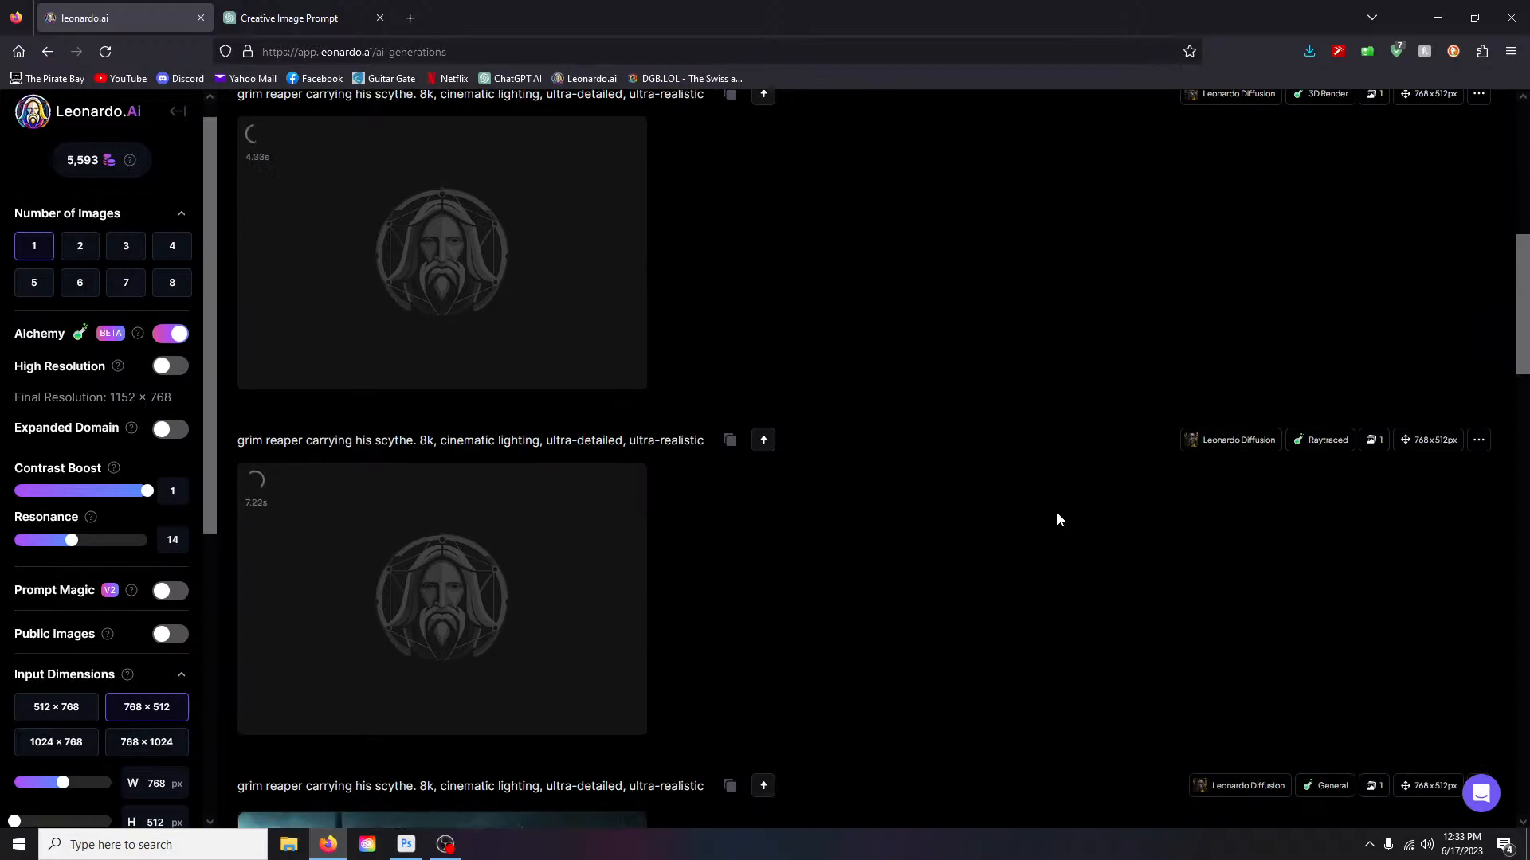
scroll(1056, 519, down, 1)
scroll(1057, 519, down, 2)
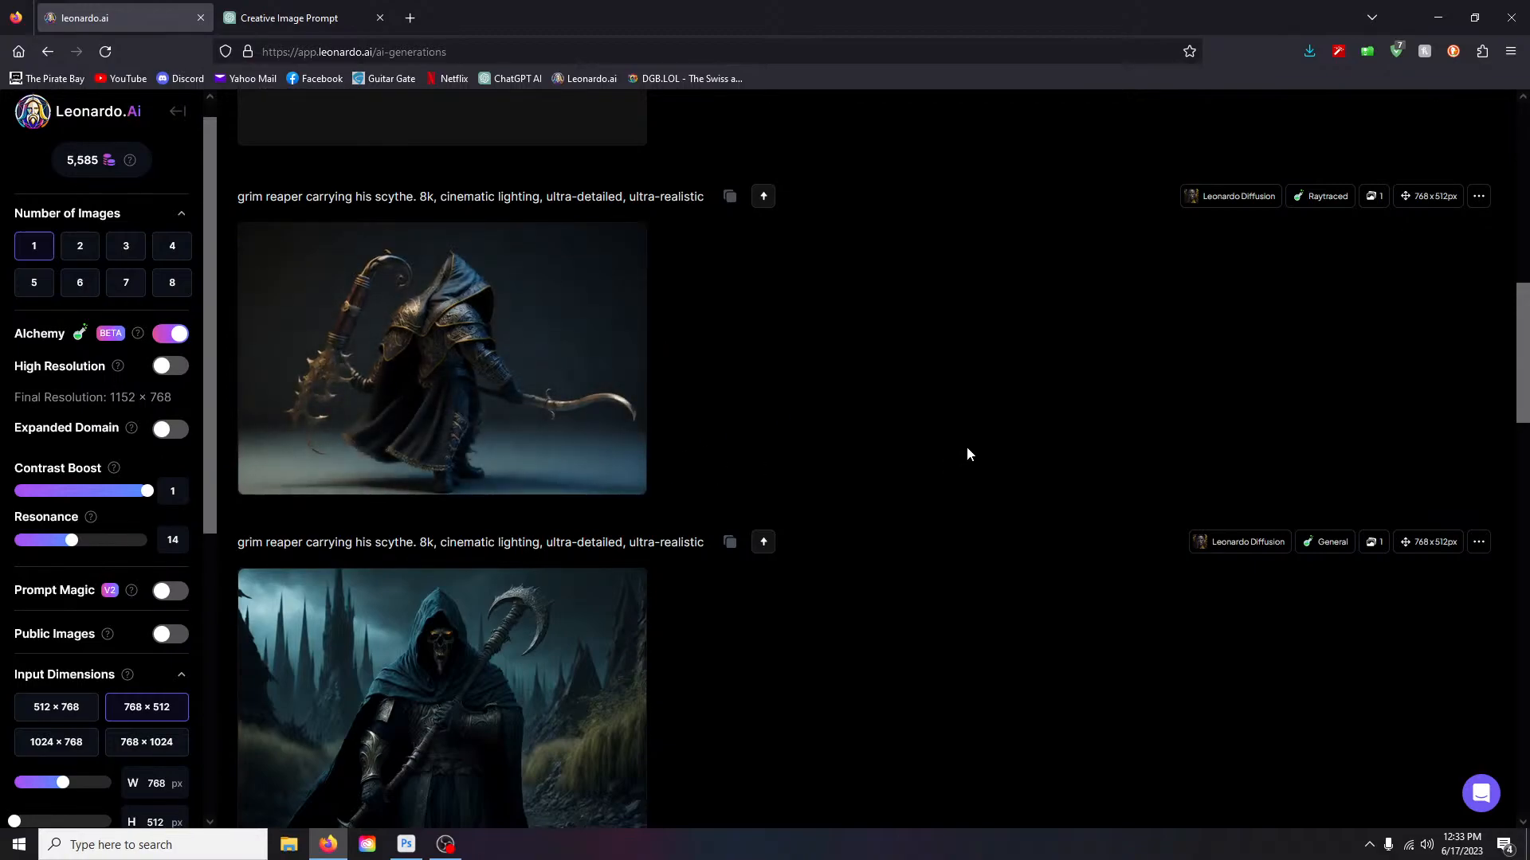
scroll(967, 451, down, 3)
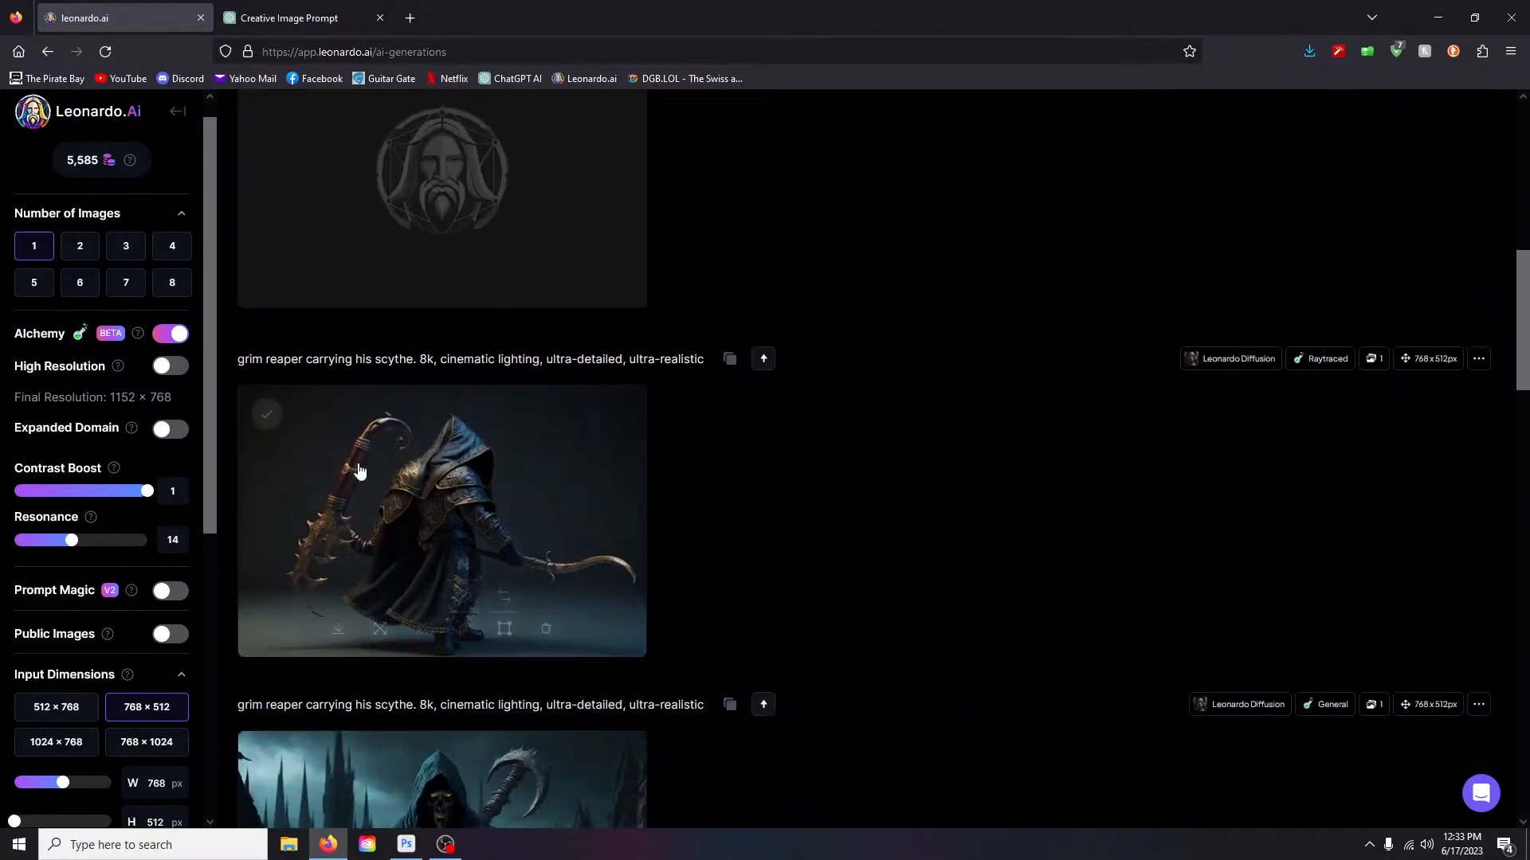
click(443, 510)
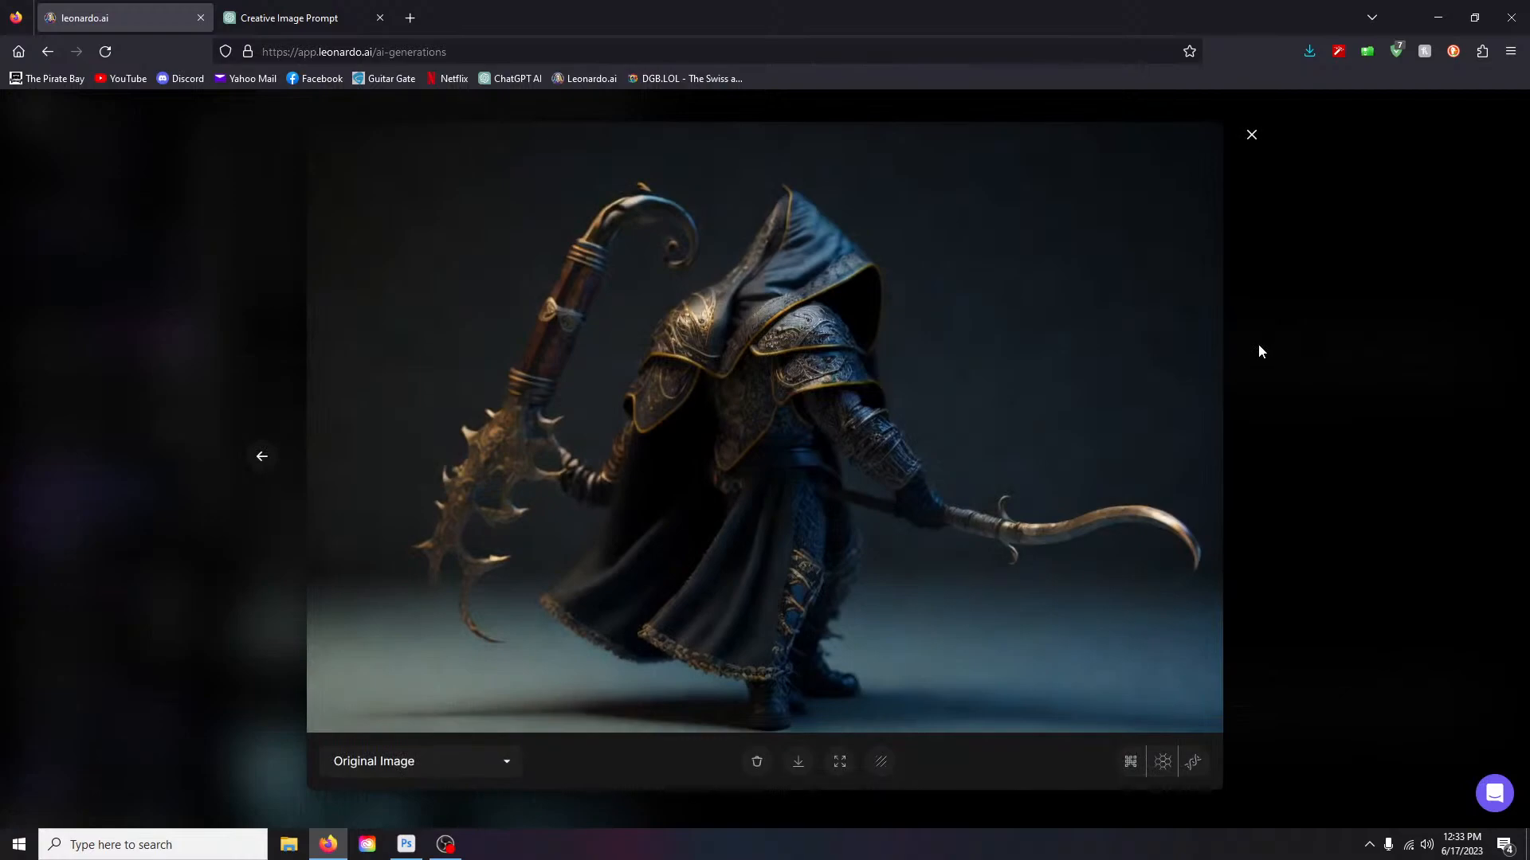
click(1252, 135)
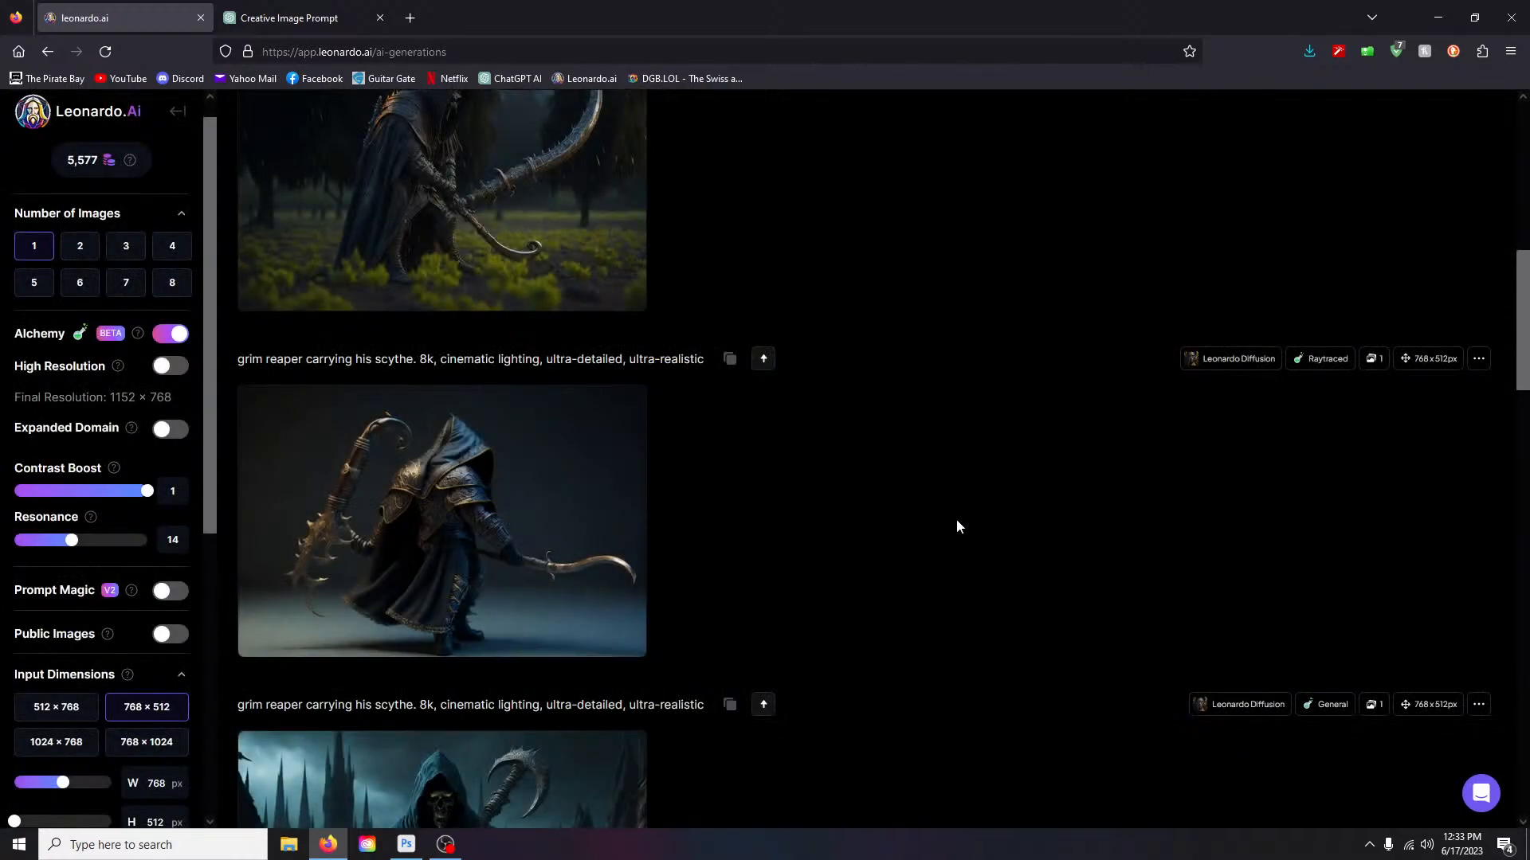
scroll(956, 518, up, 3)
click(444, 415)
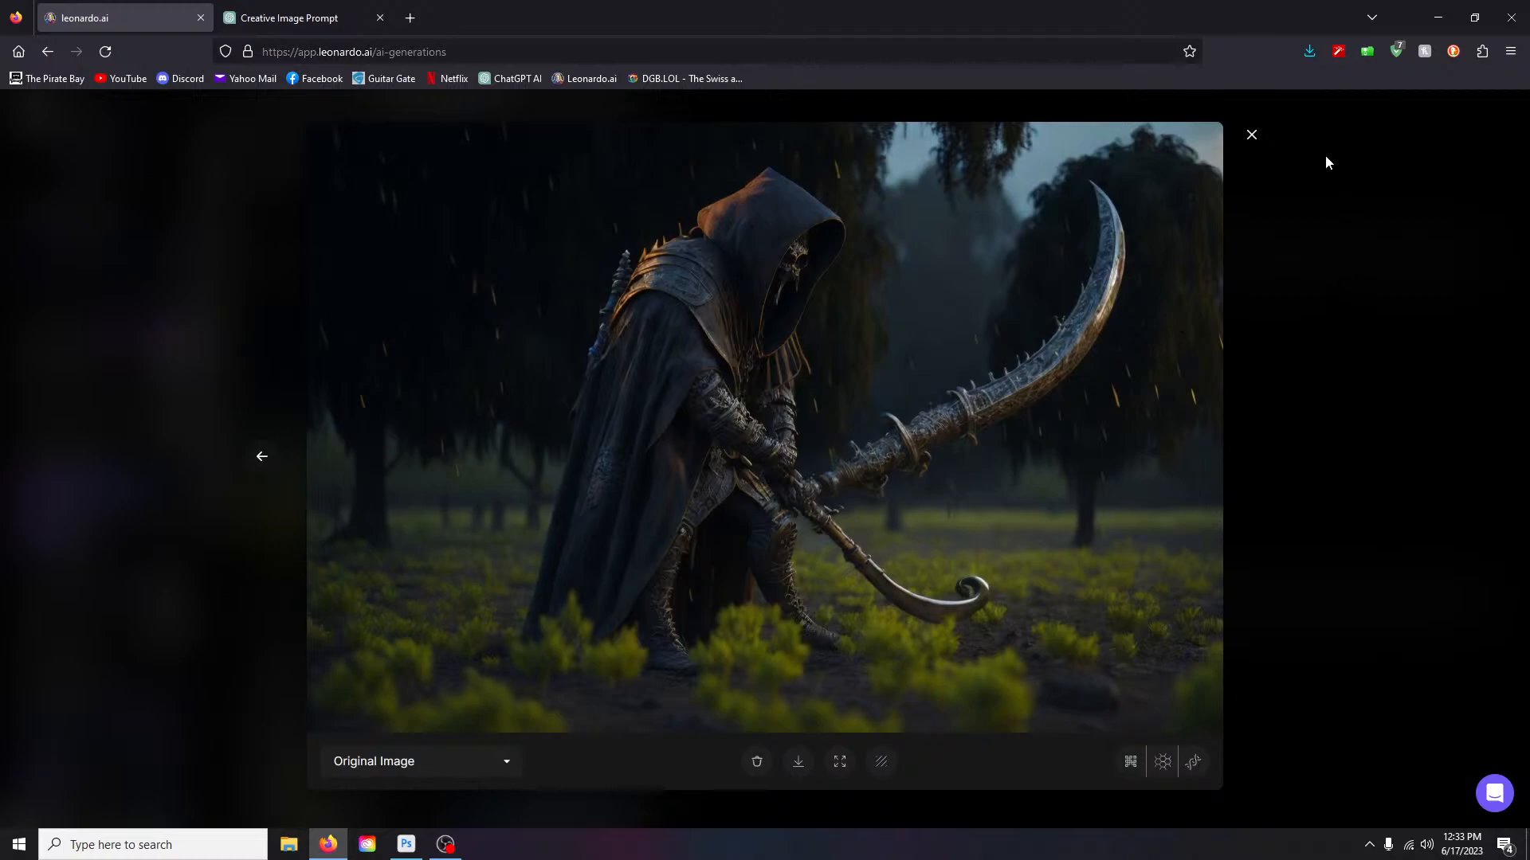
click(1252, 137)
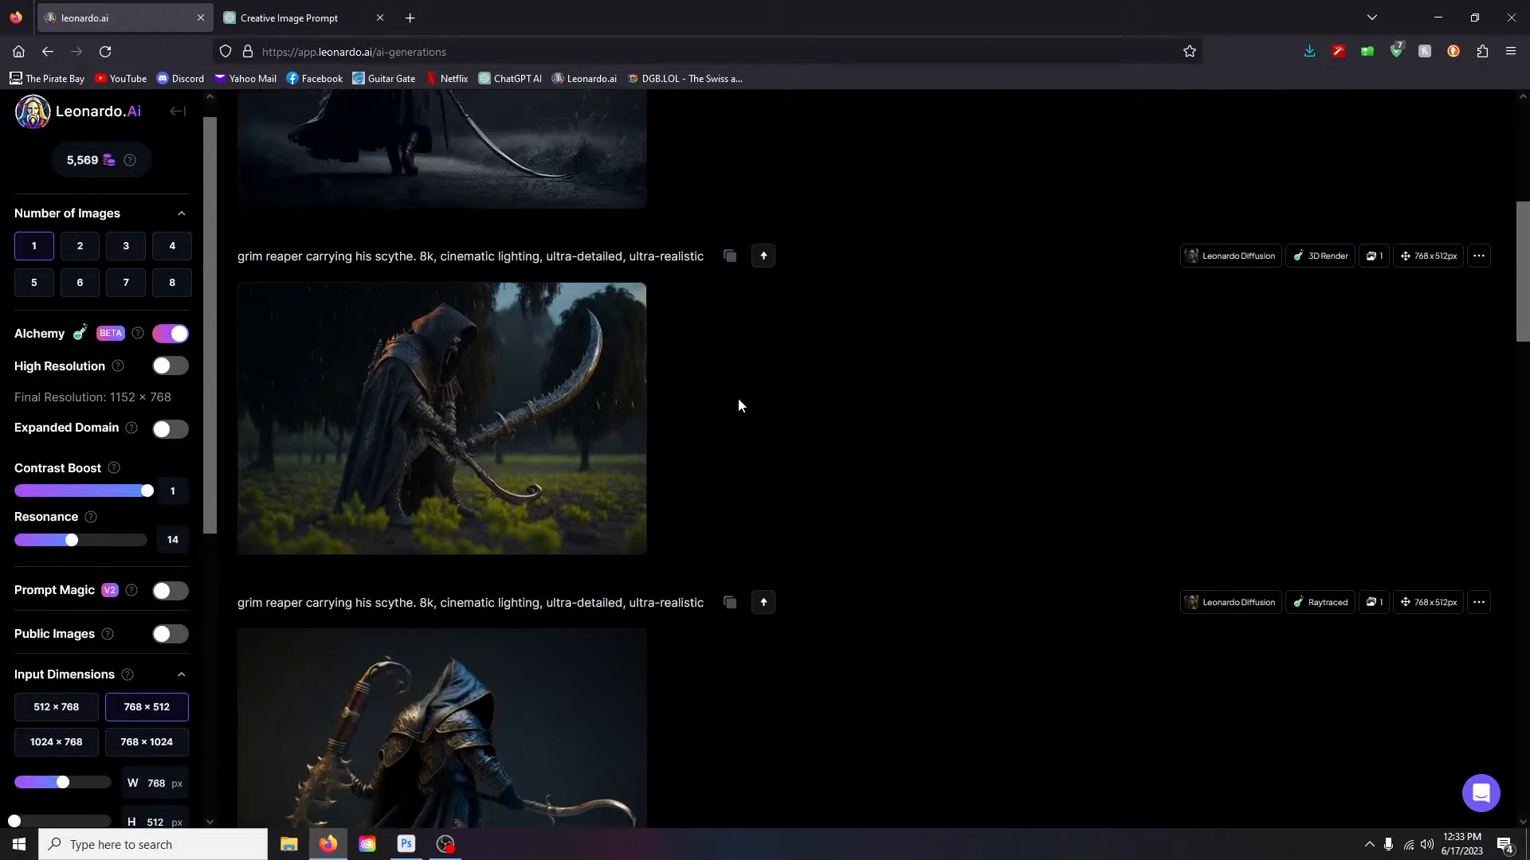
scroll(706, 406, up, 4)
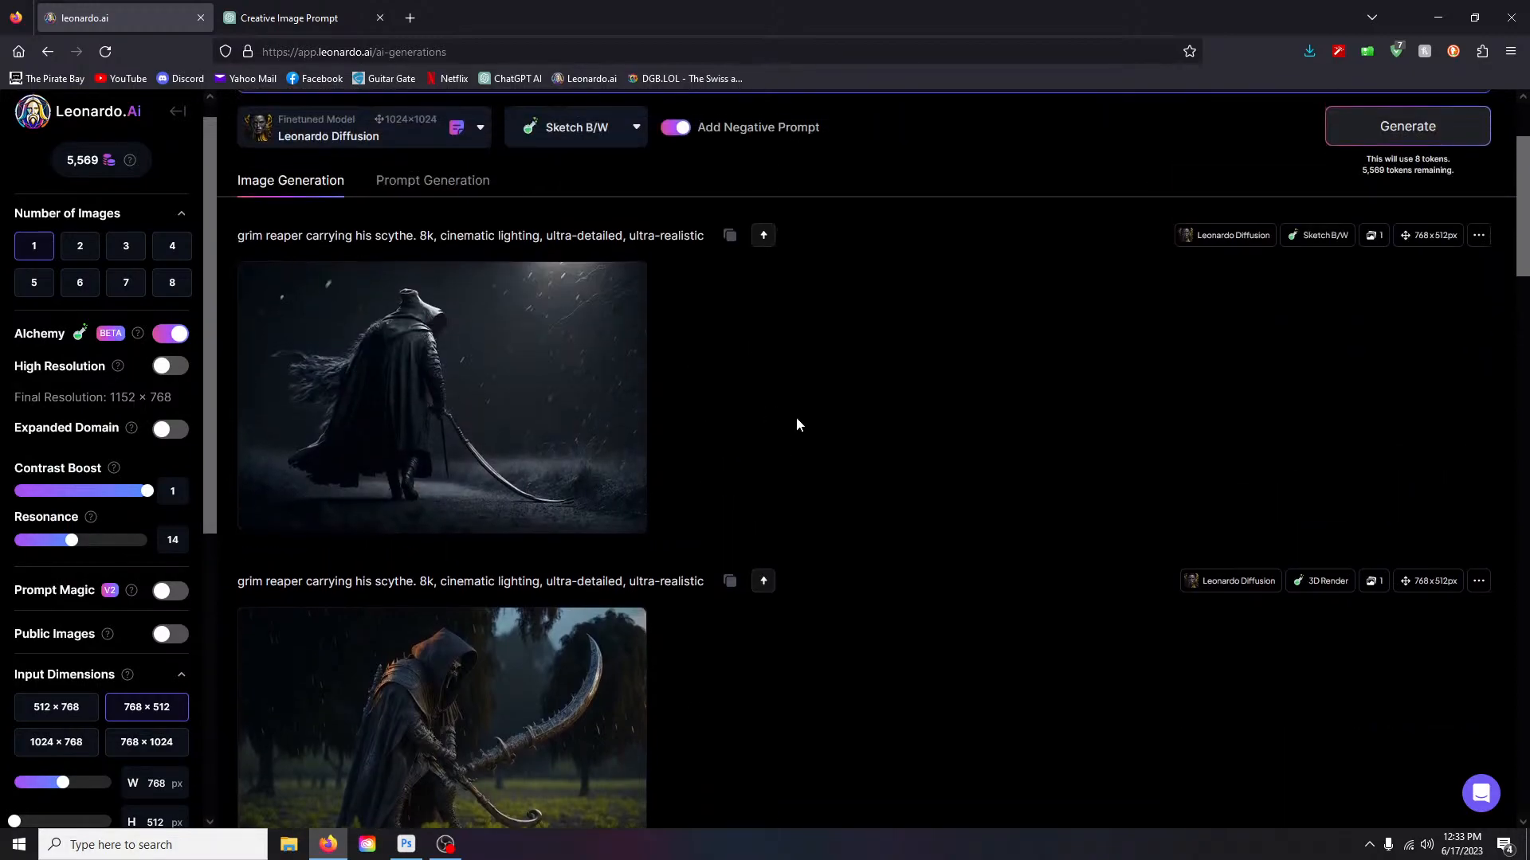
click(540, 416)
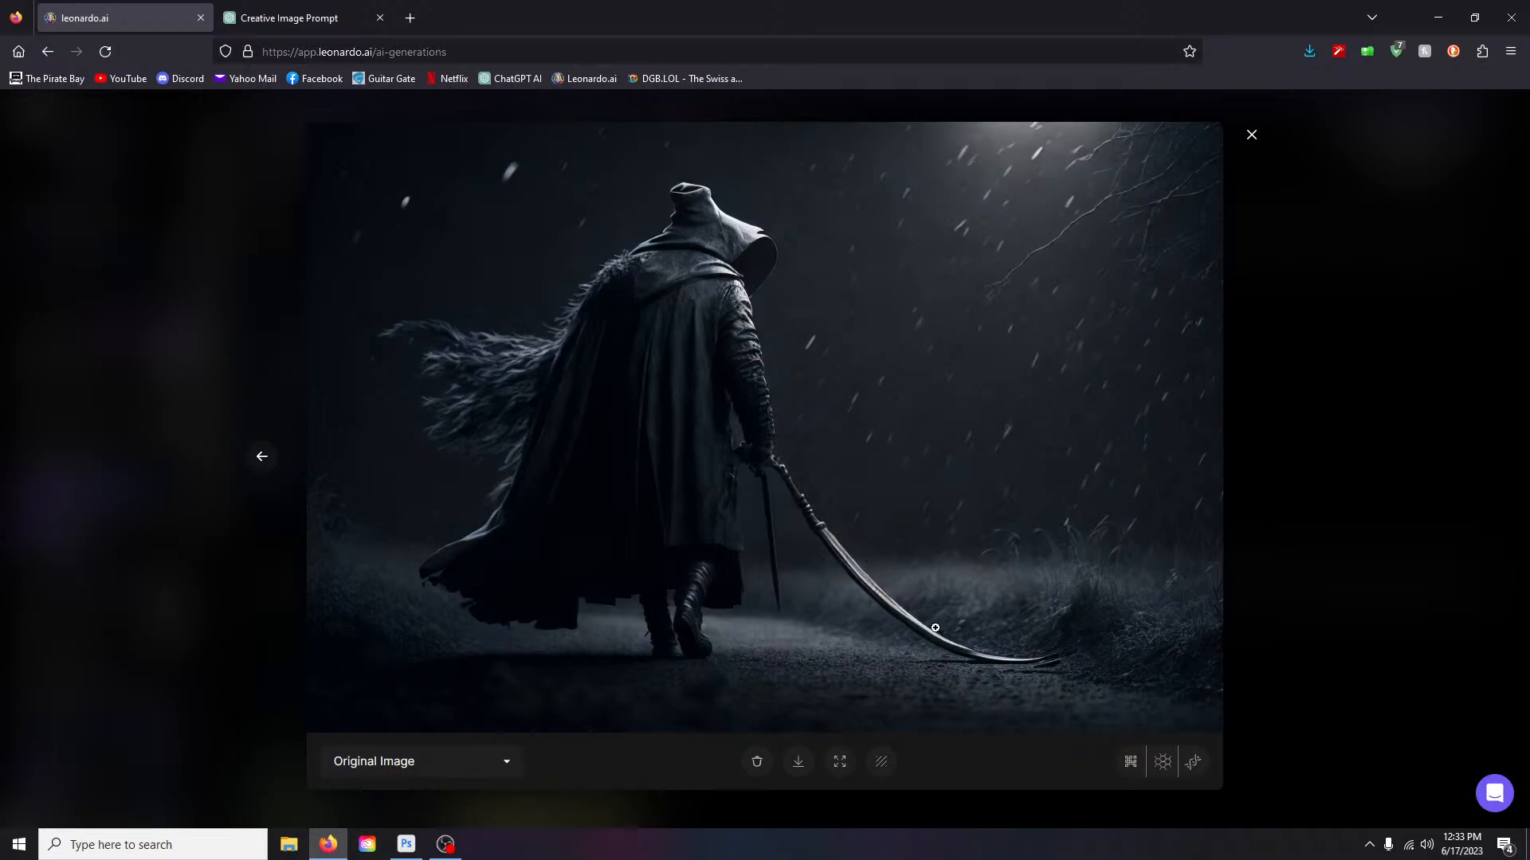
click(1251, 134)
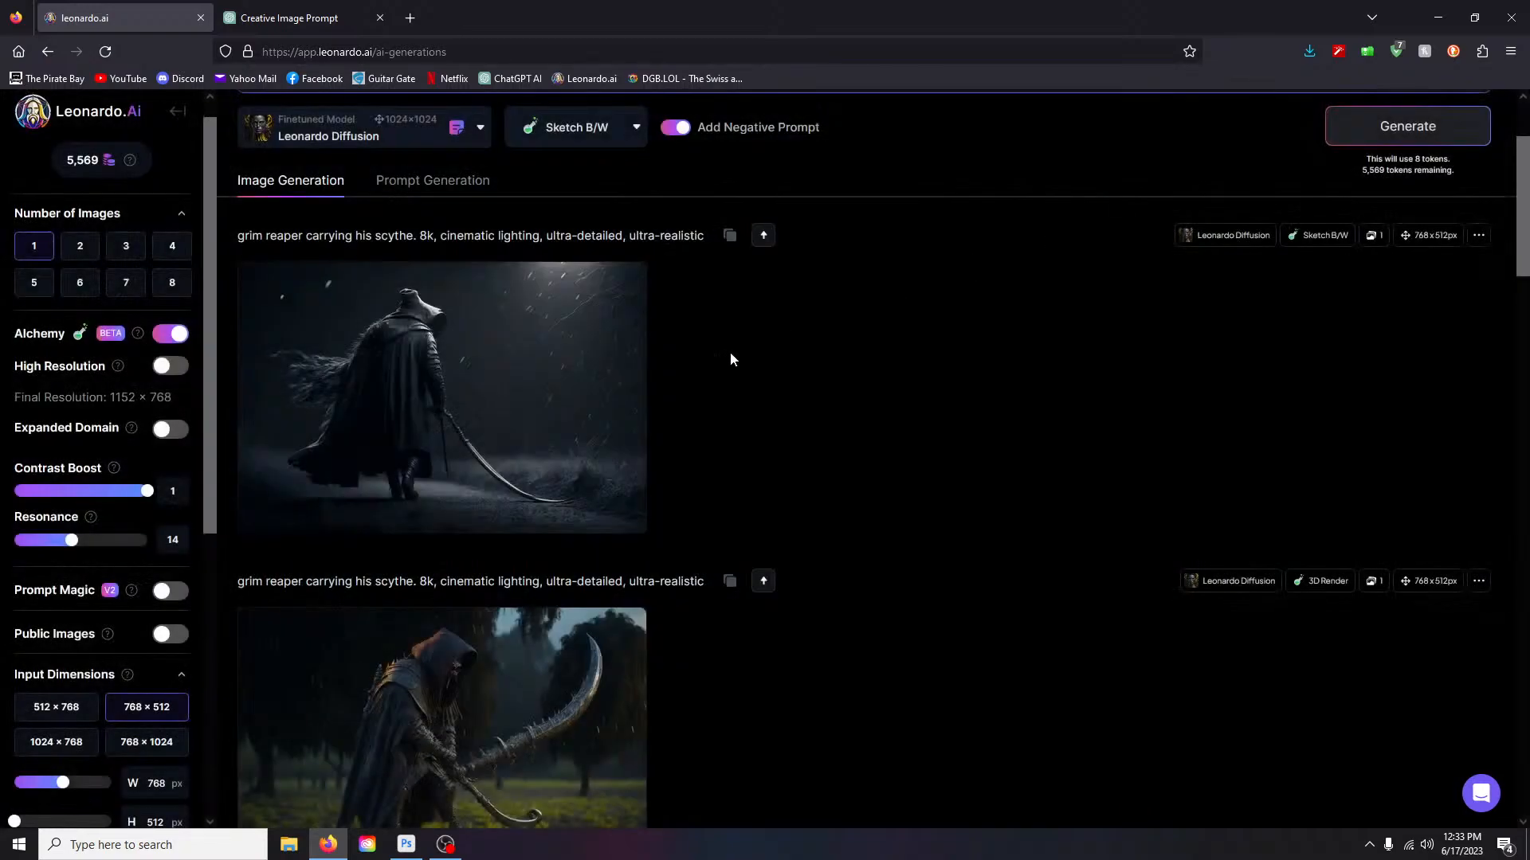
scroll(725, 383, up, 2)
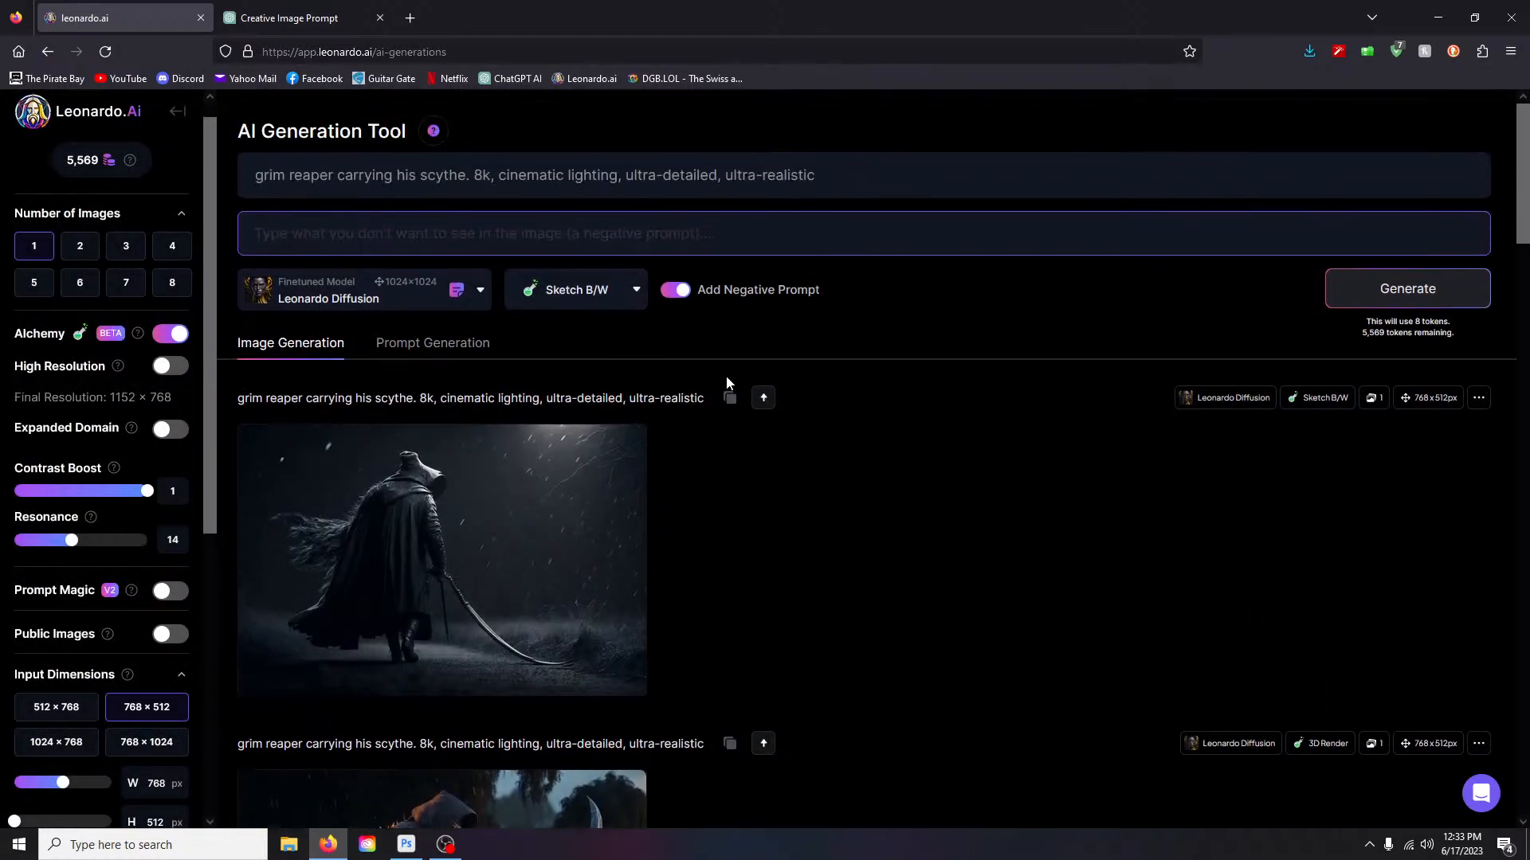
scroll(726, 384, down, 8)
scroll(726, 384, down, 10)
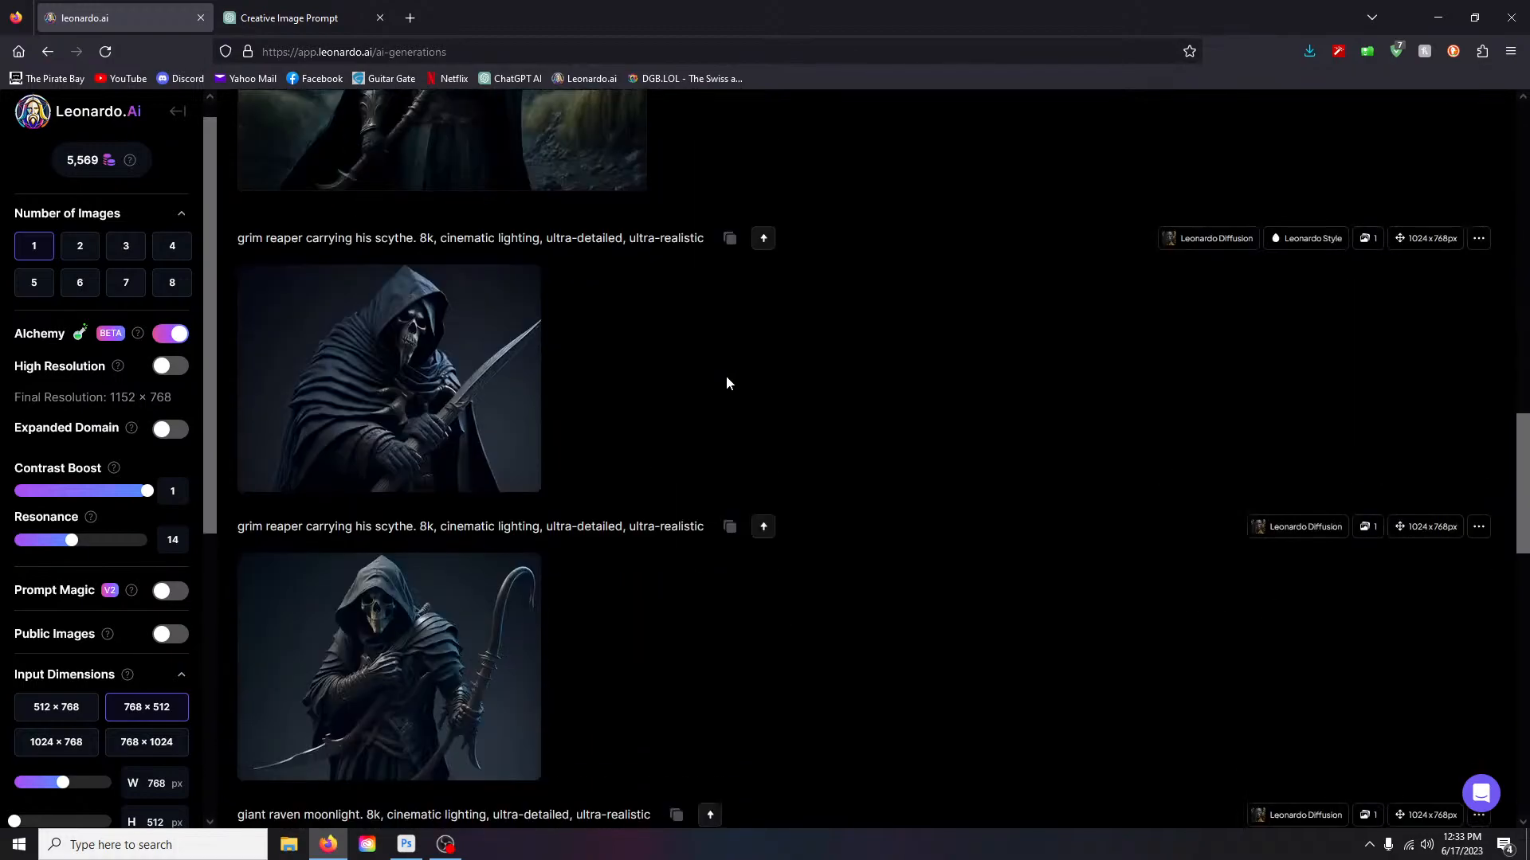
scroll(727, 383, up, 20)
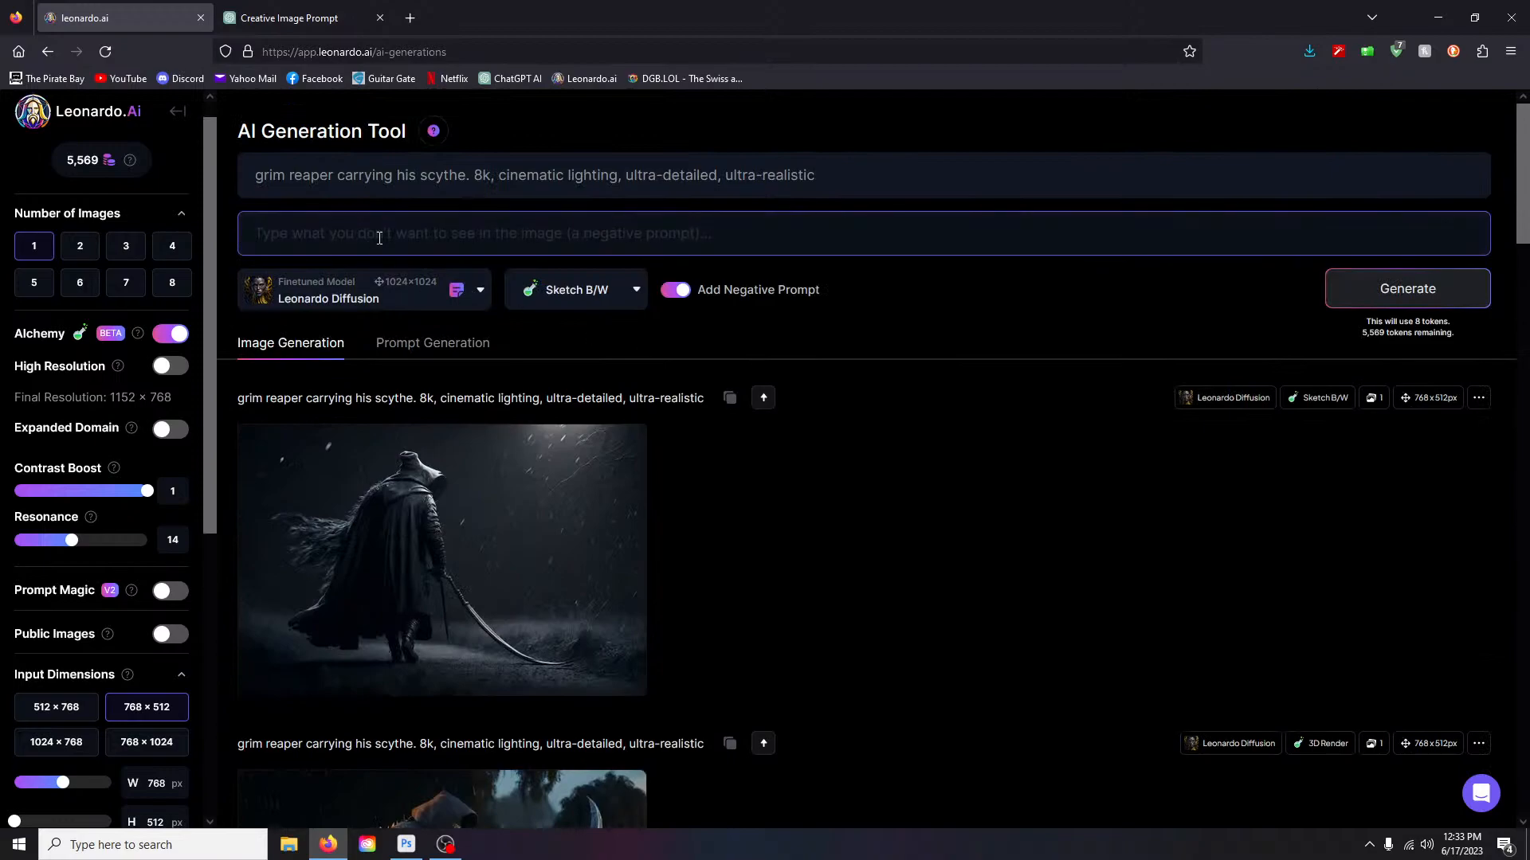
- Choose RPG 4.0 from the Platform Models catalogue as the finetuned generation model
click(458, 295)
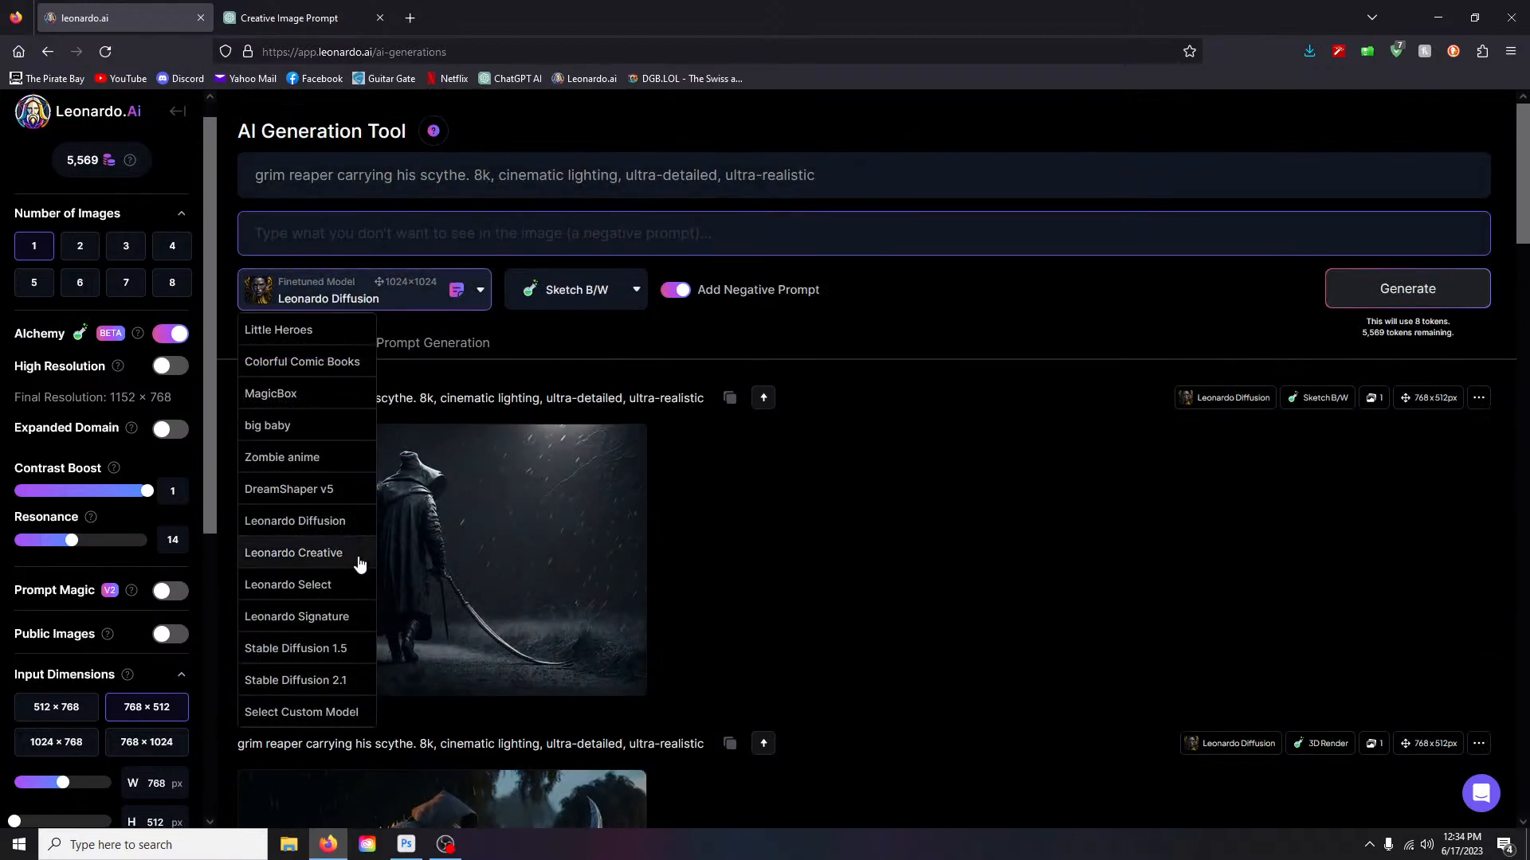
click(294, 711)
click(726, 229)
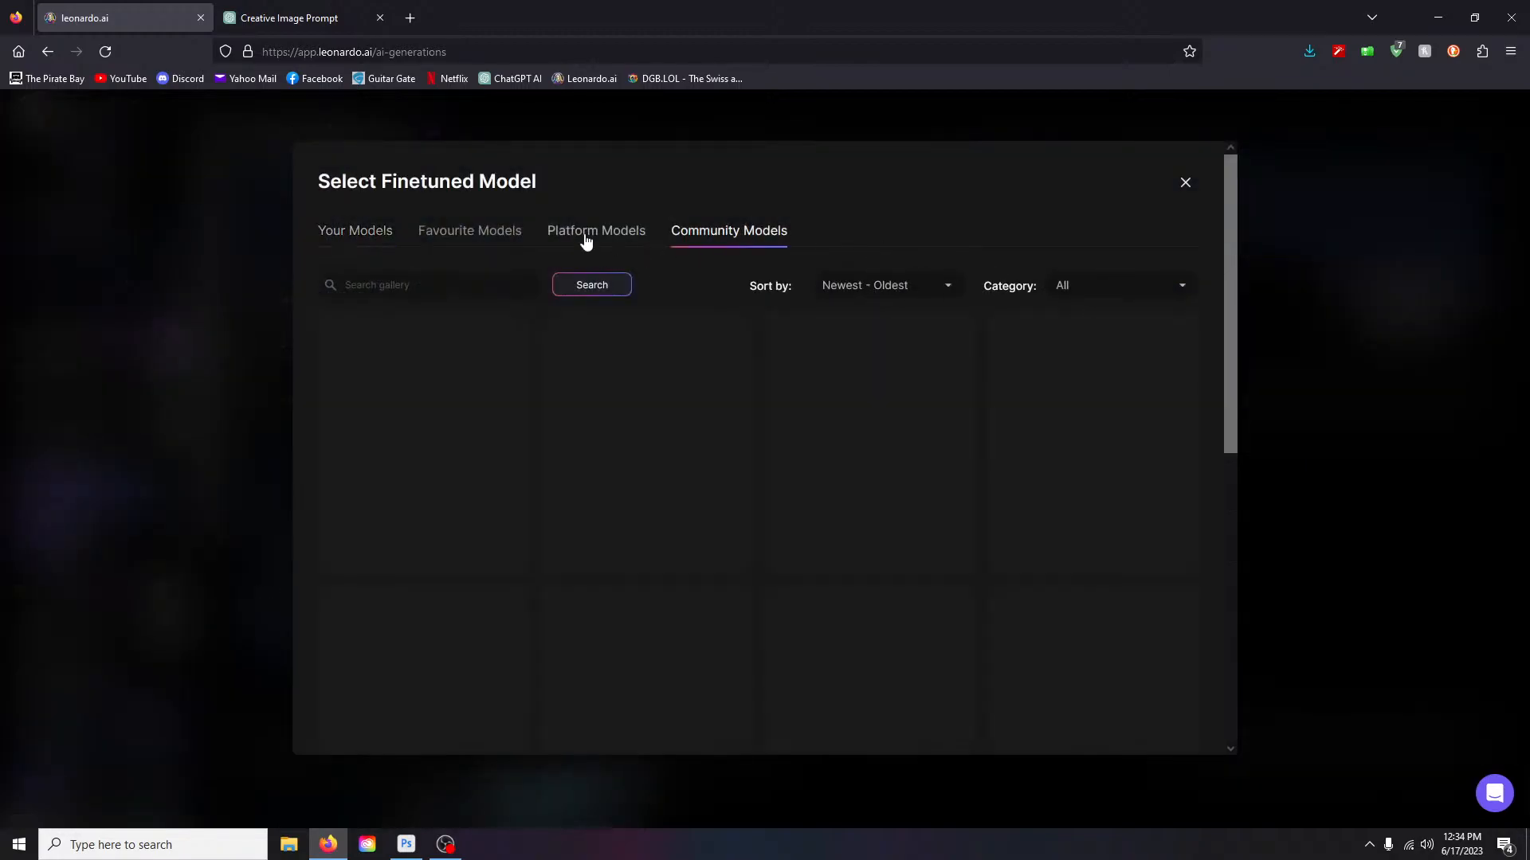
click(589, 233)
scroll(959, 406, down, 6)
scroll(700, 446, up, 6)
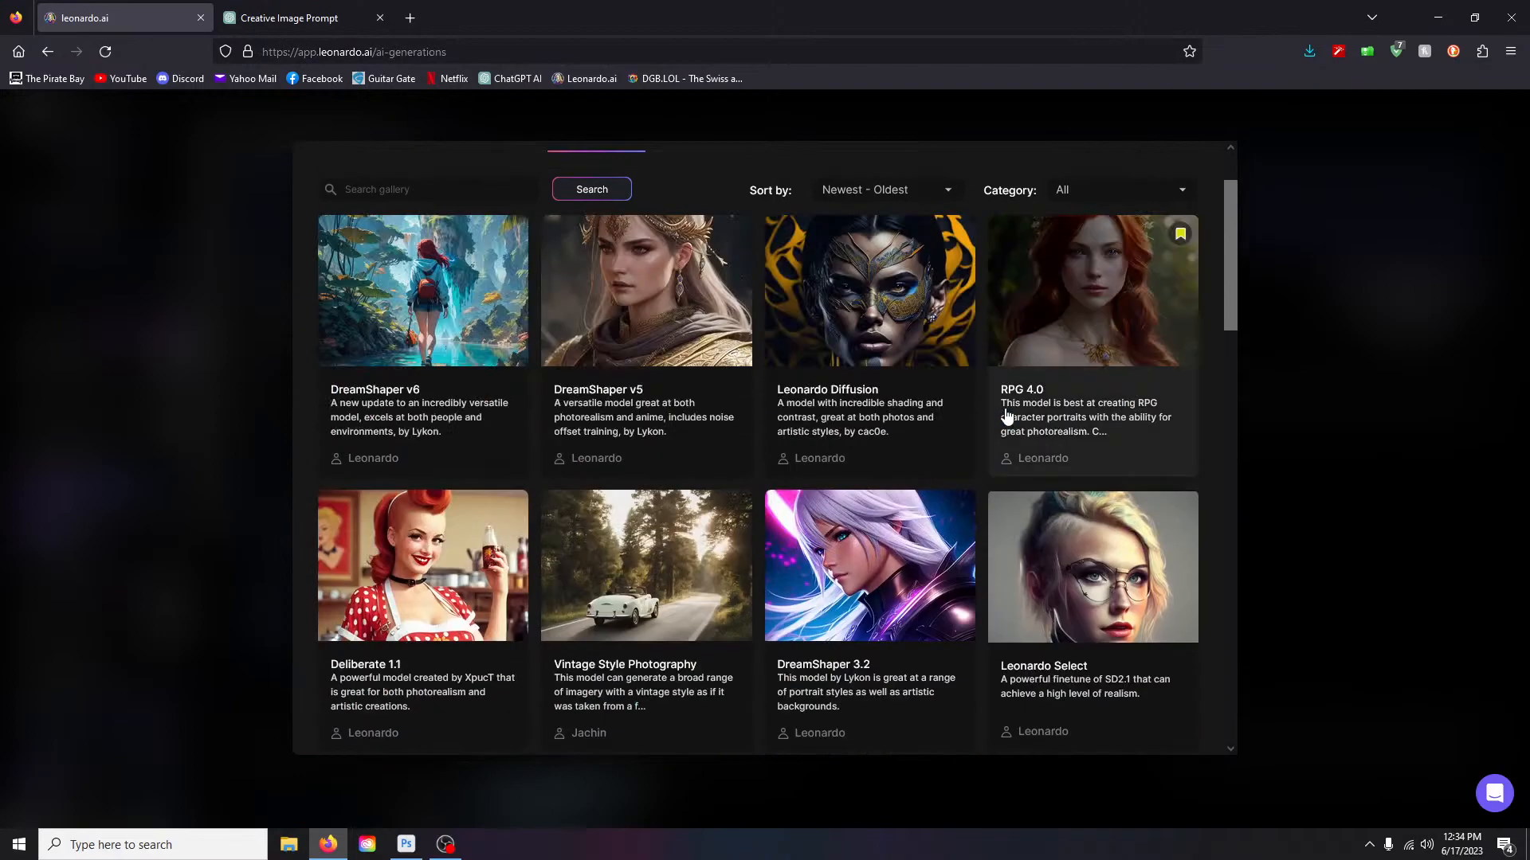
click(1101, 321)
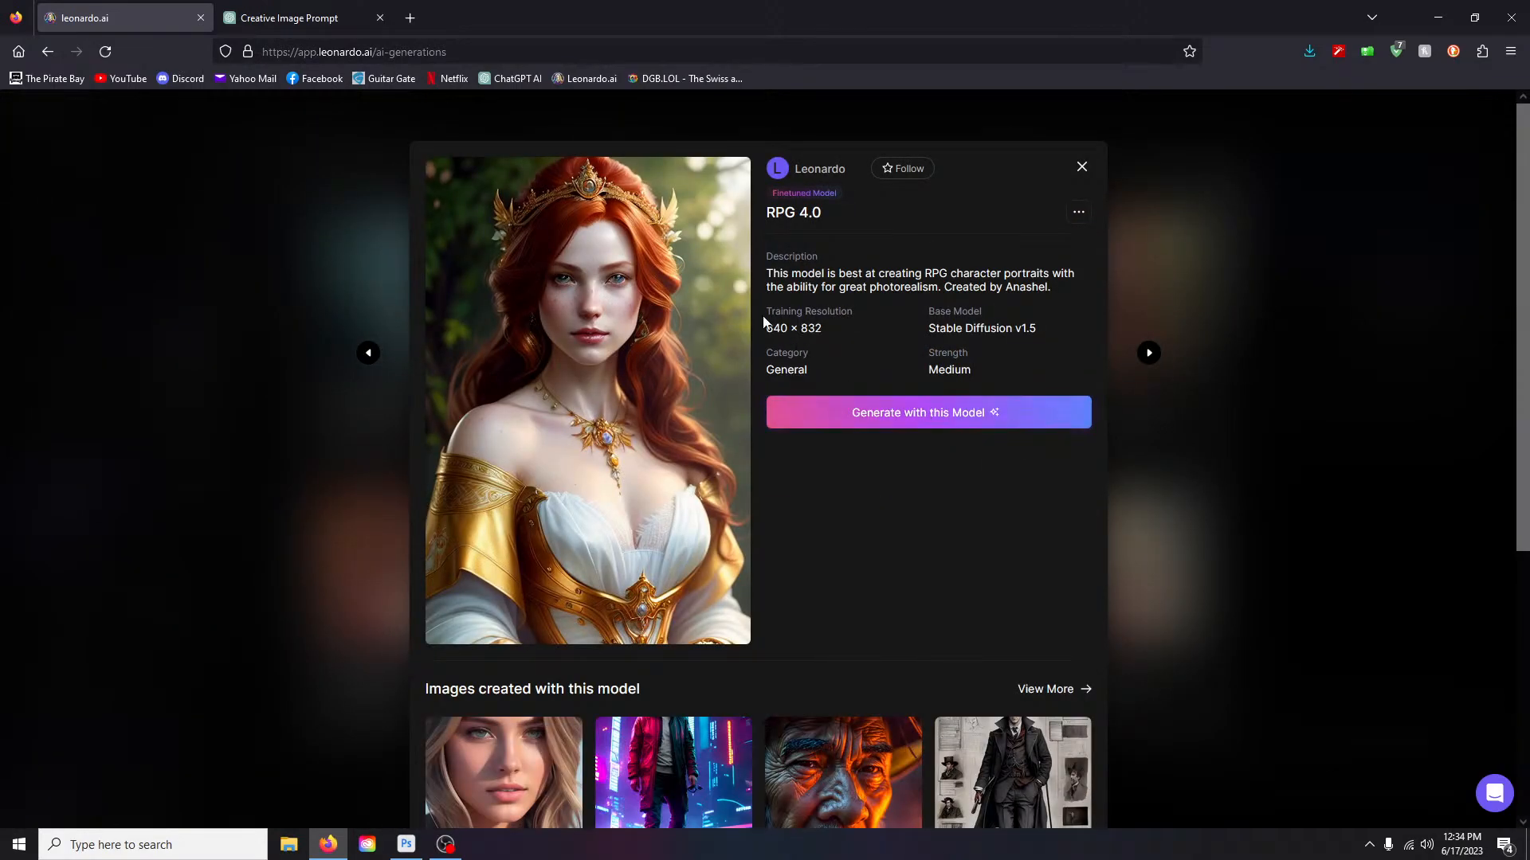
click(897, 413)
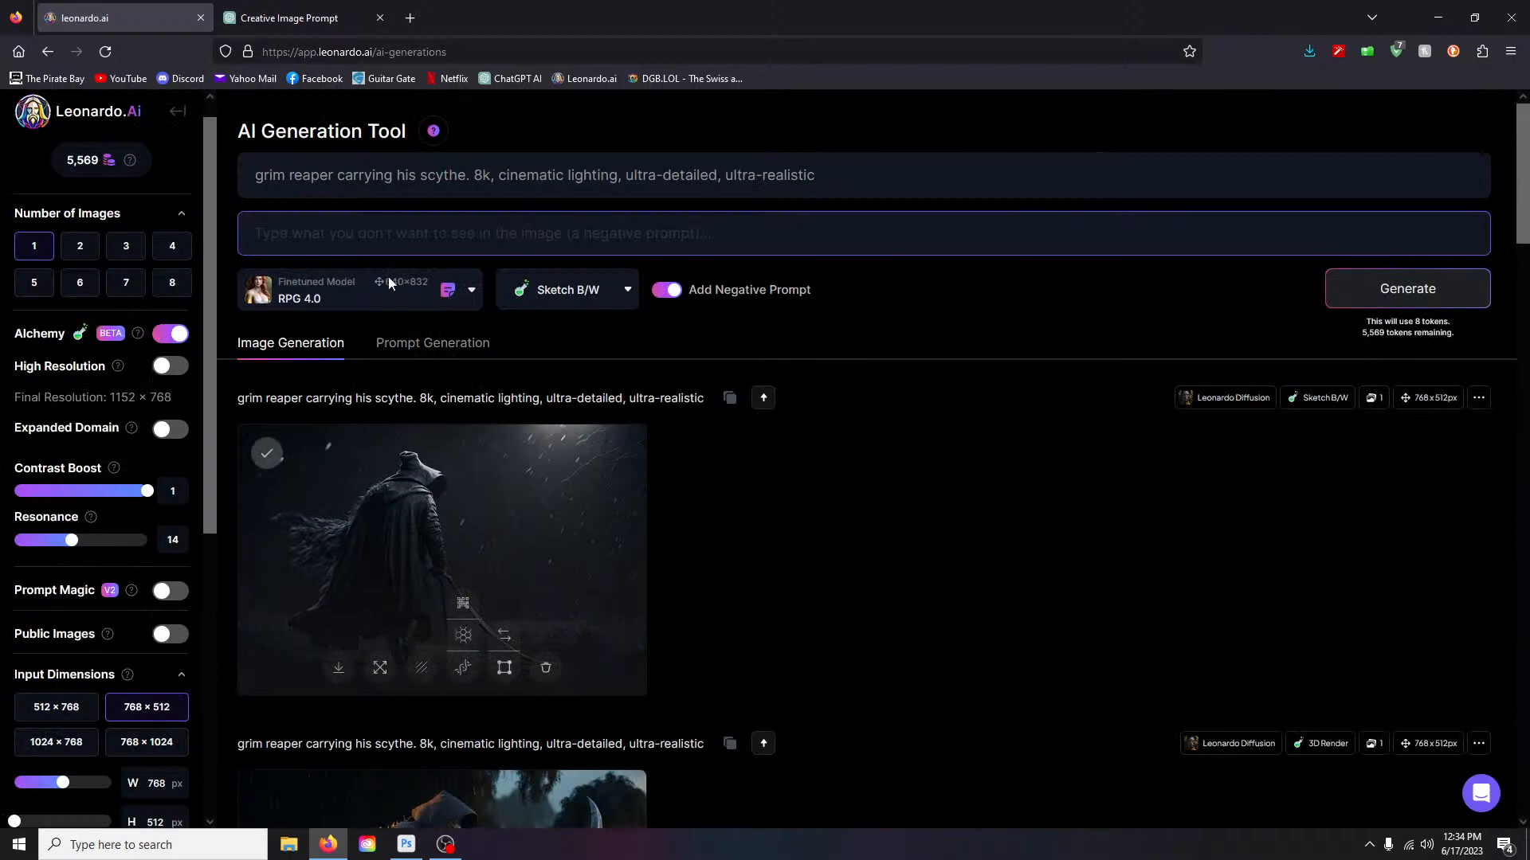
scroll(114, 581, down, 5)
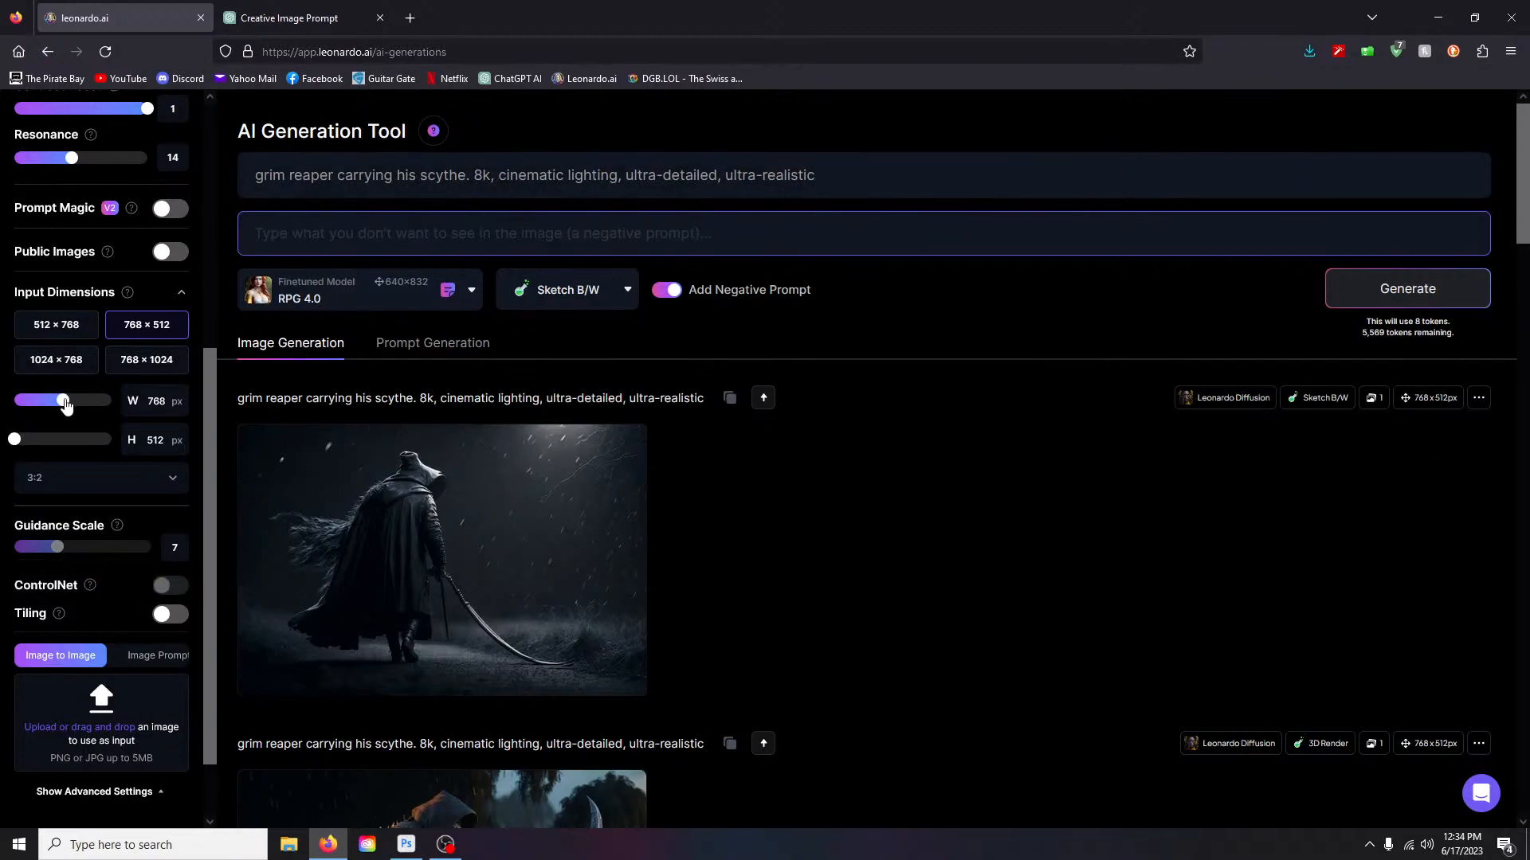
- Set the image dimensions to 640 wide by 576 high
drag(66, 405, 38, 401)
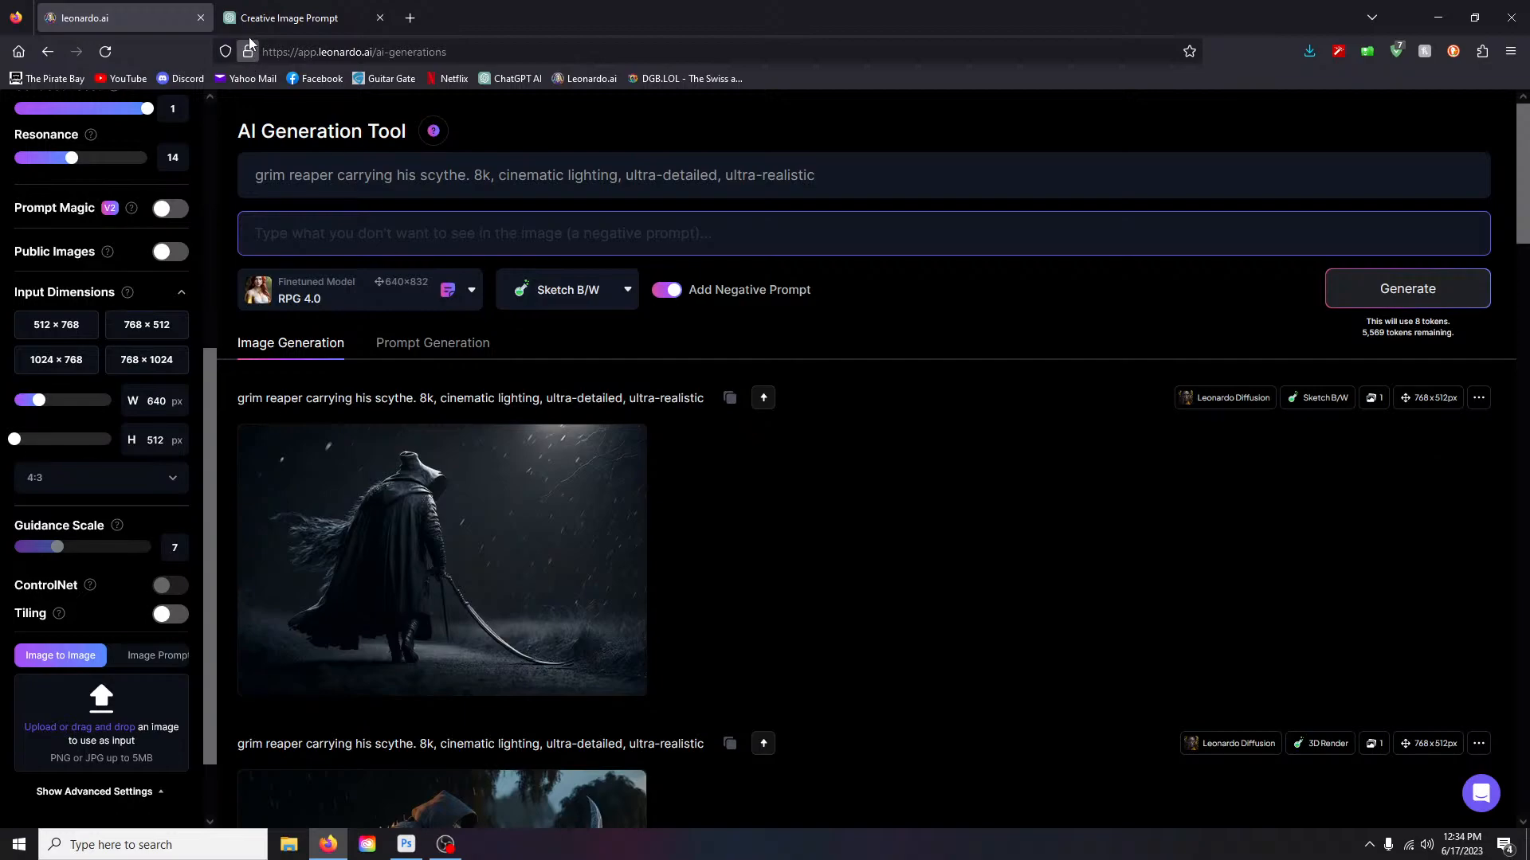
drag(15, 442, 51, 403)
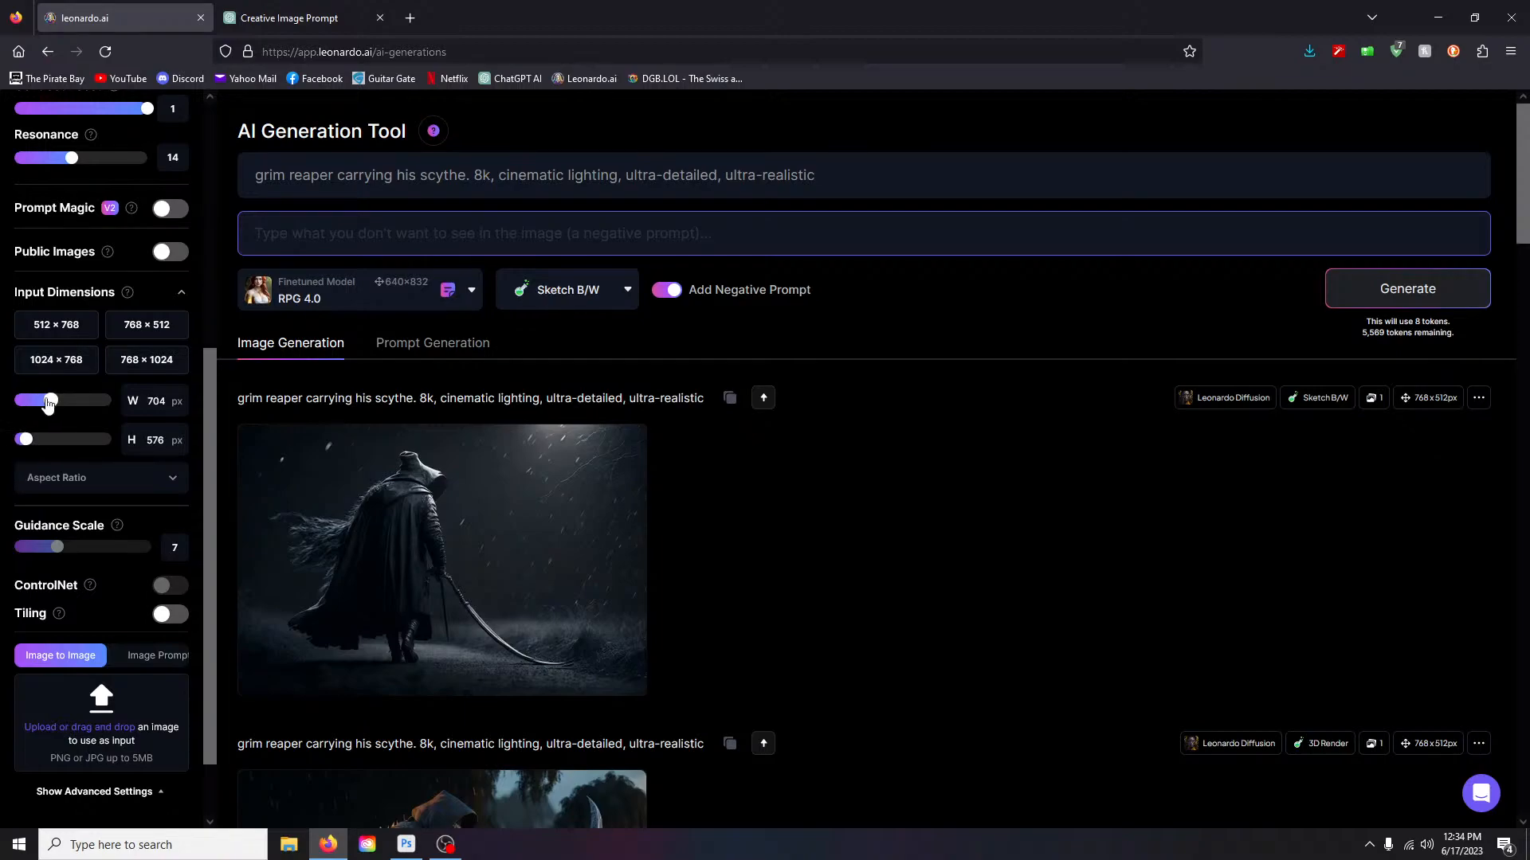
right_click(46, 401)
click(111, 400)
drag(111, 400, 41, 408)
- Turn Alchemy off, set the style to None, and generate the reaper with RPG 4.0
click(593, 293)
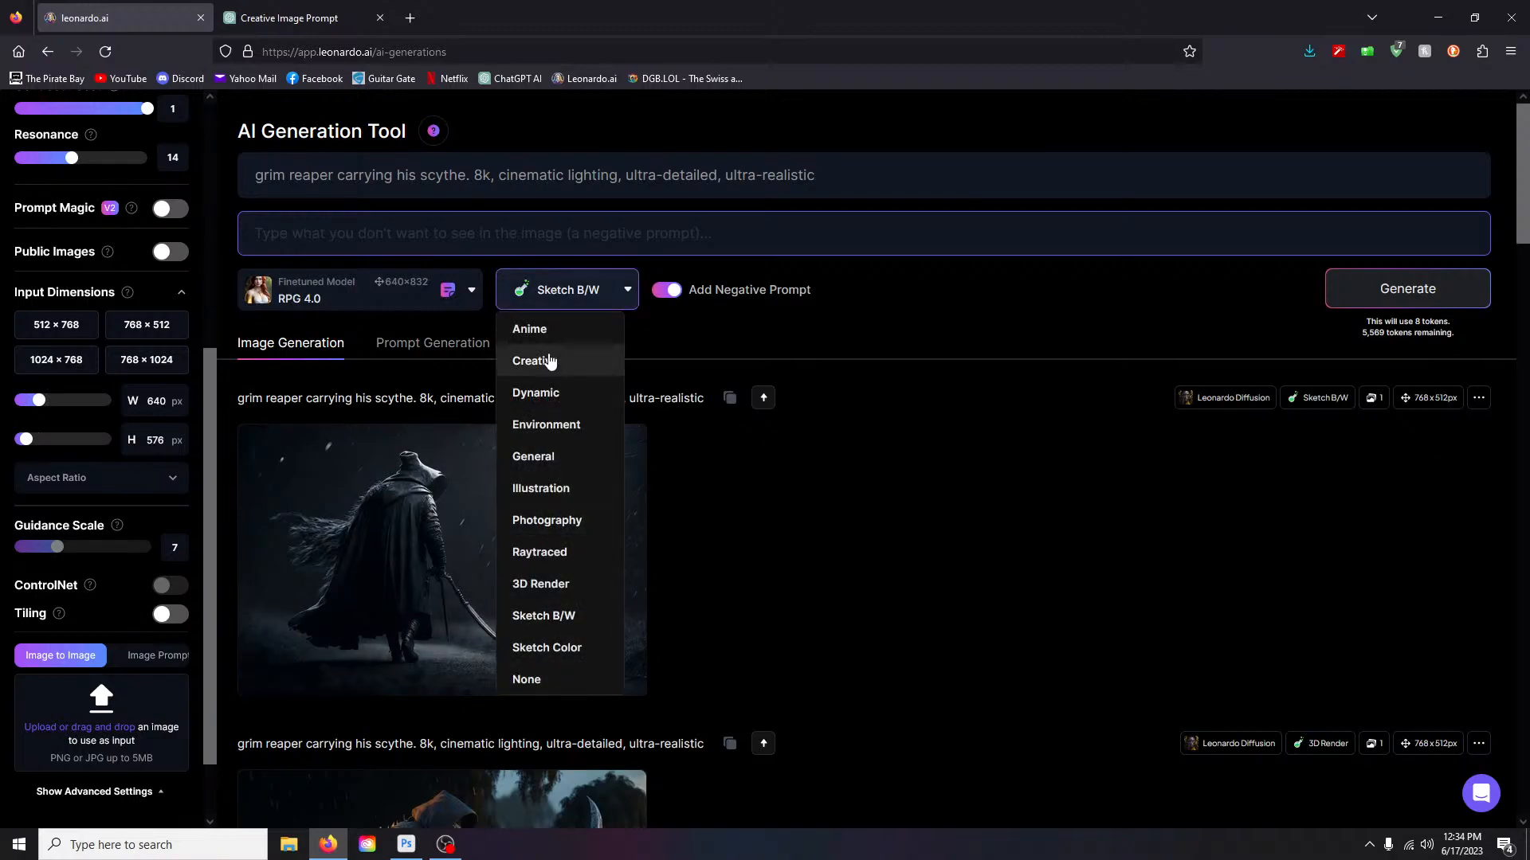
scroll(171, 318, up, 3)
click(169, 356)
click(526, 679)
click(525, 296)
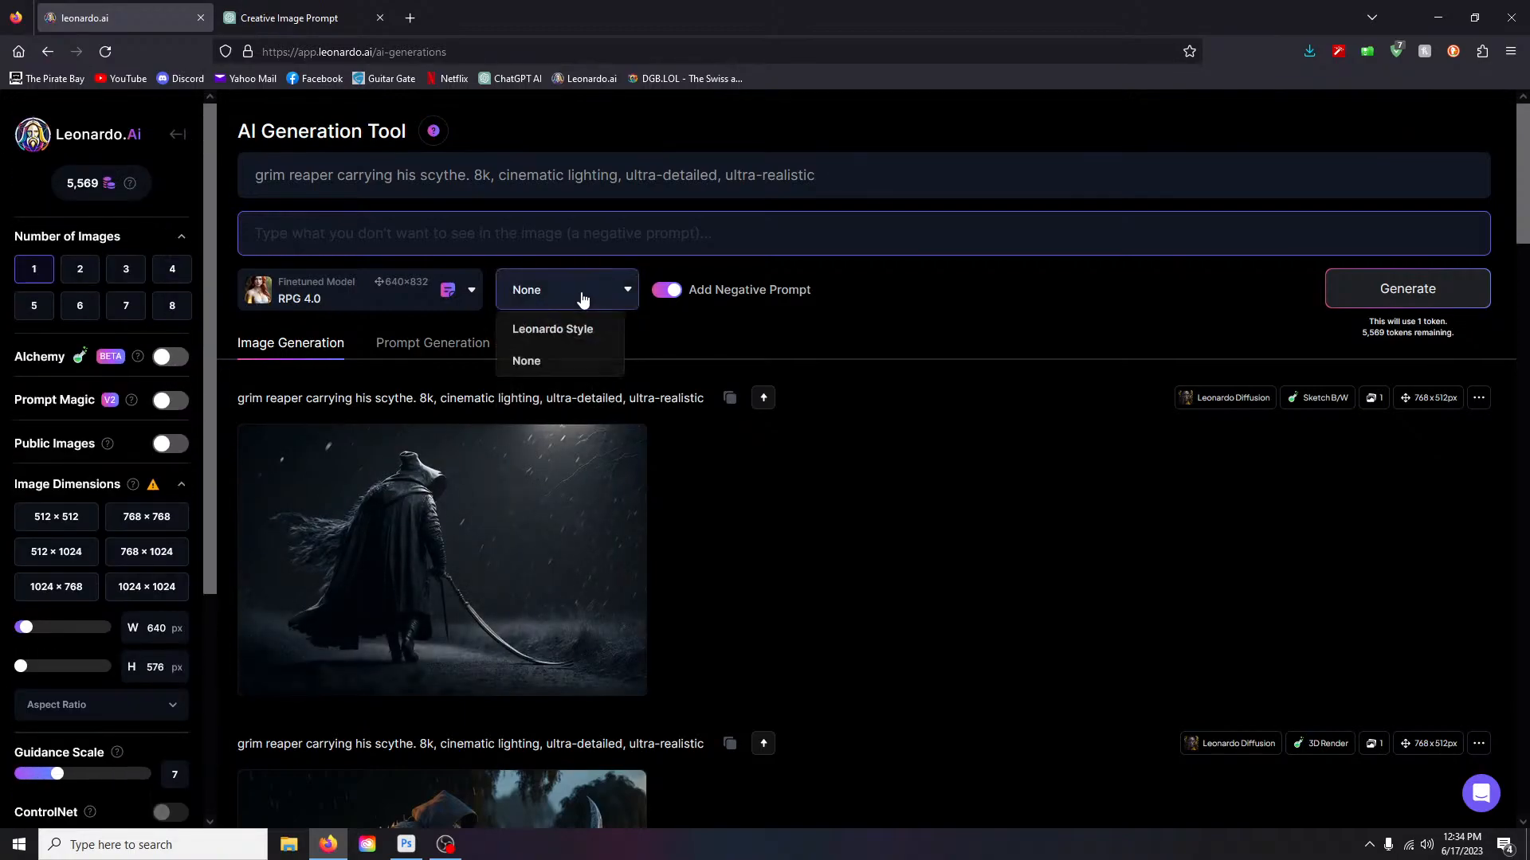
click(412, 228)
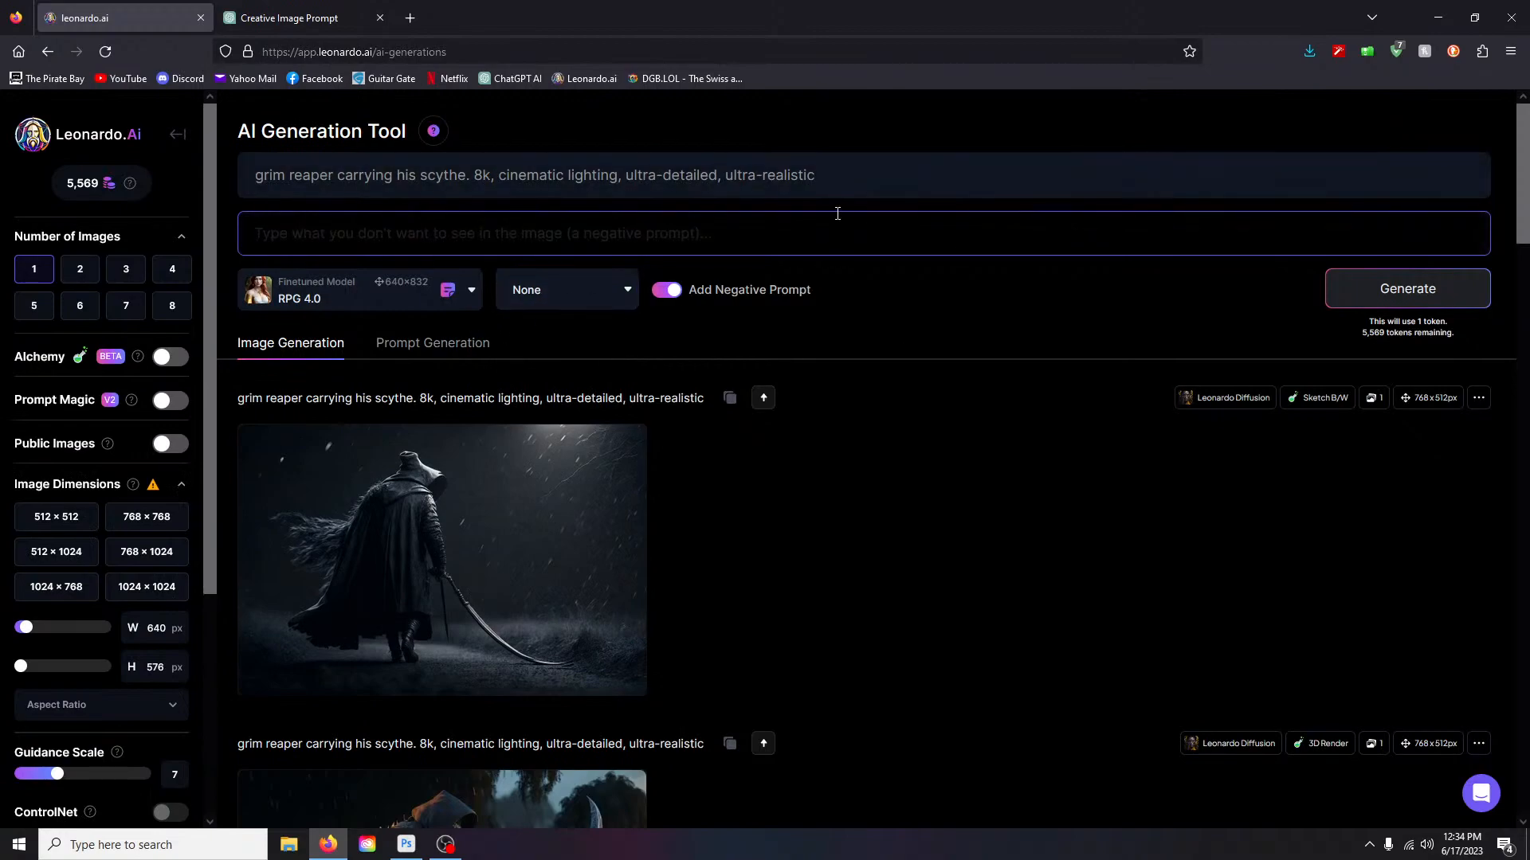
click(795, 174)
click(1455, 296)
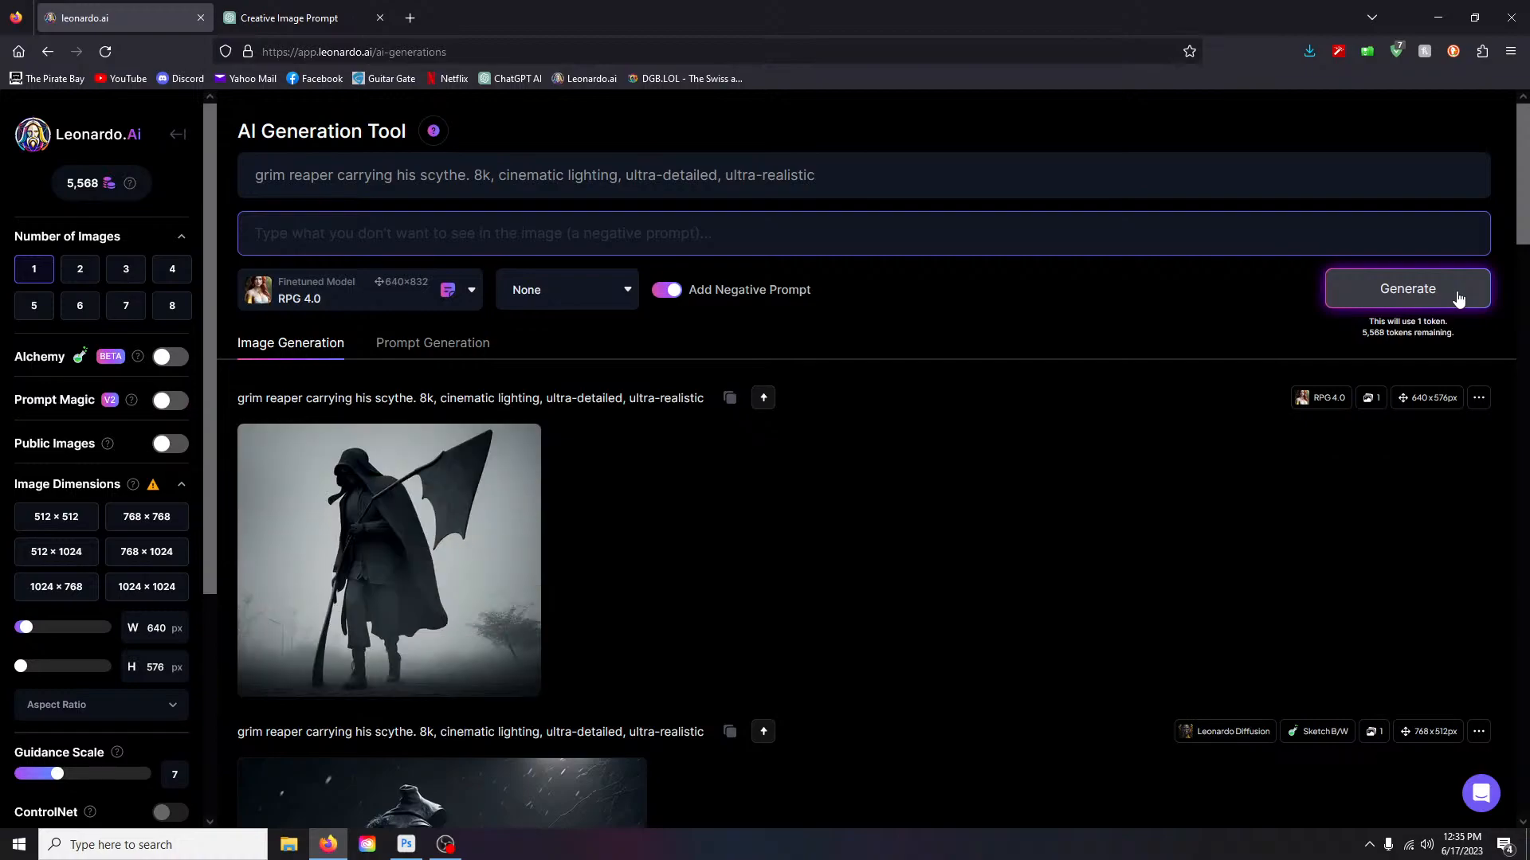
- Preview the RPG 4.0 grim reaper full size, then delete that generation
click(428, 496)
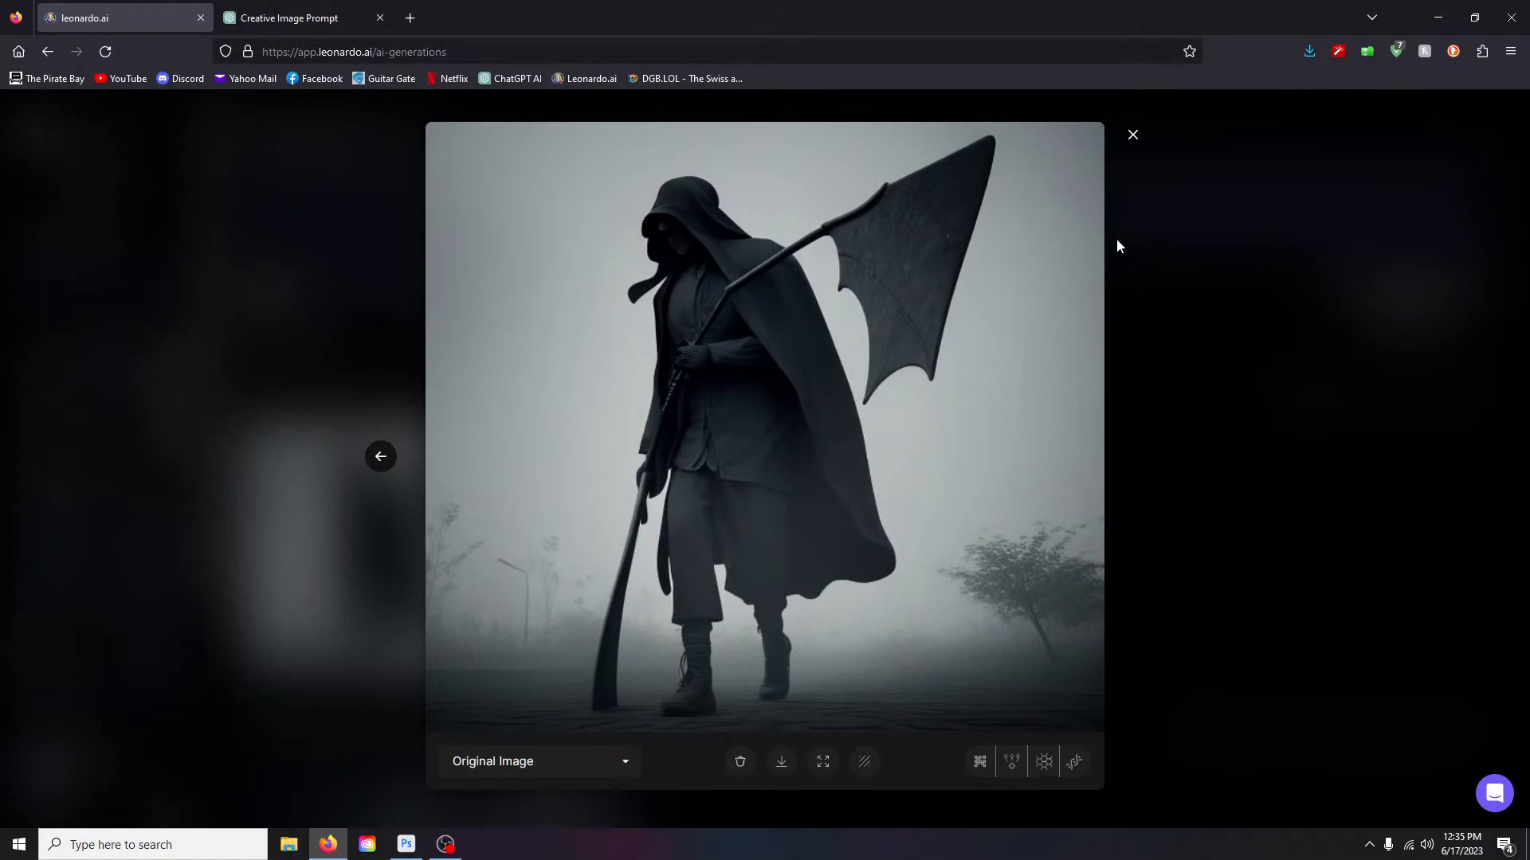
right_click(1132, 136)
click(1383, 266)
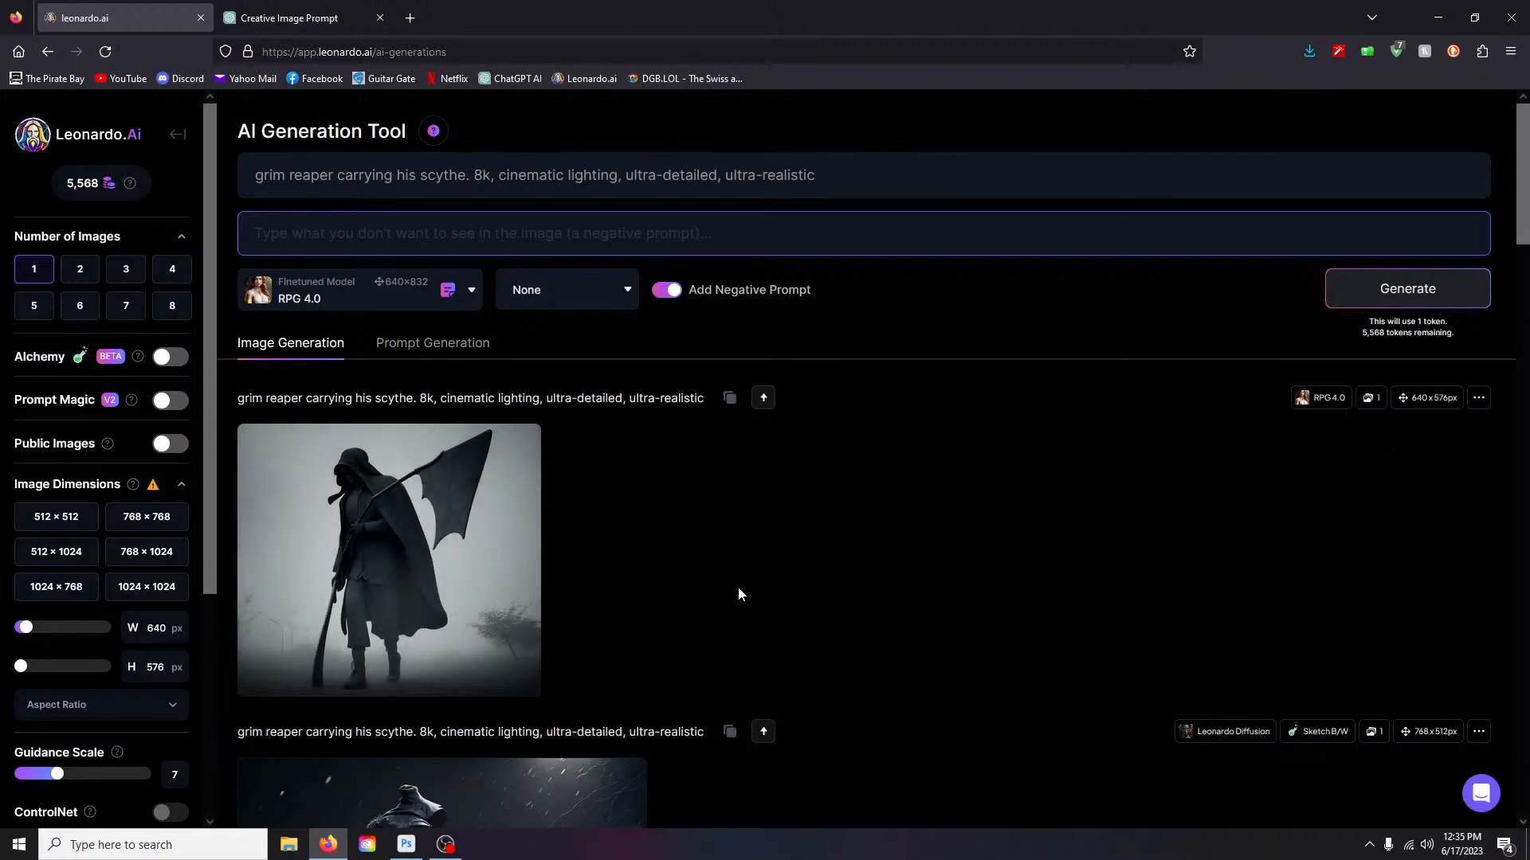
click(498, 674)
click(894, 584)
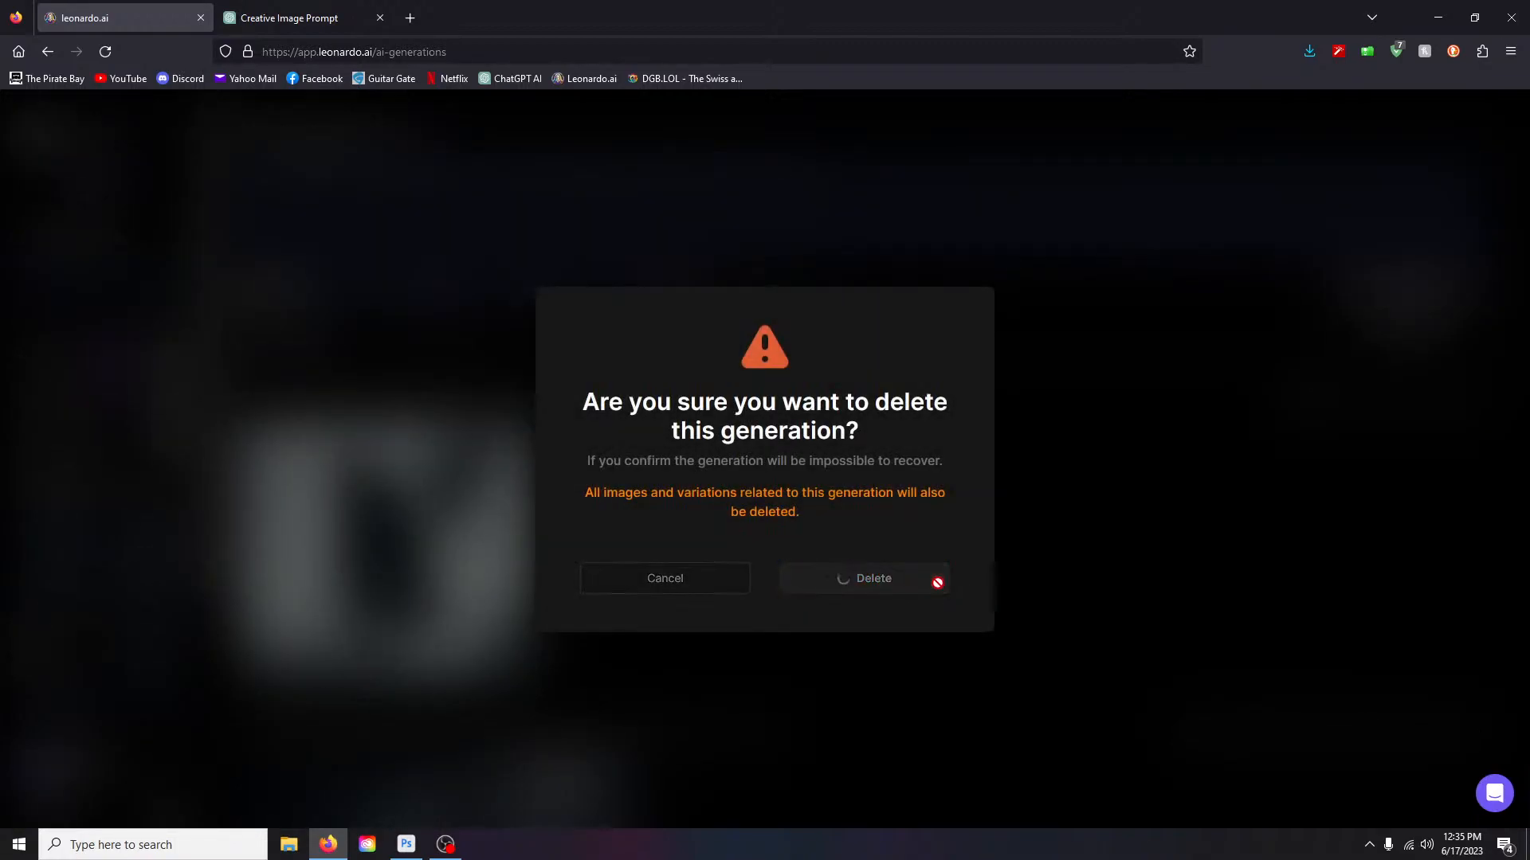
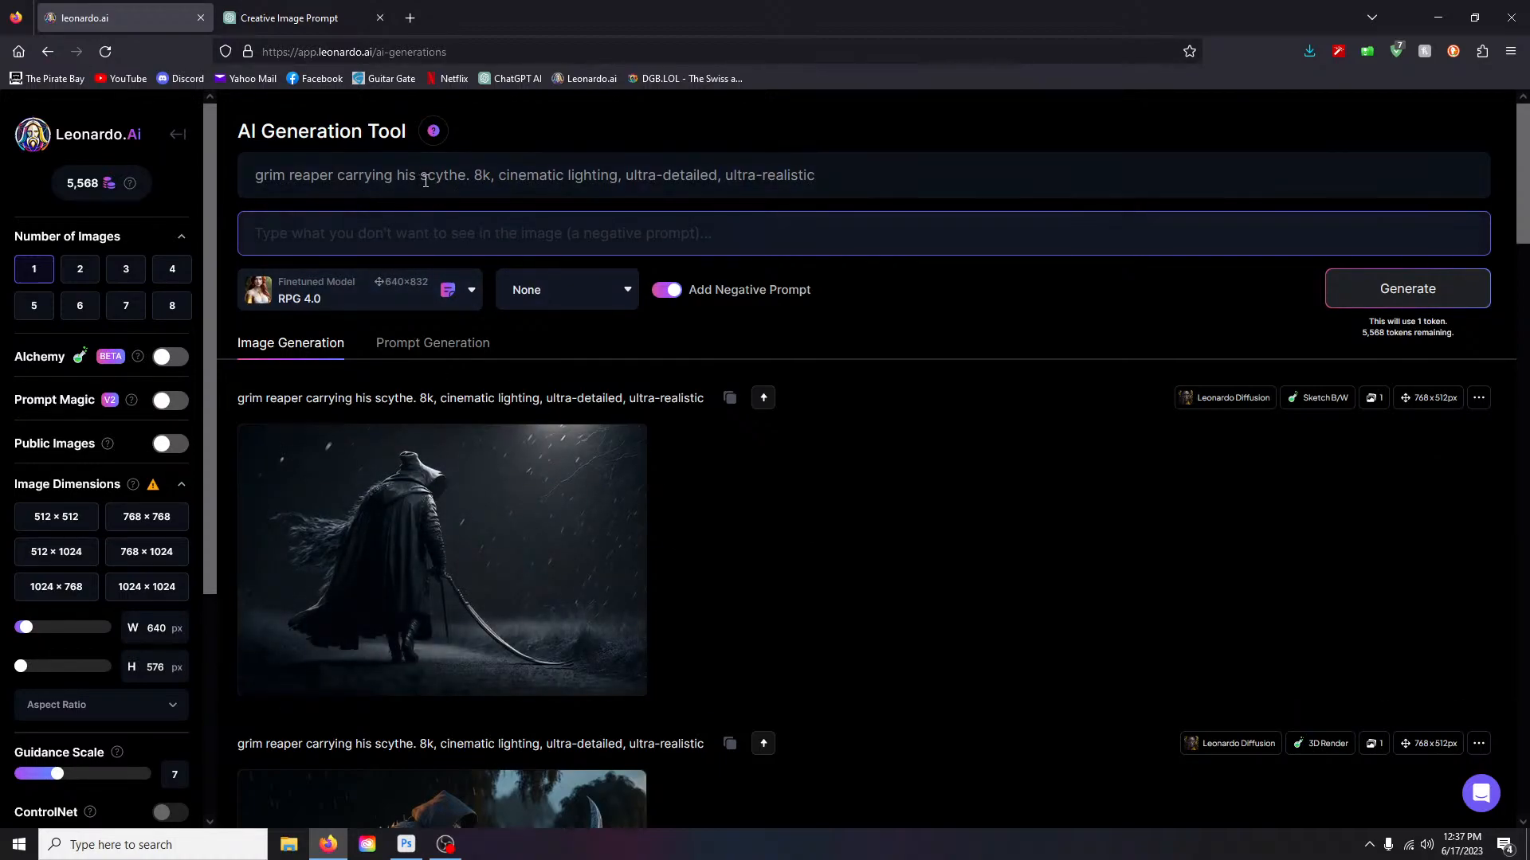
- Trim 'grim reaper carrying his' from the prompt and generate from the scythe-only prompt
drag(424, 181, 255, 176)
key(BackSpace)
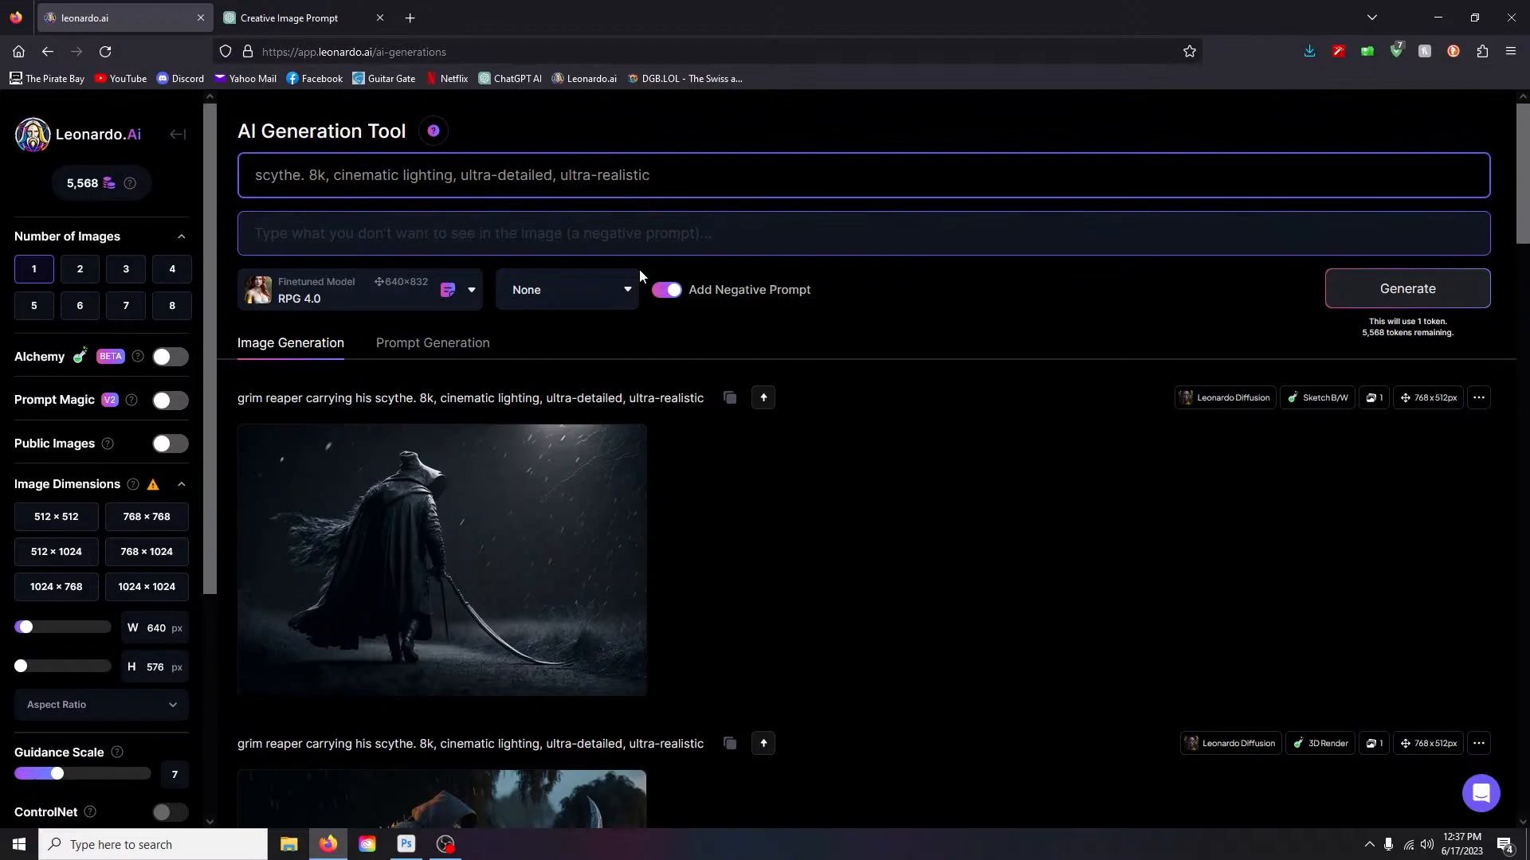
click(1410, 290)
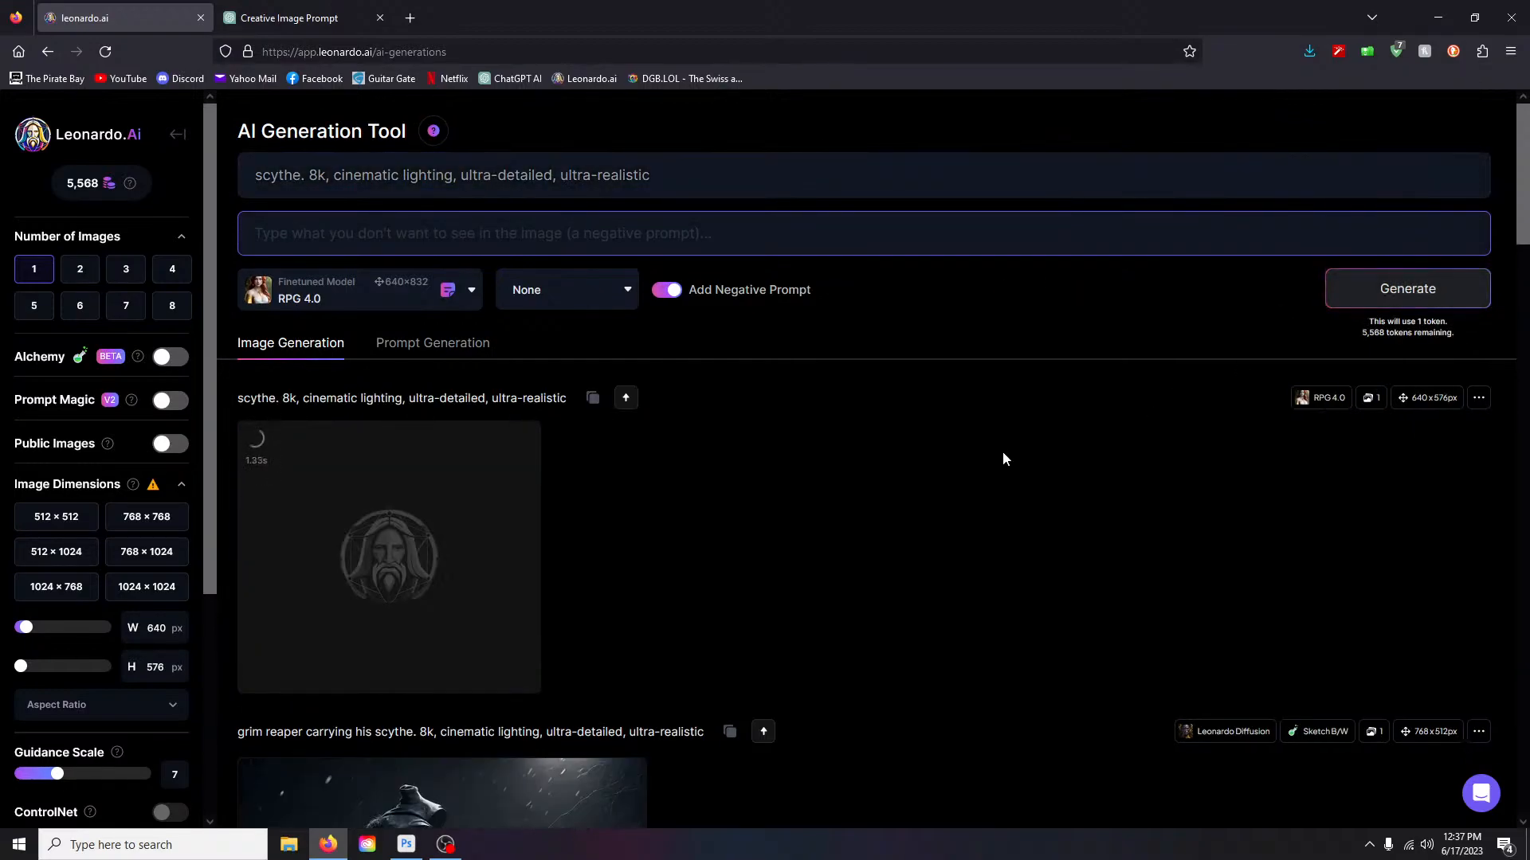
- Preview the new scythe image full size, then delete it
scroll(840, 495, down, 2)
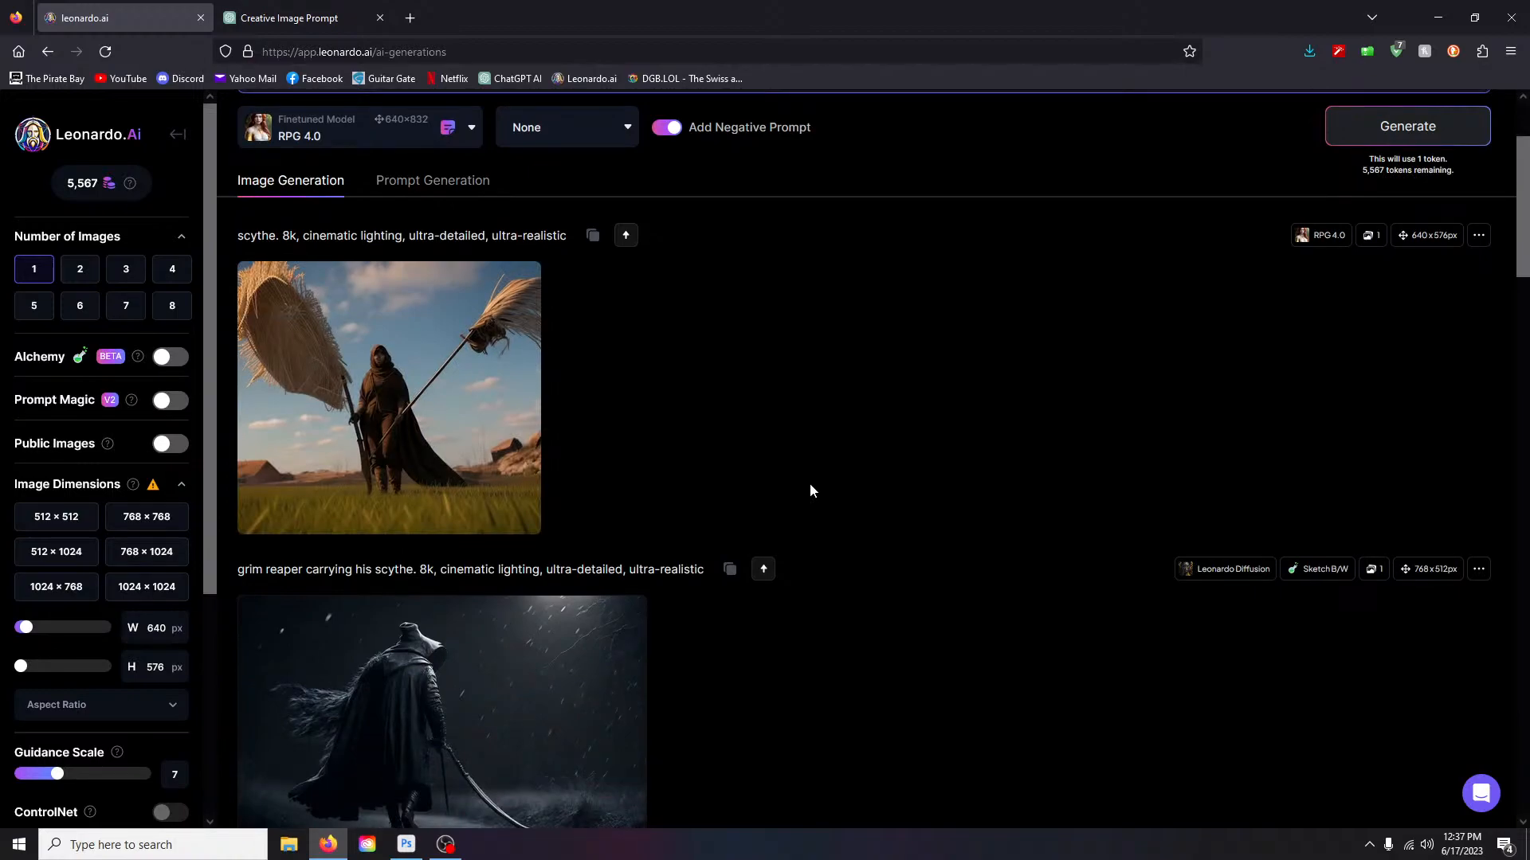
click(472, 360)
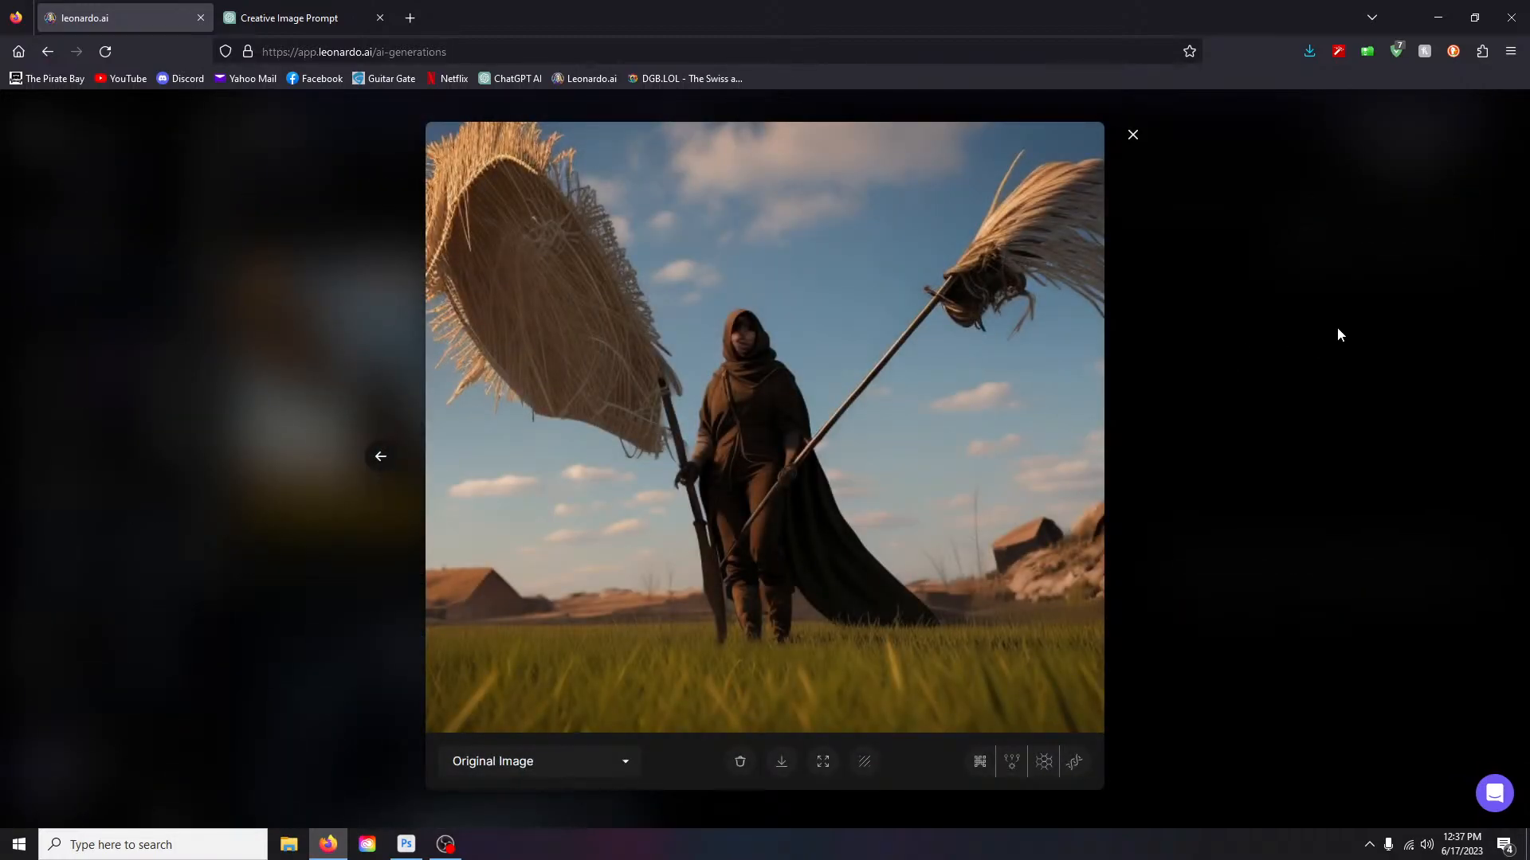
click(1132, 138)
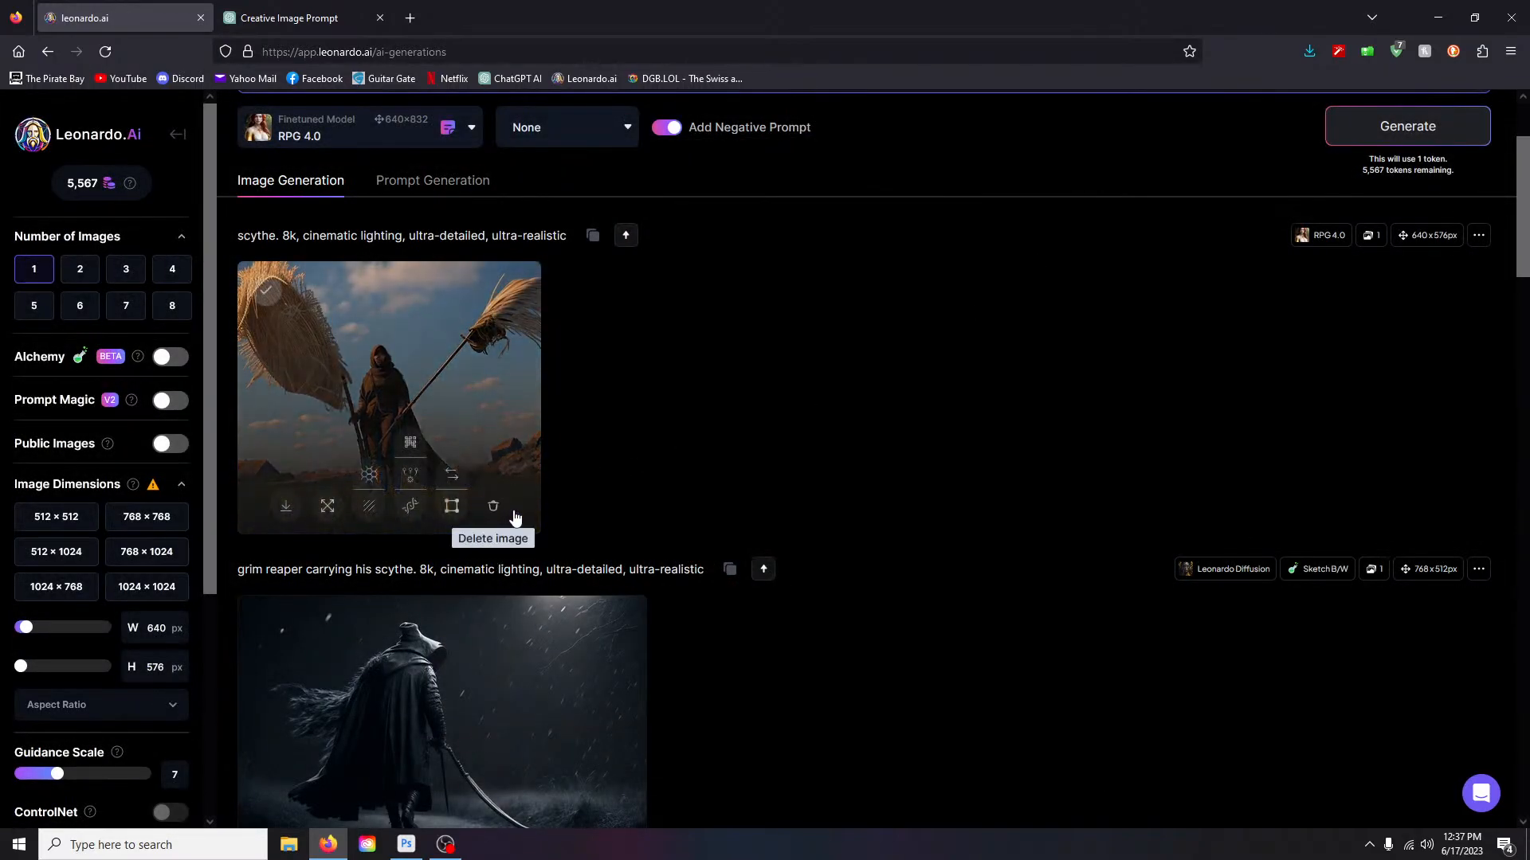
click(498, 507)
click(849, 575)
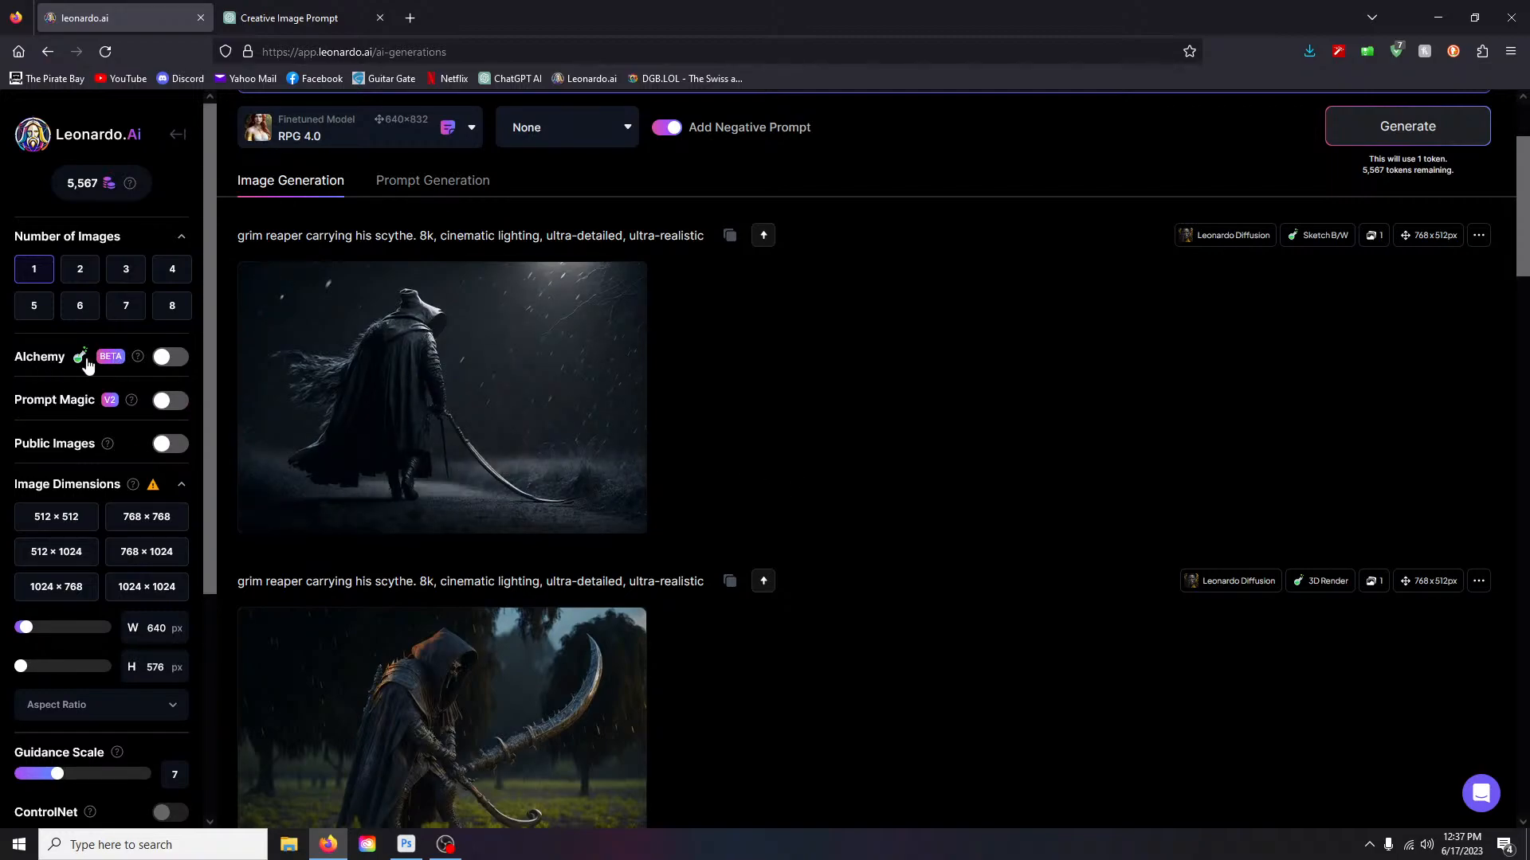
- Switch Alchemy on to see its options, back off, and scroll through earlier generations
click(164, 363)
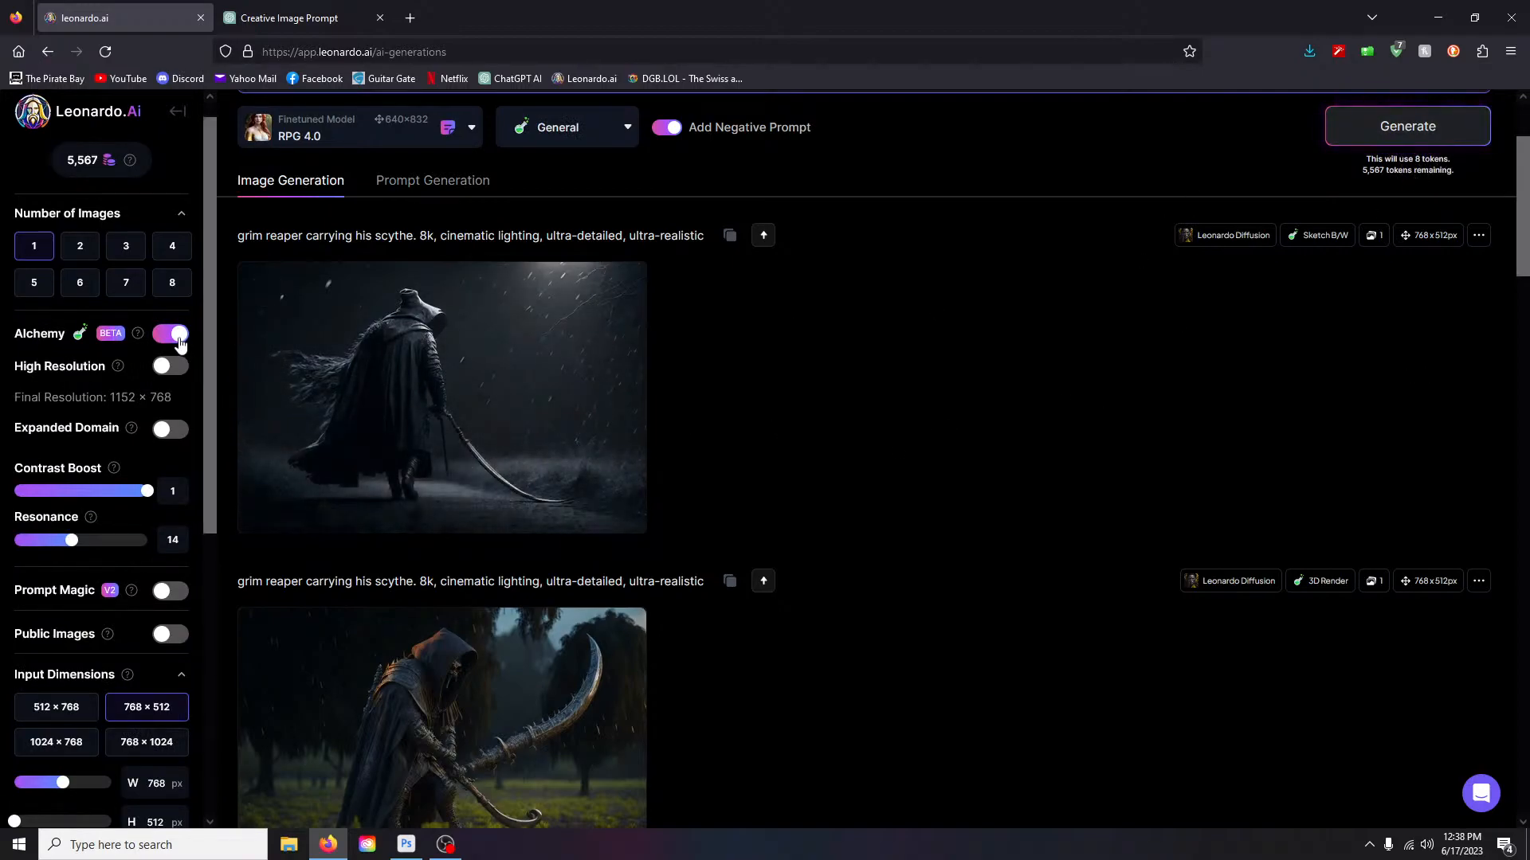
click(179, 338)
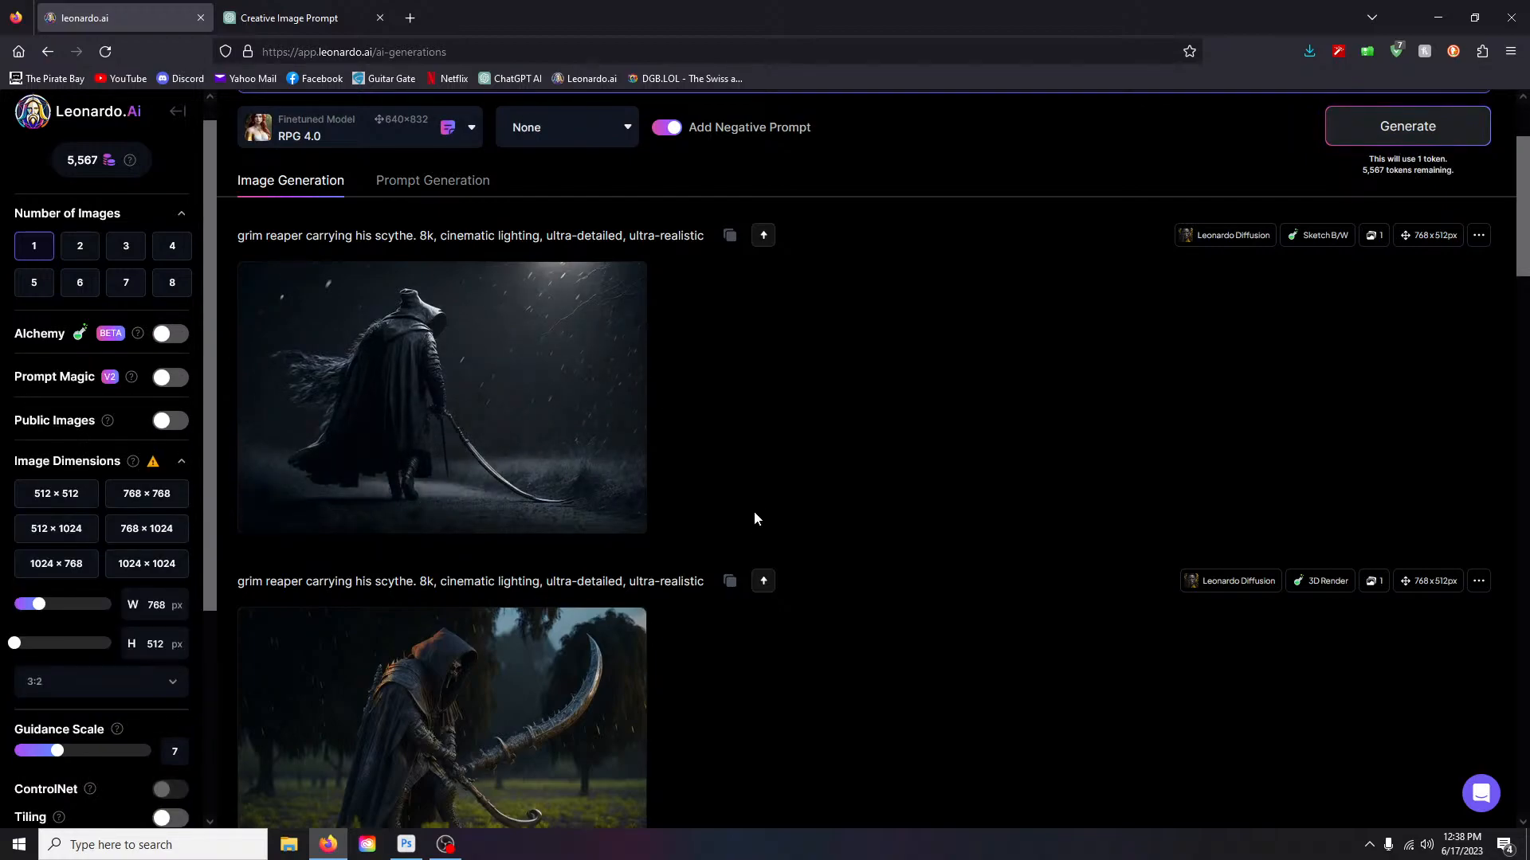
scroll(753, 510, up, 2)
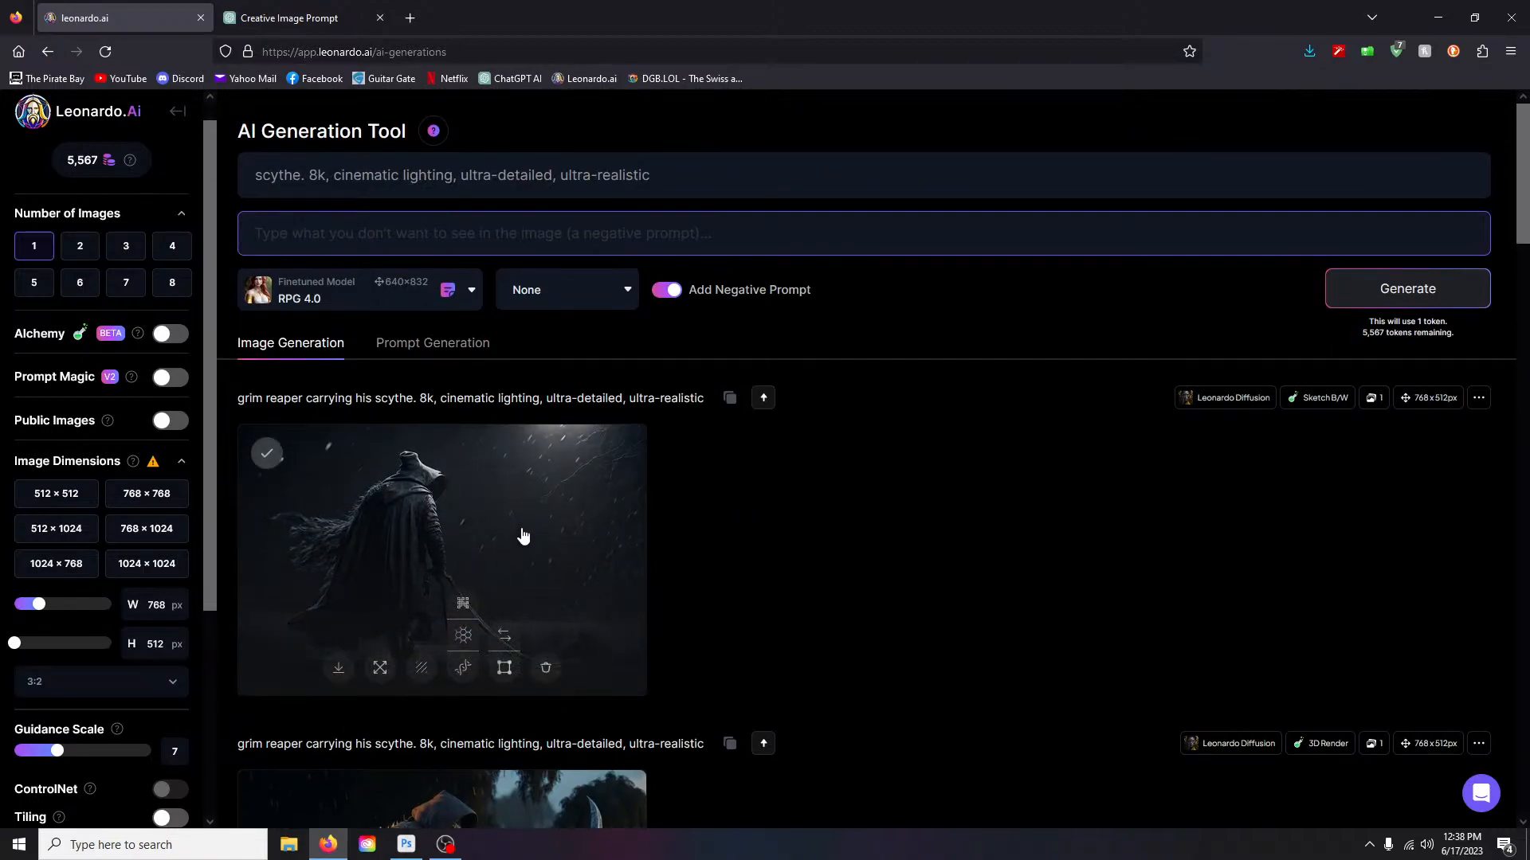
scroll(695, 559, down, 4)
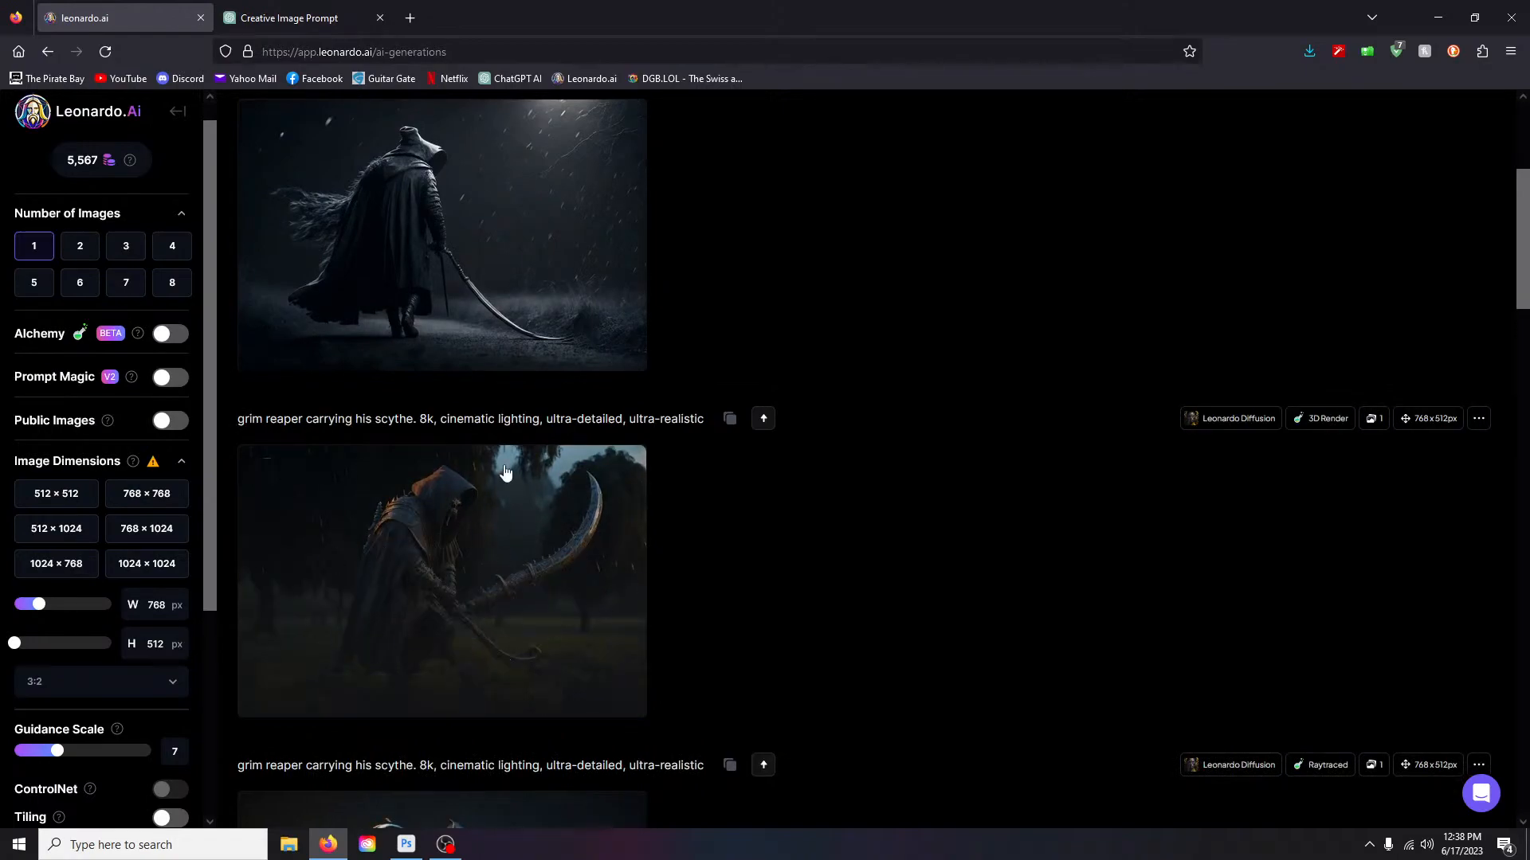
scroll(495, 556, down, 4)
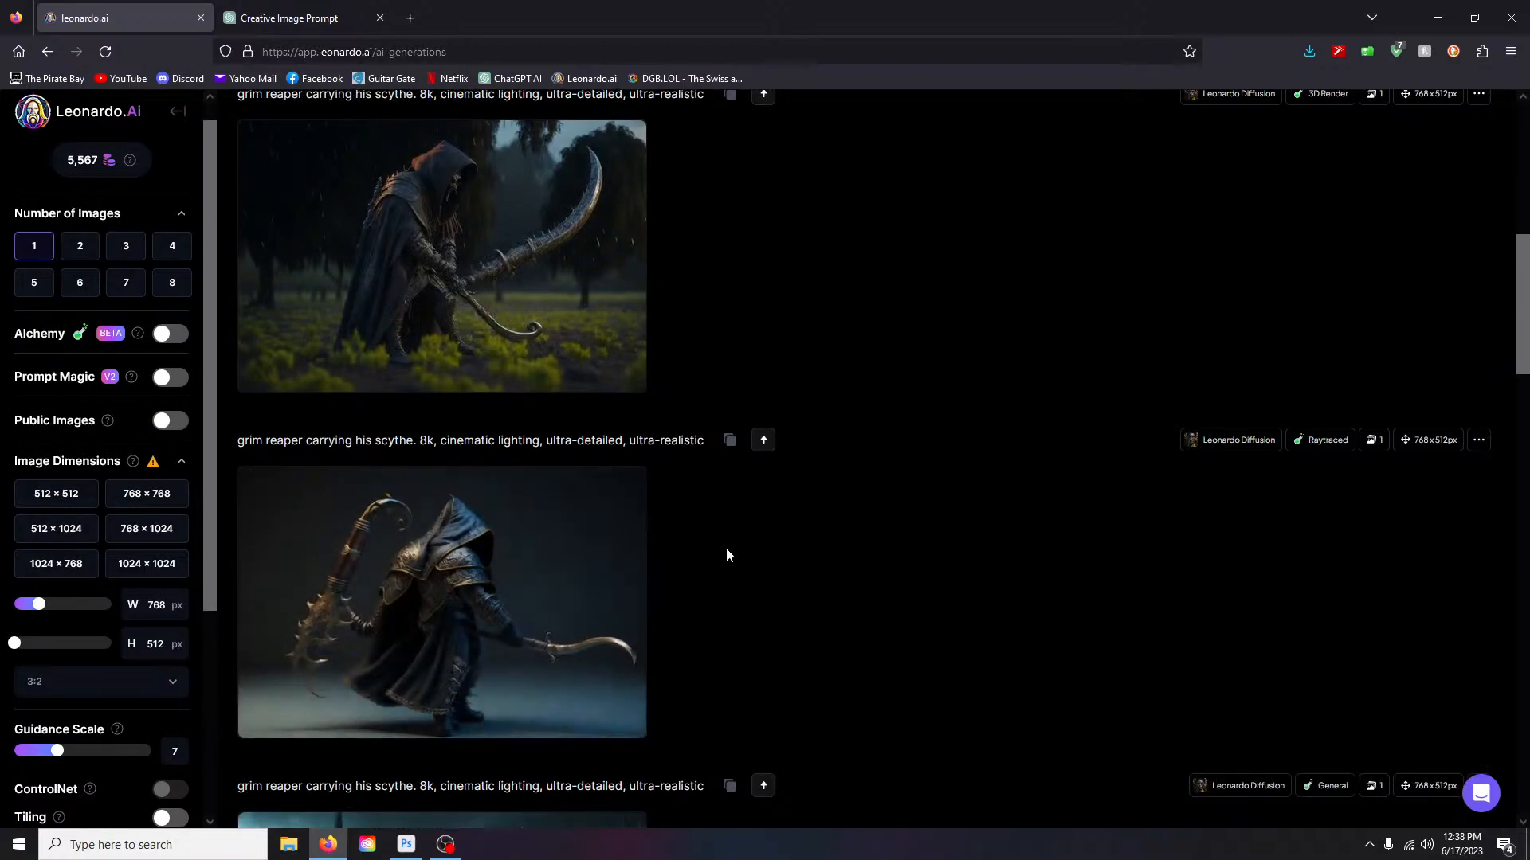
scroll(725, 550, down, 4)
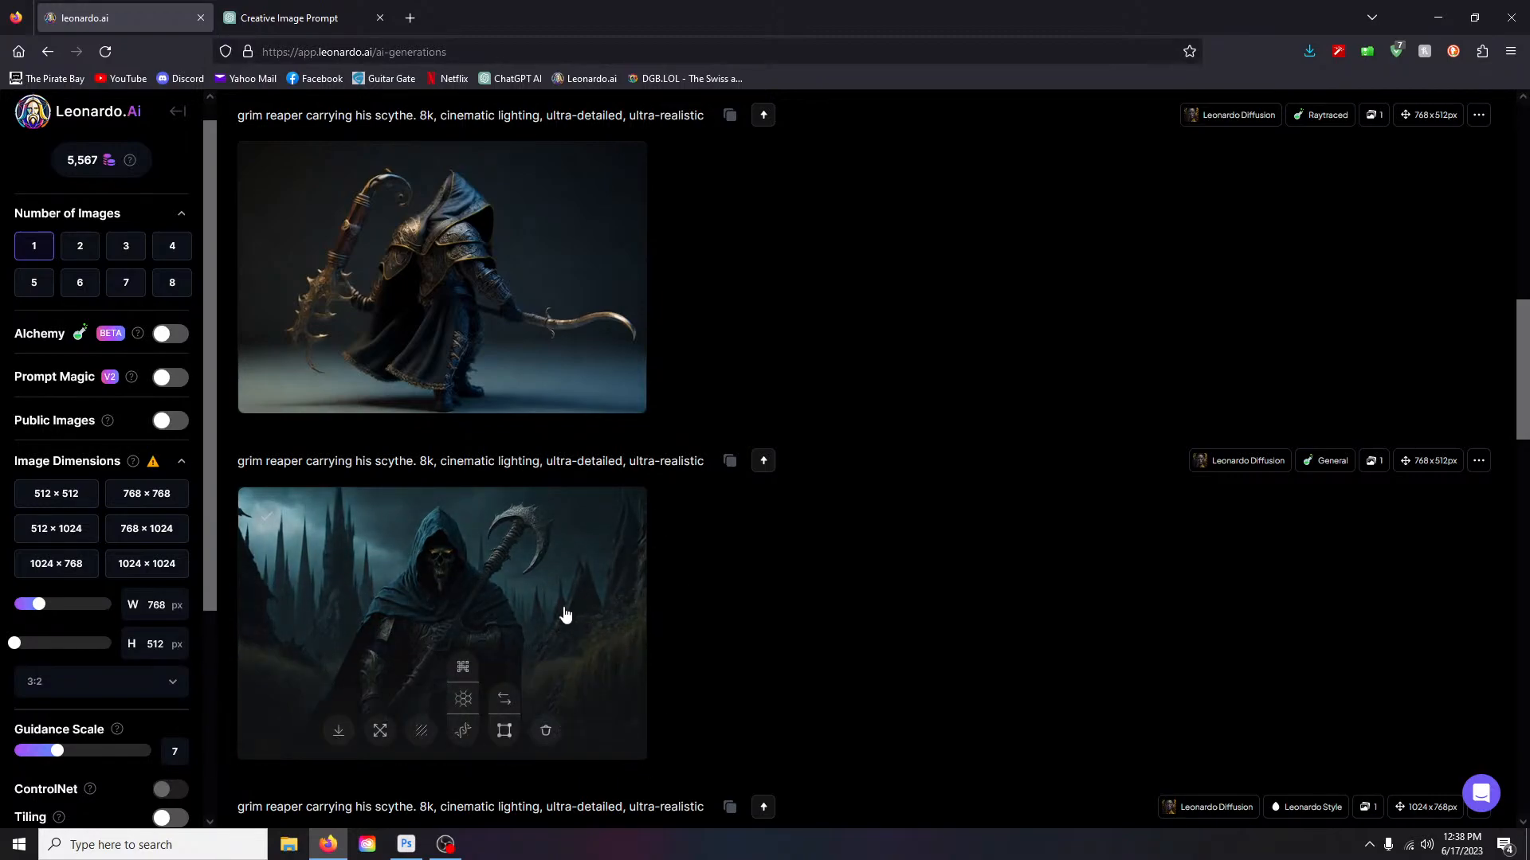
scroll(566, 614, up, 10)
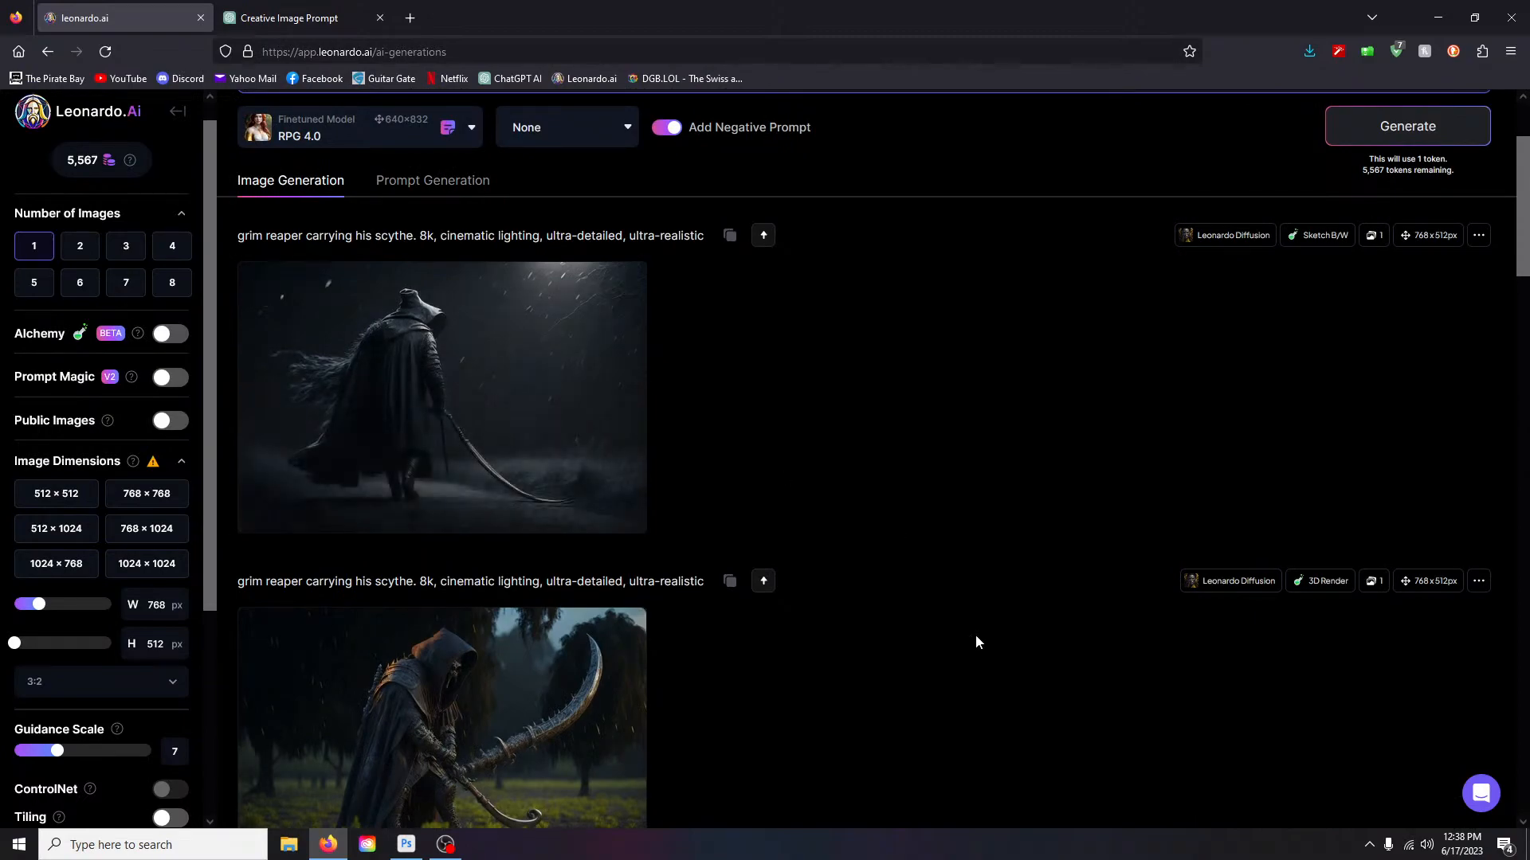
scroll(881, 602, up, 2)
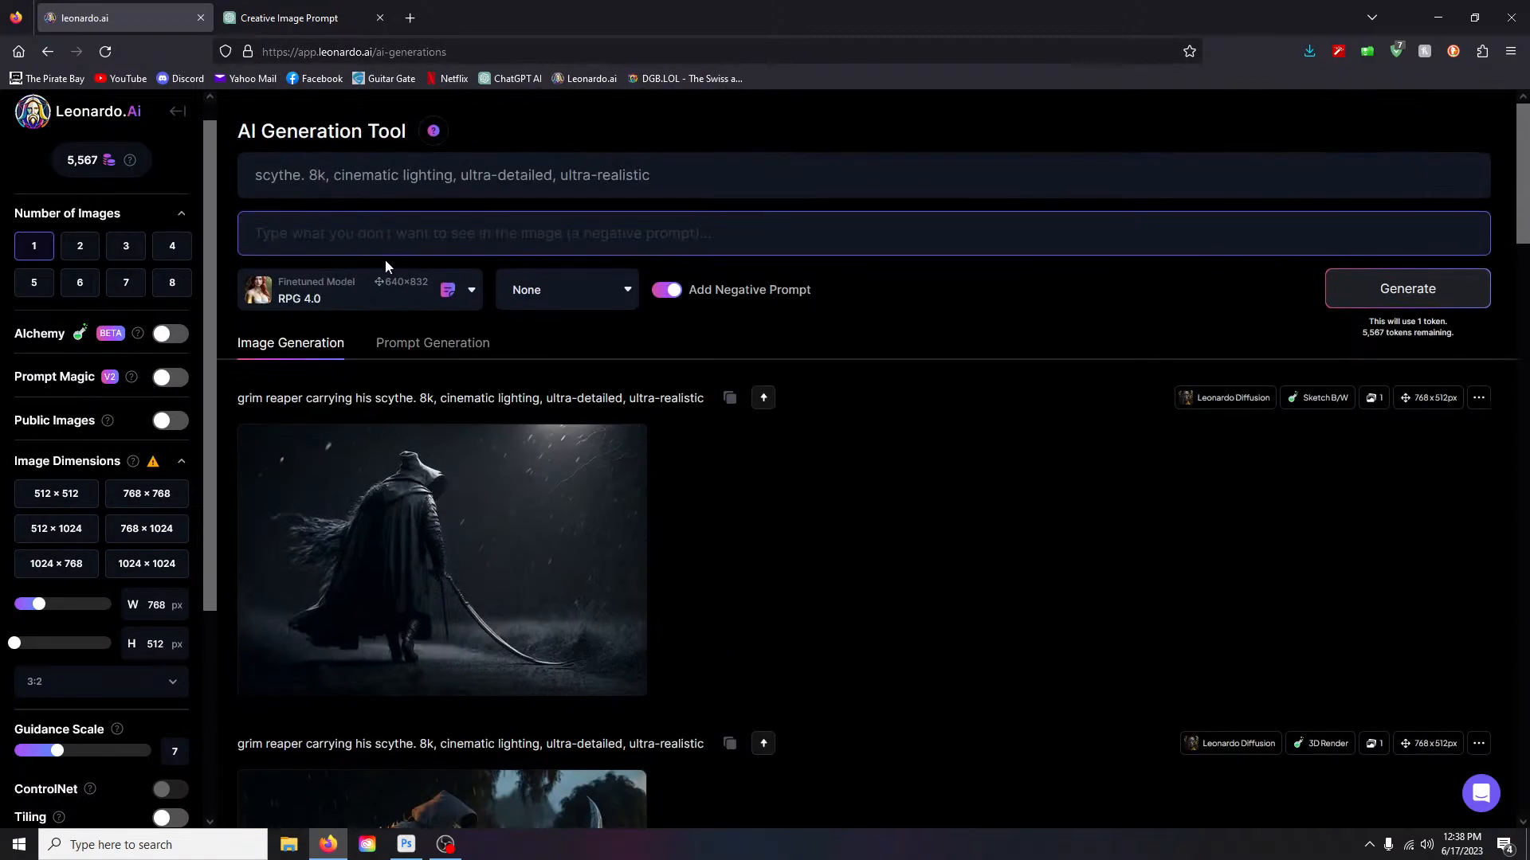
- Change the prompt to 'big old jet airliner in a stormy sky with lots of lightning' and disable the negative prompt
drag(306, 176, 230, 174)
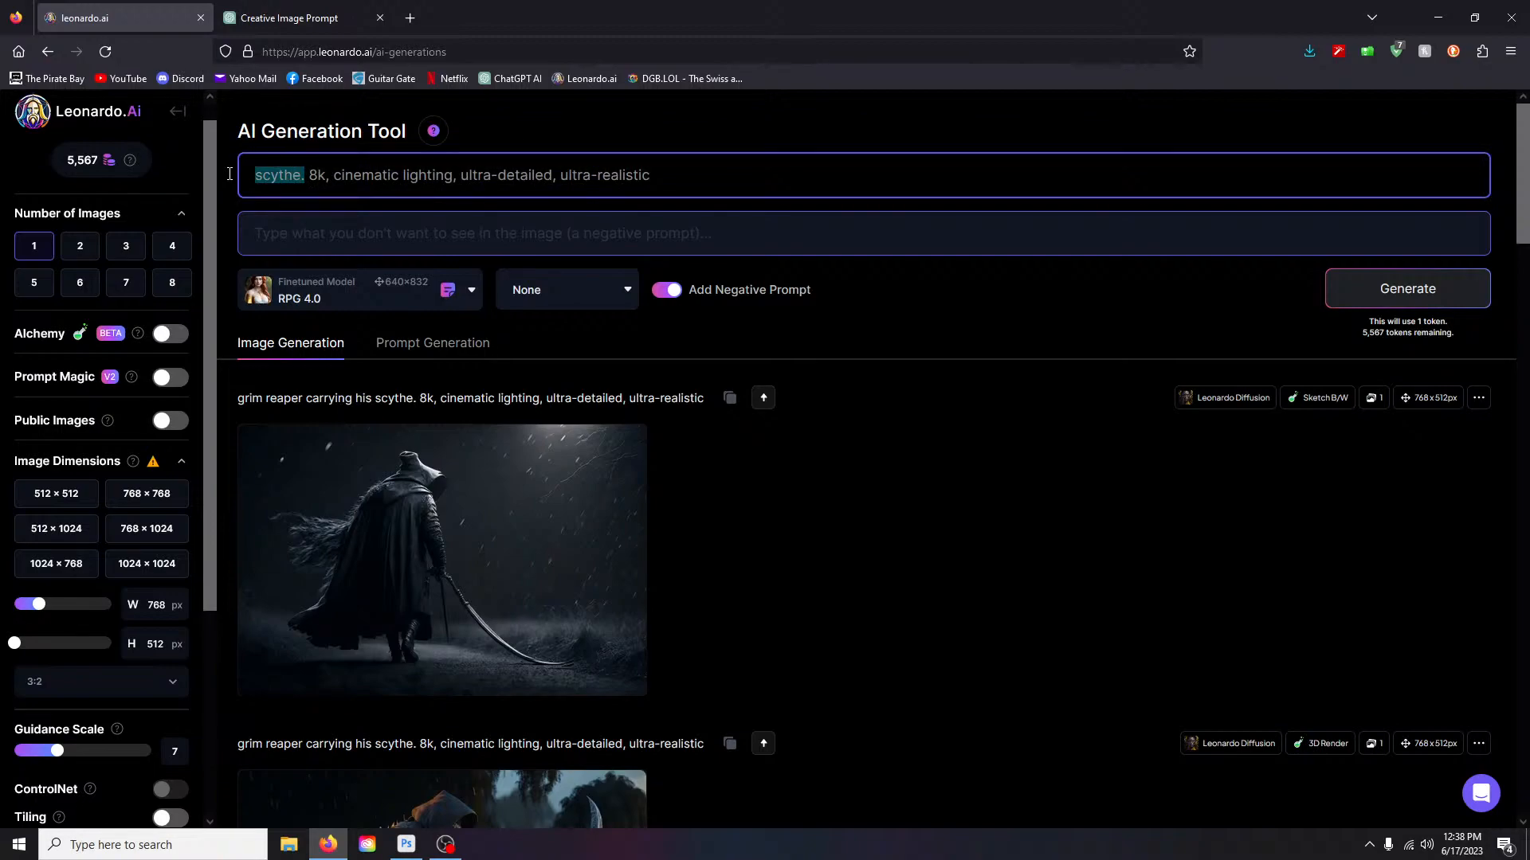
key(BackSpace)
text(big old )
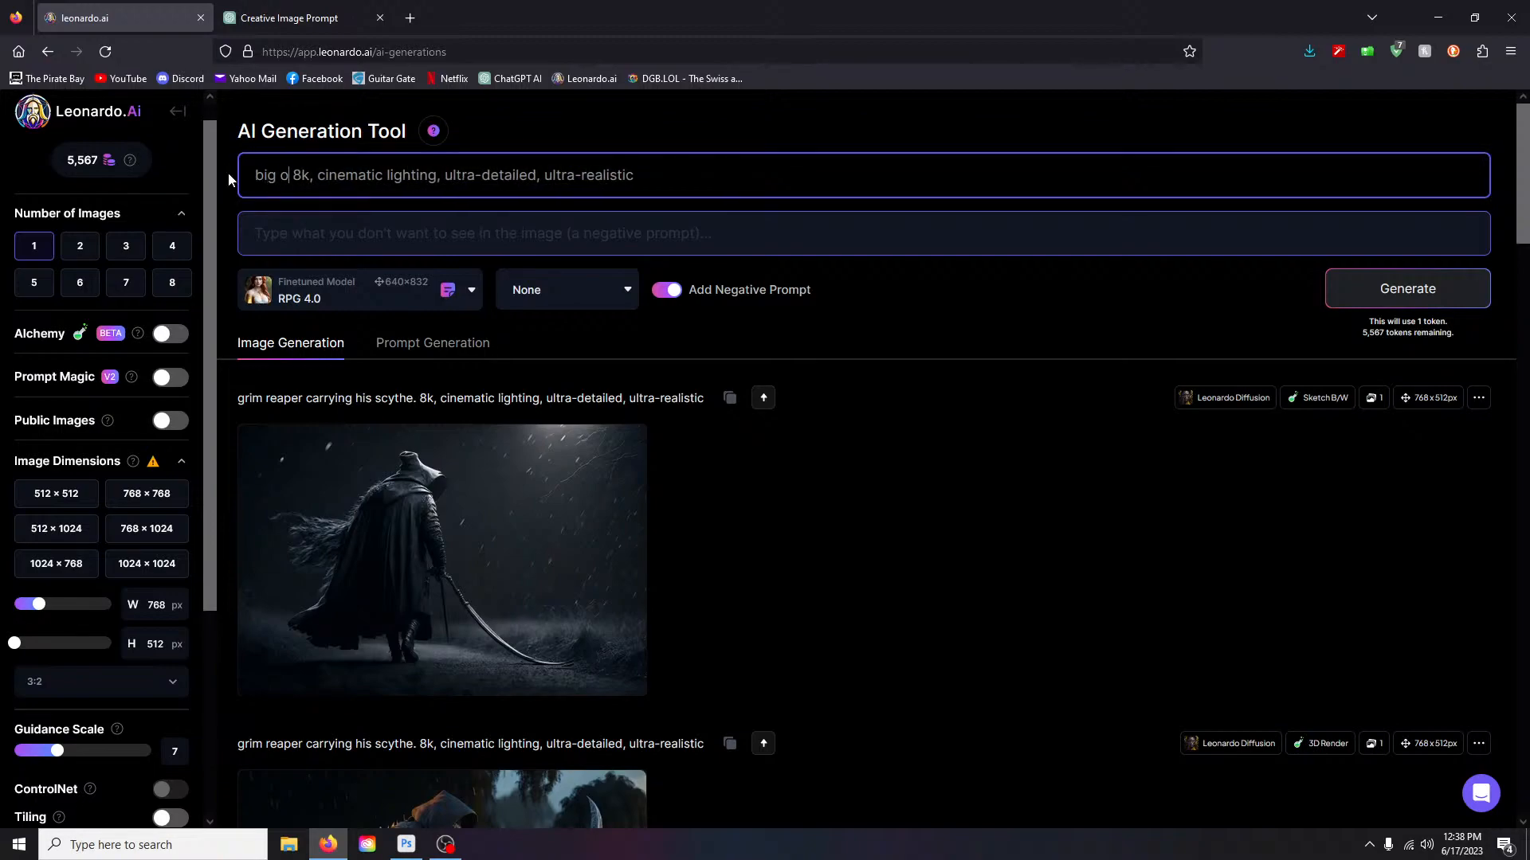
text(jet airl)
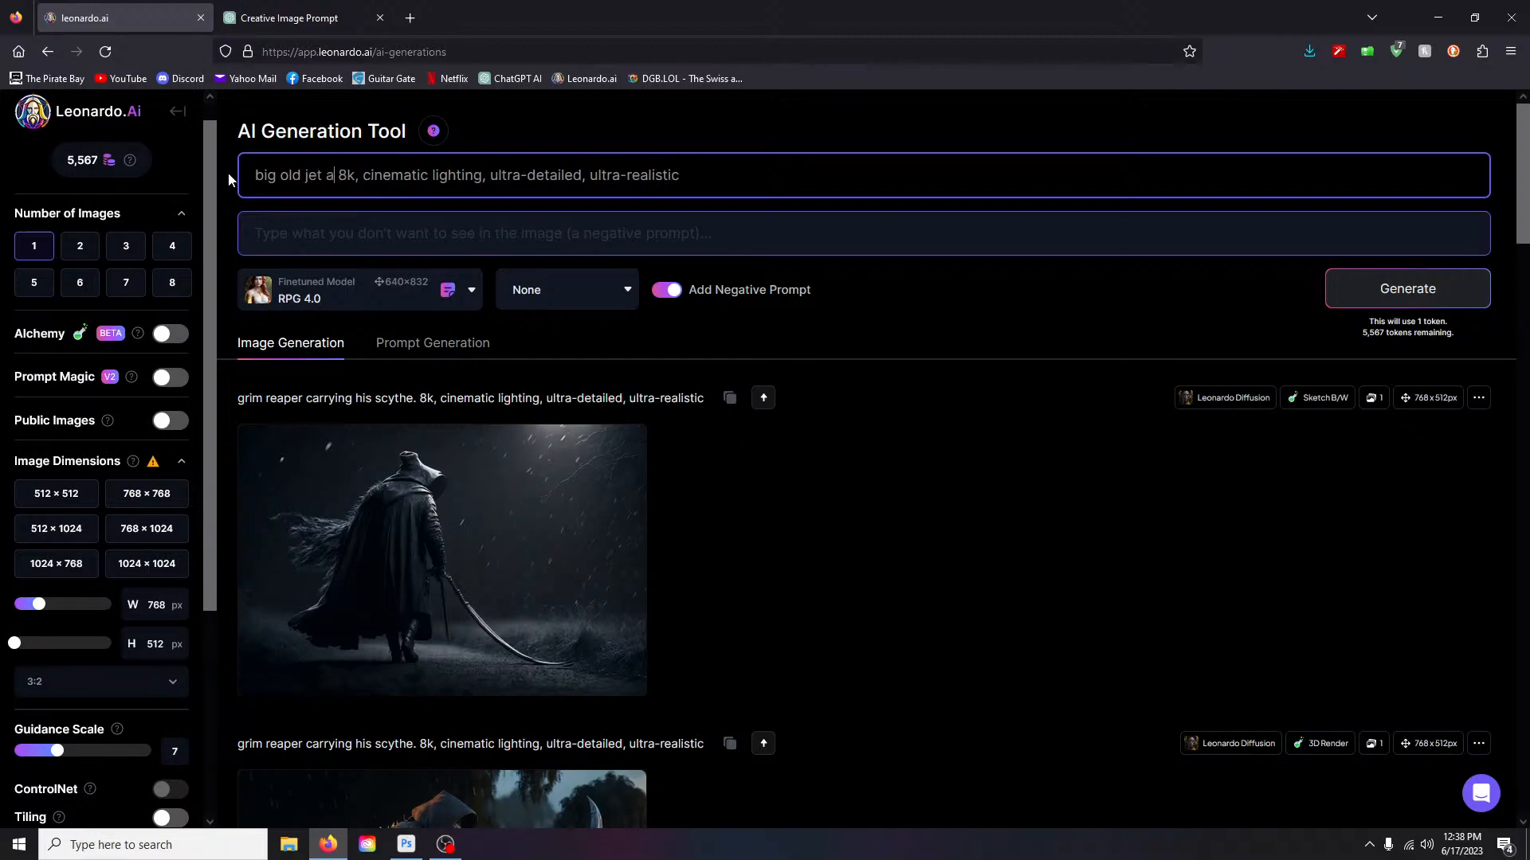
text(iner)
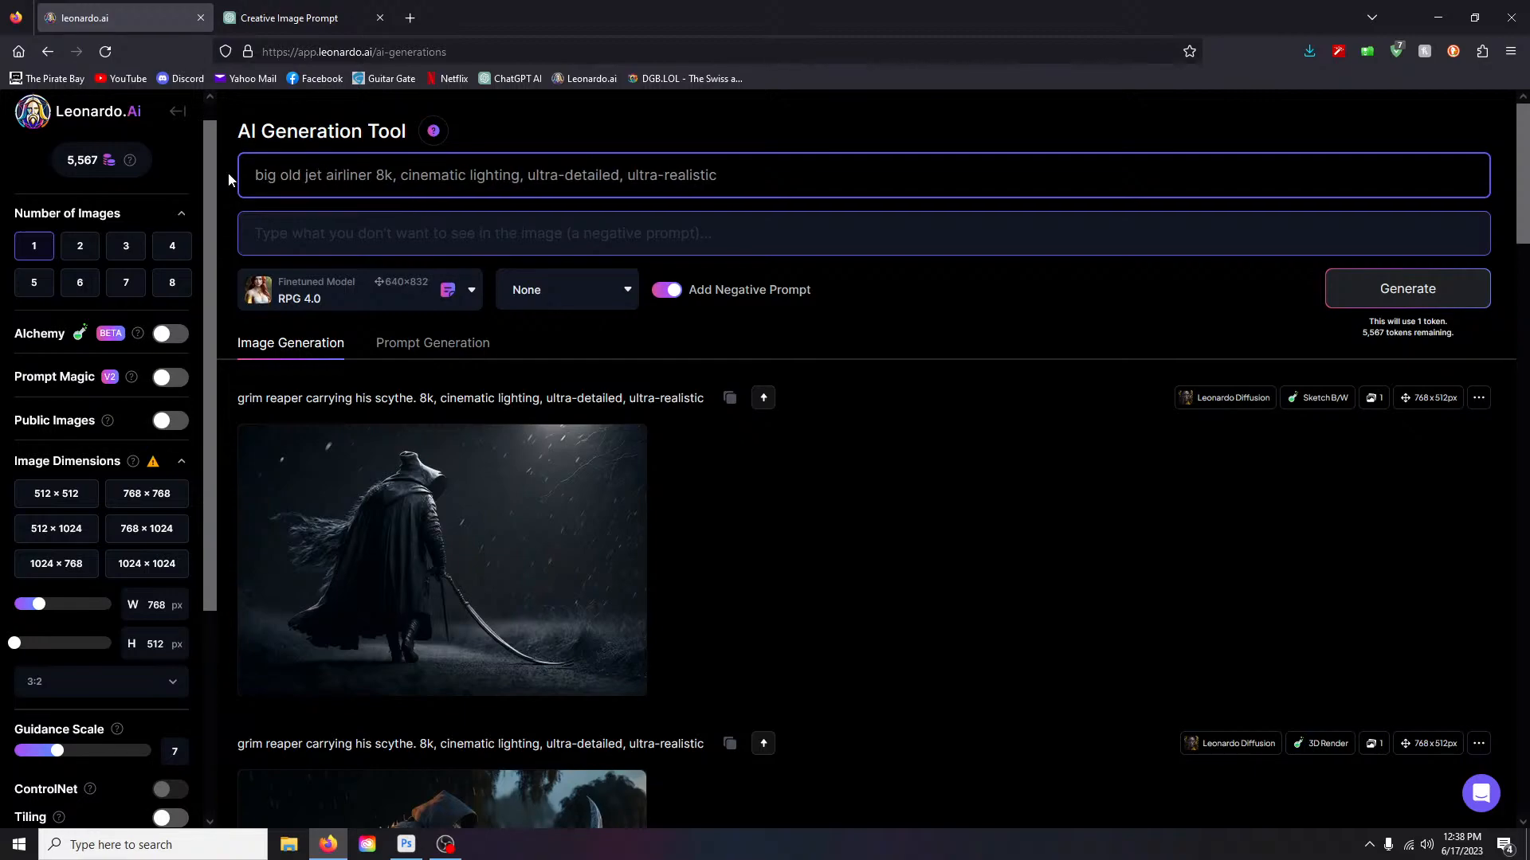
key(Delete)
key(Delete)
key(Delete)
key(Delete)
key(Delete)
key(Delete)
key(Delete)
key(Delete)
key(Delete)
key(Delete)
key(Delete)
key(Delete)
key(Delete)
key(Delete)
key(Delete)
key(Delete)
key(Delete)
key(Delete)
key(Delete)
key(Delete)
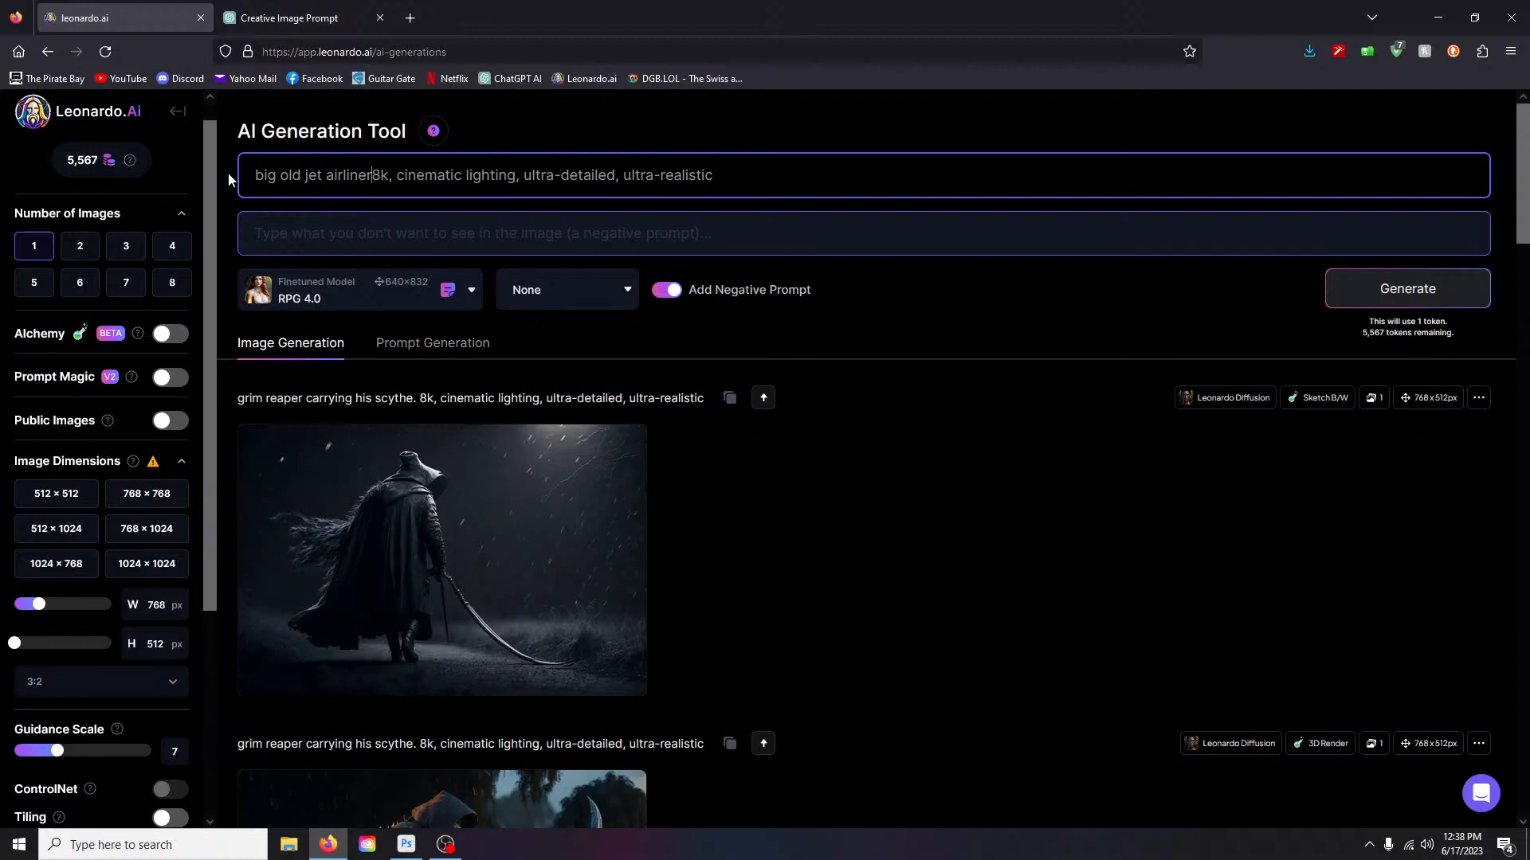
key(Delete)
key(Delete)
key(Delete)
key(Delete)
key(Delete)
key(Delete)
key(Delete)
key(Delete)
key(Delete)
key(Delete)
key(Delete)
key(Delete)
key(Delete)
key(Delete)
key(Delete)
key(Delete)
key(Delete)
key(Delete)
key(Delete)
key(Delete)
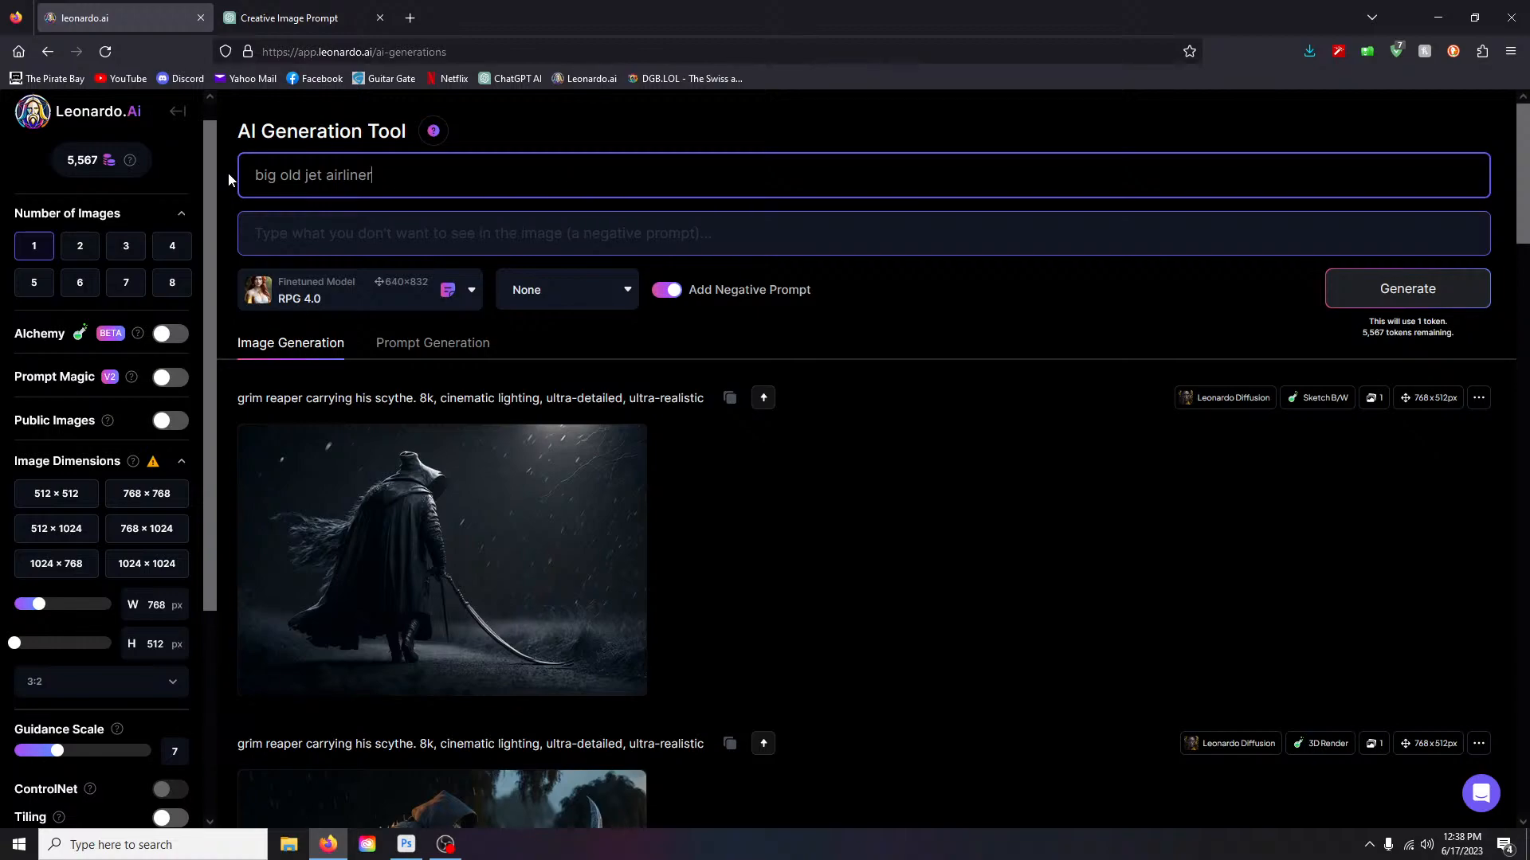
click(666, 290)
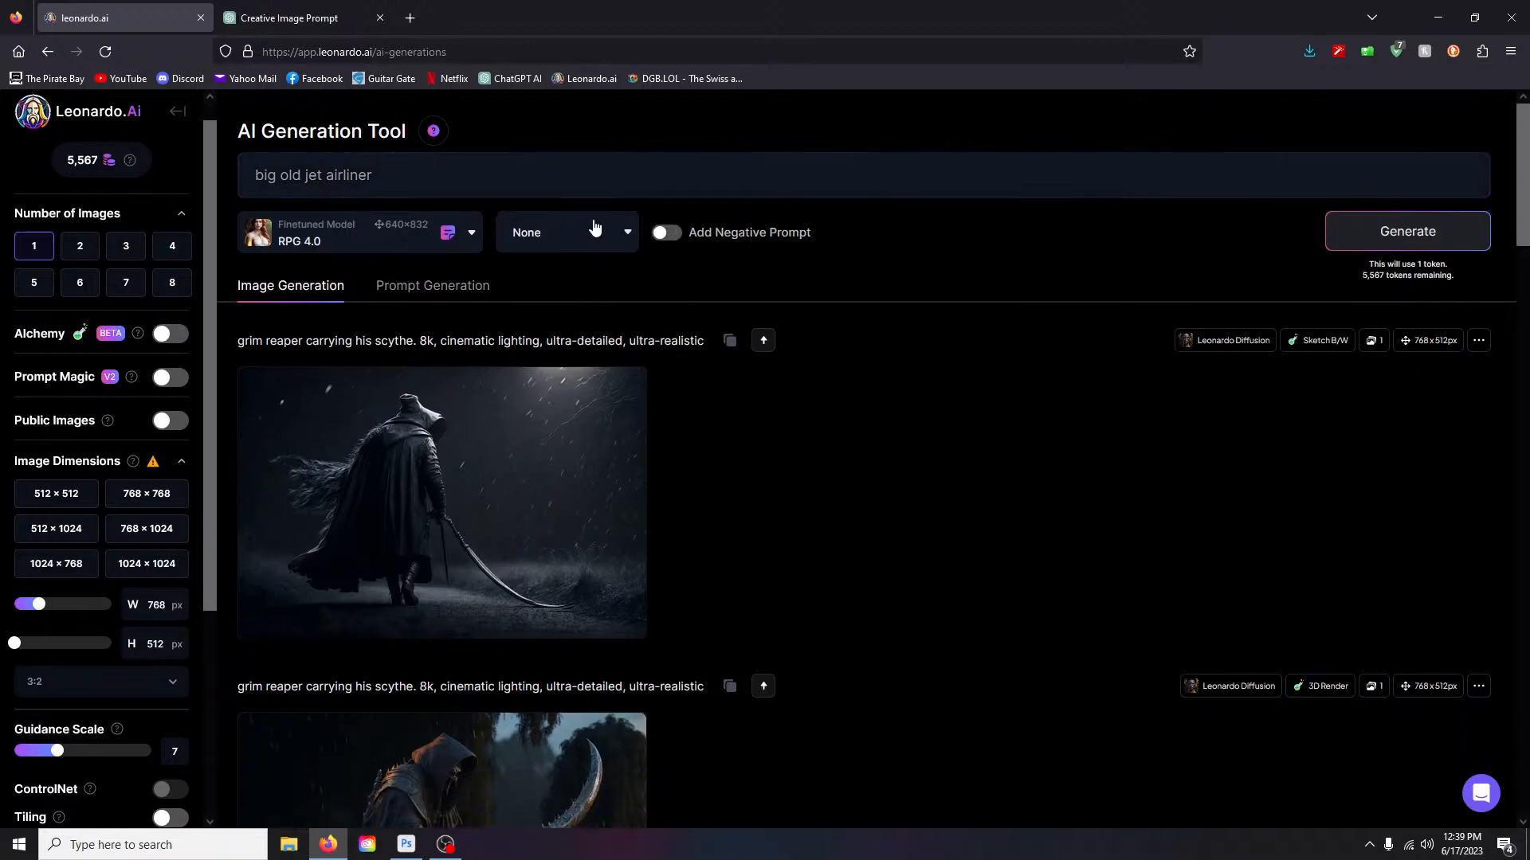
click(541, 173)
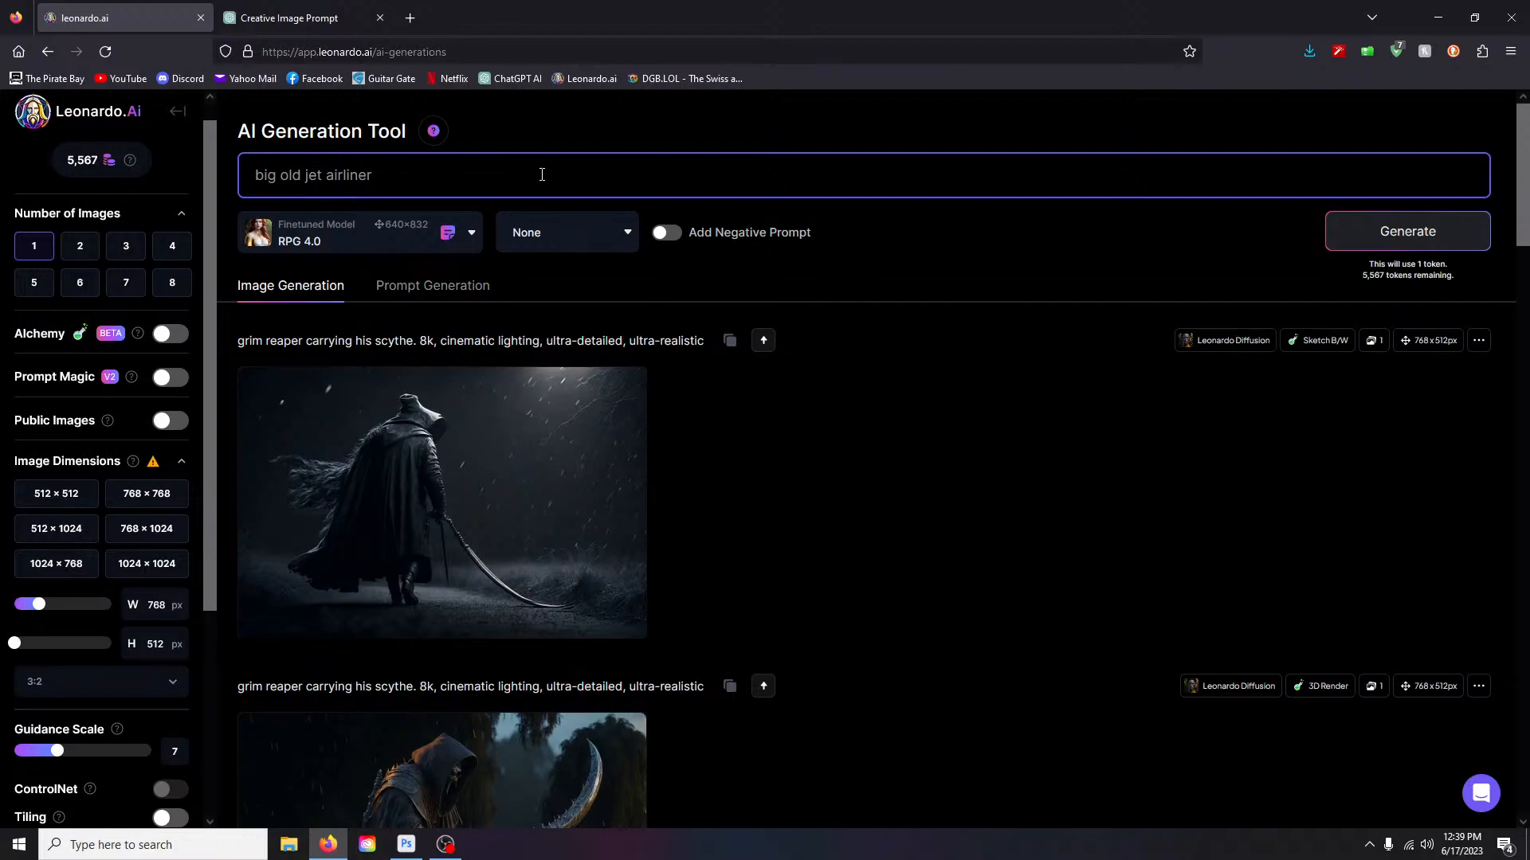
text(in a stormy sky with lots of lightning)
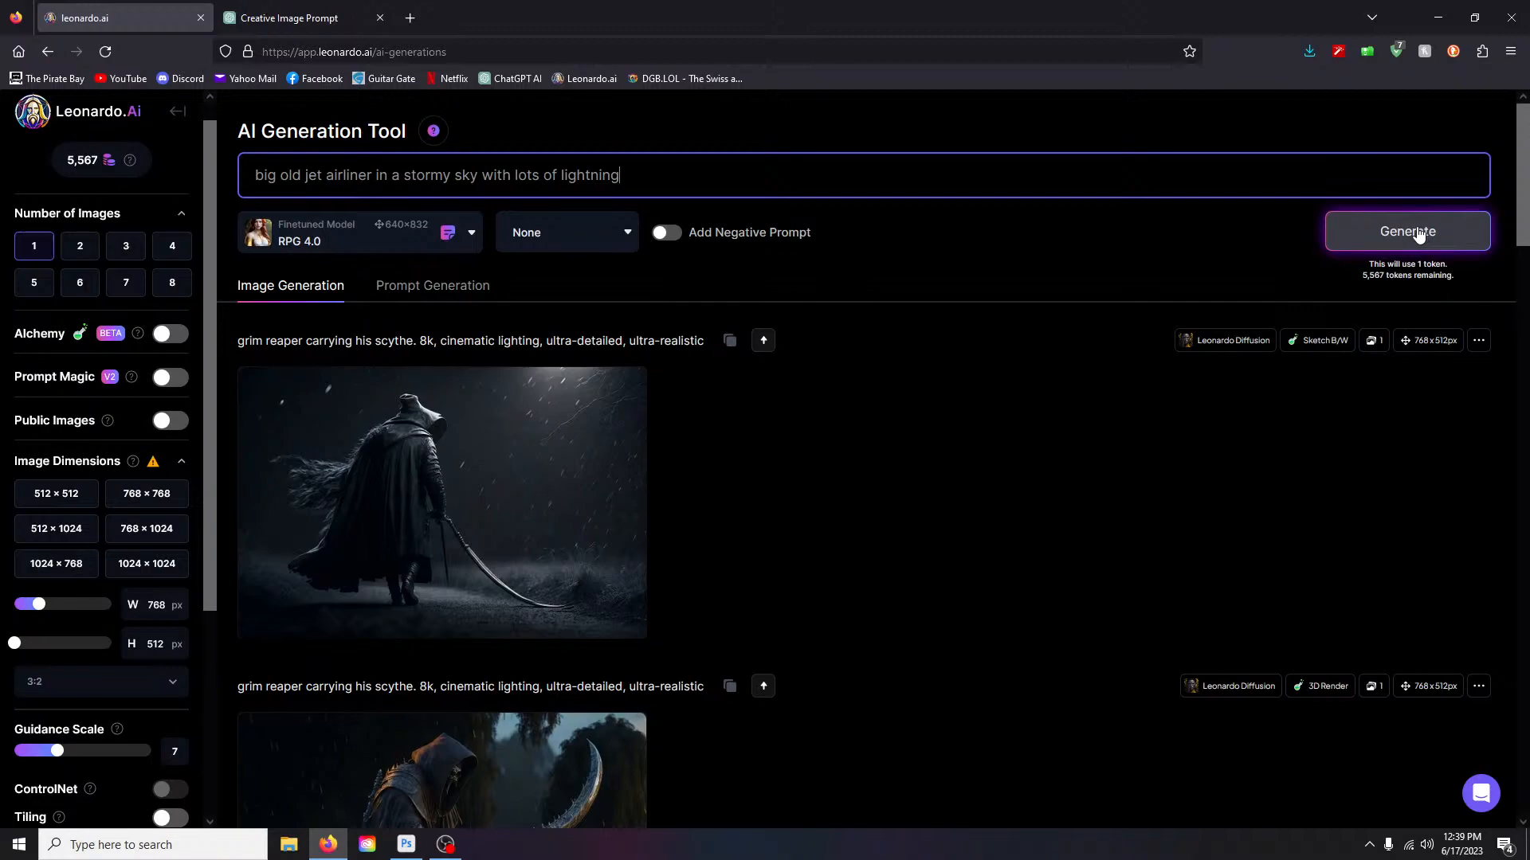
- Generate the stormy airliner image, view it full size, then delete it
click(1419, 234)
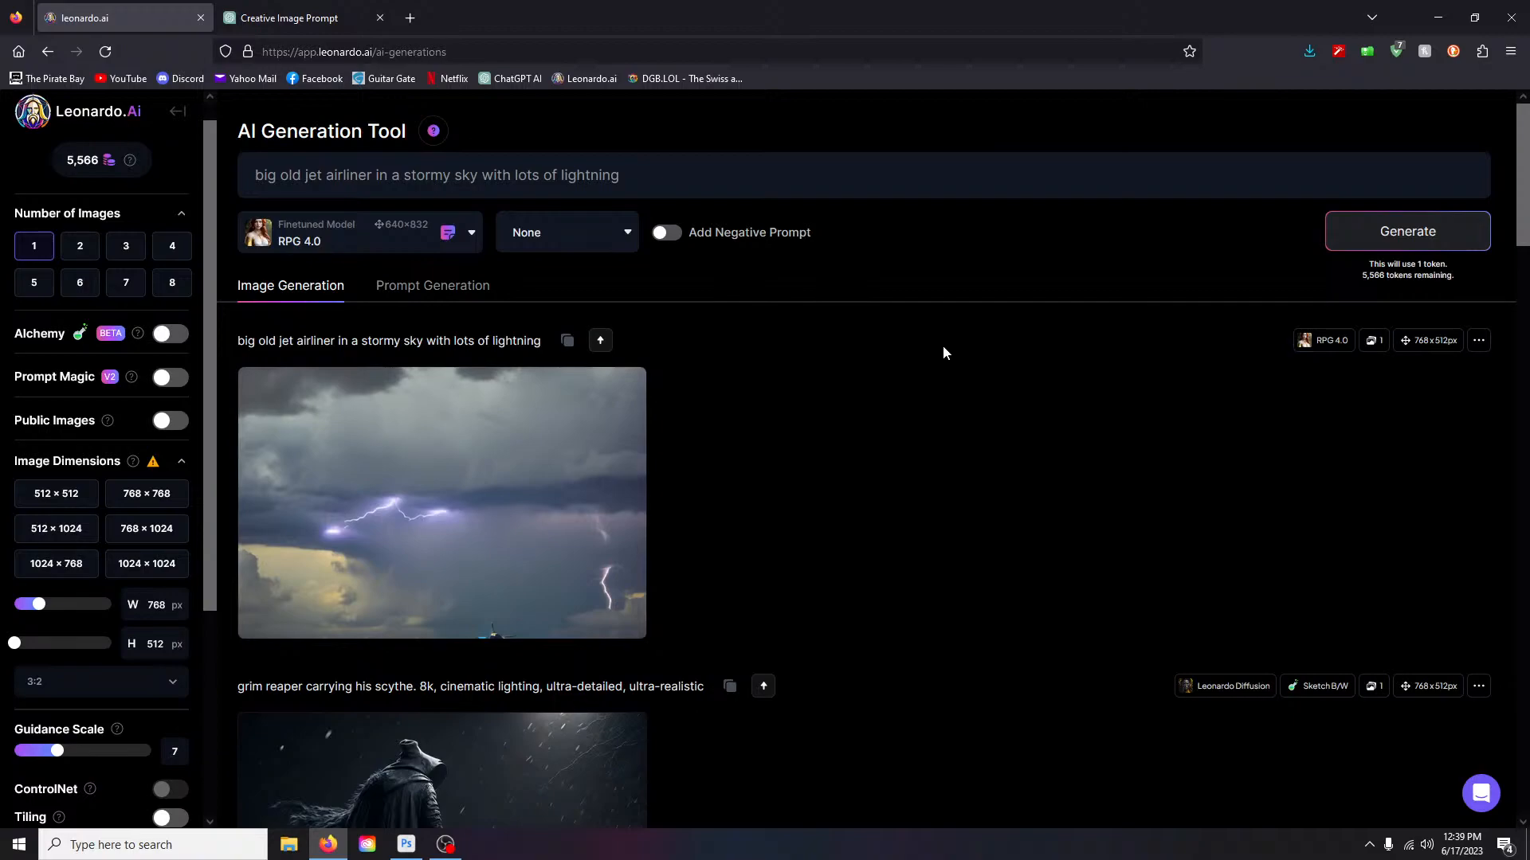
click(605, 571)
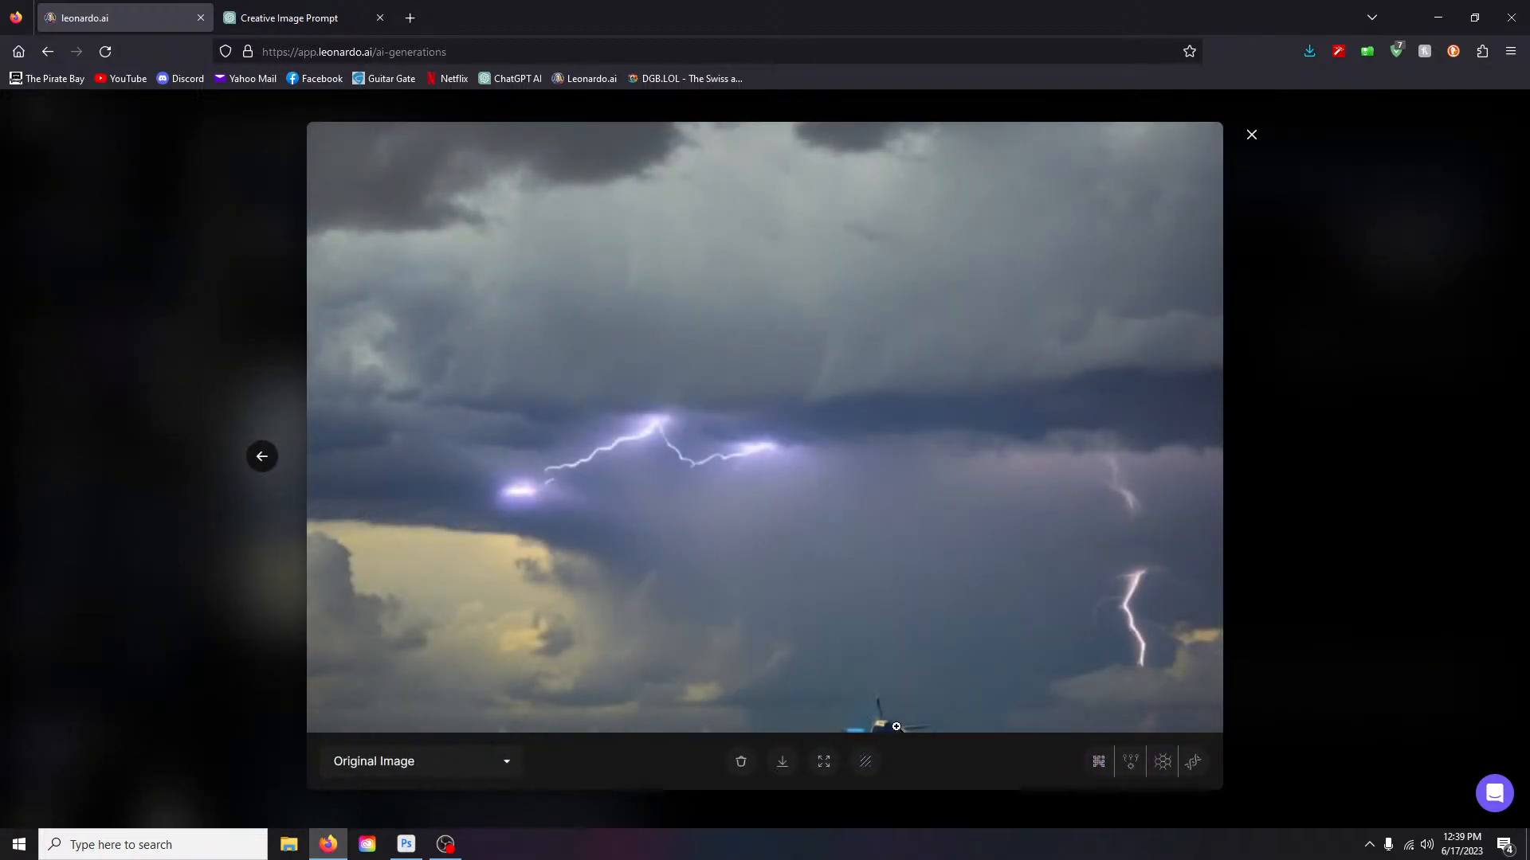
click(1253, 137)
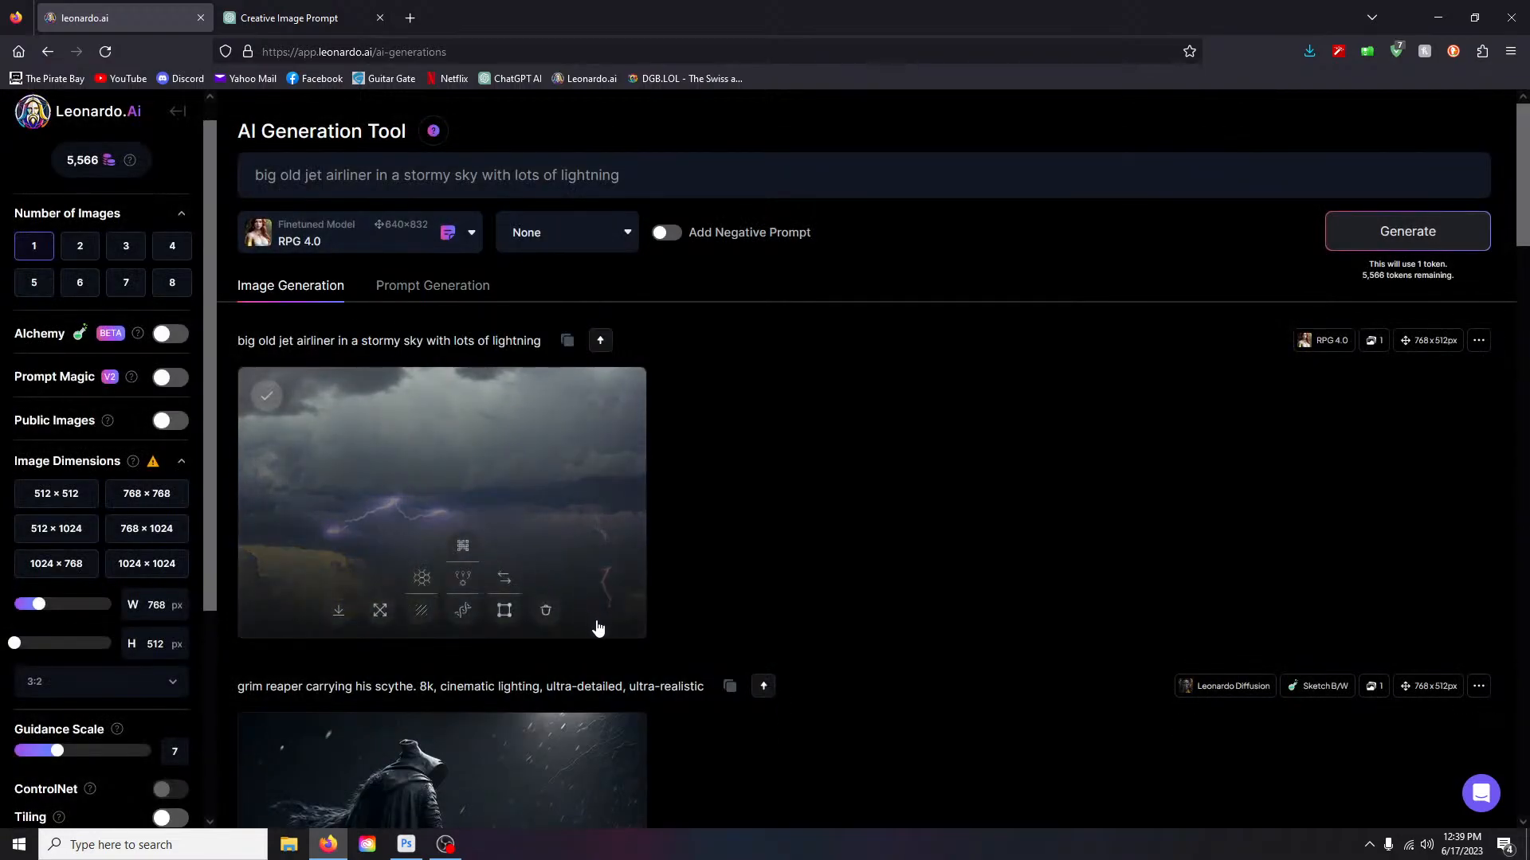
click(546, 610)
click(880, 577)
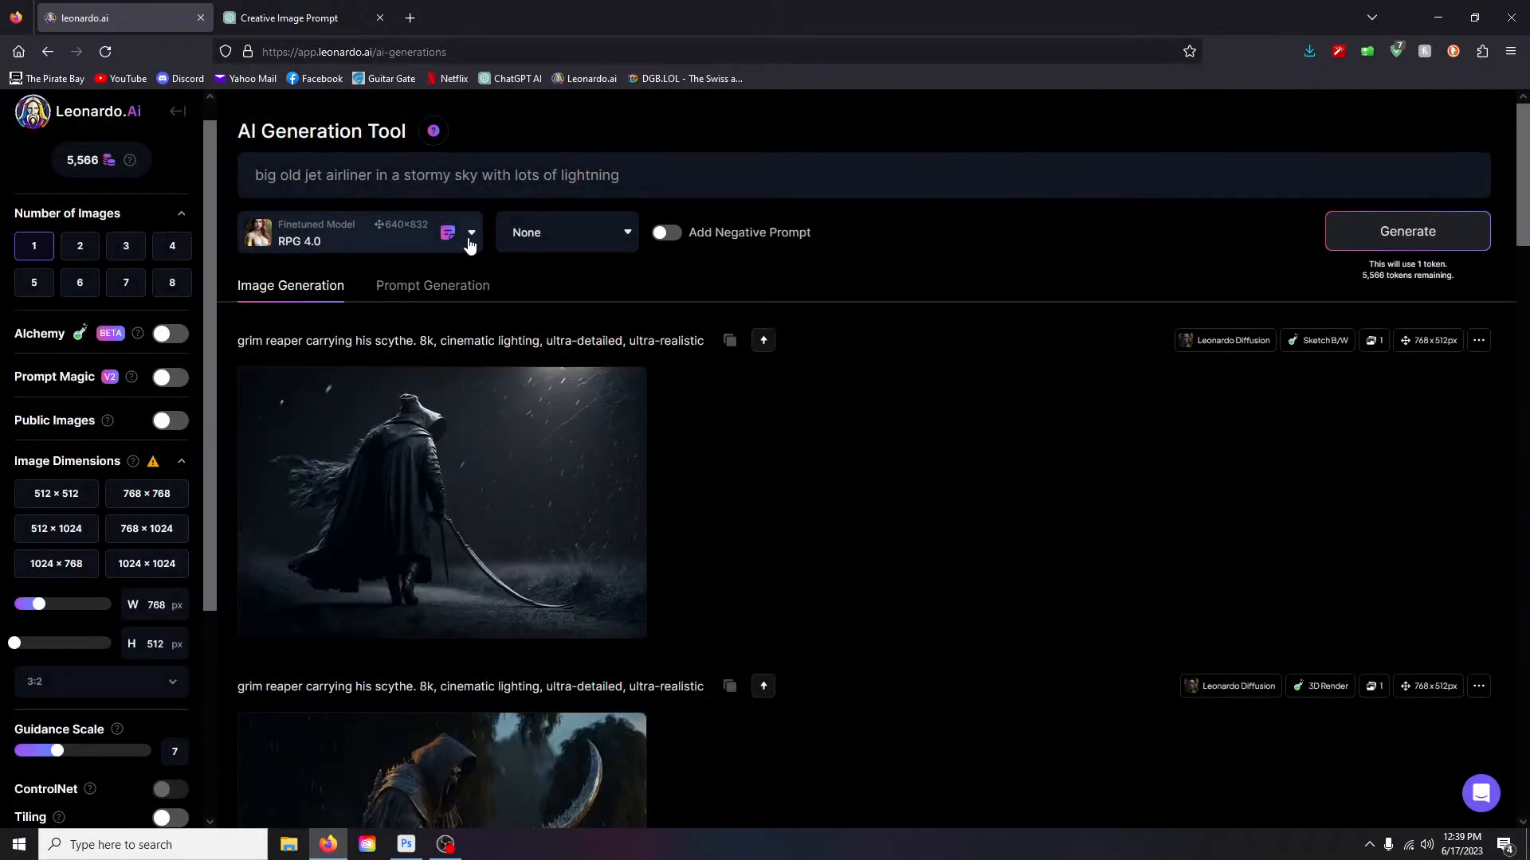
- Switch to Leonardo Diffusion at 1024 × 768, generate the airliner, and open it full size
click(470, 239)
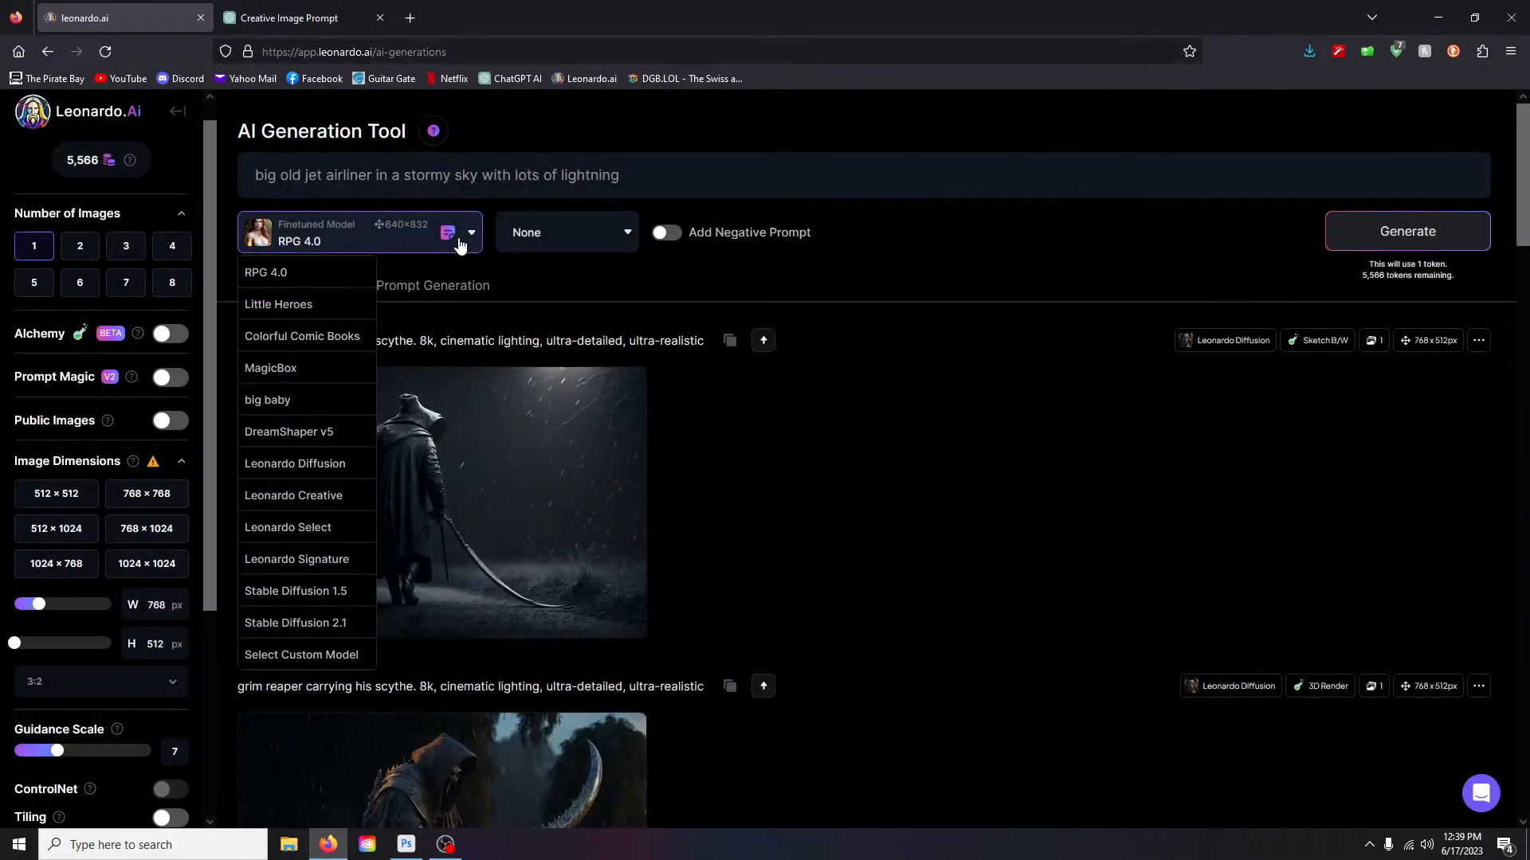
click(282, 465)
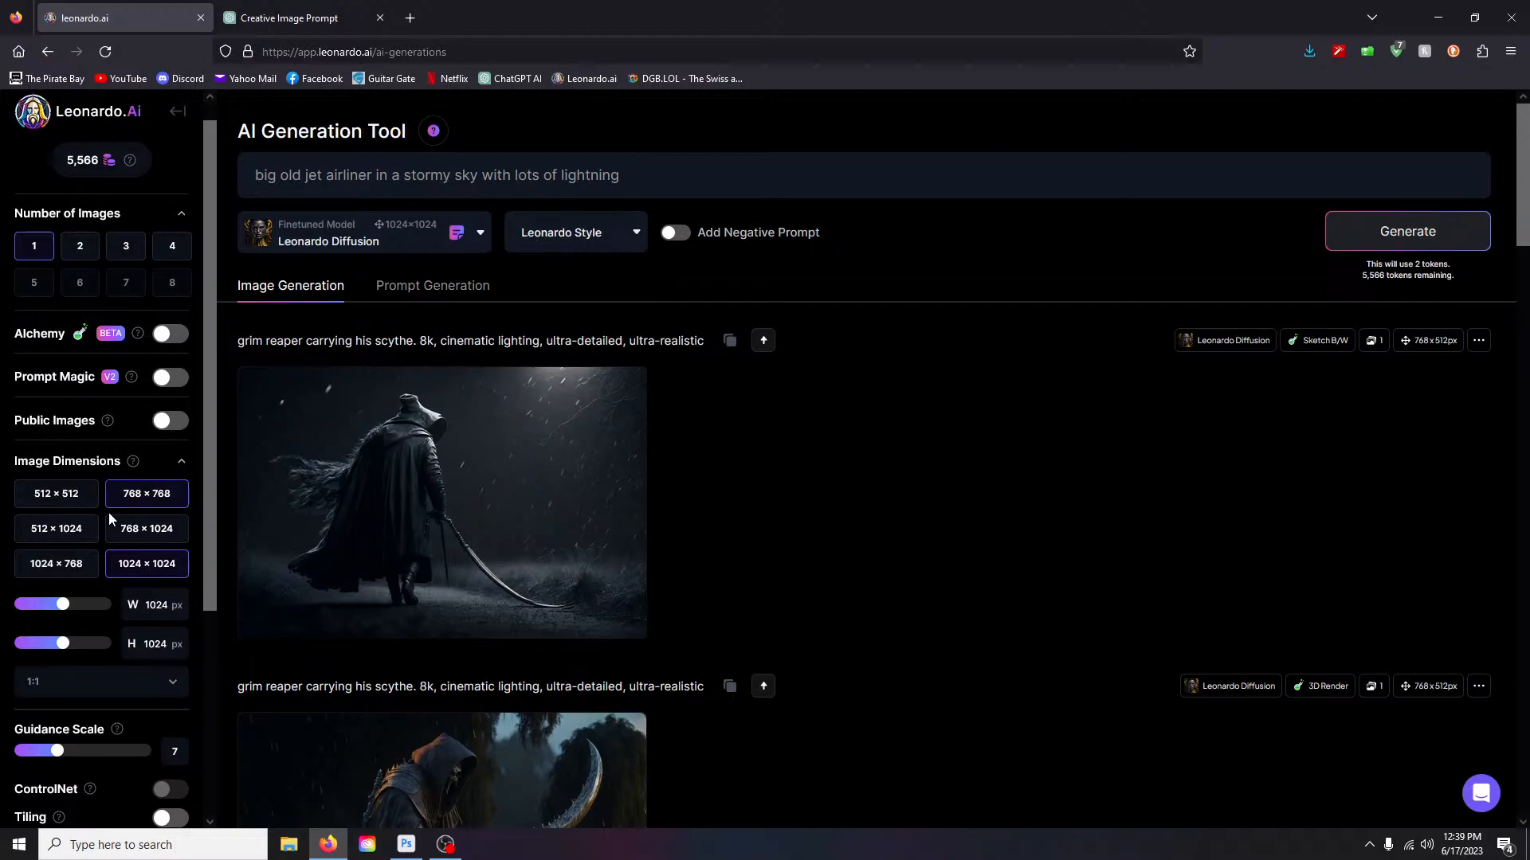
click(57, 564)
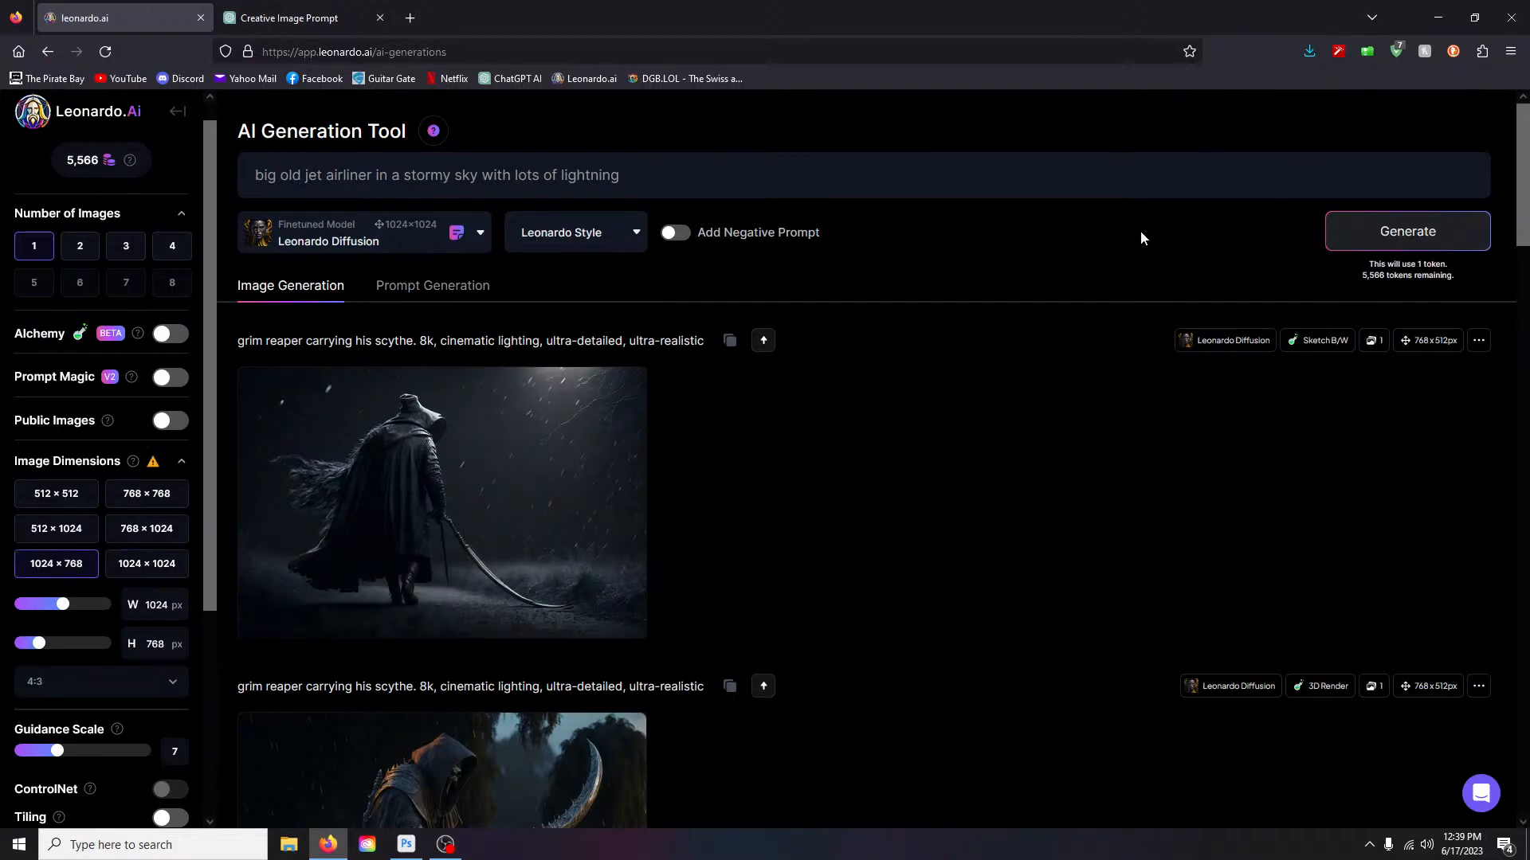
click(1401, 236)
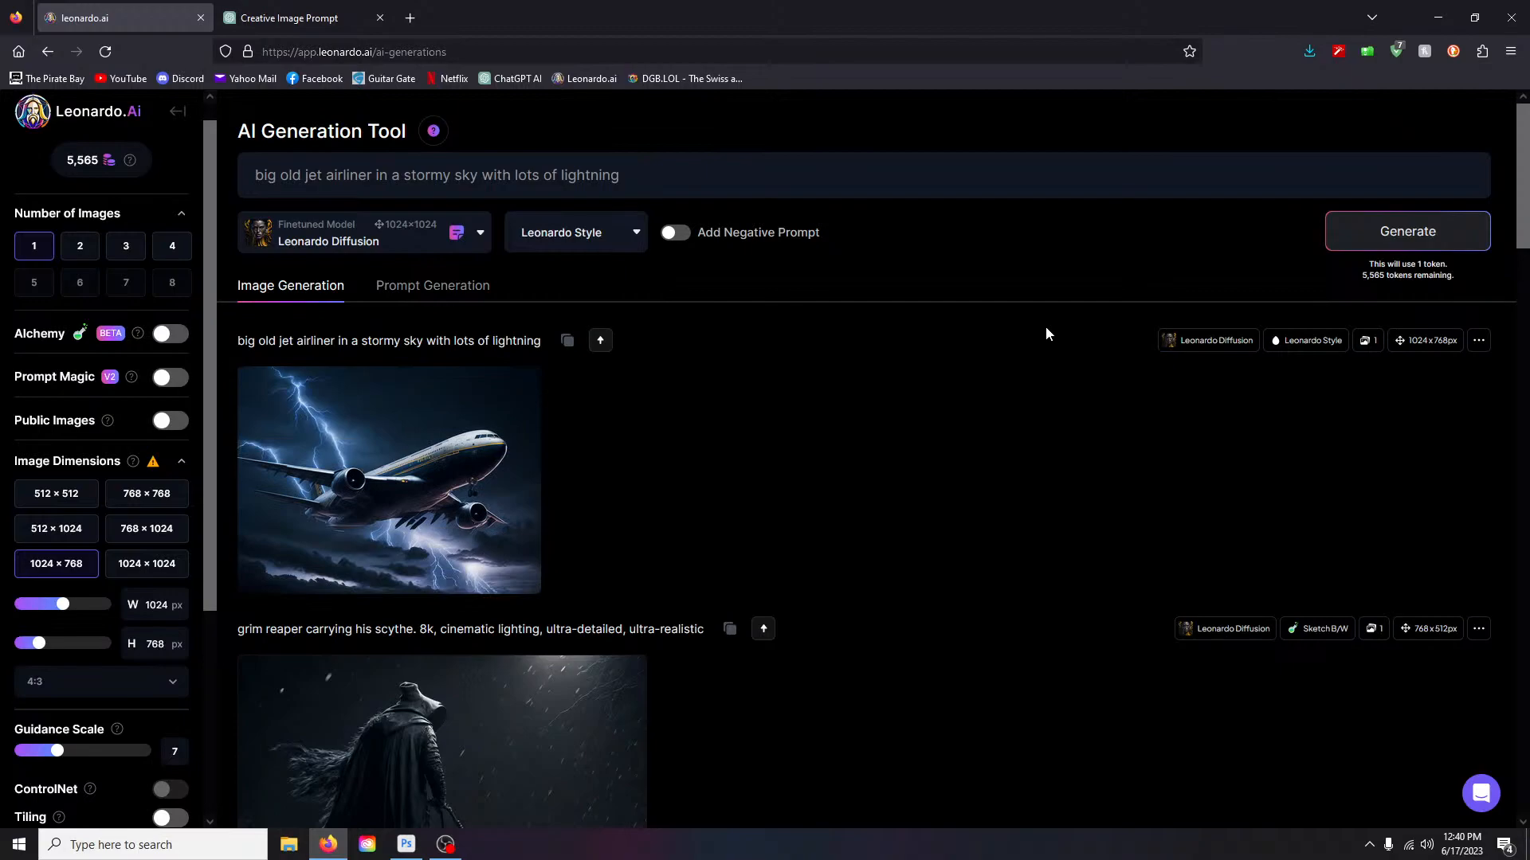
click(423, 399)
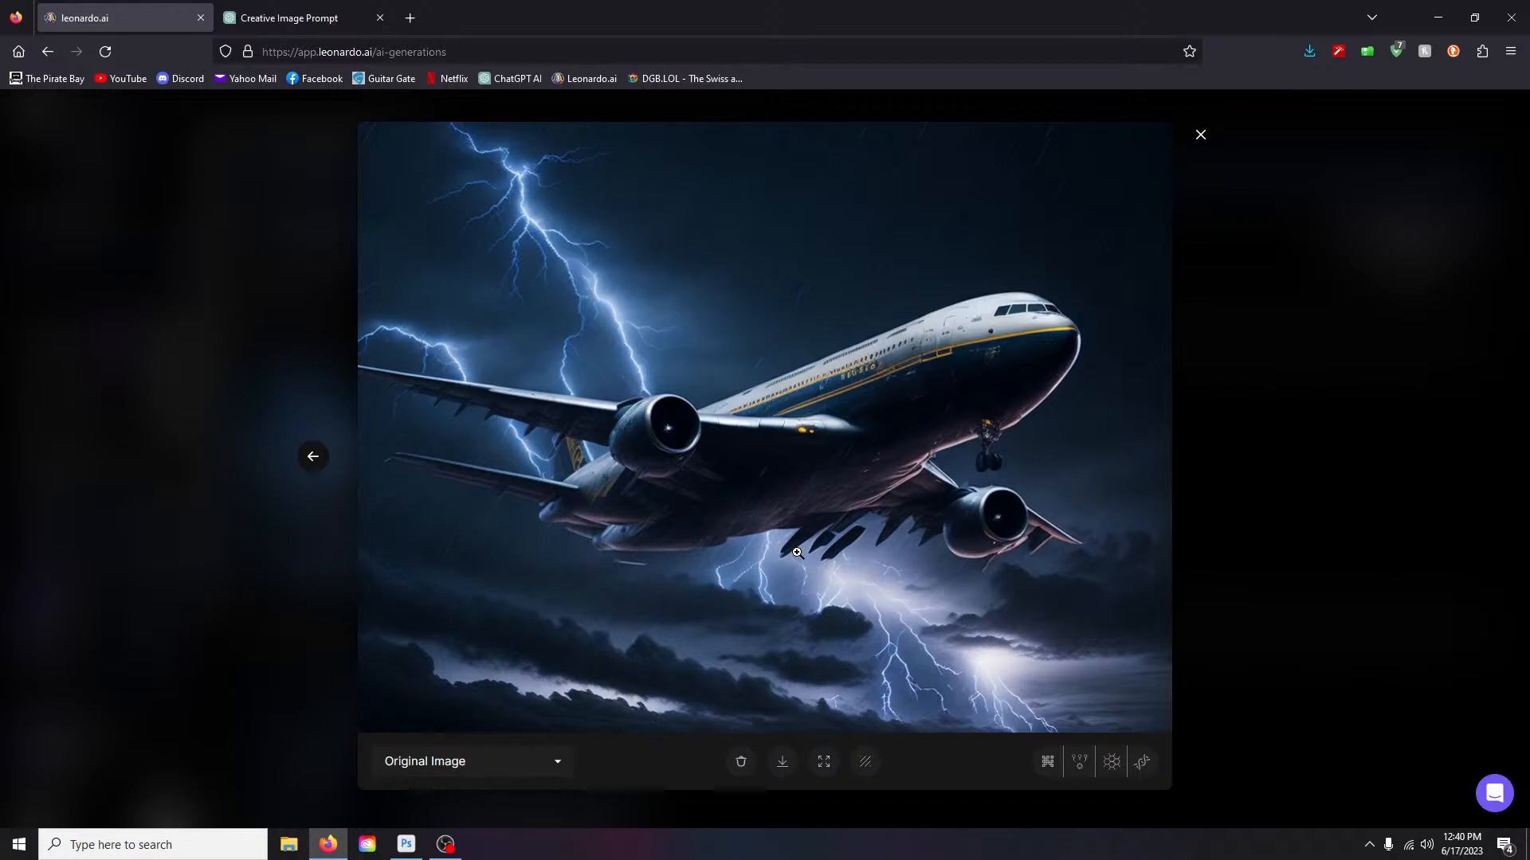
- Creative-upscale the full-size airliner image, then close the viewer
right_click(1207, 140)
click(1254, 76)
click(1048, 762)
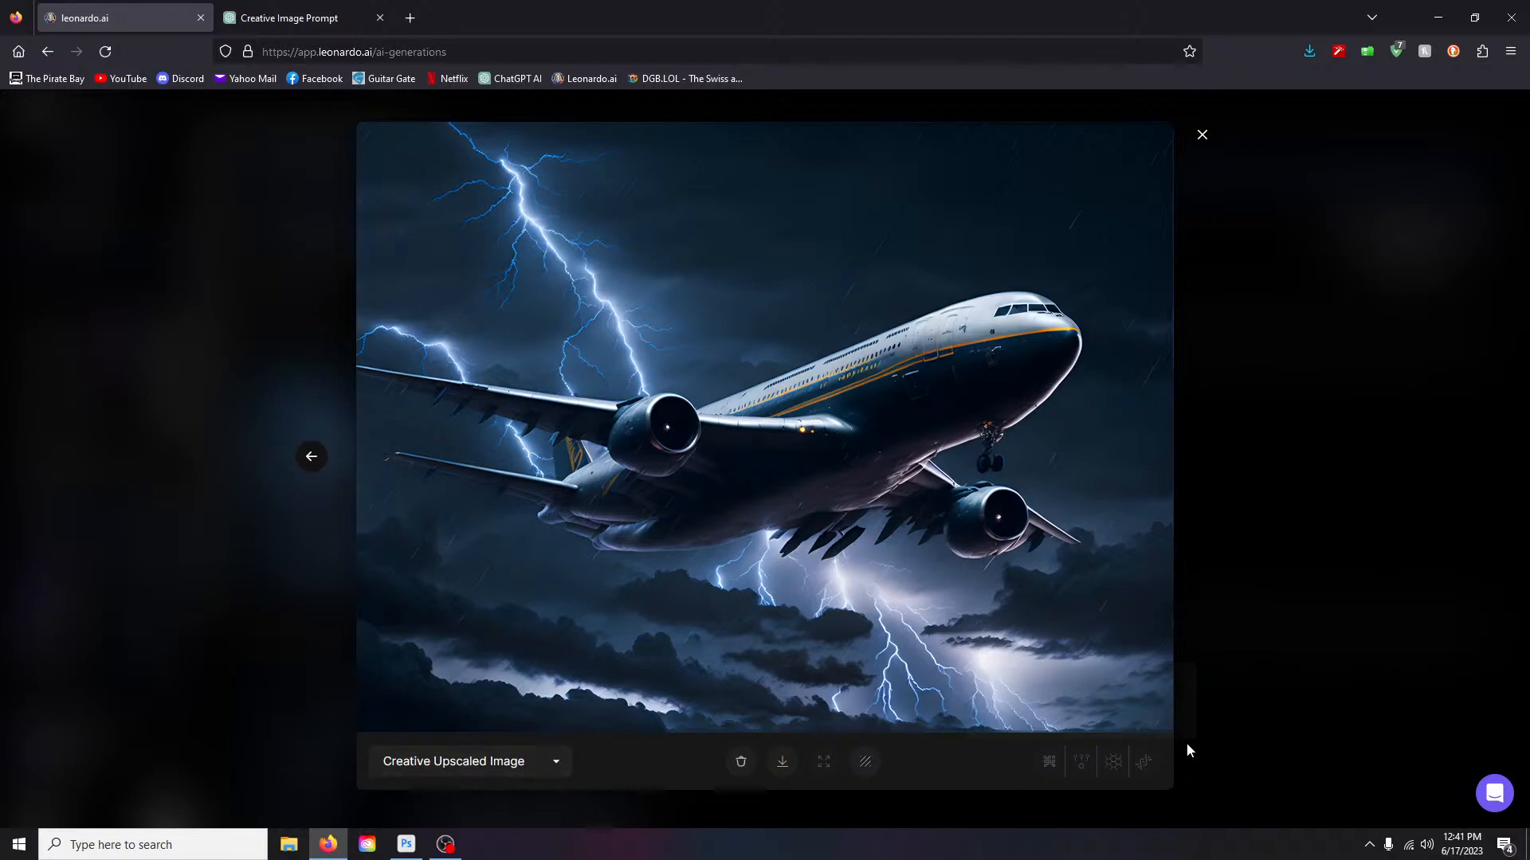
click(1202, 135)
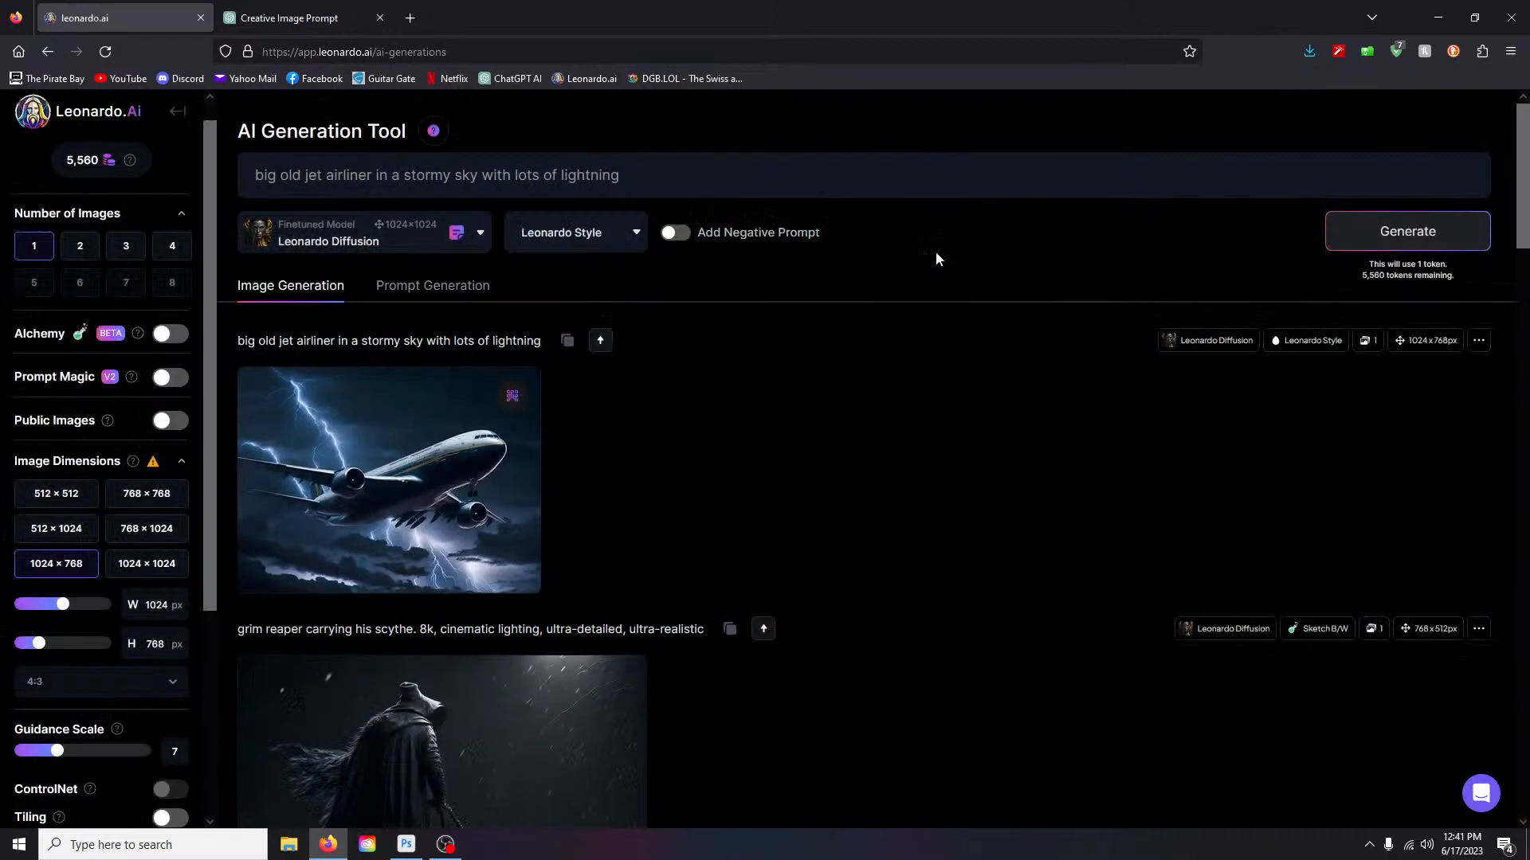
scroll(118, 585, down, 3)
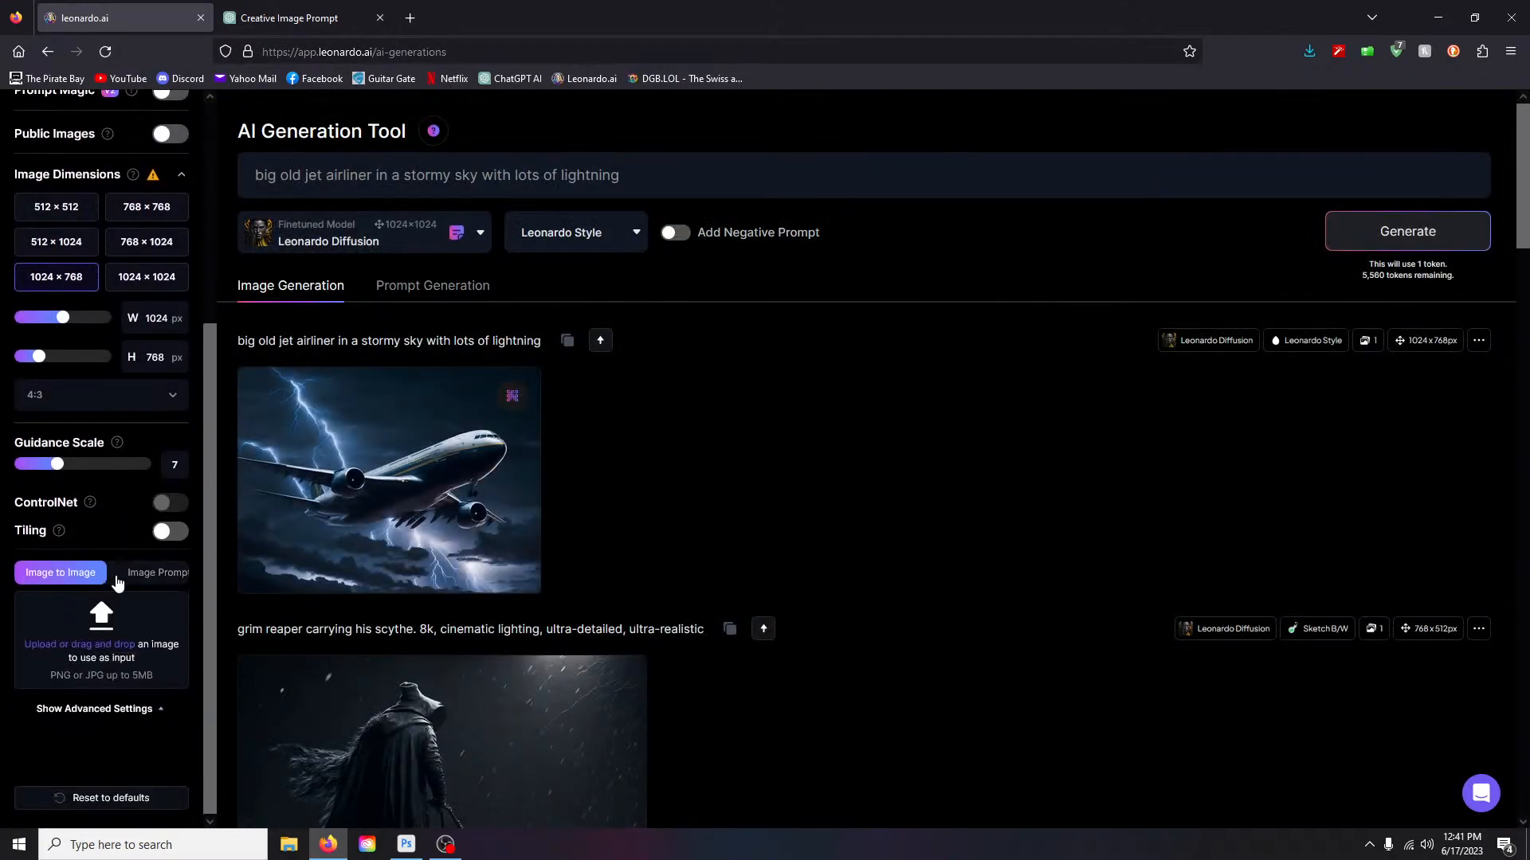
scroll(127, 432, up, 4)
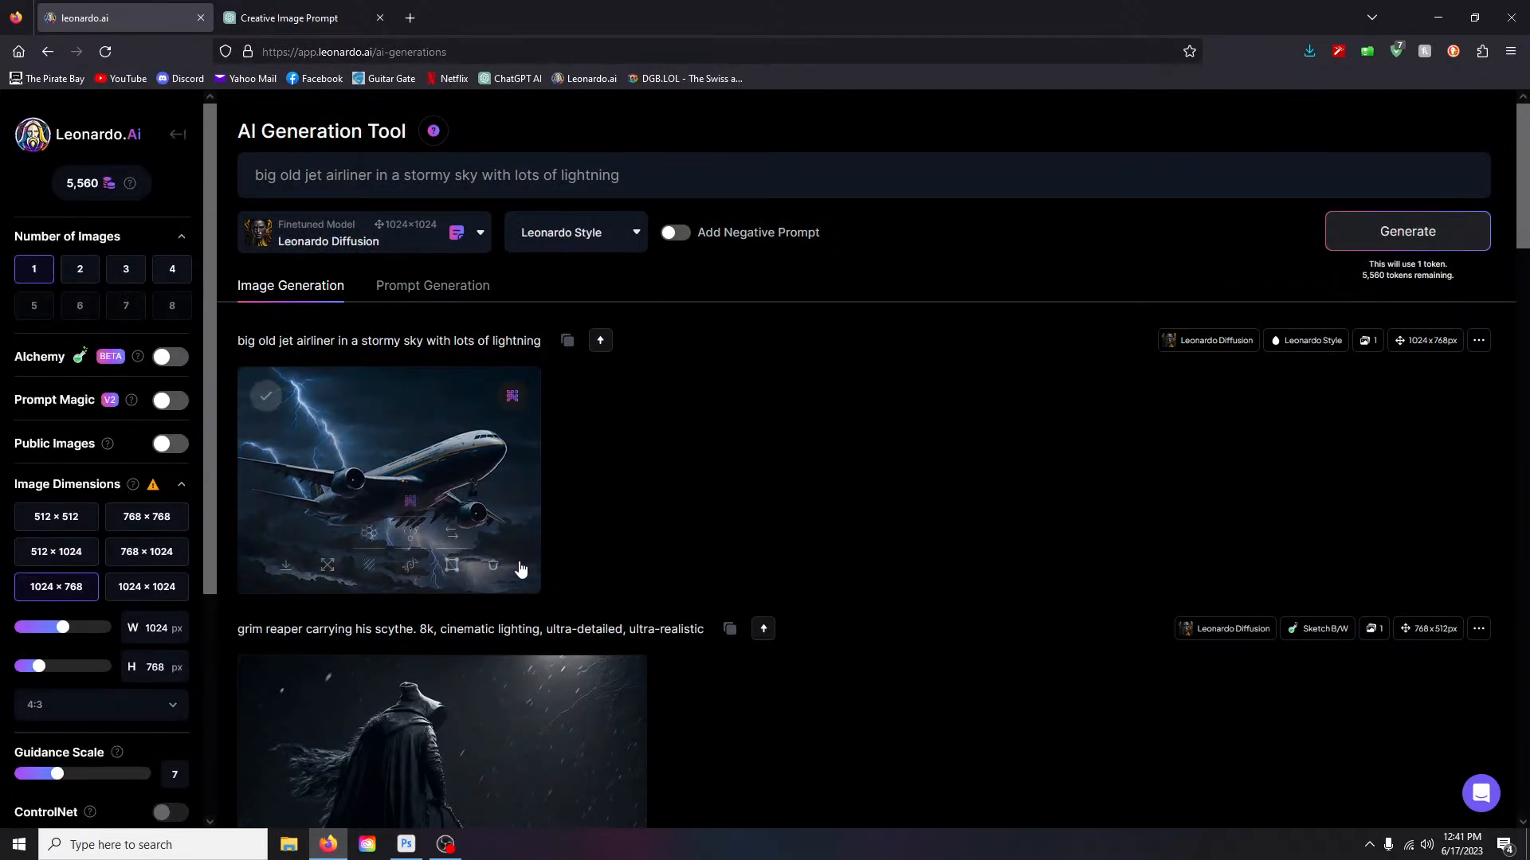
- Load the airliner into the canvas editor and park the generation frame at the upper left
click(451, 566)
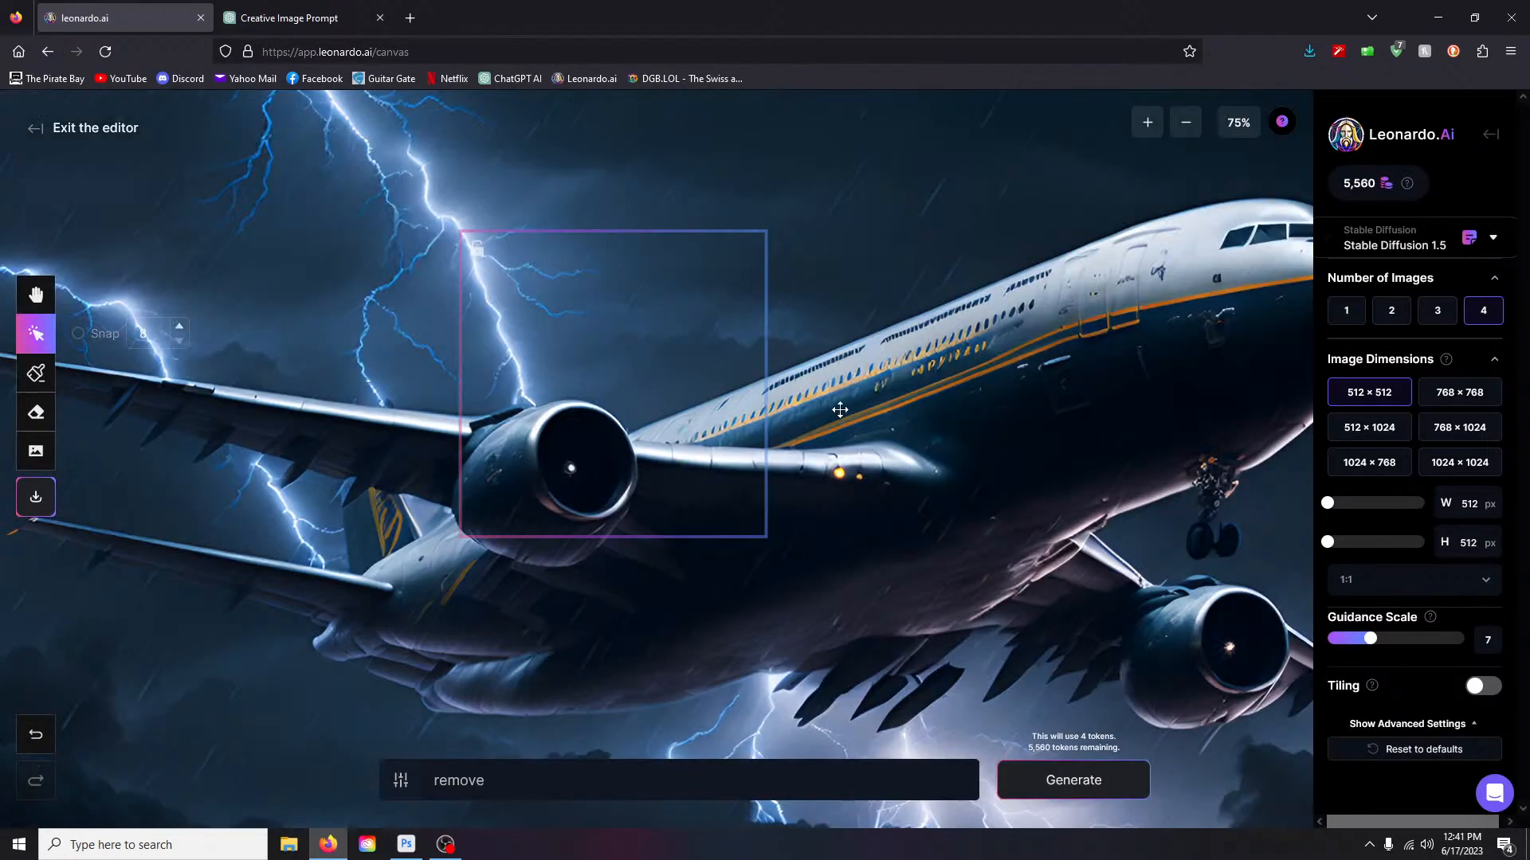
scroll(847, 447, down, 2)
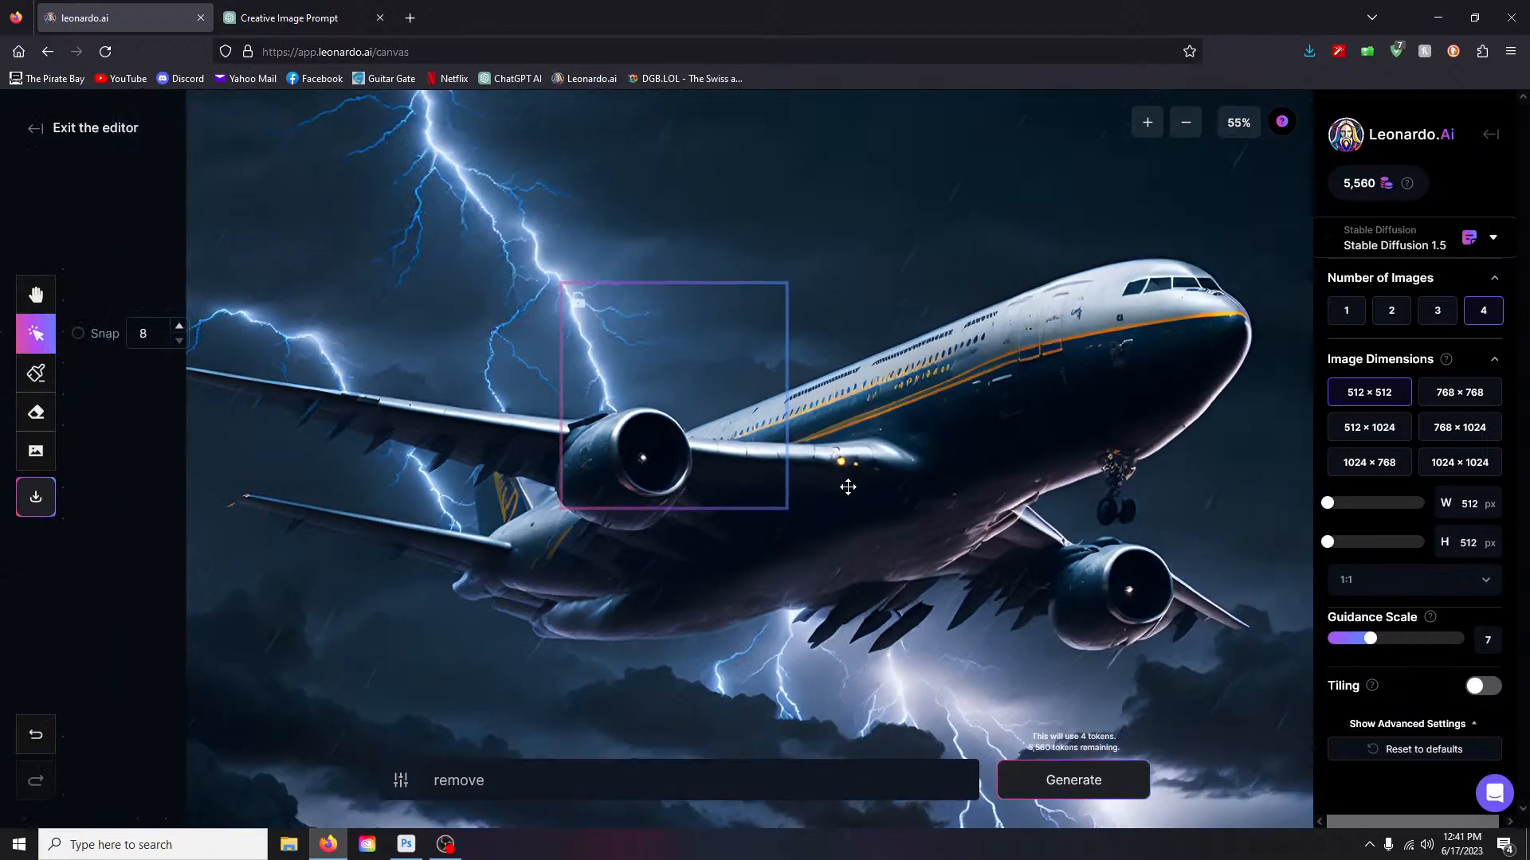
drag(704, 393, 879, 538)
click(181, 329)
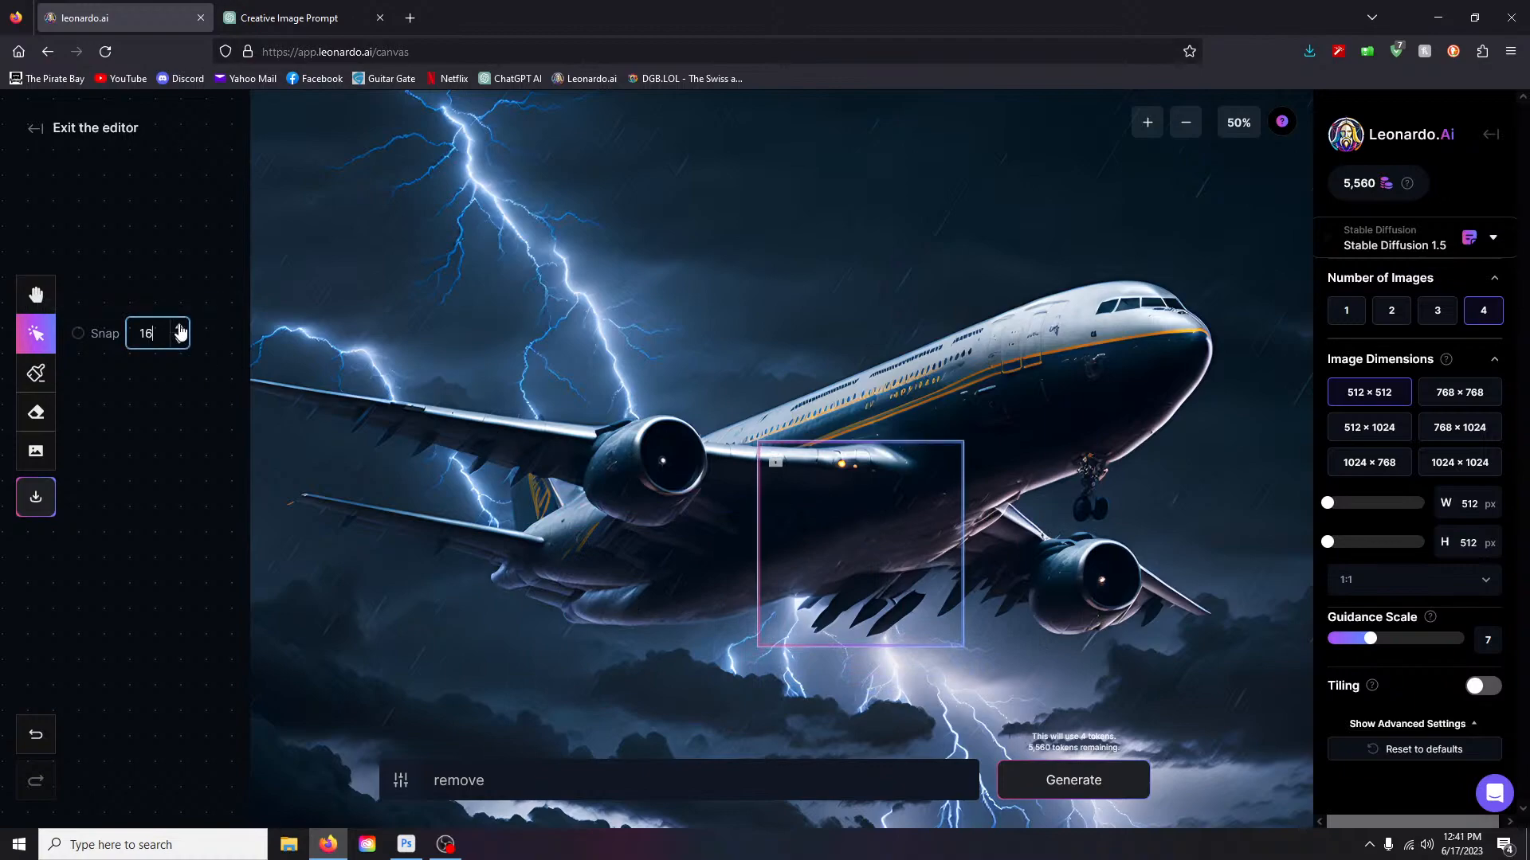
click(179, 342)
click(178, 342)
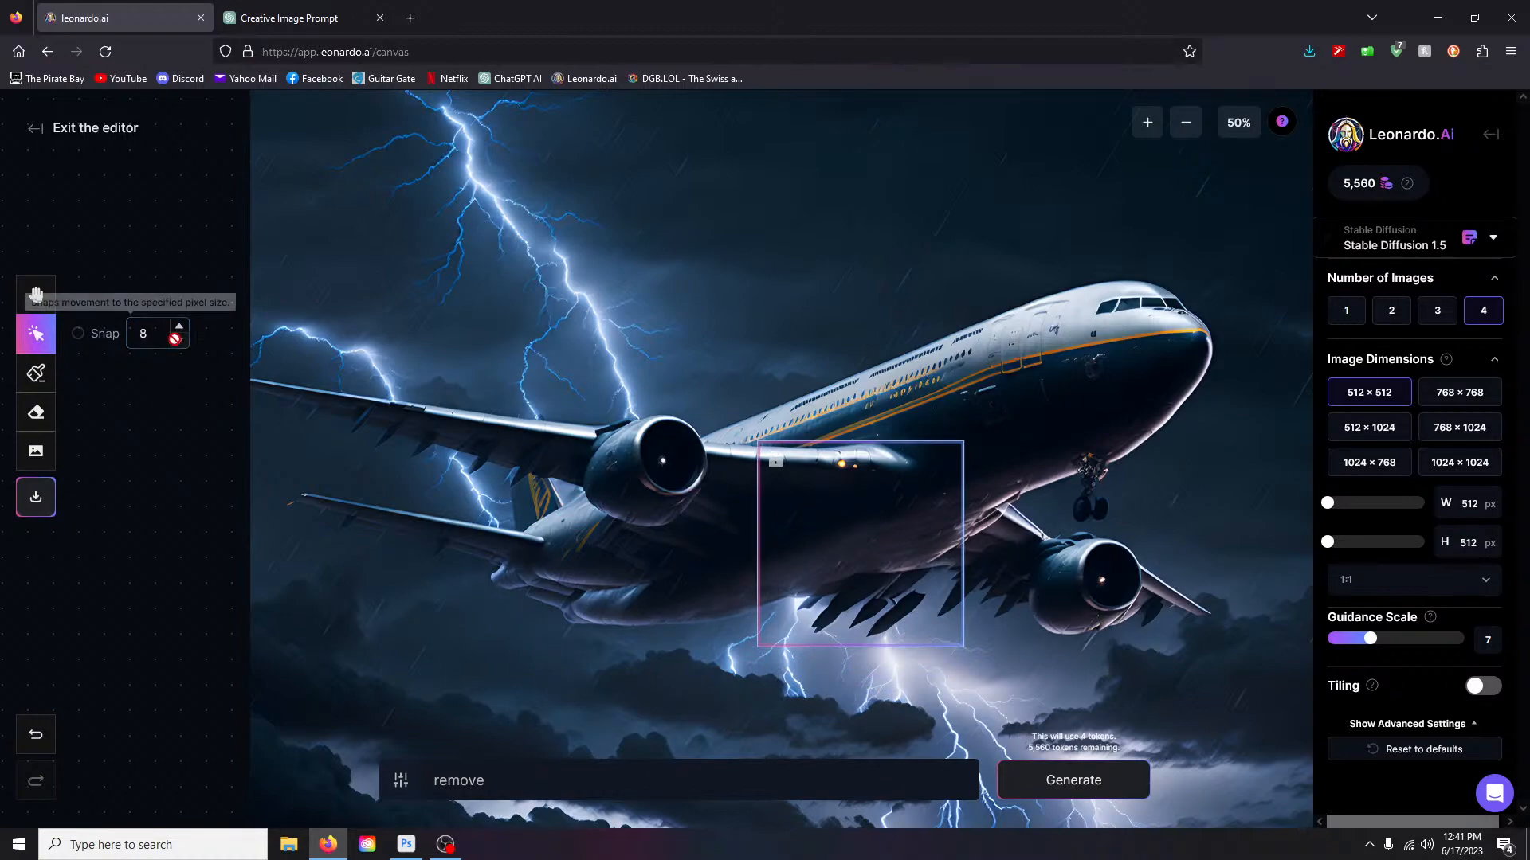
drag(744, 646, 958, 557)
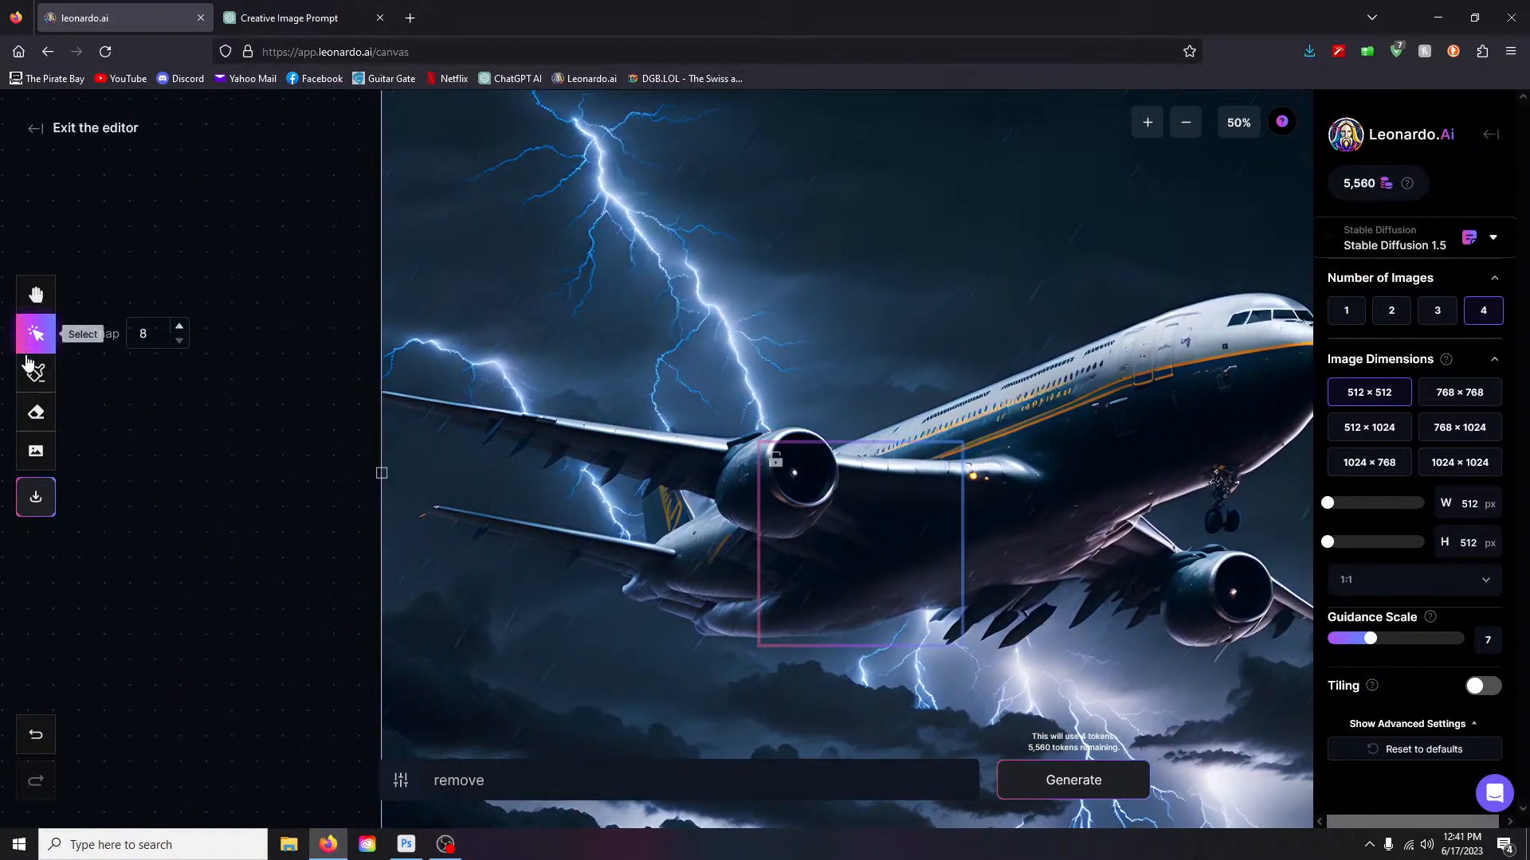
mouse_move(850, 543)
mouse_down()
mouse_move(590, 514)
mouse_move(297, 217)
mouse_move(601, 239)
mouse_up()
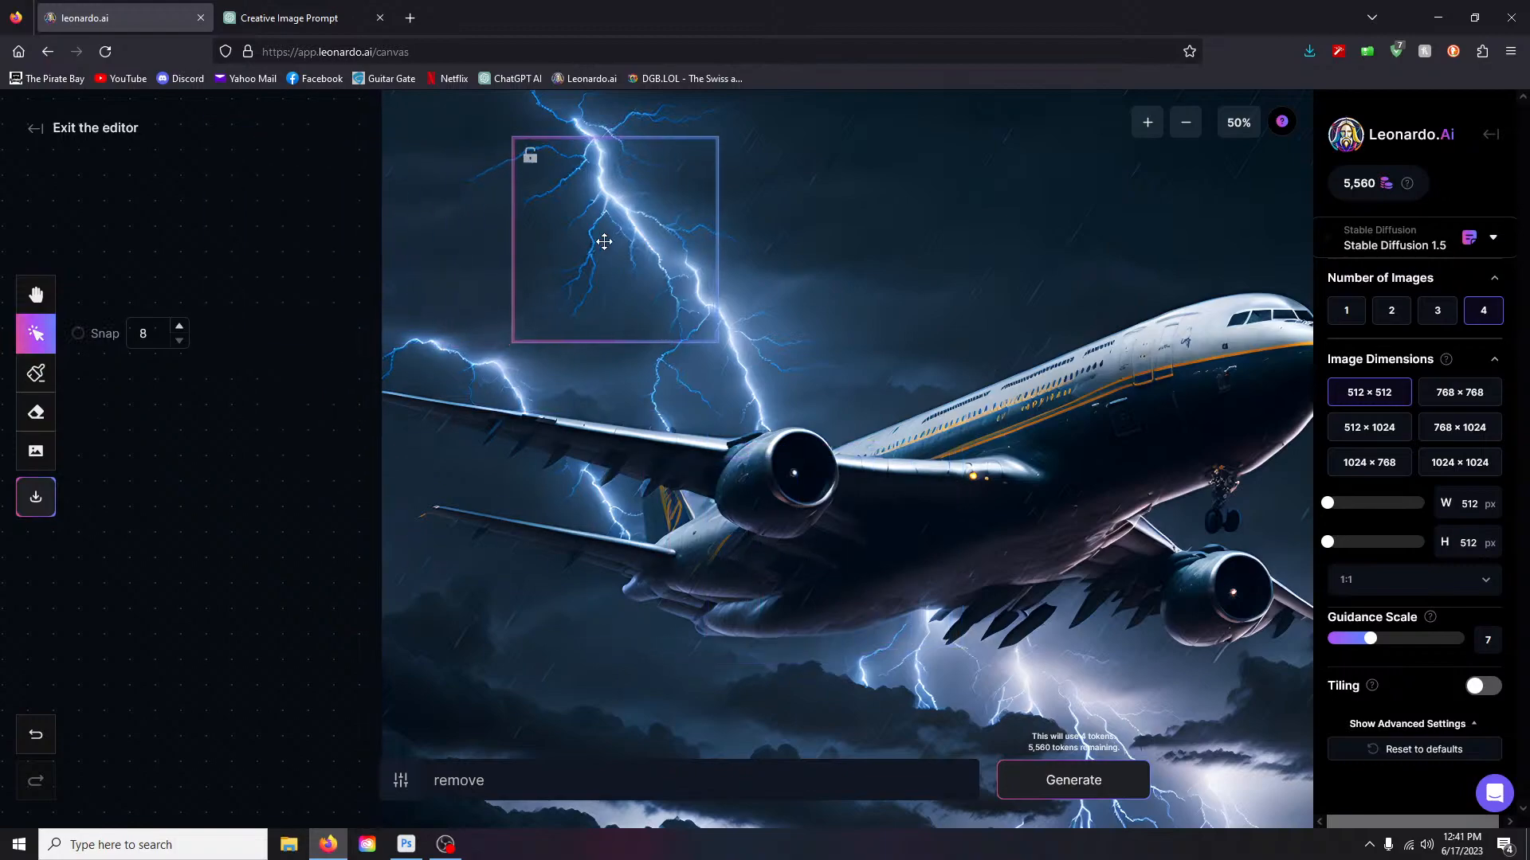
- Outline an inpainting mask under the wing up to the landing gear
click(36, 373)
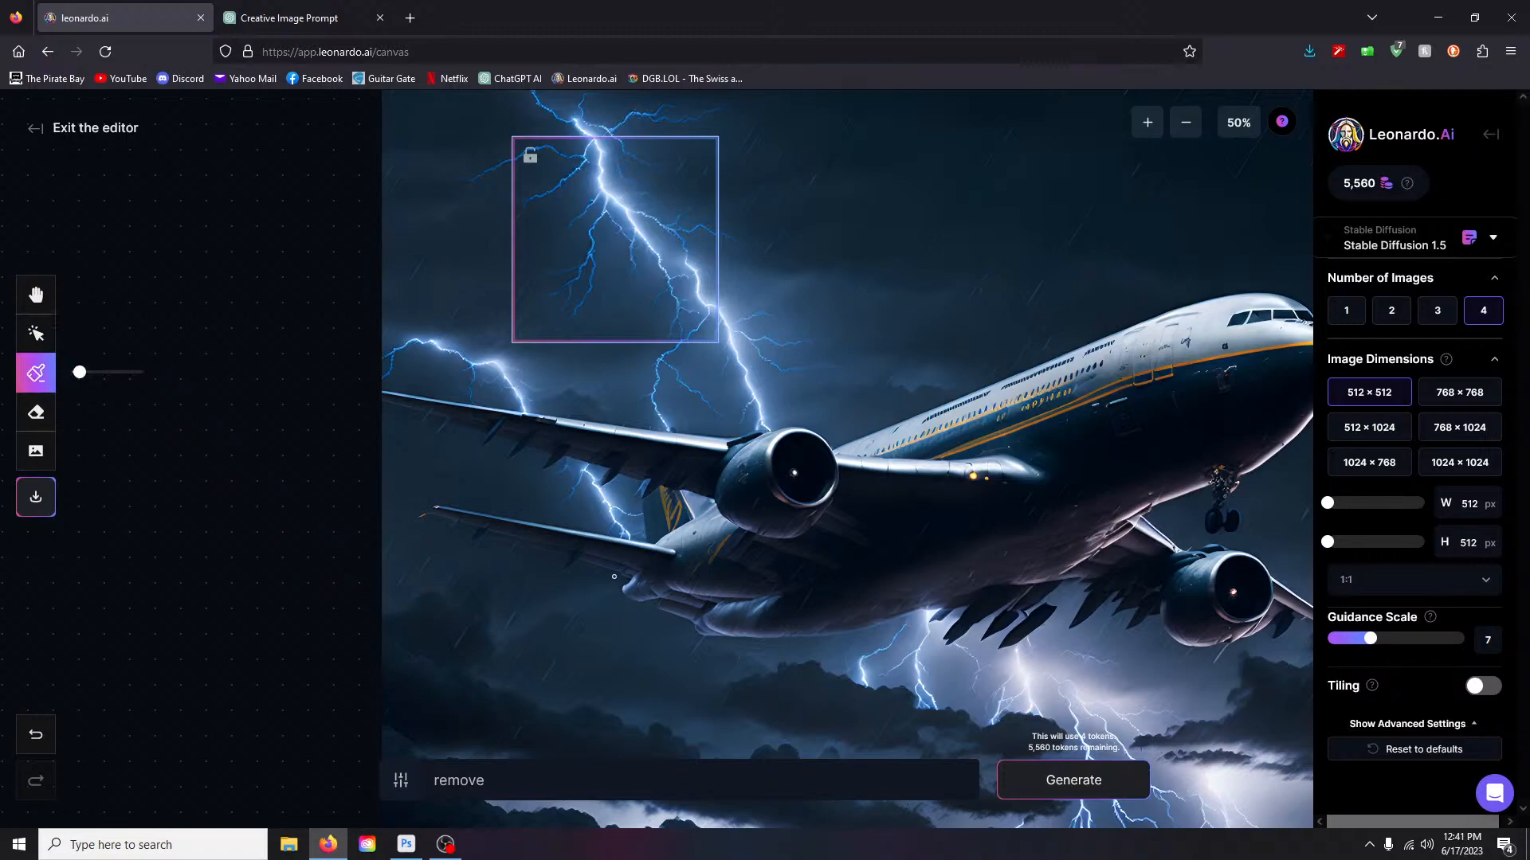
drag(616, 576, 657, 592)
drag(818, 590, 1148, 495)
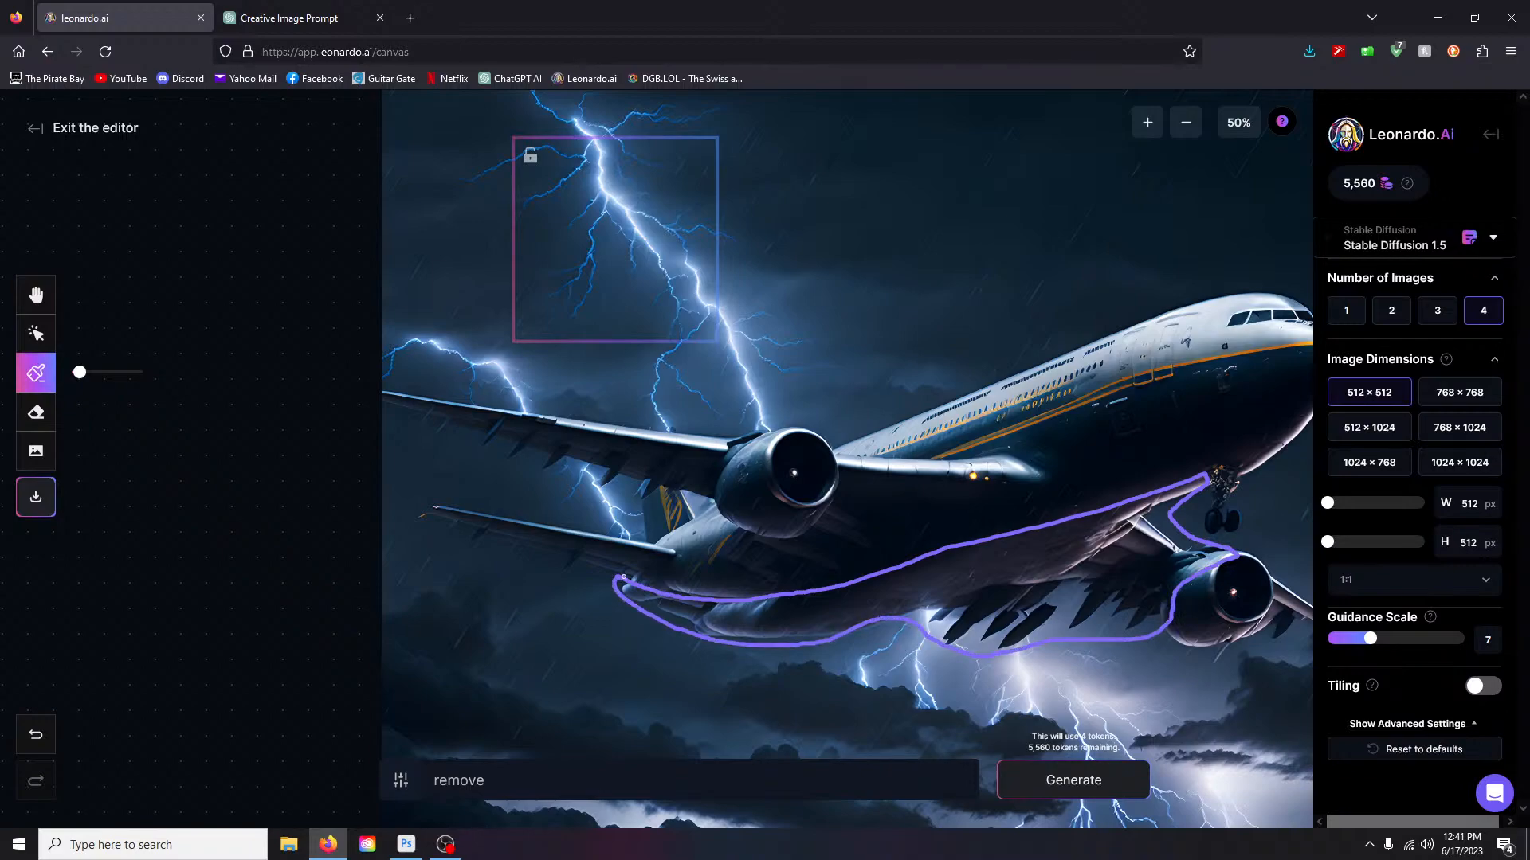
- Enlarge the mask brush and paint a solid mask along the wing's underside to the engine
drag(79, 372, 109, 372)
mouse_move(621, 588)
mouse_down()
mouse_move(750, 614)
mouse_move(650, 601)
mouse_move(701, 620)
mouse_move(833, 628)
mouse_move(694, 631)
mouse_move(614, 595)
mouse_up()
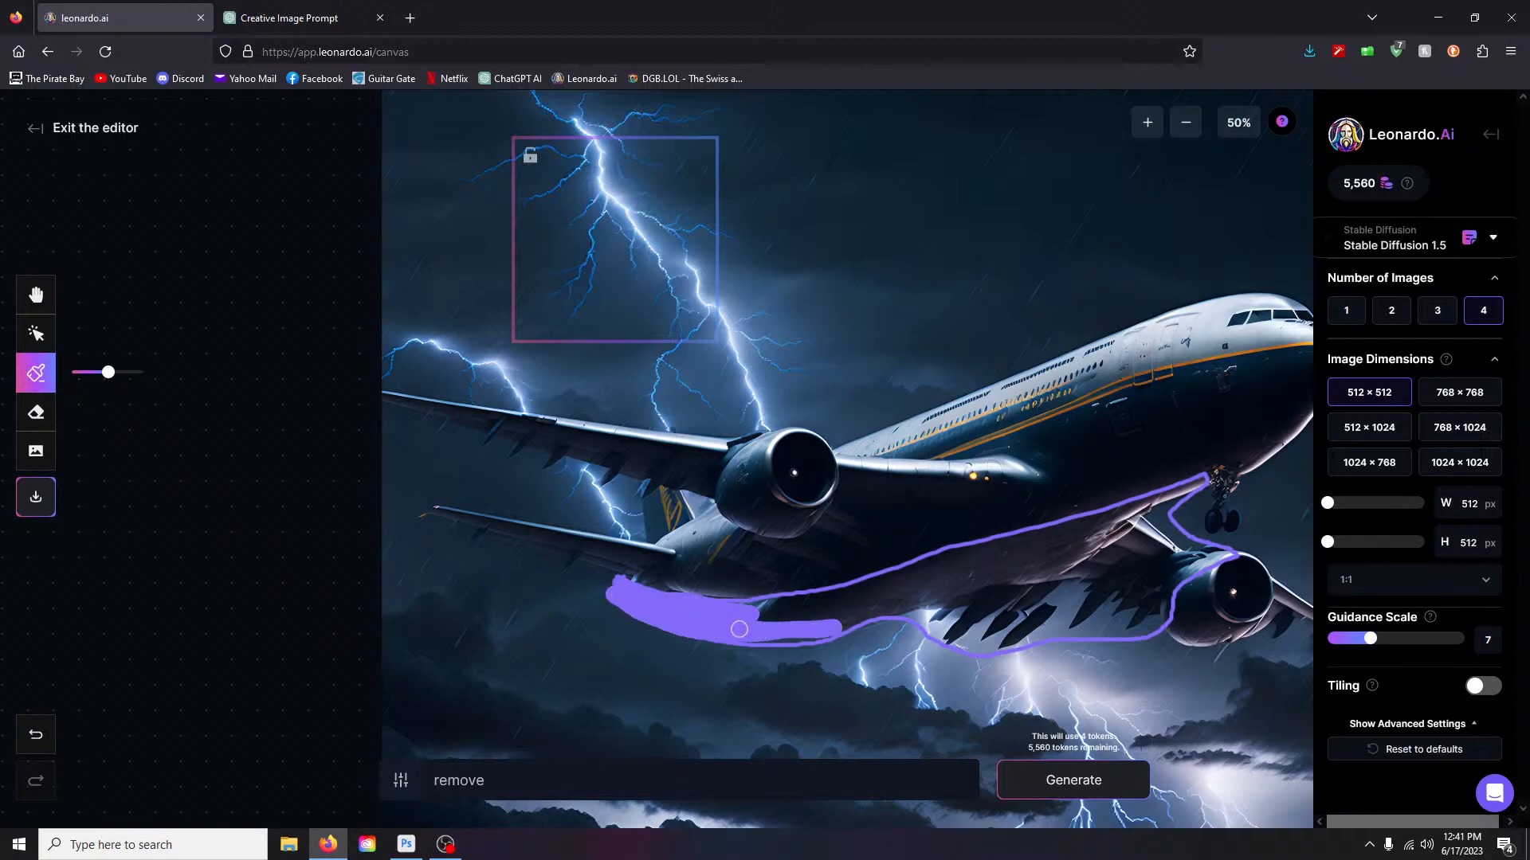
mouse_move(762, 638)
mouse_down()
mouse_move(939, 617)
mouse_move(928, 630)
mouse_move(1008, 645)
mouse_move(1157, 619)
mouse_move(1231, 558)
mouse_move(1182, 536)
mouse_move(1194, 481)
mouse_move(1095, 533)
mouse_move(739, 608)
mouse_move(1202, 480)
mouse_move(928, 571)
mouse_move(1129, 514)
mouse_move(1030, 540)
mouse_up()
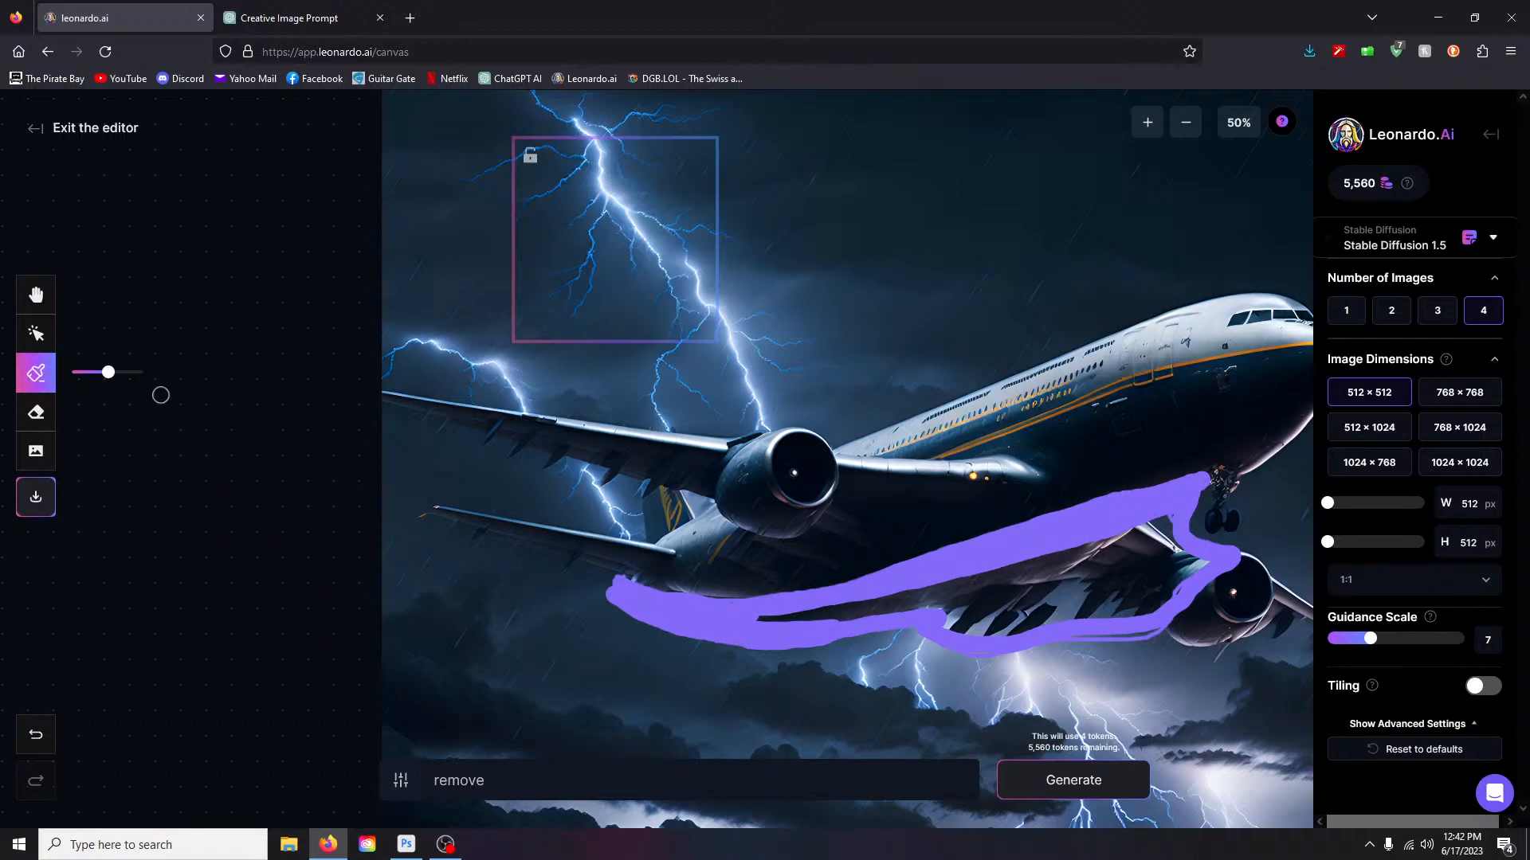
drag(111, 372, 137, 373)
mouse_move(1205, 556)
mouse_down()
mouse_move(1169, 552)
mouse_move(1160, 518)
mouse_move(1181, 575)
mouse_move(1150, 610)
mouse_move(1089, 627)
mouse_move(775, 622)
mouse_move(944, 591)
mouse_move(1145, 522)
mouse_move(1115, 552)
mouse_move(923, 615)
mouse_move(1170, 570)
mouse_move(1015, 622)
mouse_move(1154, 616)
mouse_move(1136, 624)
mouse_move(954, 615)
mouse_up()
- Change the inpaint prompt to 'fix' and generate in the frame
click(570, 780)
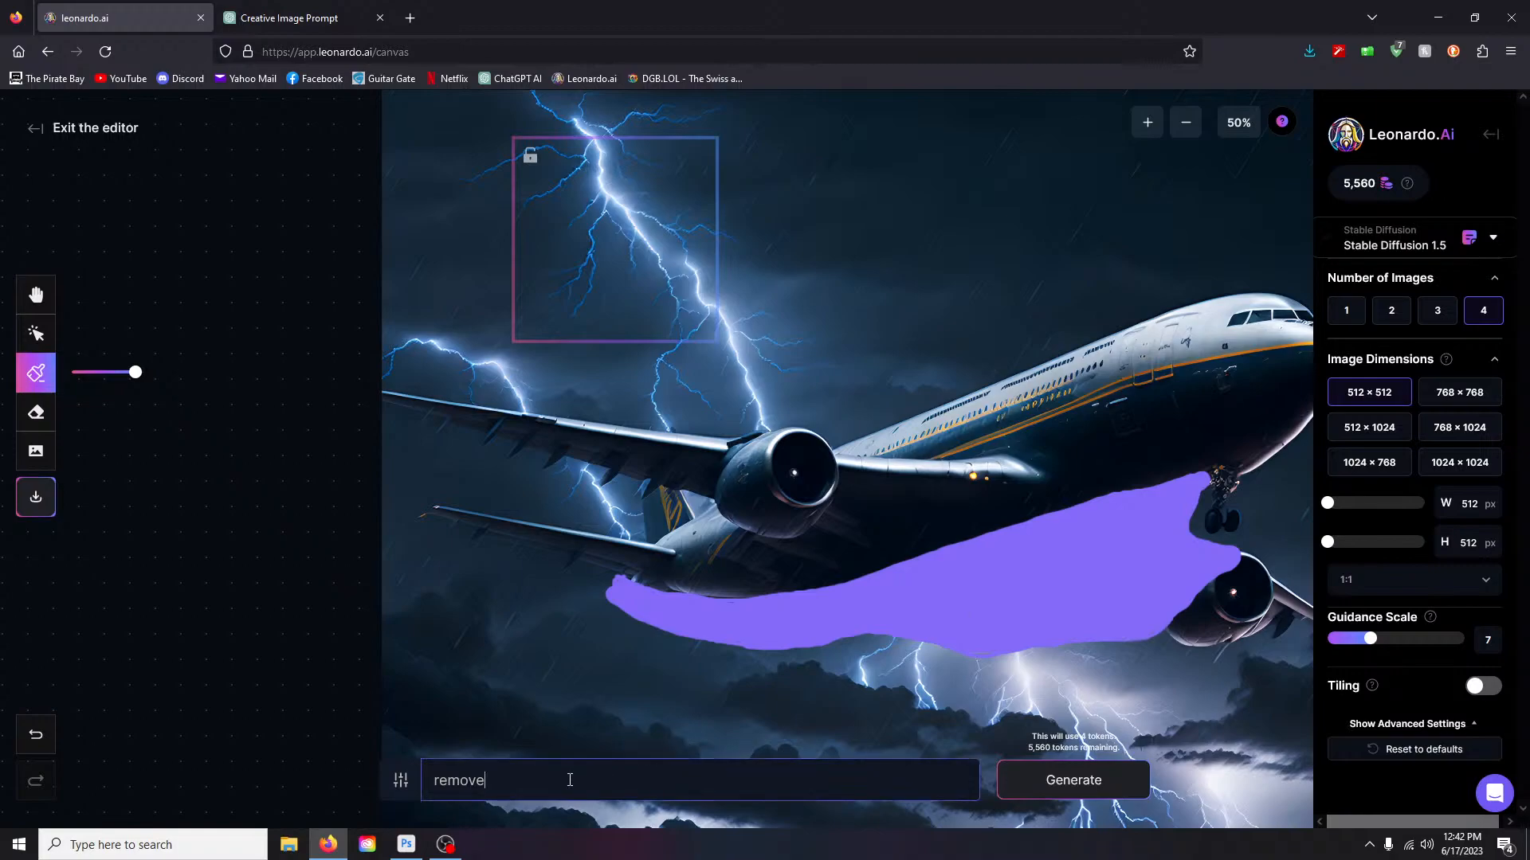
key(BackSpace)
key(BackSpace)
key(BackSpace)
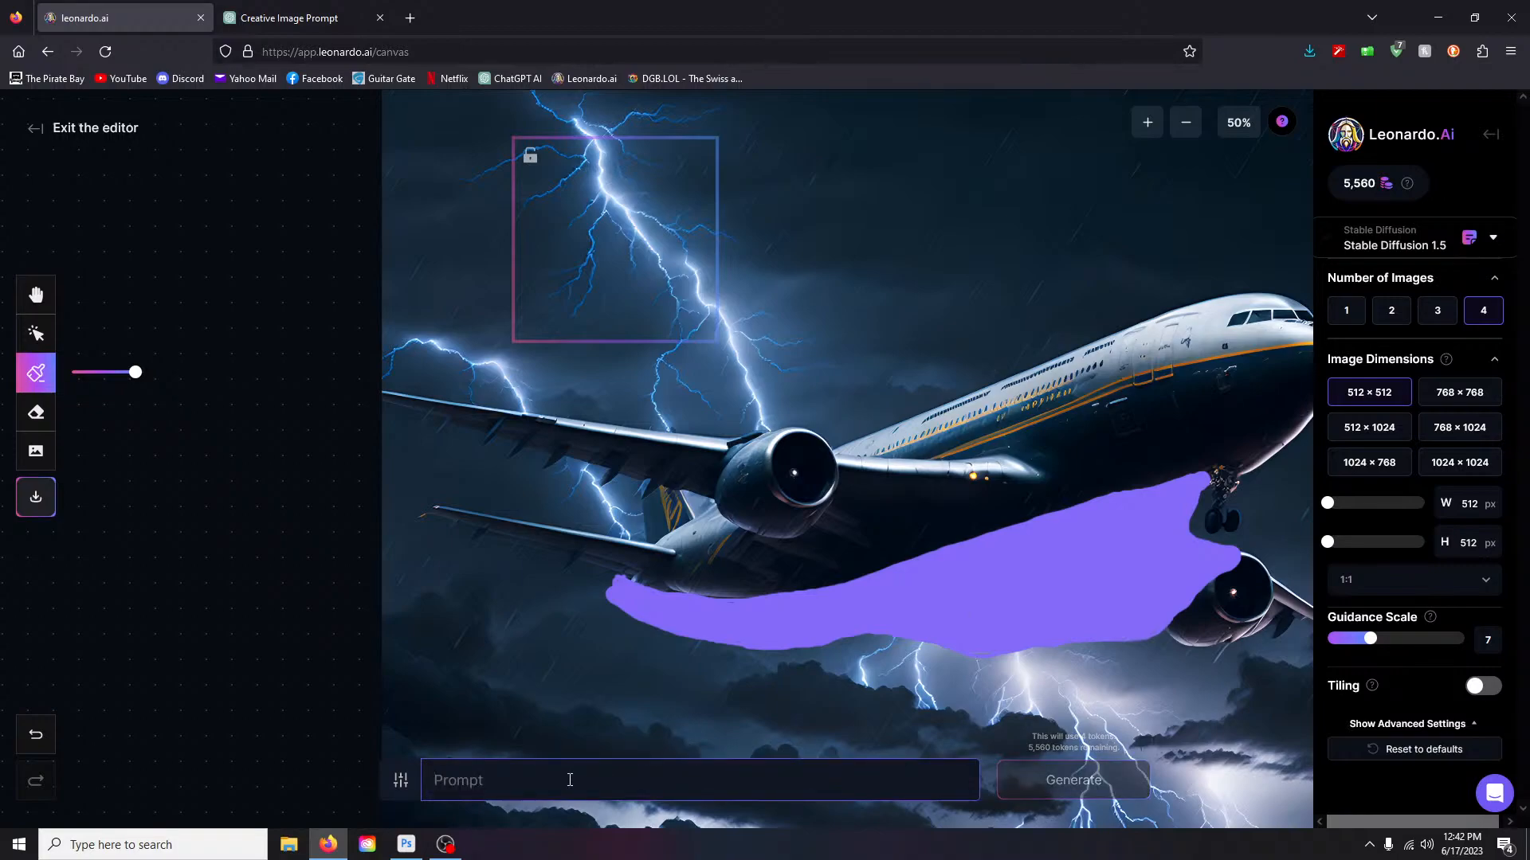
text(fix)
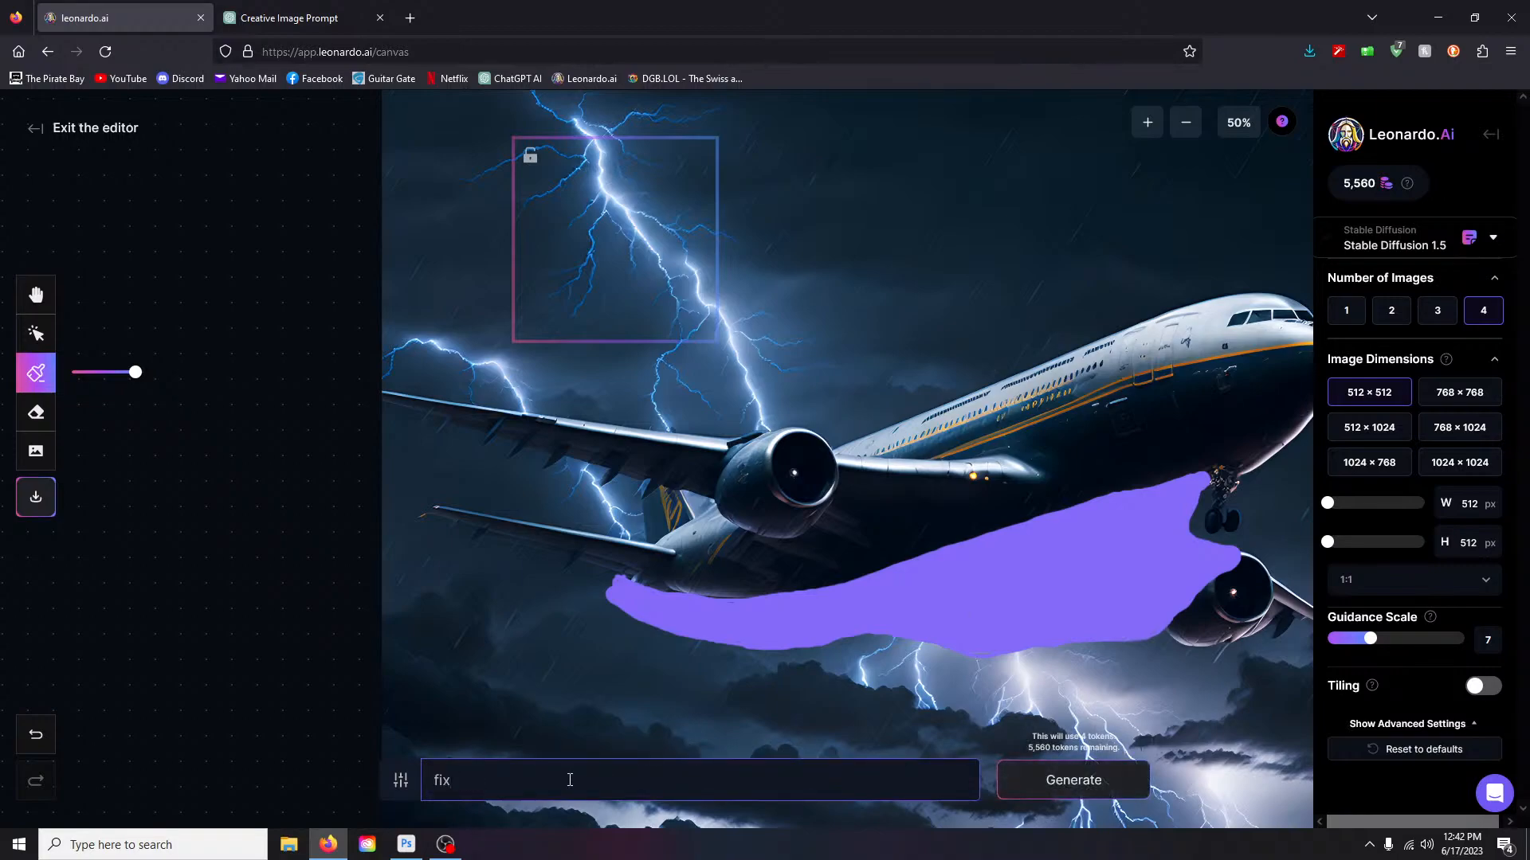
click(1028, 800)
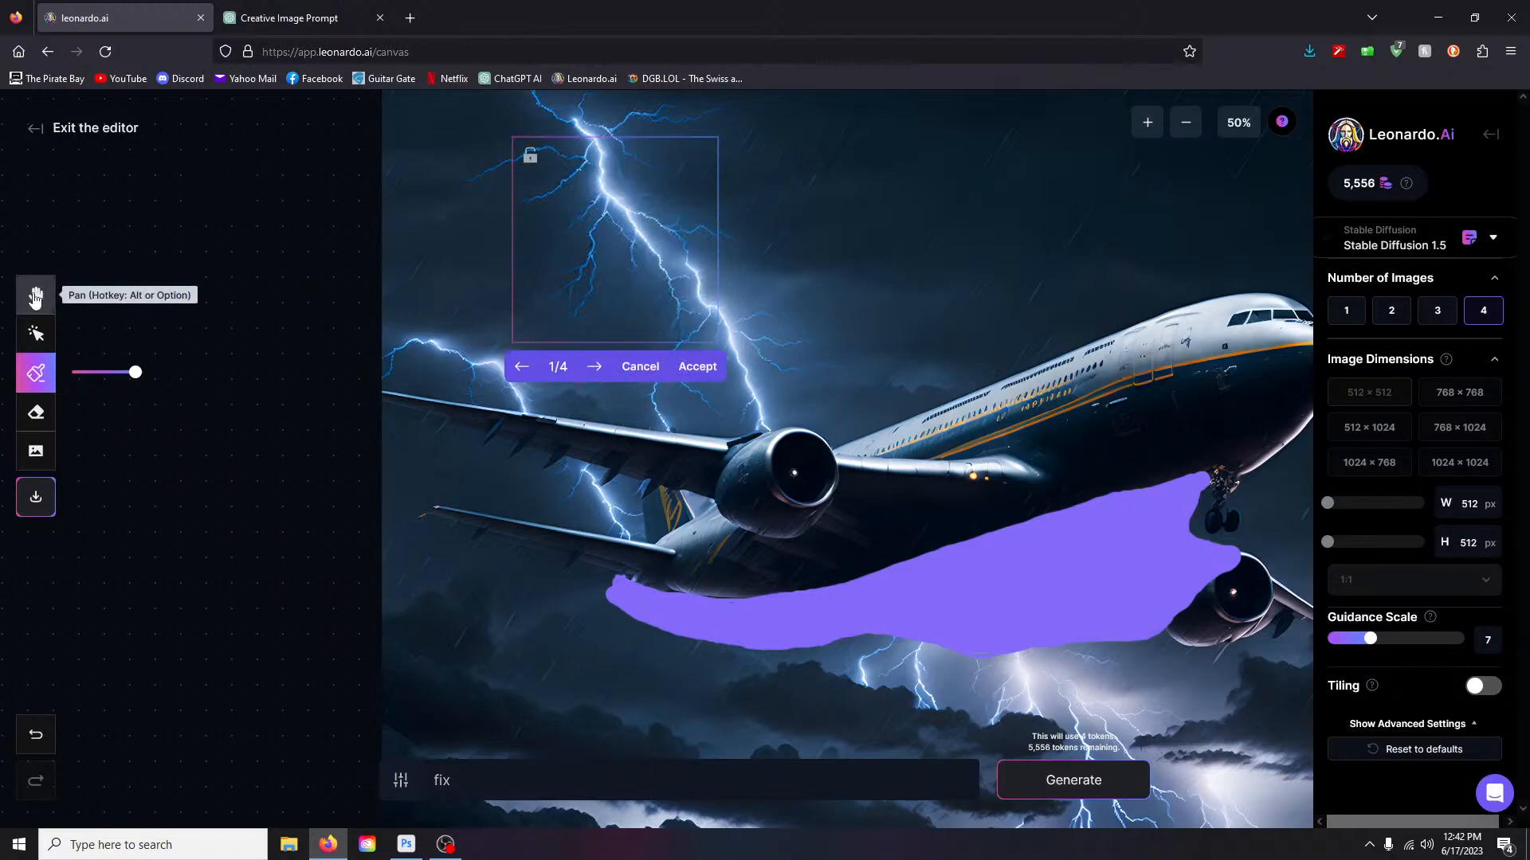
- Pan around the canvas and discard the inpaint results
key(alt)
drag(516, 331, 387, 272)
drag(511, 180, 488, 259)
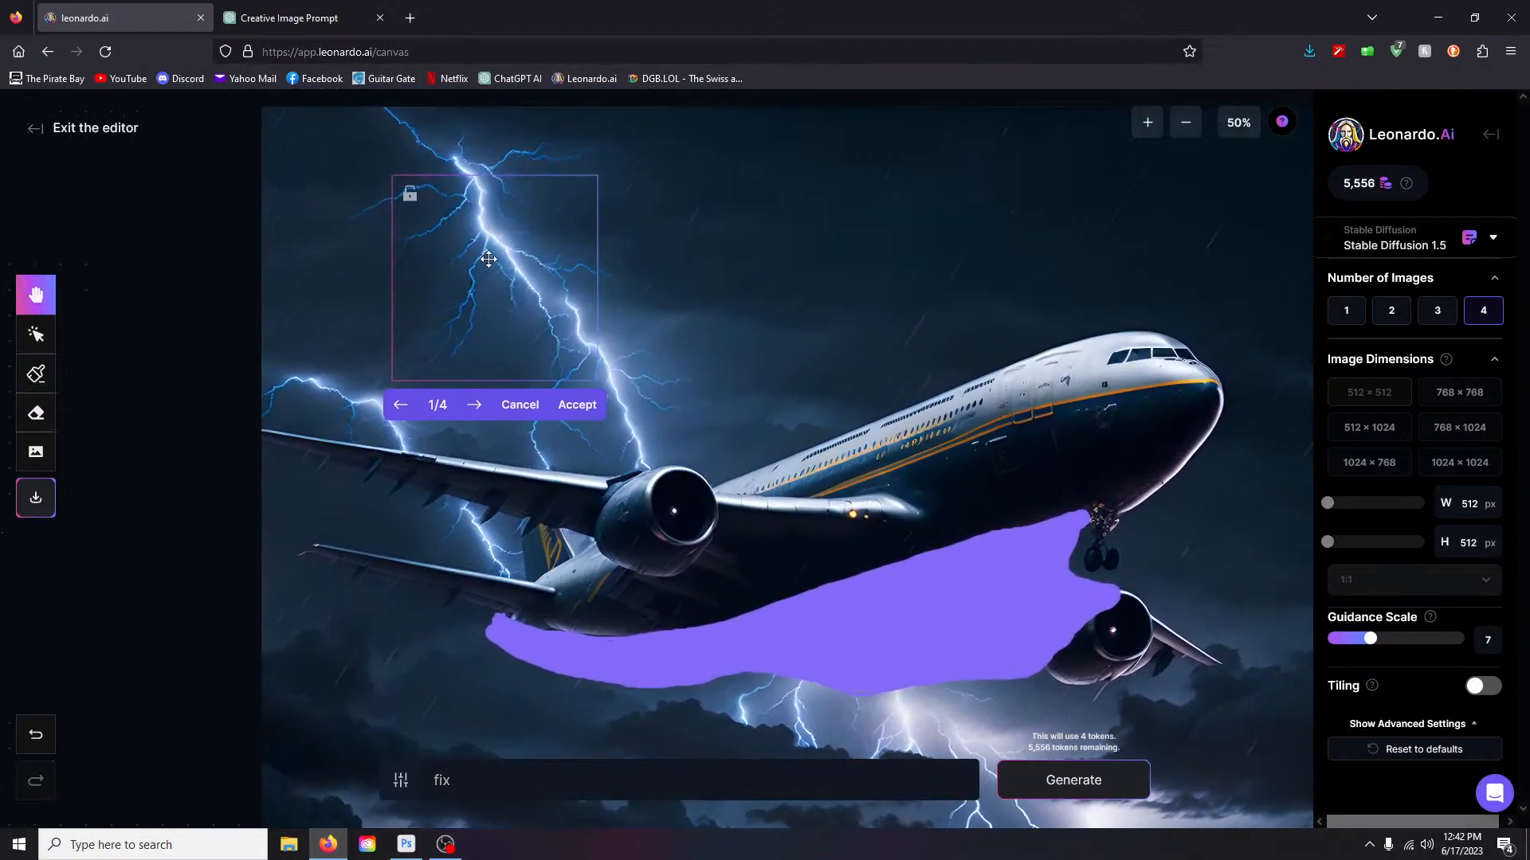
click(520, 404)
drag(557, 232, 648, 297)
drag(436, 414, 440, 326)
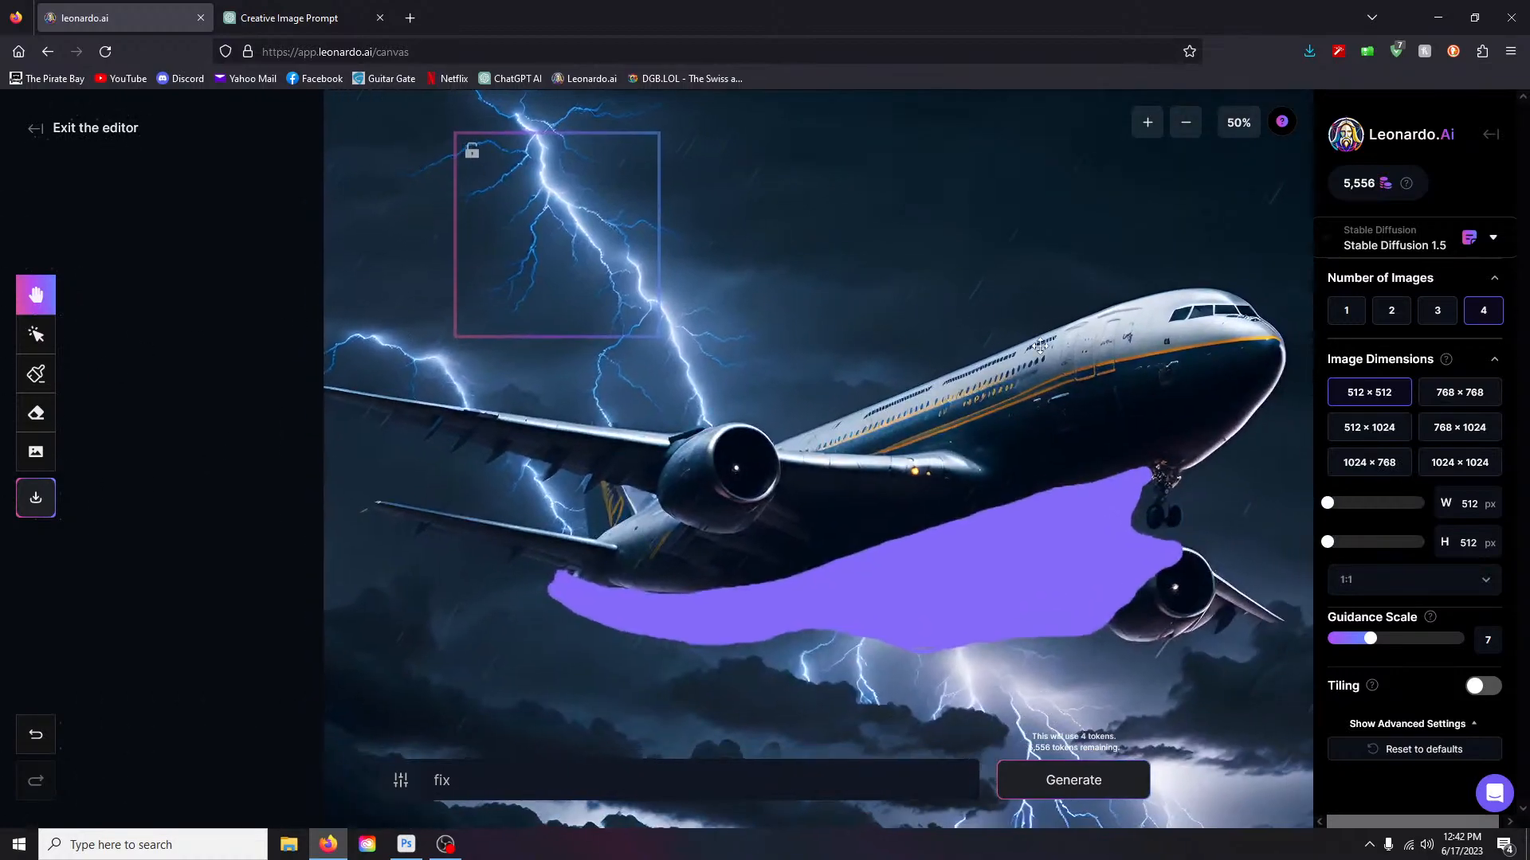
- Move the generation frame onto the wing and tail and generate inpaint results there
click(36, 334)
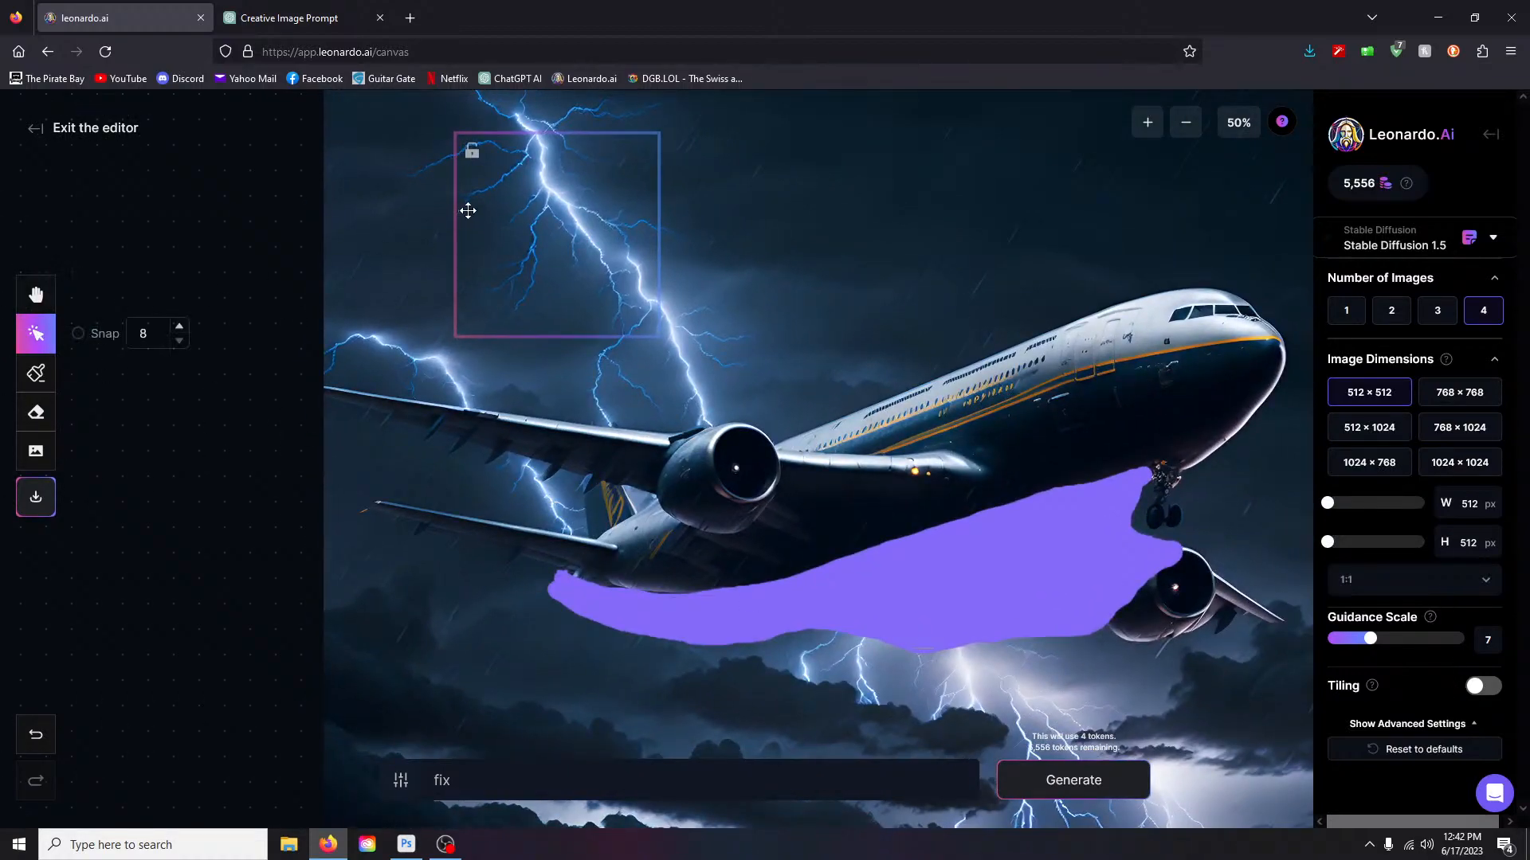
drag(460, 206, 543, 555)
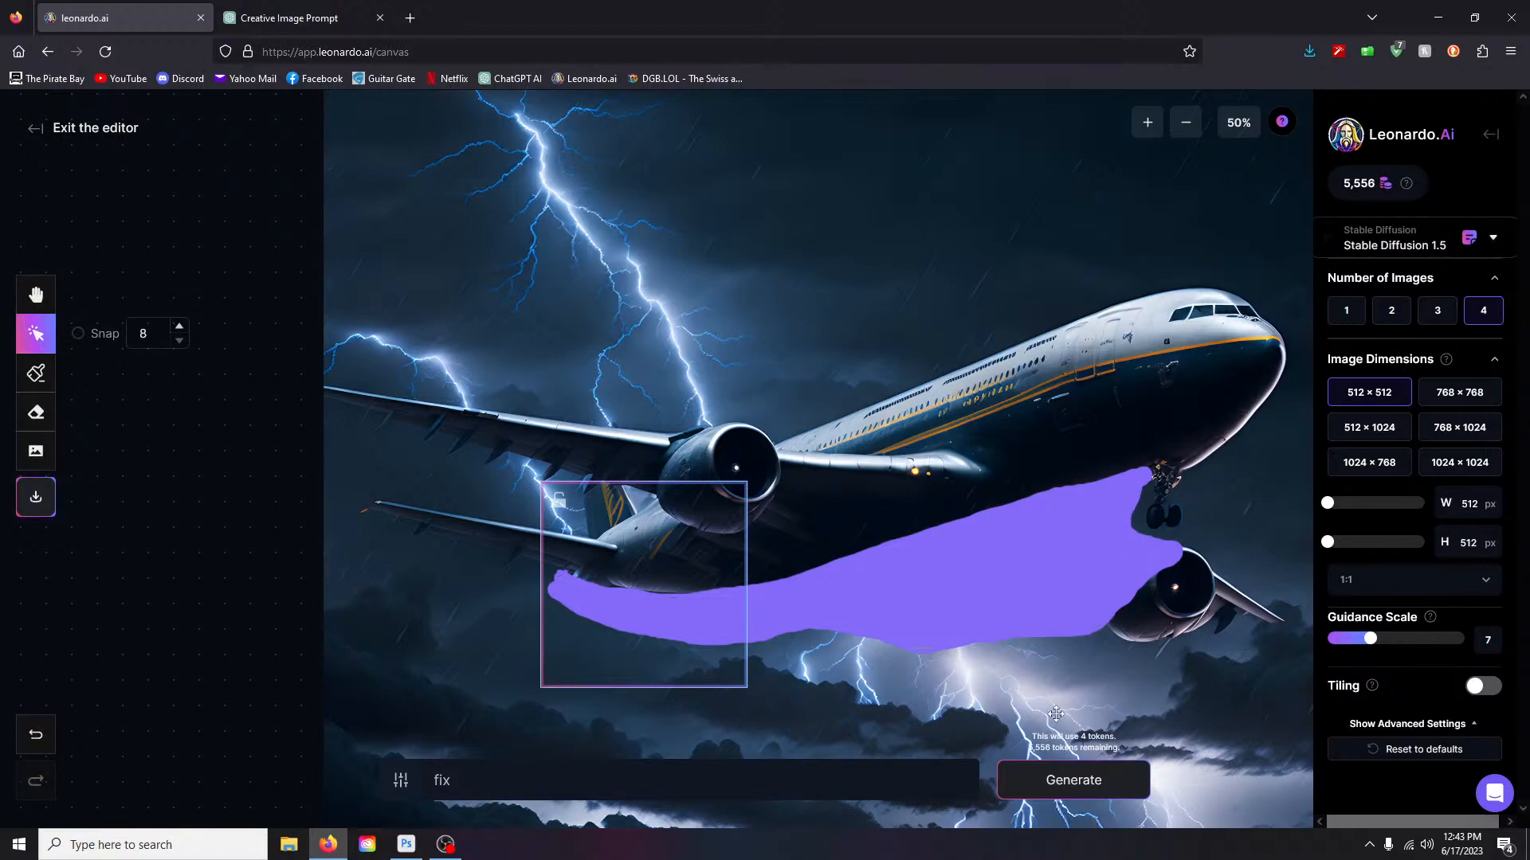
click(1080, 785)
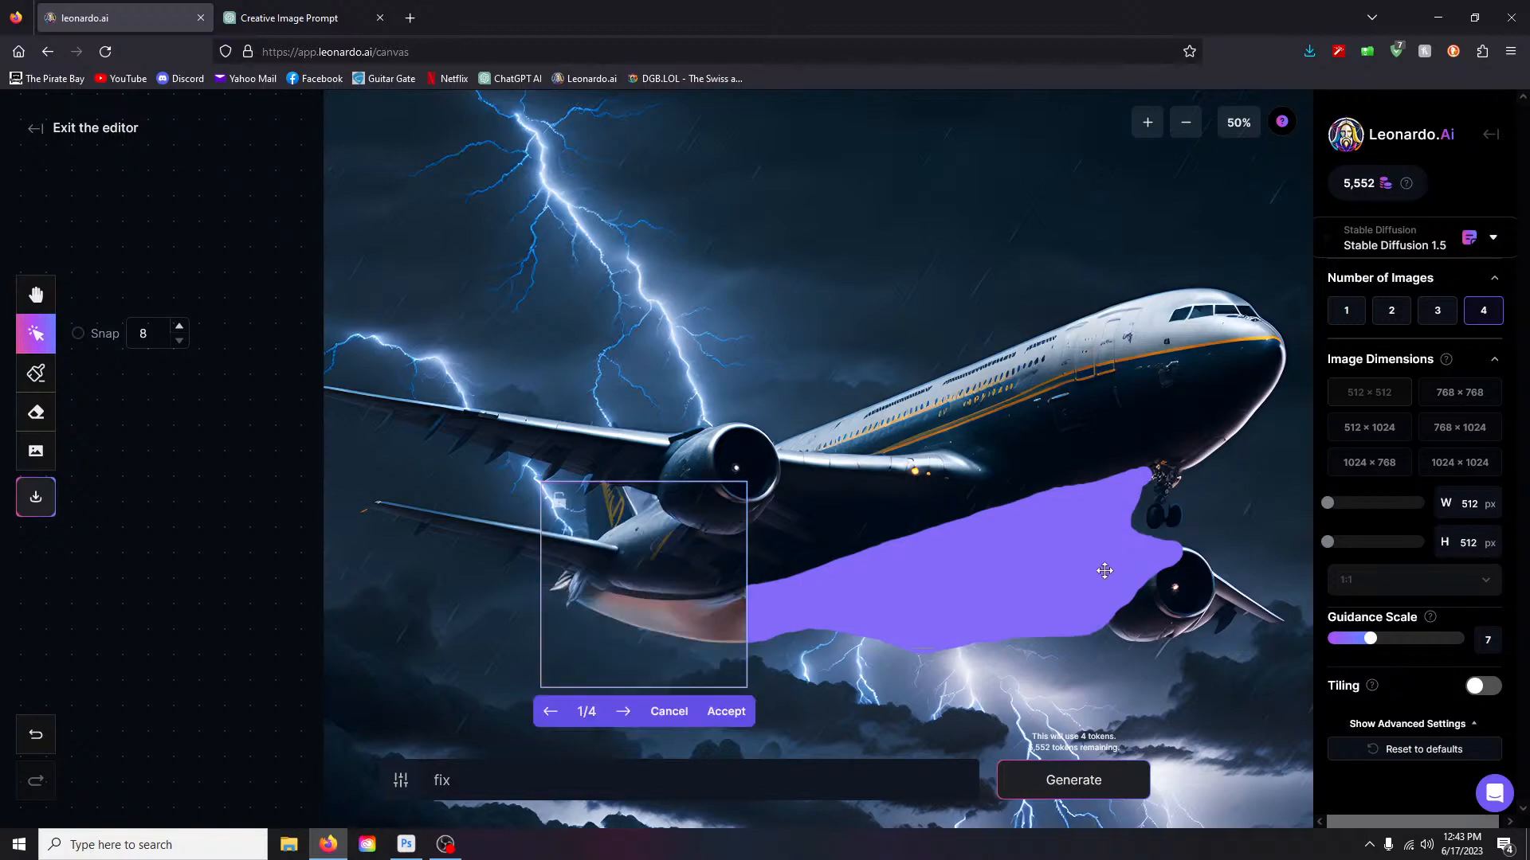
- Cycle through the inpaint results back to the first, then exit the canvas editor
click(623, 712)
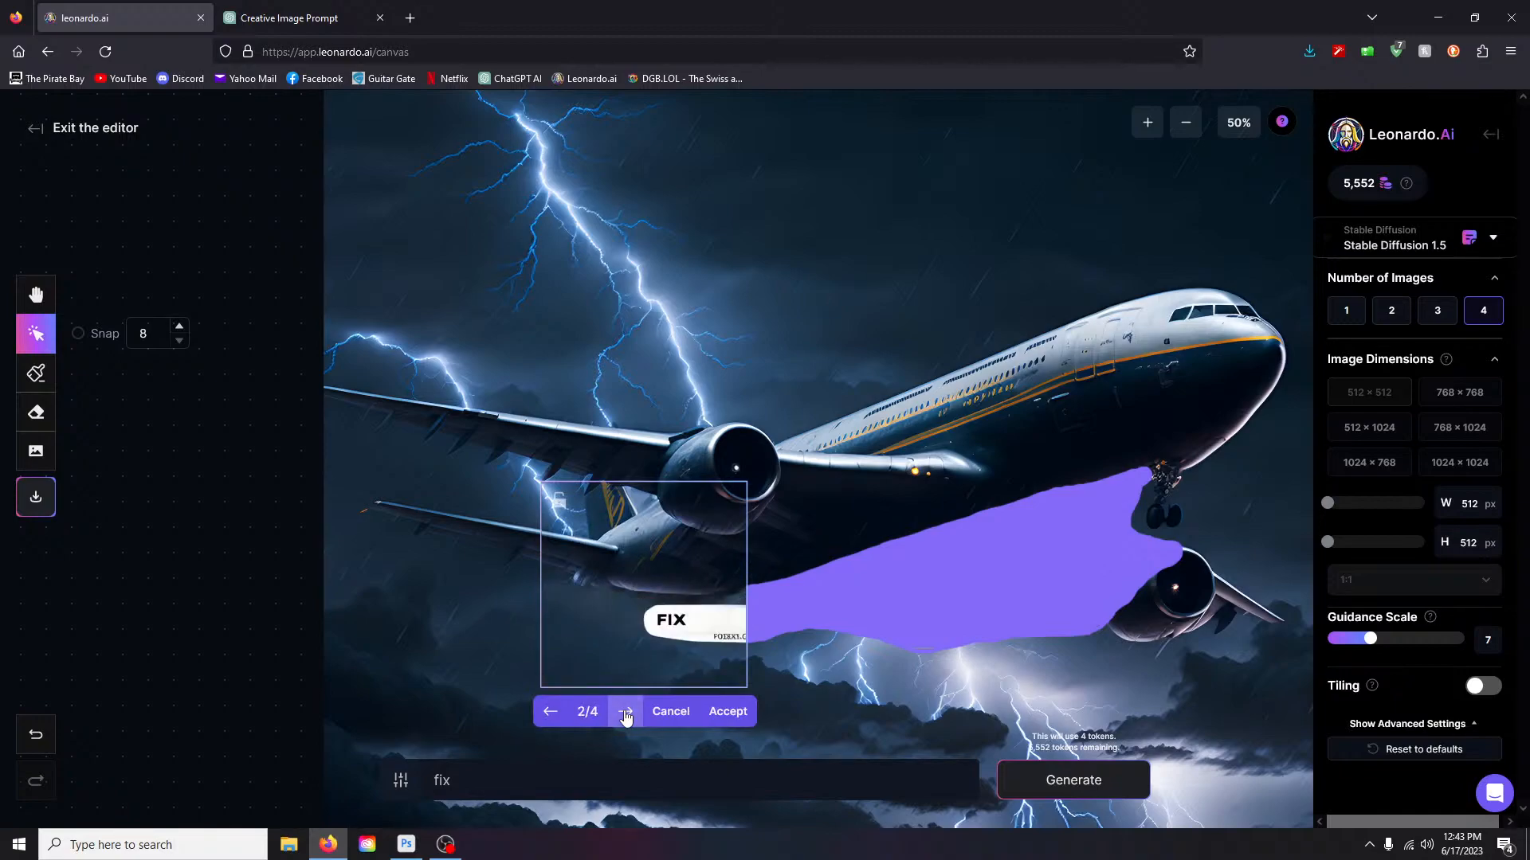
click(626, 713)
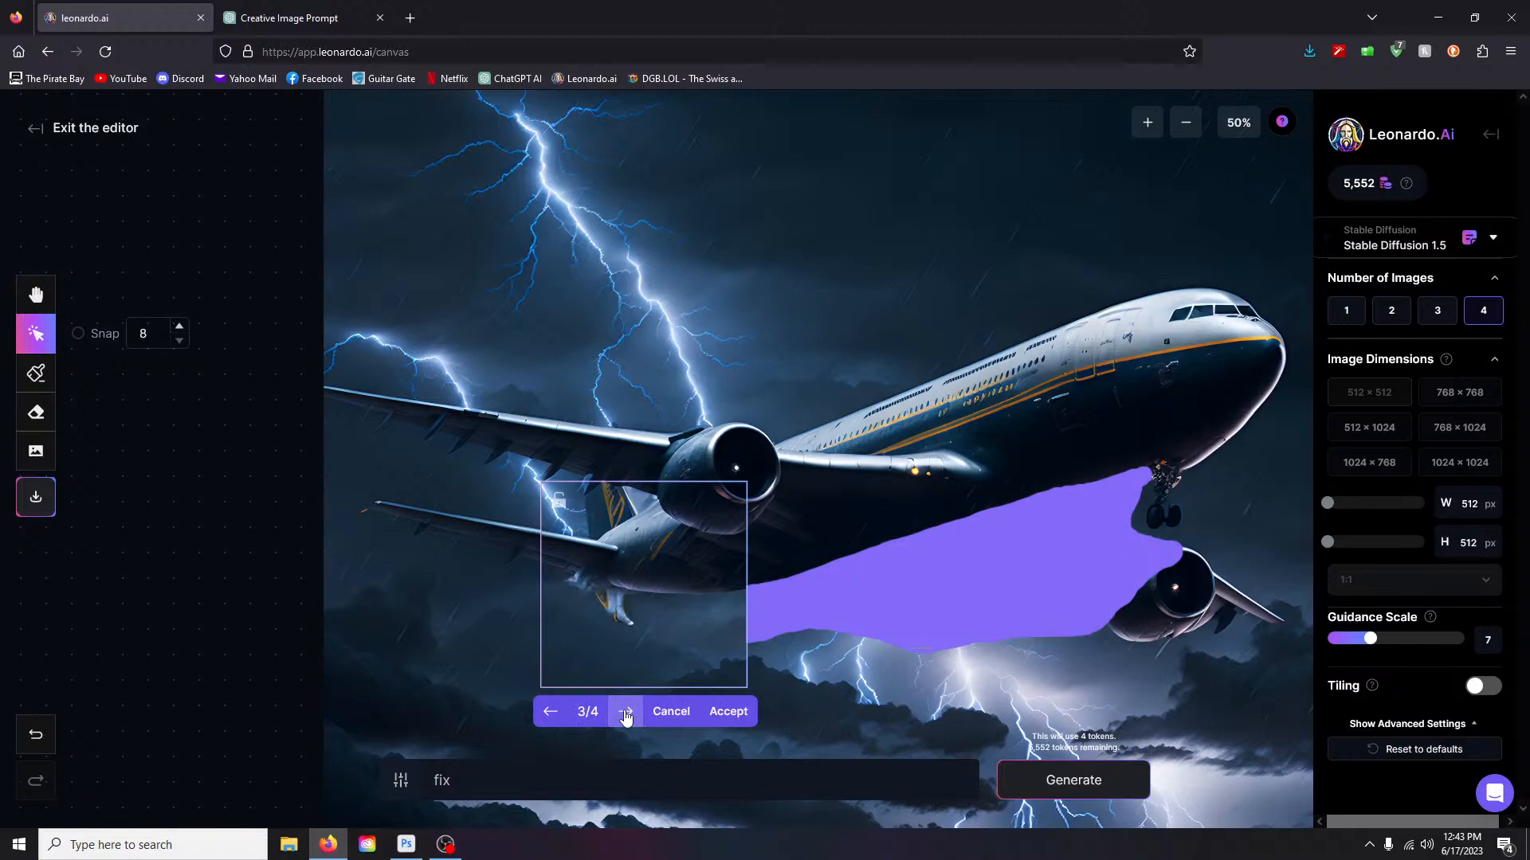
click(625, 714)
click(626, 714)
click(625, 714)
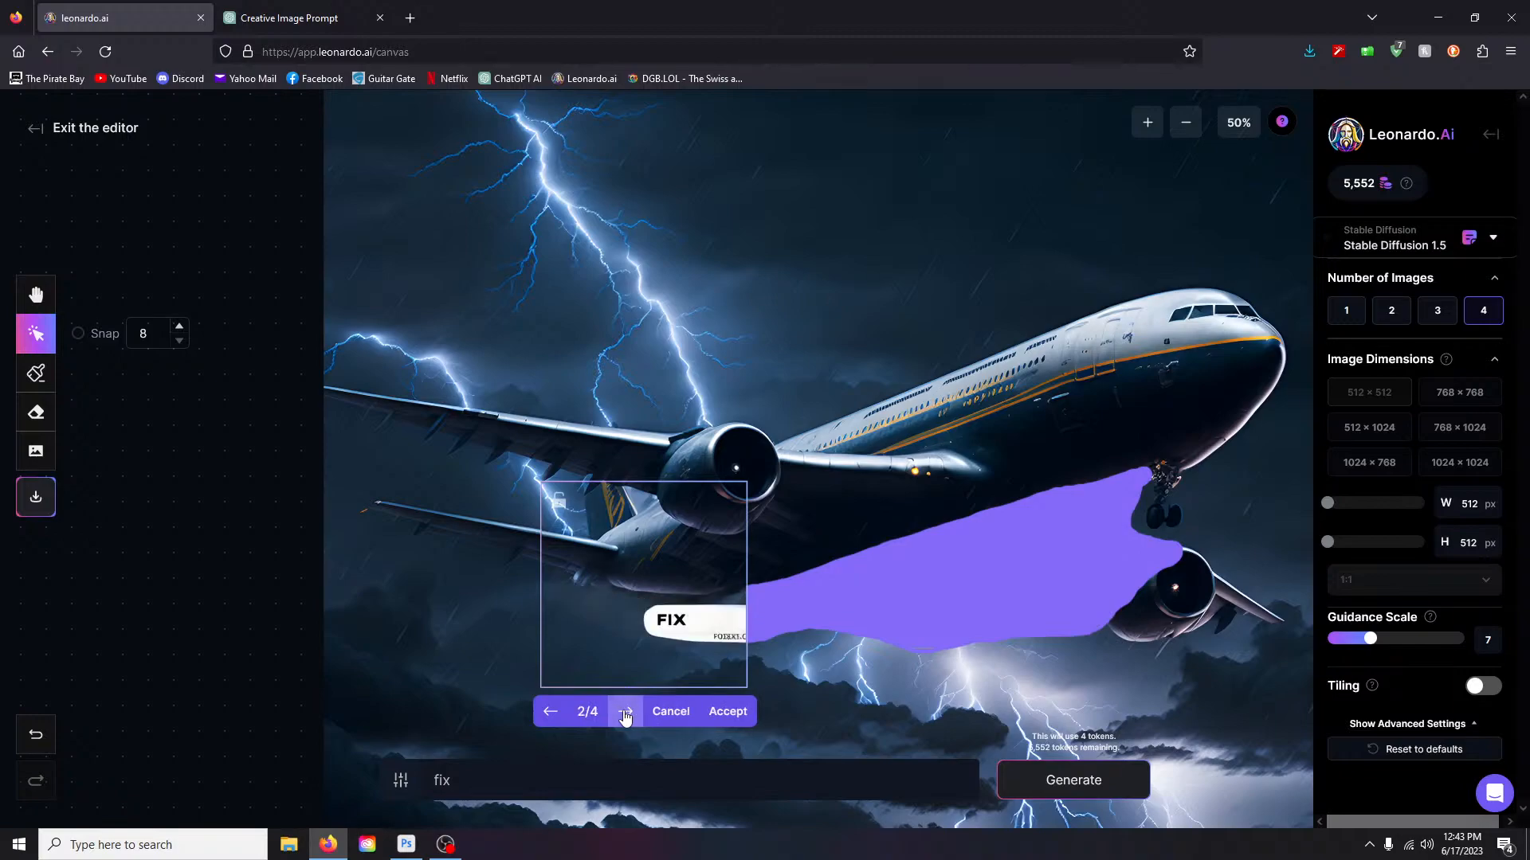
click(549, 711)
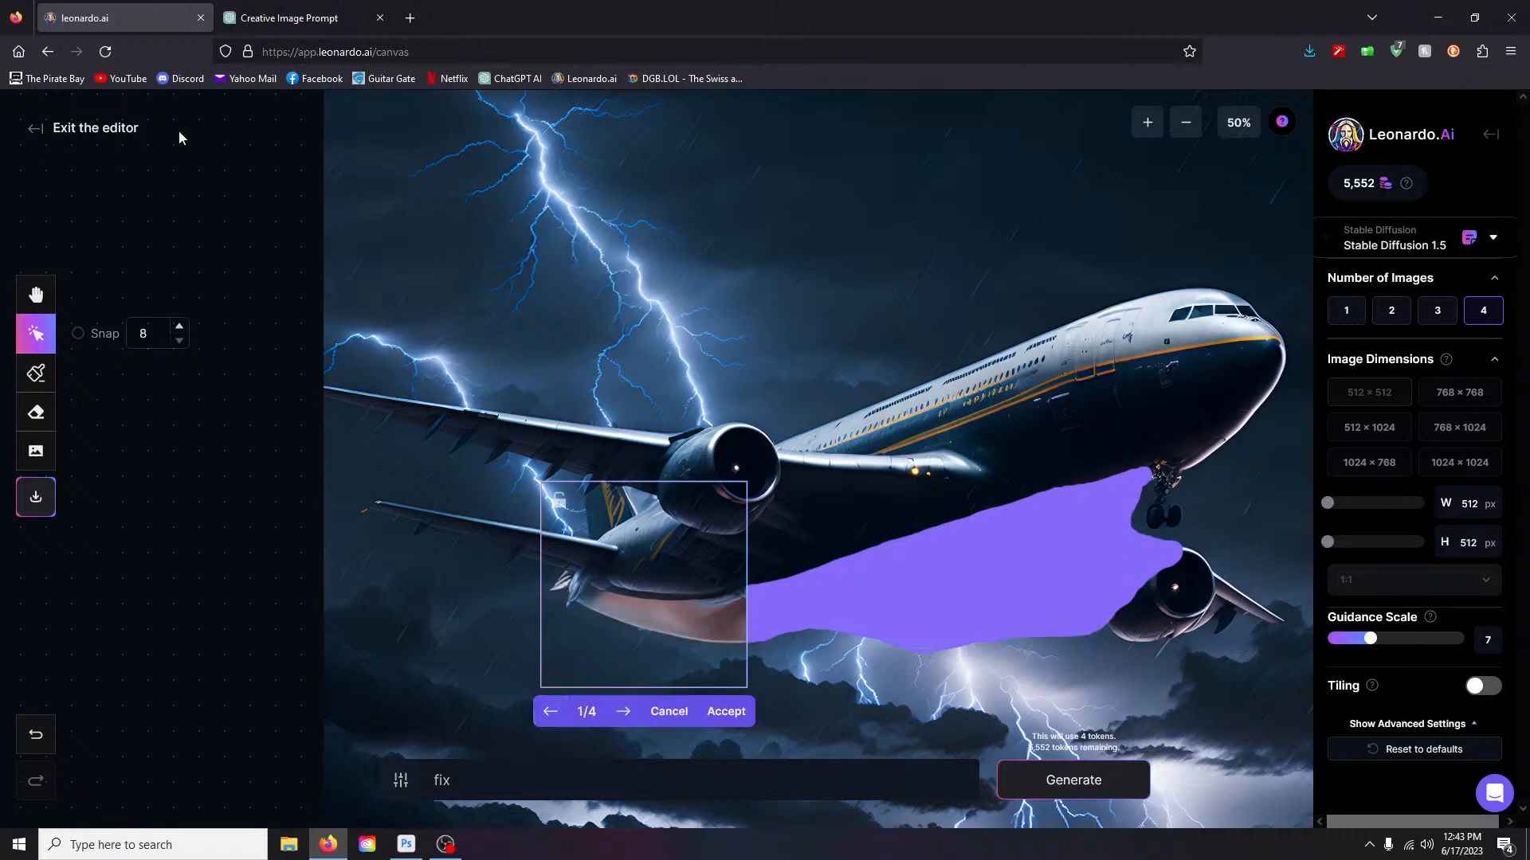
click(52, 130)
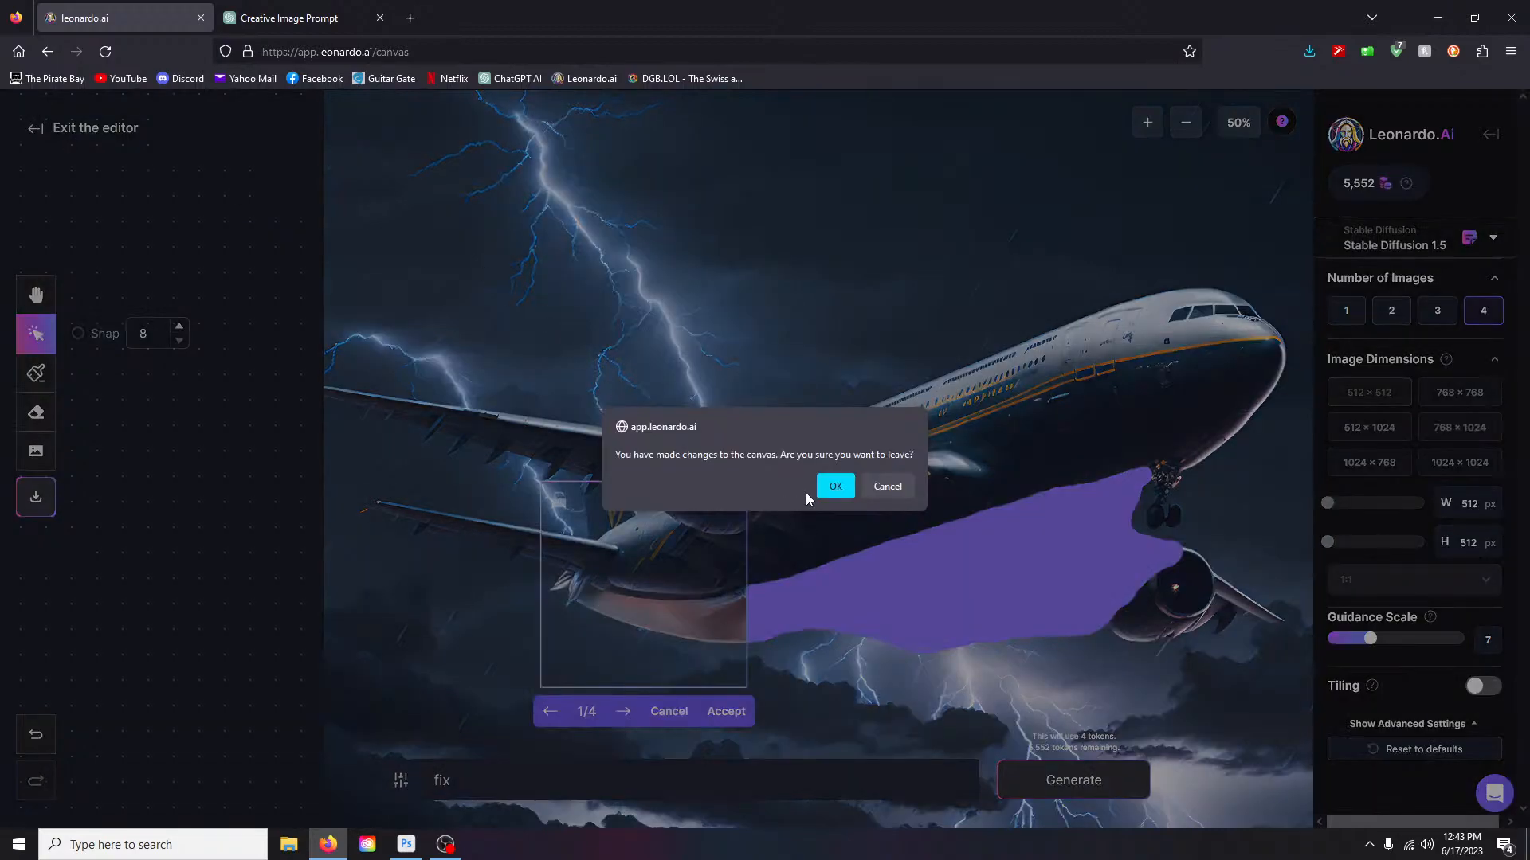
- Confirm leaving the canvas and open the airliner image from the Personal Feed full size
click(833, 487)
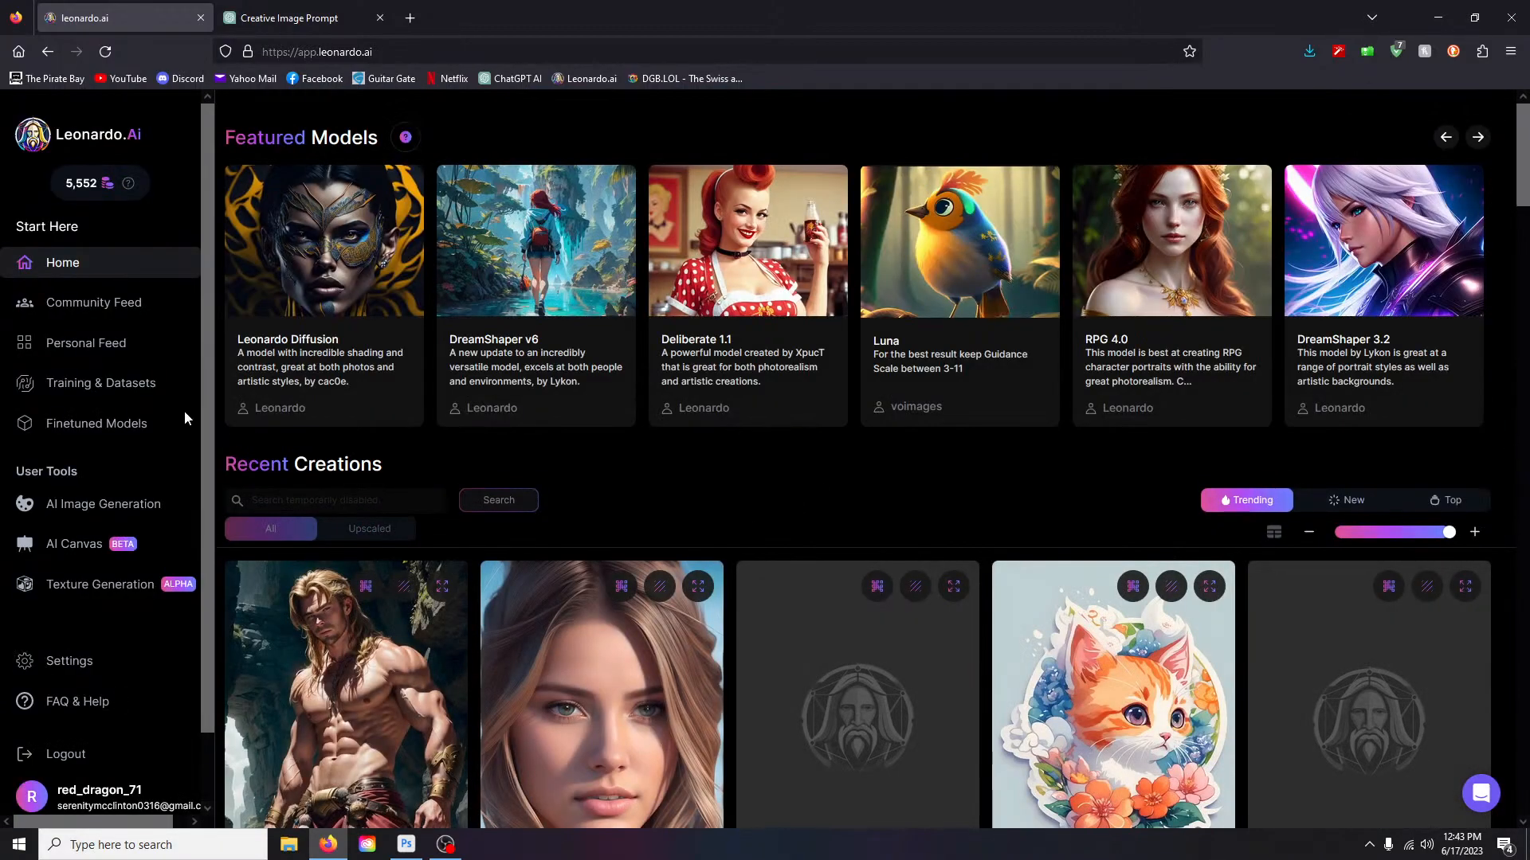
click(73, 342)
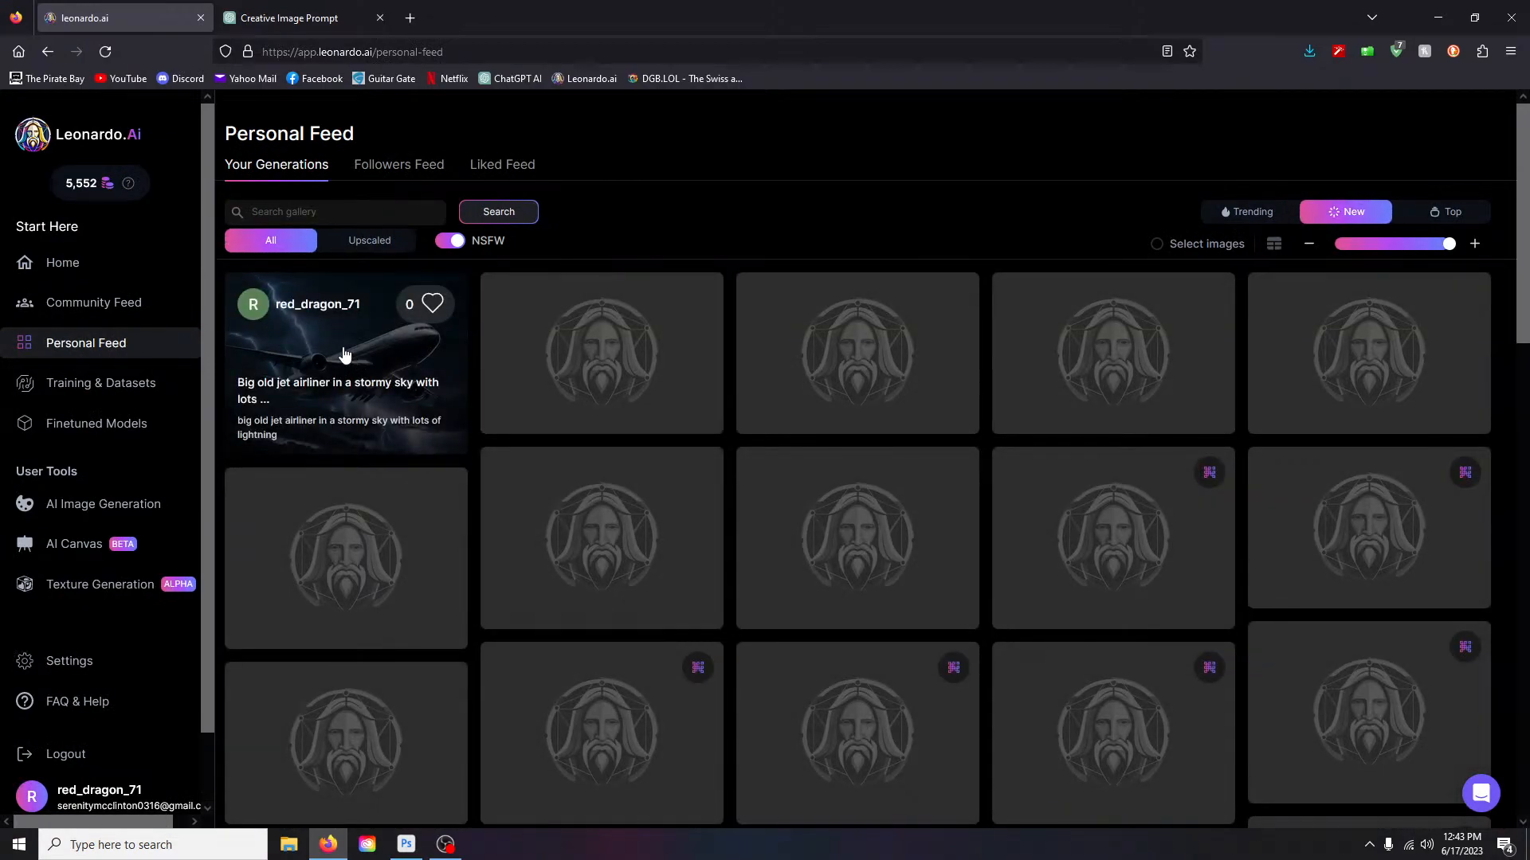
click(342, 352)
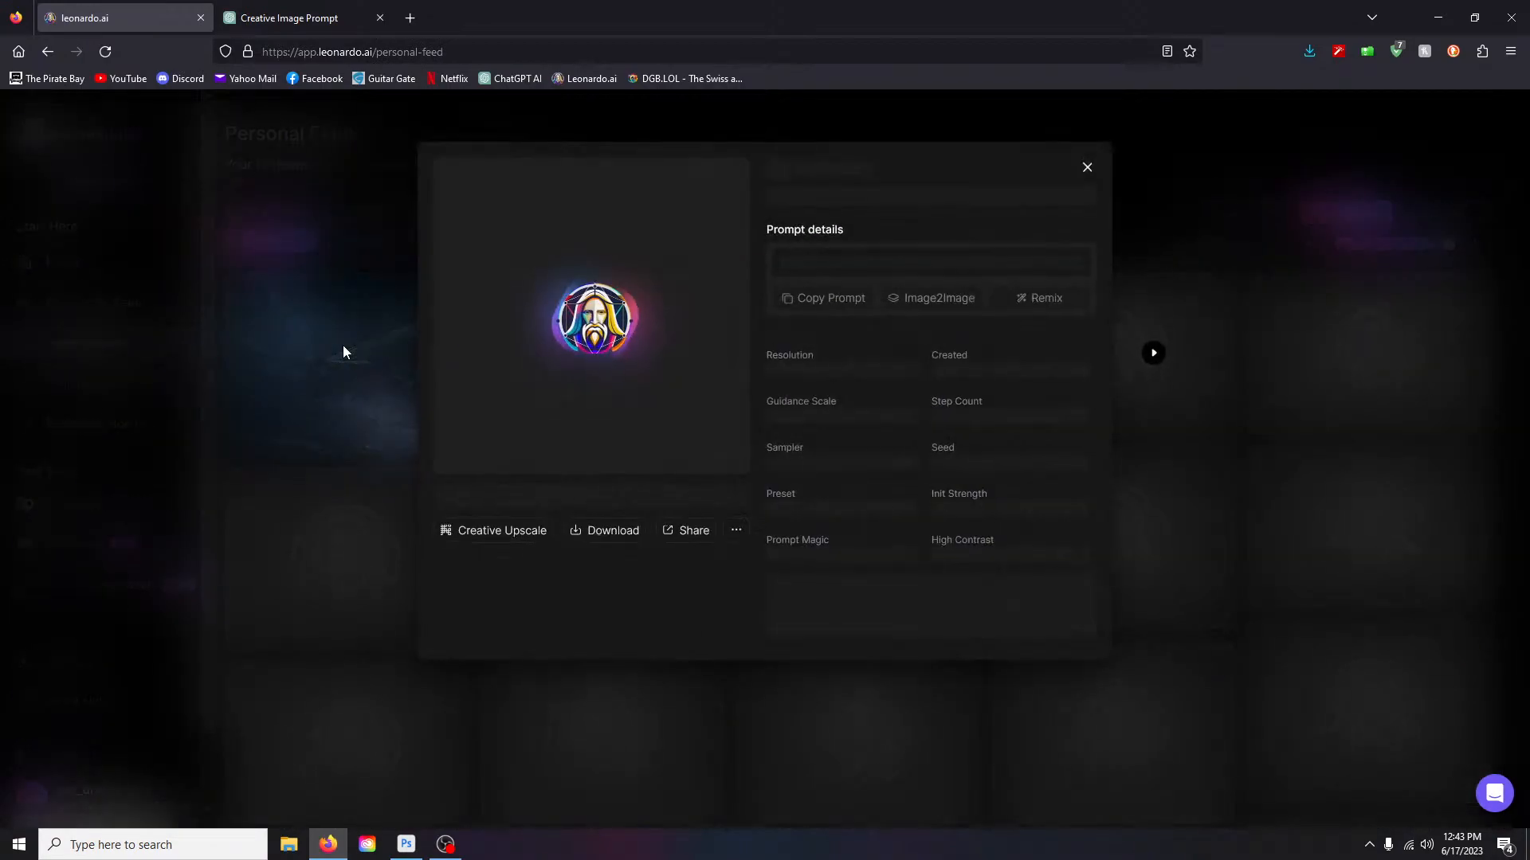
click(569, 262)
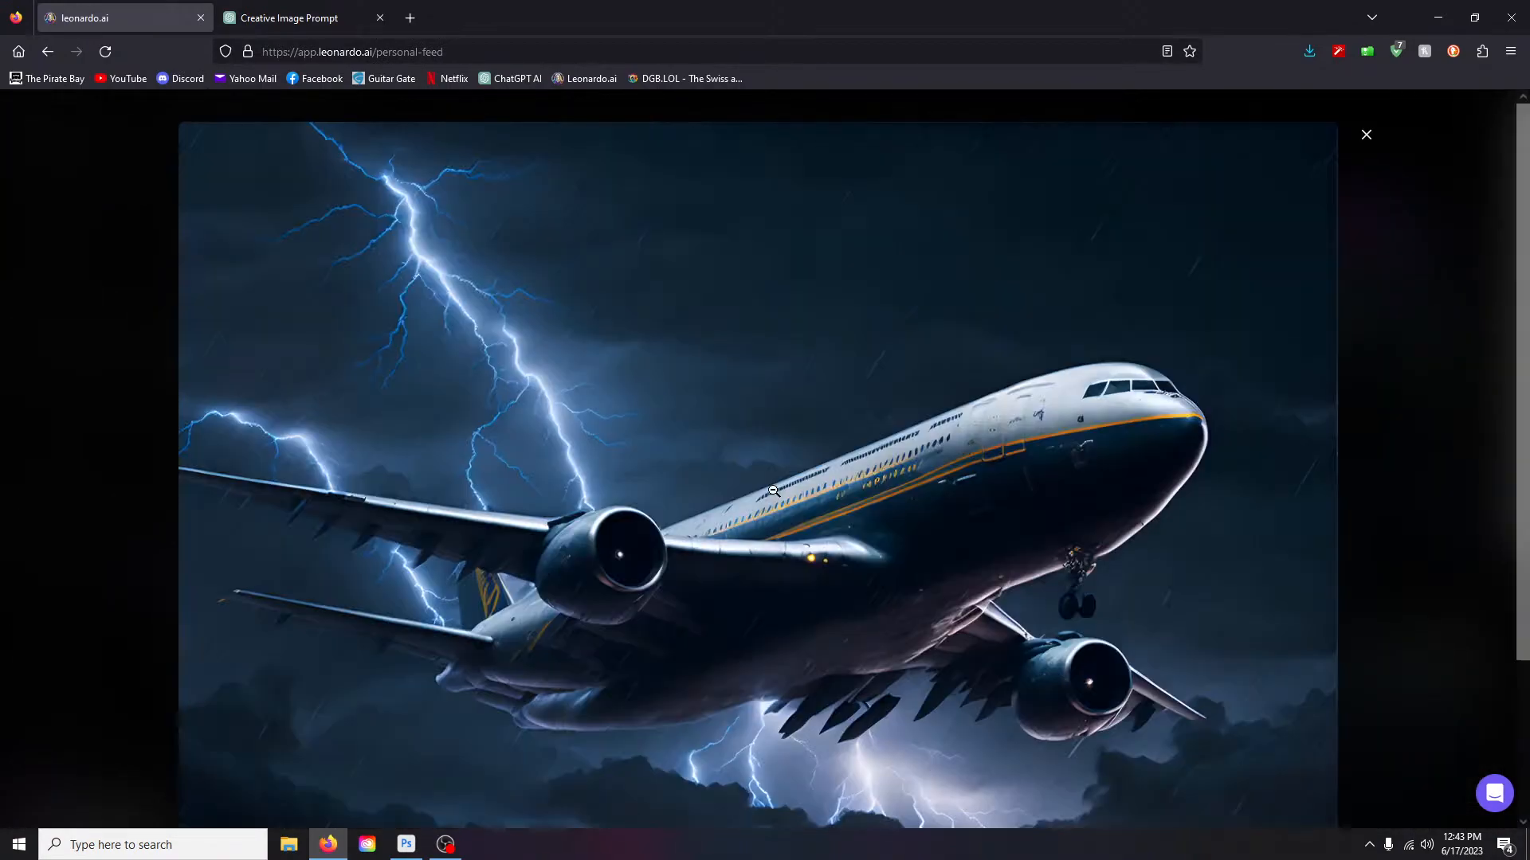
- Save the airliner image to the Desktop as 'plane' and minimize Firefox
right_click(783, 495)
click(841, 532)
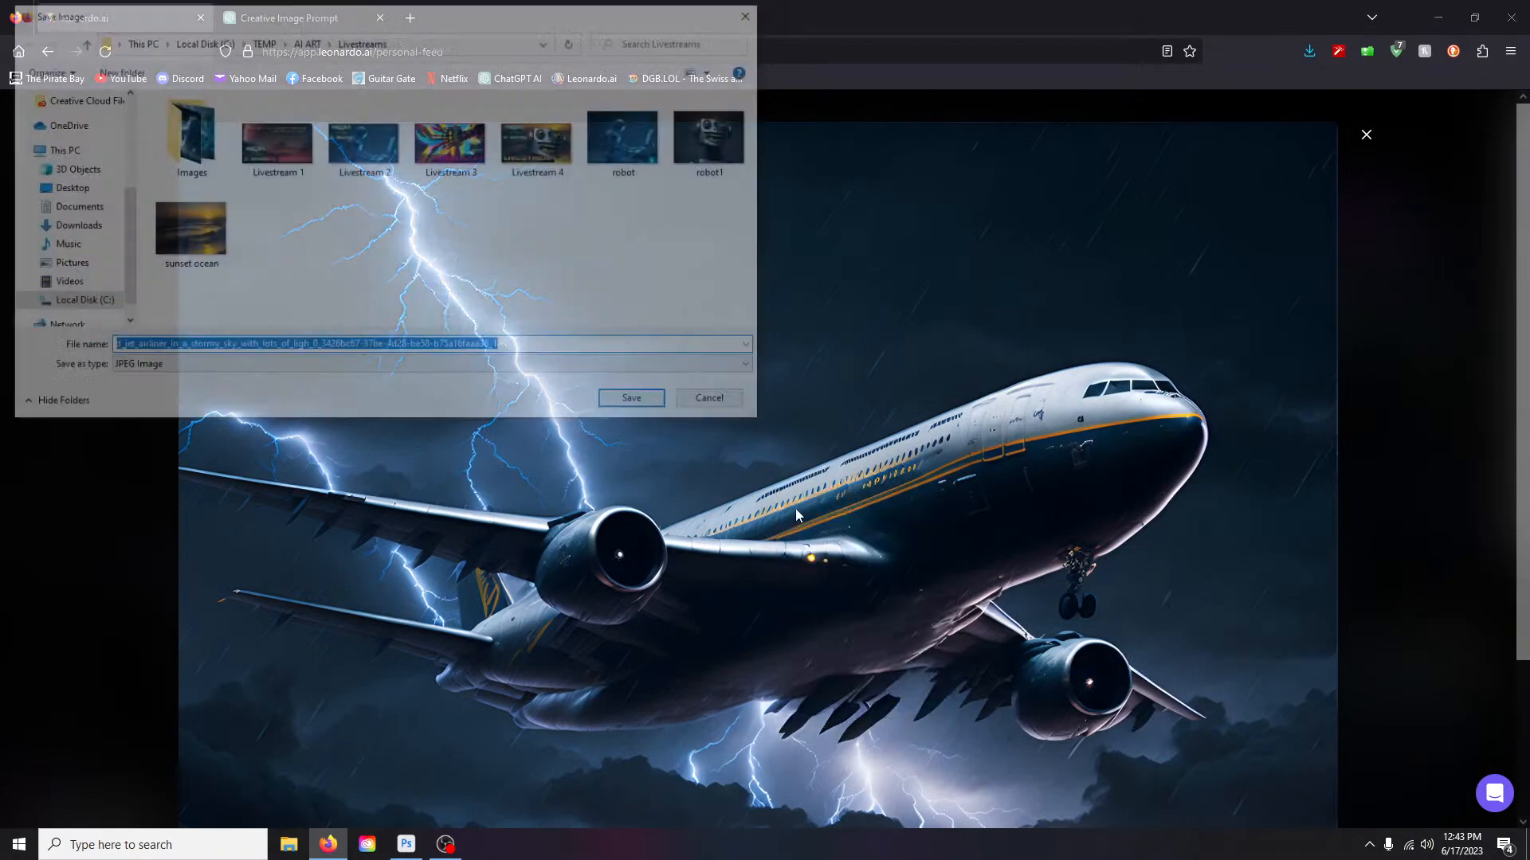
click(70, 186)
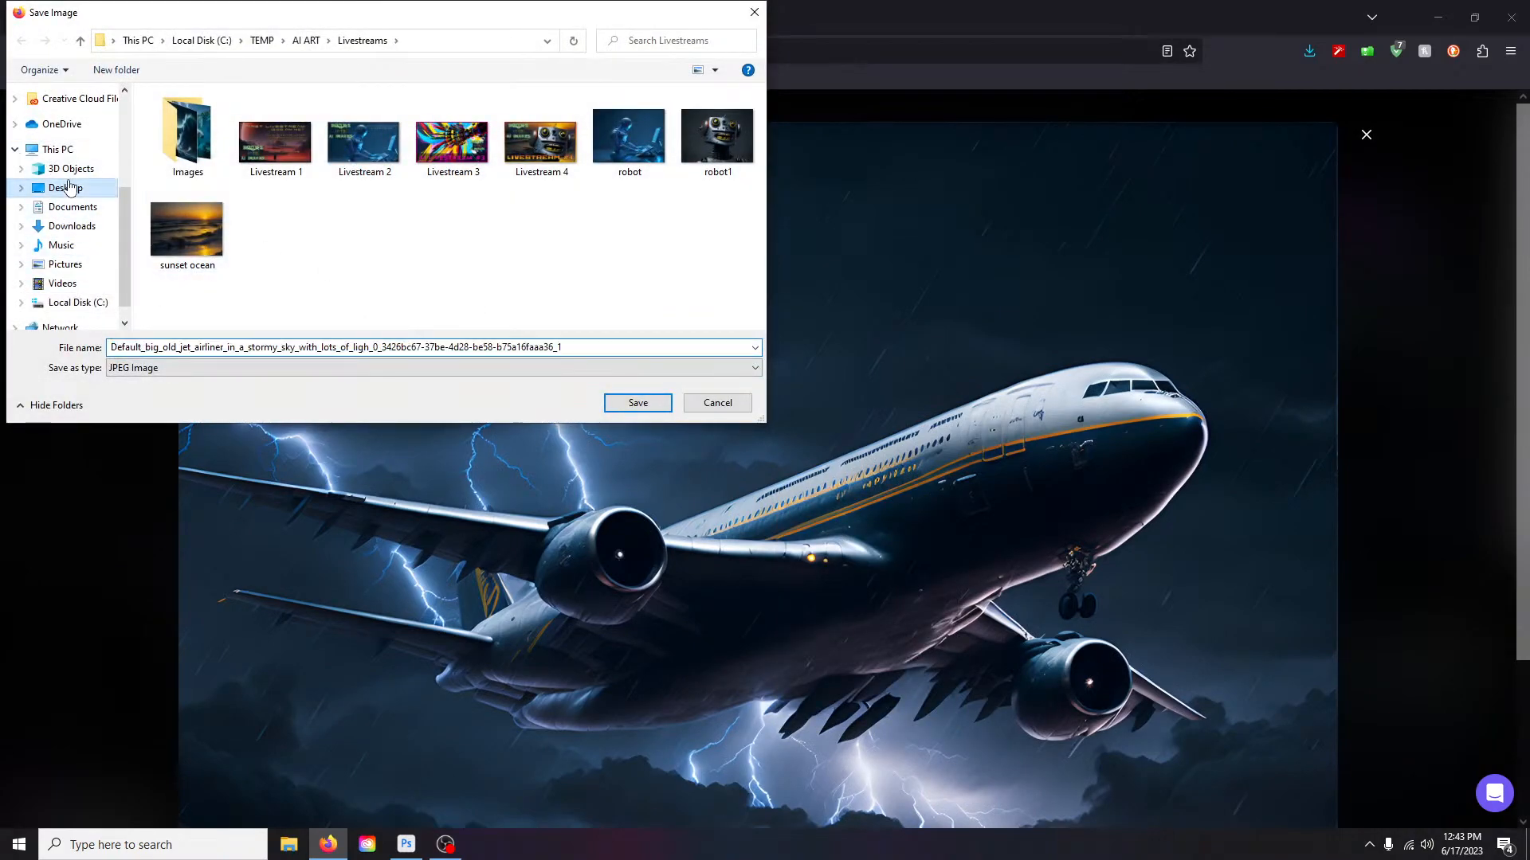
double_click(597, 348)
text(plane)
key(Return)
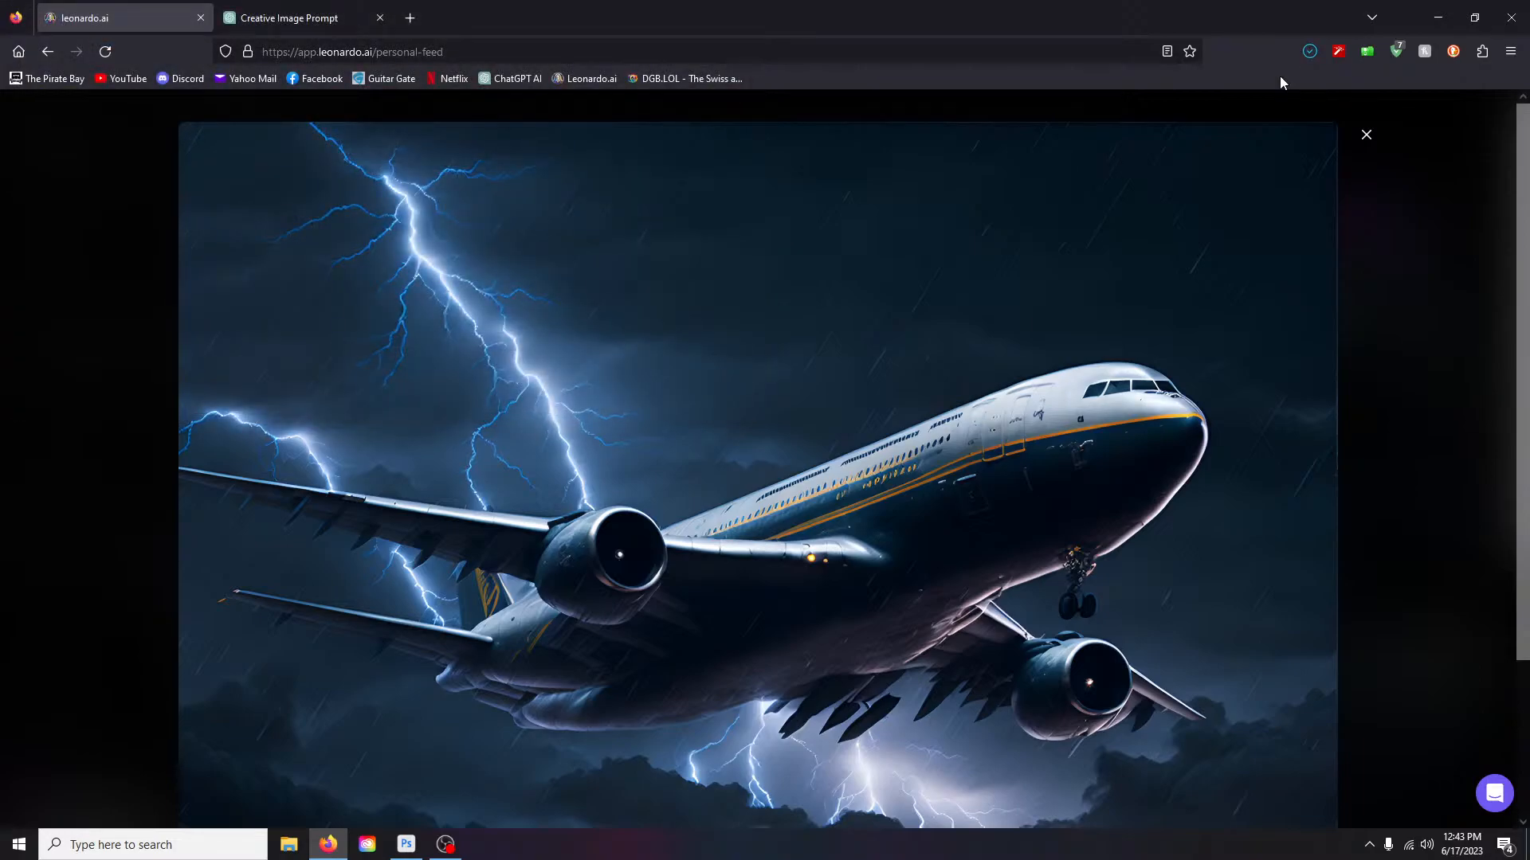
click(1438, 17)
- Open plane.jpg from the Desktop in Photoshop
click(415, 843)
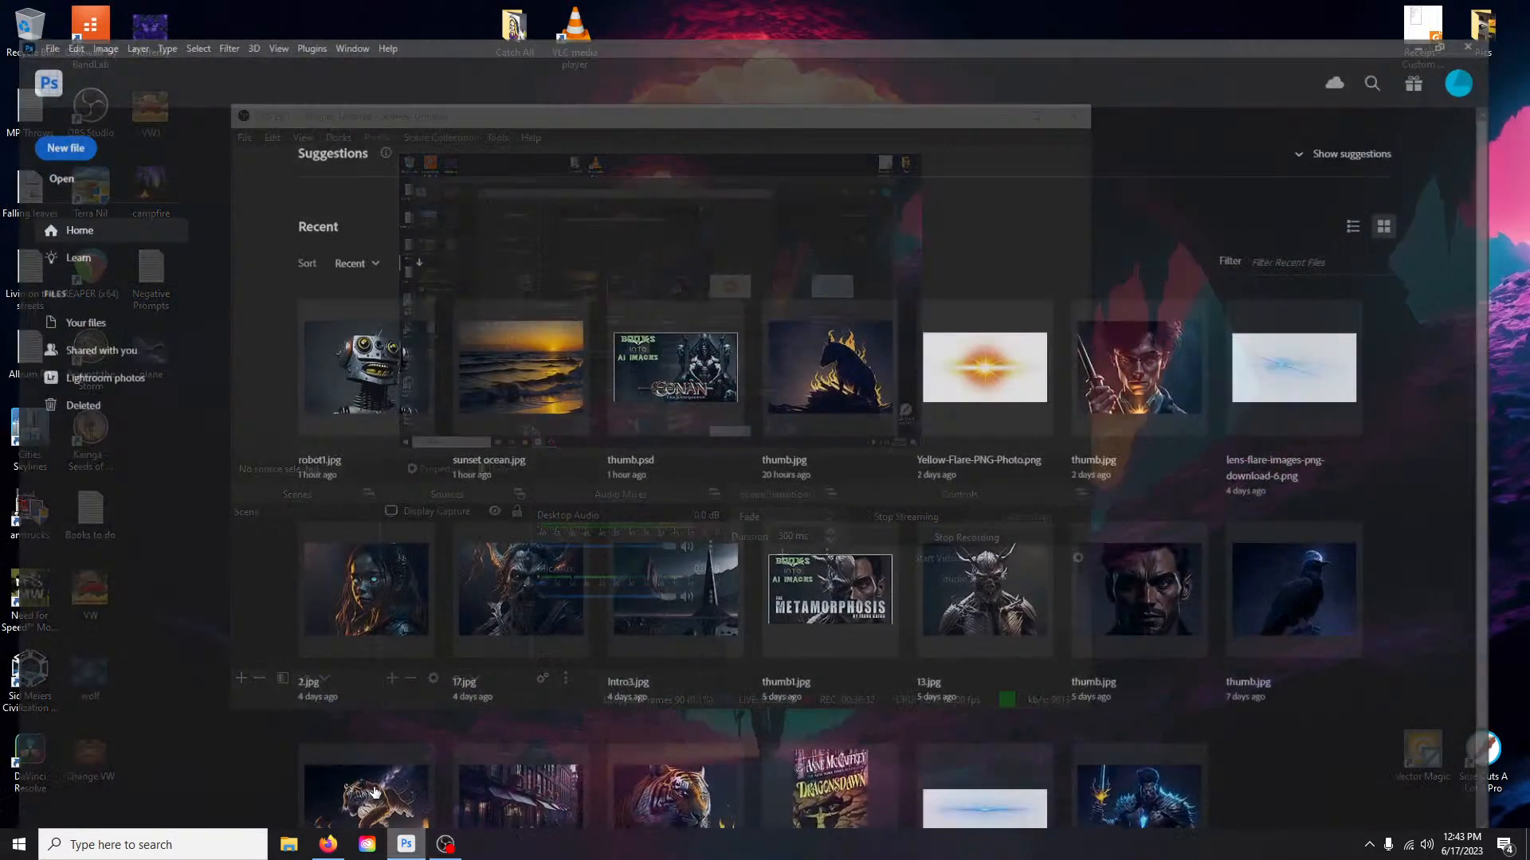
click(49, 148)
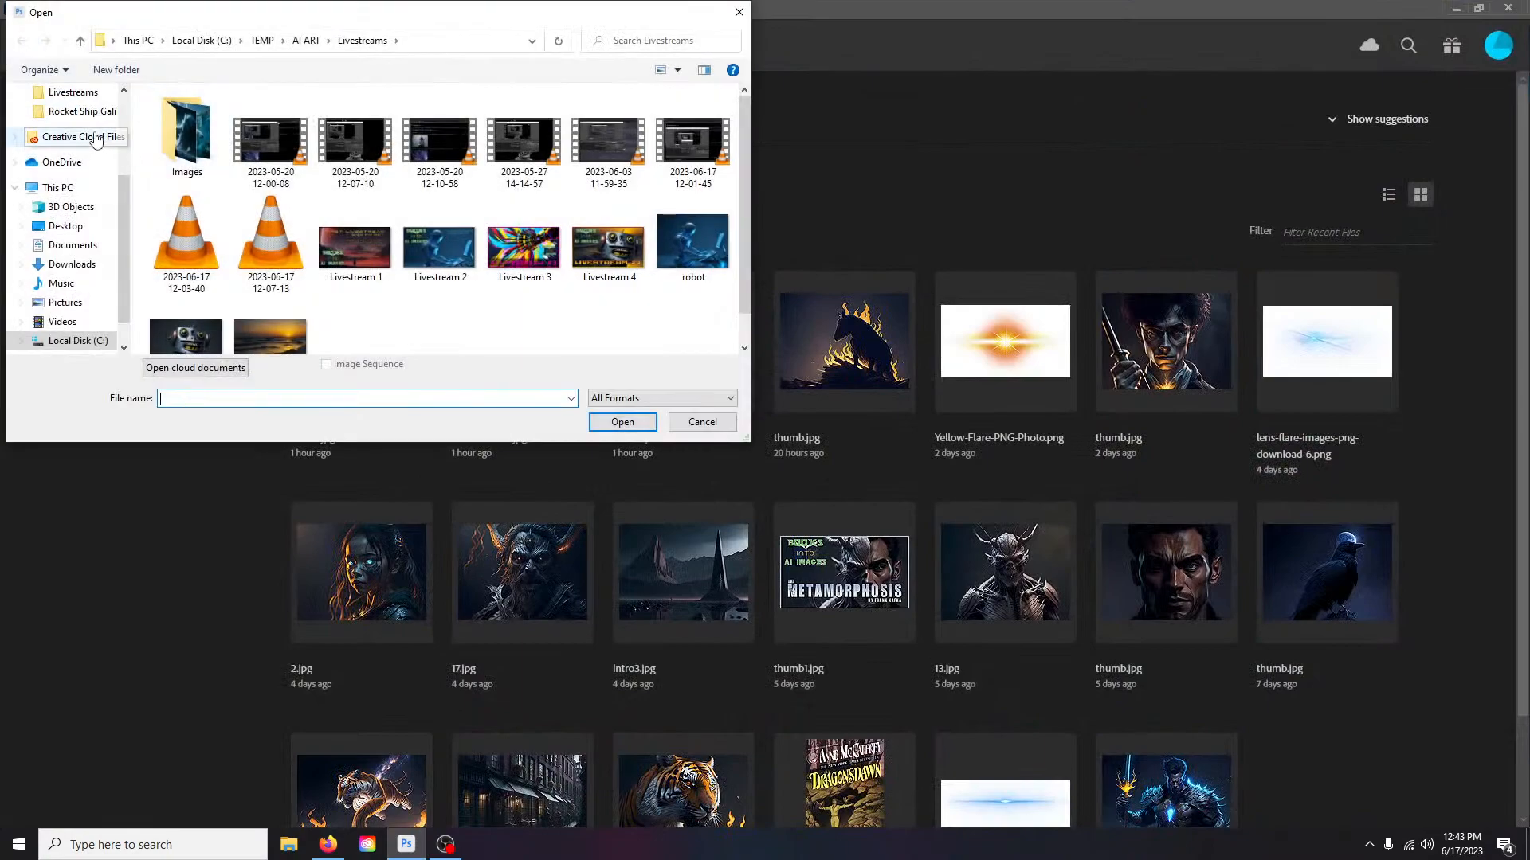
scroll(68, 229, up, 1)
scroll(68, 228, down, 2)
click(67, 226)
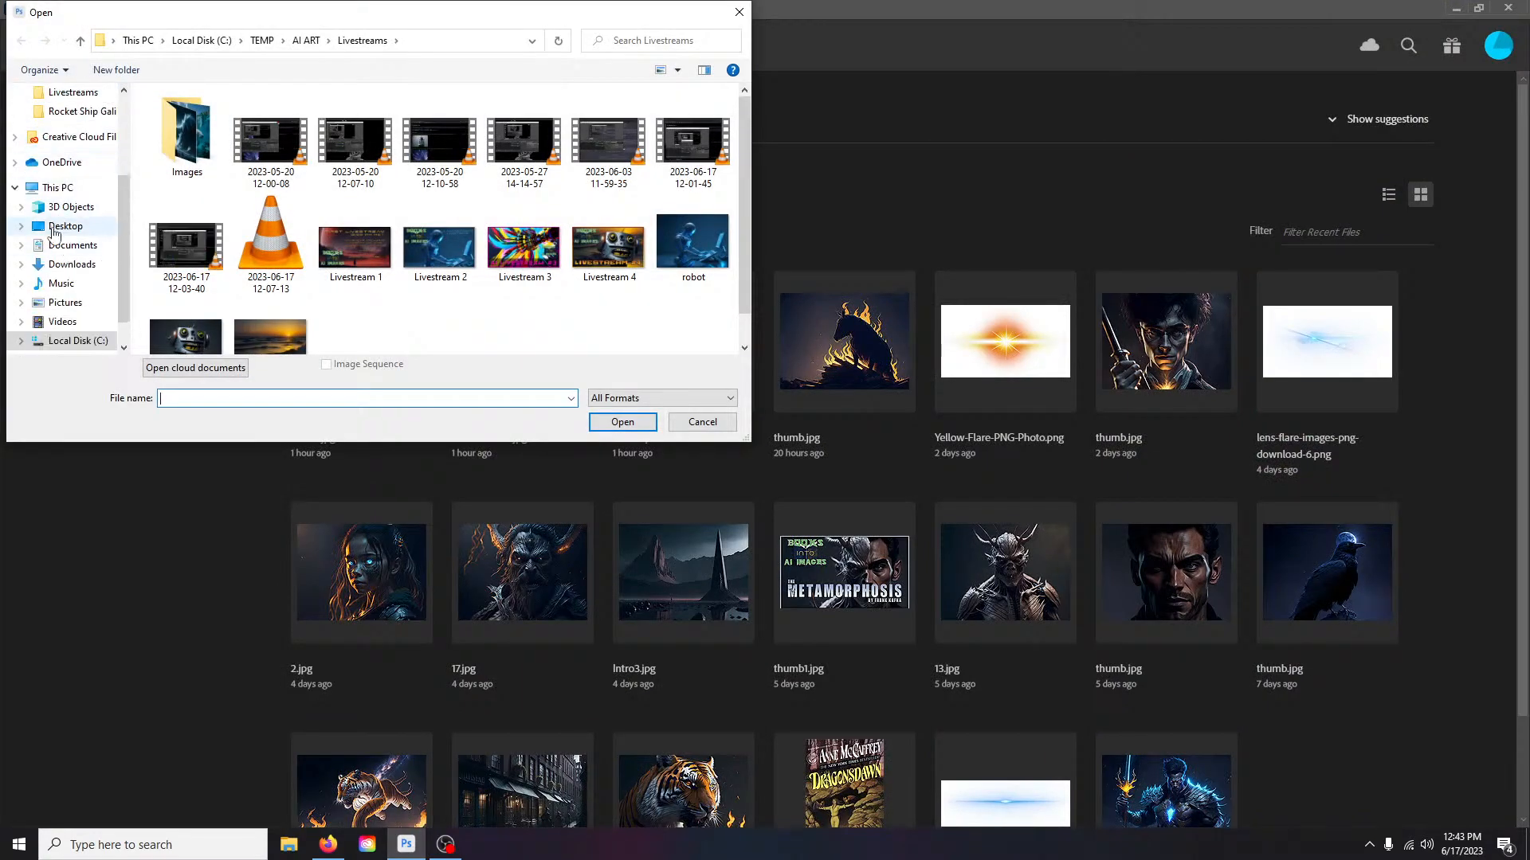
drag(748, 158, 743, 322)
double_click(186, 195)
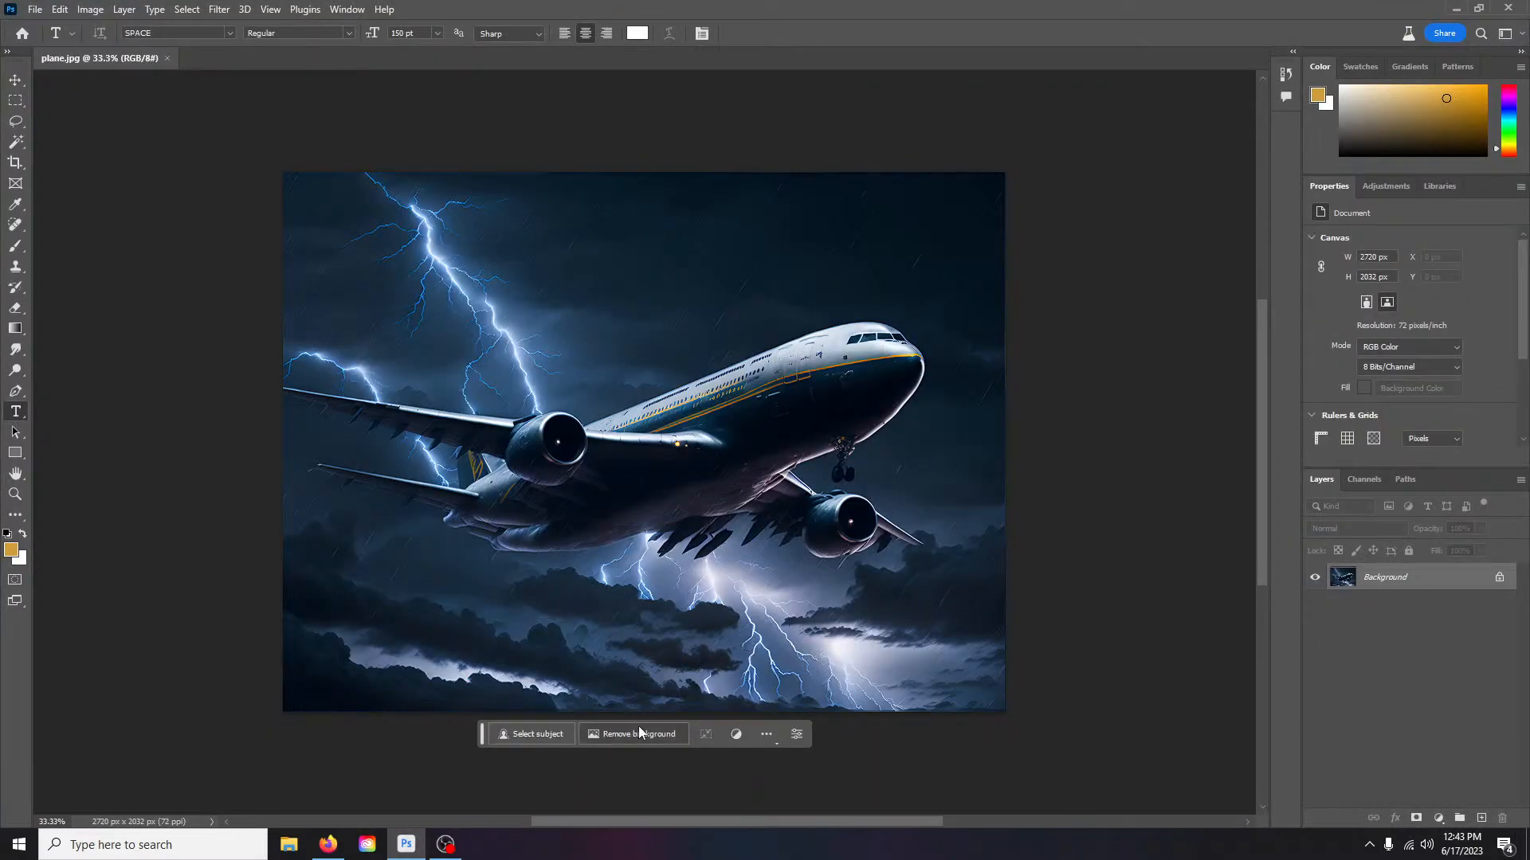
- Lasso-select the underside of the airliner's fuselage beneath the wing
click(15, 122)
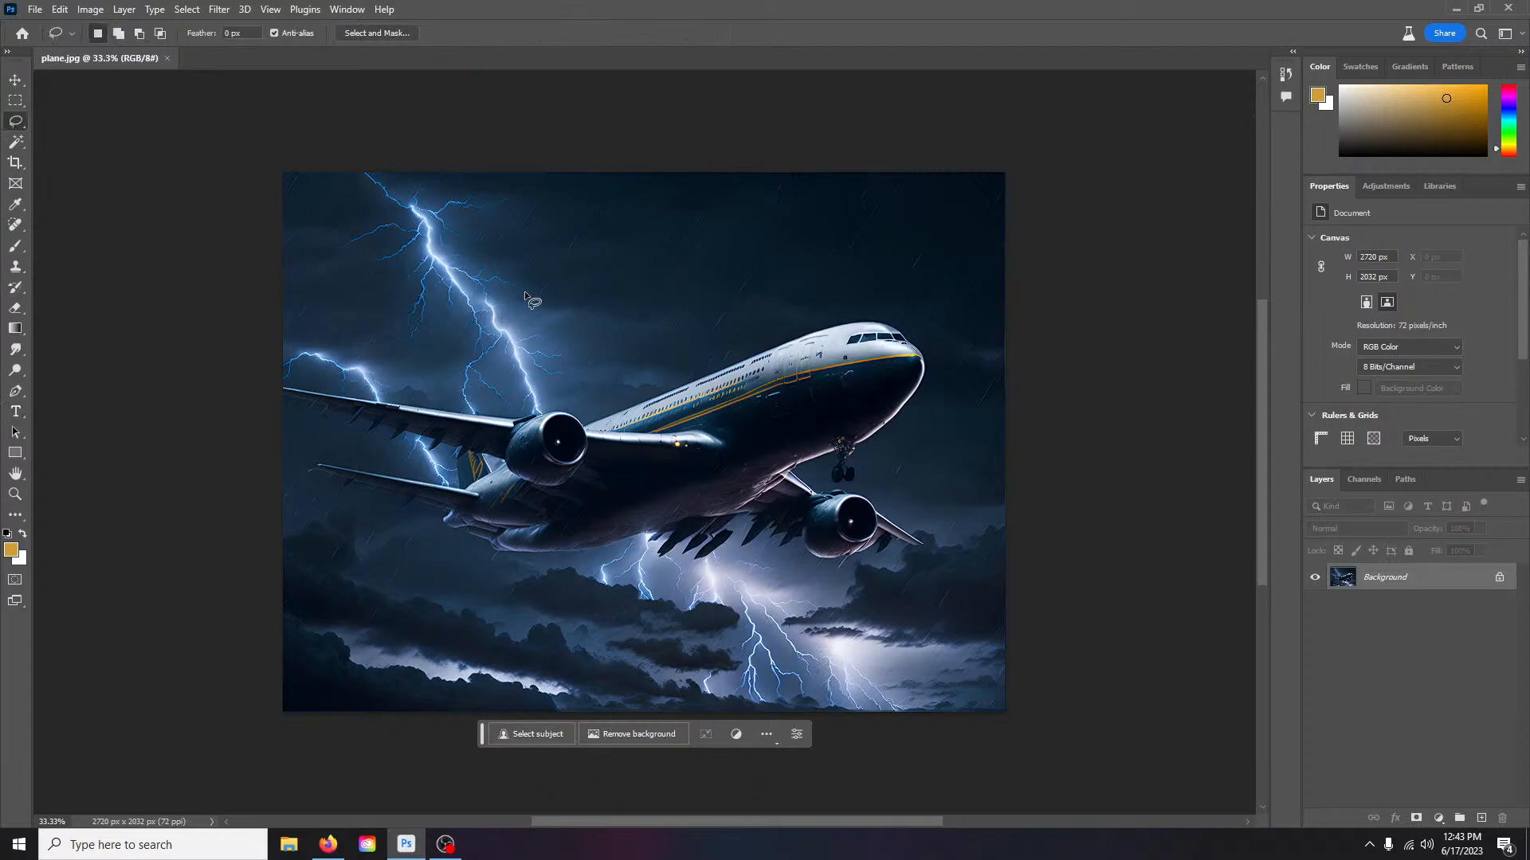
scroll(787, 467, left, 2)
scroll(814, 568, up, 4)
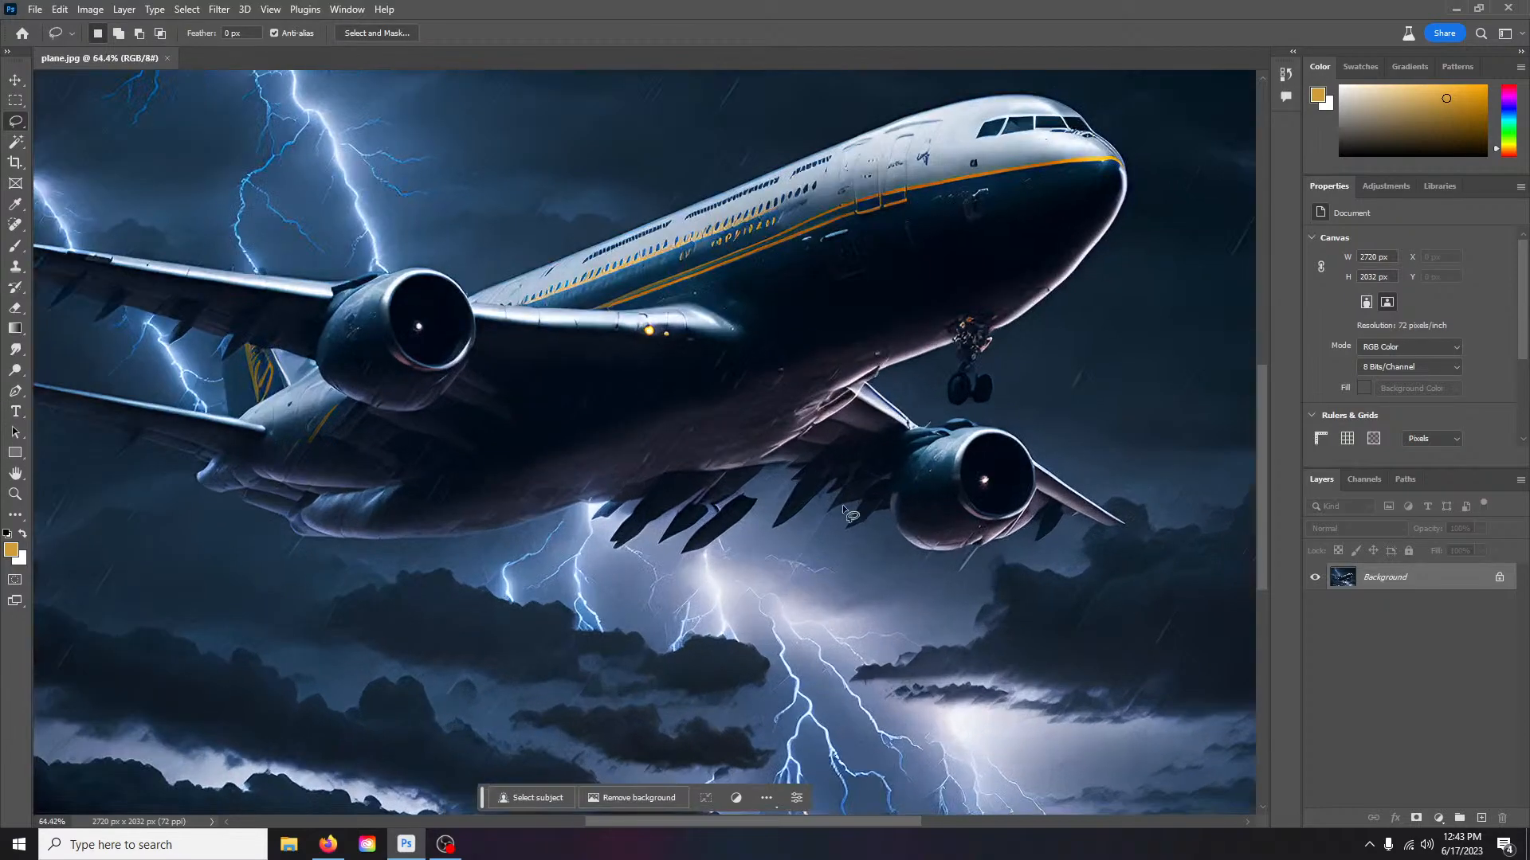
scroll(905, 389, up, 1)
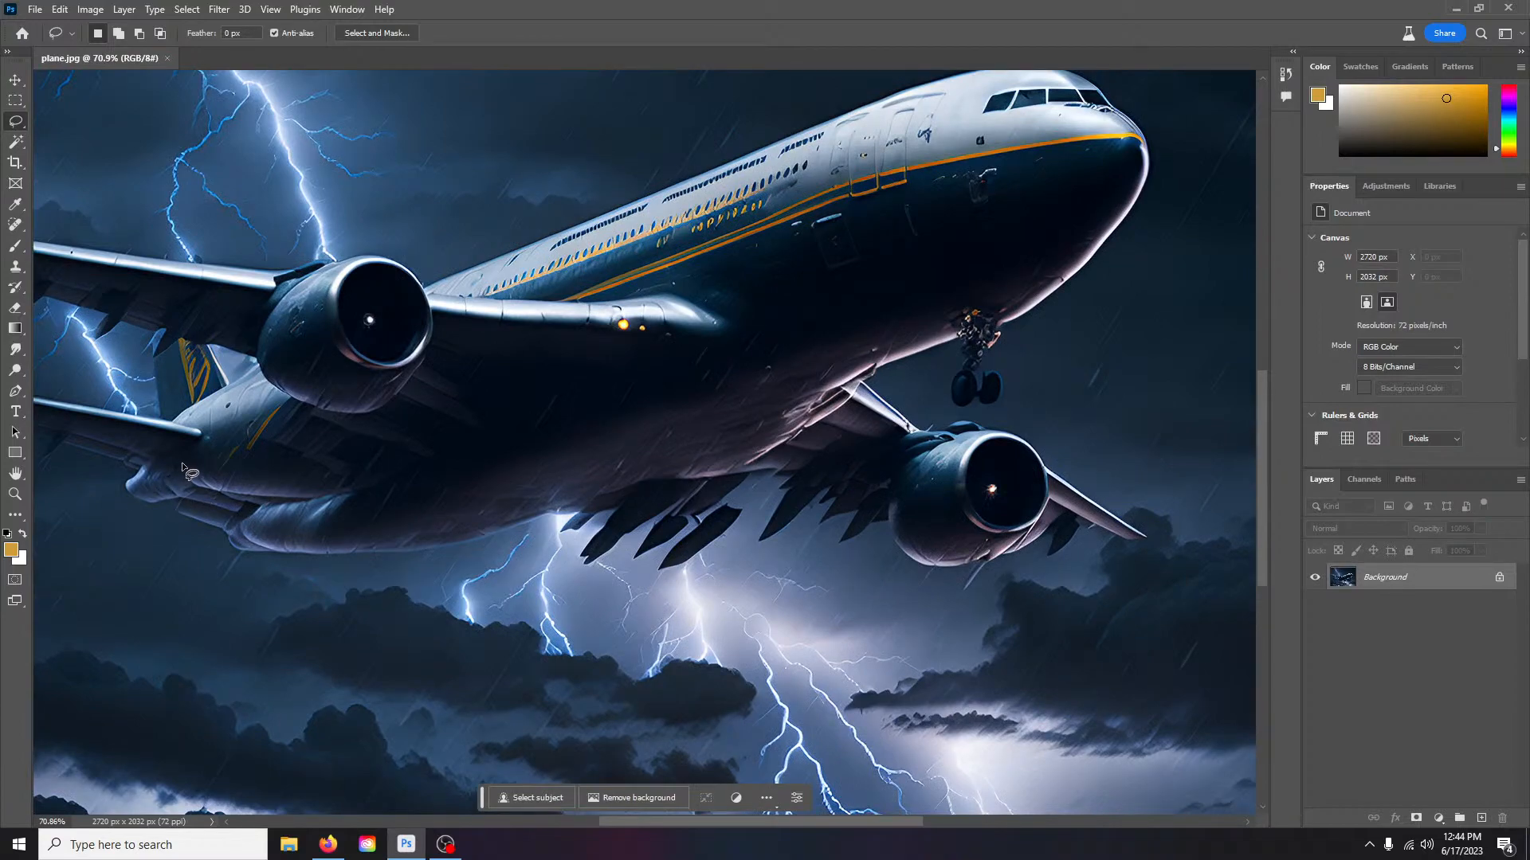
drag(181, 462, 145, 461)
mouse_move(327, 562)
mouse_down()
mouse_move(578, 525)
mouse_move(555, 529)
mouse_move(562, 550)
mouse_move(605, 586)
mouse_move(703, 600)
mouse_move(844, 559)
mouse_move(937, 473)
mouse_up()
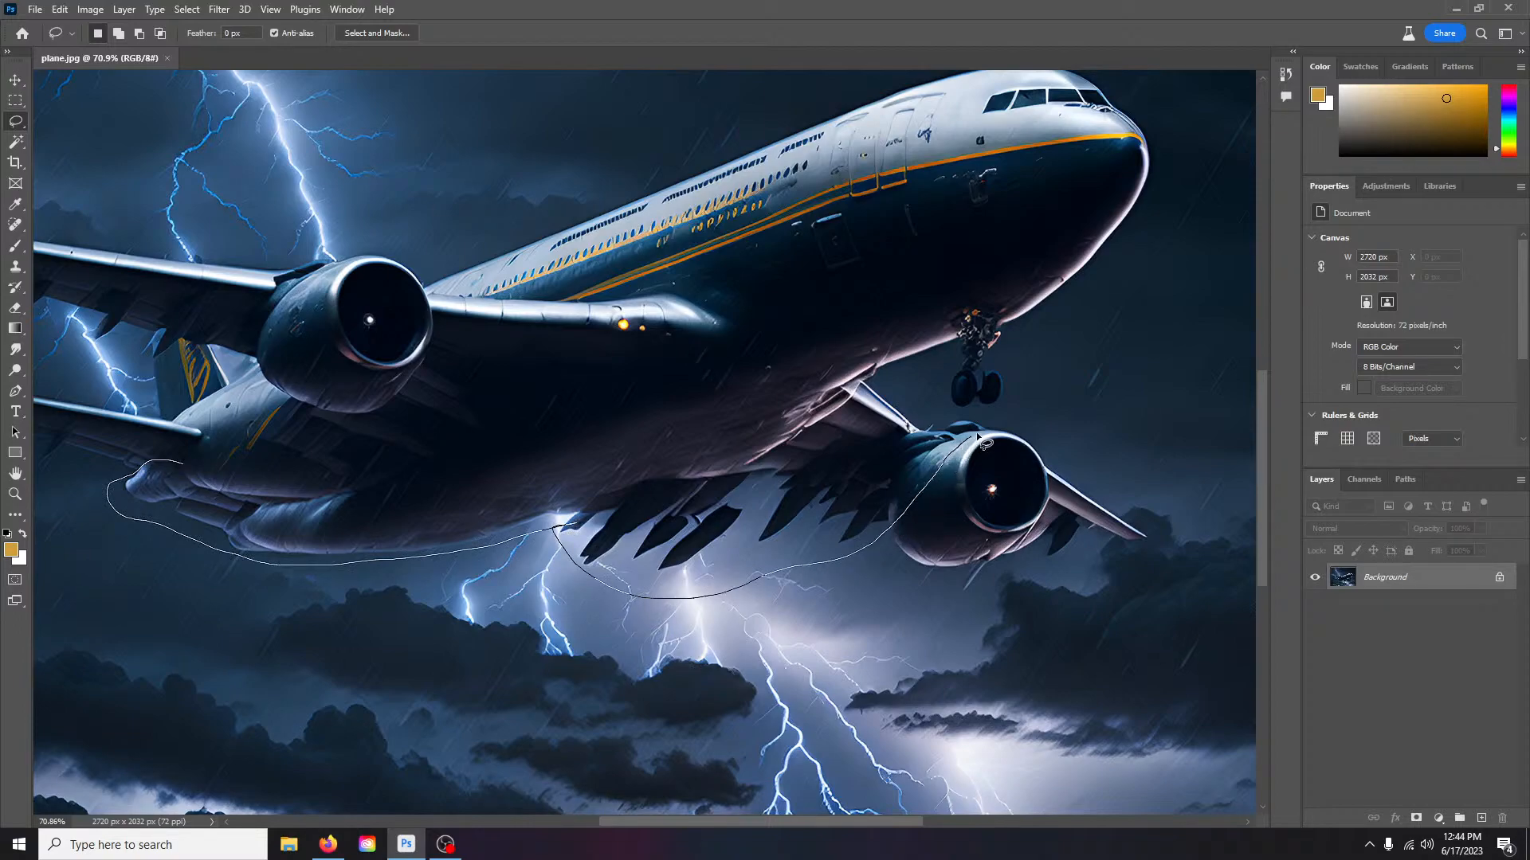
mouse_move(940, 412)
mouse_down()
mouse_move(880, 358)
mouse_move(843, 360)
mouse_move(323, 507)
mouse_move(301, 507)
mouse_move(378, 491)
mouse_move(304, 484)
mouse_up()
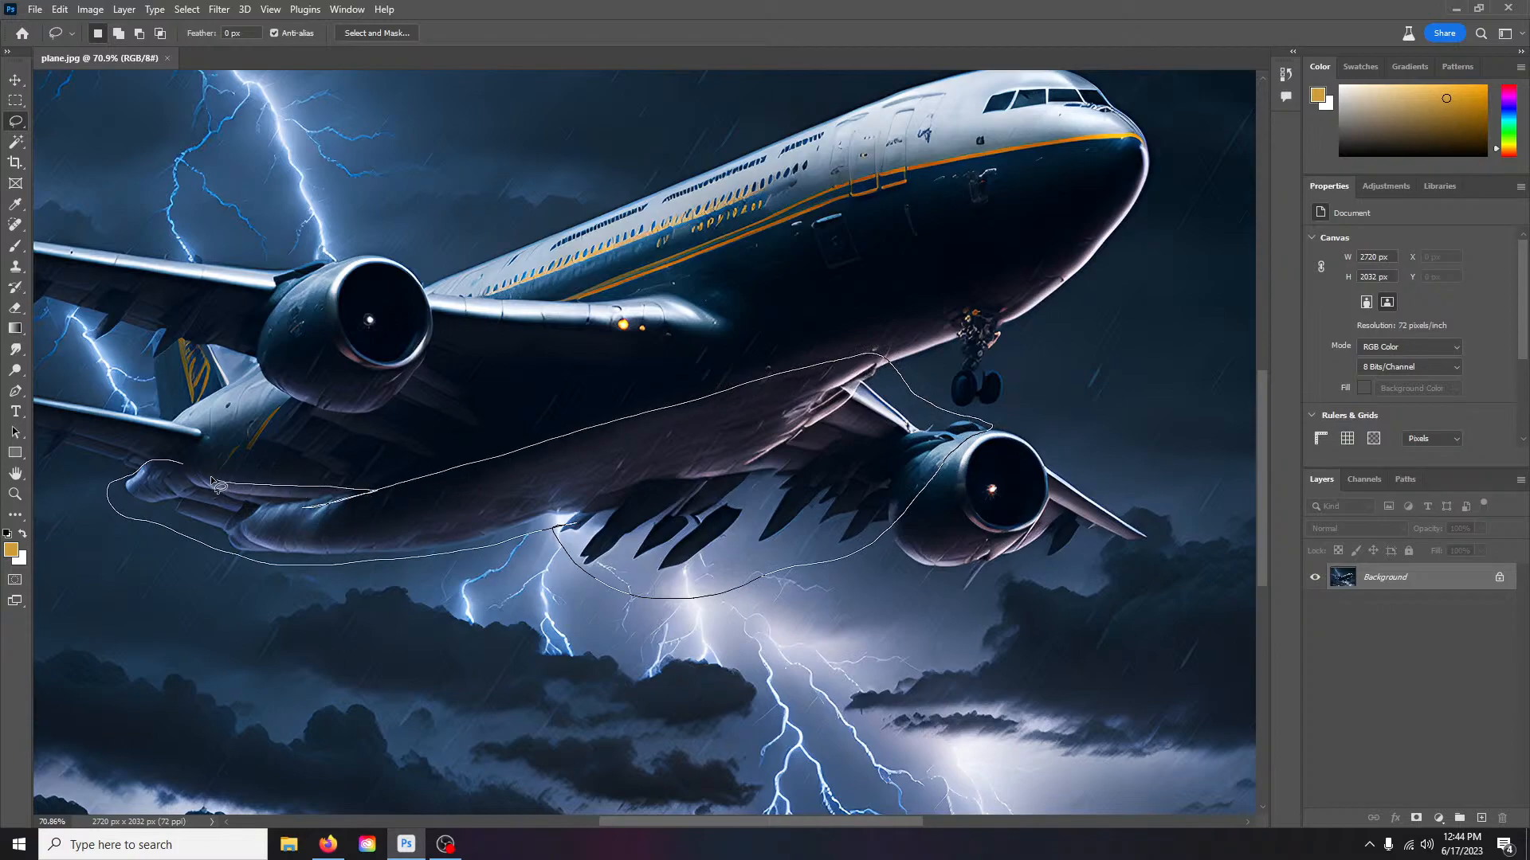
drag(192, 476, 192, 476)
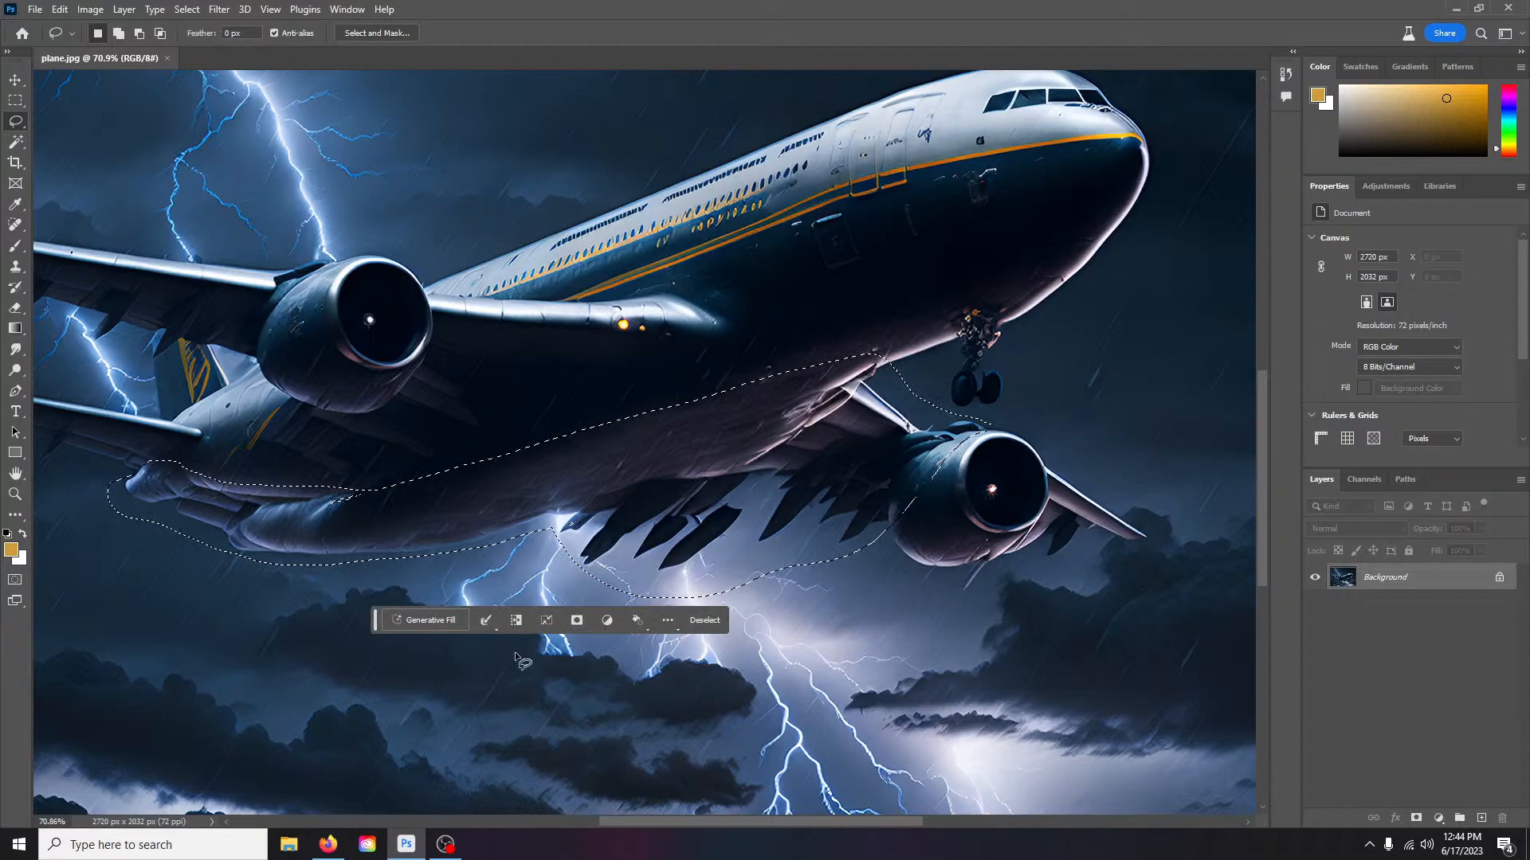
- Generate an empty-prompt fill, compare the three variations, and keep variation 1/3
click(437, 618)
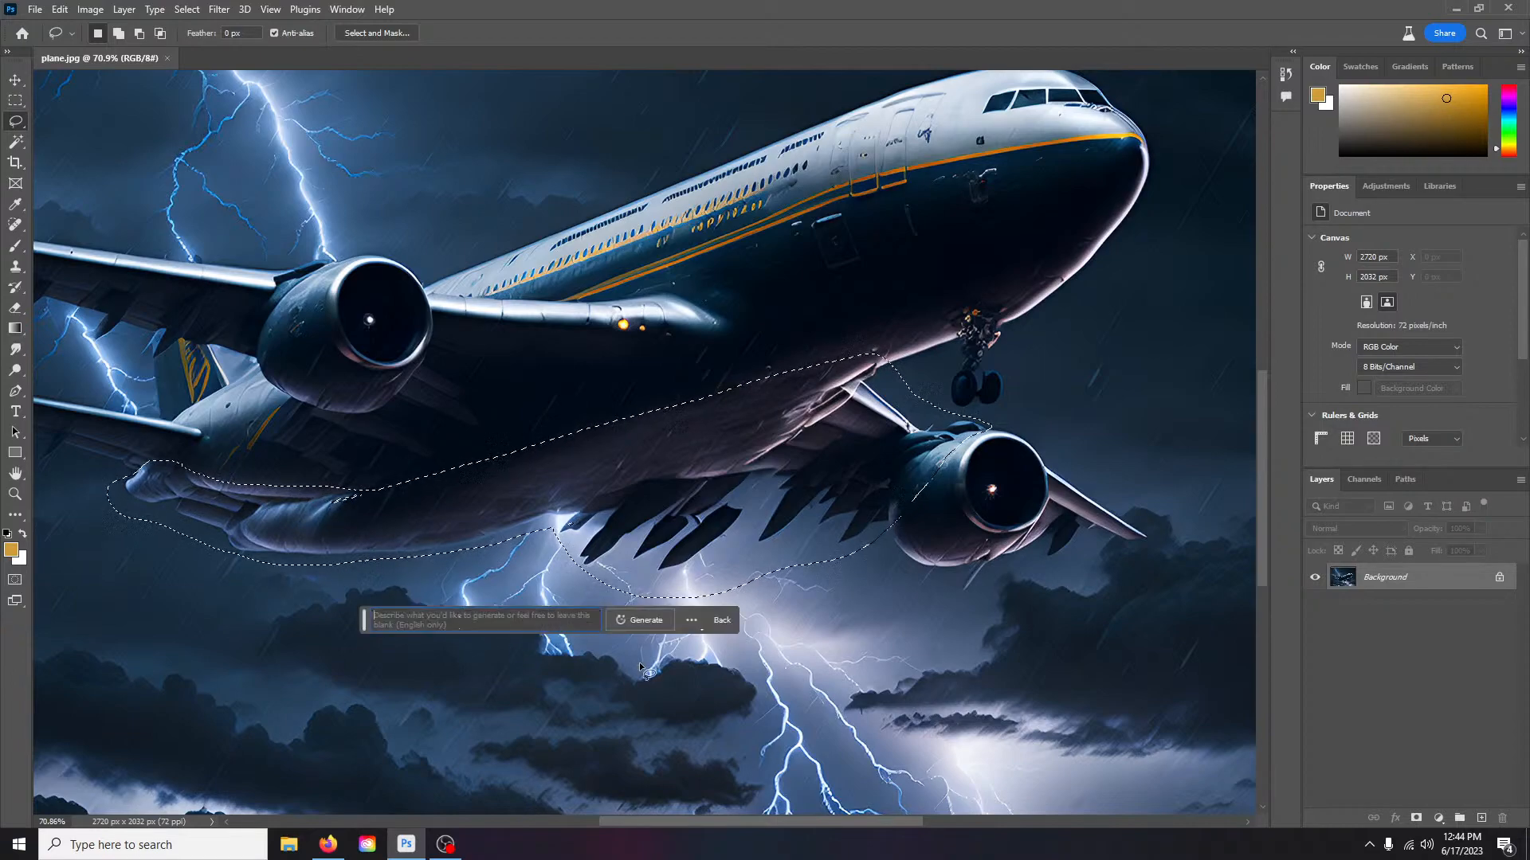
click(625, 620)
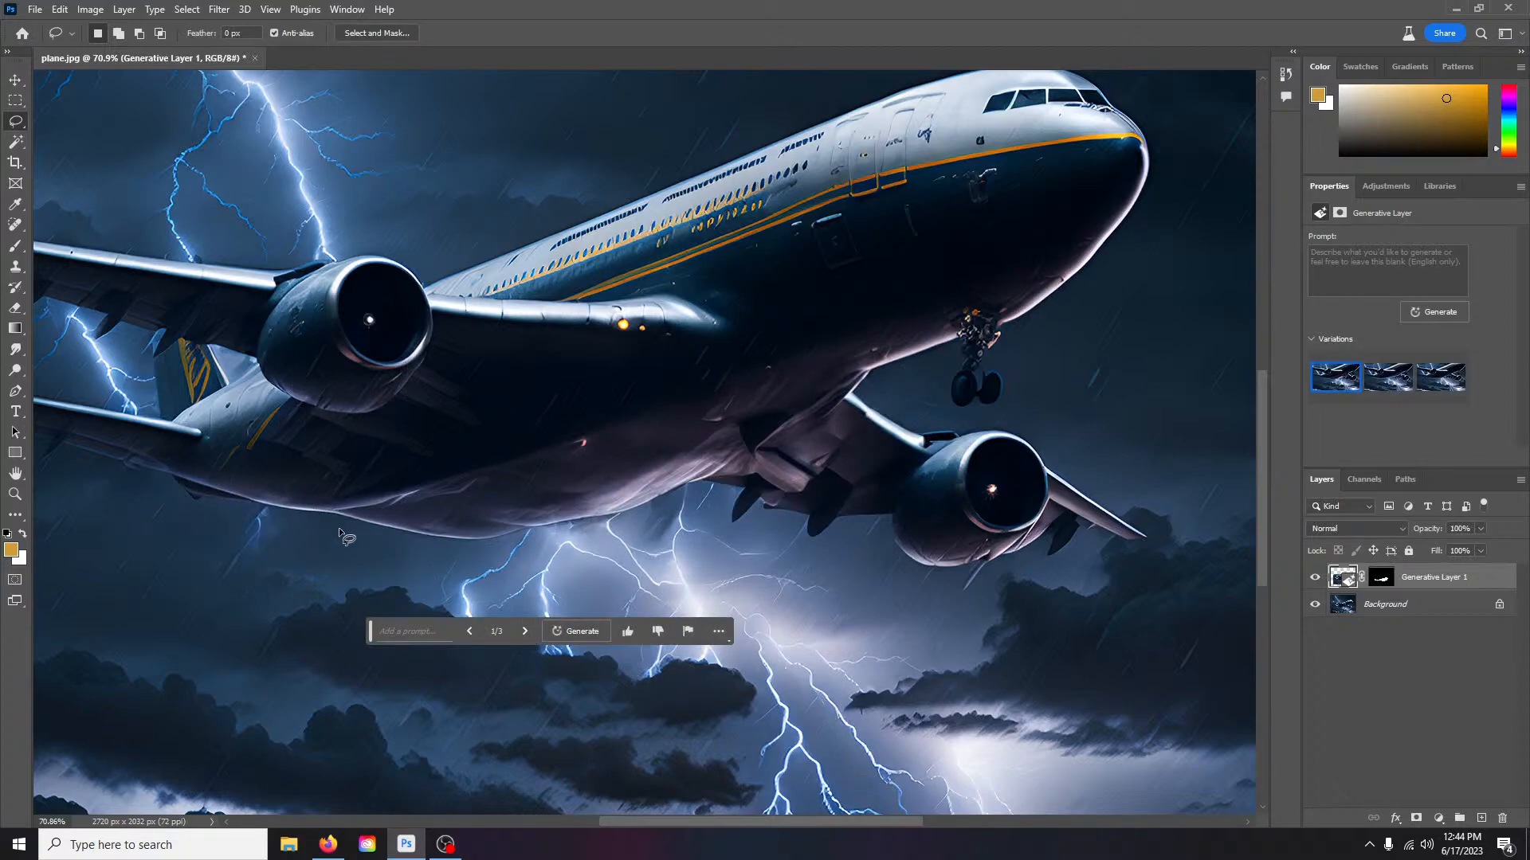
click(524, 632)
click(525, 632)
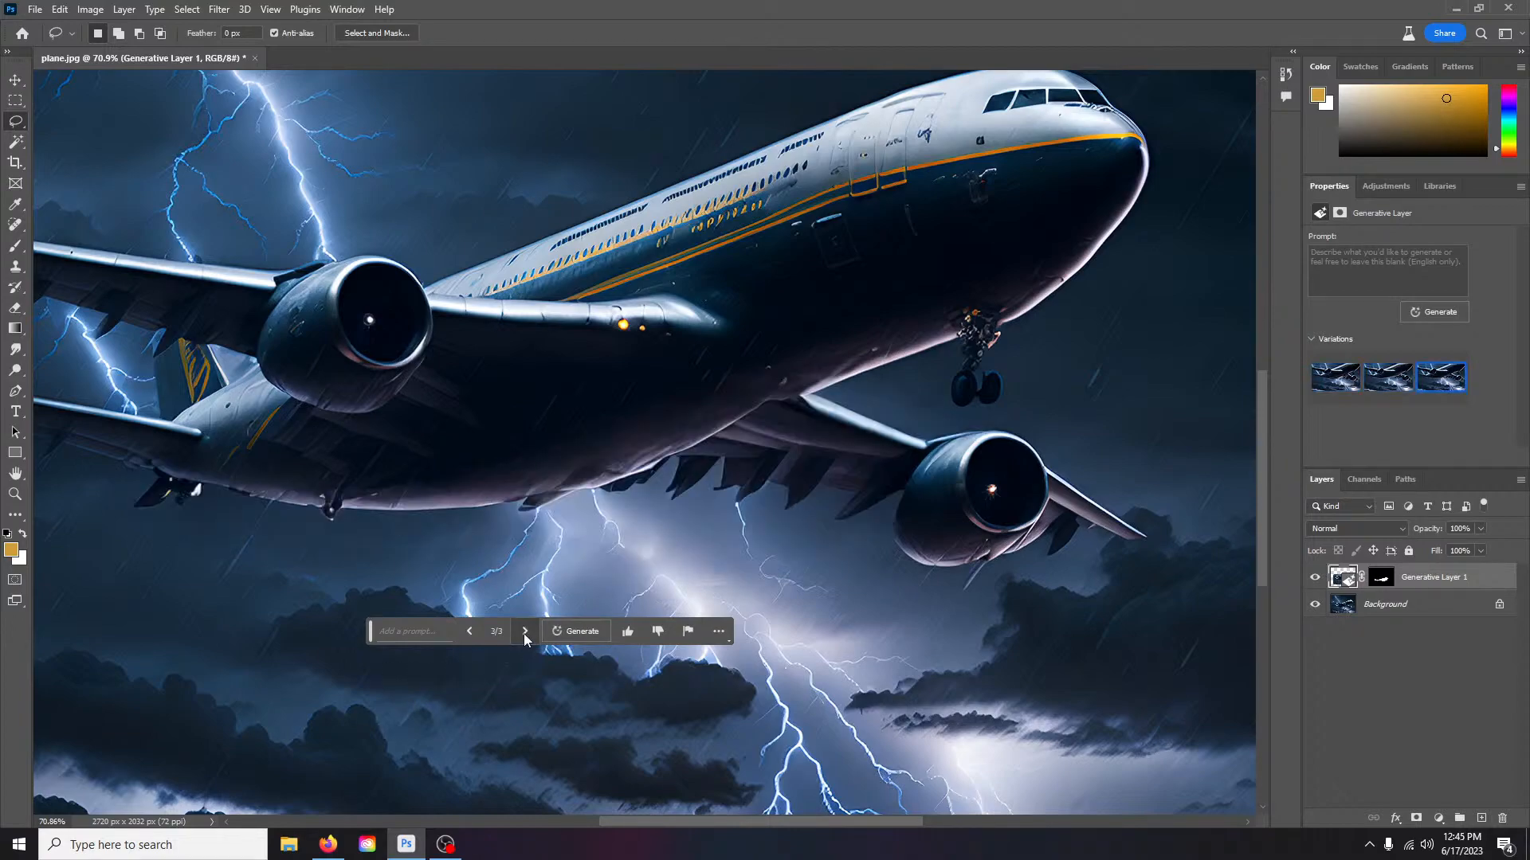
click(470, 631)
click(470, 631)
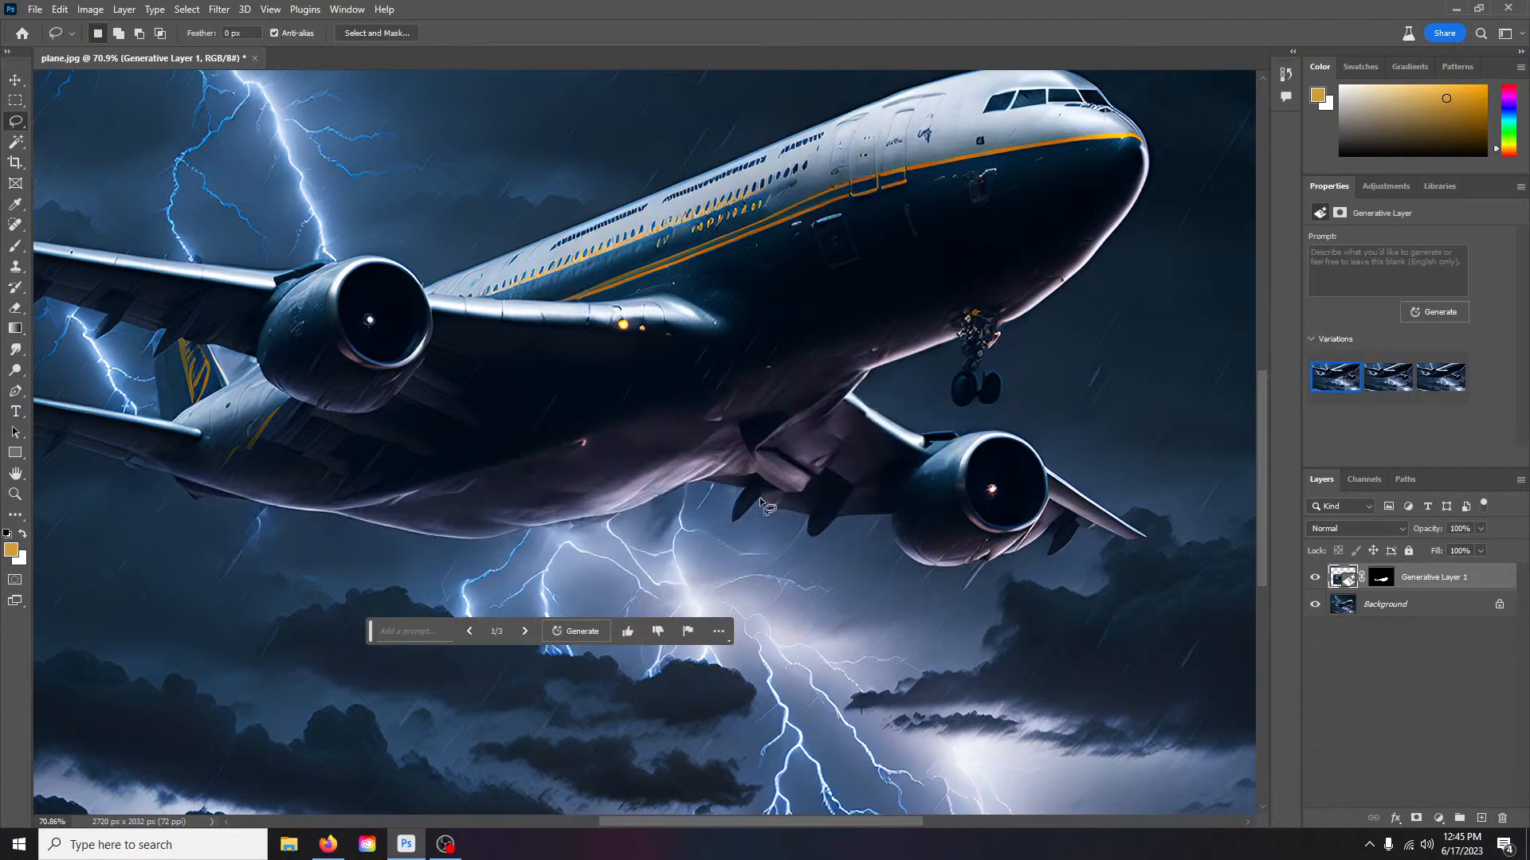
click(526, 633)
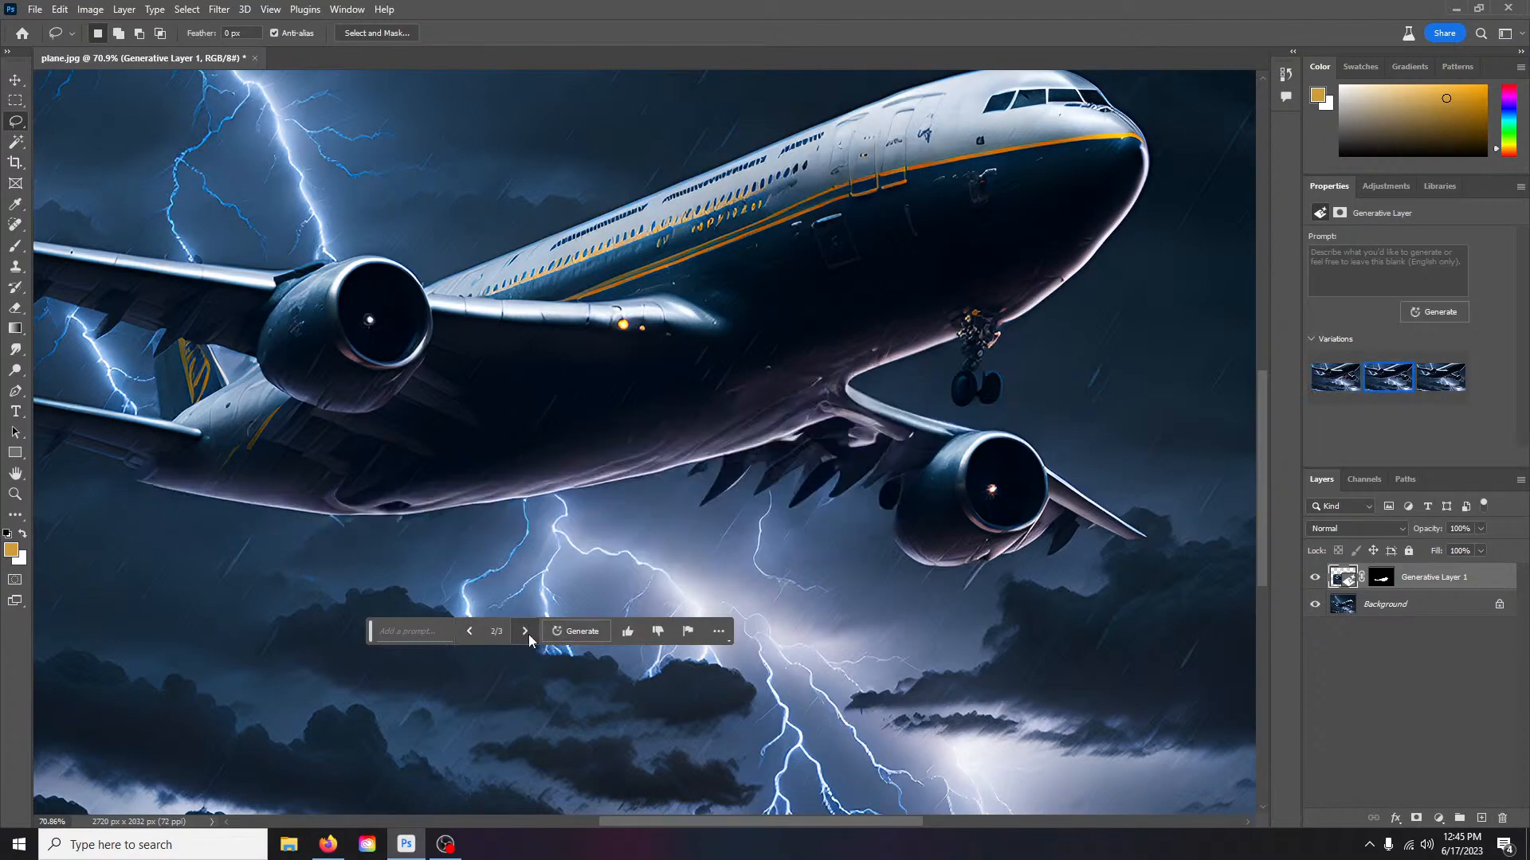
click(526, 632)
click(470, 628)
click(471, 628)
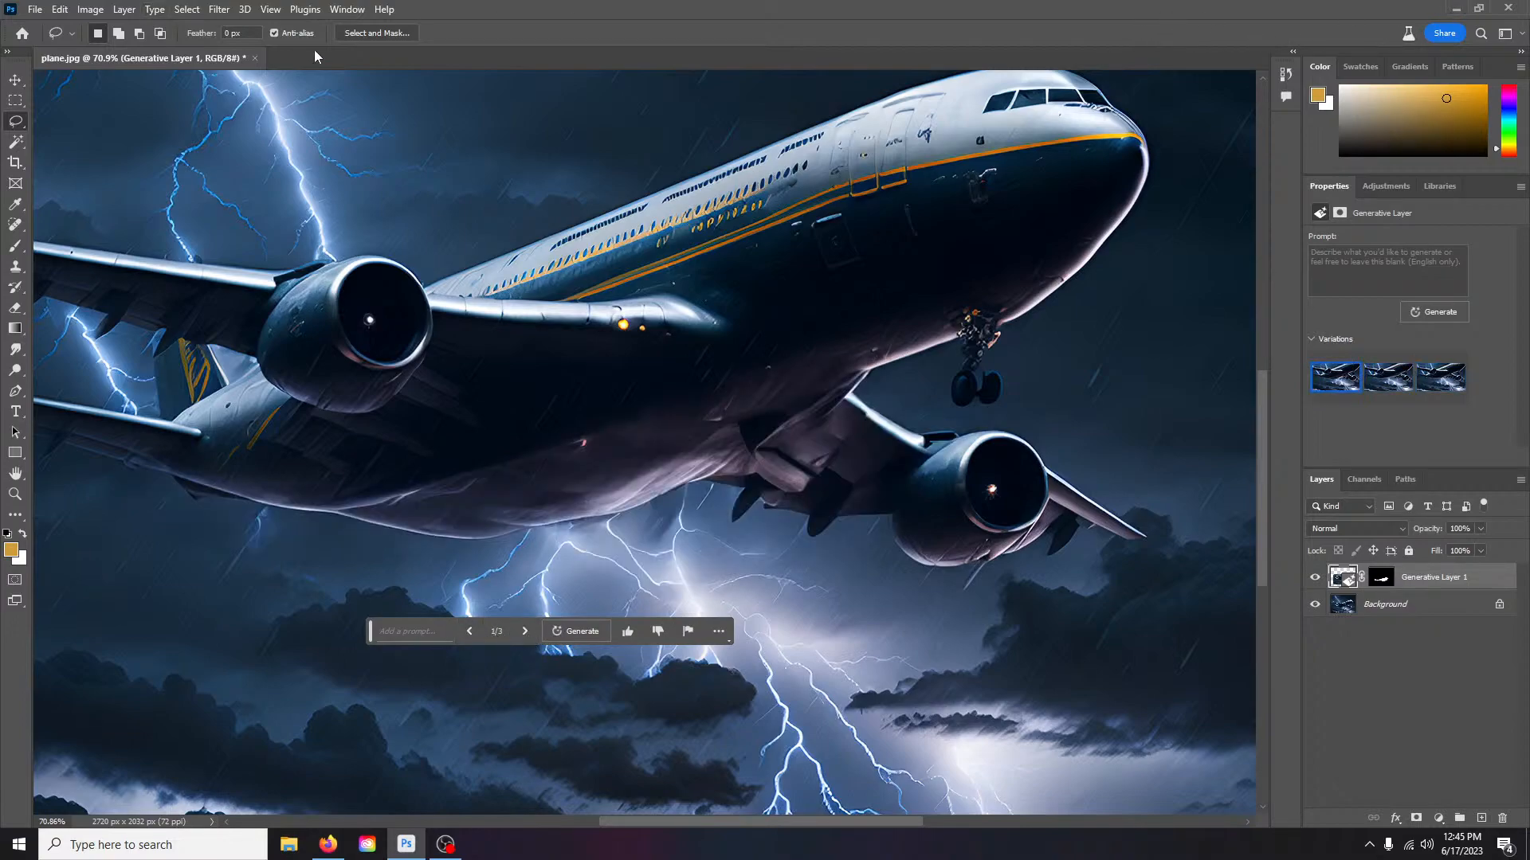
- Close plane.jpg without saving, minimize Photoshop, and return to Firefox
click(255, 58)
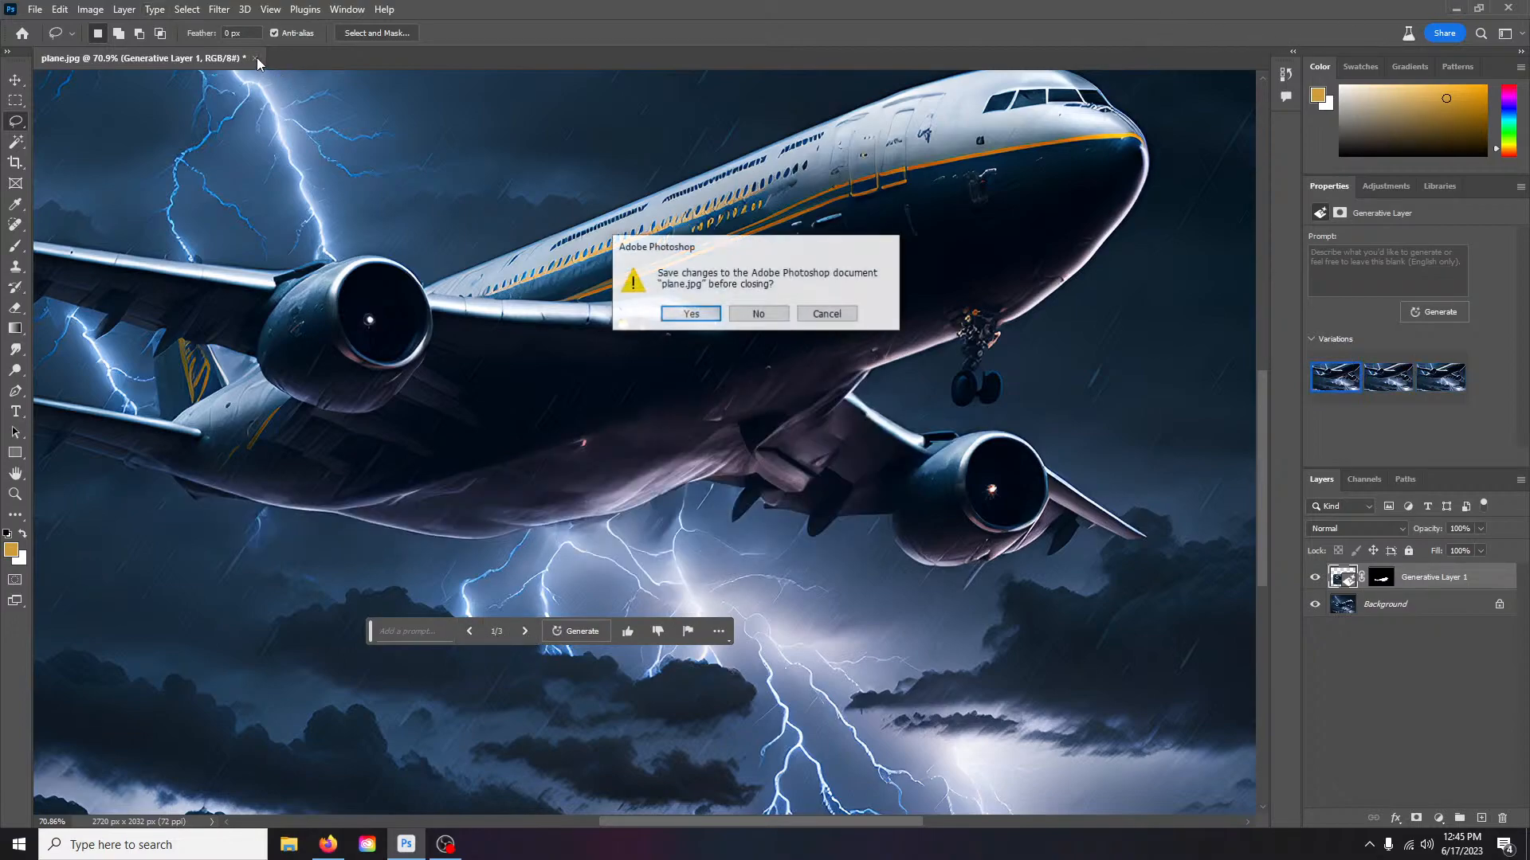
click(692, 313)
click(700, 450)
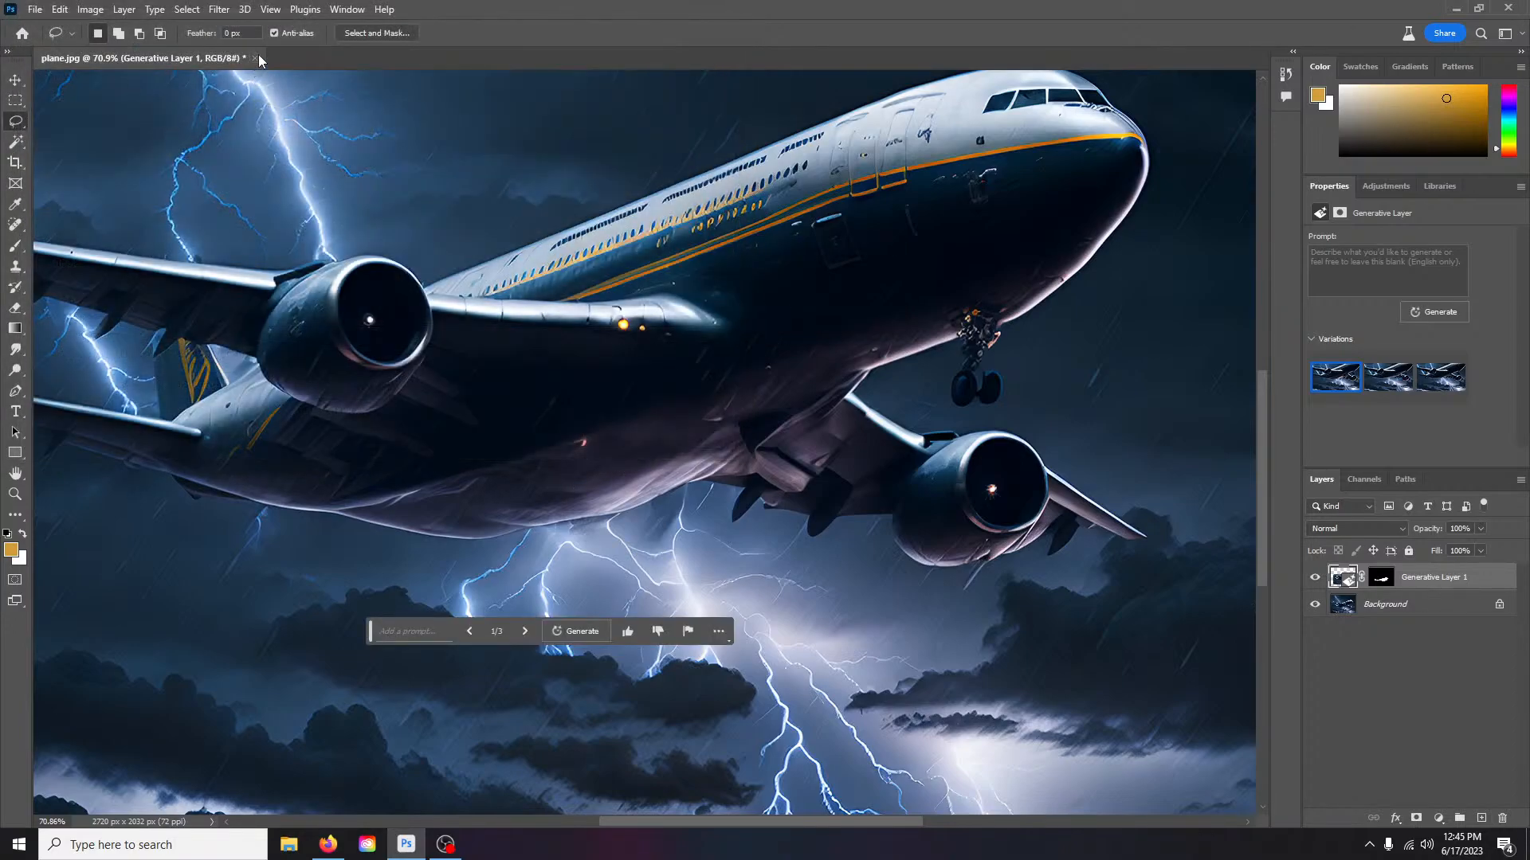
click(257, 58)
click(784, 318)
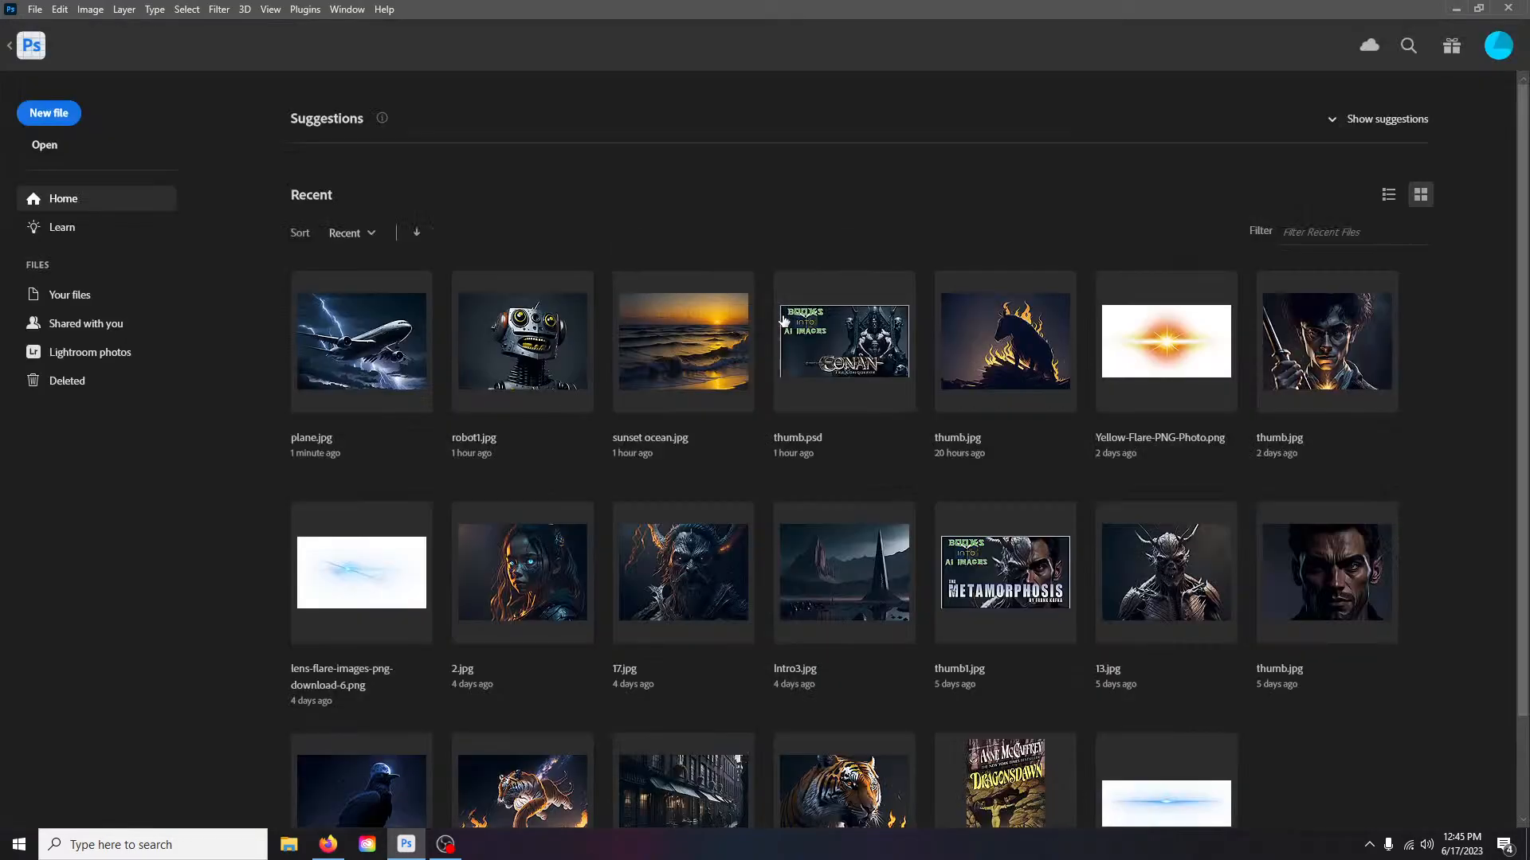
click(1456, 8)
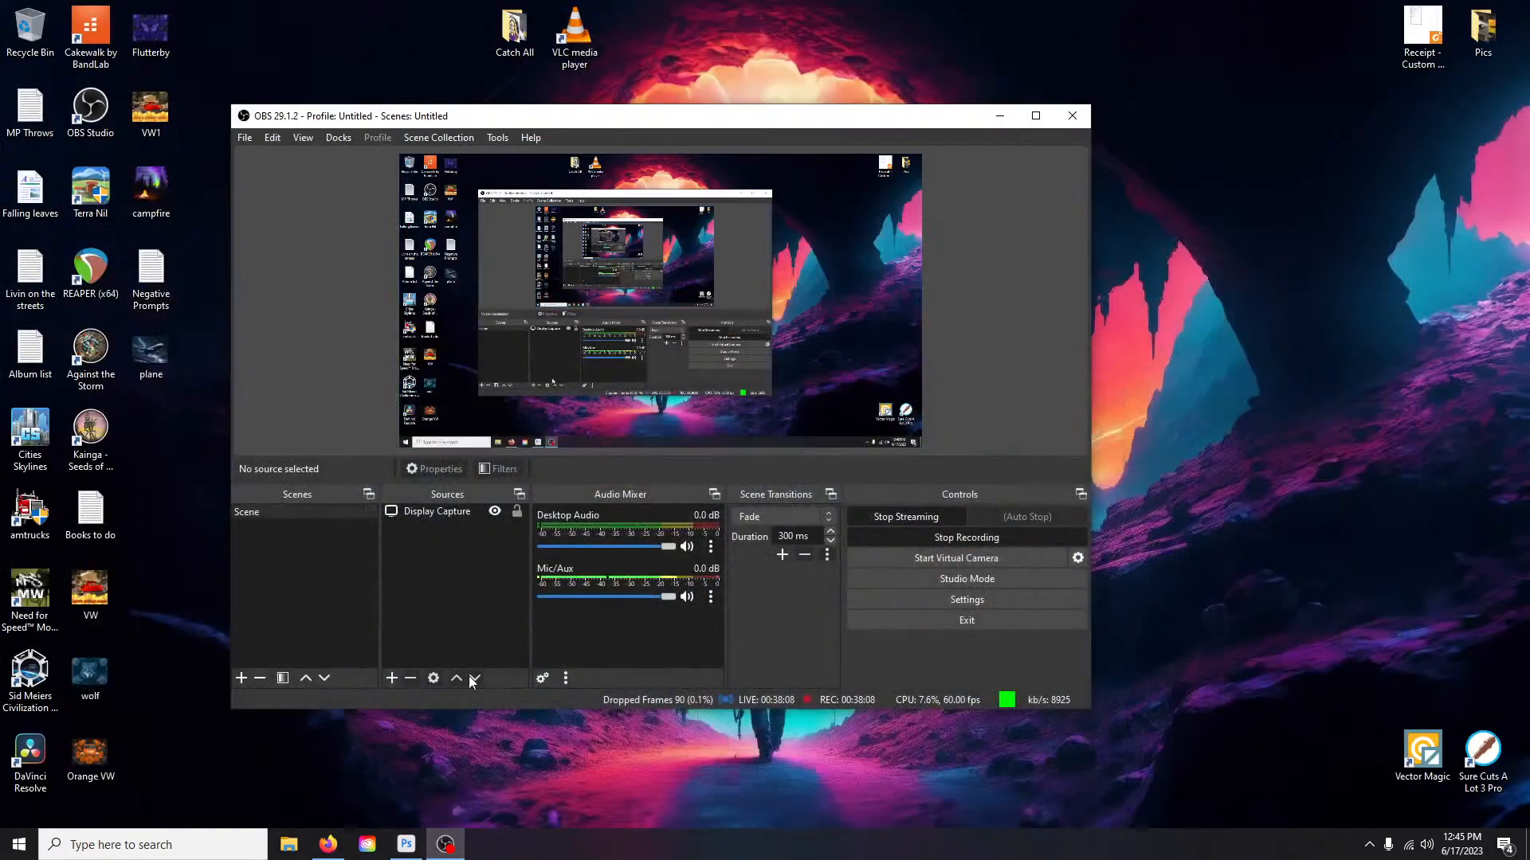
click(327, 844)
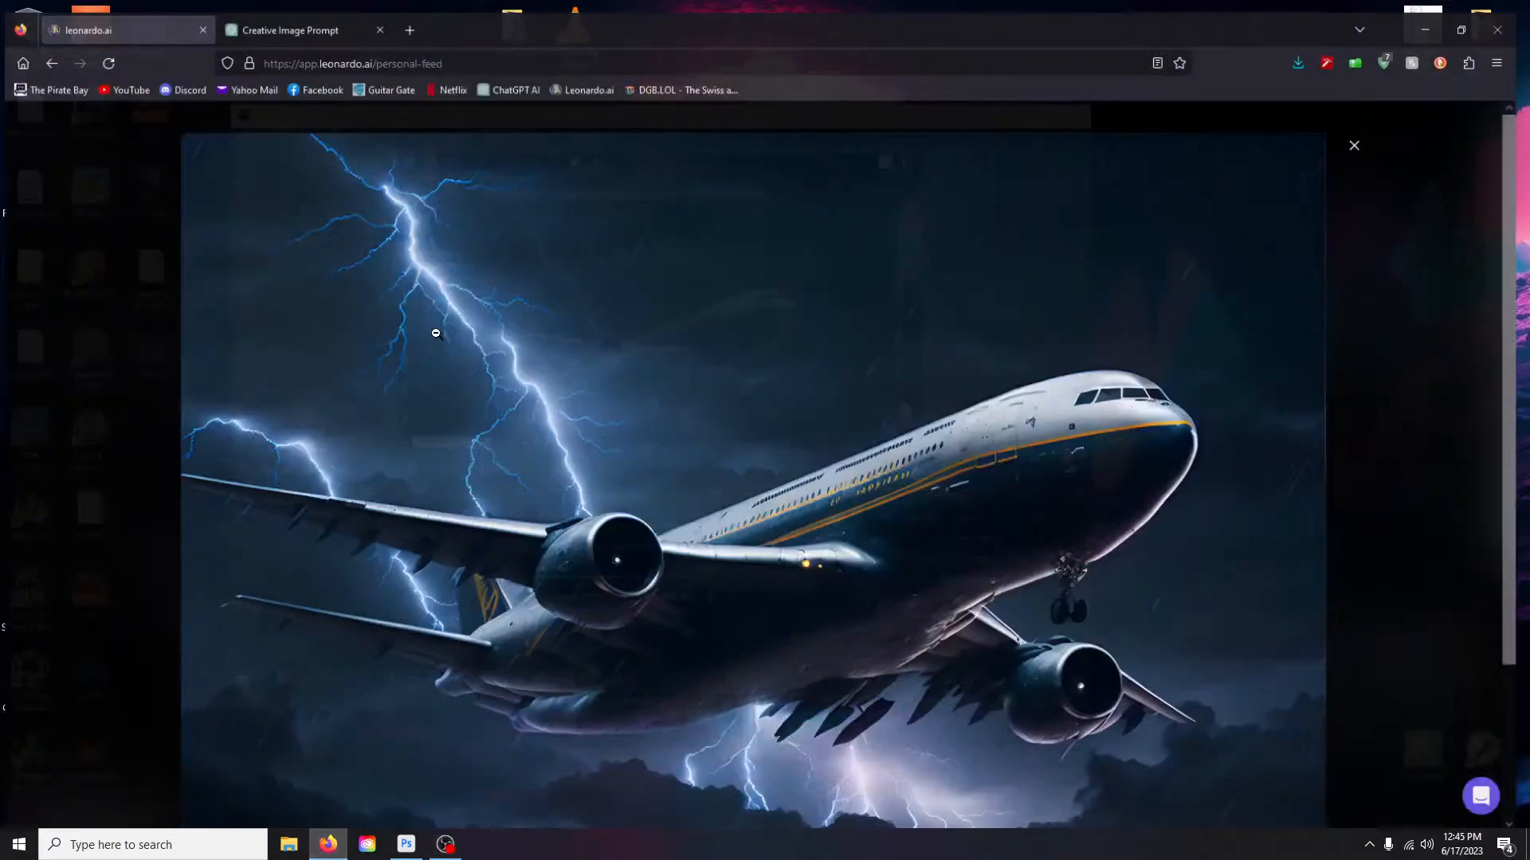
- Close the airliner image view and delete the airliner generation in AI Image Generation
click(833, 332)
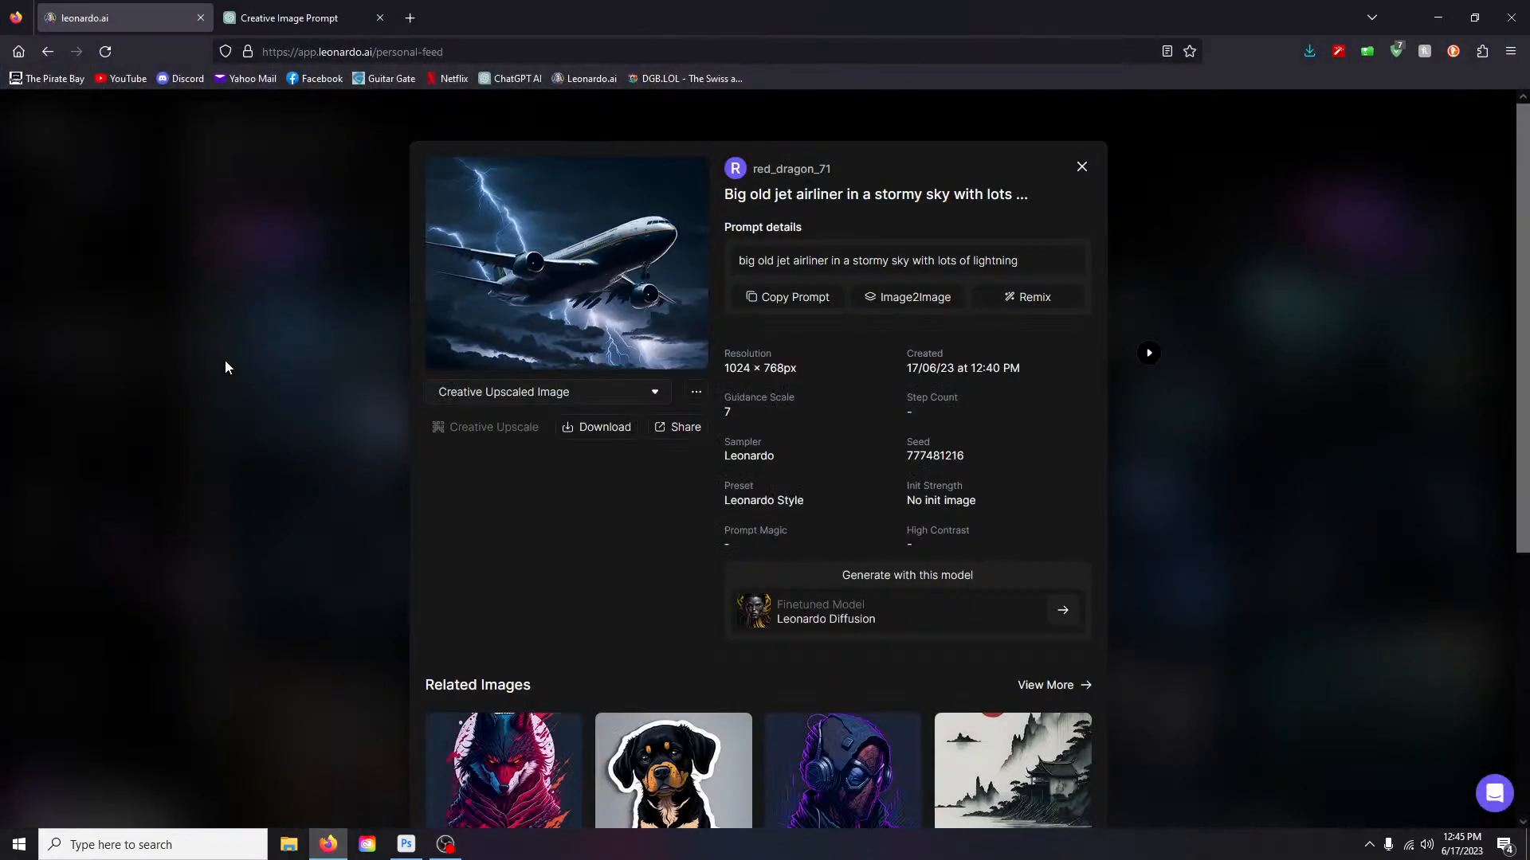
click(1081, 166)
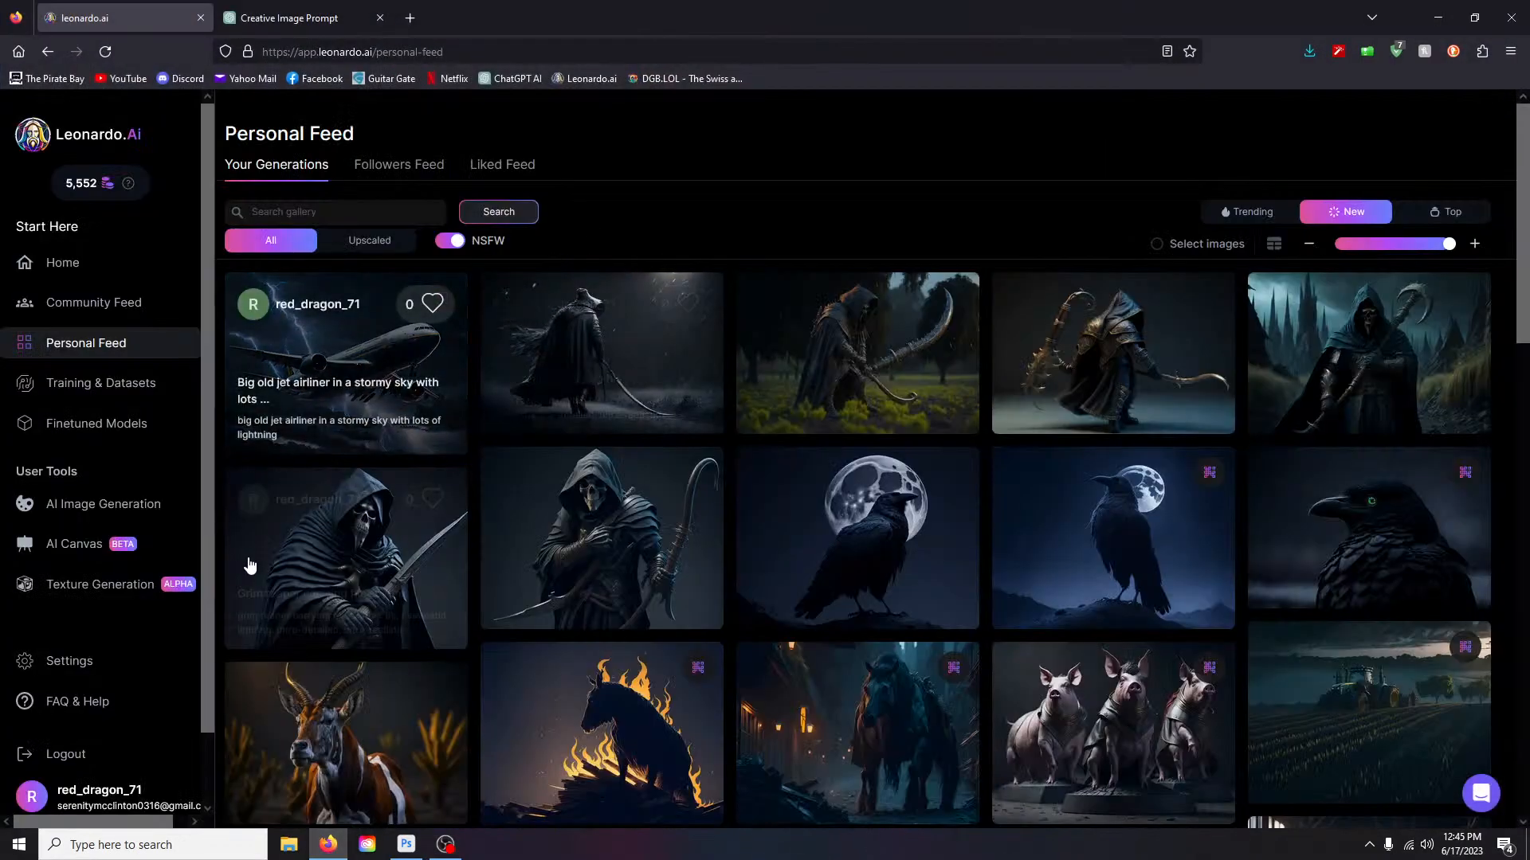
click(118, 518)
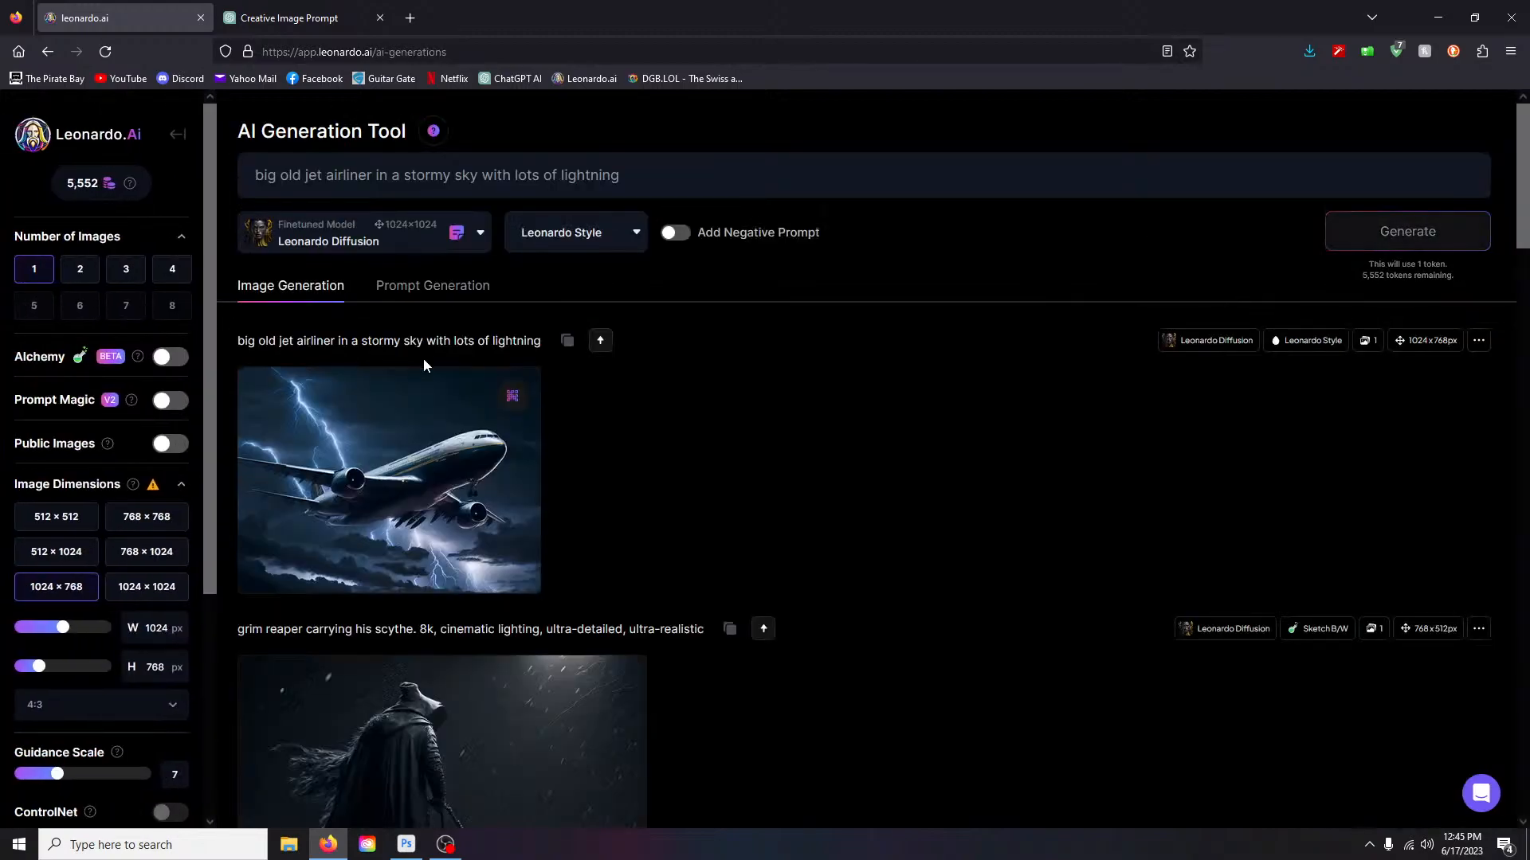
click(493, 565)
click(865, 579)
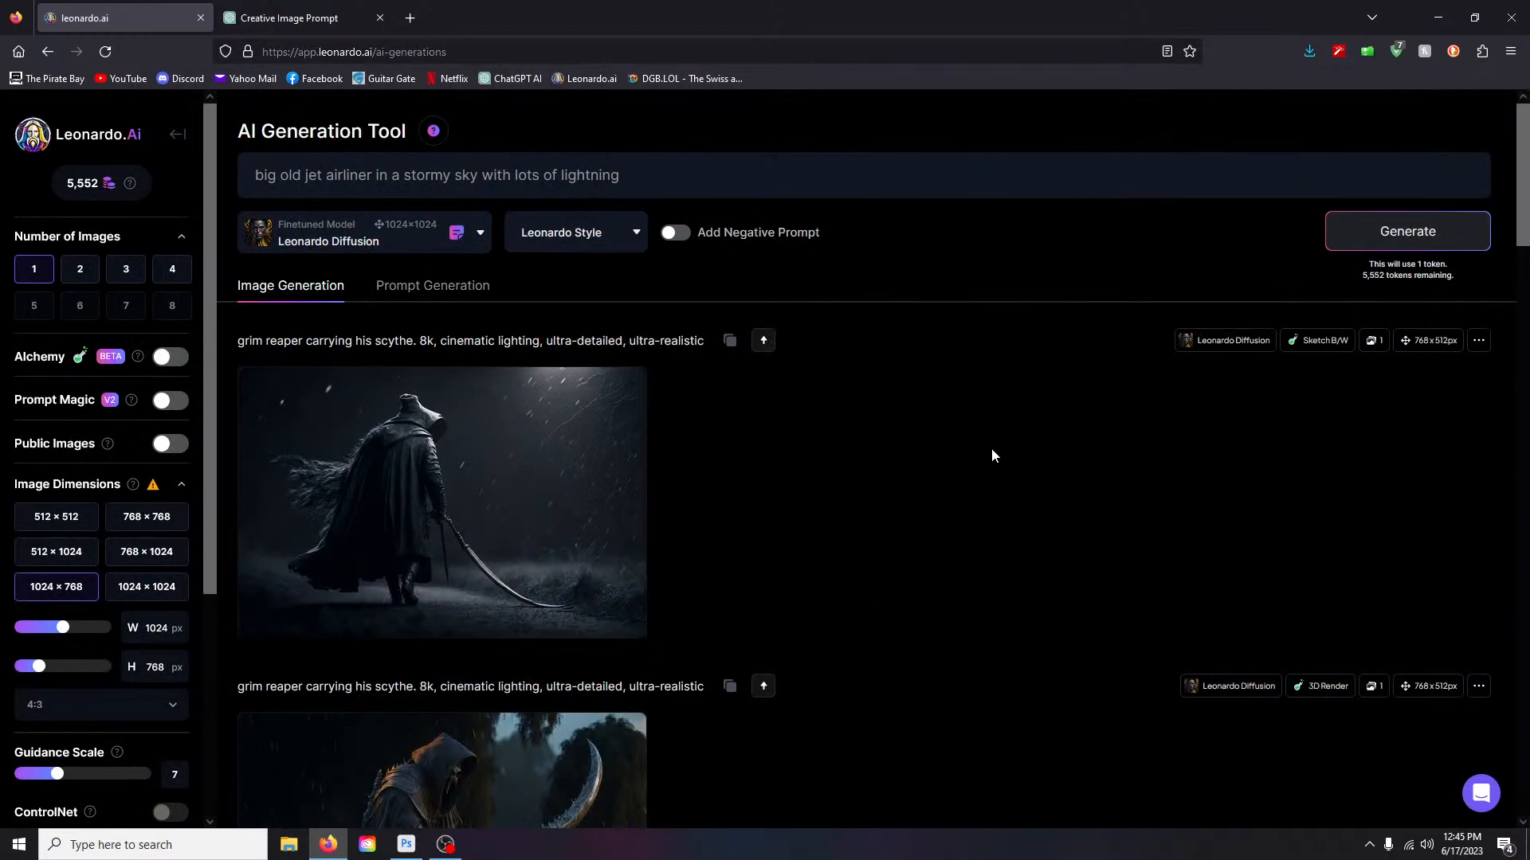
- Replace the prompt with 'a metal scythe blade with a wooden handle on a metallic silver table'
scroll(932, 432, down, 1)
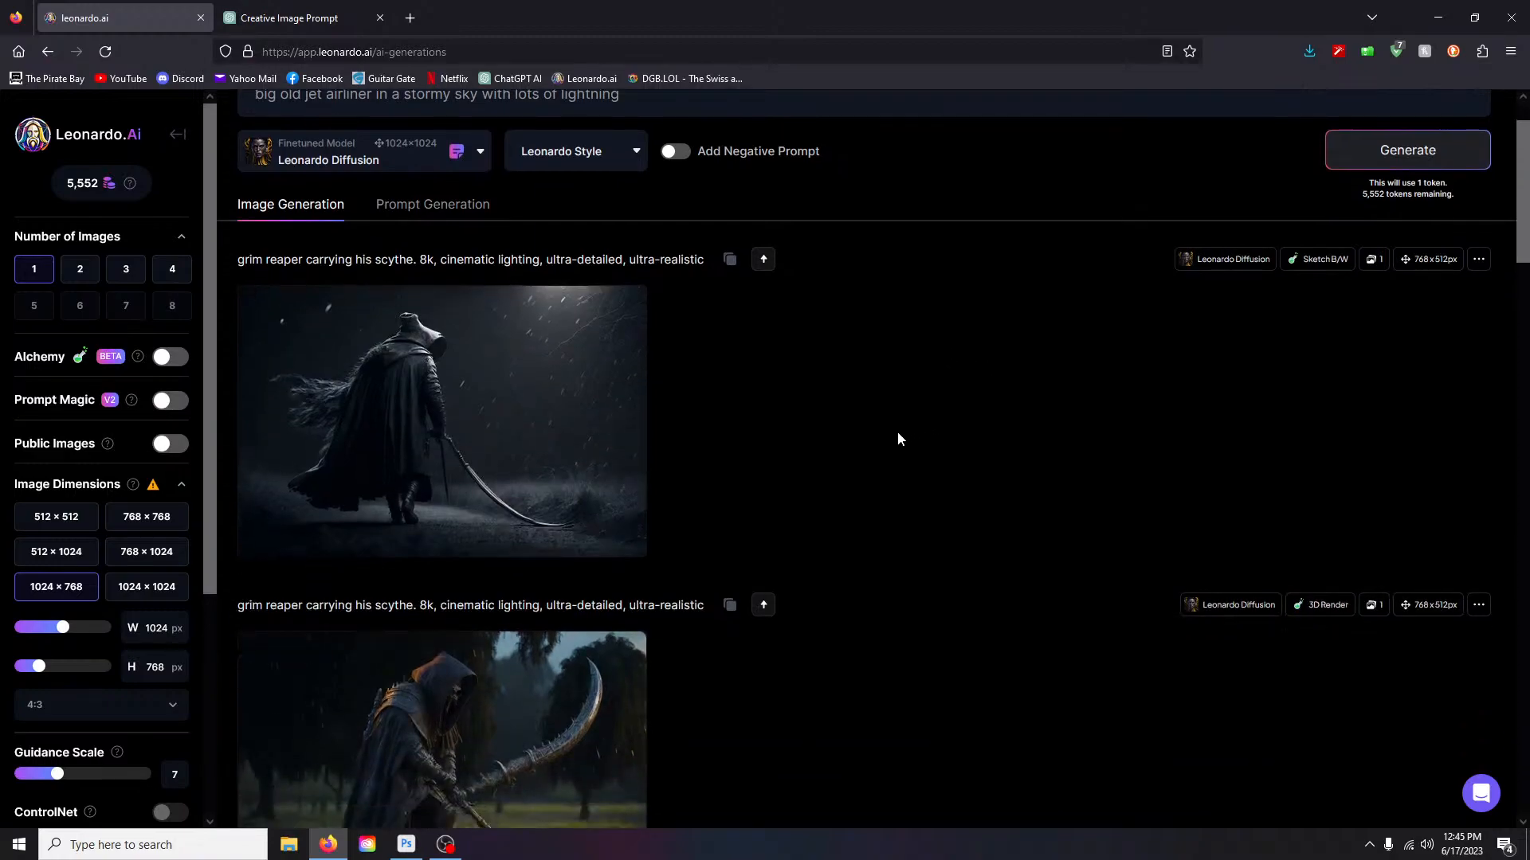
scroll(926, 470, up, 1)
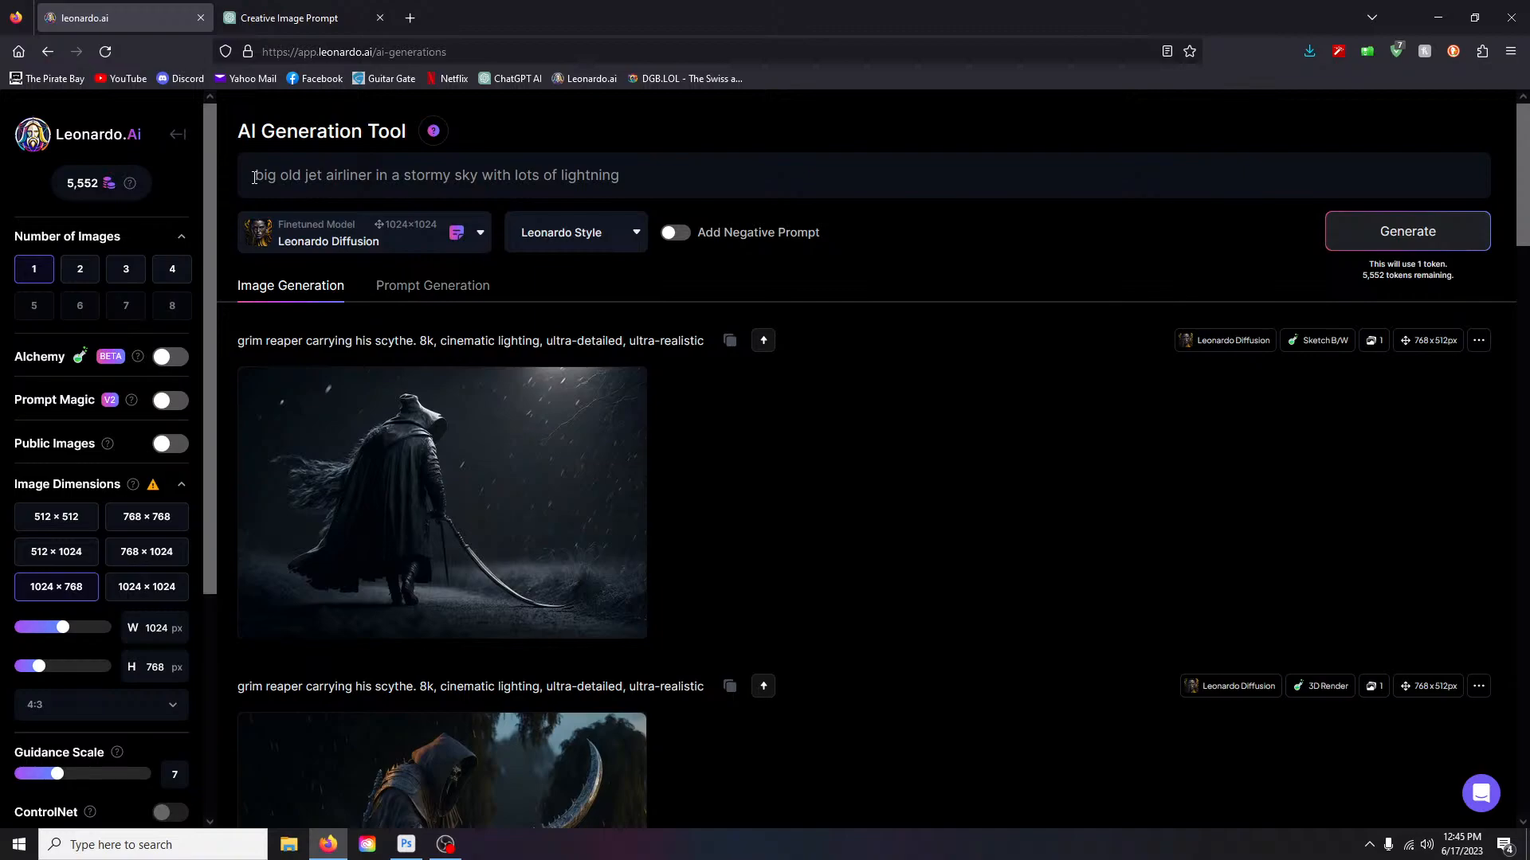
drag(254, 176, 655, 209)
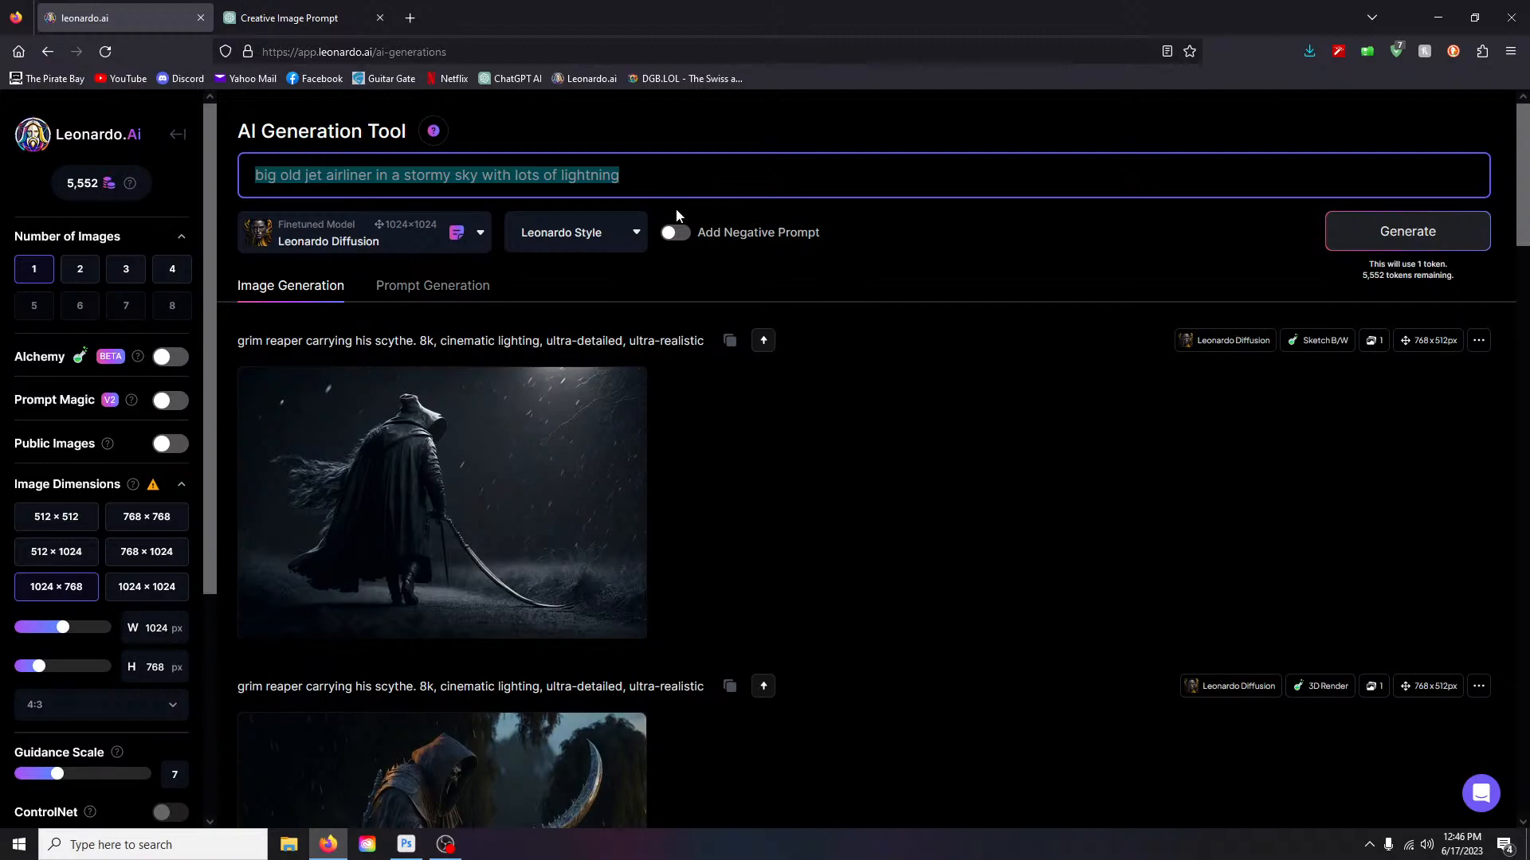
text(a metal sct)
key(BackSpace)
text(ythe blade with a)
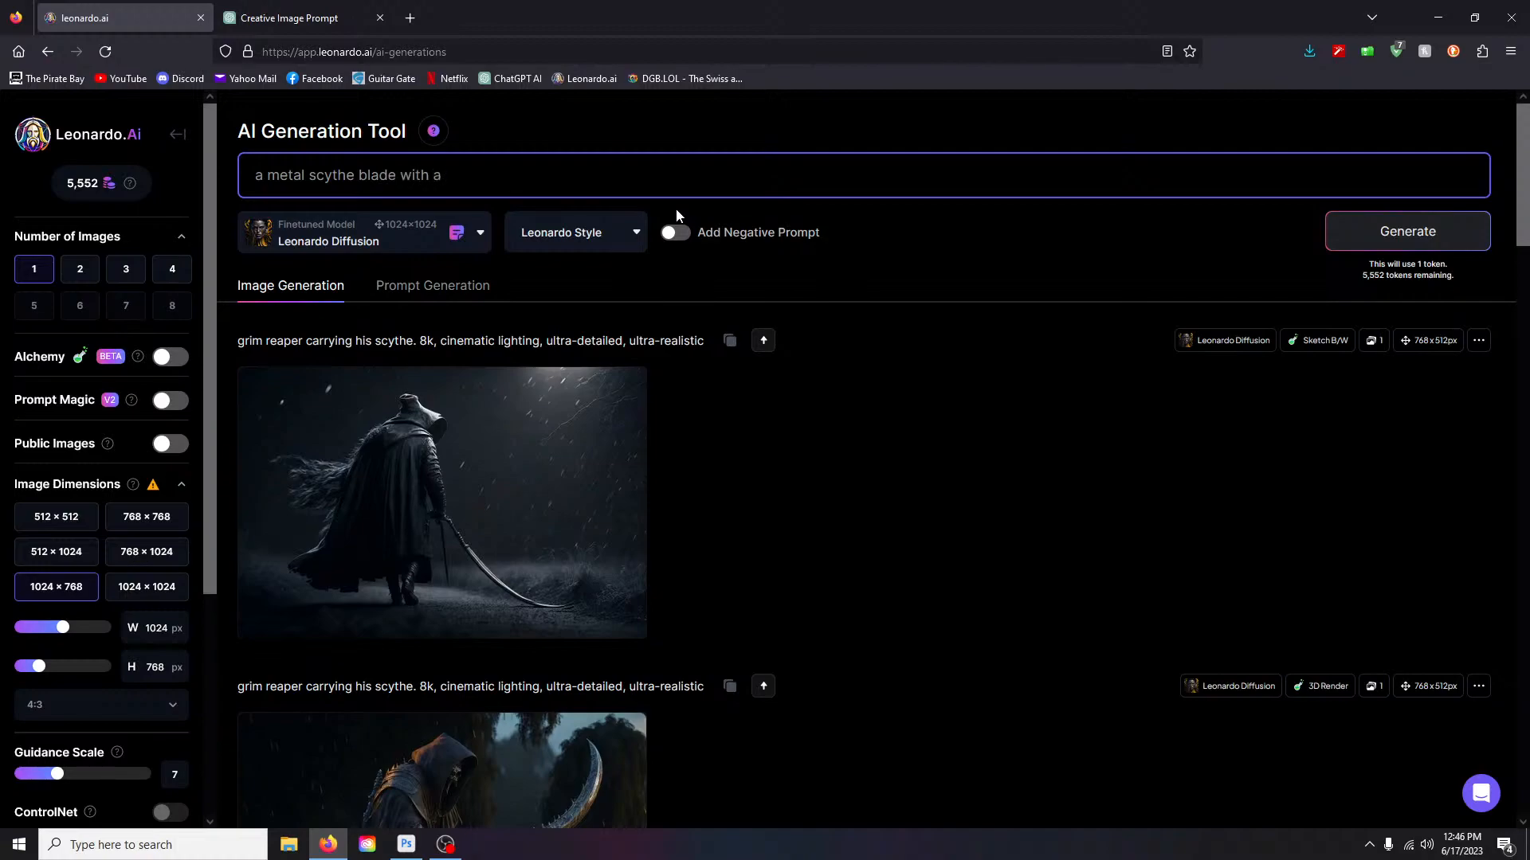
text( wooden handle on a metallic siver table)
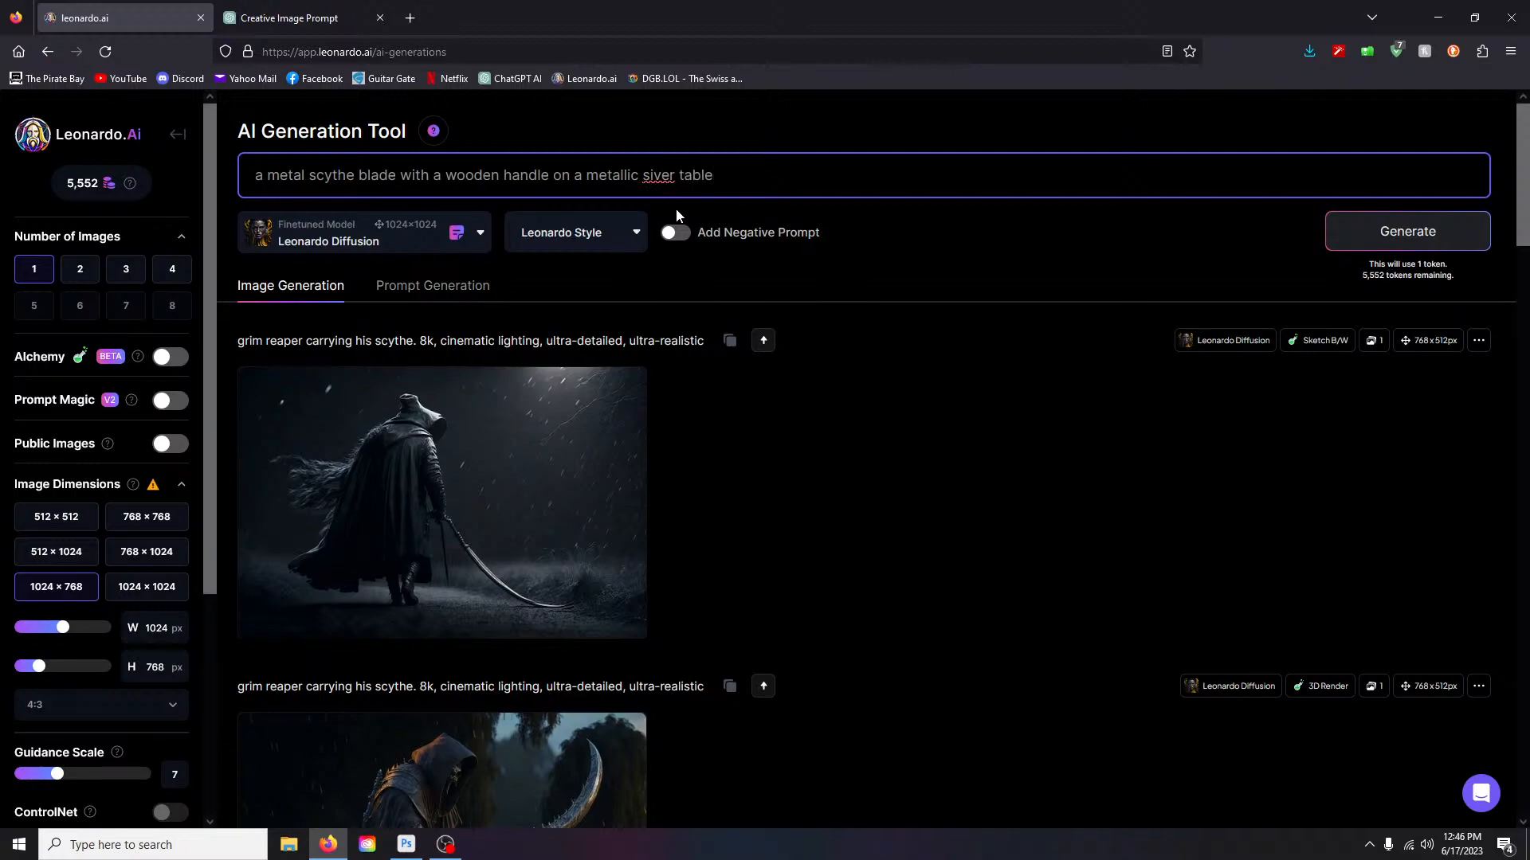
click(656, 177)
text(v)
click(756, 172)
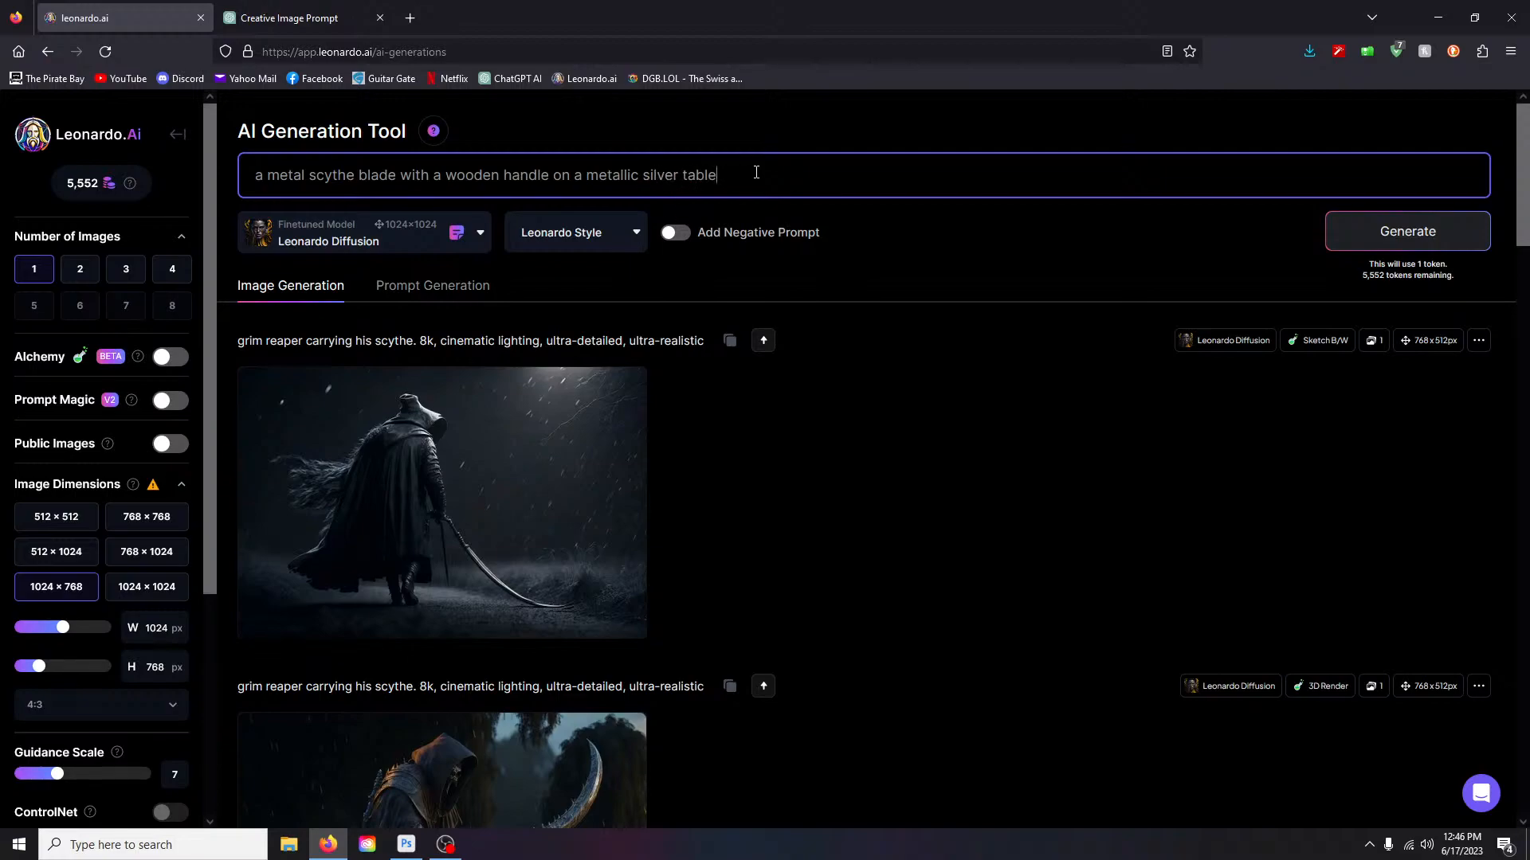
- Browse the Community models in the custom model browser, then close it
click(362, 239)
click(297, 654)
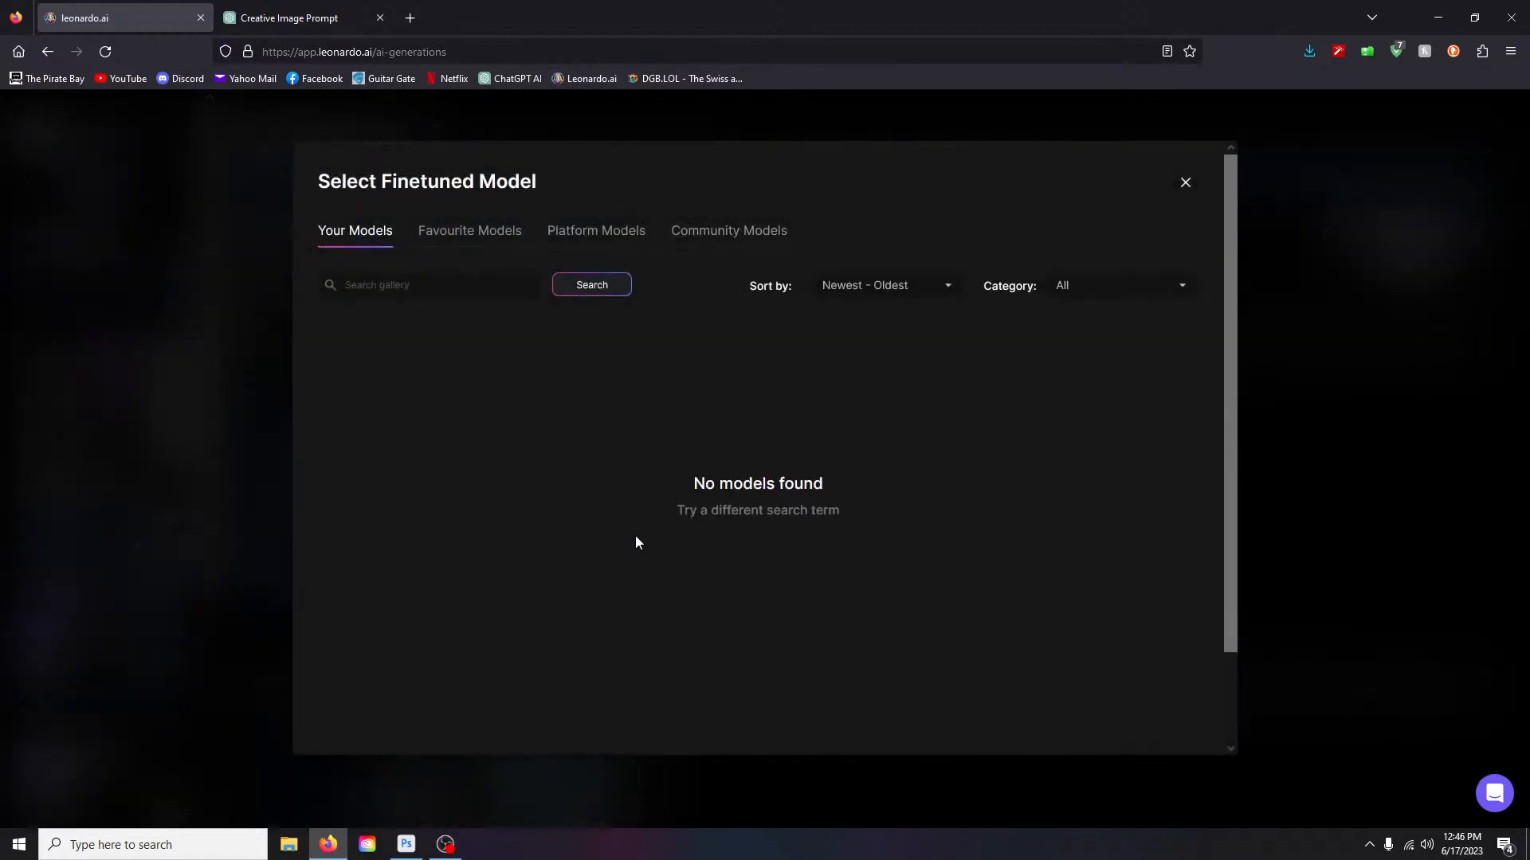
click(726, 232)
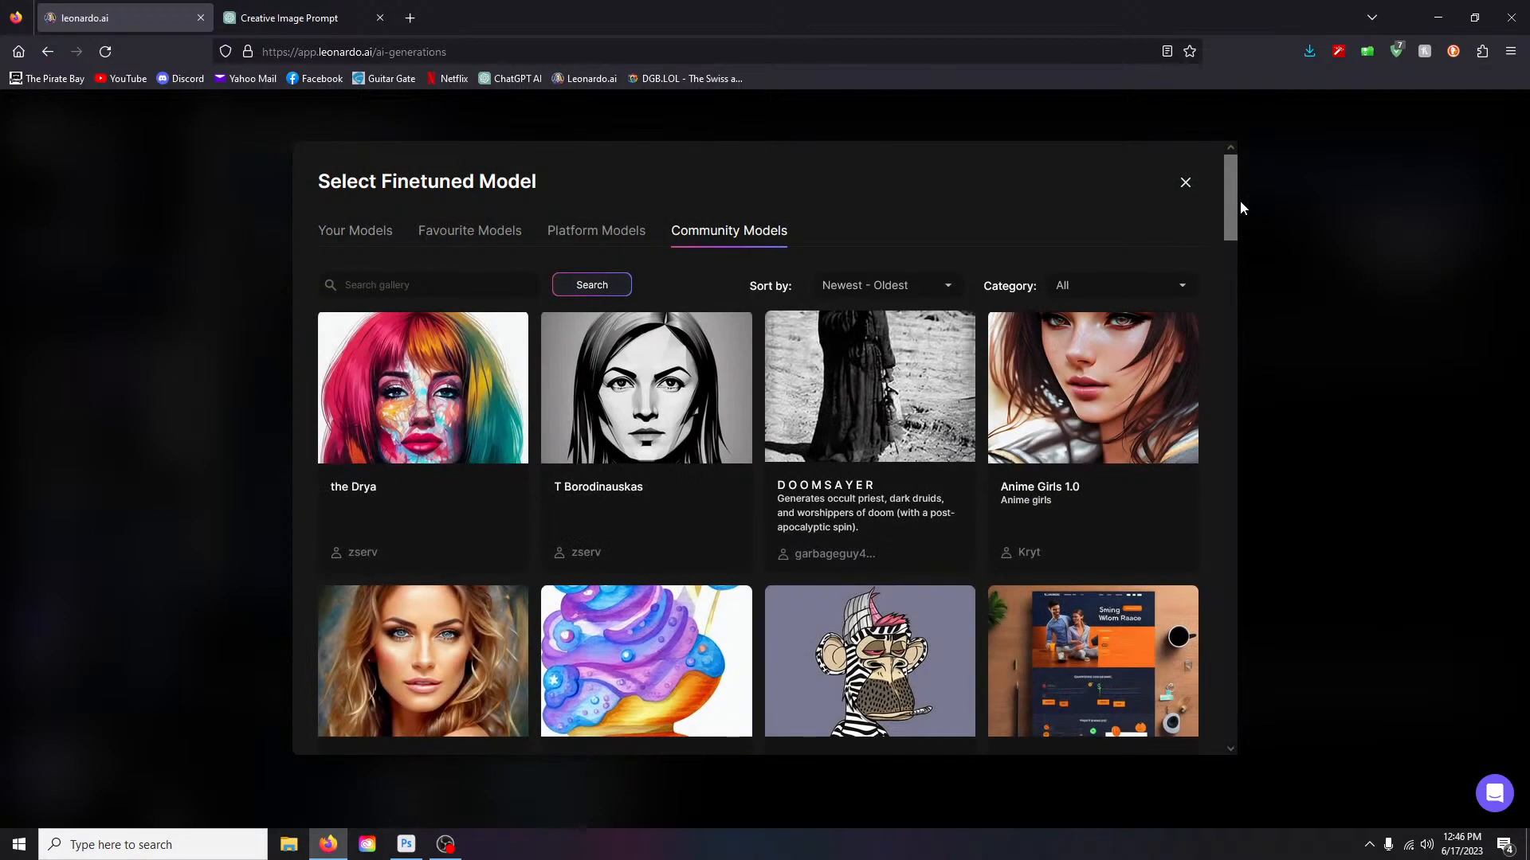
click(1241, 214)
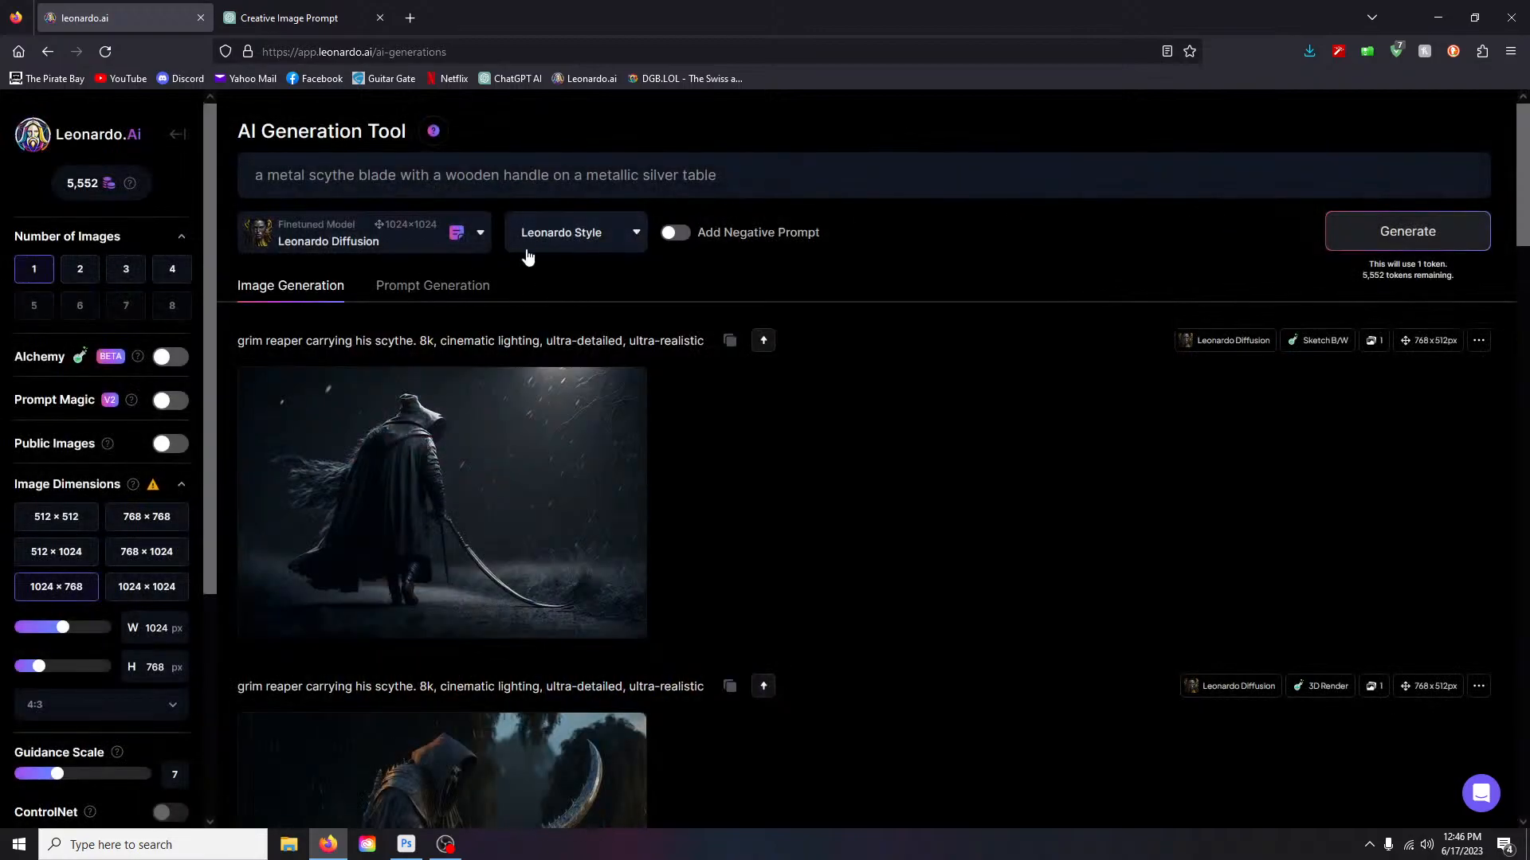
- Reopen the model browser, go to Platform Models, and open the Battle Axes card
click(480, 232)
click(296, 654)
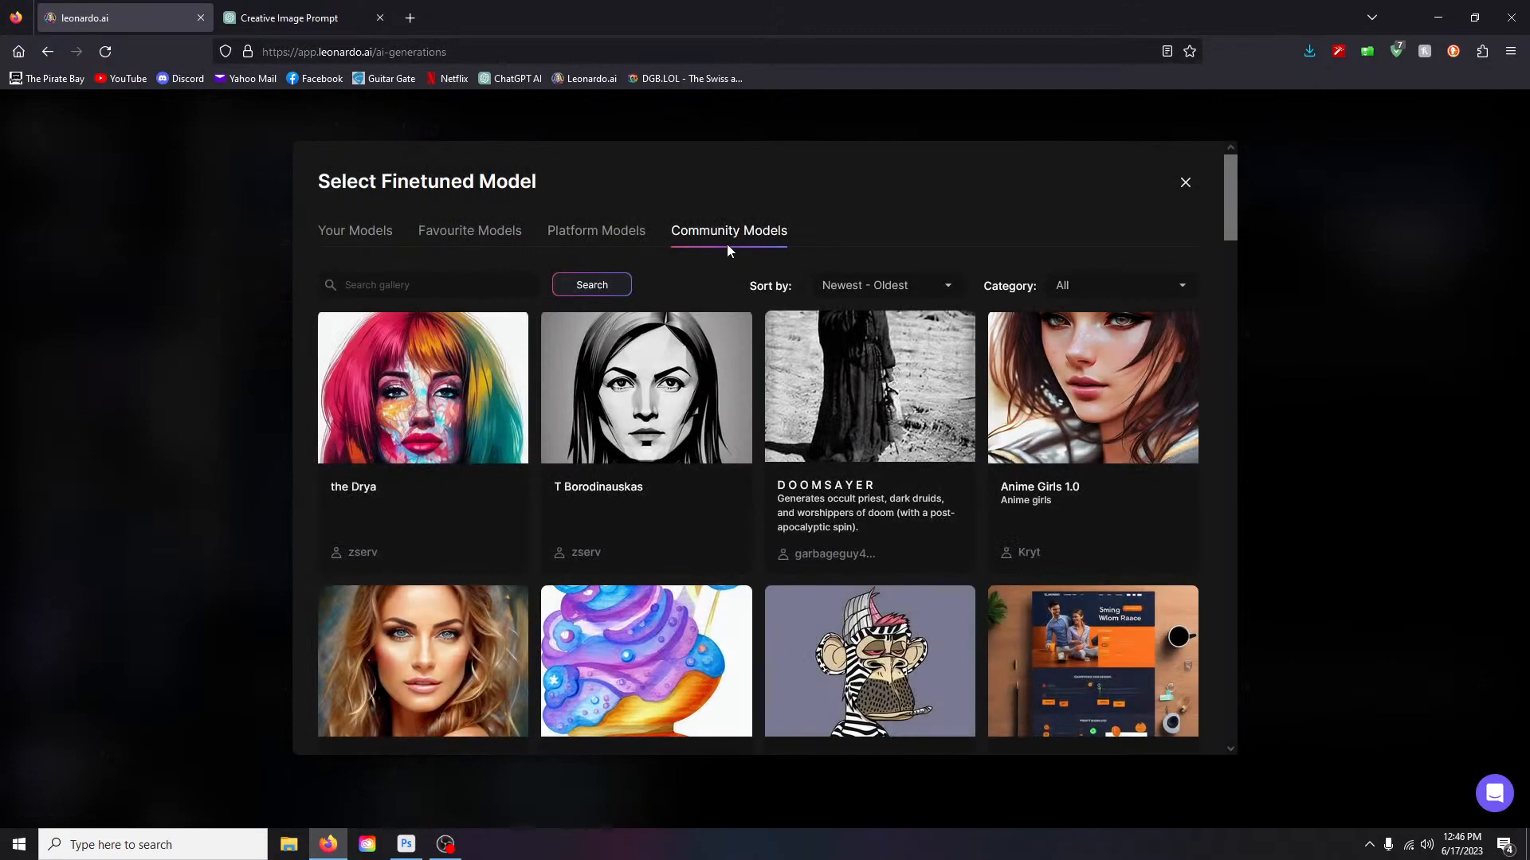
drag(1234, 195, 1211, 600)
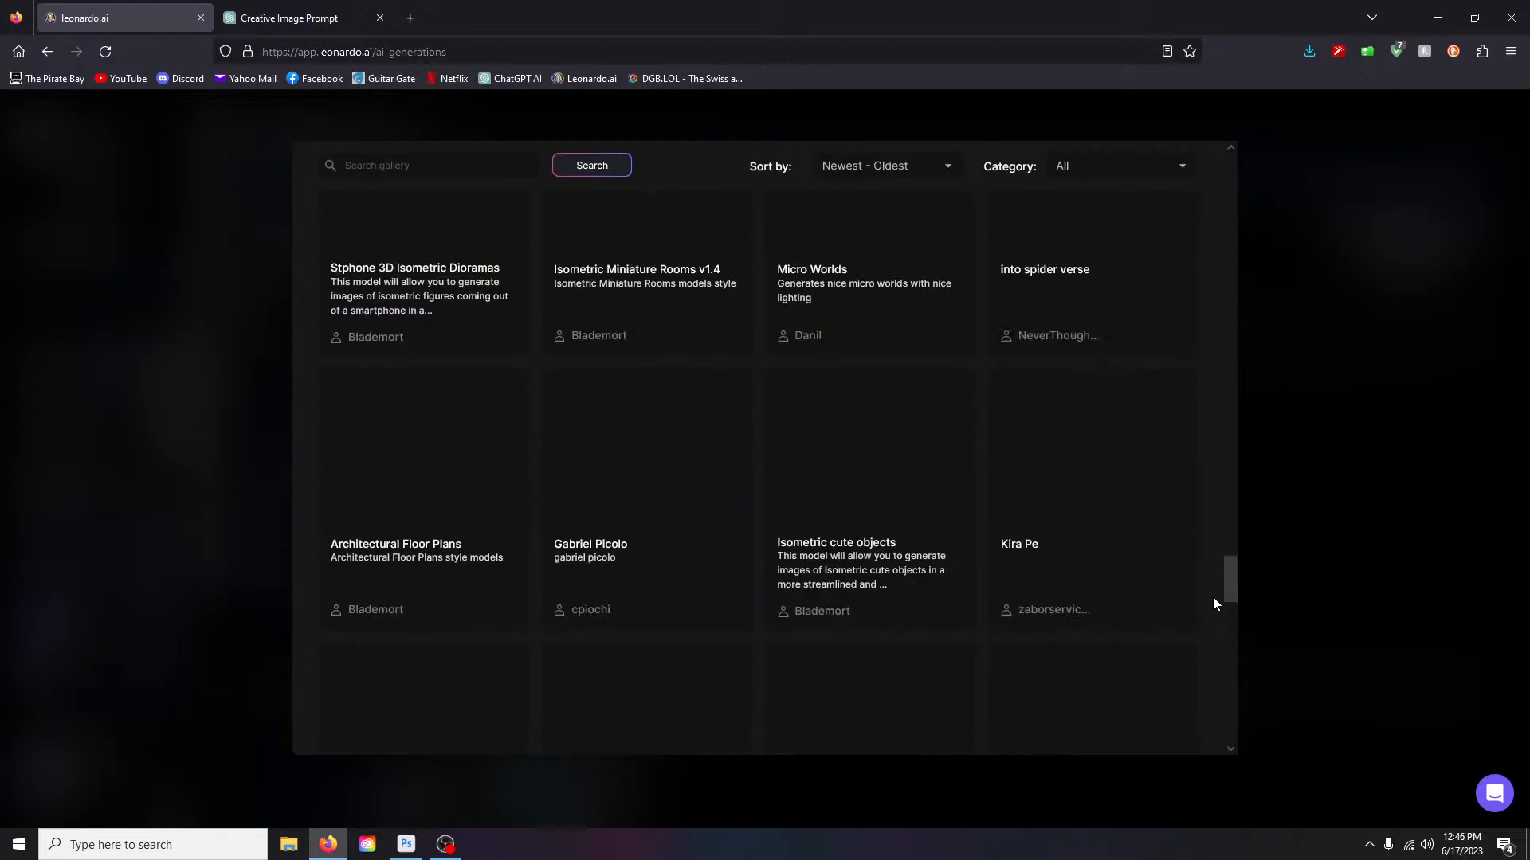
scroll(877, 494, up, 6)
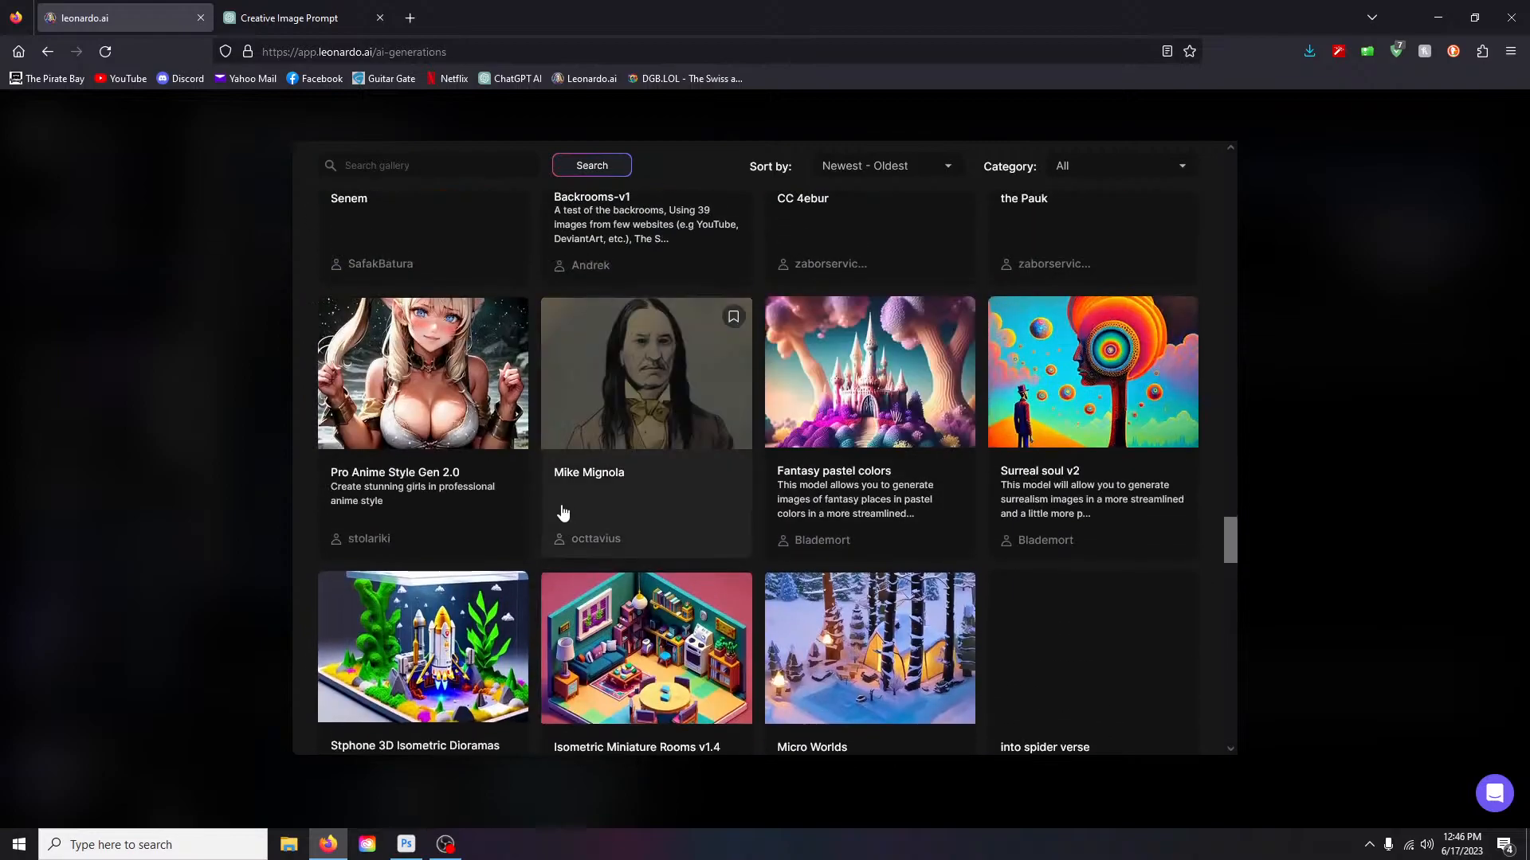
scroll(1094, 530, down, 13)
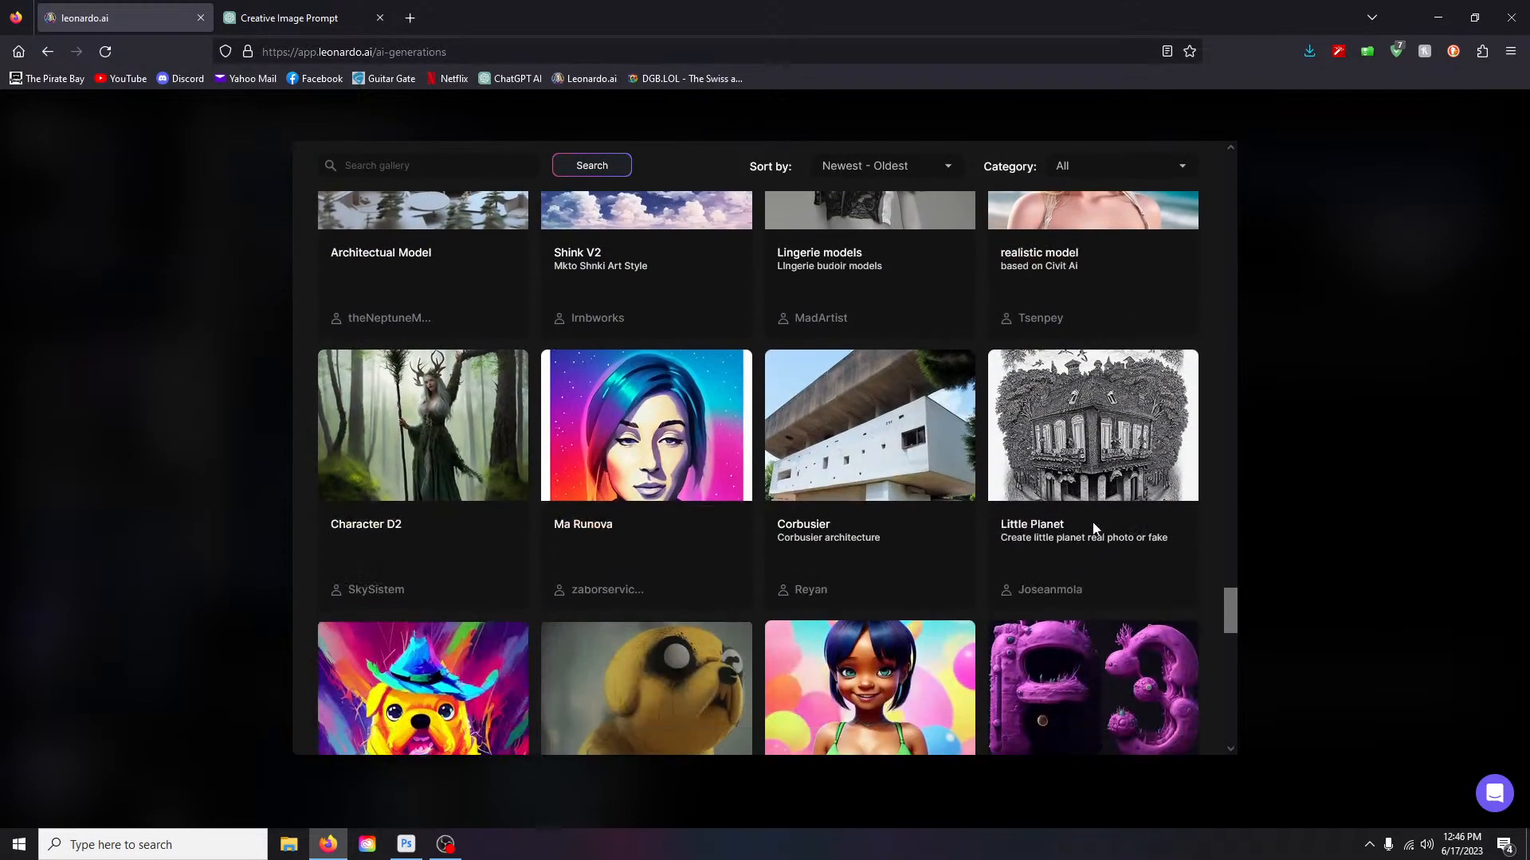
drag(1231, 471, 1236, 170)
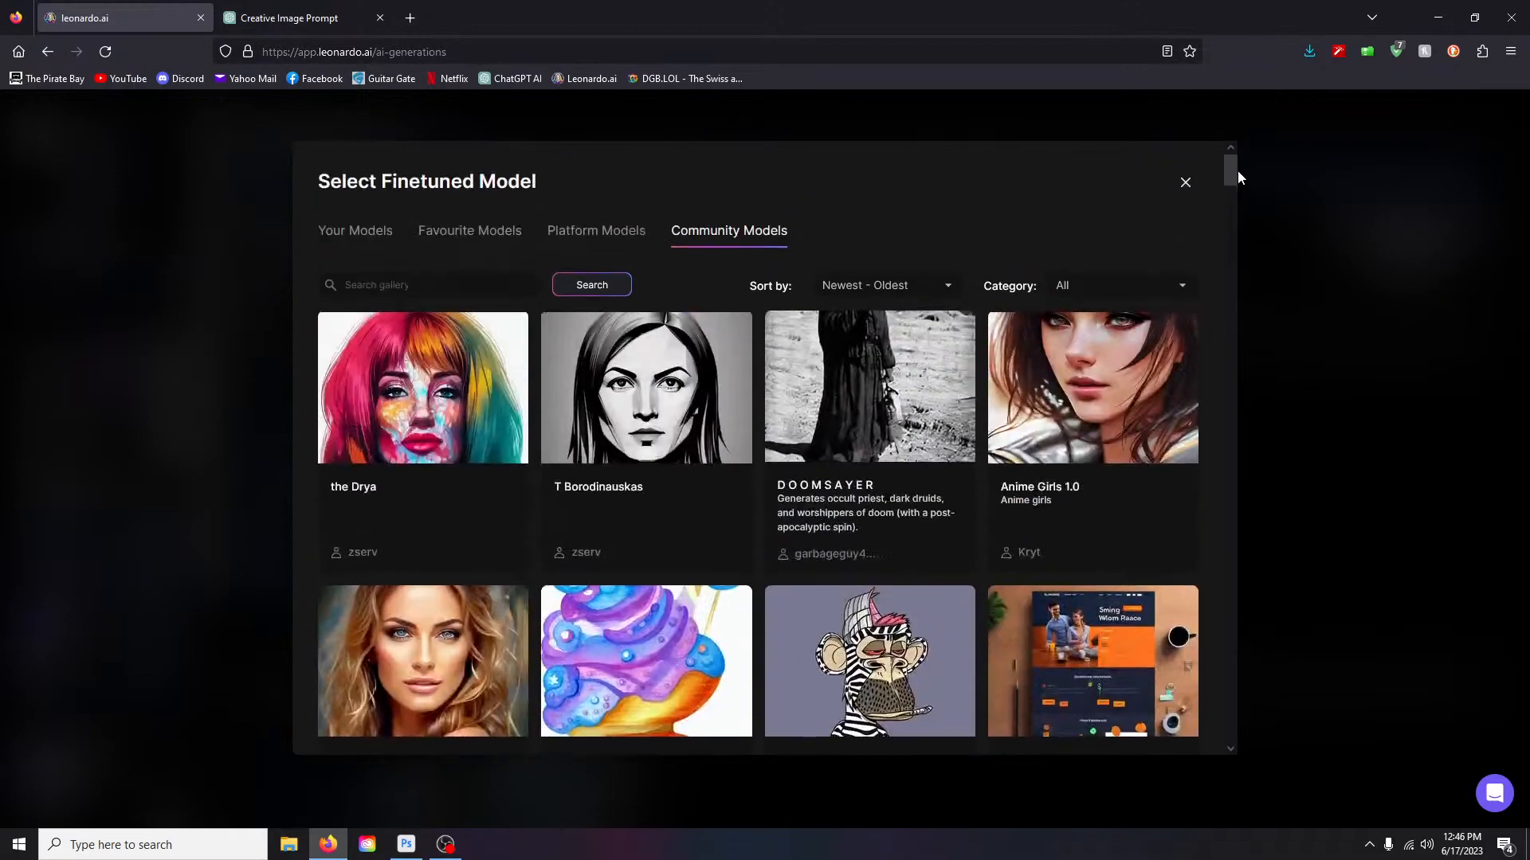
click(568, 229)
scroll(636, 487, down, 6)
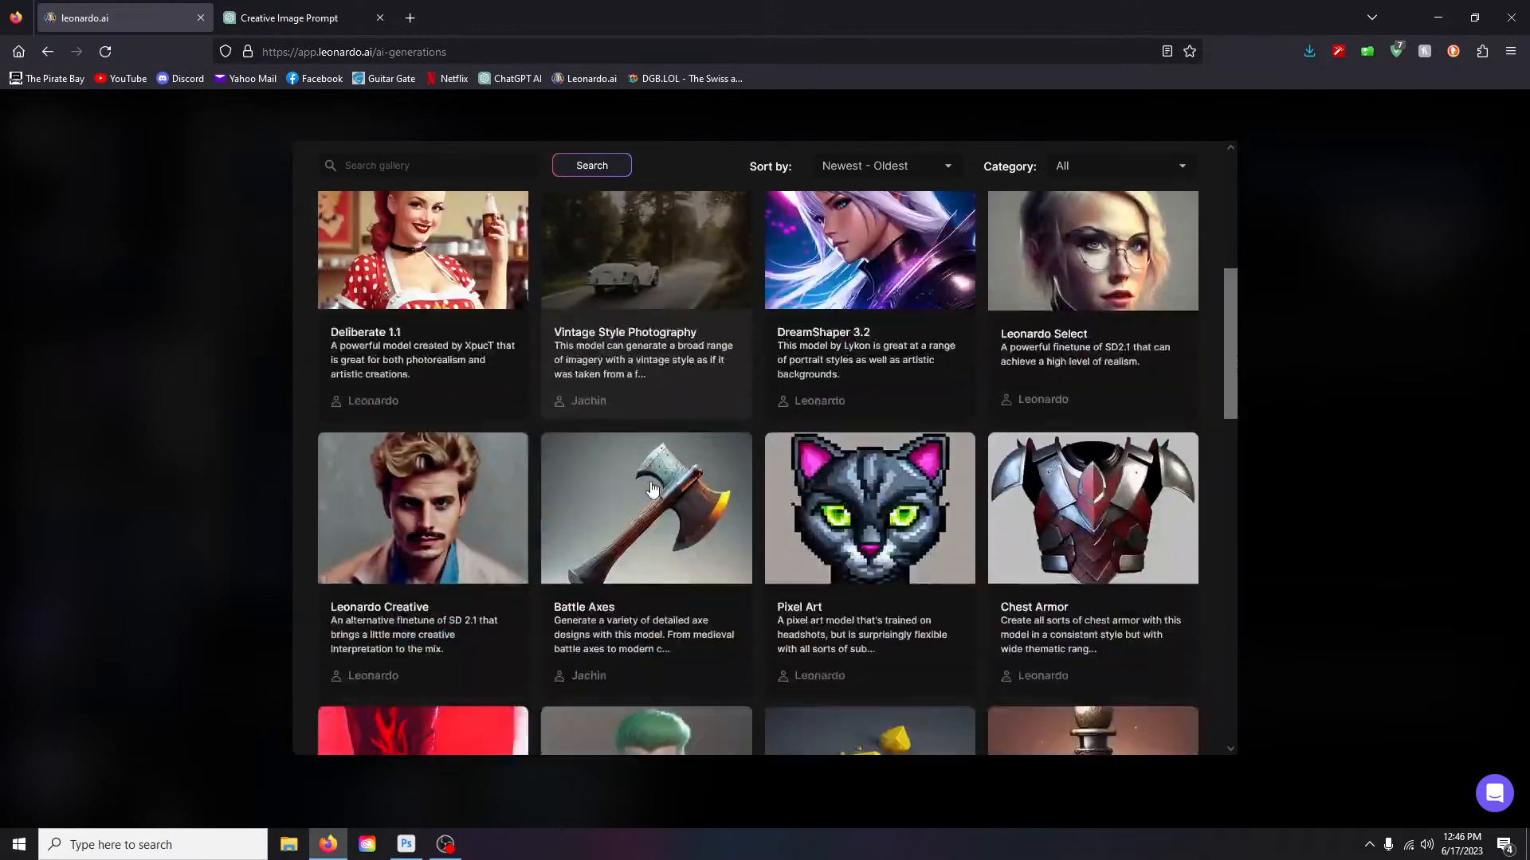
click(671, 467)
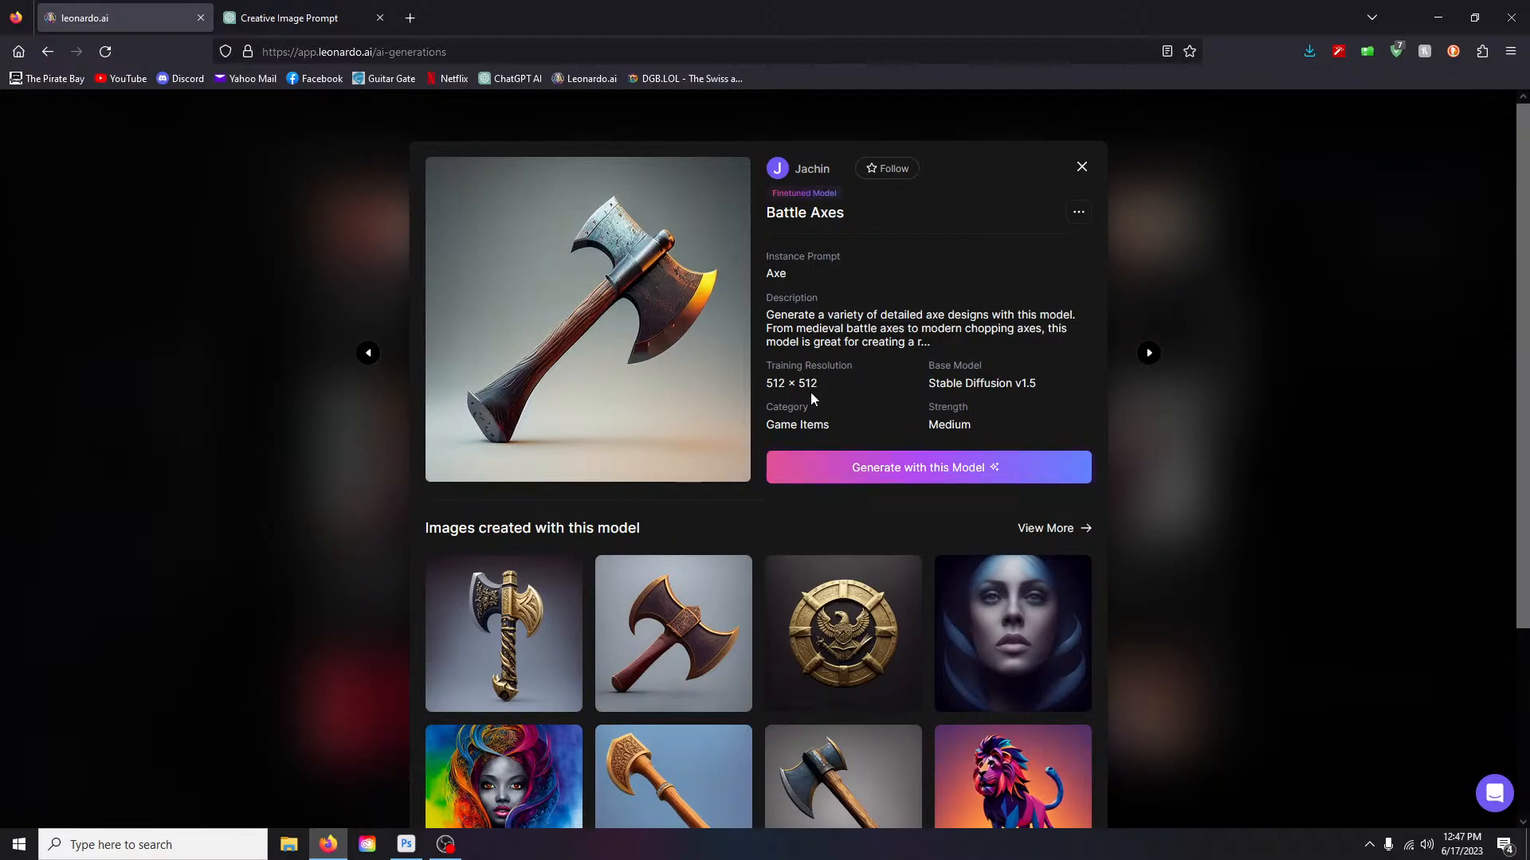
- Generate four Battle Axes images with the prompt changed to 'wooden axe handle'
click(917, 473)
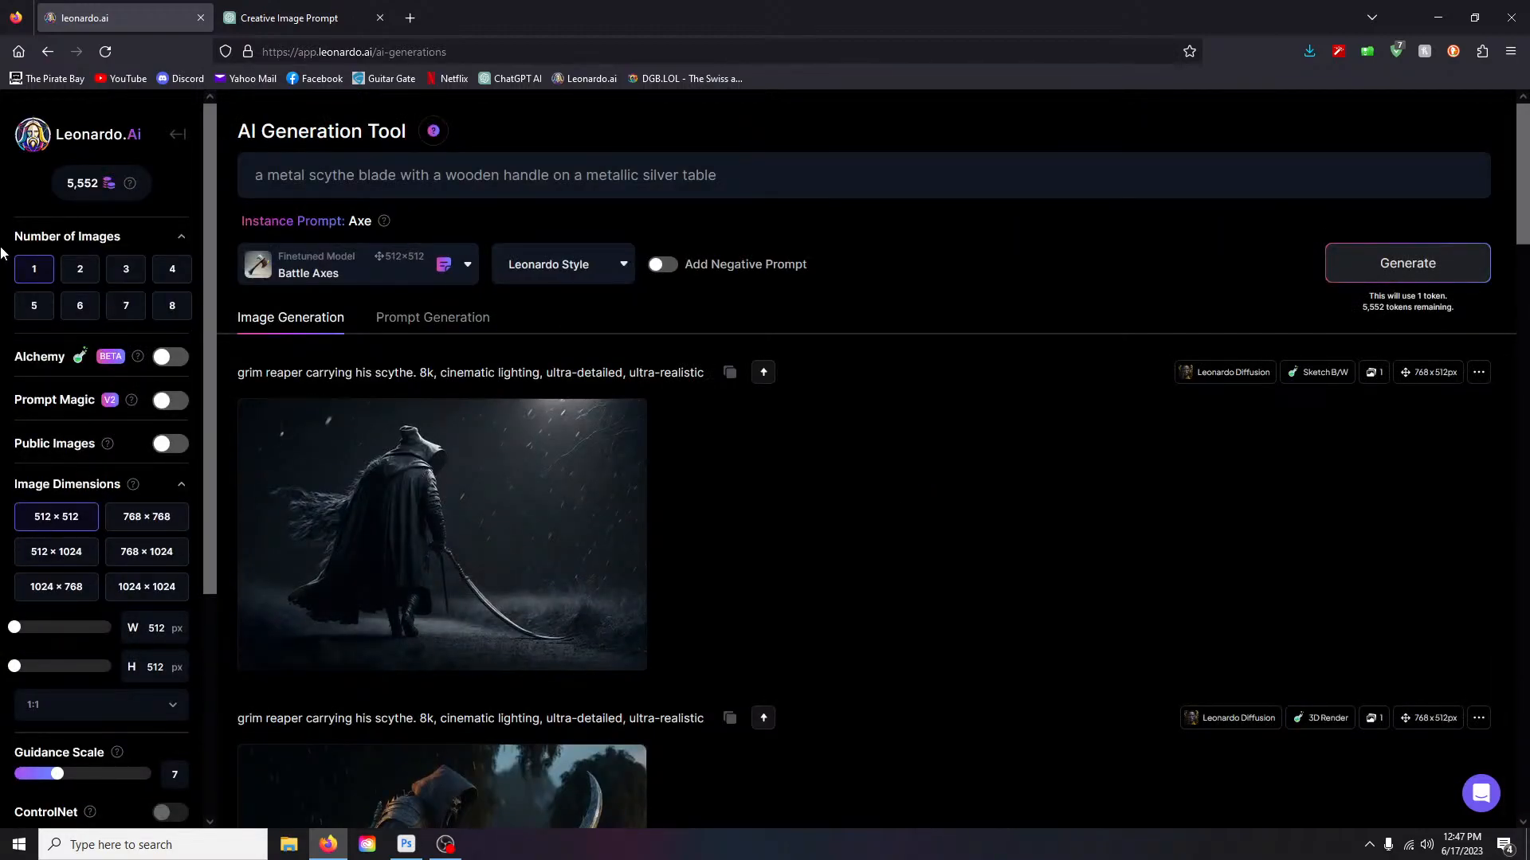
click(173, 271)
click(499, 182)
text(axe)
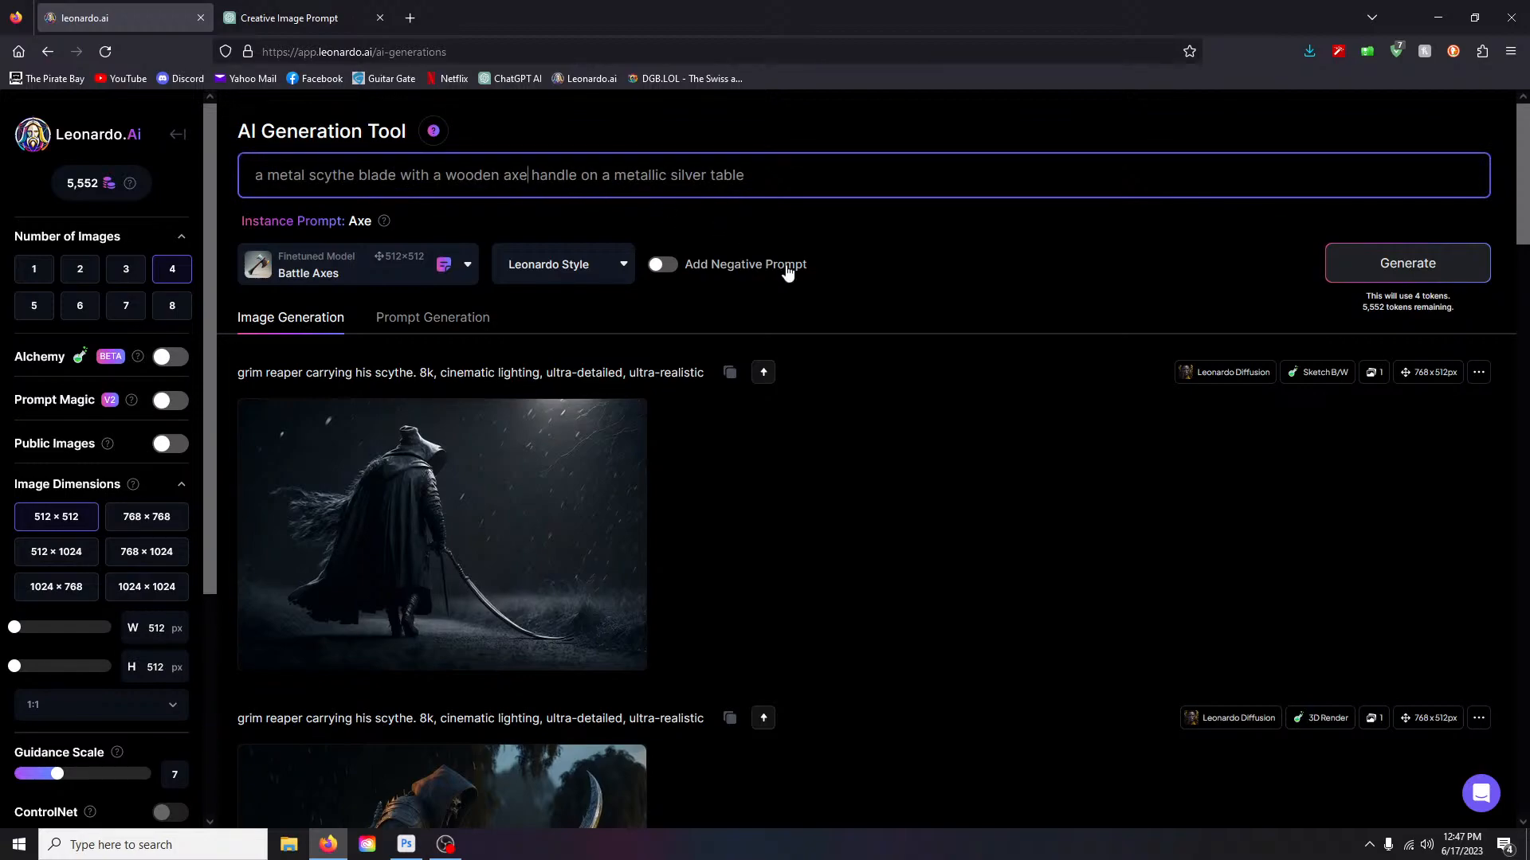
click(795, 180)
right_click(1375, 267)
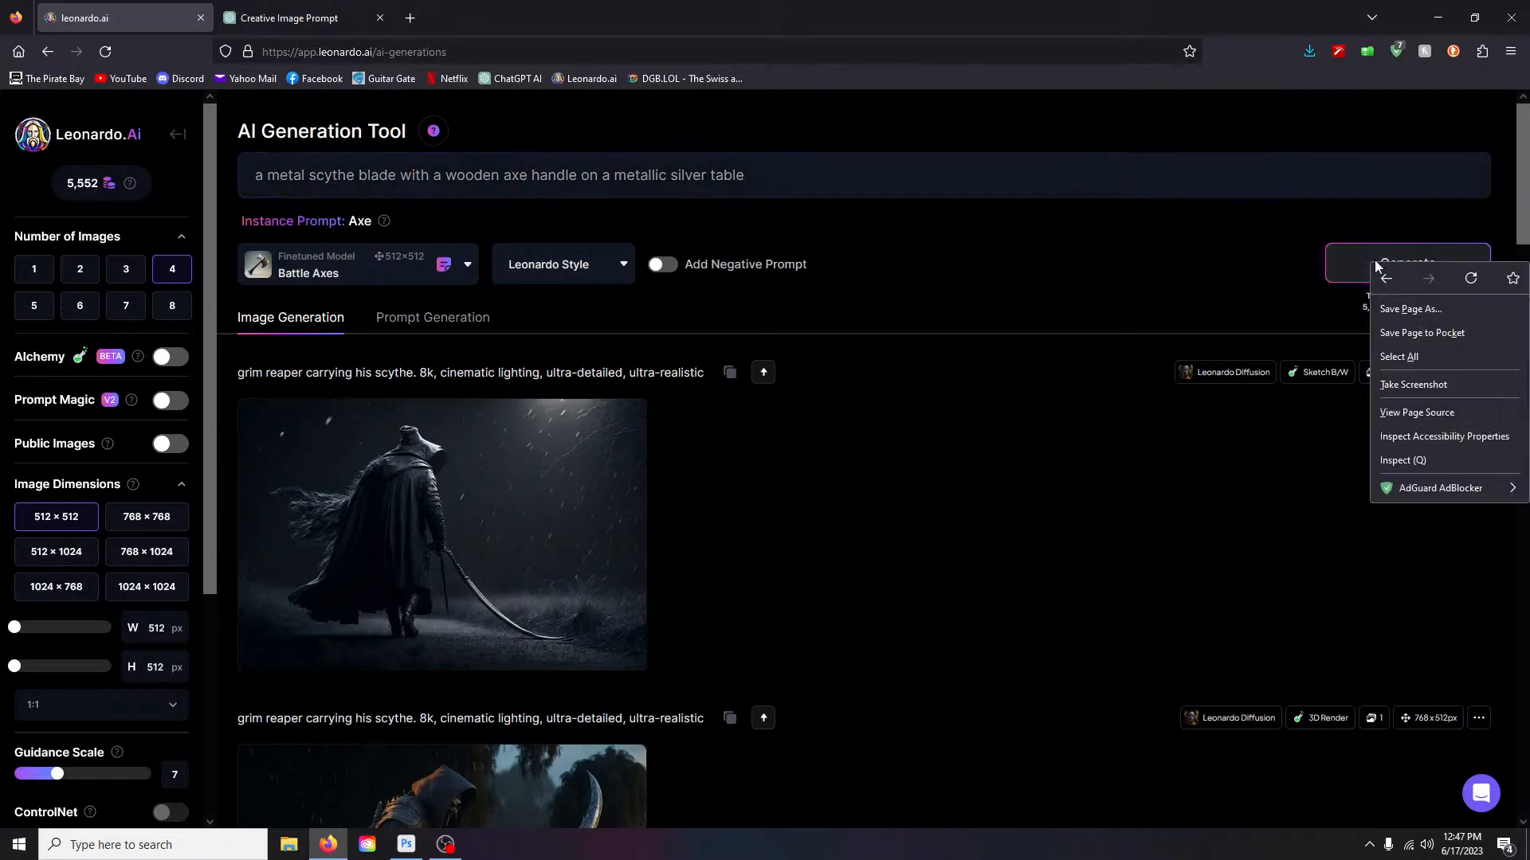
click(1374, 263)
- Scroll down and inspect the four finished Battle Axes axe images
scroll(777, 574, down, 1)
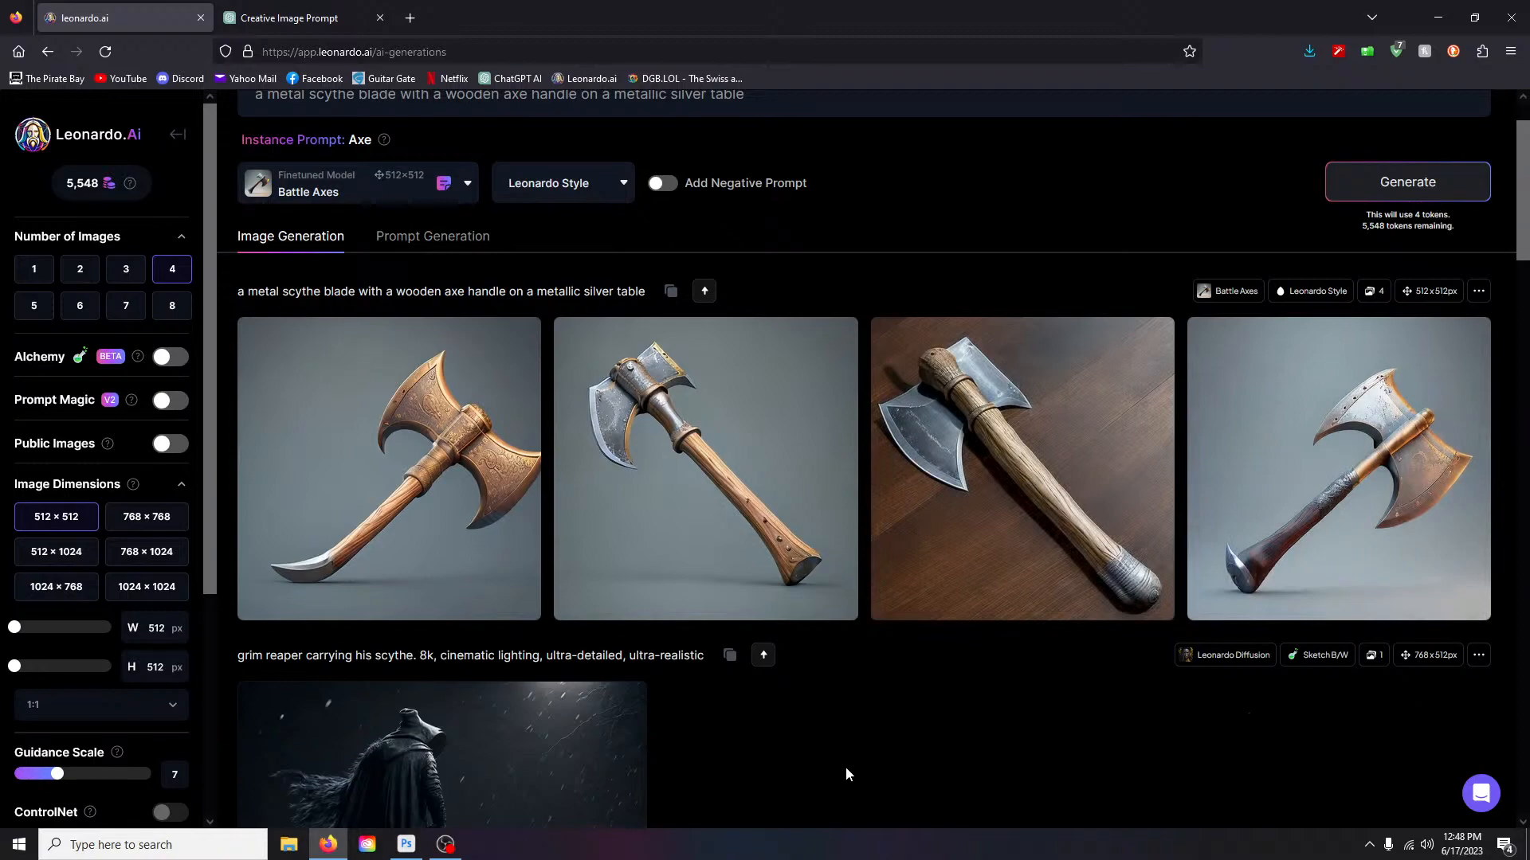
mouse_move(325, 574)
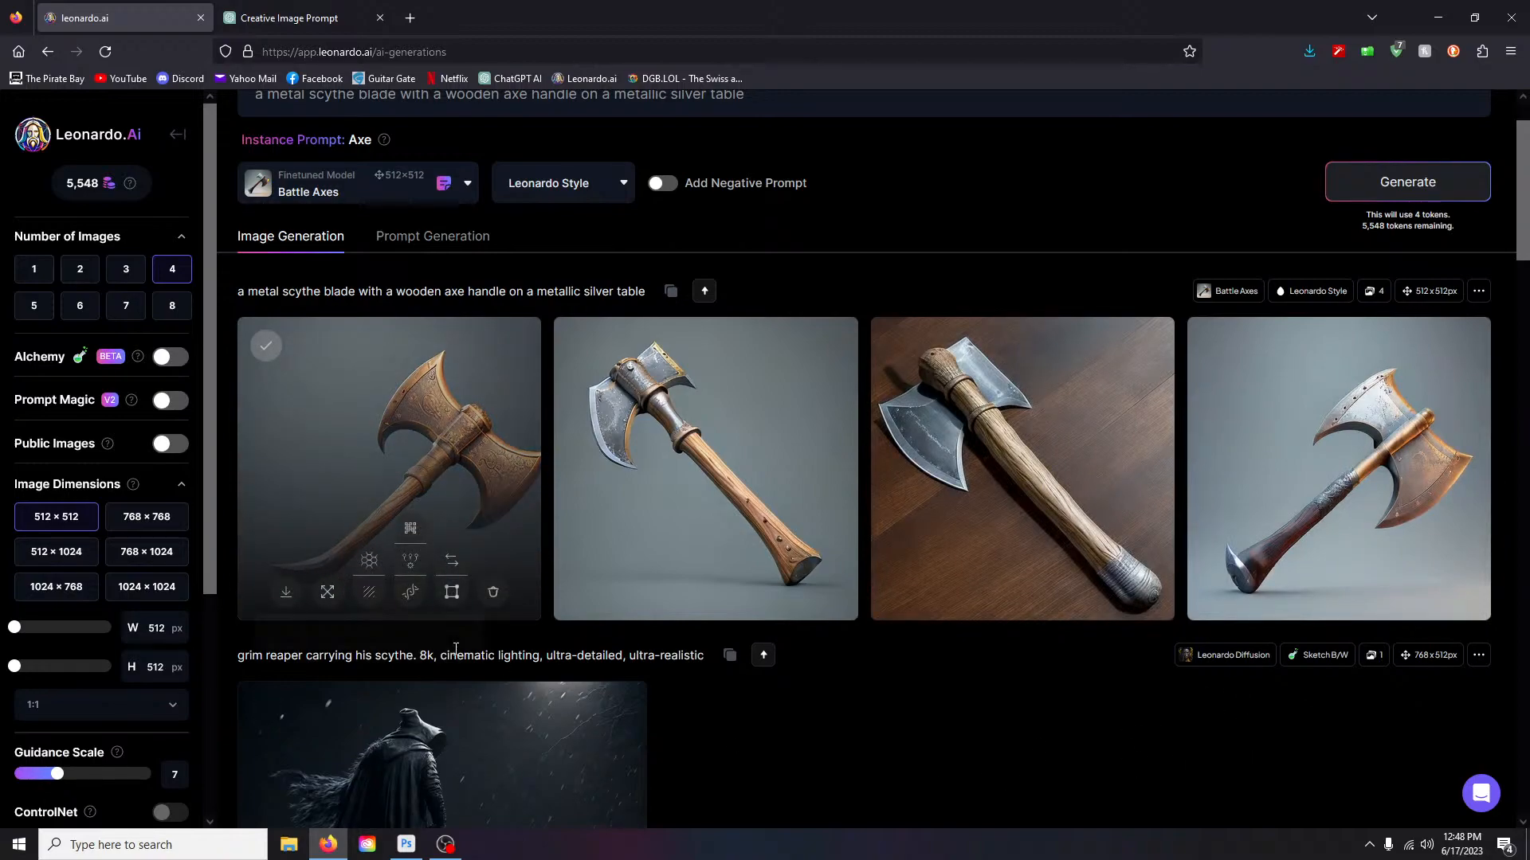
mouse_move(1255, 568)
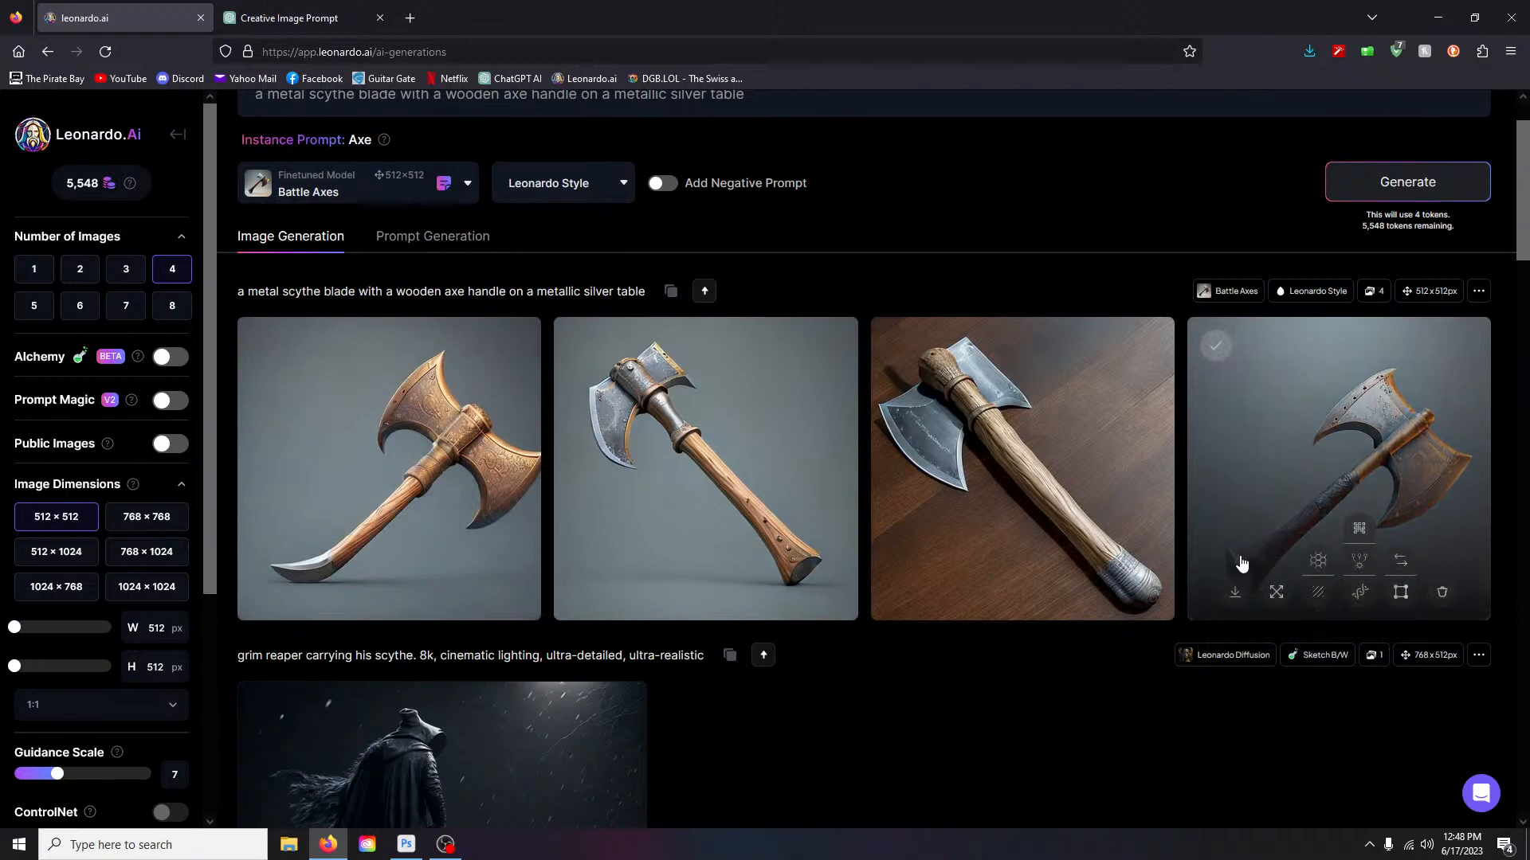
scroll(690, 712, up, 1)
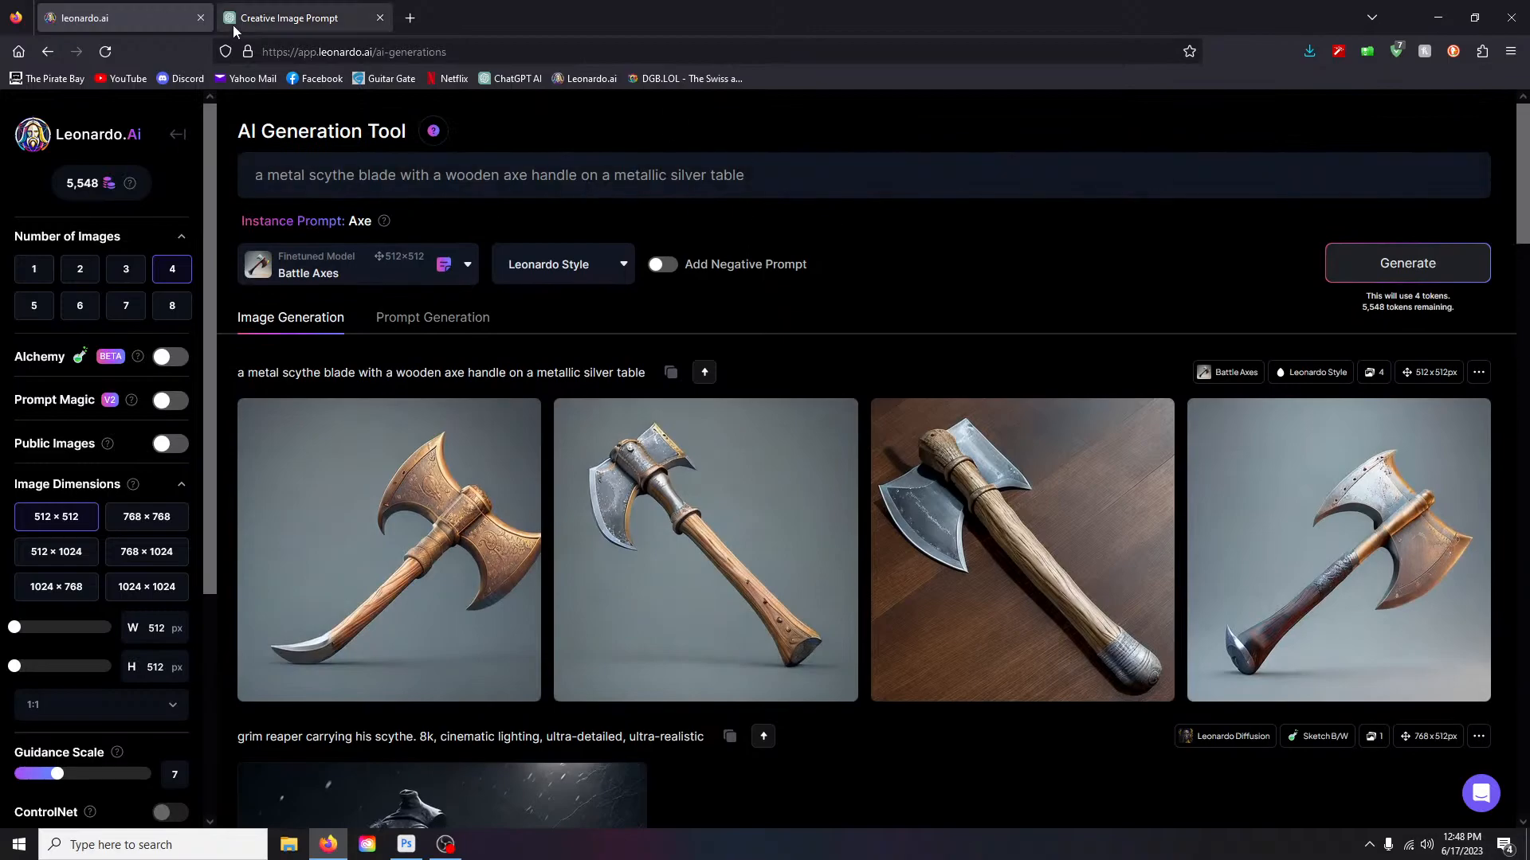
- Find the Magic Items model in Platform Models and choose Generate with this Model
click(385, 275)
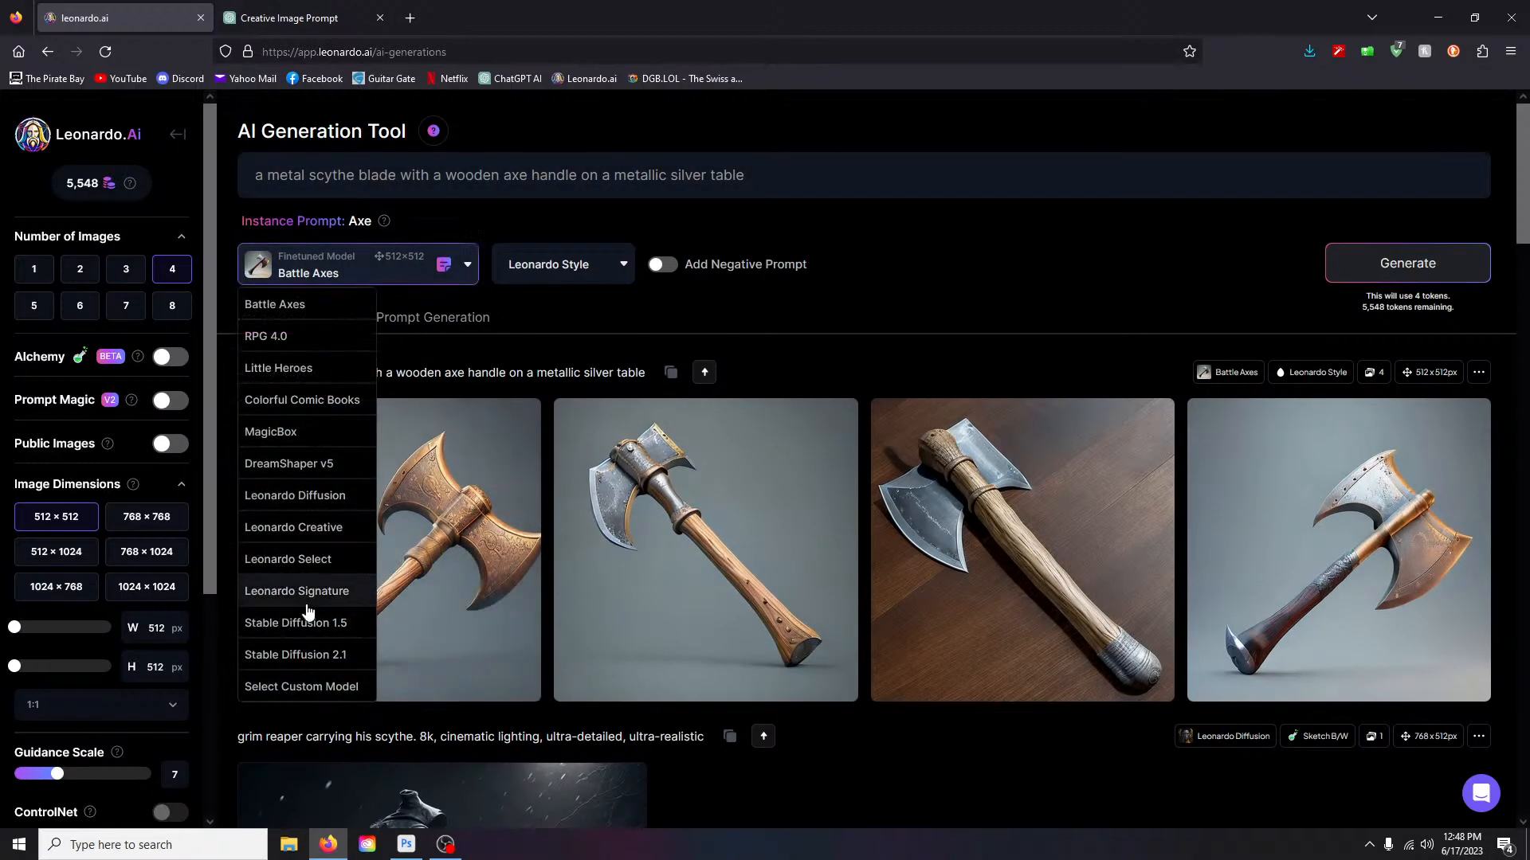
click(302, 684)
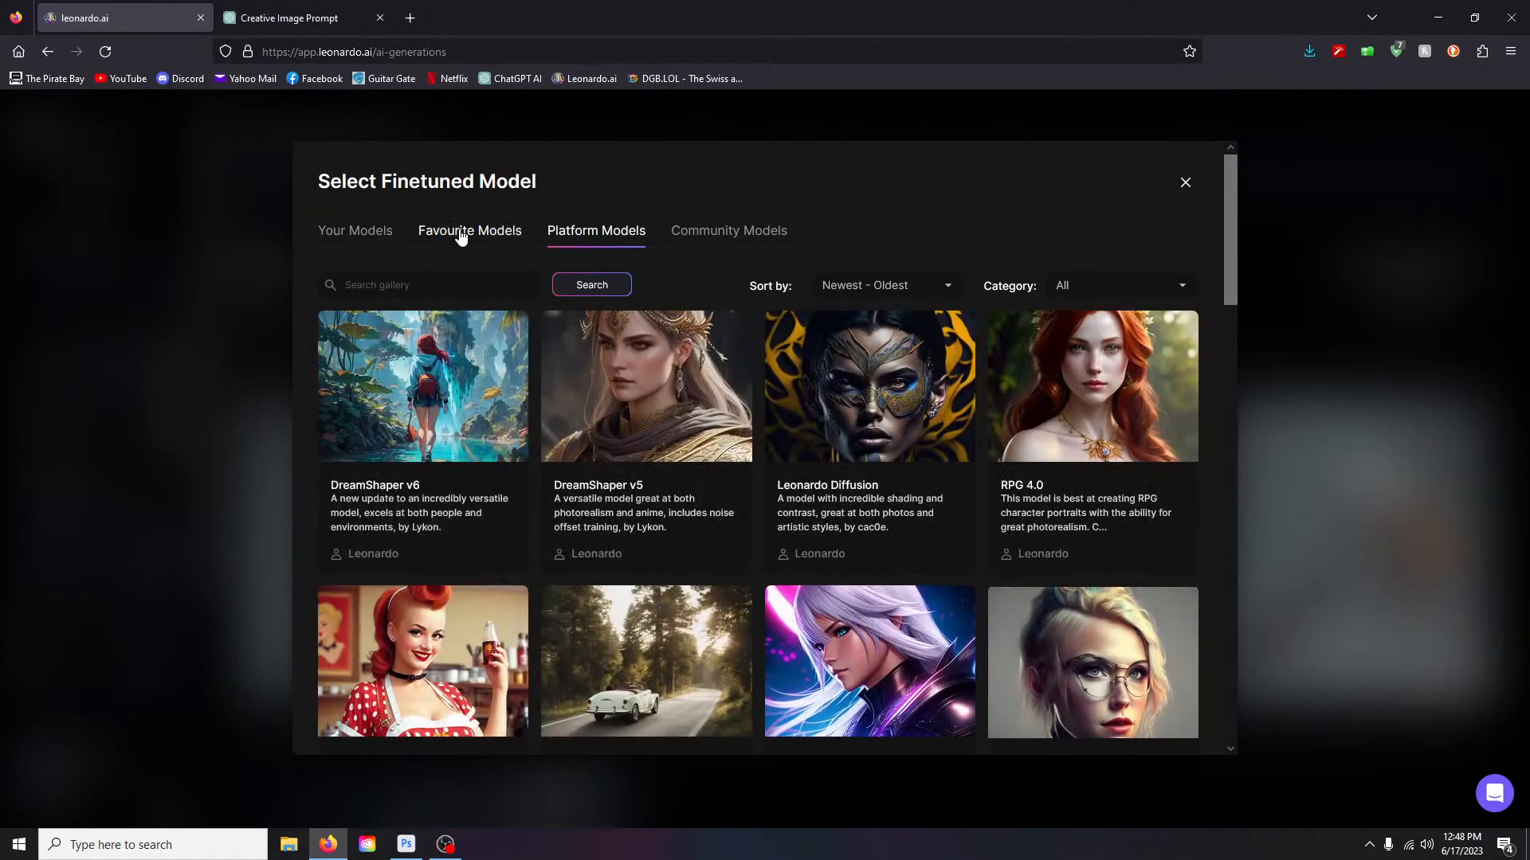
click(460, 234)
click(595, 231)
scroll(858, 441, down, 5)
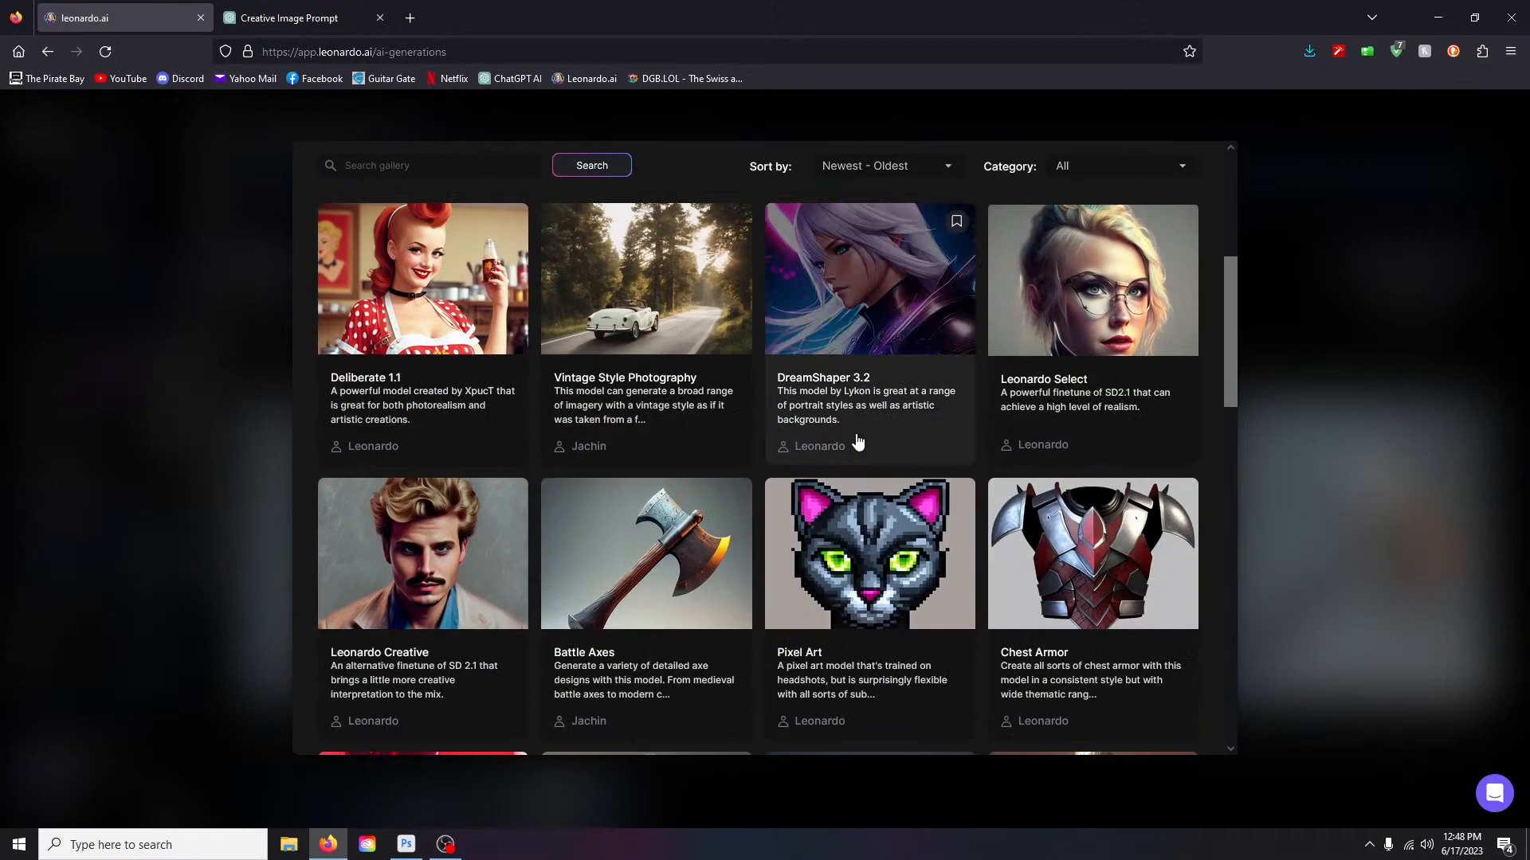
scroll(1119, 562, down, 3)
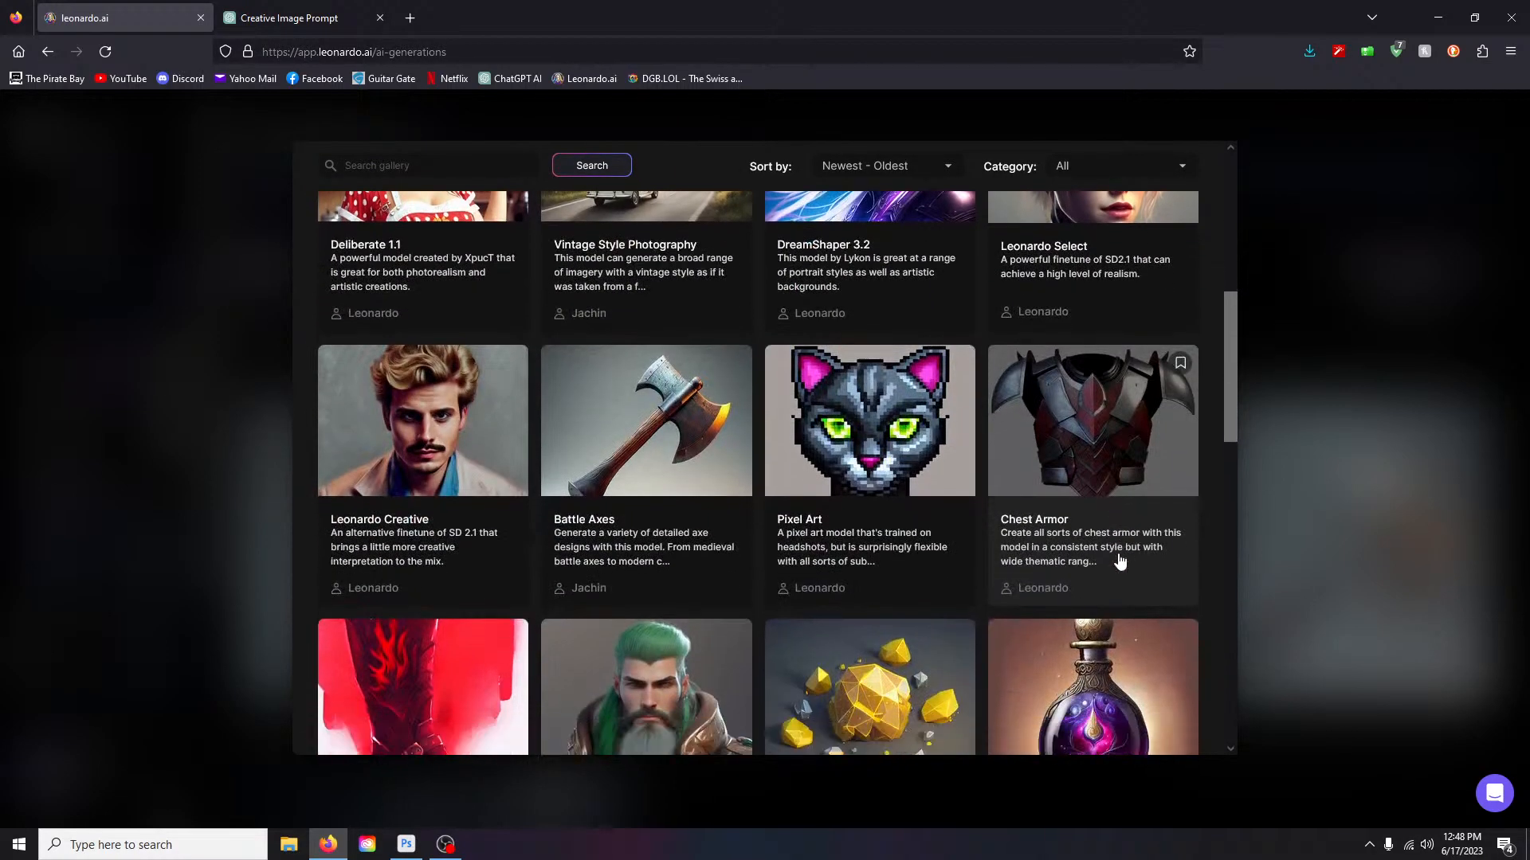
scroll(1120, 562, down, 3)
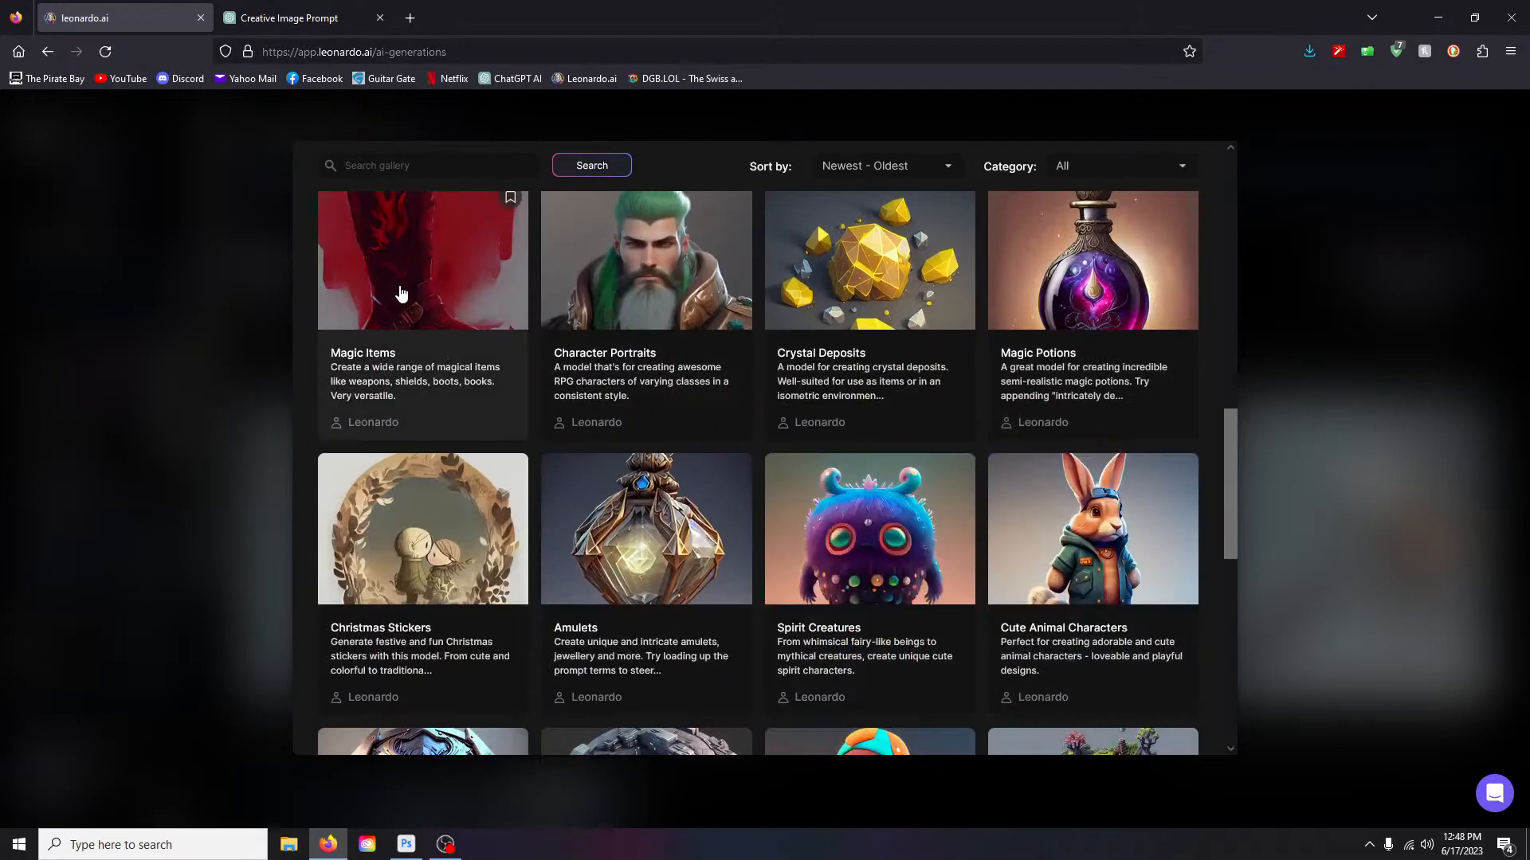
scroll(401, 295, down, 5)
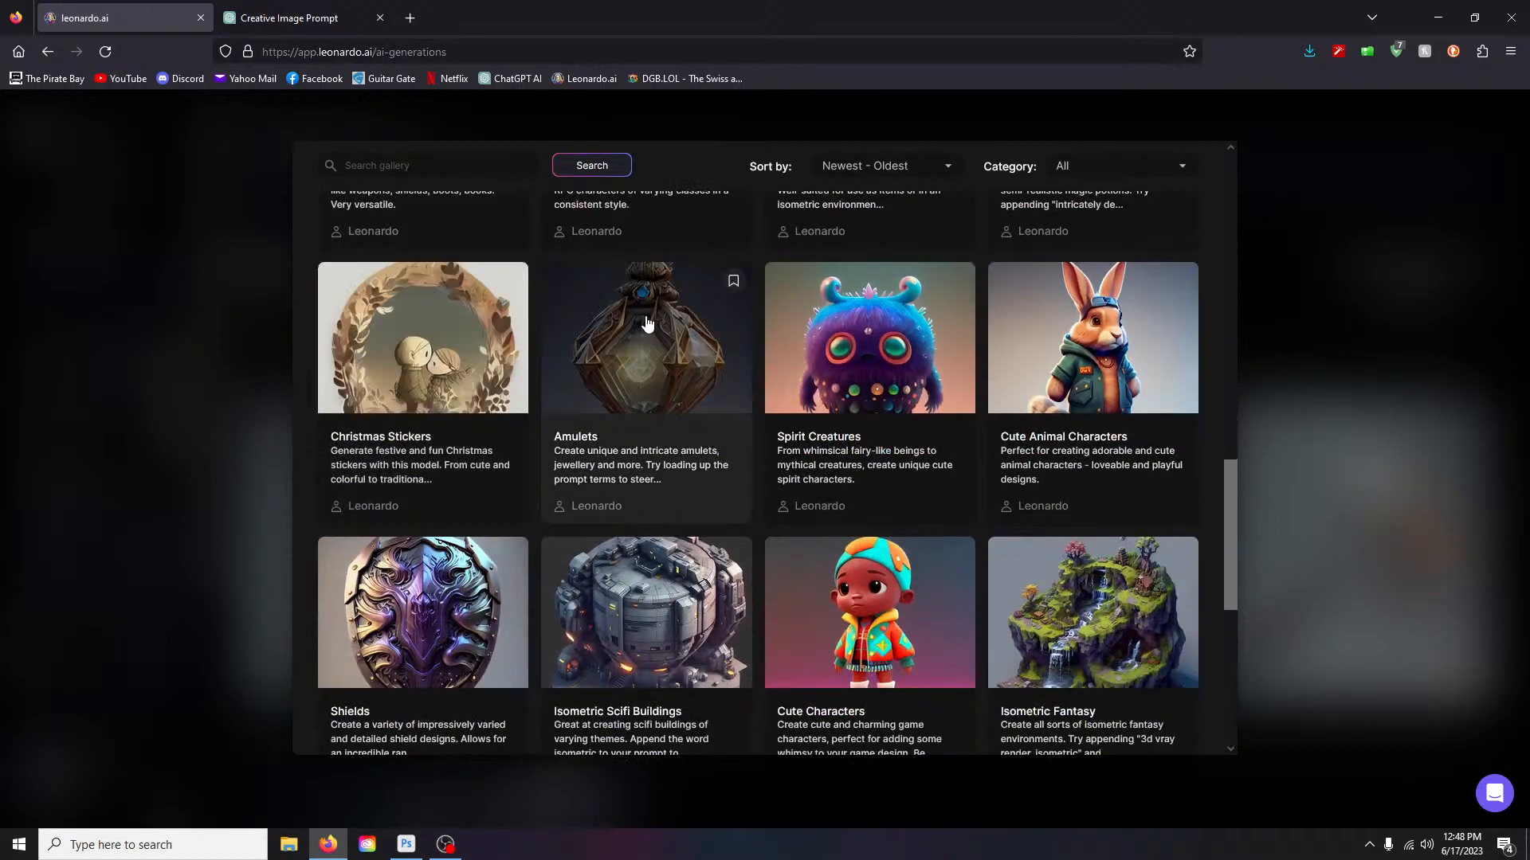
scroll(445, 482, down, 3)
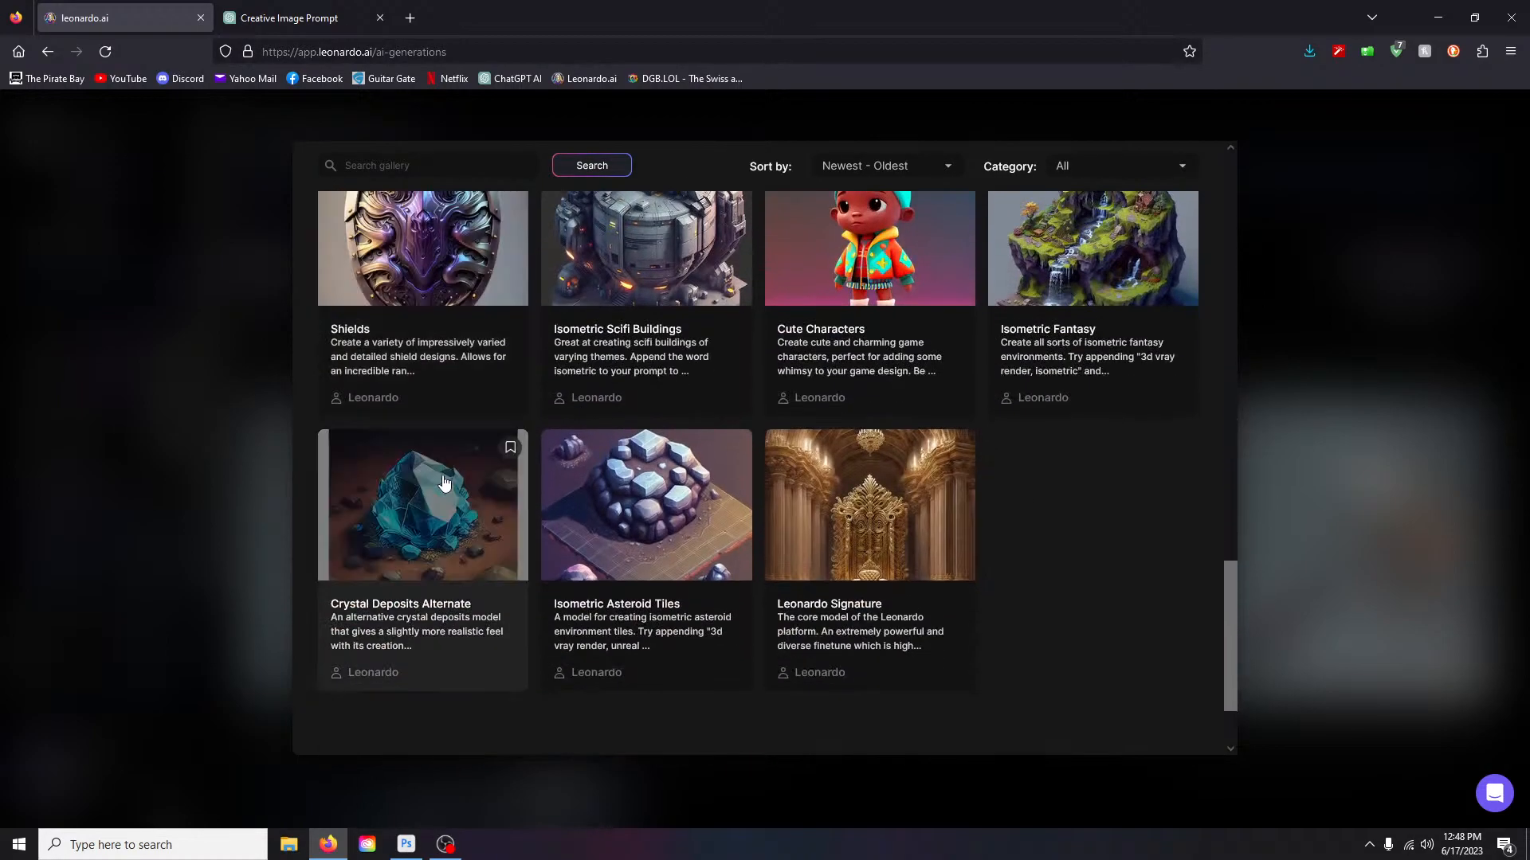
scroll(901, 556, up, 10)
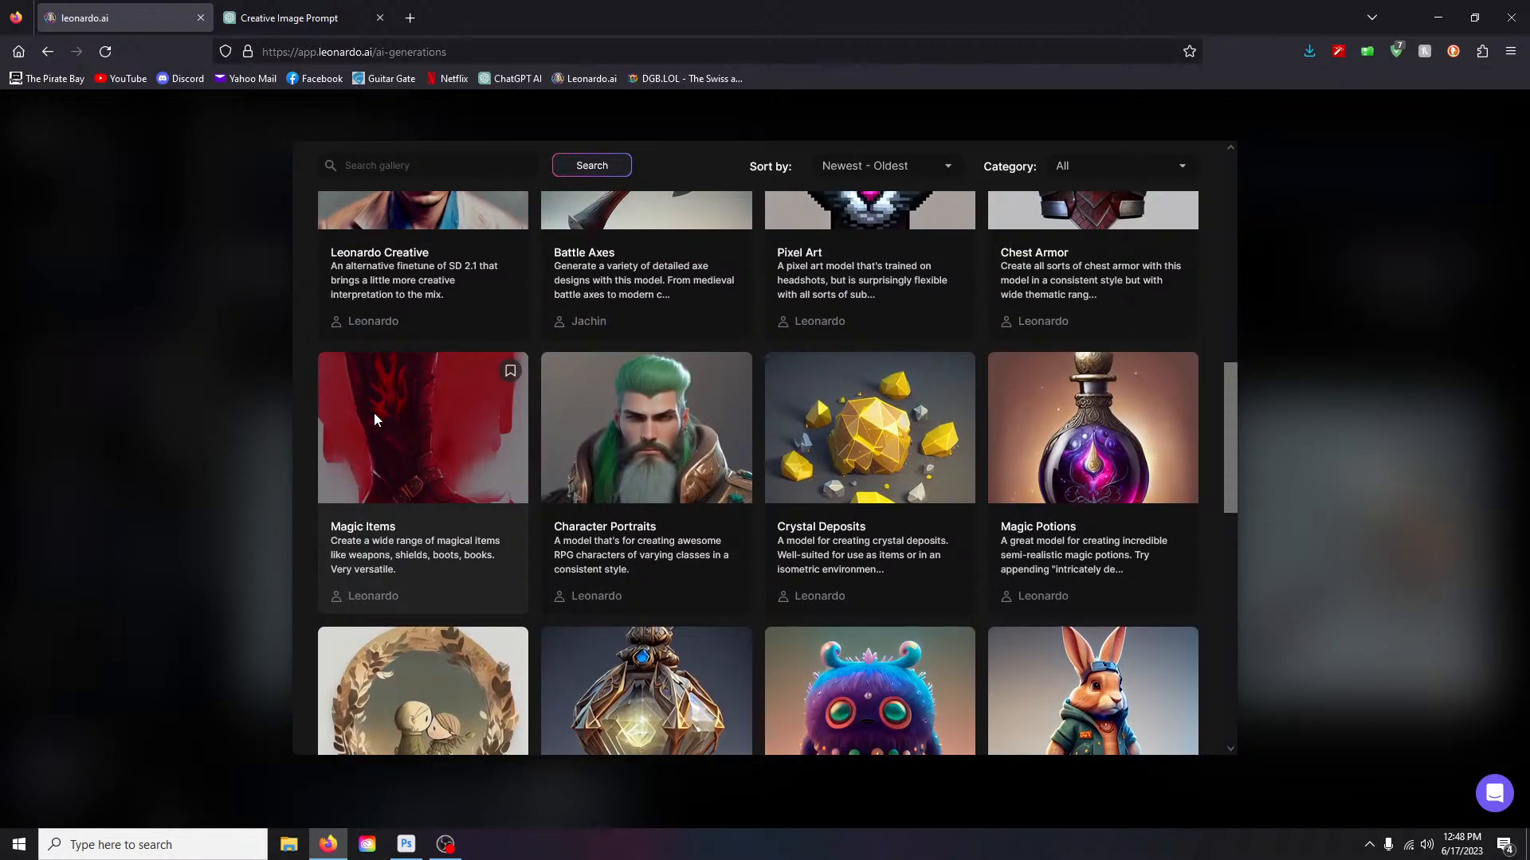
click(375, 419)
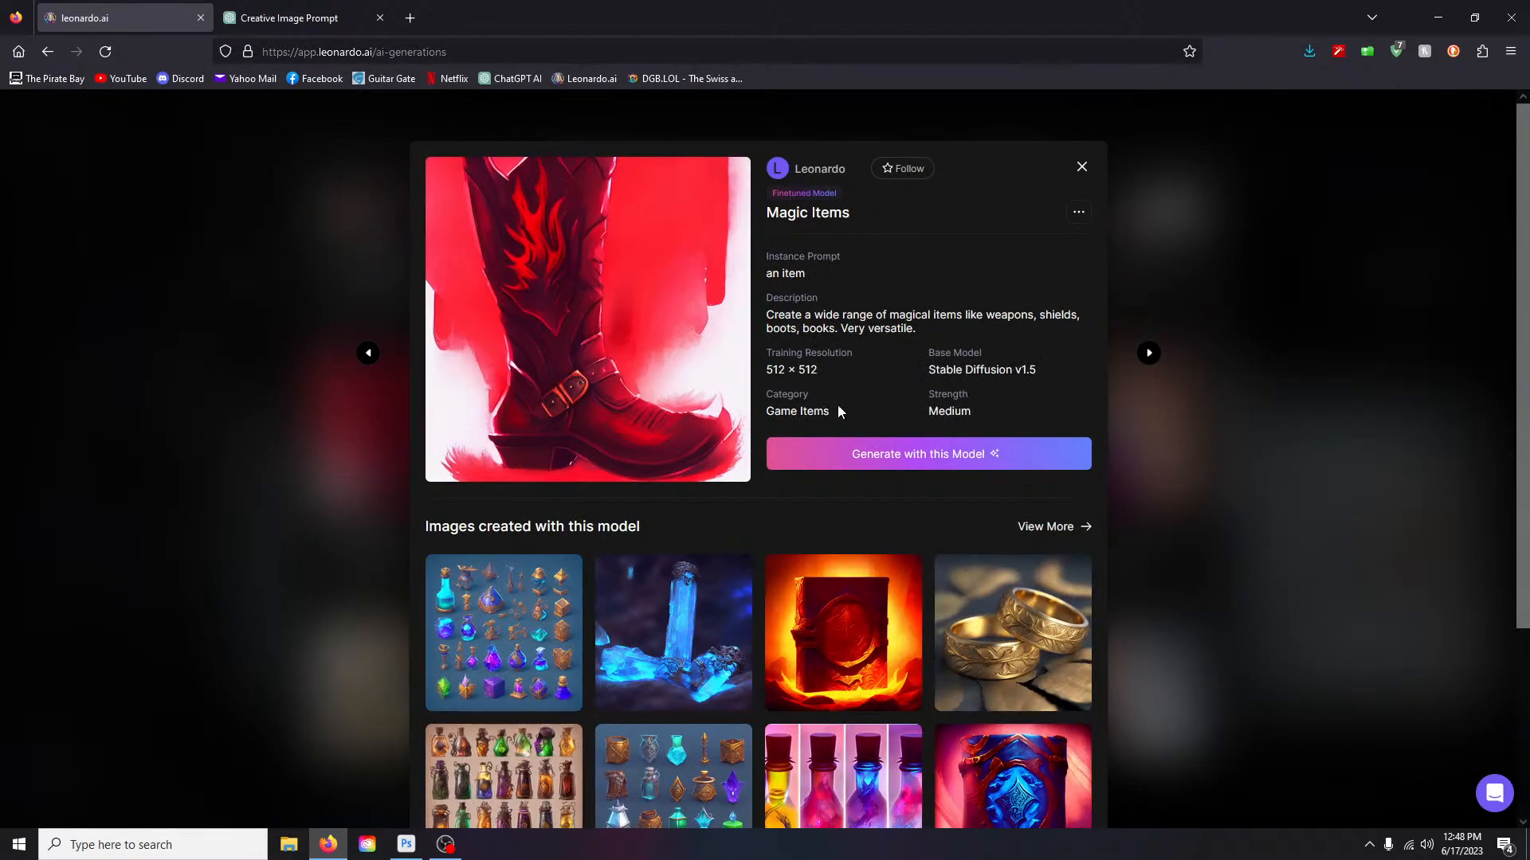
click(921, 455)
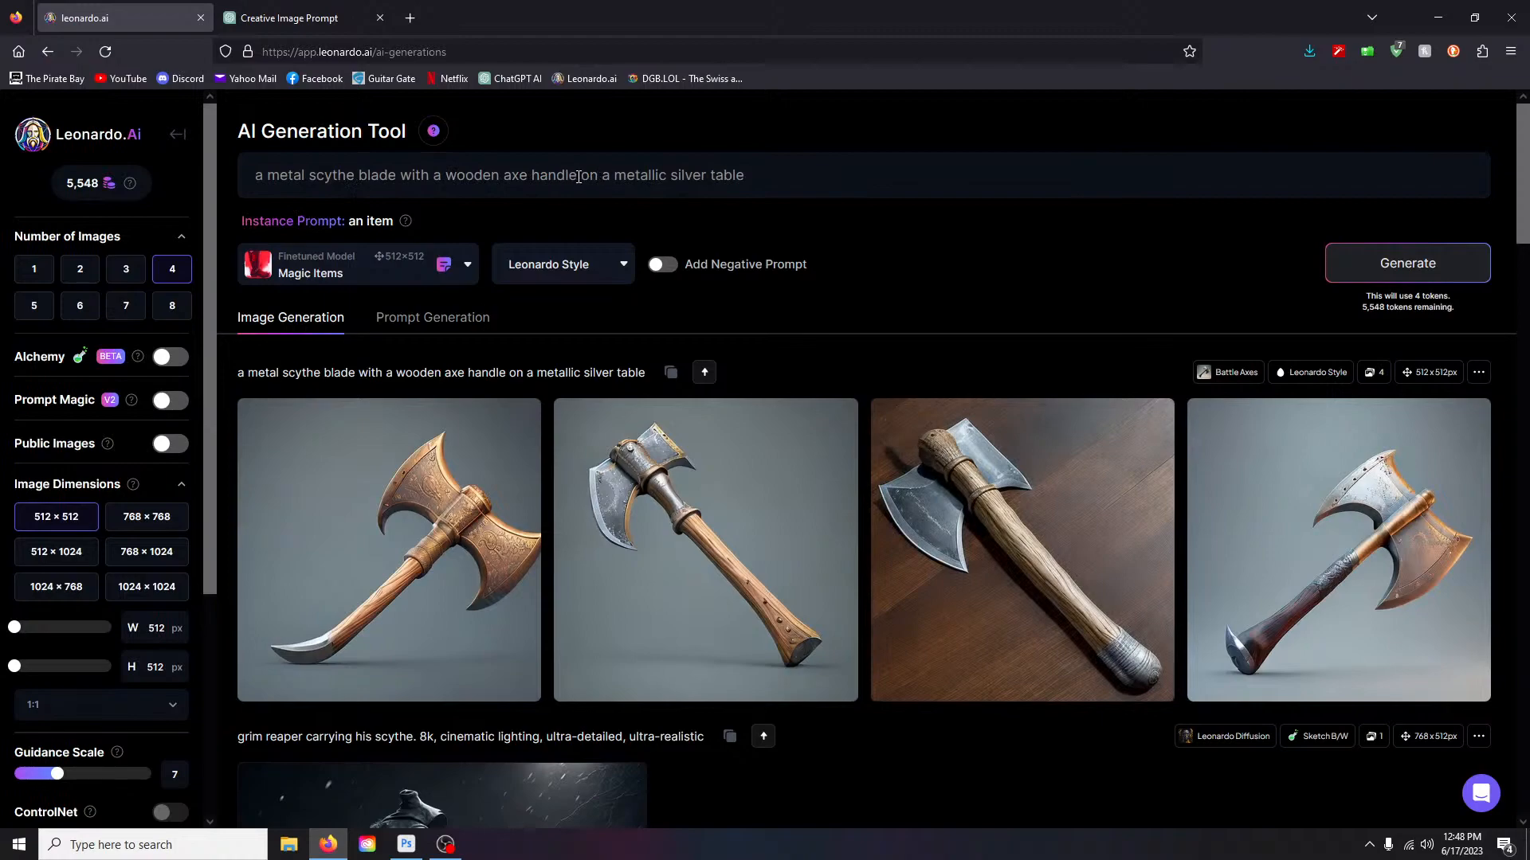
- Drop 'on a metallic silver table', prefix 'an item known as', and generate
drag(577, 175, 827, 190)
key(BackSpace)
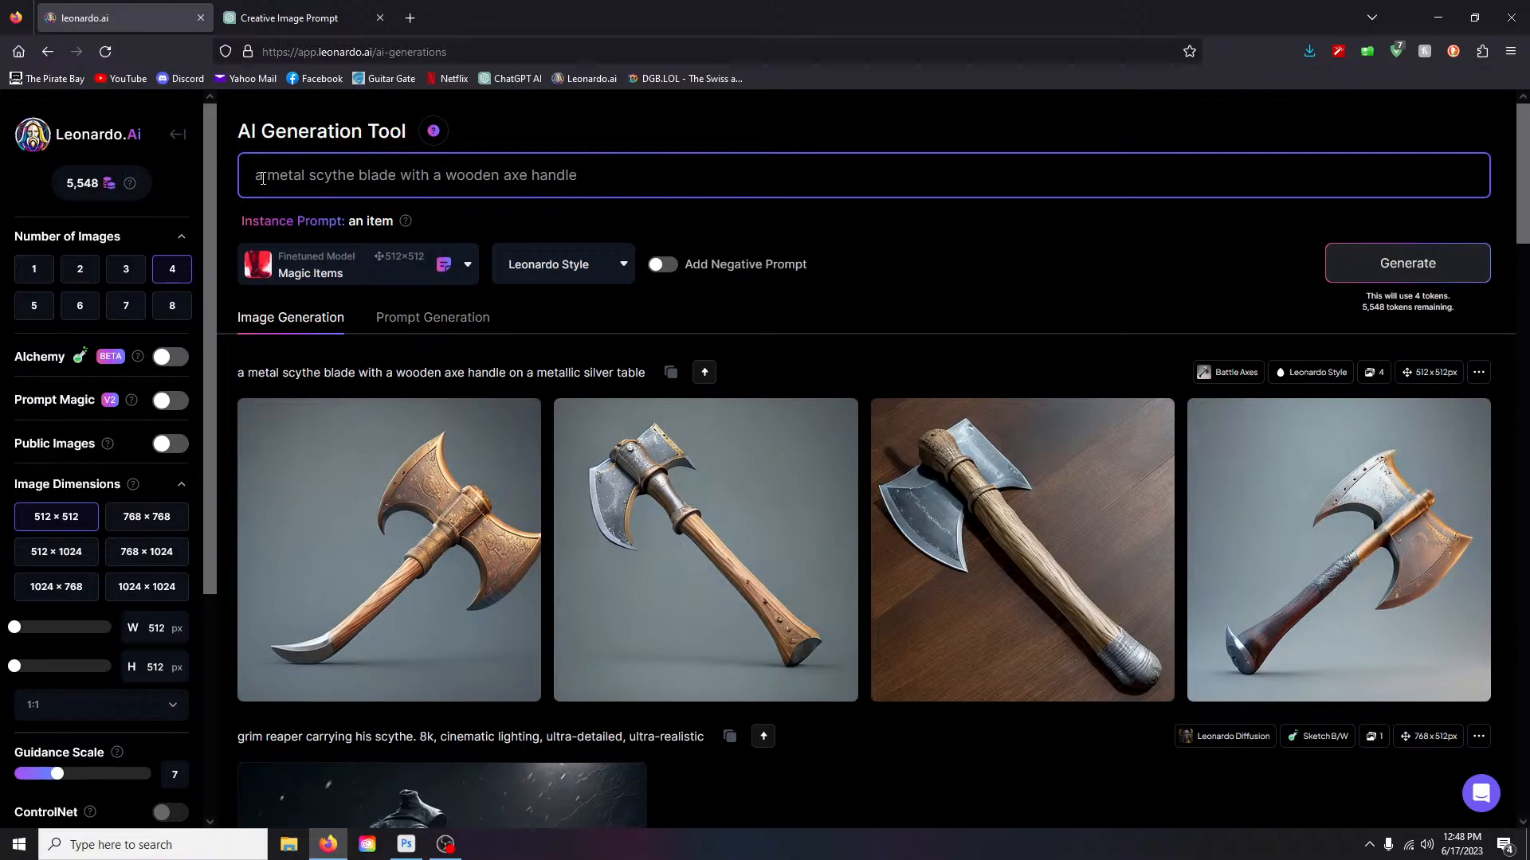
mouse_move(406, 222)
text(n)
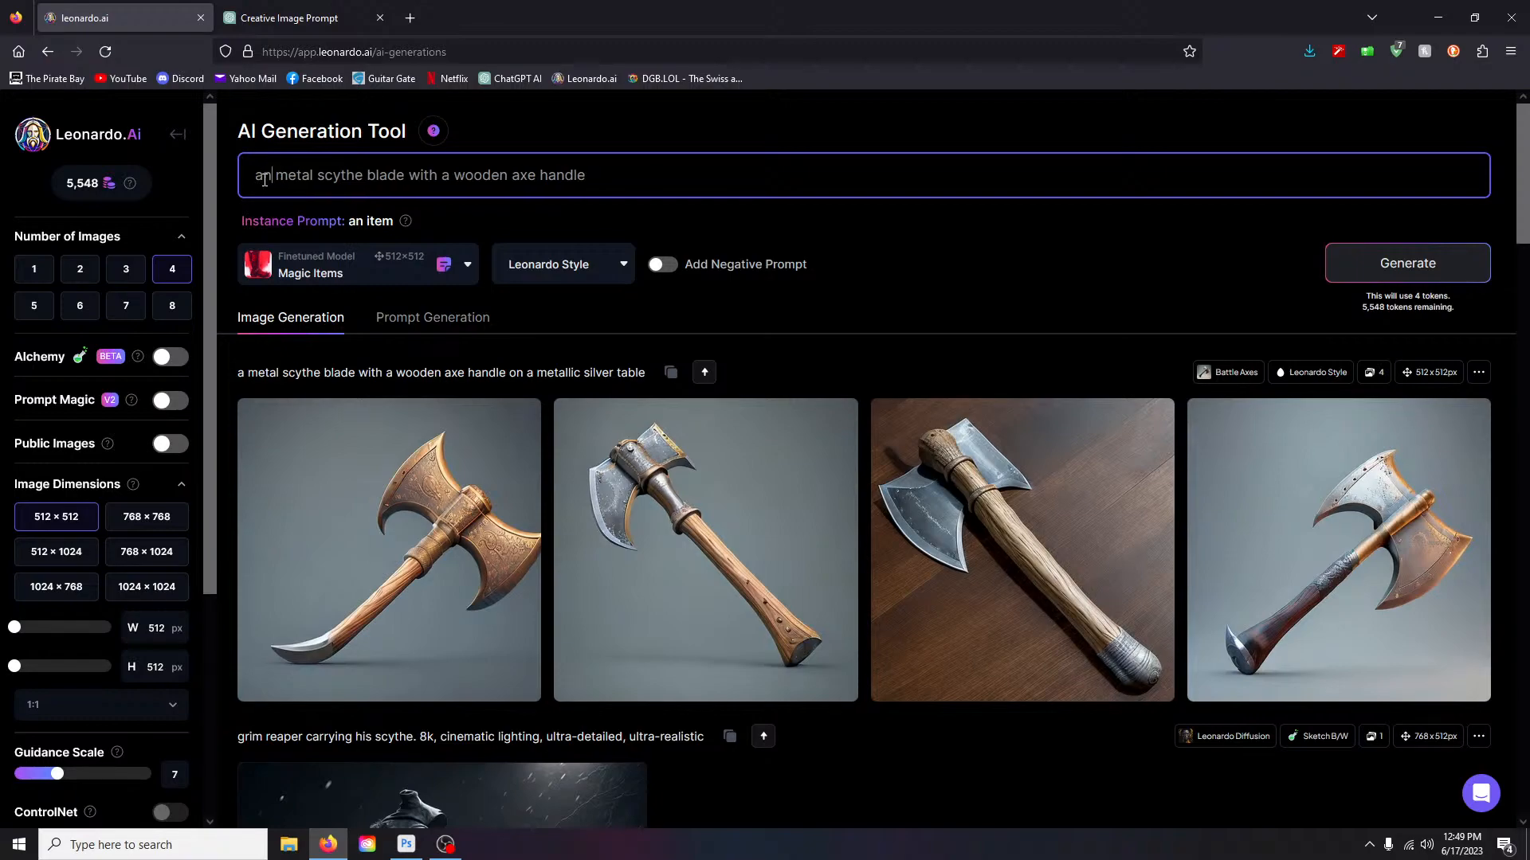
text( ite)
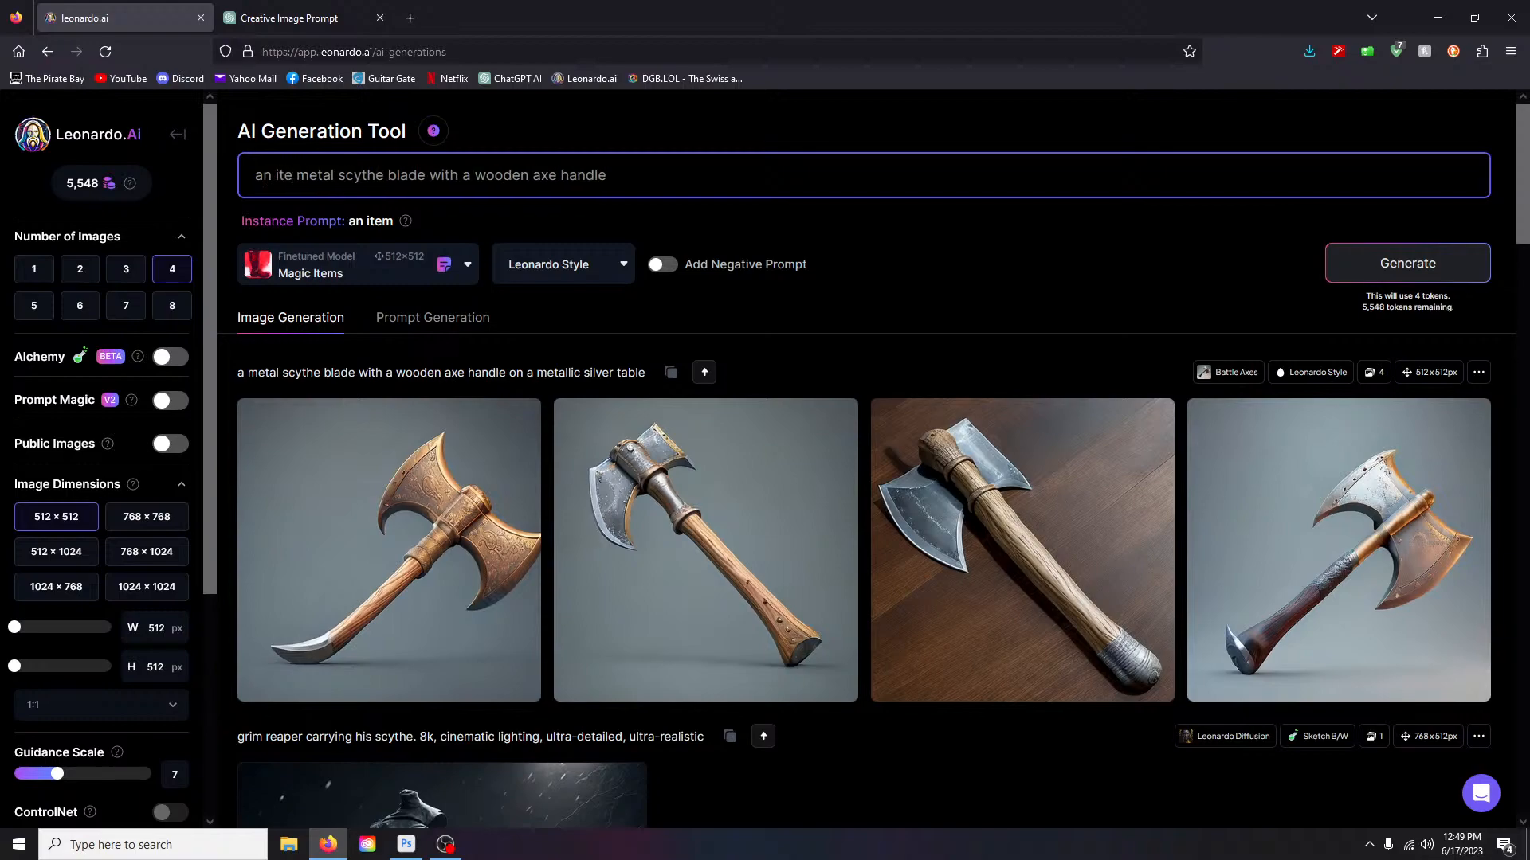
text(m known as)
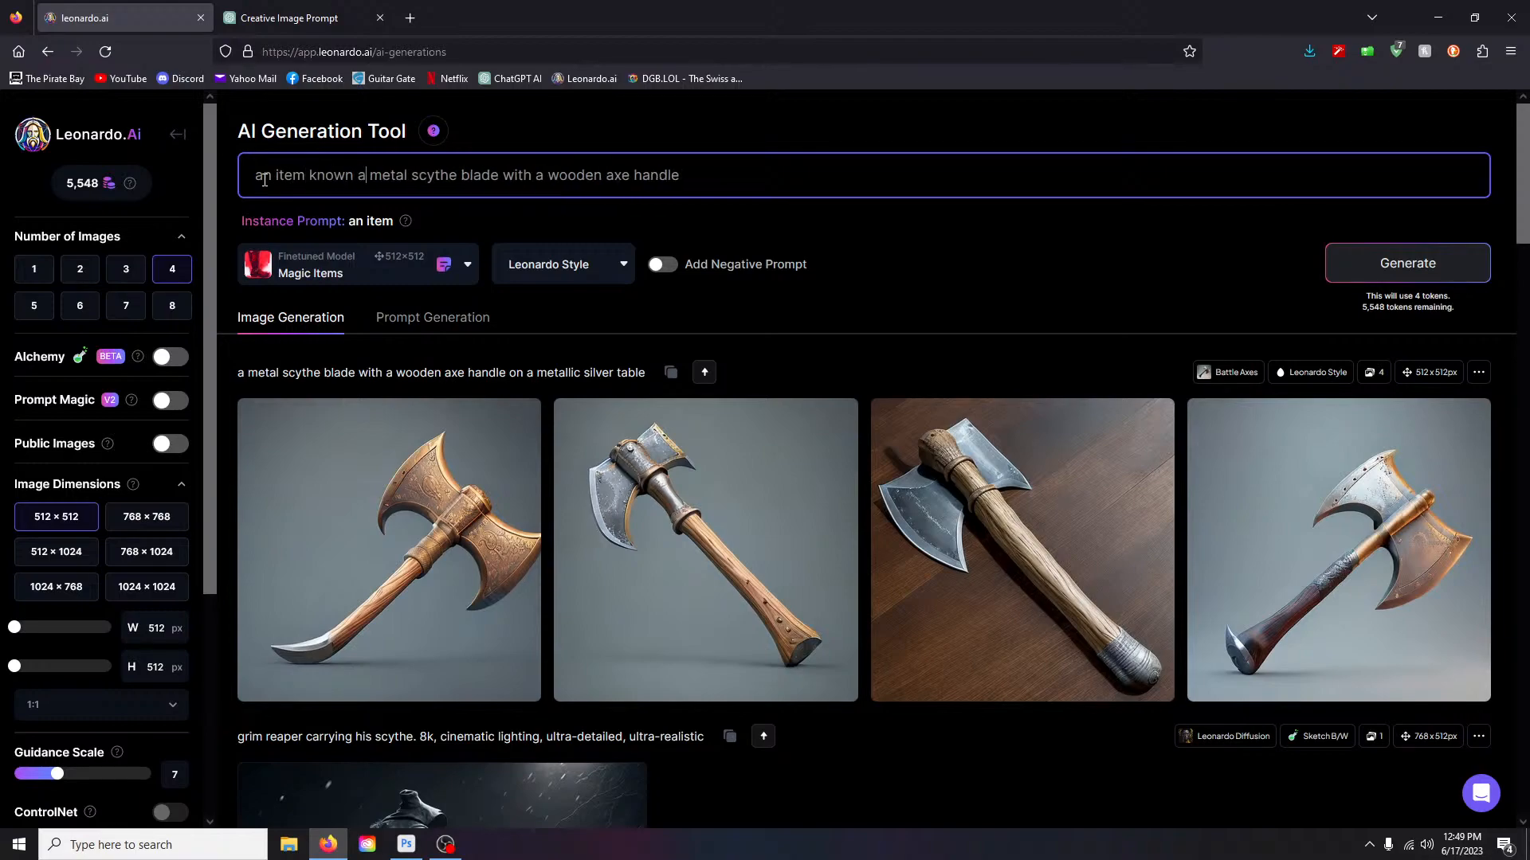
text( a)
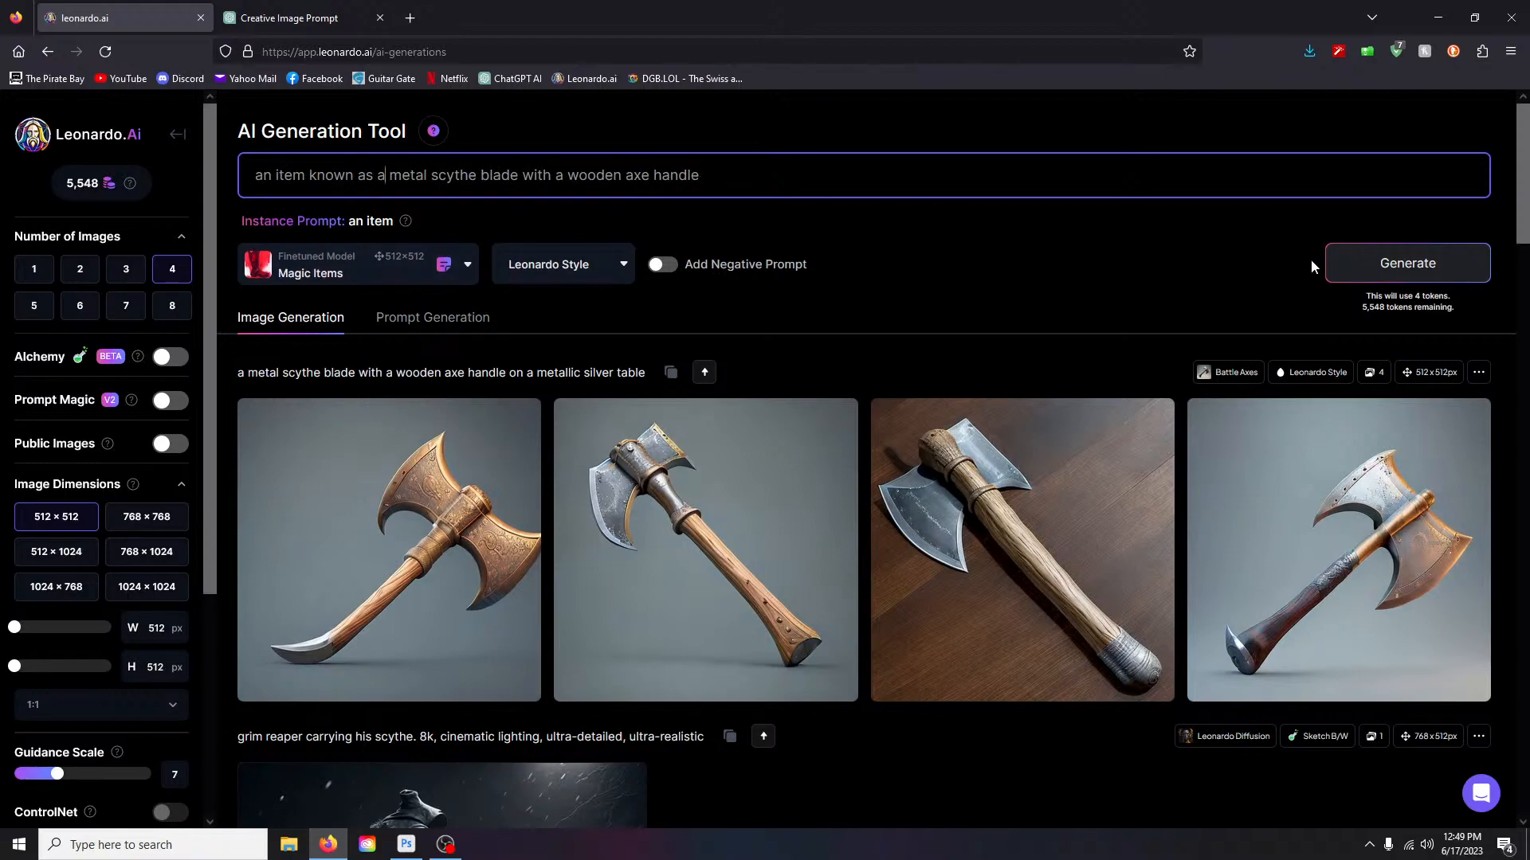
click(1404, 267)
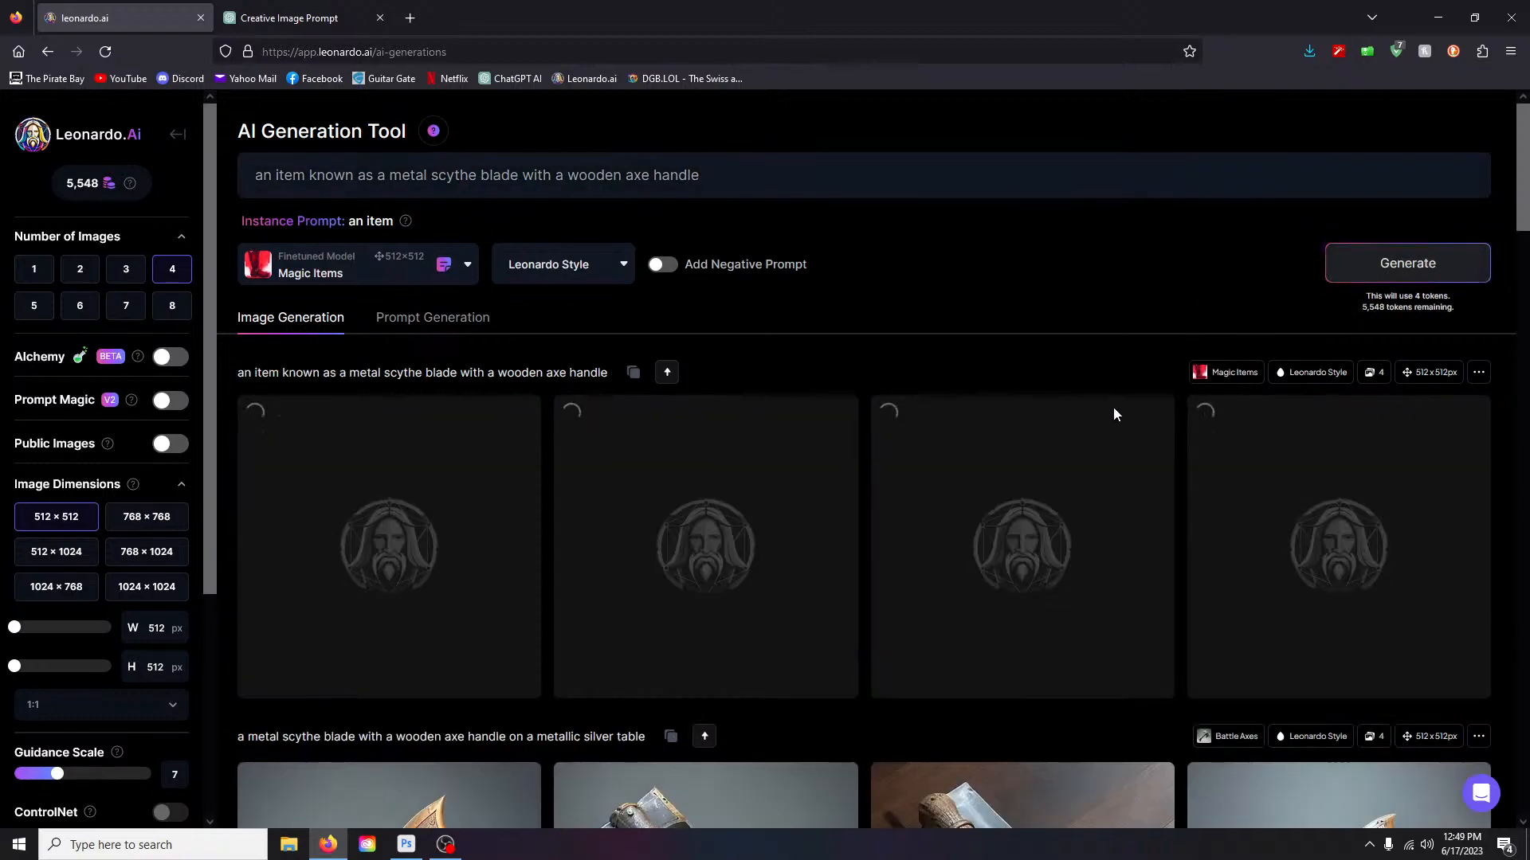
- Review the four dark-blade Magic Items results, then select 'known as' in the prompt
scroll(1114, 414, down, 2)
scroll(1113, 414, down, 1)
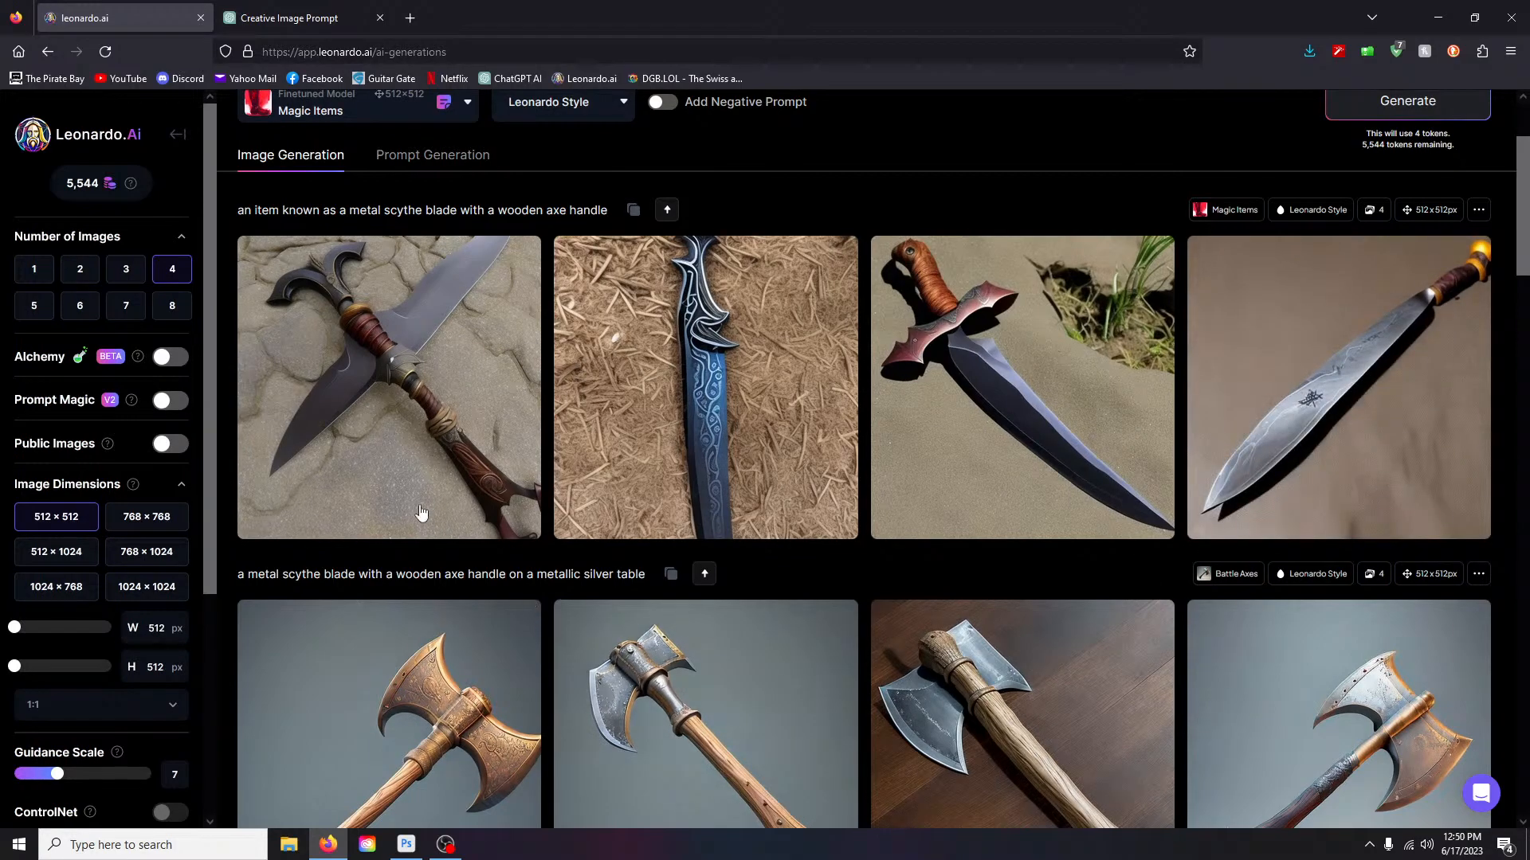
scroll(284, 325, up, 2)
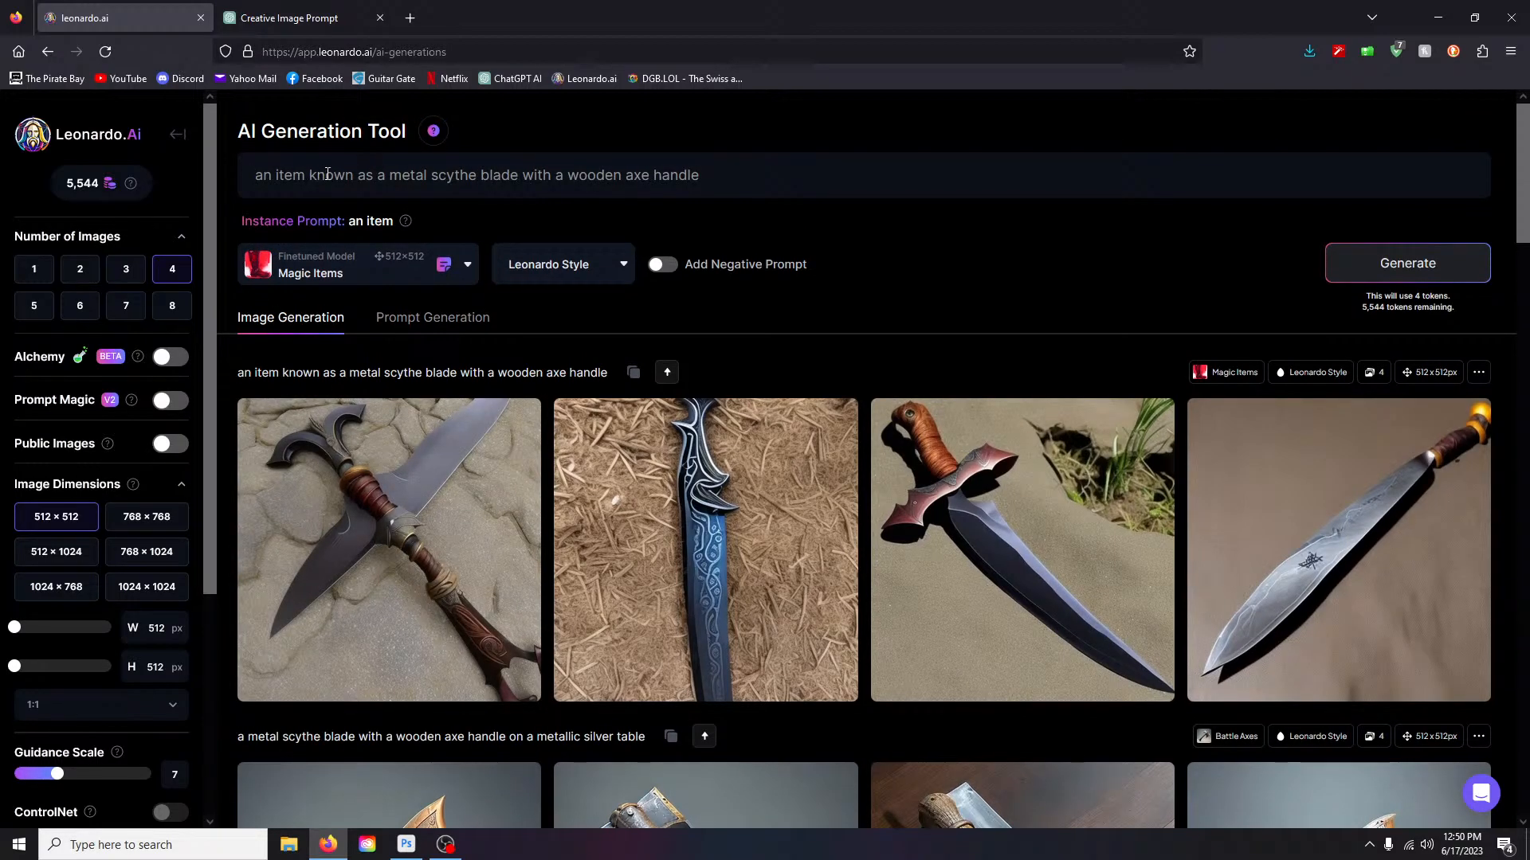
drag(311, 174, 379, 178)
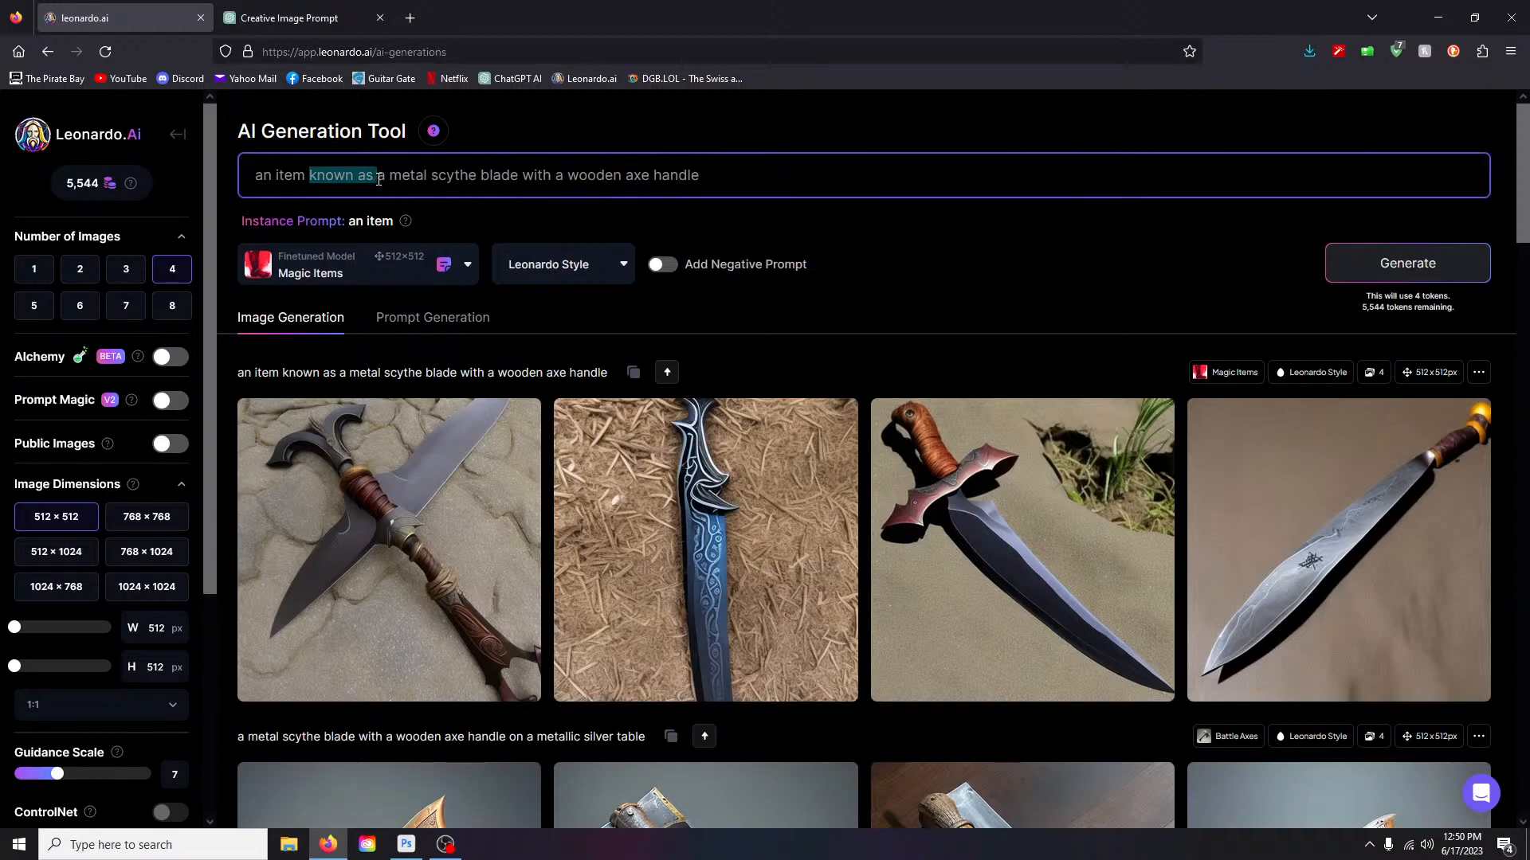
- Trim the prompt to 'an item a metal scythe' and generate four images
key(BackSpace)
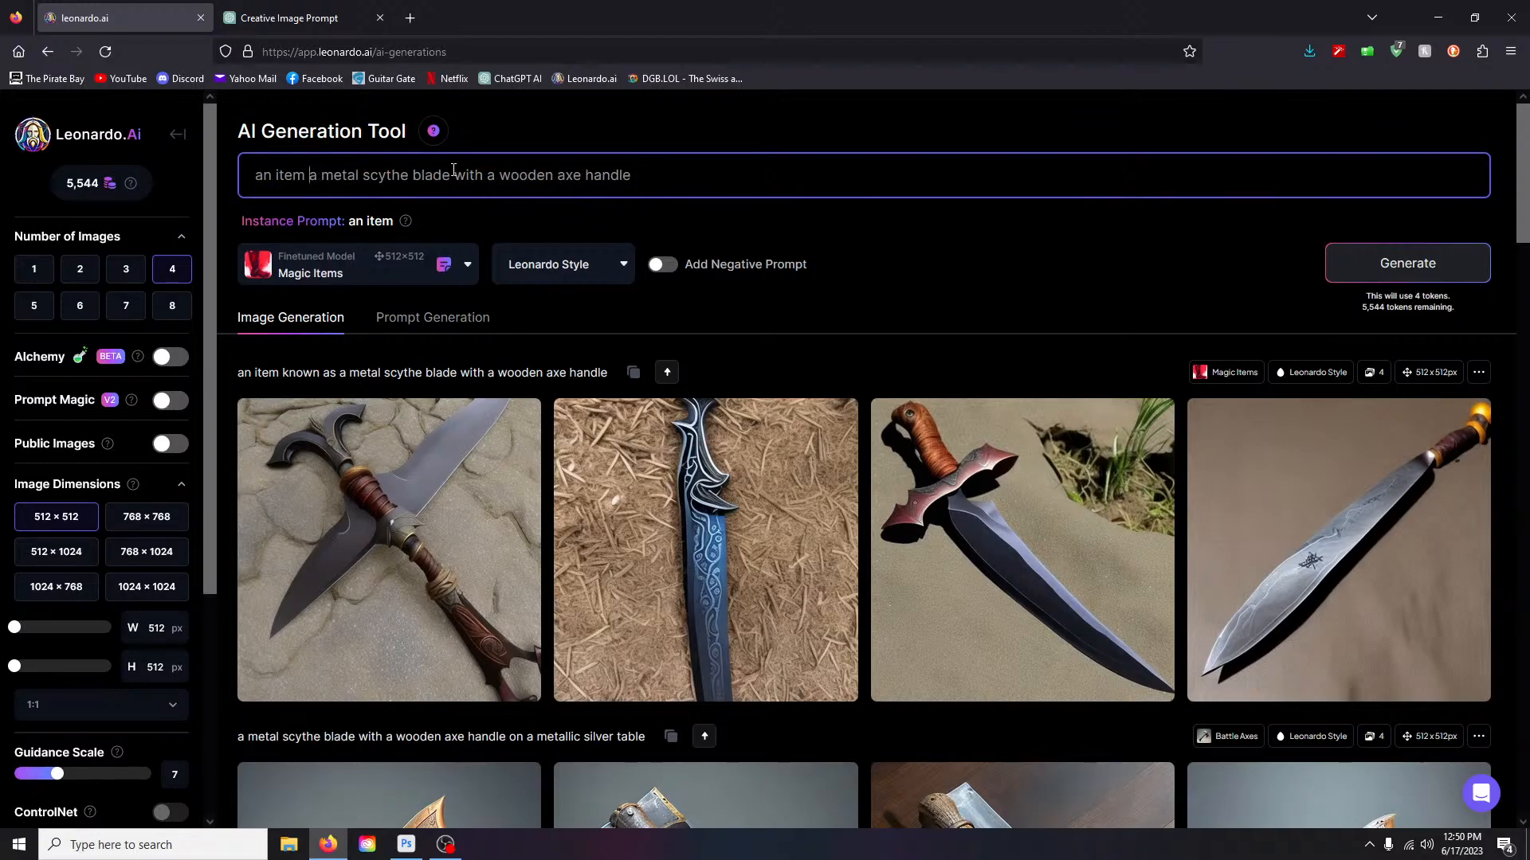
drag(409, 177, 740, 189)
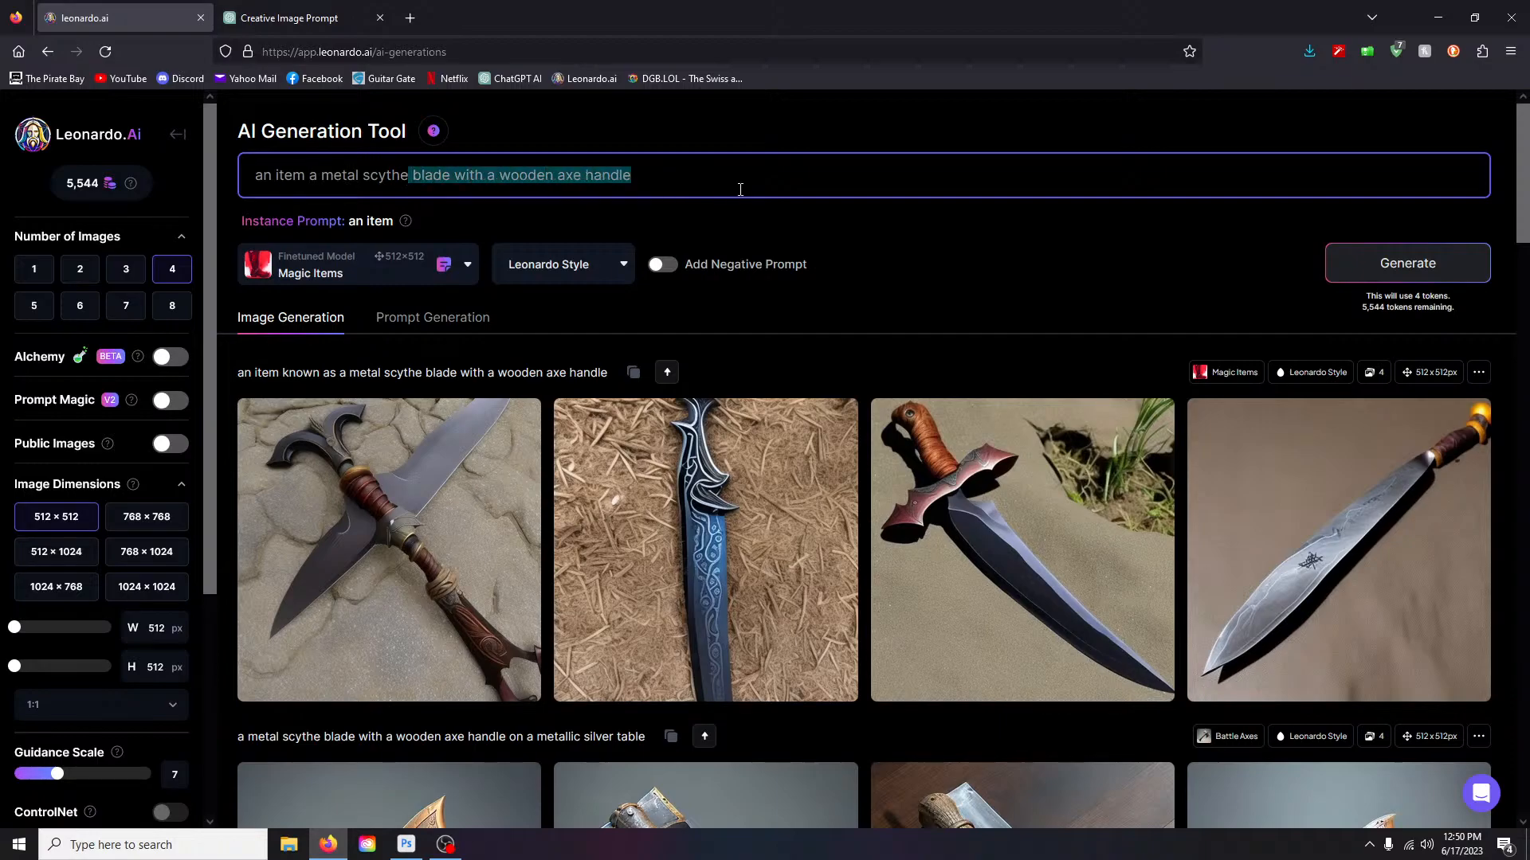
key(BackSpace)
key(Return)
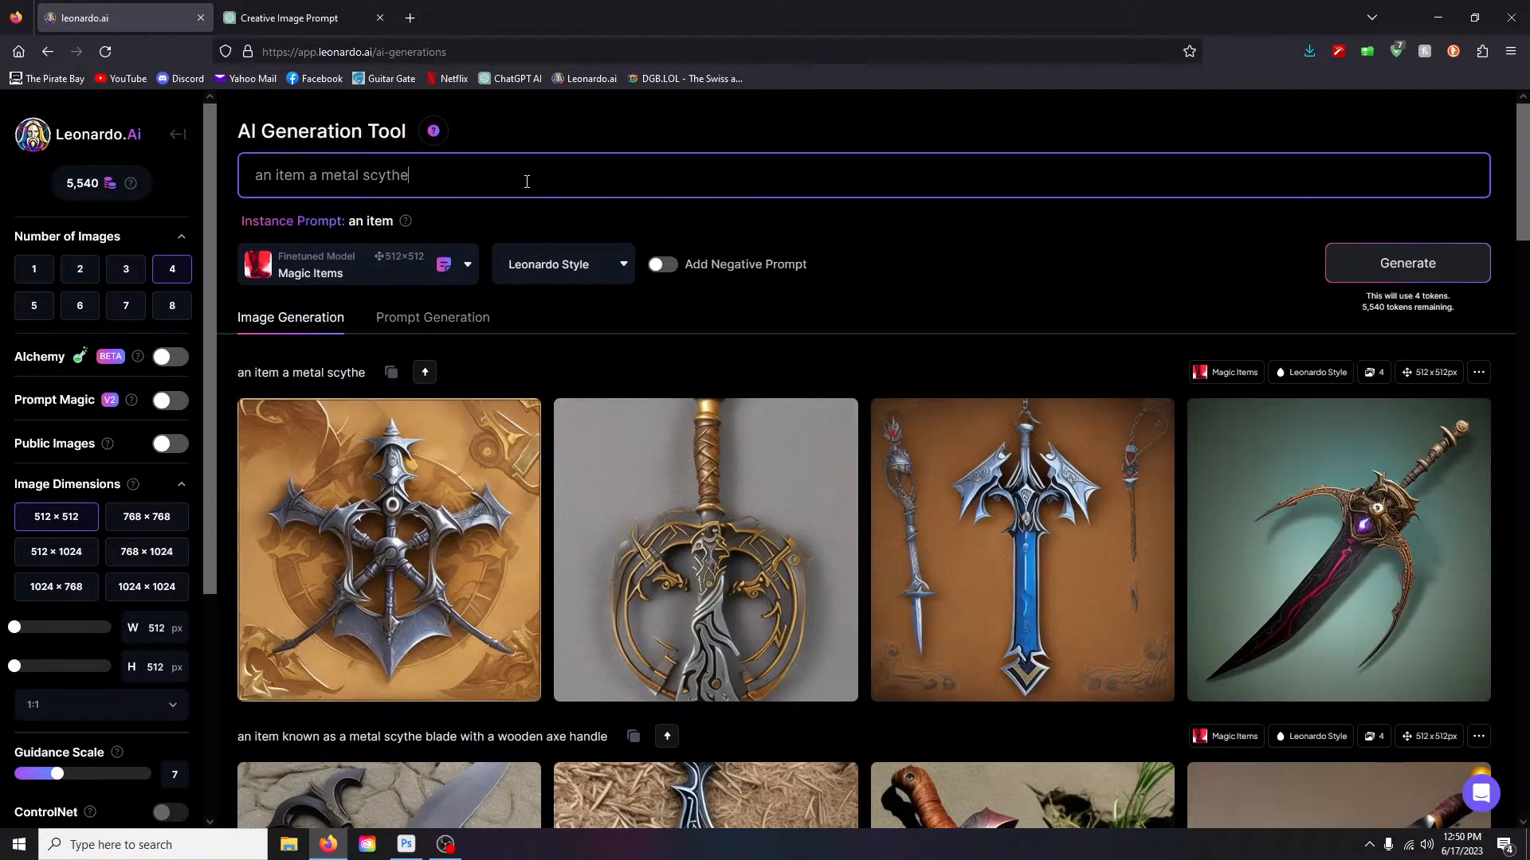
- Review the results, then delete 'metal' so the prompt reads 'an item a scythe'
scroll(1085, 256, down, 3)
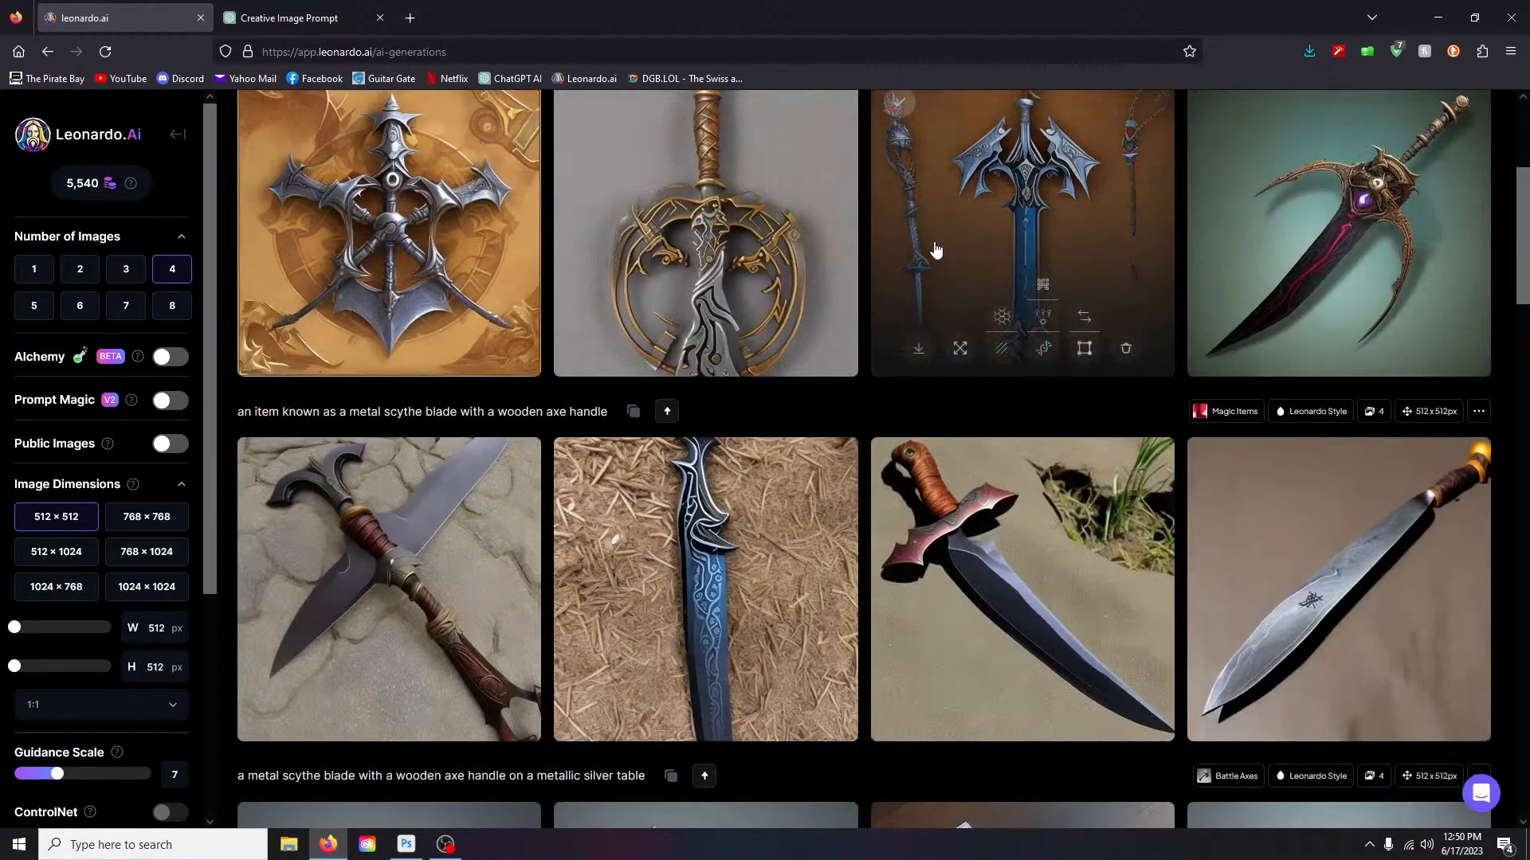
scroll(712, 286, up, 1)
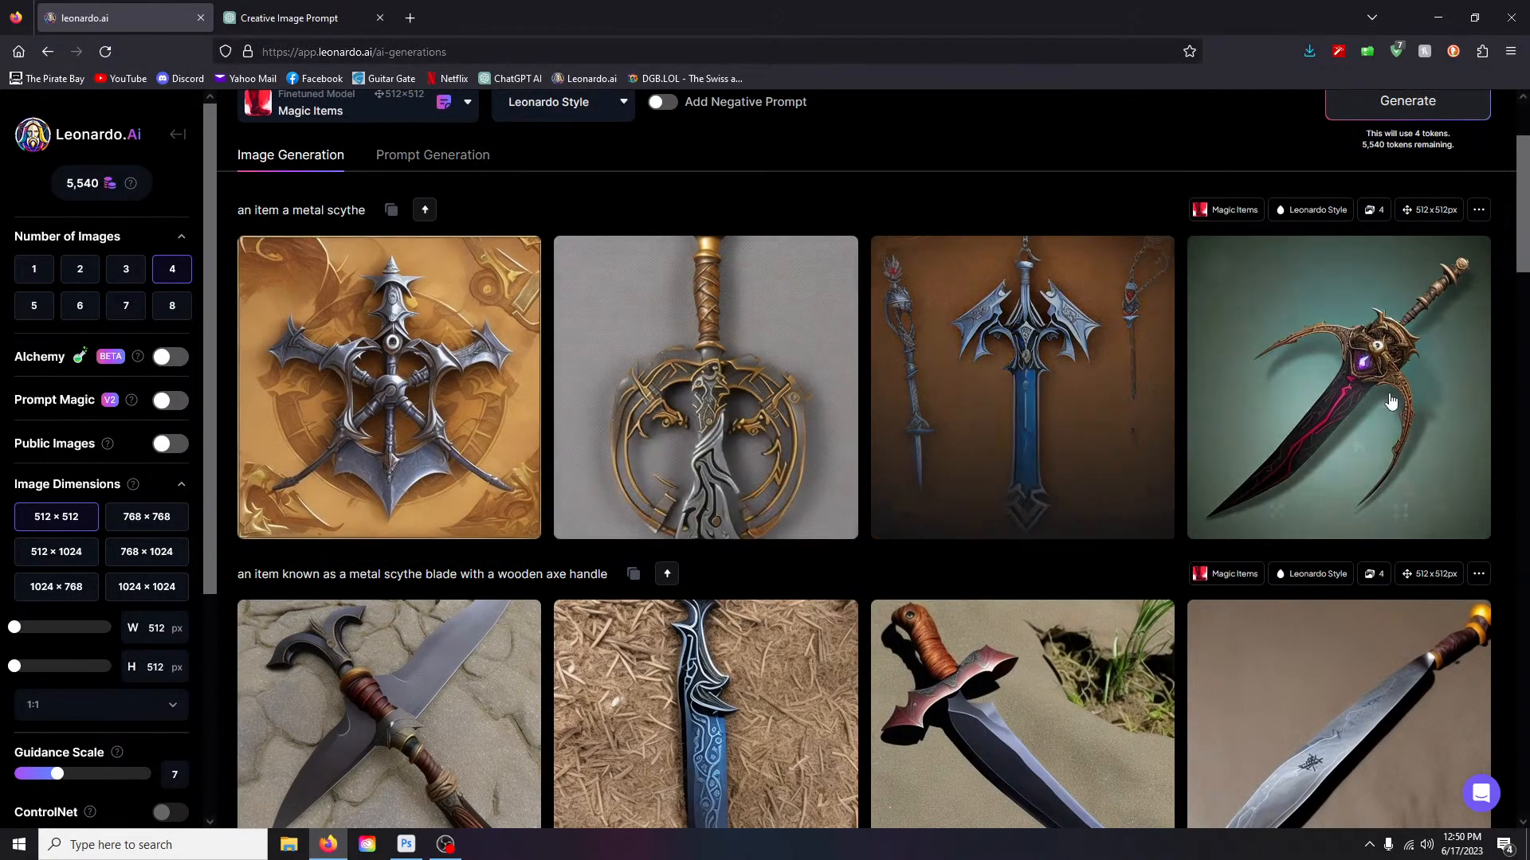
scroll(464, 274, up, 2)
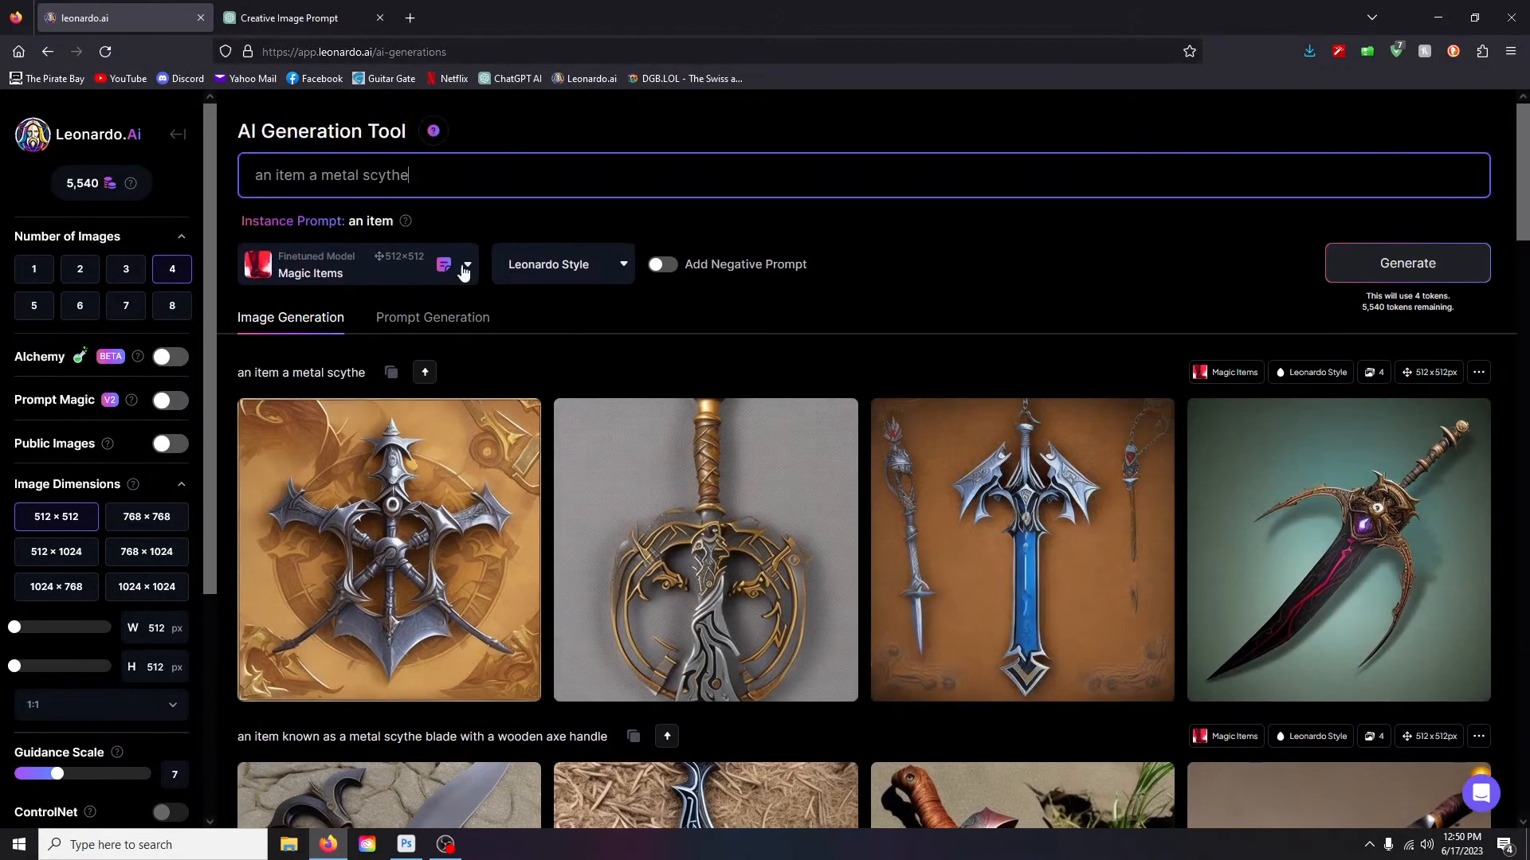
double_click(324, 179)
key(BackSpace)
- Generate 'an item a scythe' images and enlarge the first two results for a closer look
click(1391, 268)
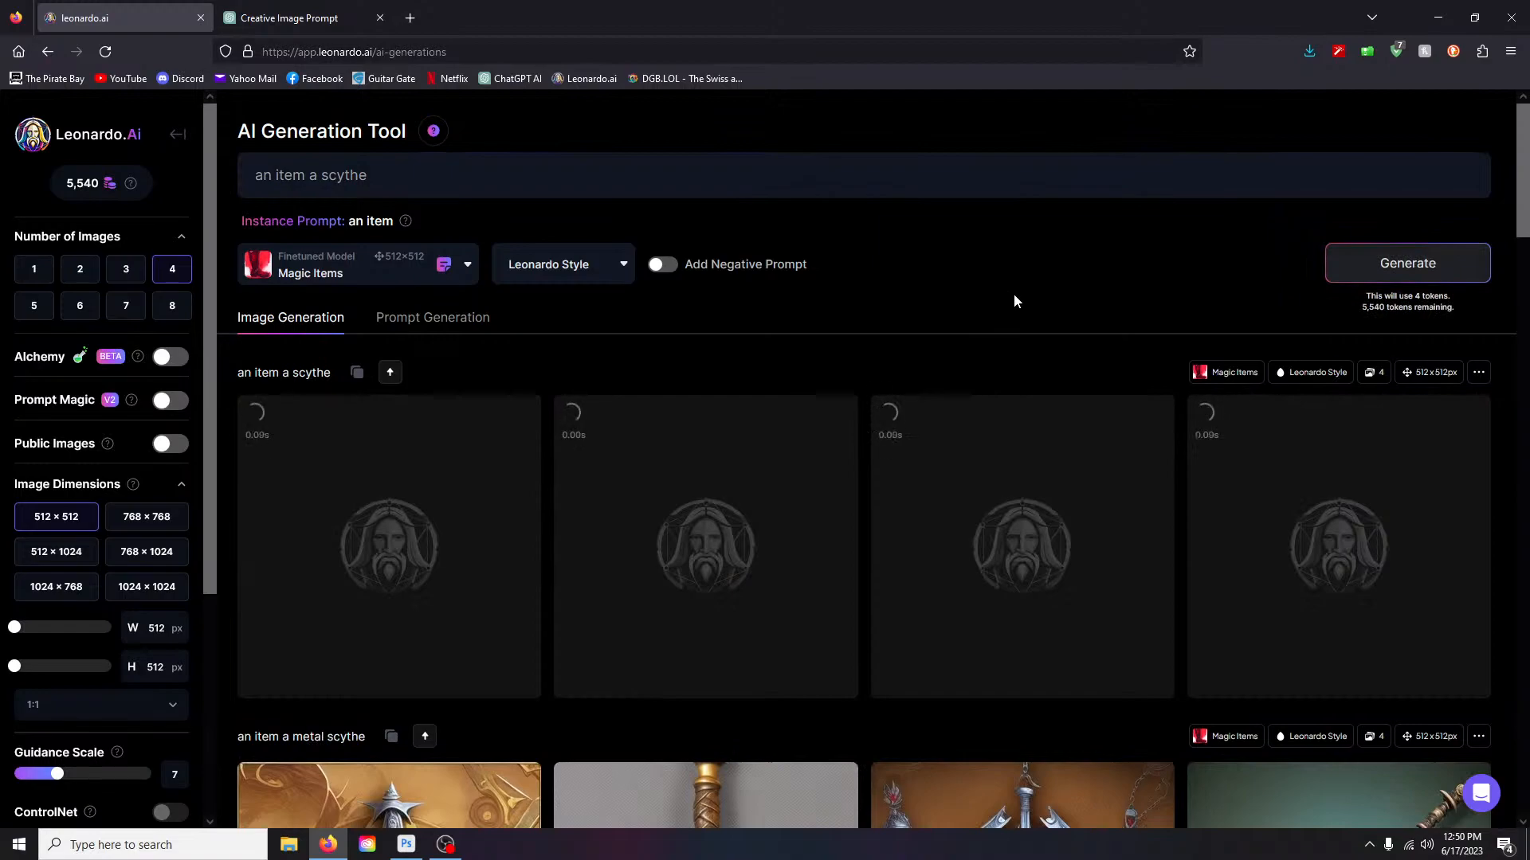
scroll(1013, 293, down, 1)
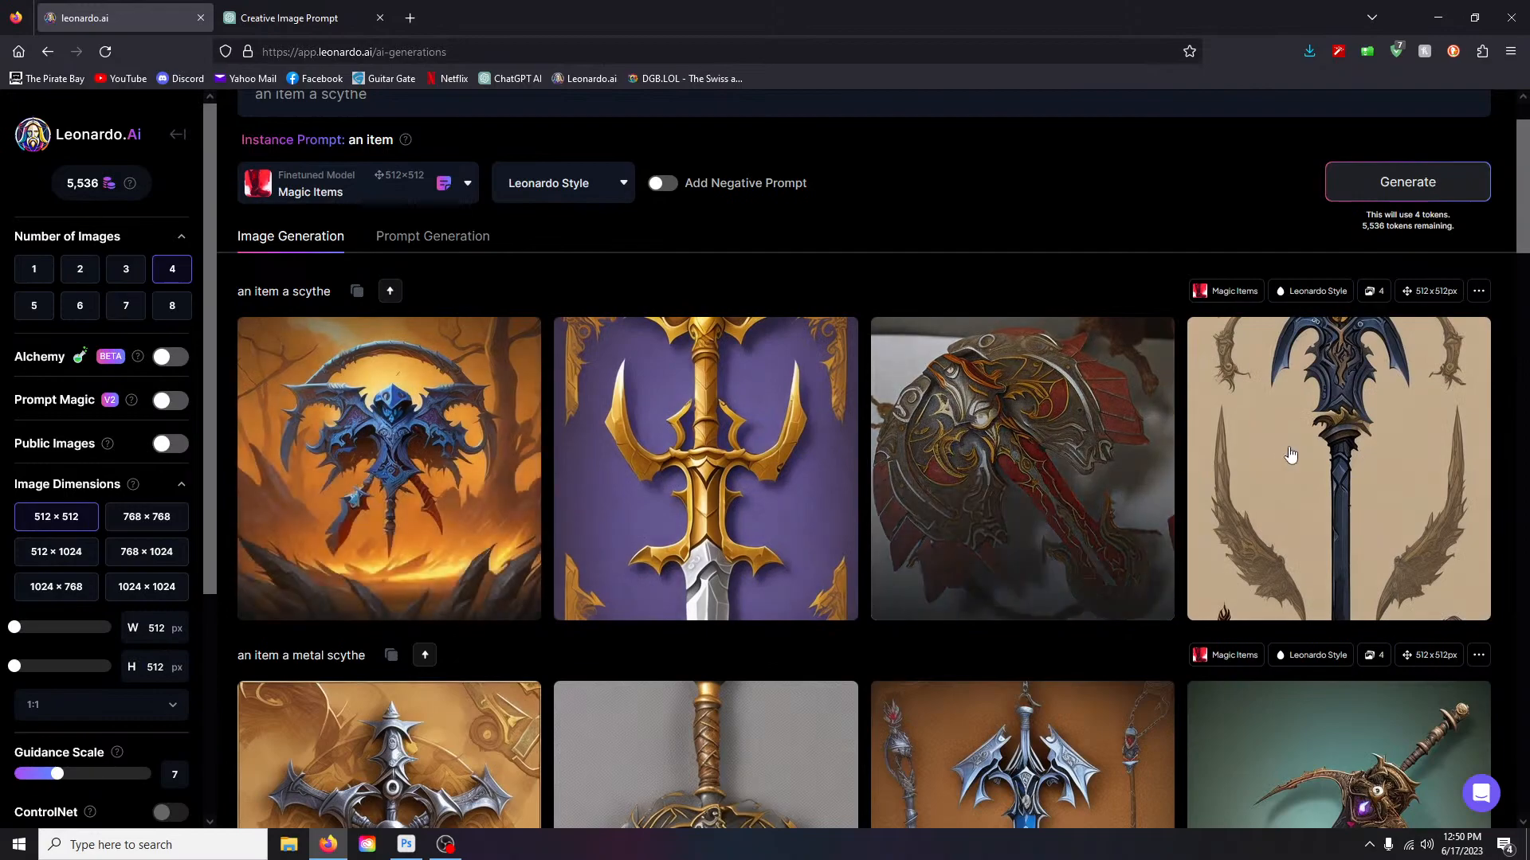
click(411, 434)
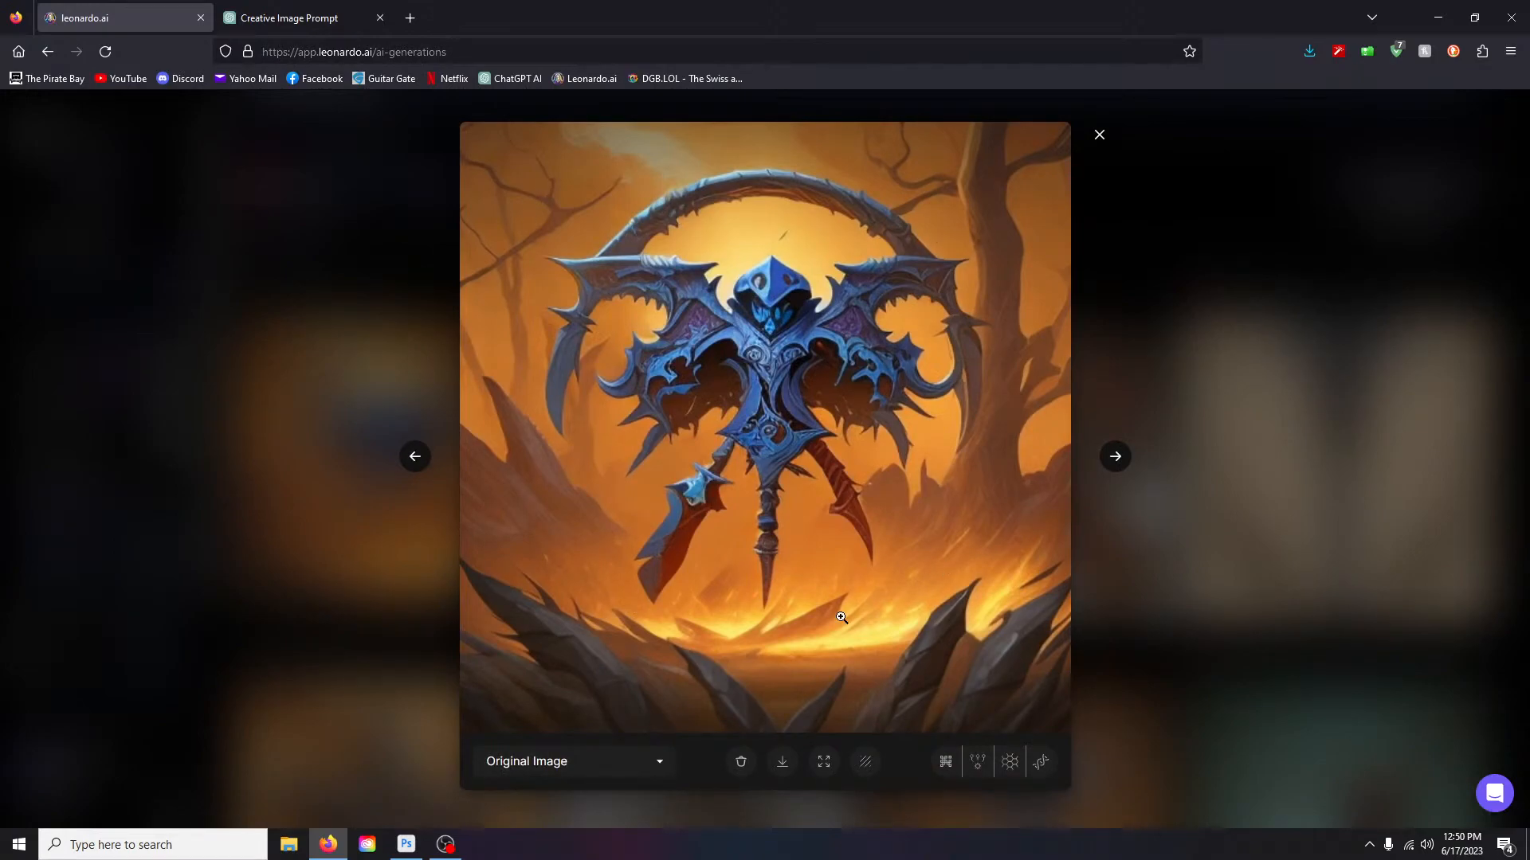
click(1099, 137)
click(698, 430)
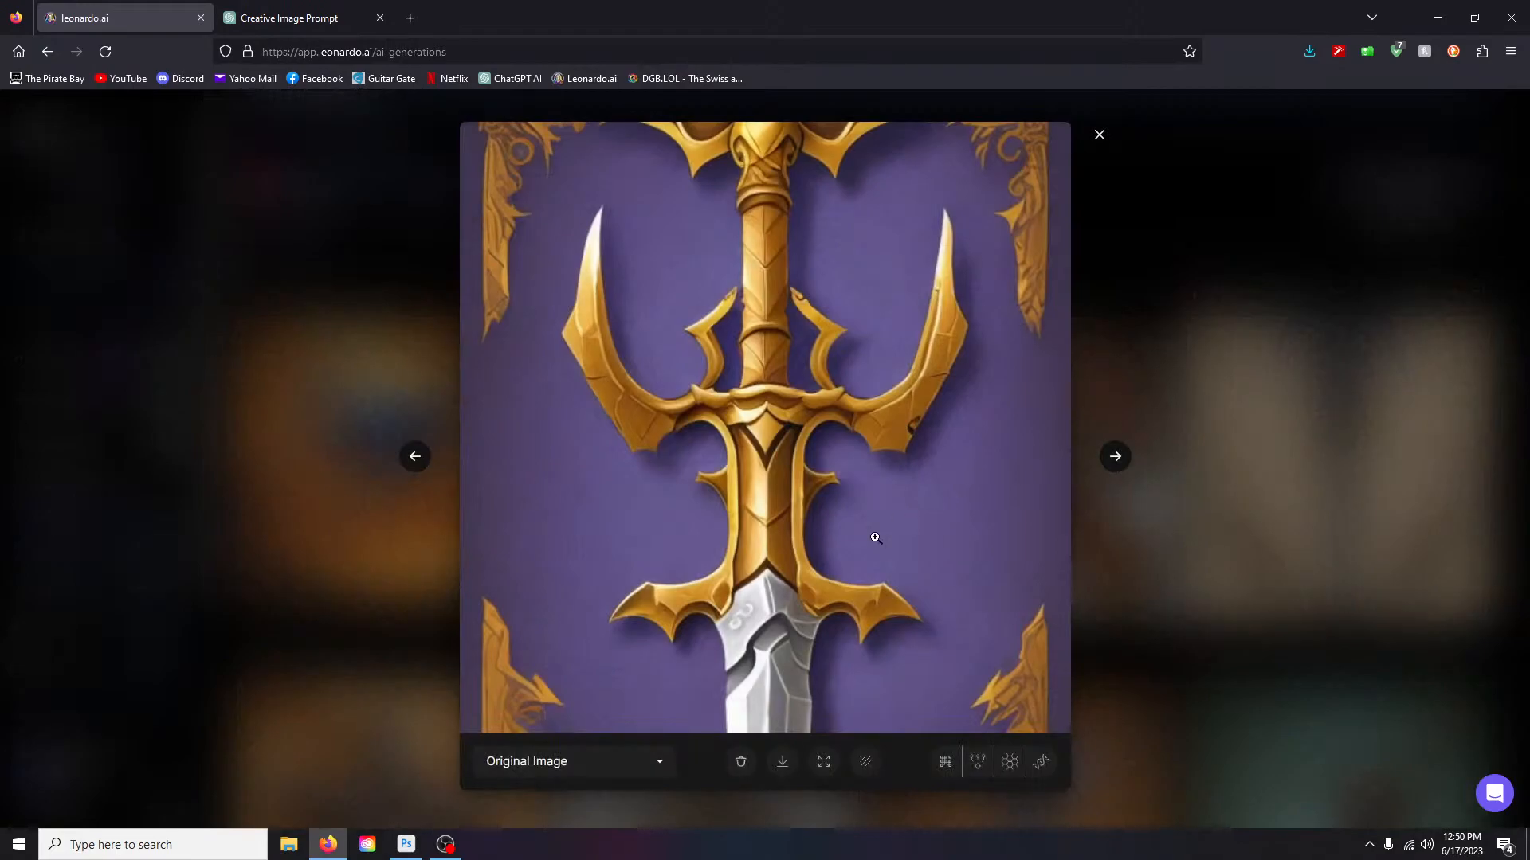
click(1101, 135)
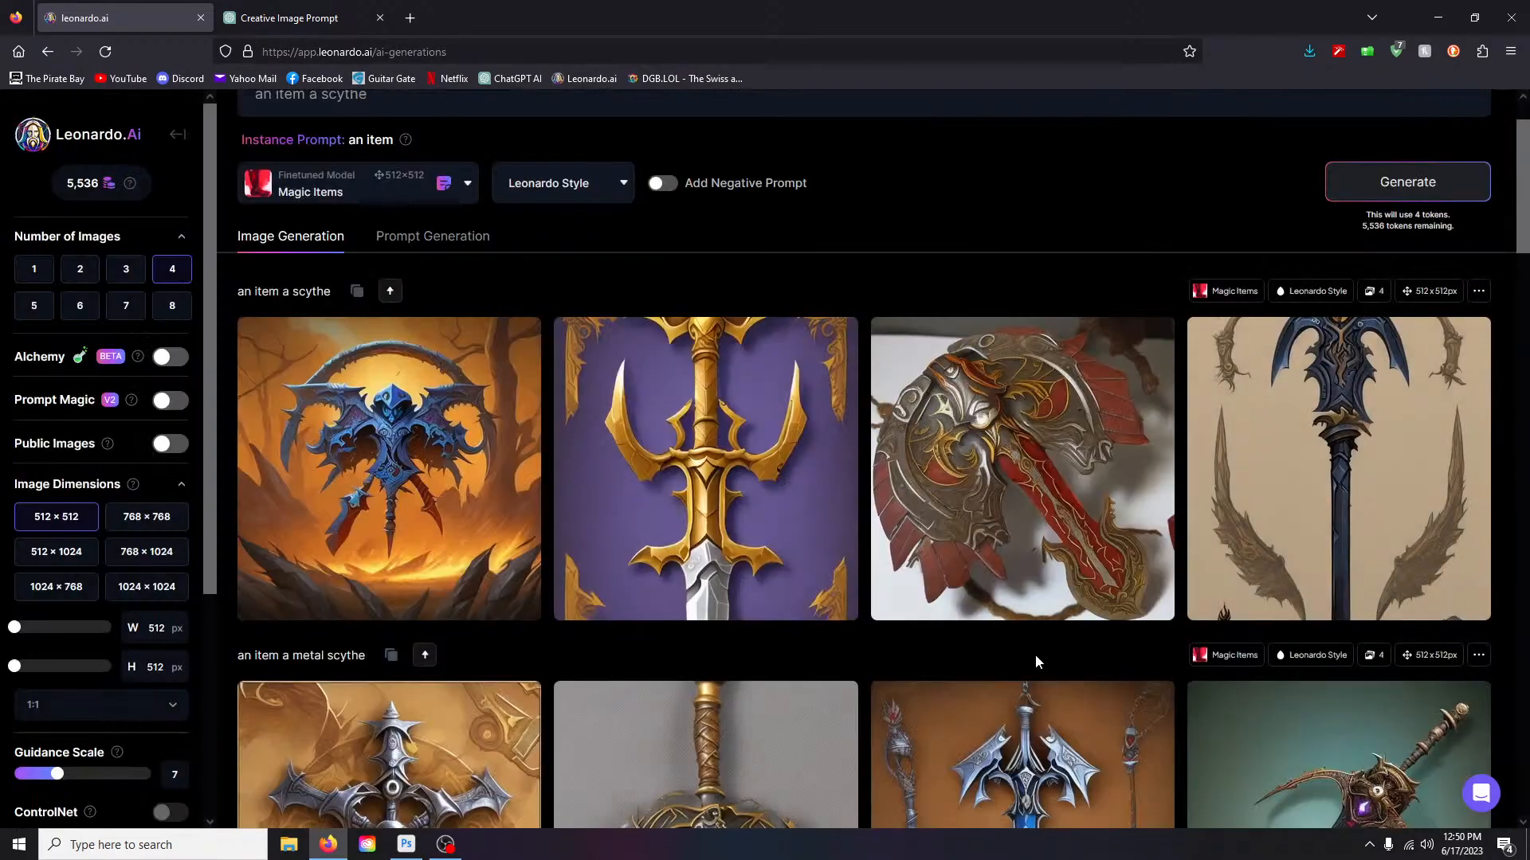
- Select the entire prompt text so it can be replaced
scroll(1035, 653, down, 10)
scroll(942, 649, up, 6)
scroll(943, 649, up, 5)
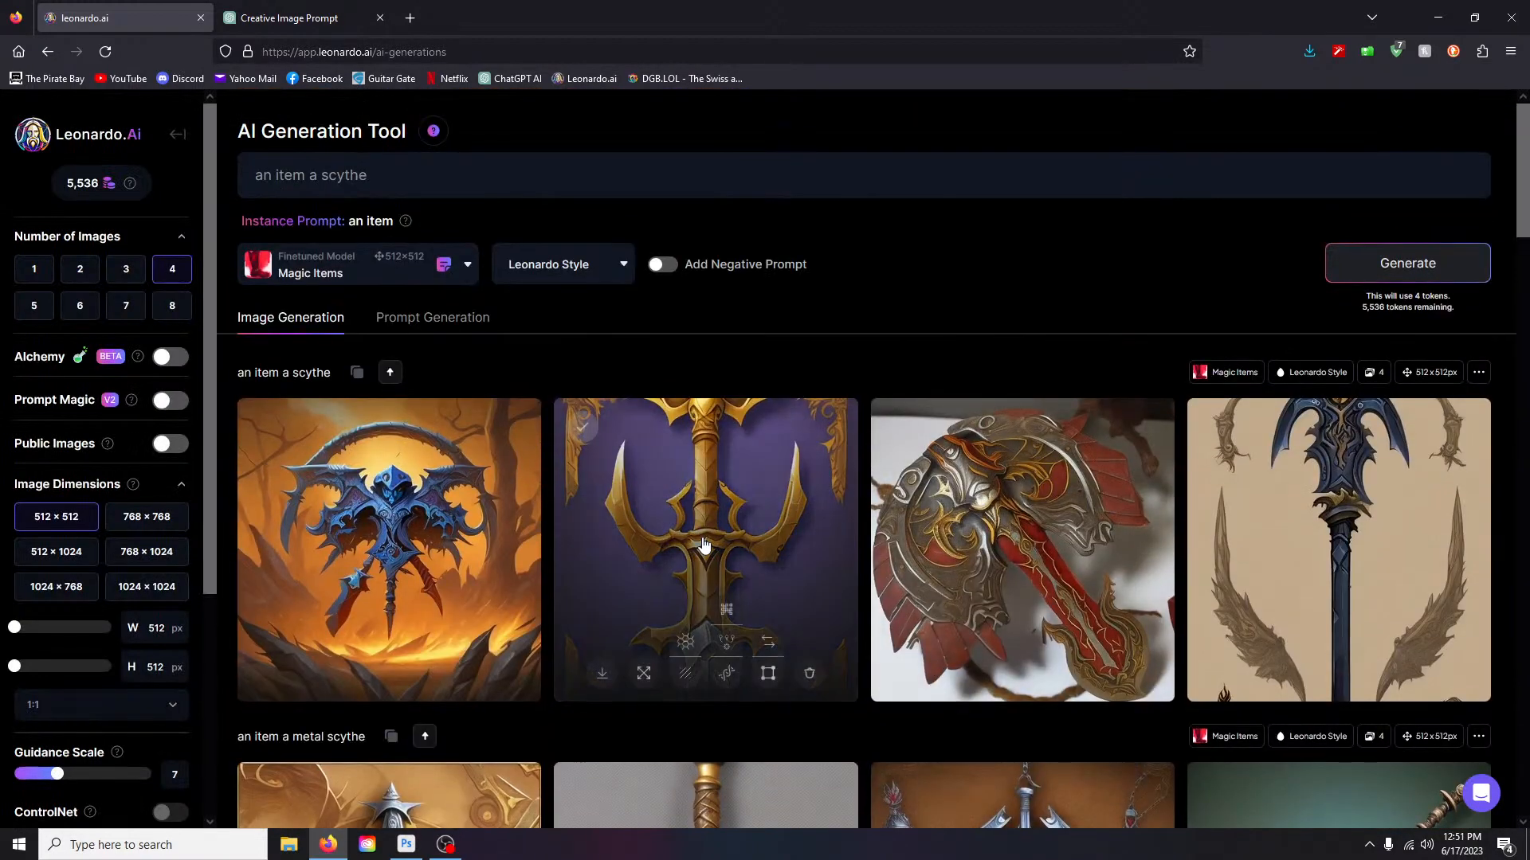
drag(377, 176, 239, 173)
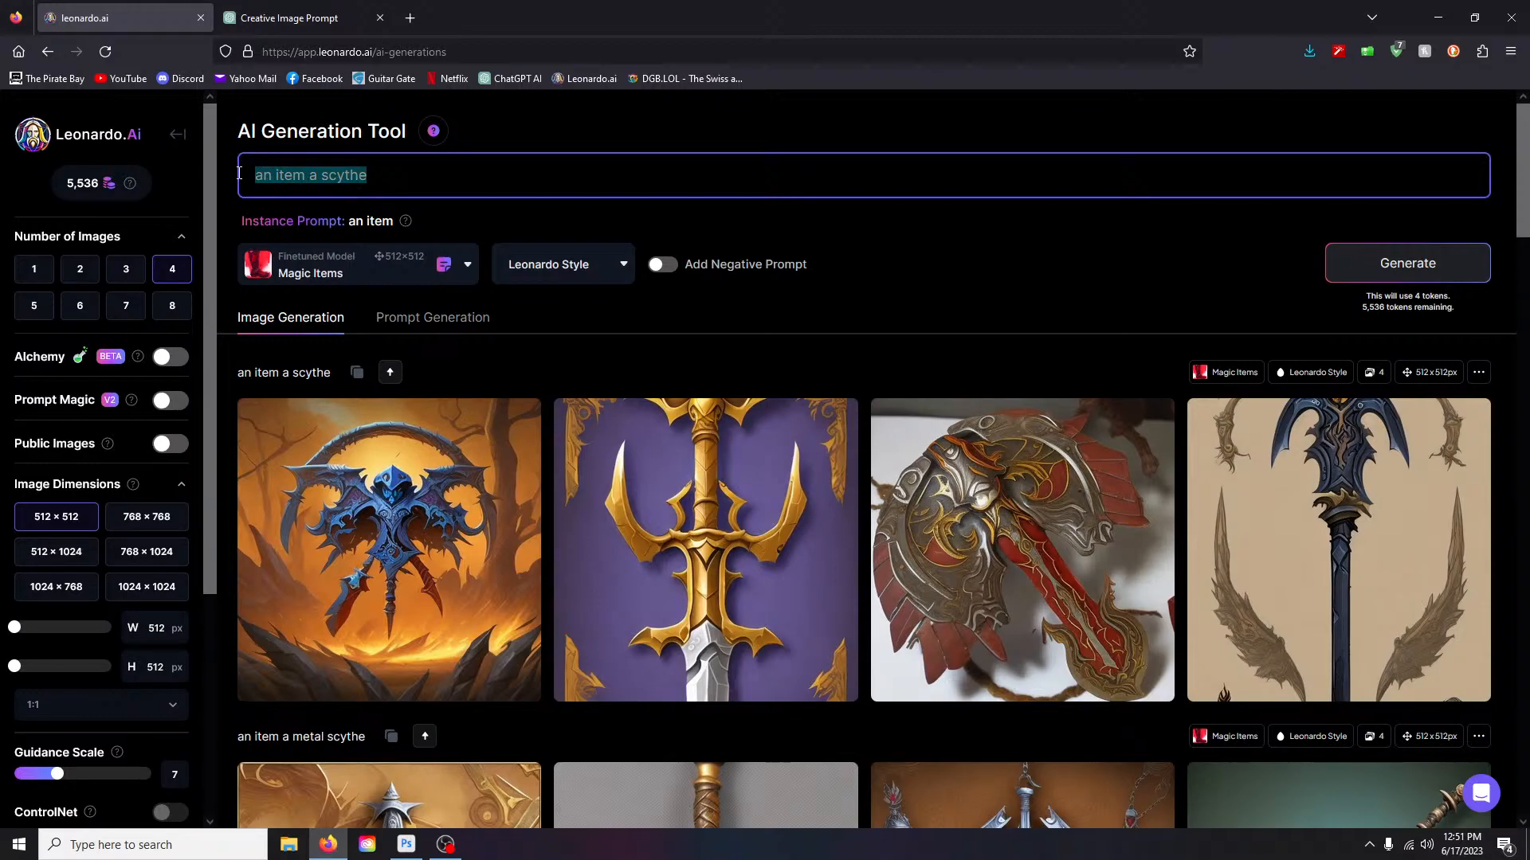
- Generate images for the new prompt 'scythe item', then open the Finetuned Model dropdown
text(scyth)
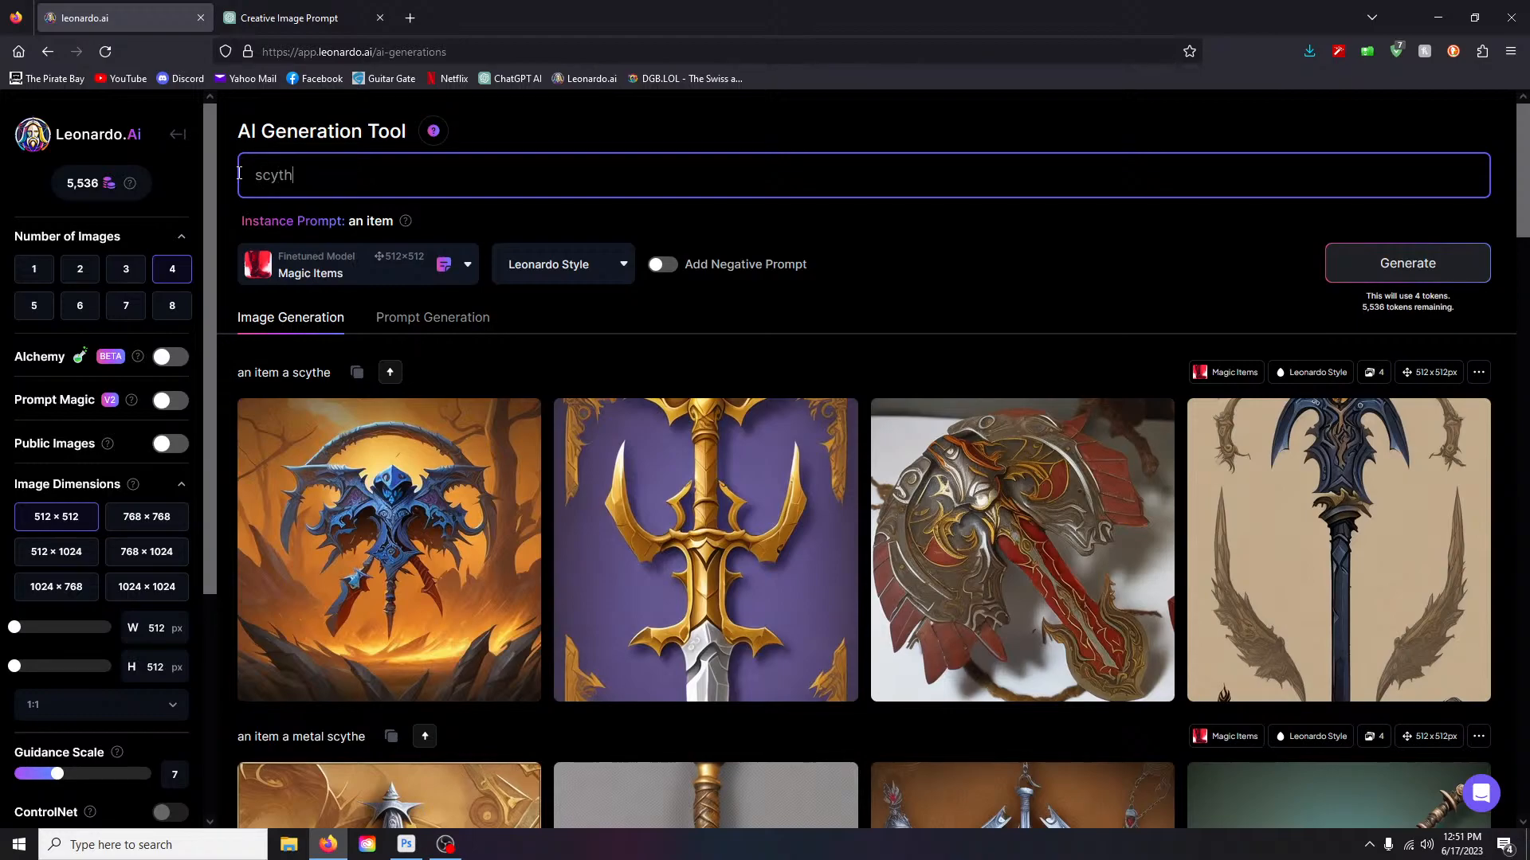
text(e item)
key(Return)
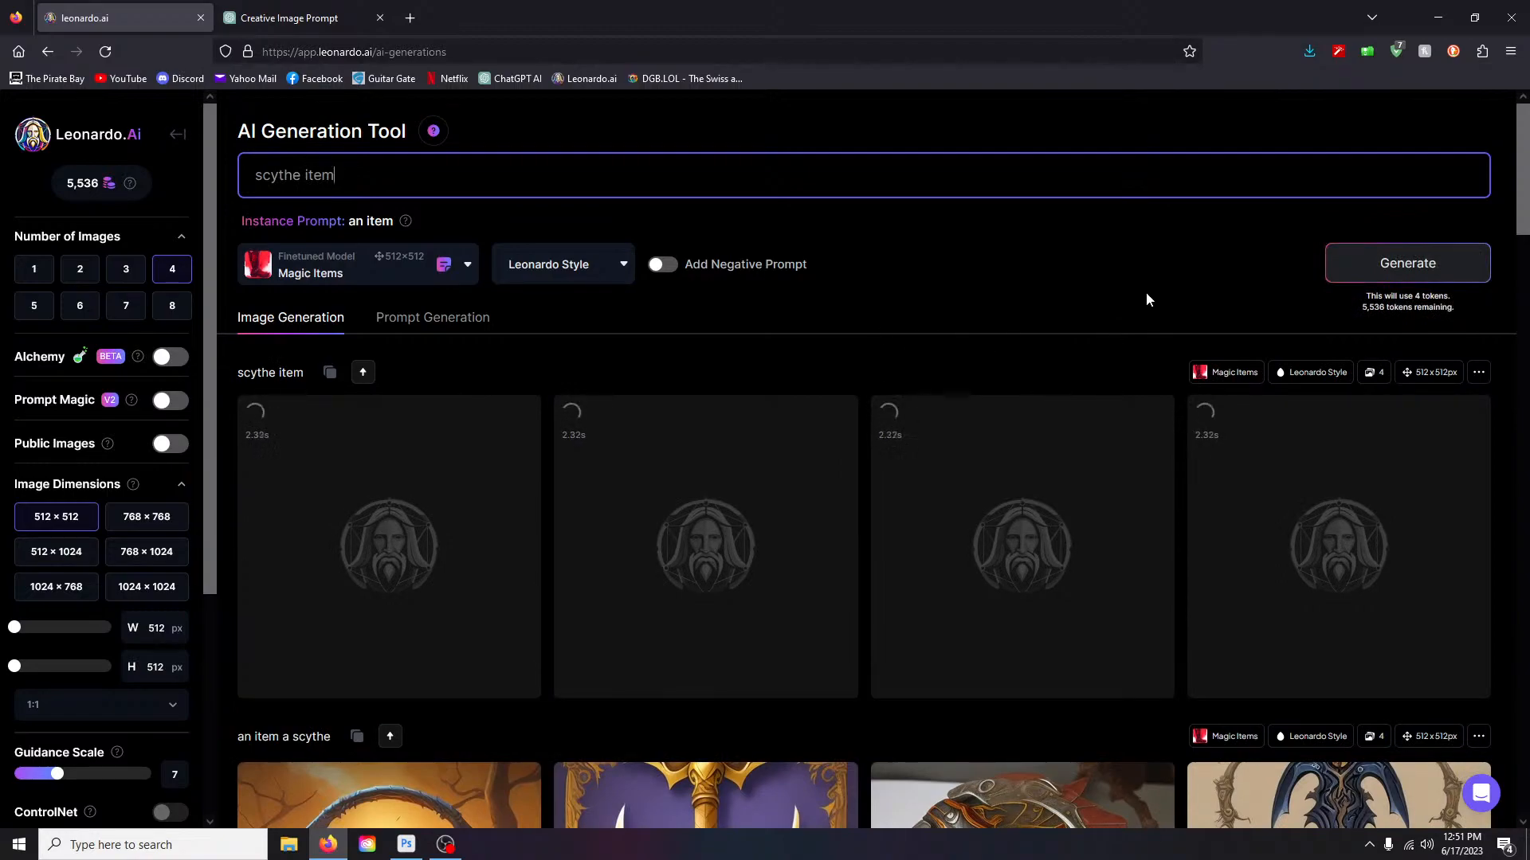
scroll(1145, 300, down, 1)
scroll(1146, 299, down, 2)
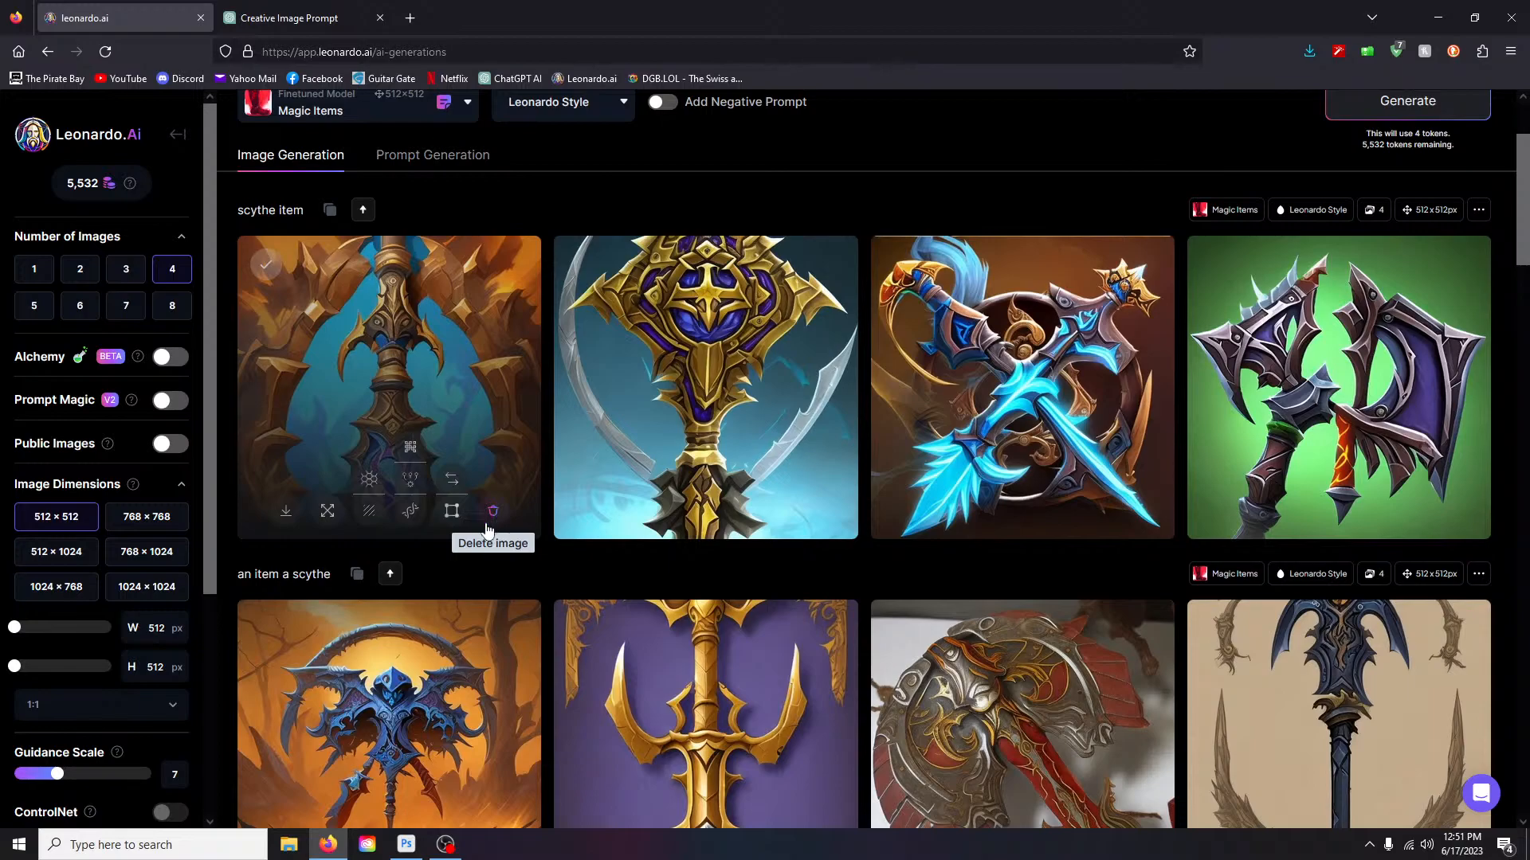
scroll(344, 281, up, 2)
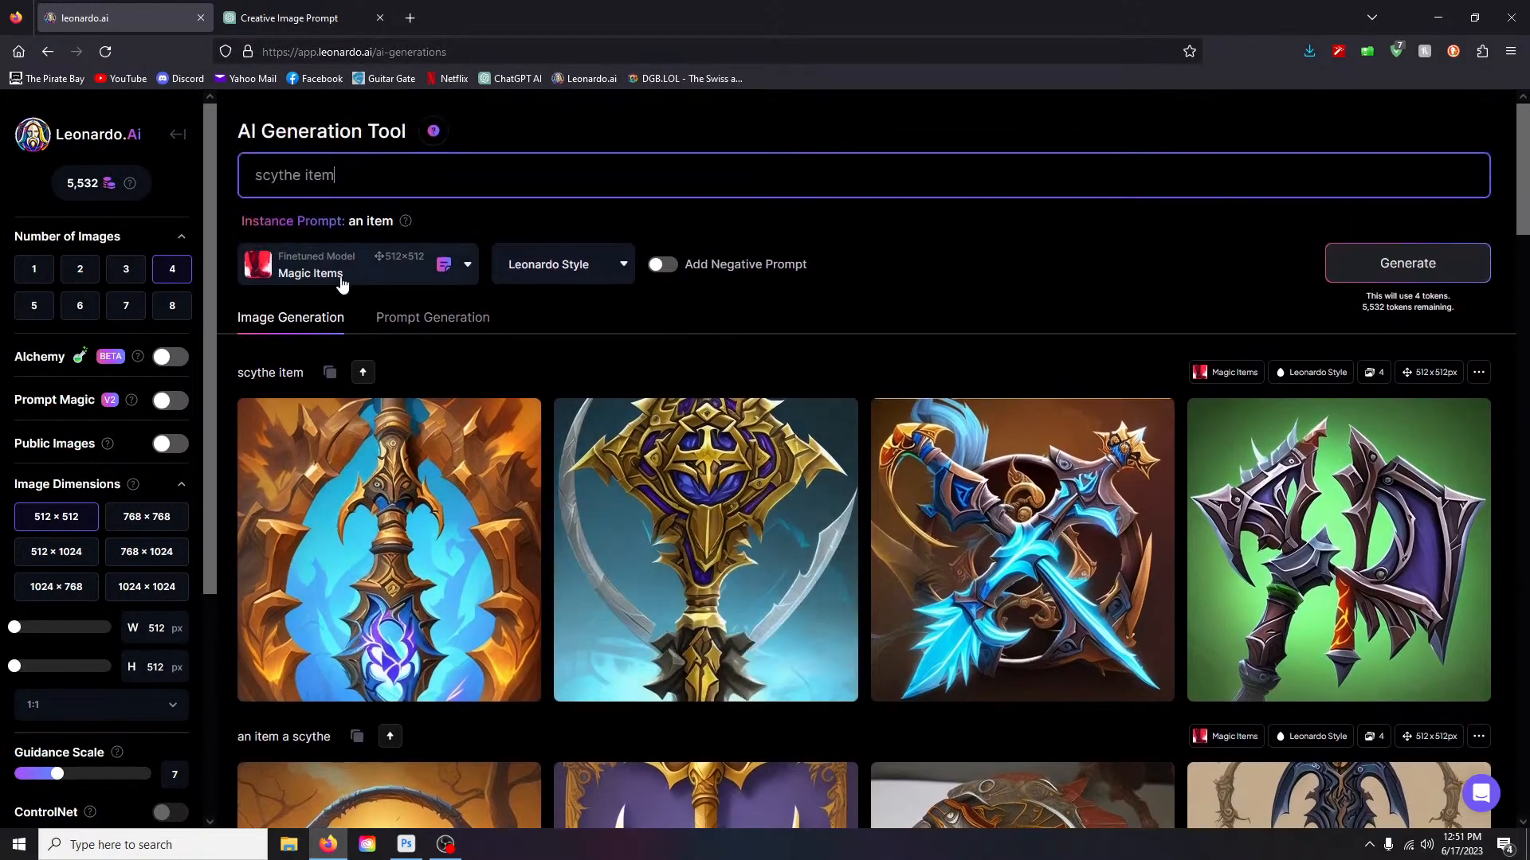
click(466, 266)
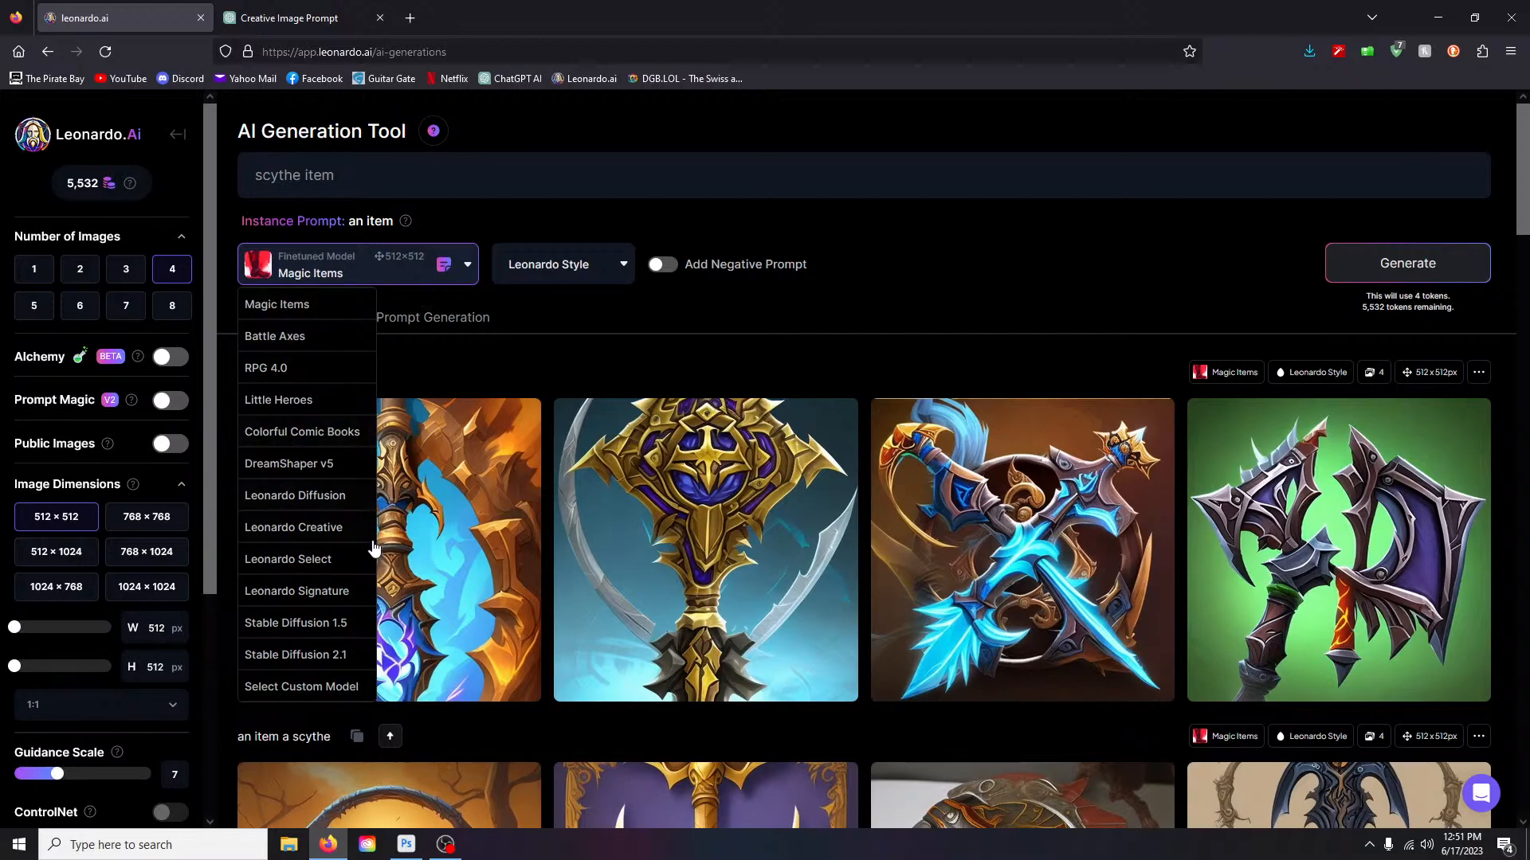
- Generate 'scythe item' with DreamShaper v5, then choose DreamShaper v6 from the model gallery
click(307, 464)
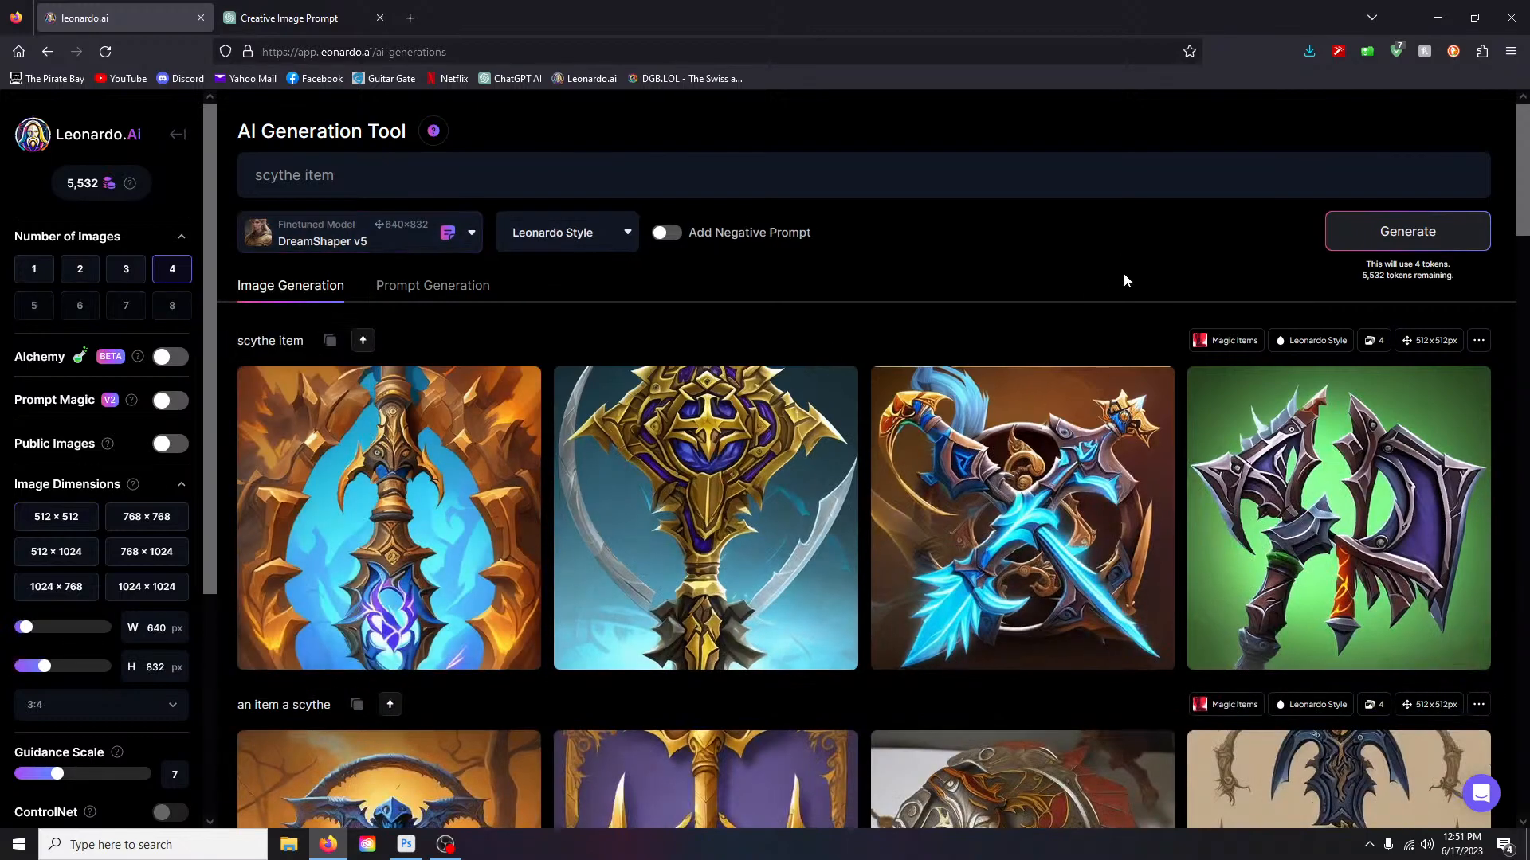
click(1403, 233)
click(359, 235)
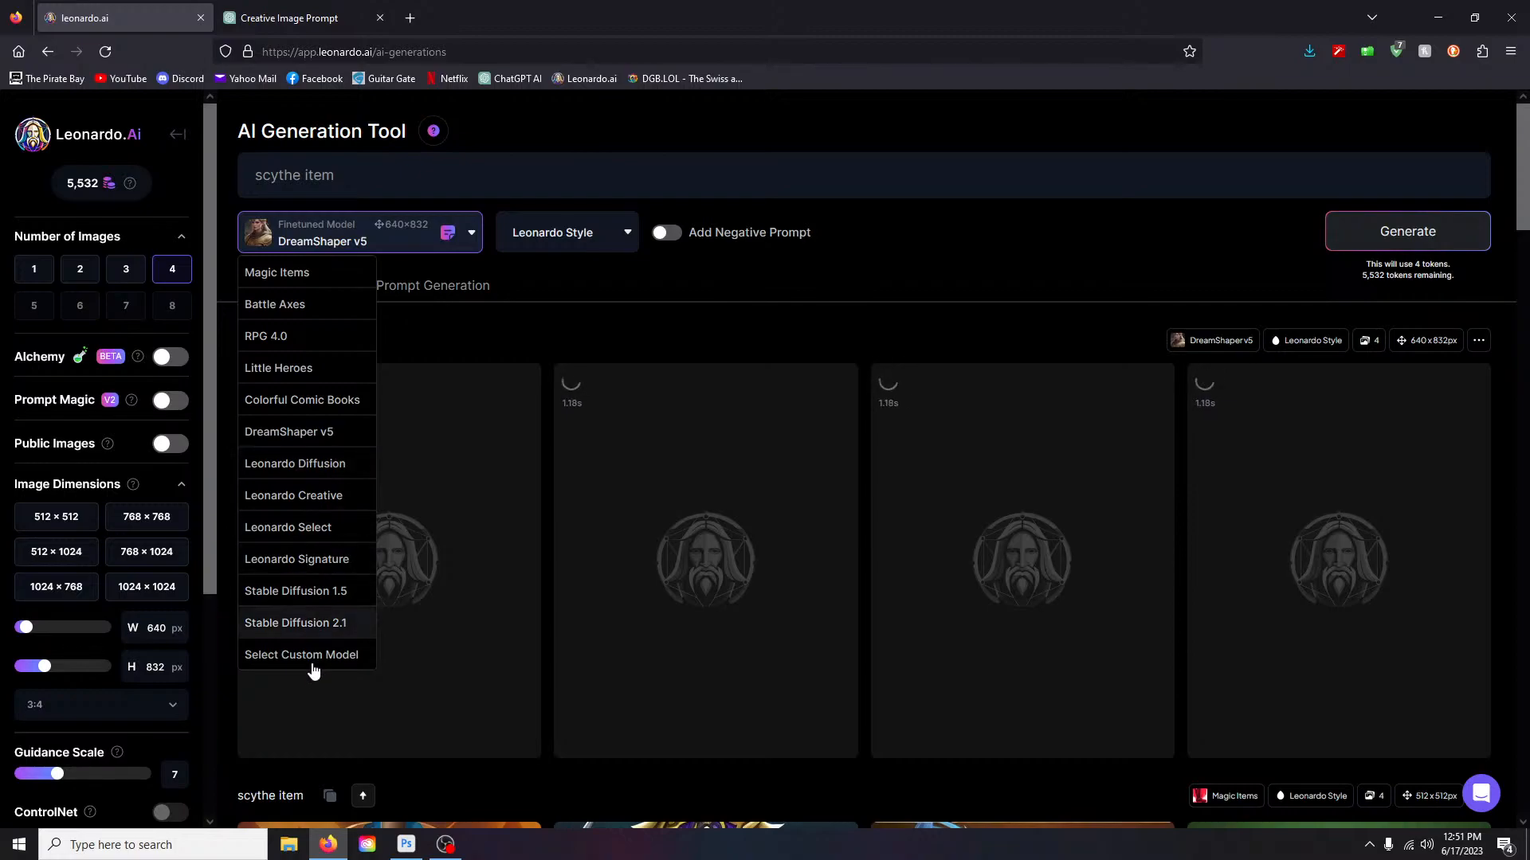
scroll(311, 359, down, 3)
click(323, 498)
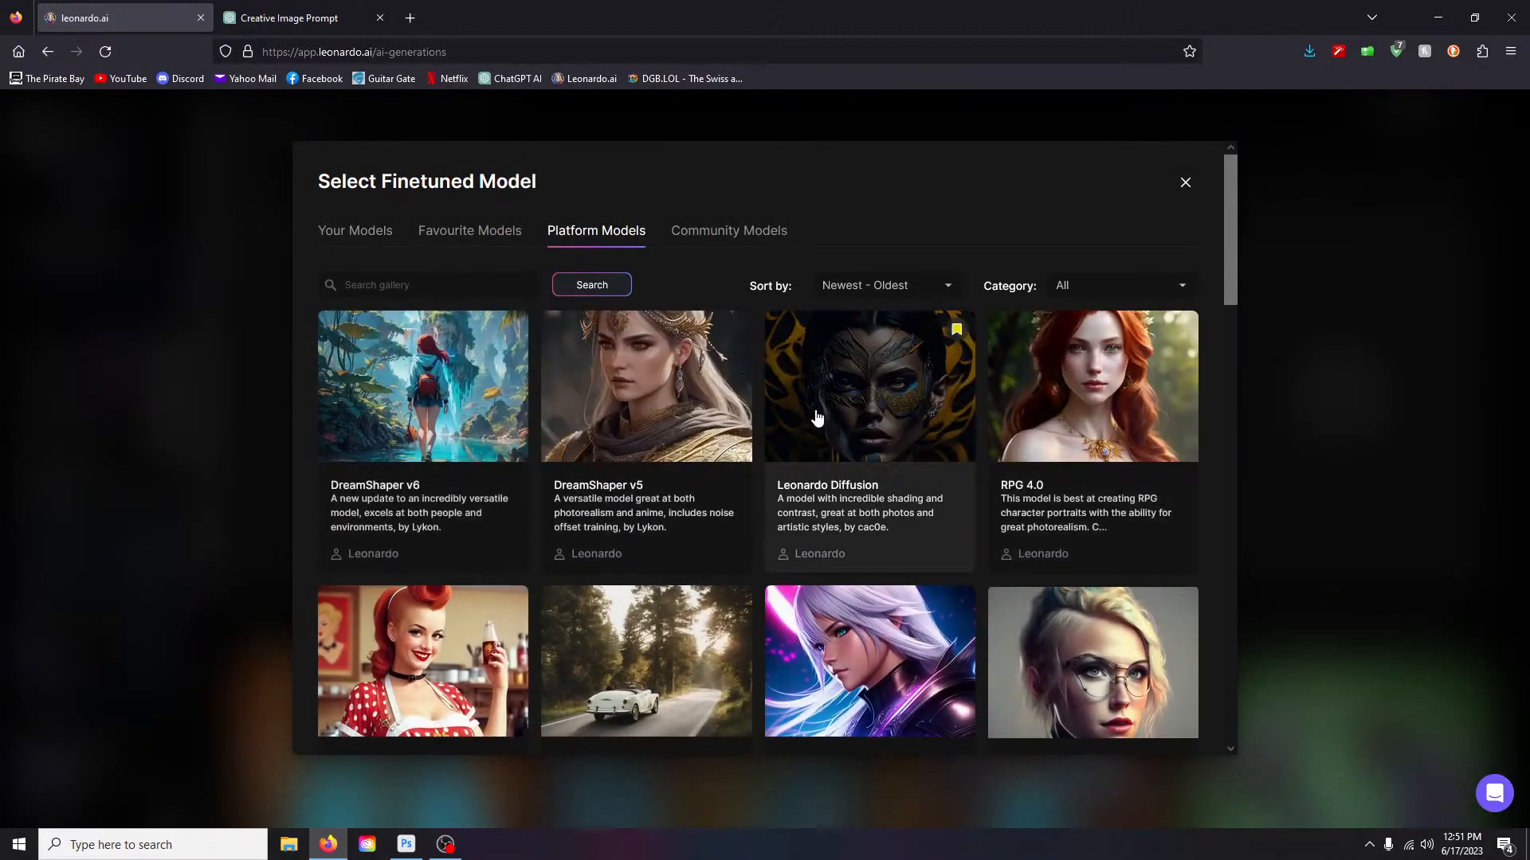
click(401, 420)
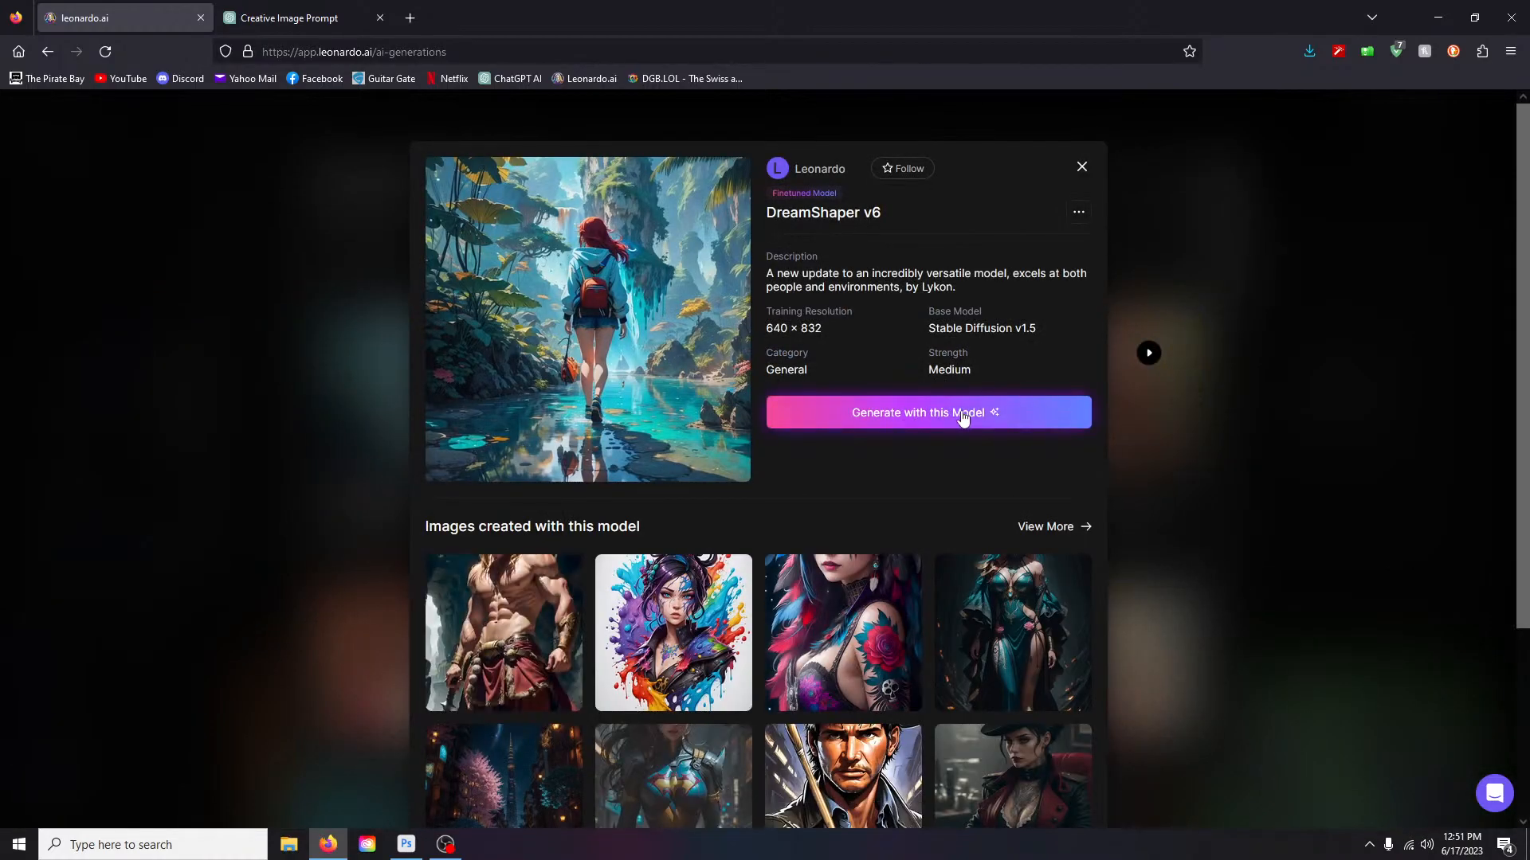
click(963, 418)
scroll(478, 359, up, 4)
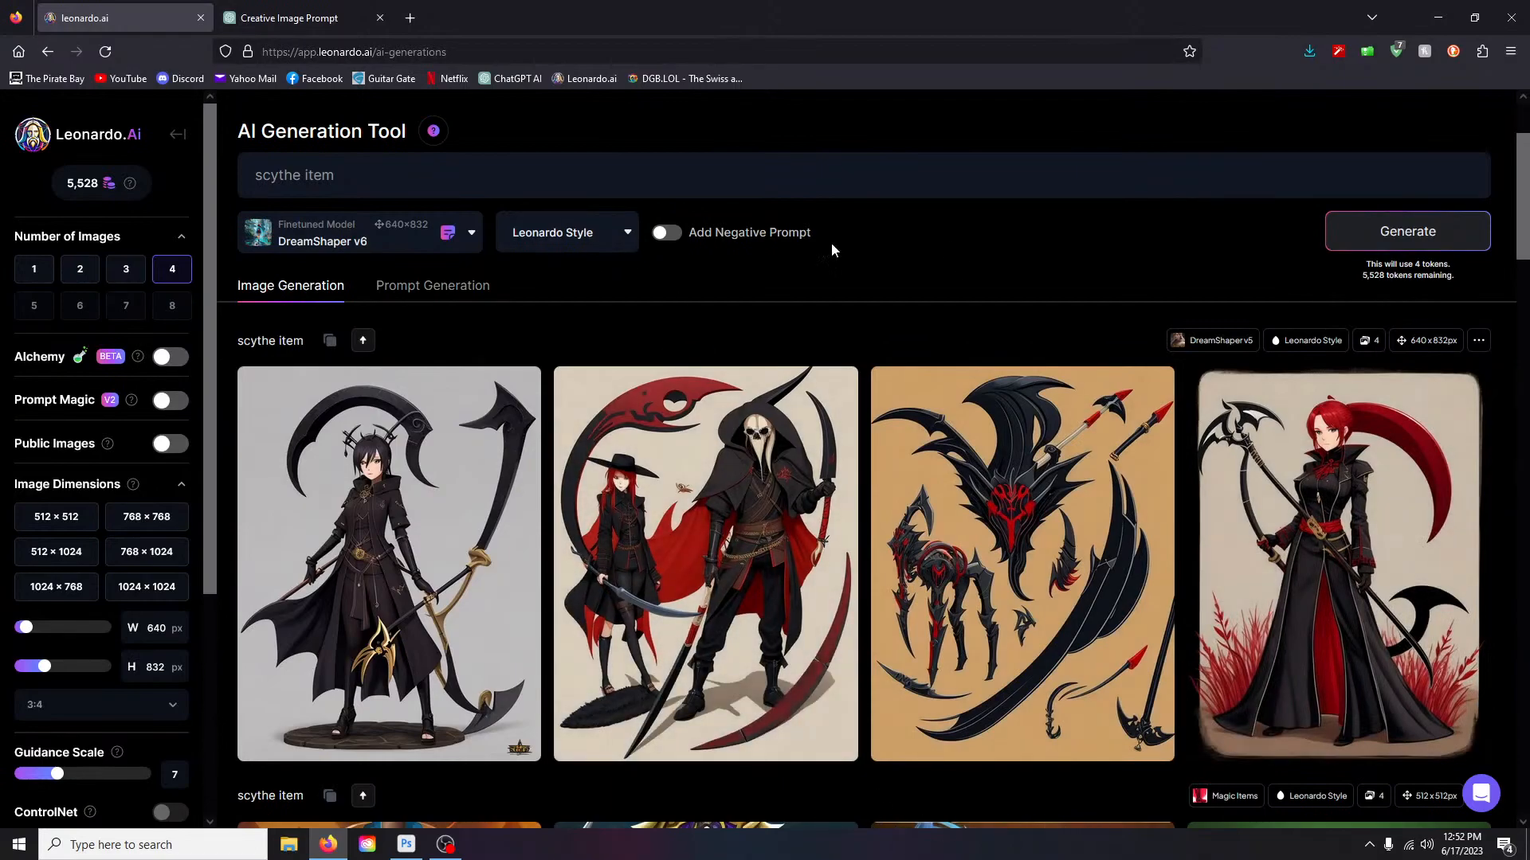
- Generate four DreamShaper v6 'scythe item' images and enlarge the third result
click(1391, 232)
scroll(829, 270, down, 4)
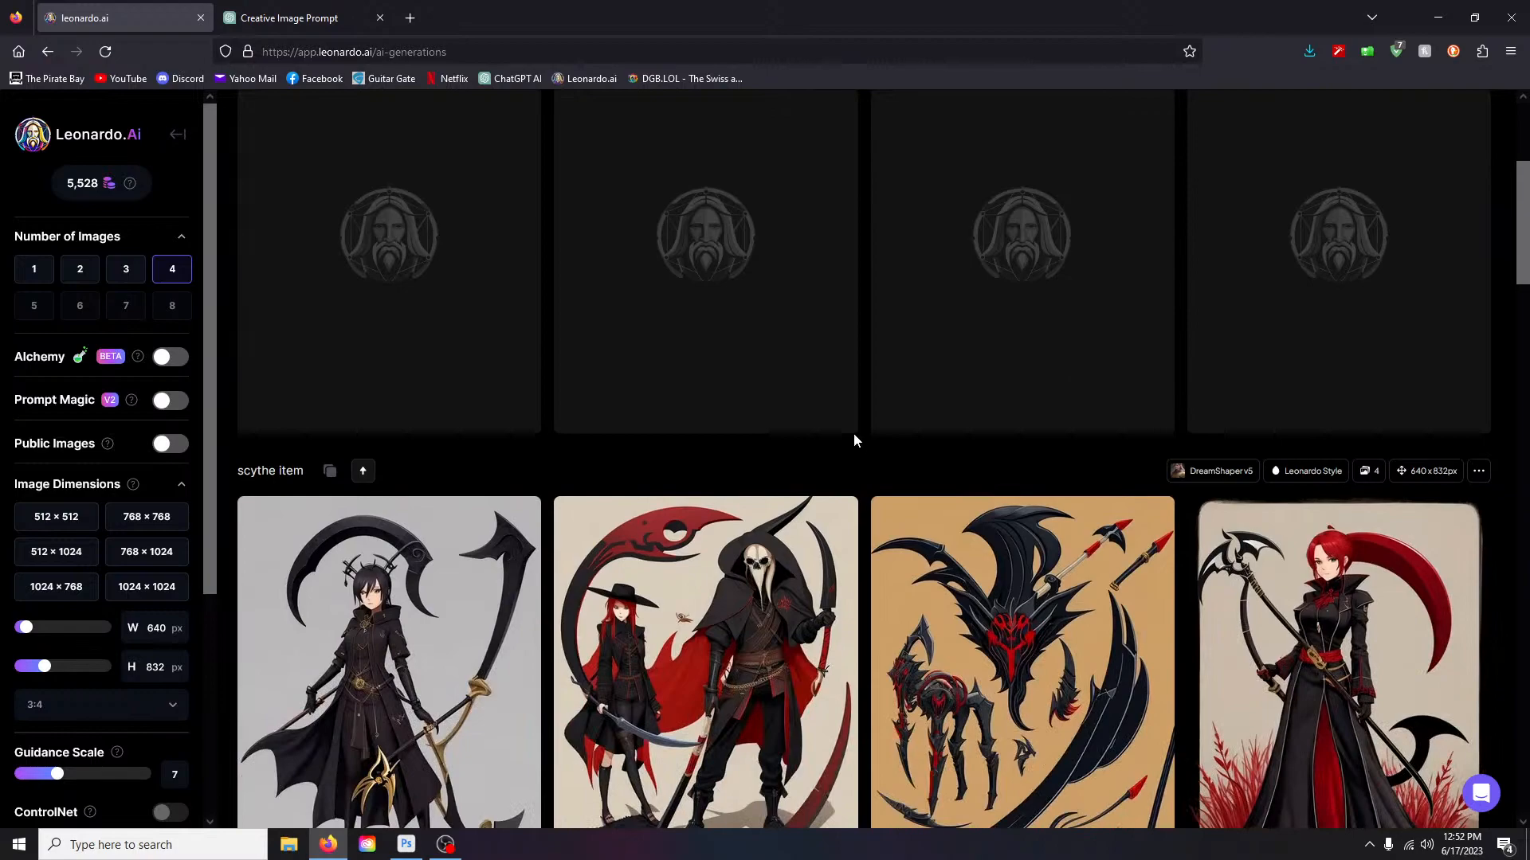
scroll(855, 440, up, 3)
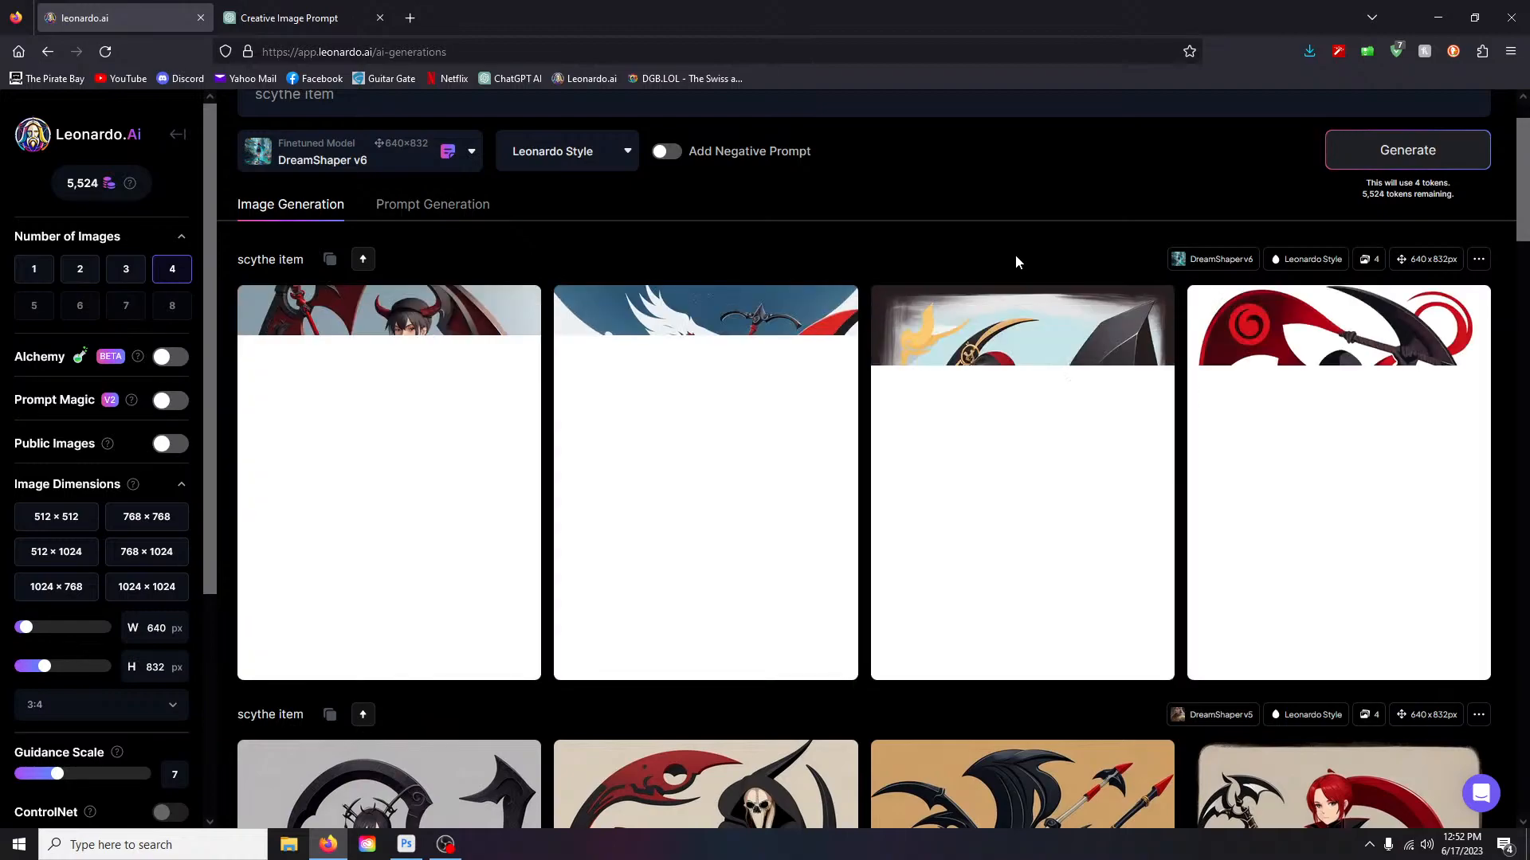
mouse_move(1028, 302)
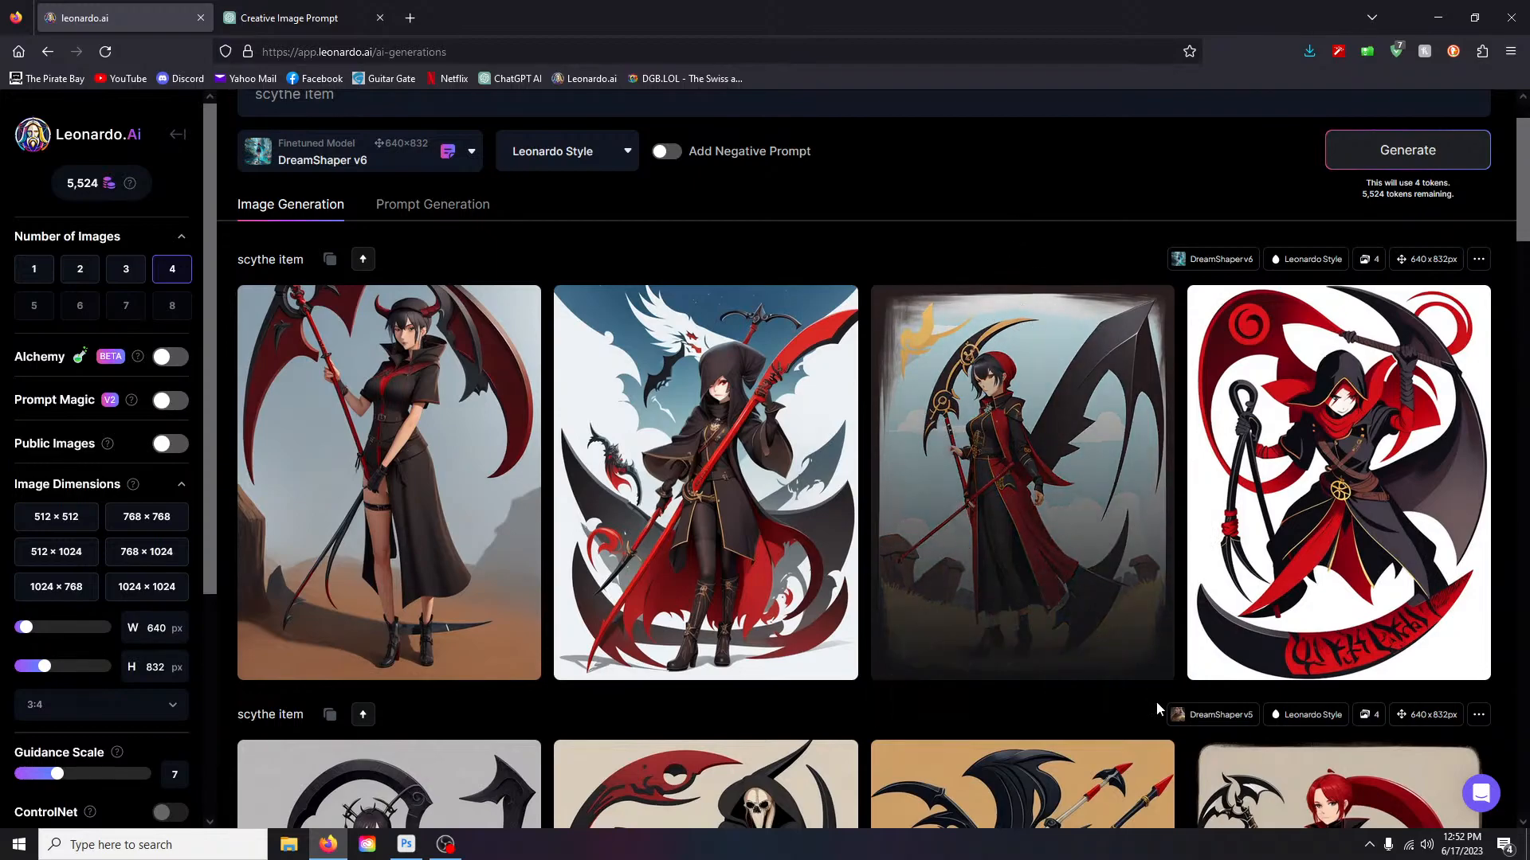
click(1057, 467)
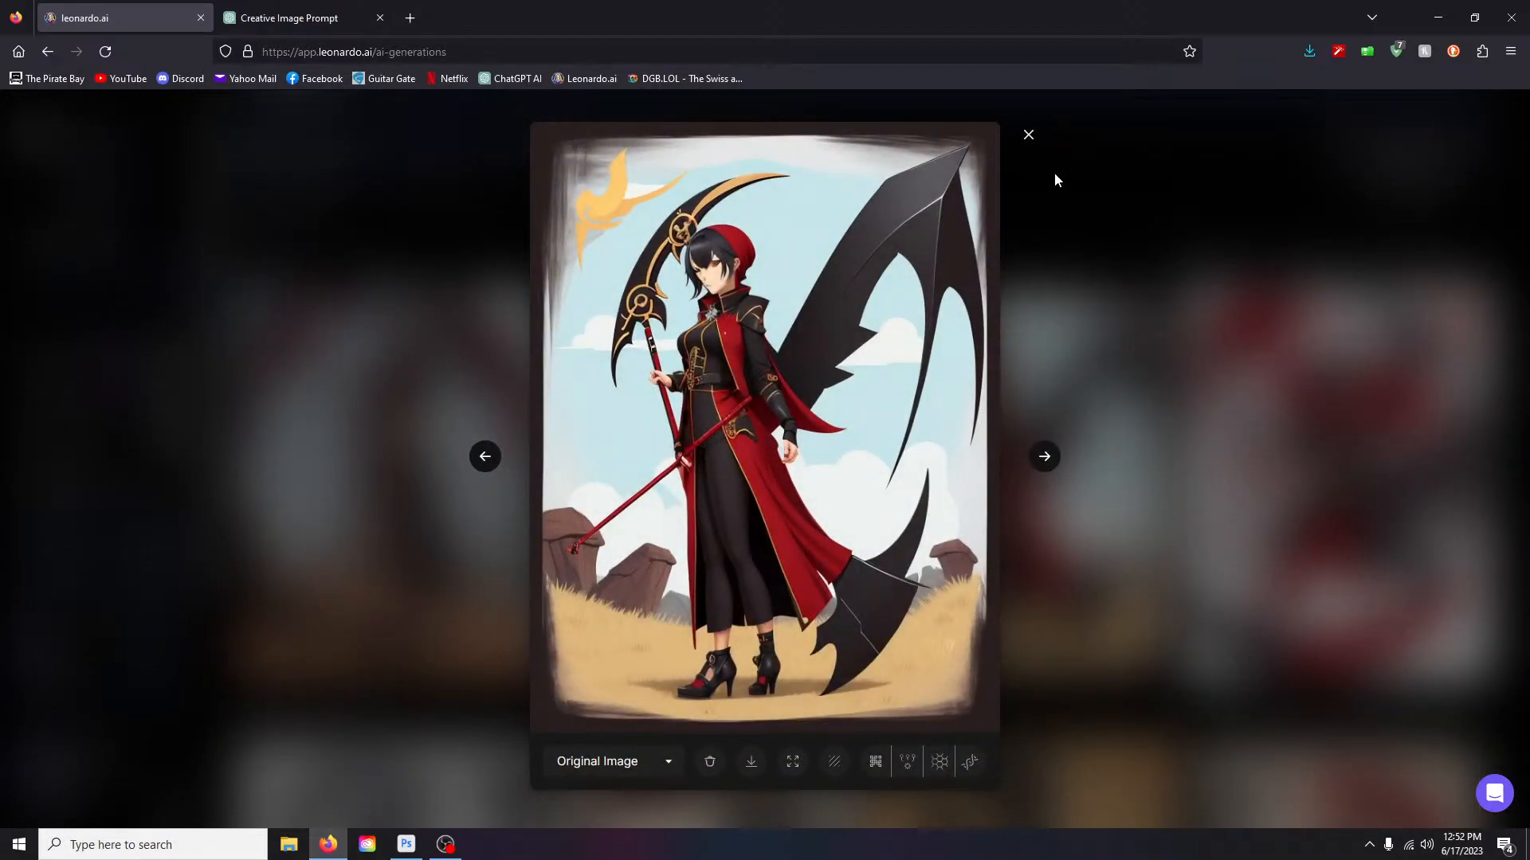
click(1028, 137)
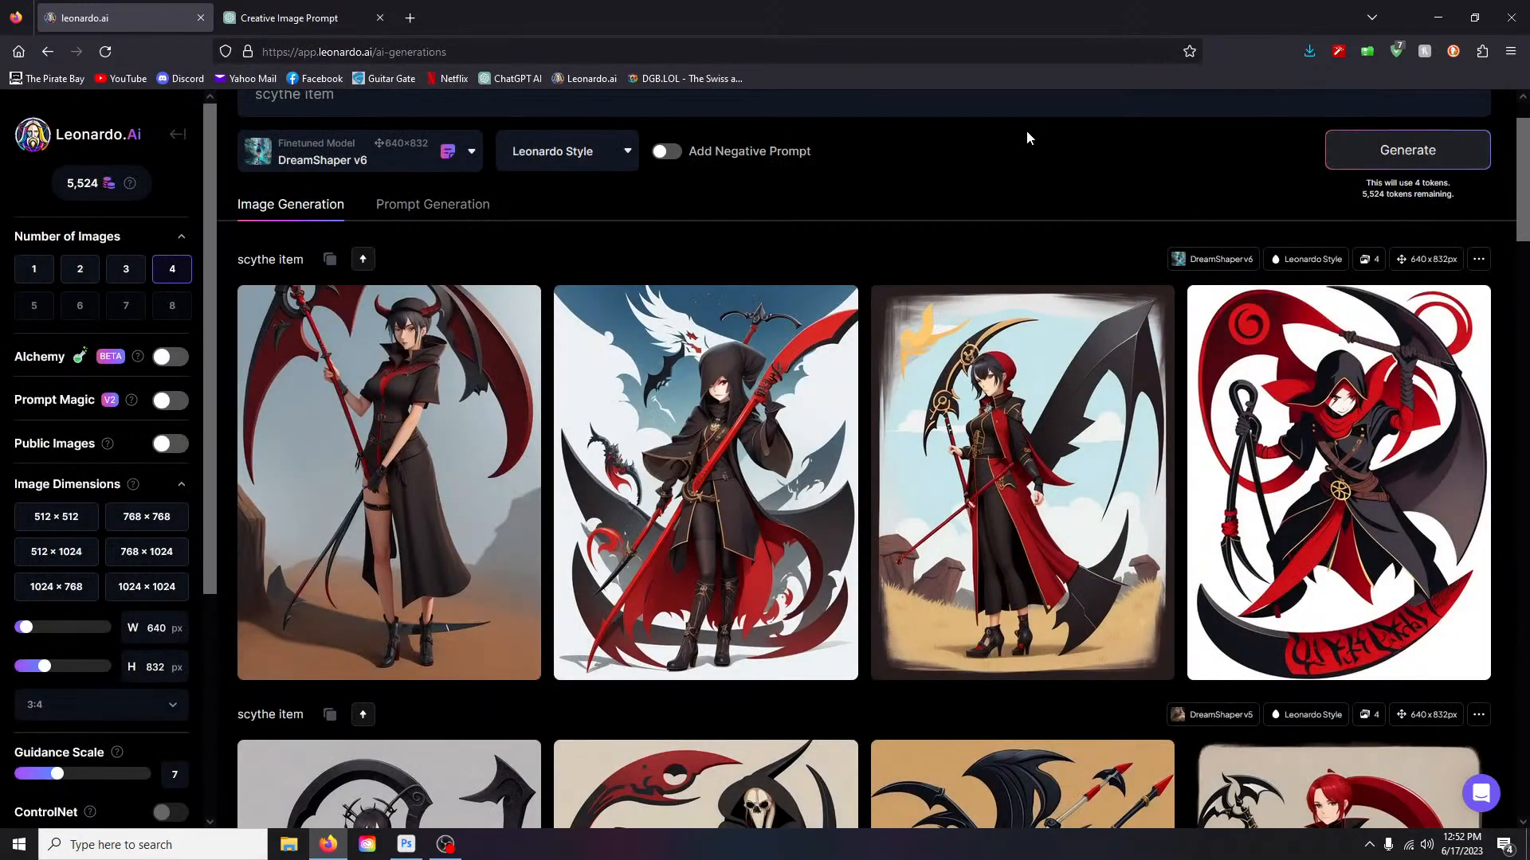
- Select the existing 'scythe item' prompt text
scroll(962, 443, down, 4)
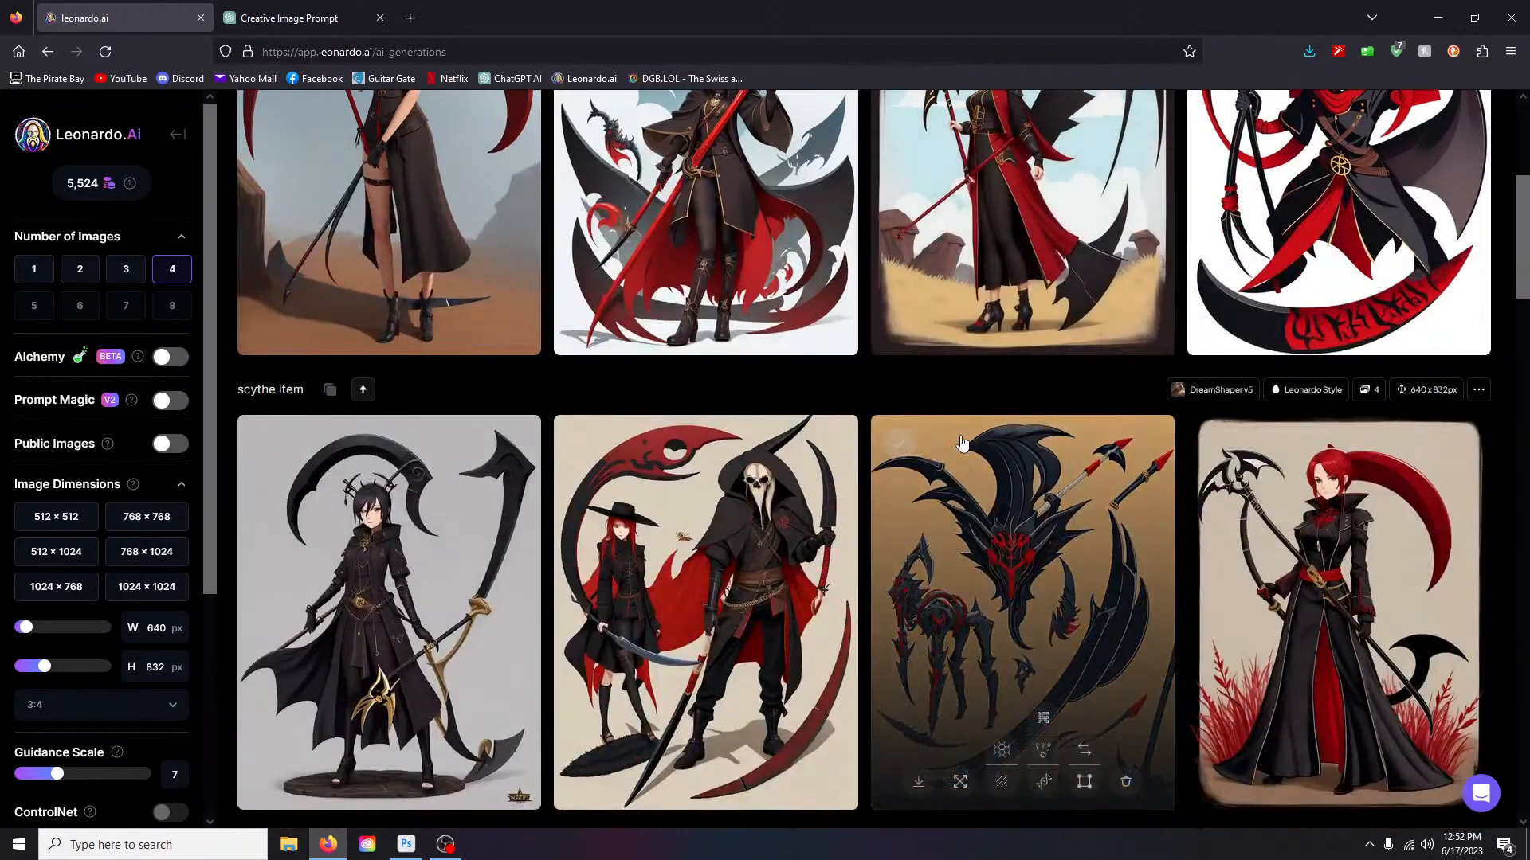
scroll(962, 443, up, 5)
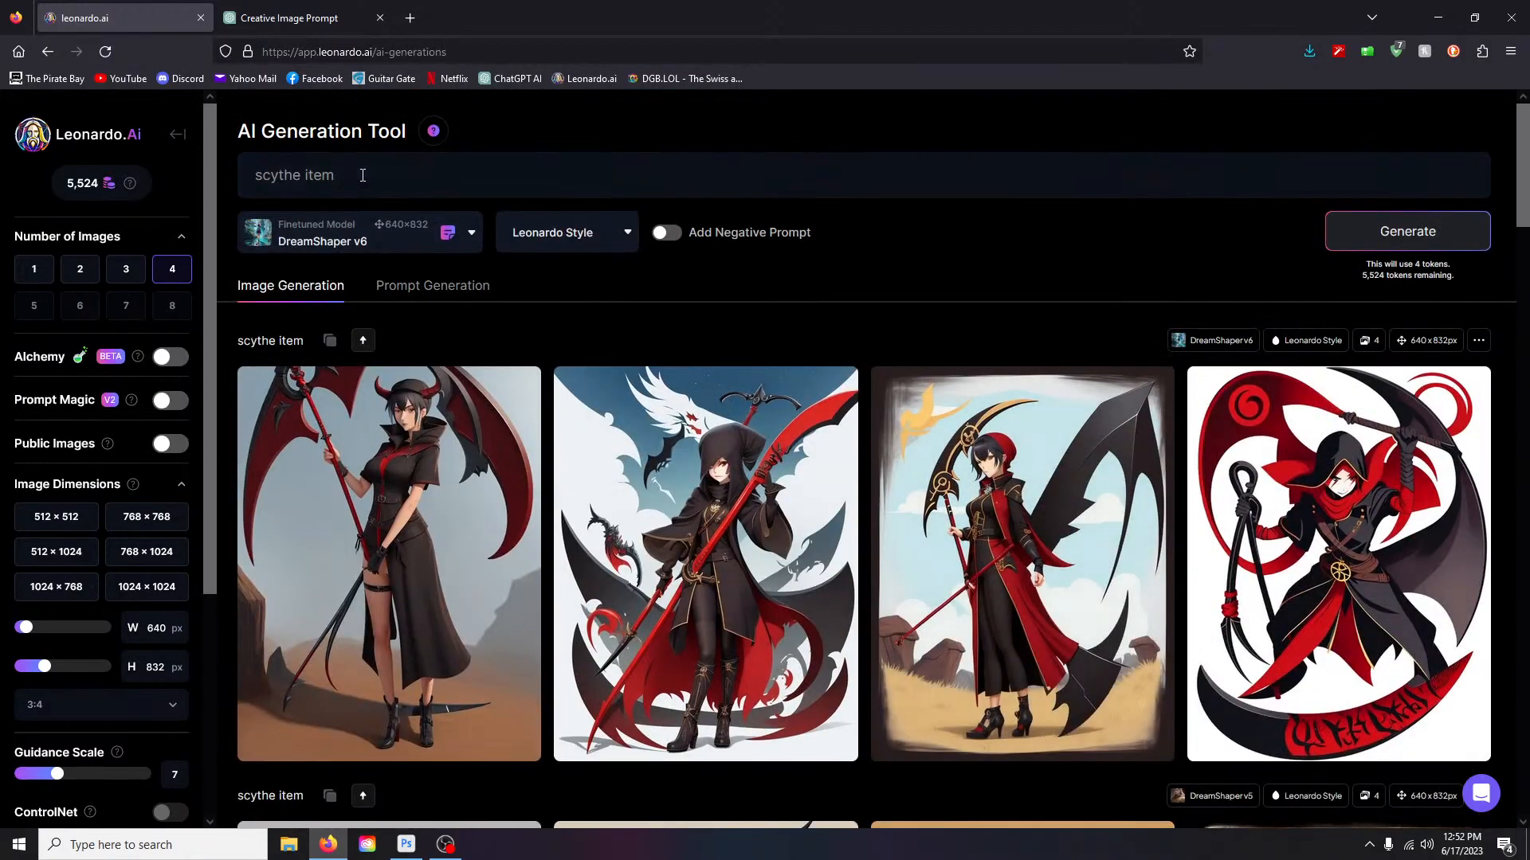
drag(362, 175, 199, 175)
- Replace the prompt with 'a scythe on a silver table overlooking a majestic mountain range coated in mist' and generate
key(BackSpace)
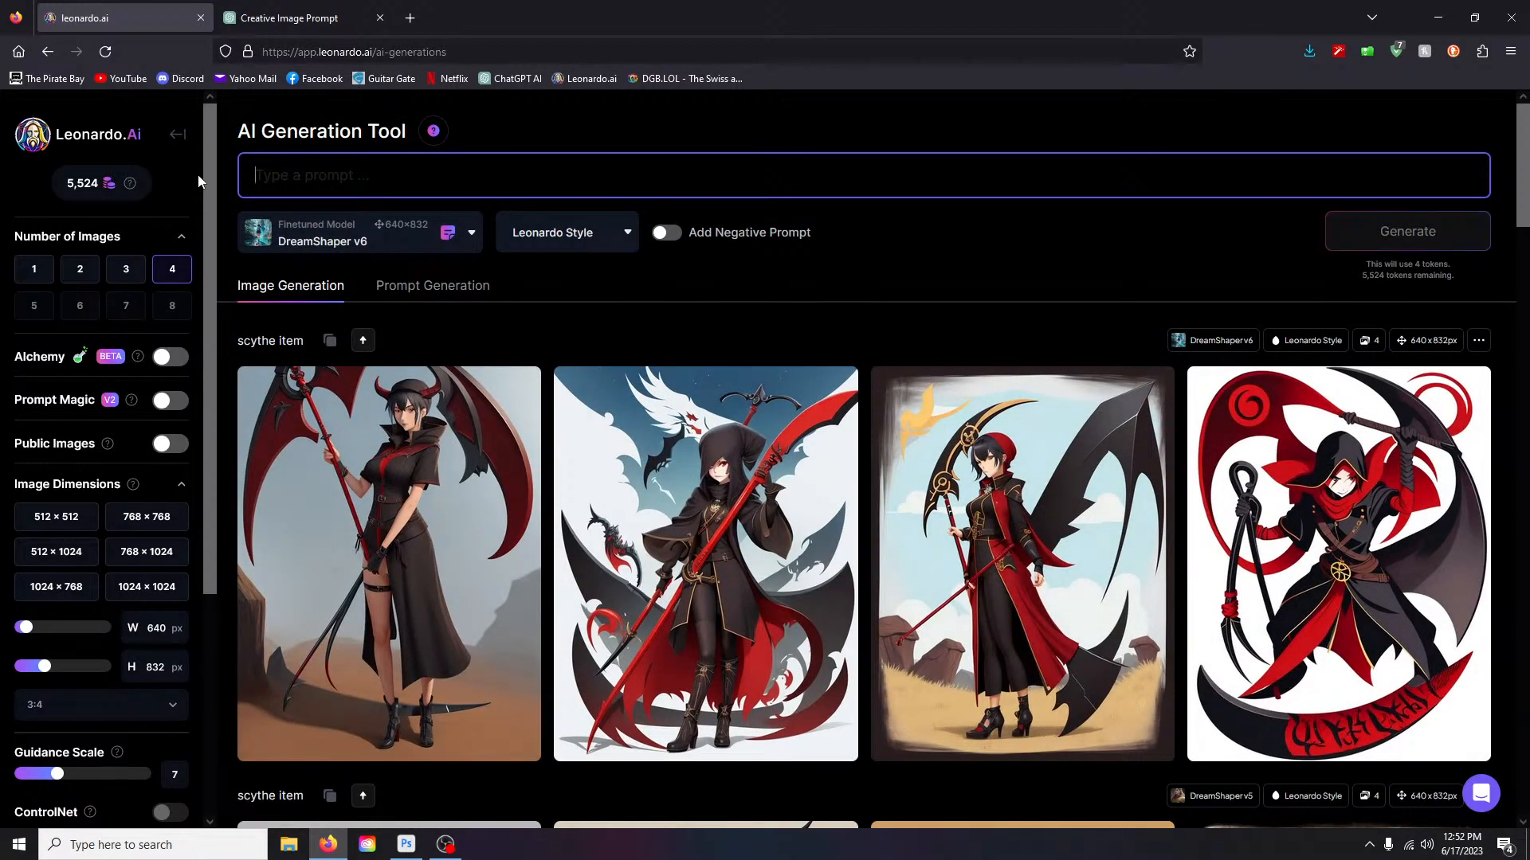
text(a s)
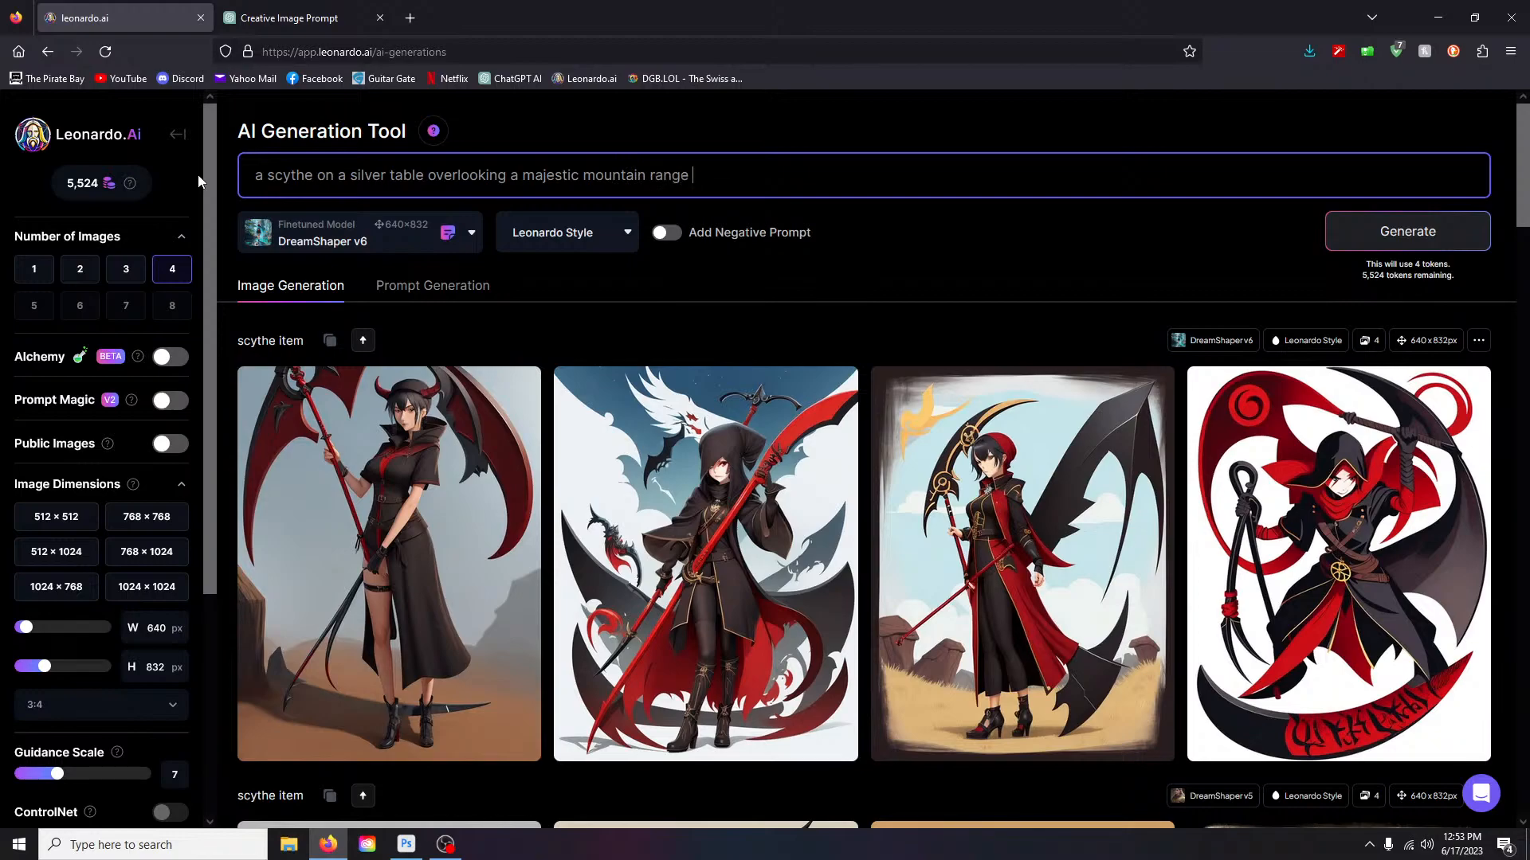
text(d in mist)
drag(723, 174, 707, 176)
text(at)
key(Return)
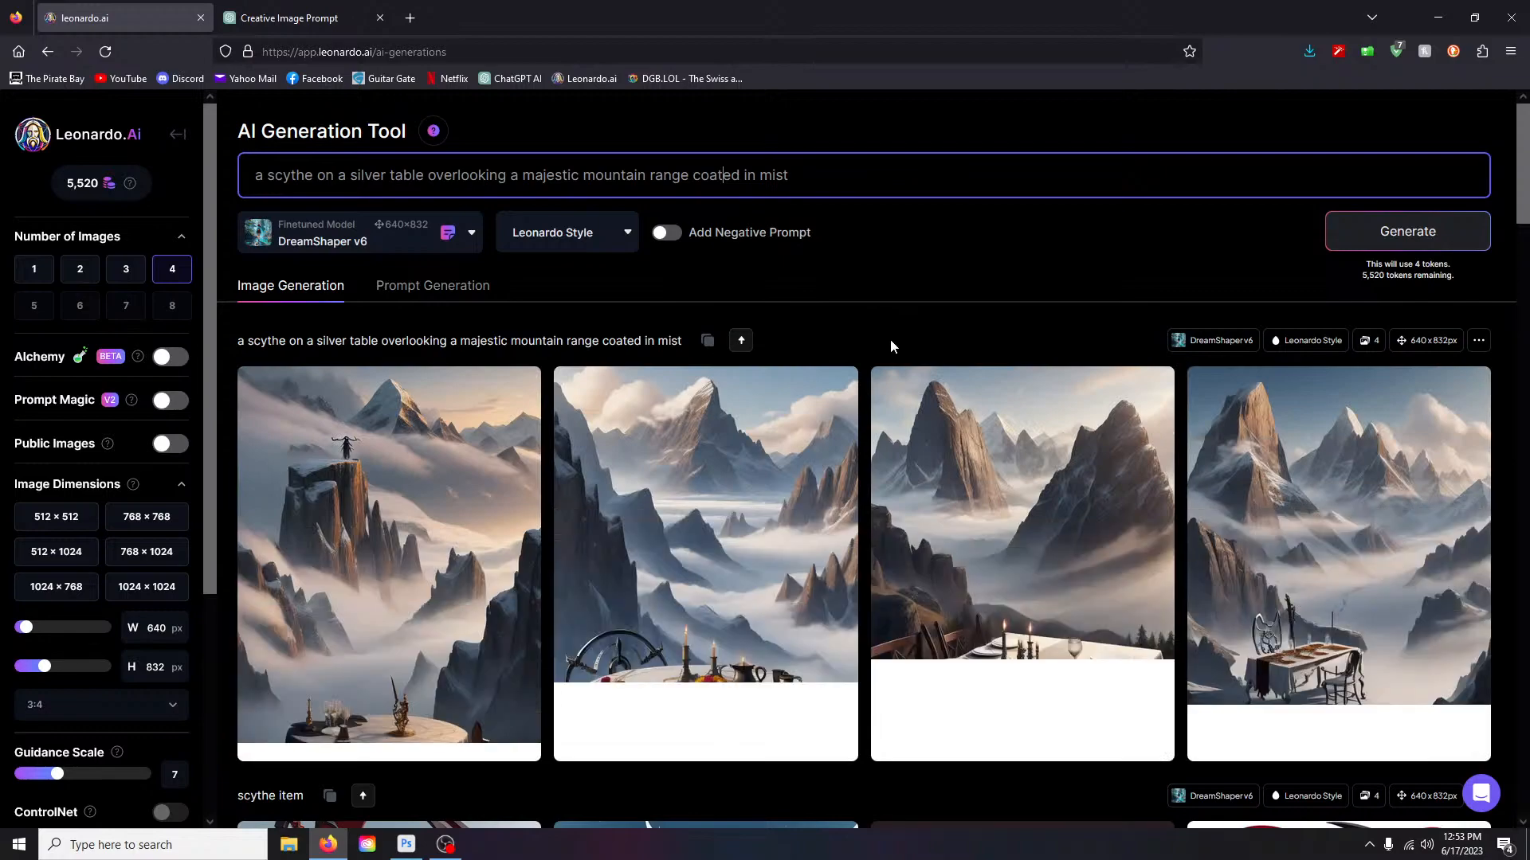
- Enlarge the second and third mountain table images to compare them
scroll(1035, 470, down, 1)
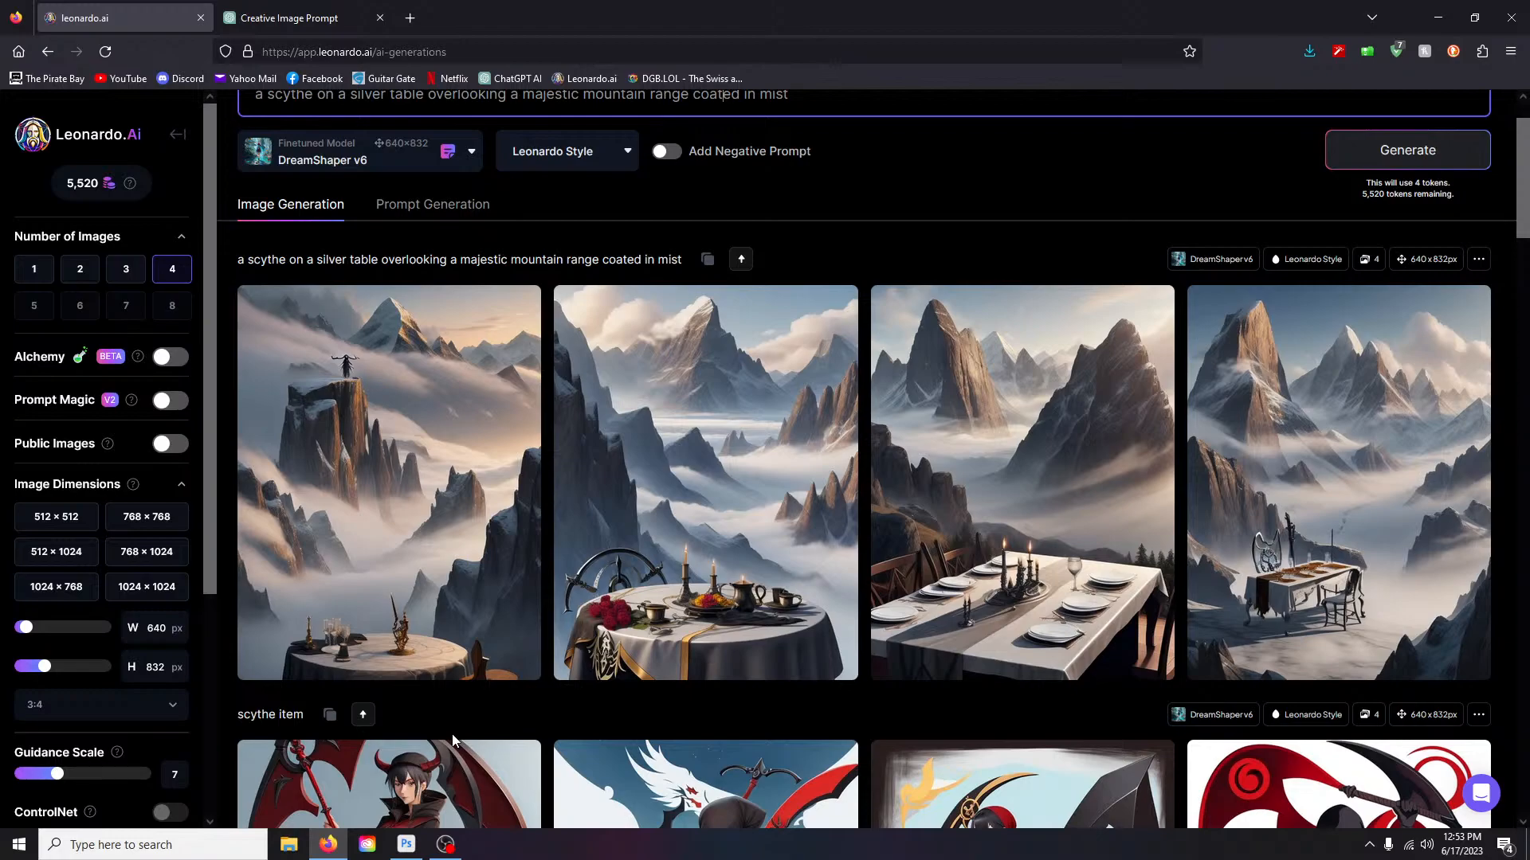
scroll(452, 734, down, 1)
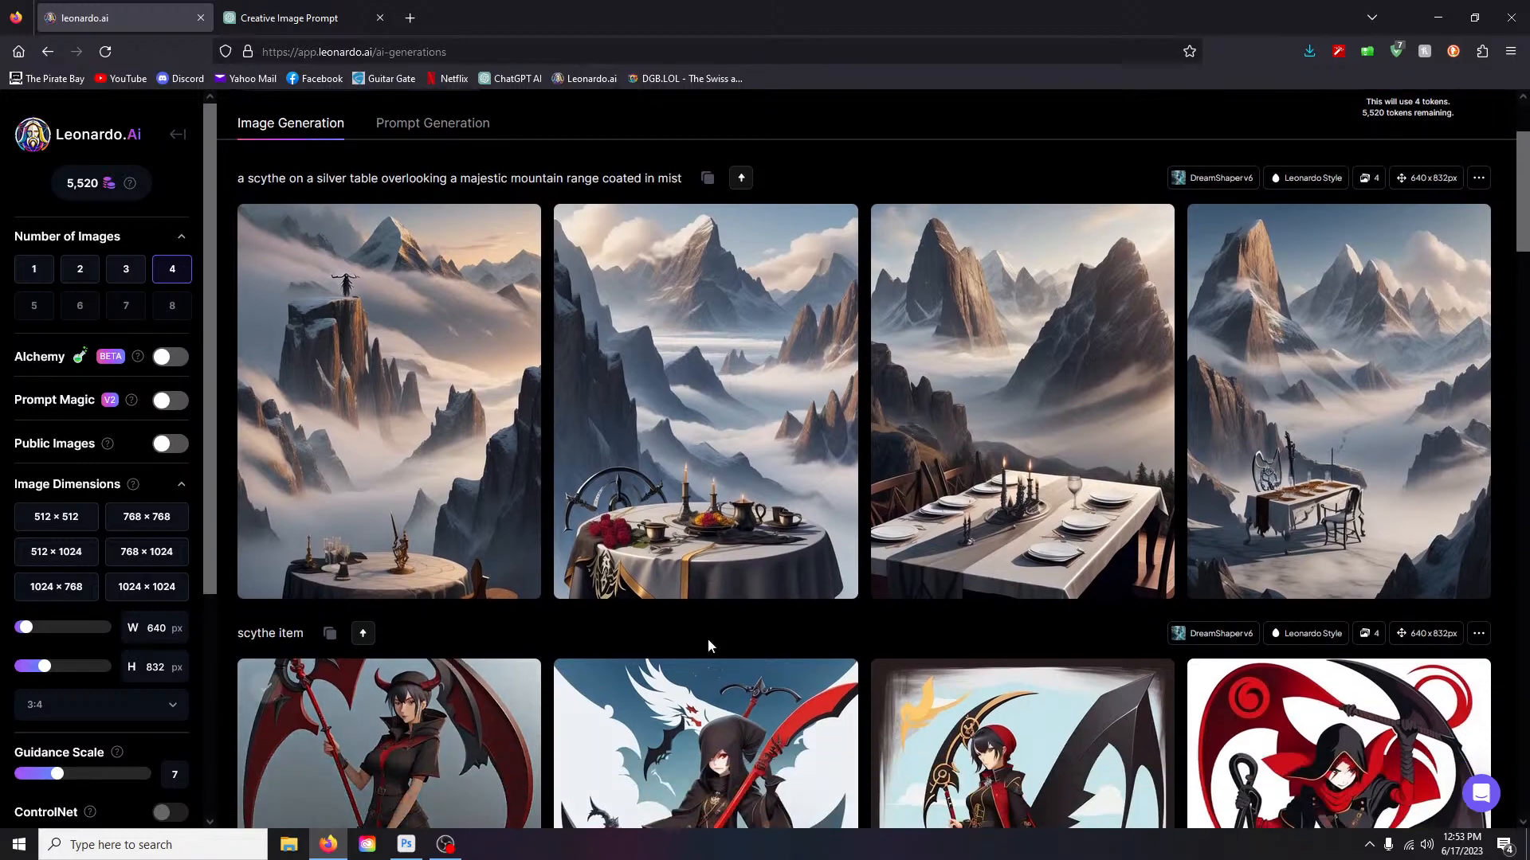
click(800, 446)
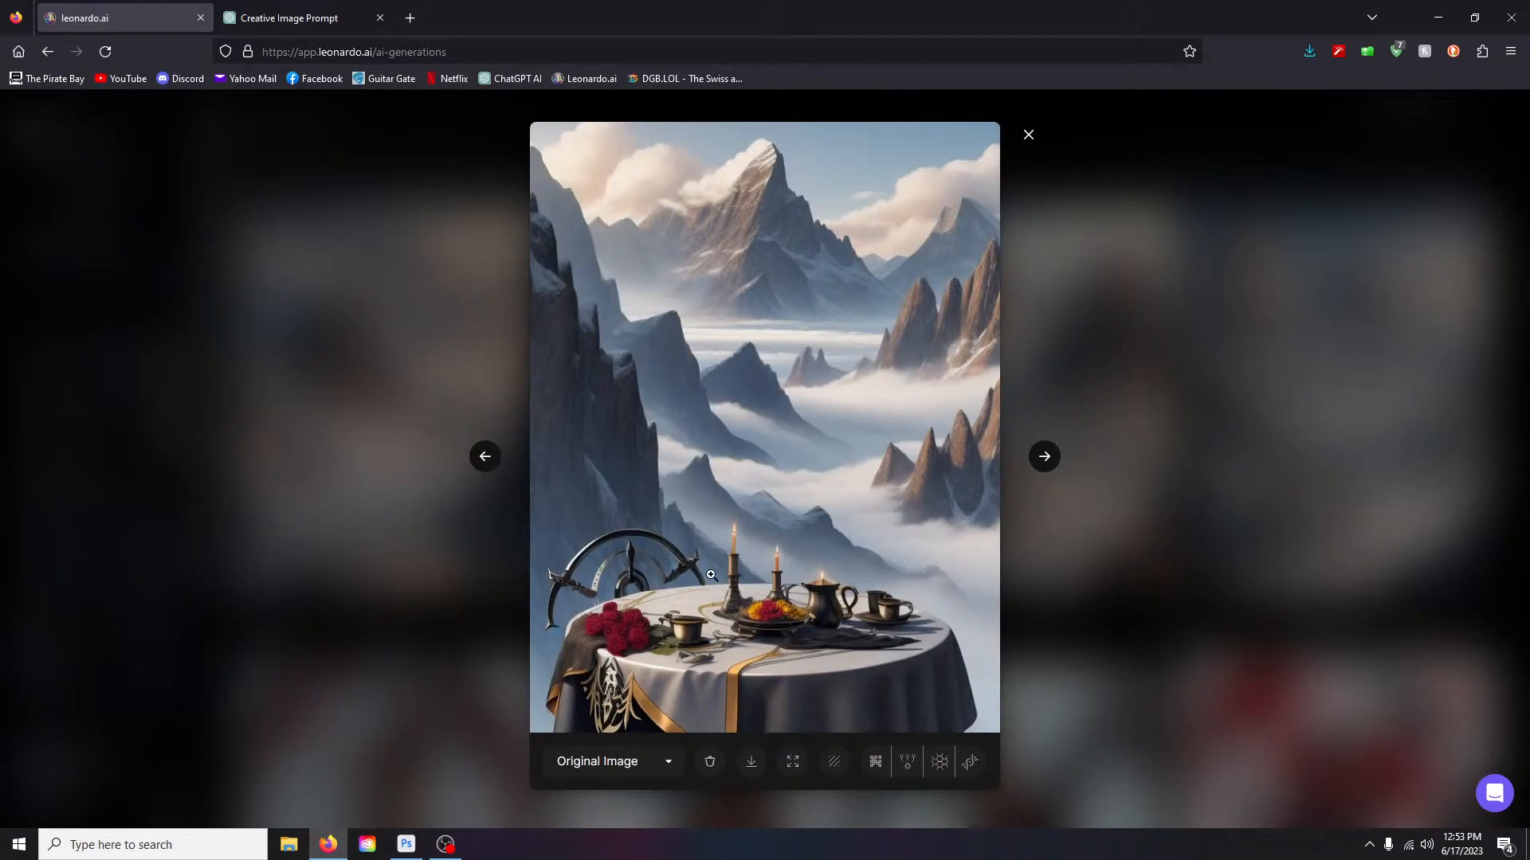
right_click(1048, 133)
click(1028, 135)
click(1073, 384)
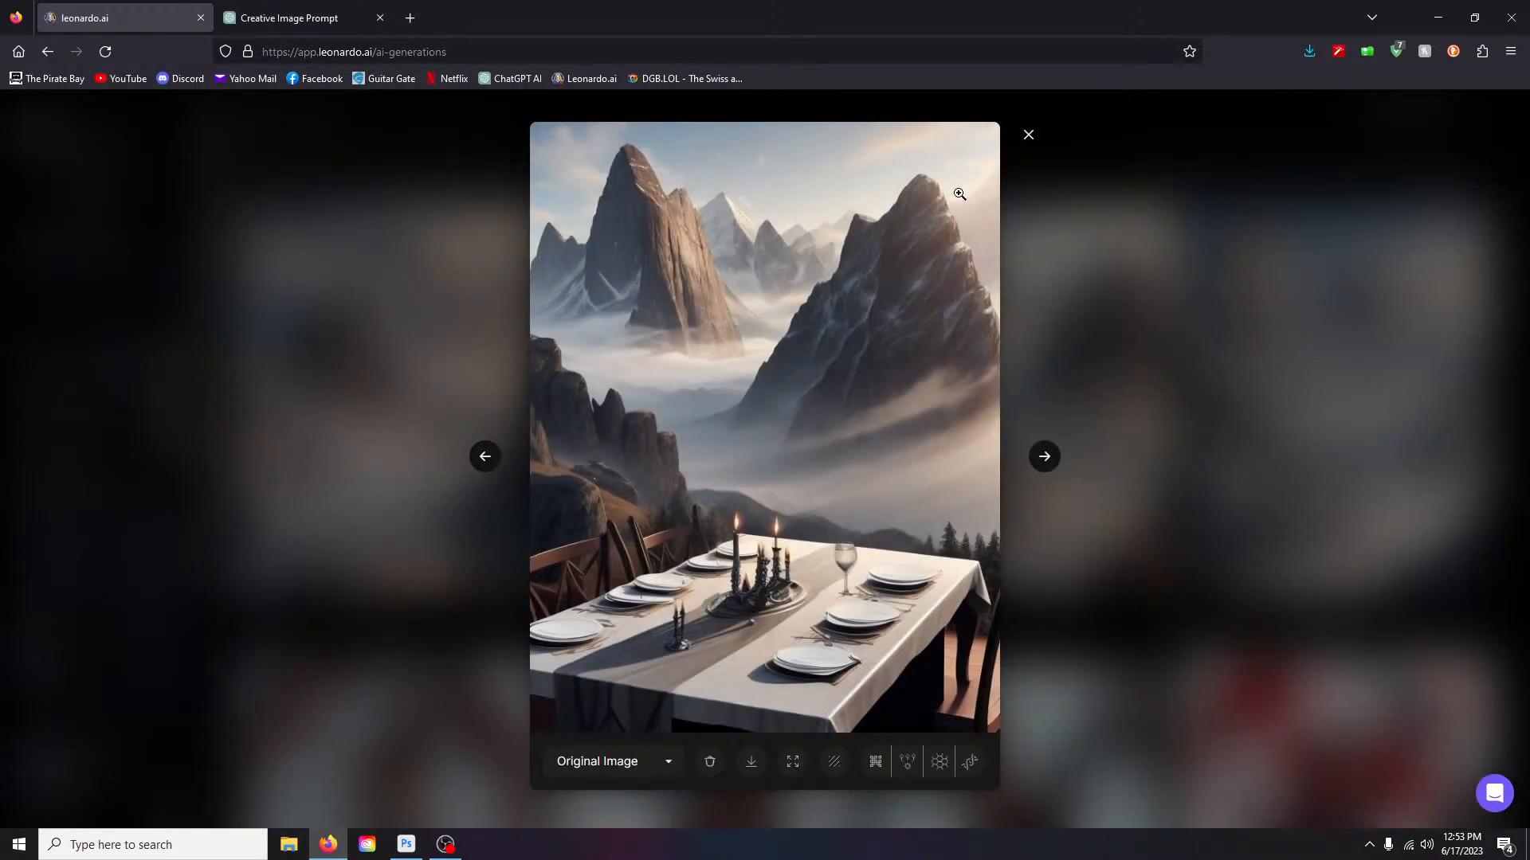
click(1027, 137)
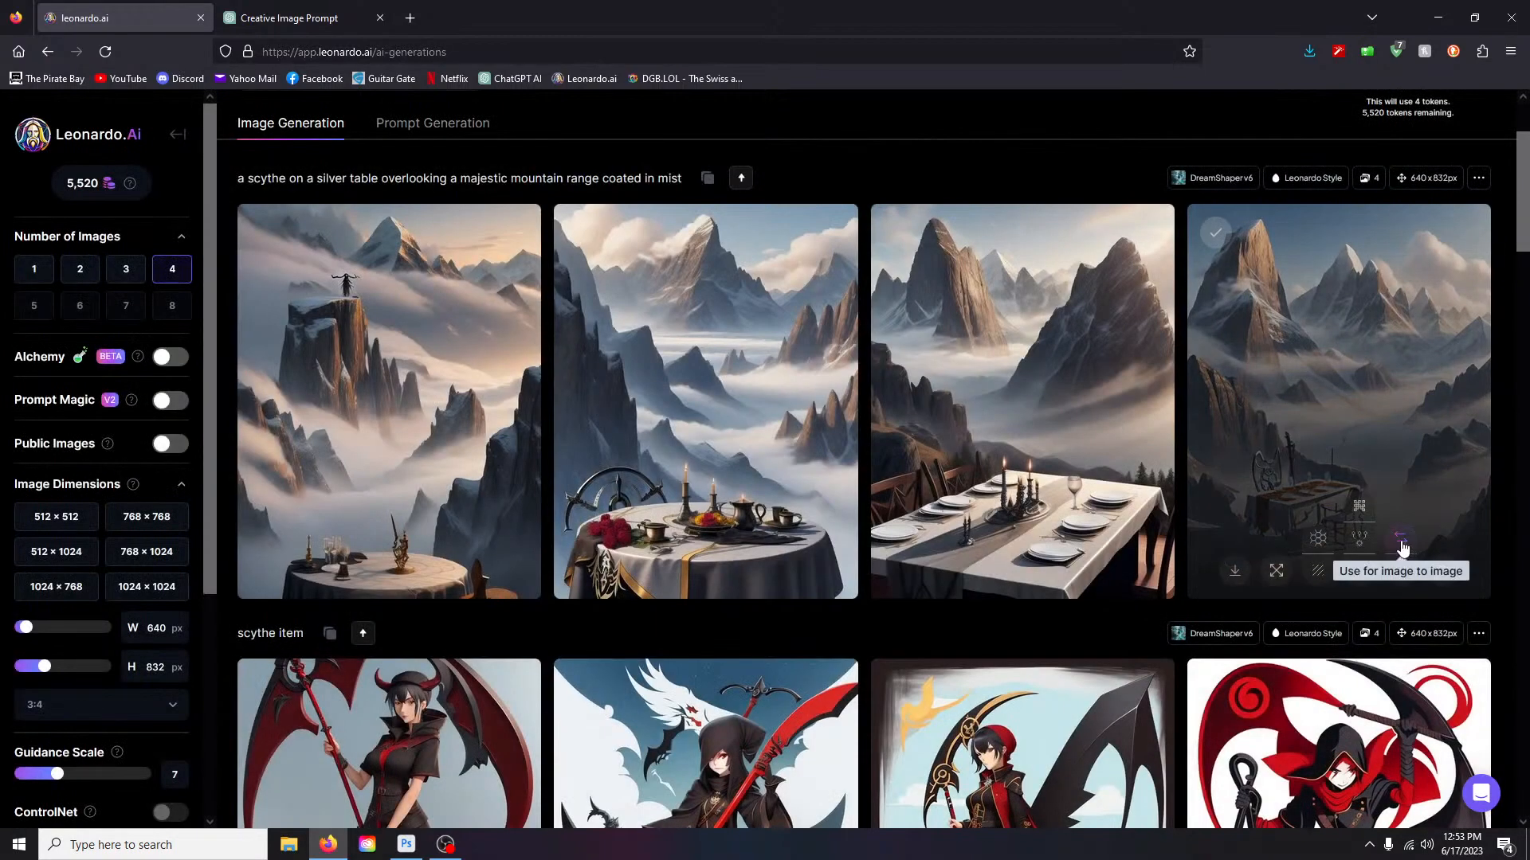
scroll(494, 358, up, 2)
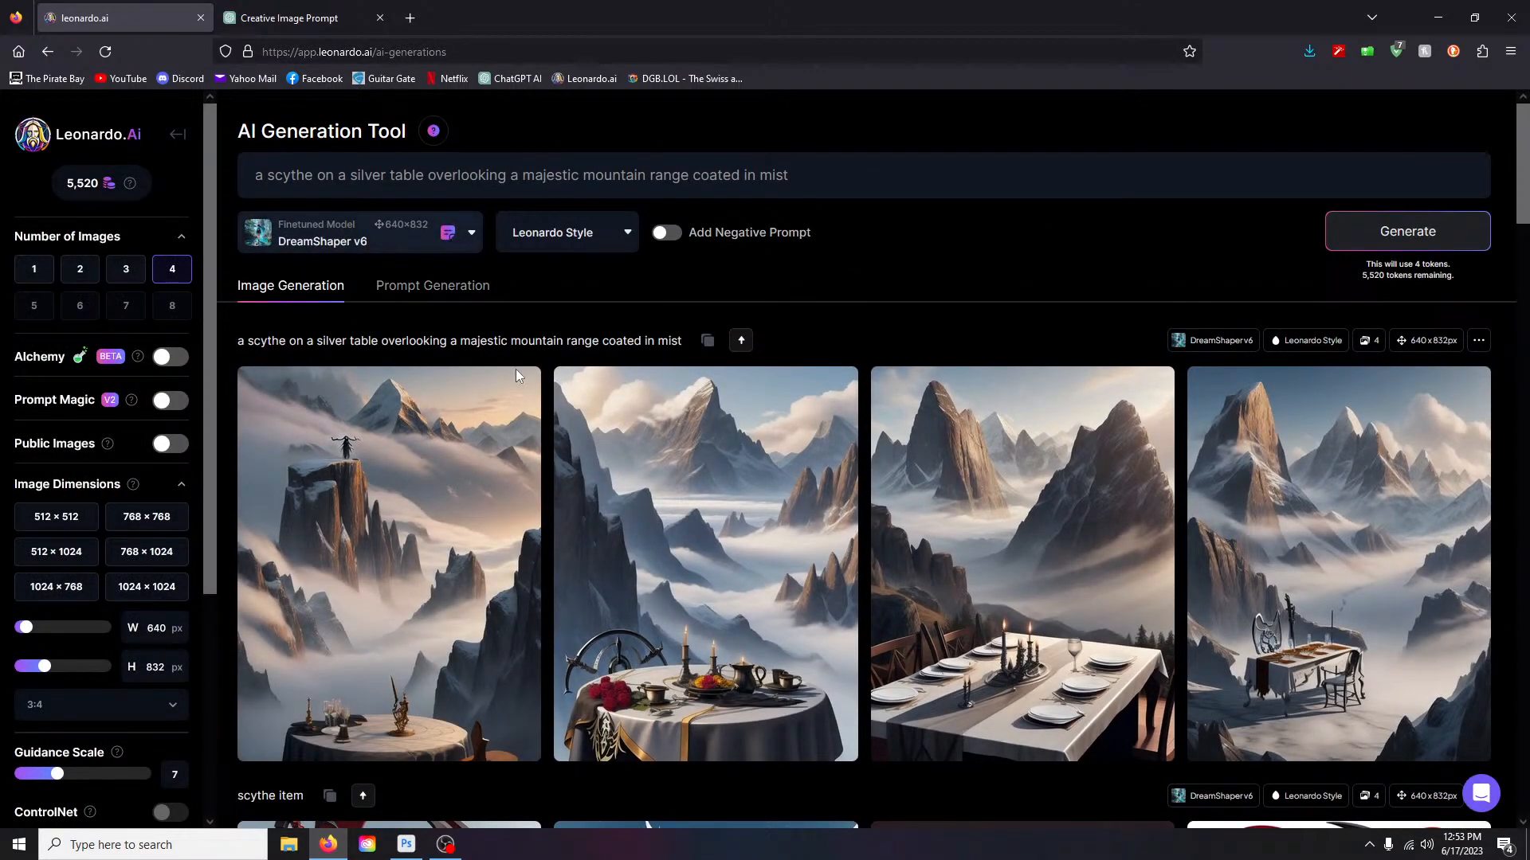
scroll(495, 294, down, 5)
scroll(392, 244, up, 5)
- Switch to DreamShaper v5, regenerate the misty mountain scythe prompt, and select 'scythe' in it
click(430, 242)
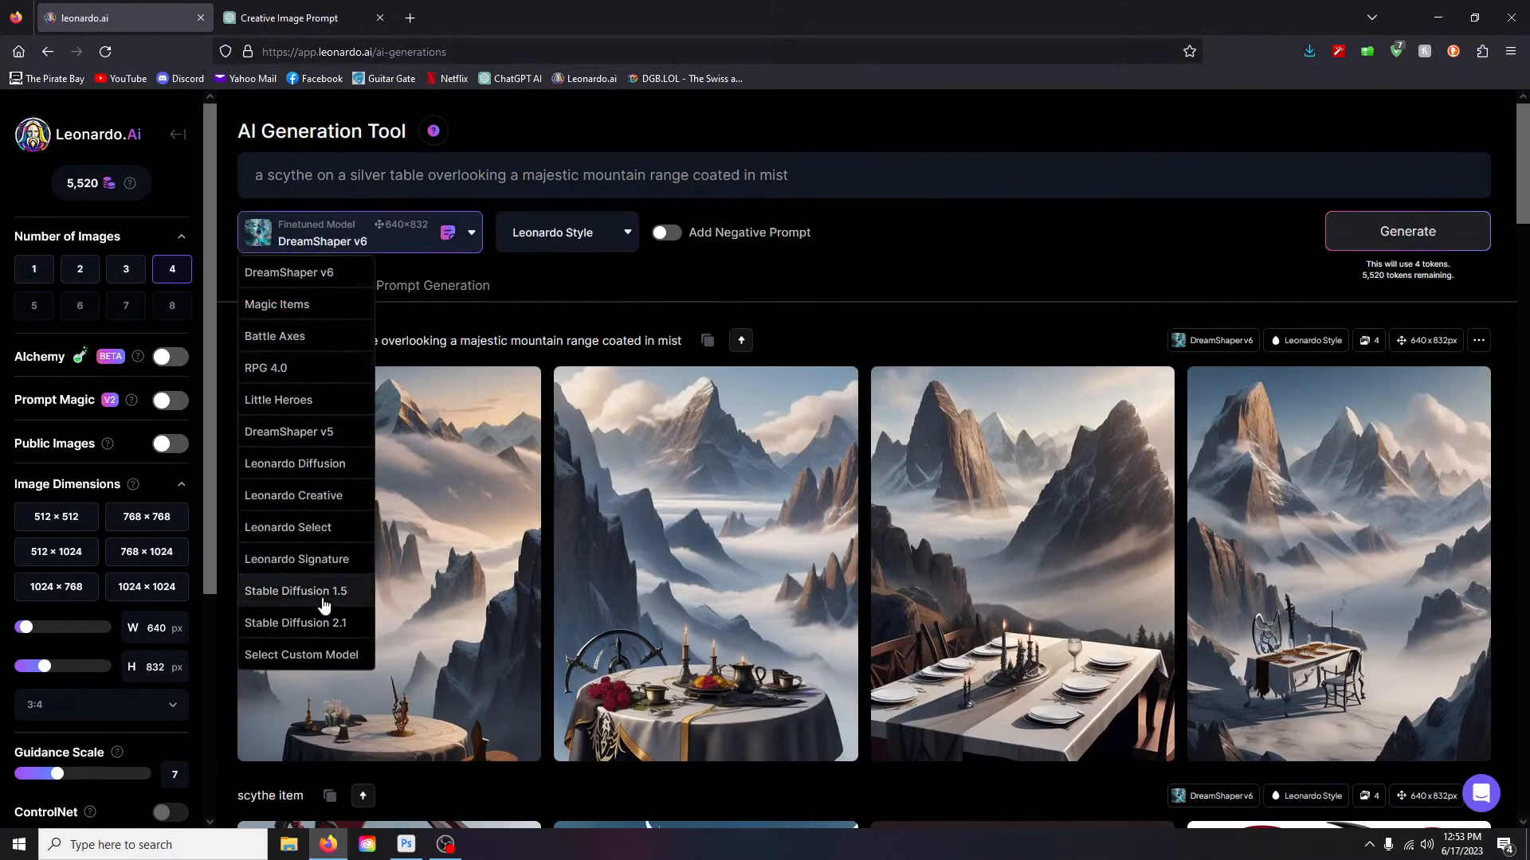
click(296, 432)
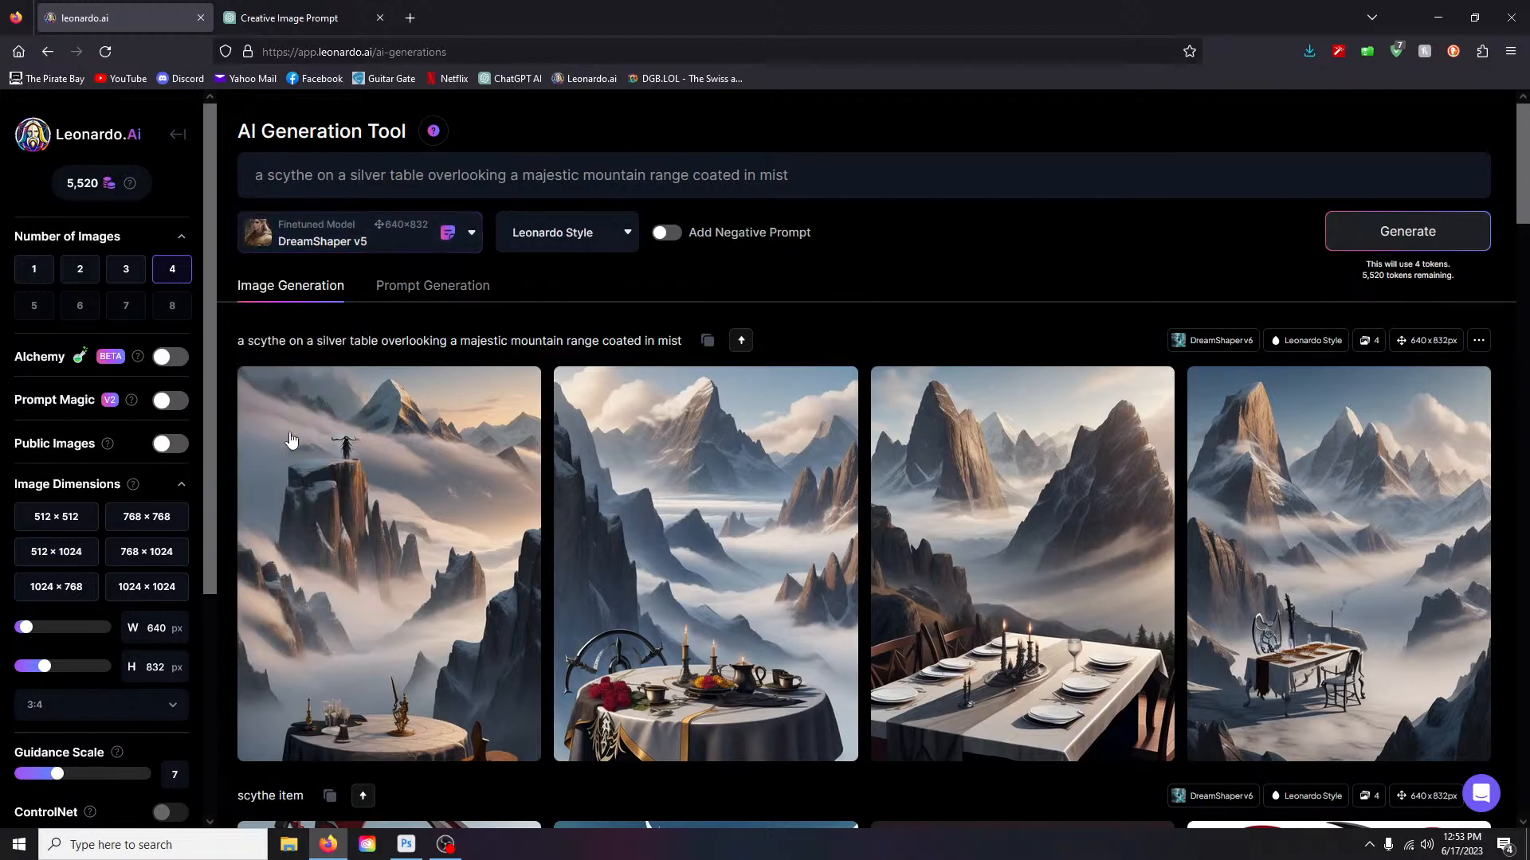
click(1429, 234)
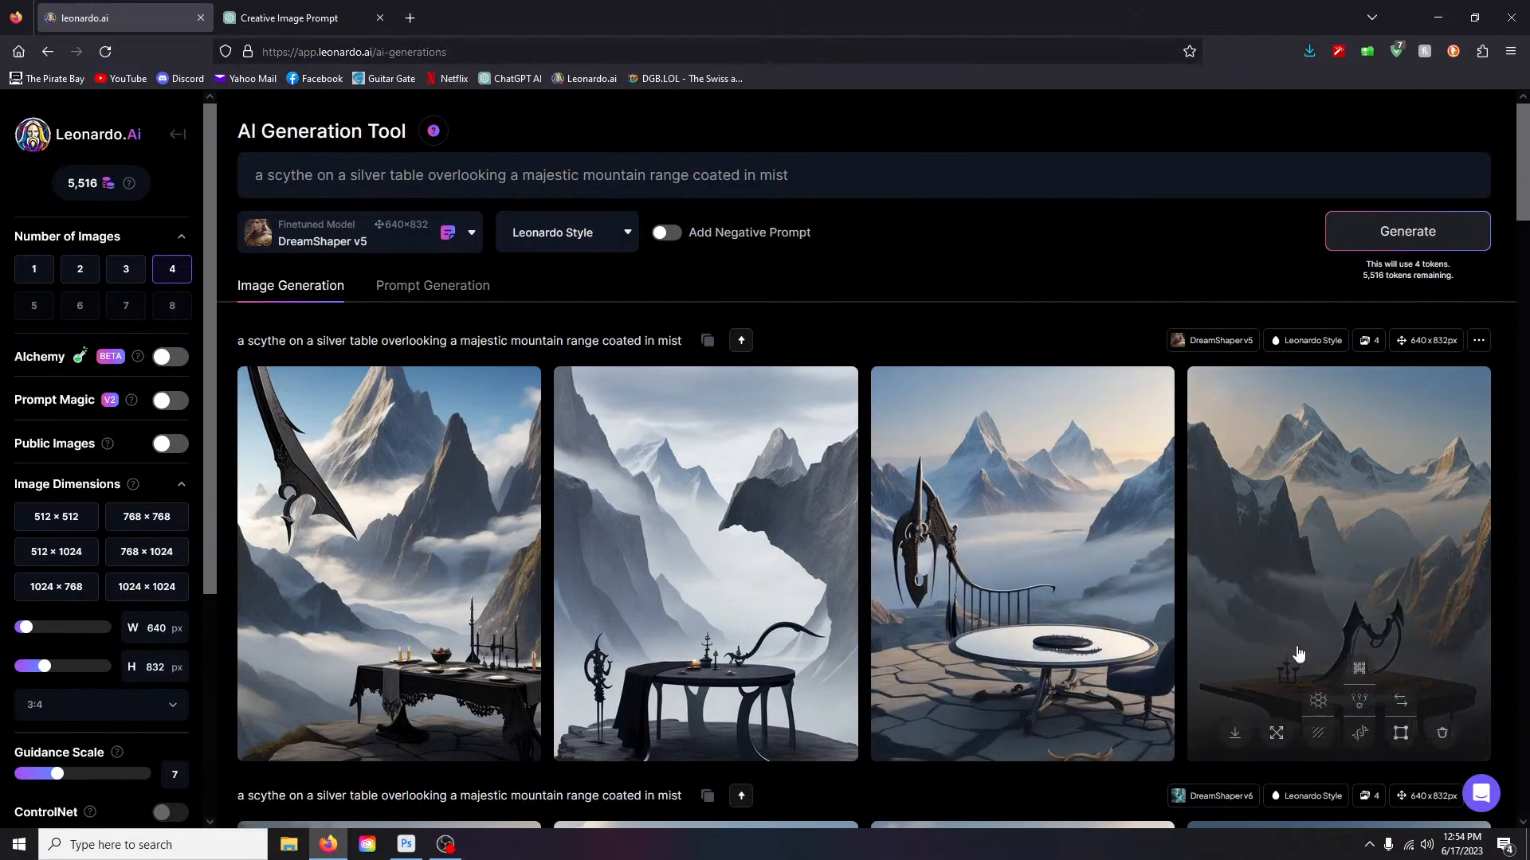
scroll(797, 625, down, 3)
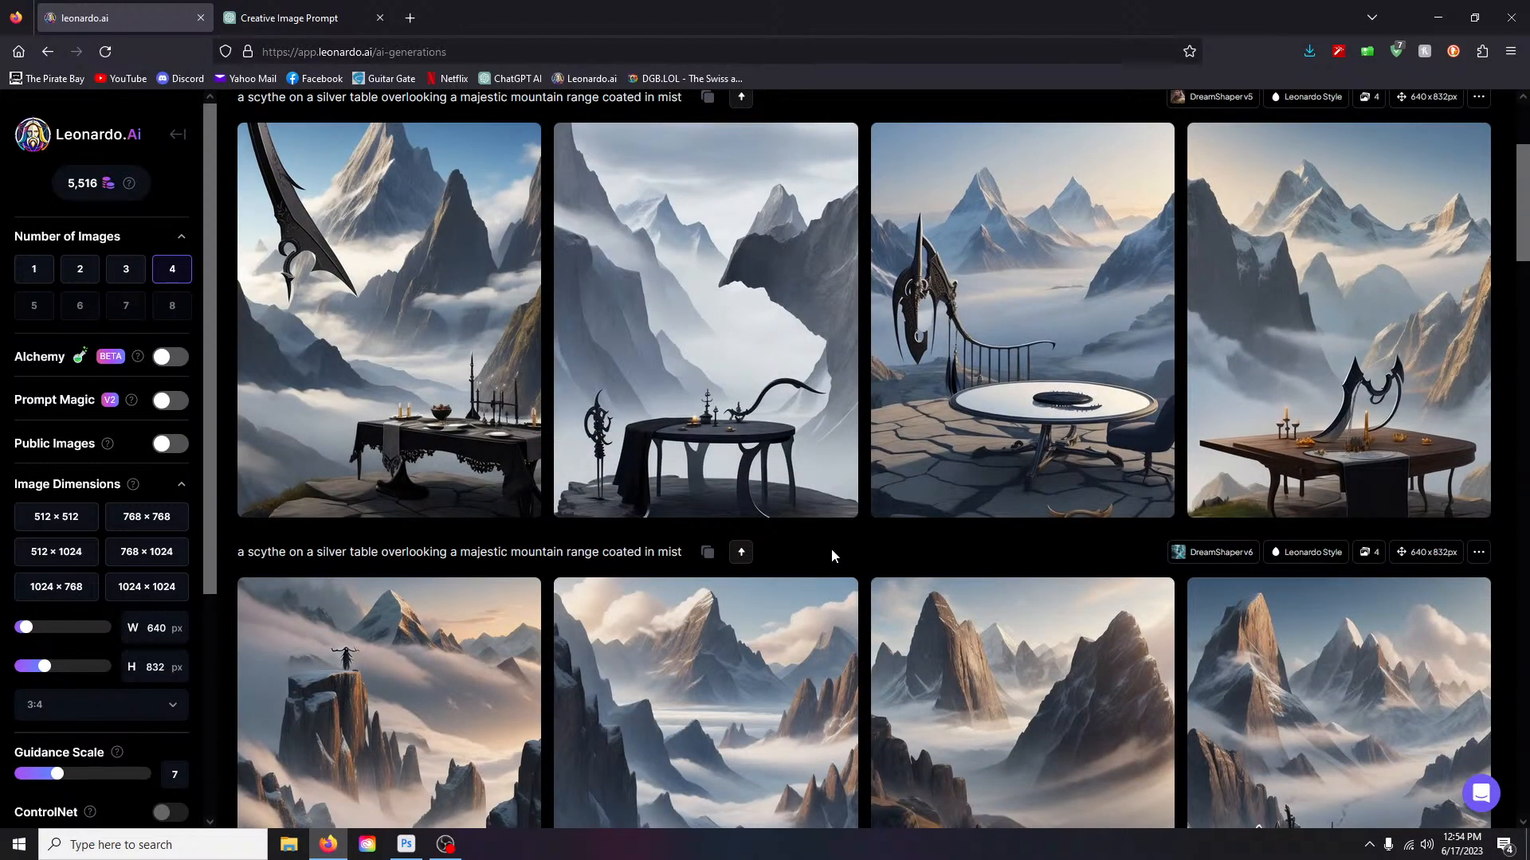
scroll(867, 558, up, 3)
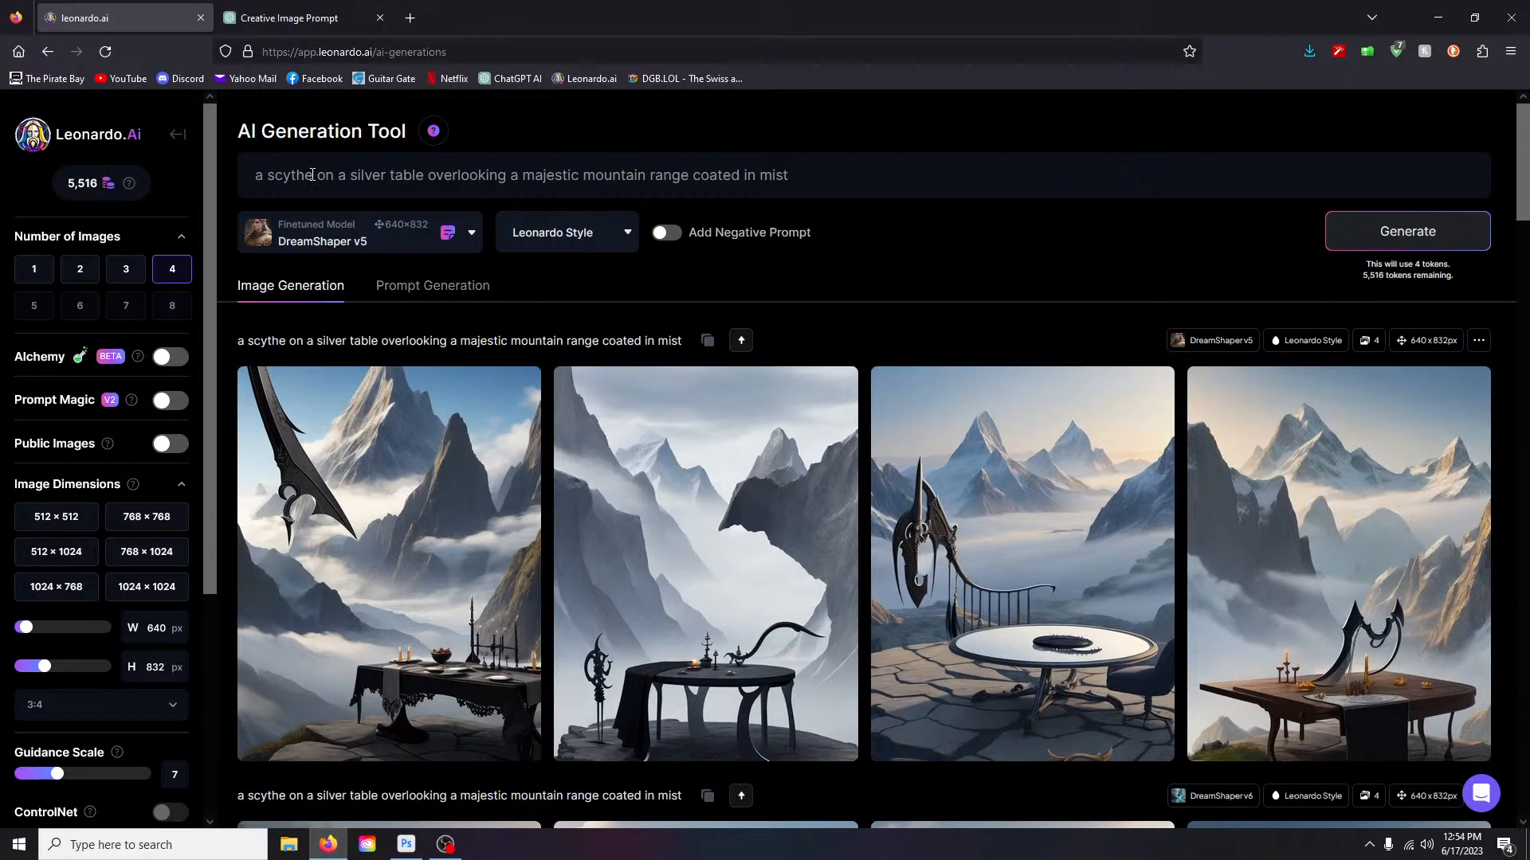
double_click(312, 175)
right_click(311, 177)
- Replace 'scythe' with 'wheat harvester' in the prompt and generate four images
click(313, 177)
drag(312, 178, 271, 179)
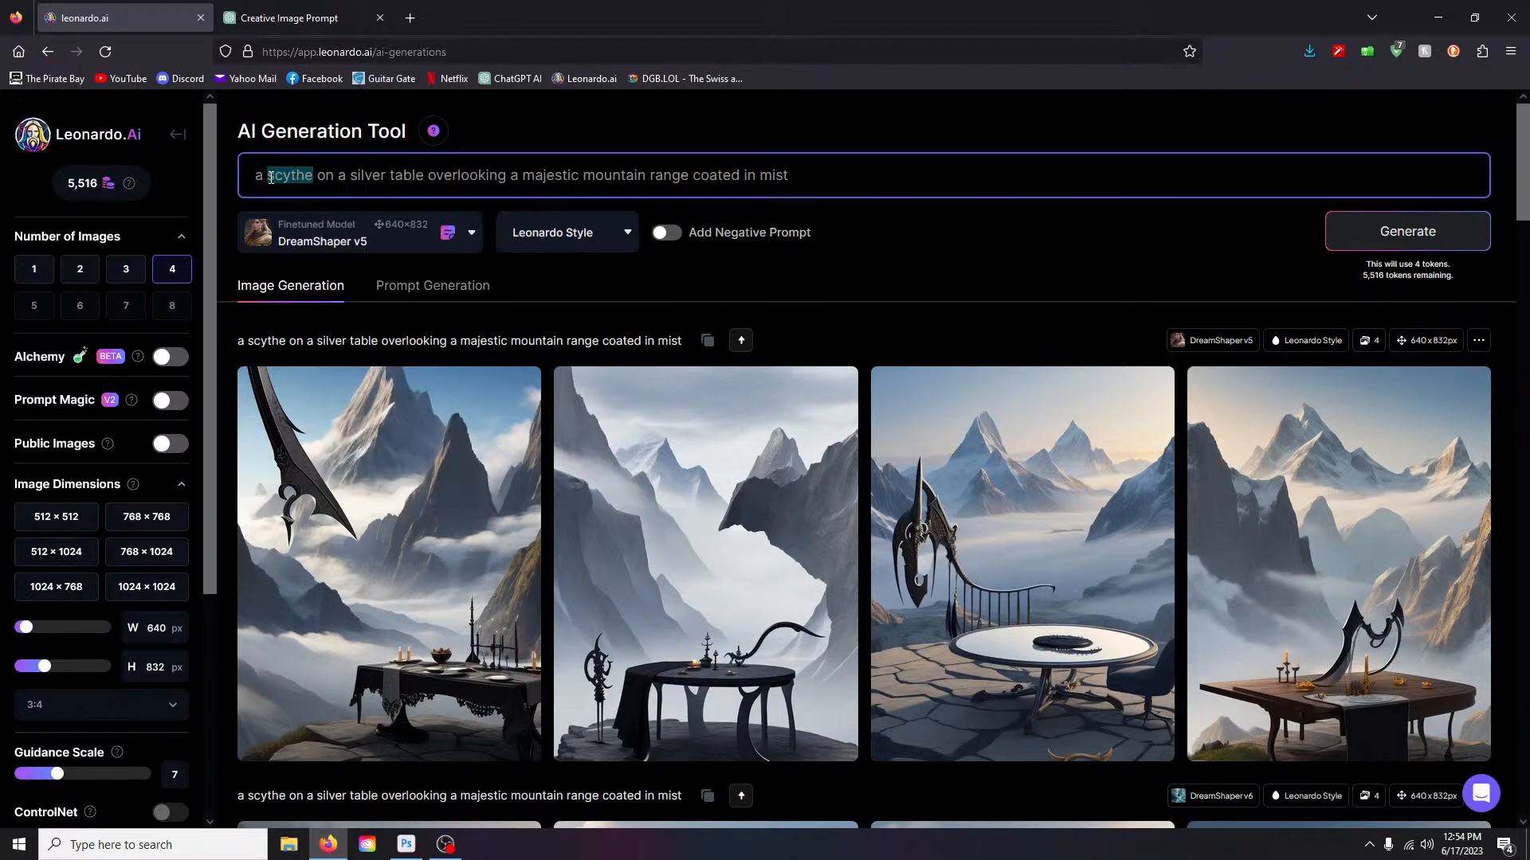
text(whea)
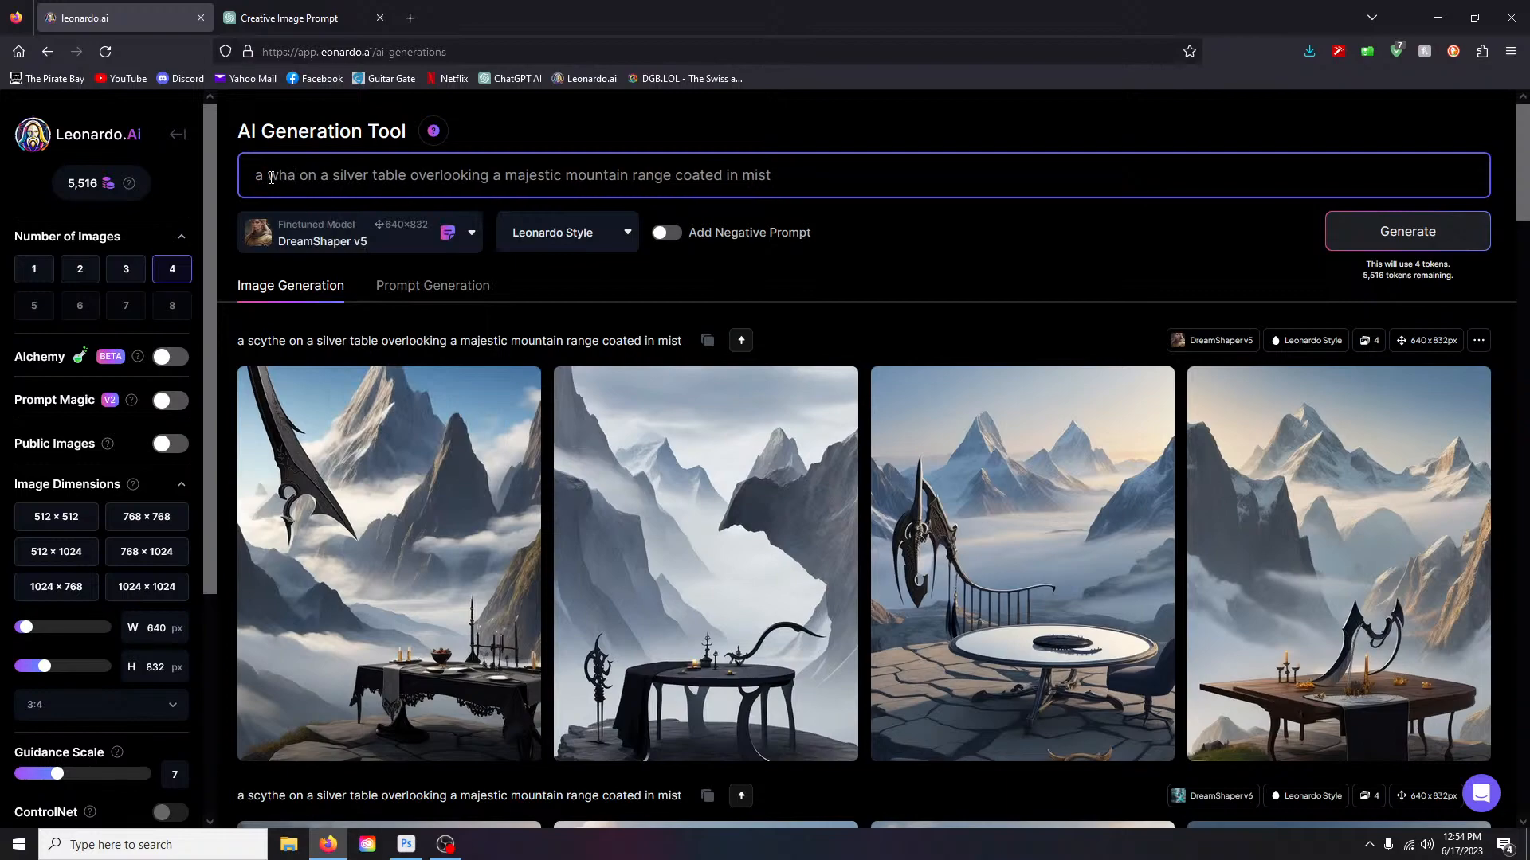
text(t harvest)
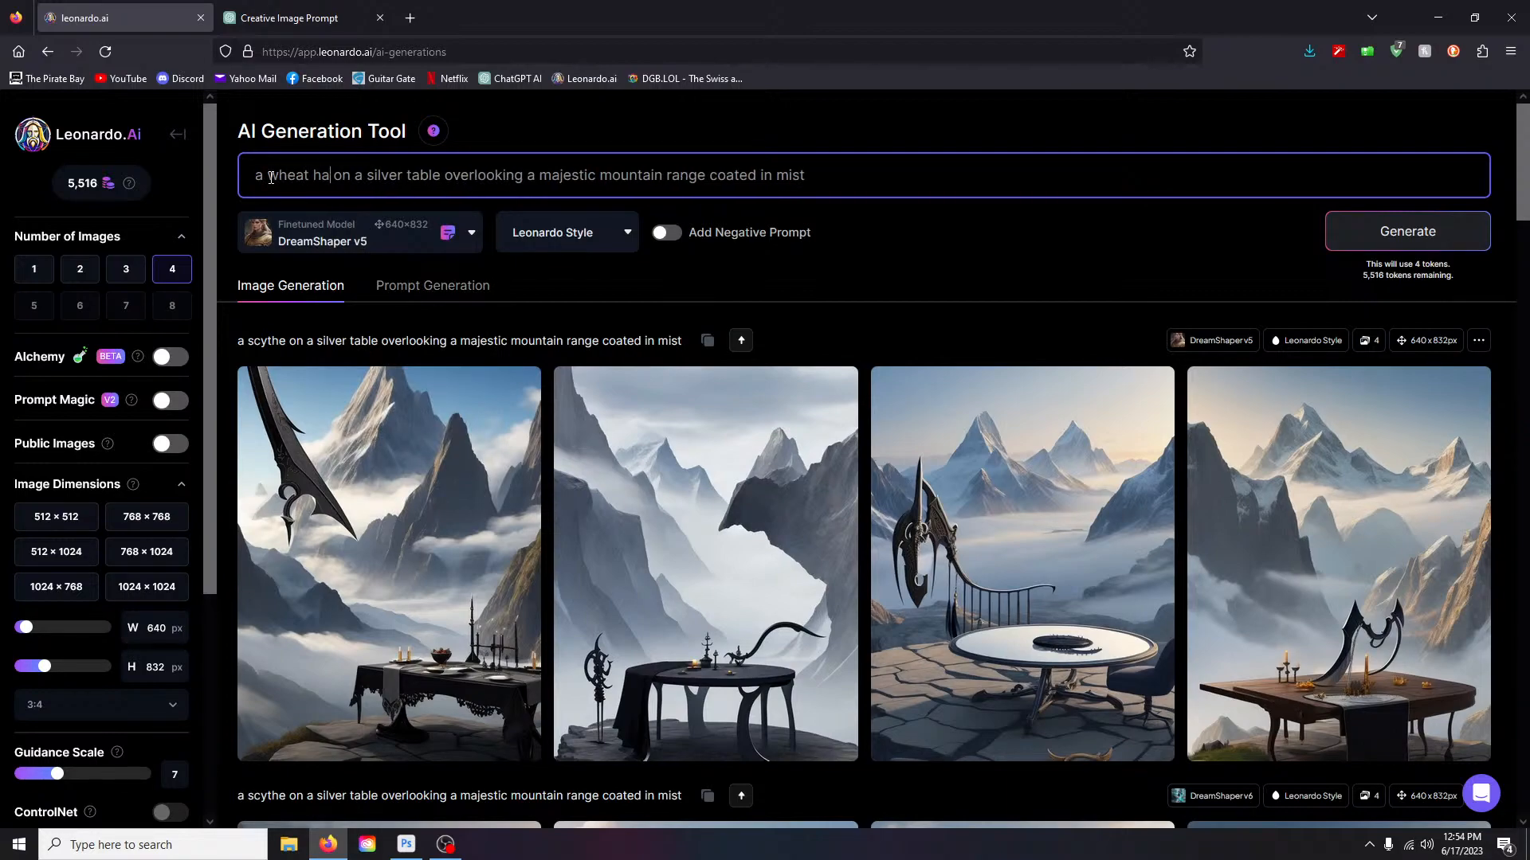
text(er)
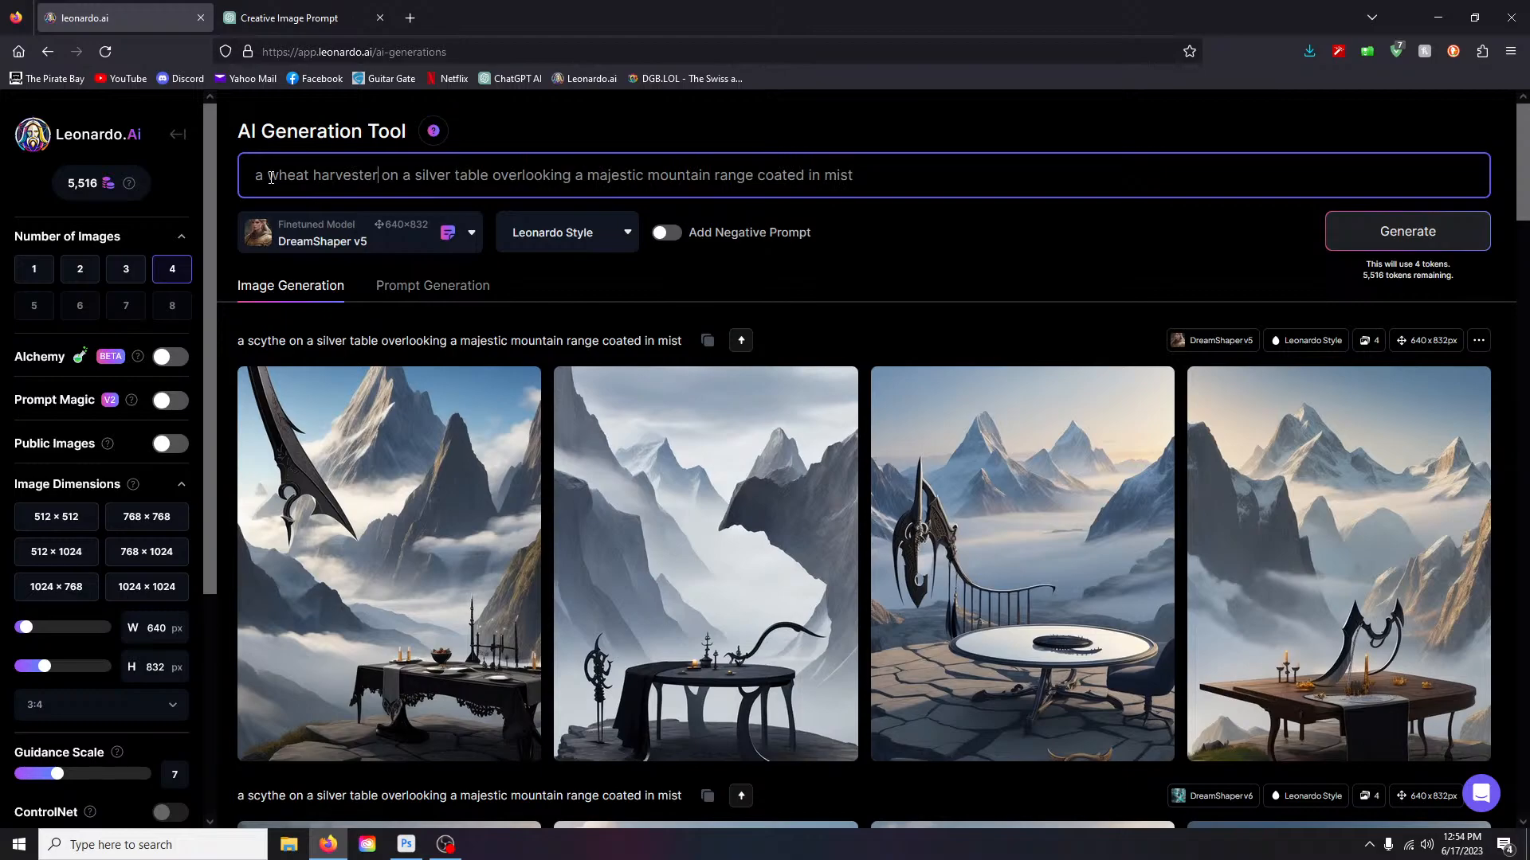
key(Return)
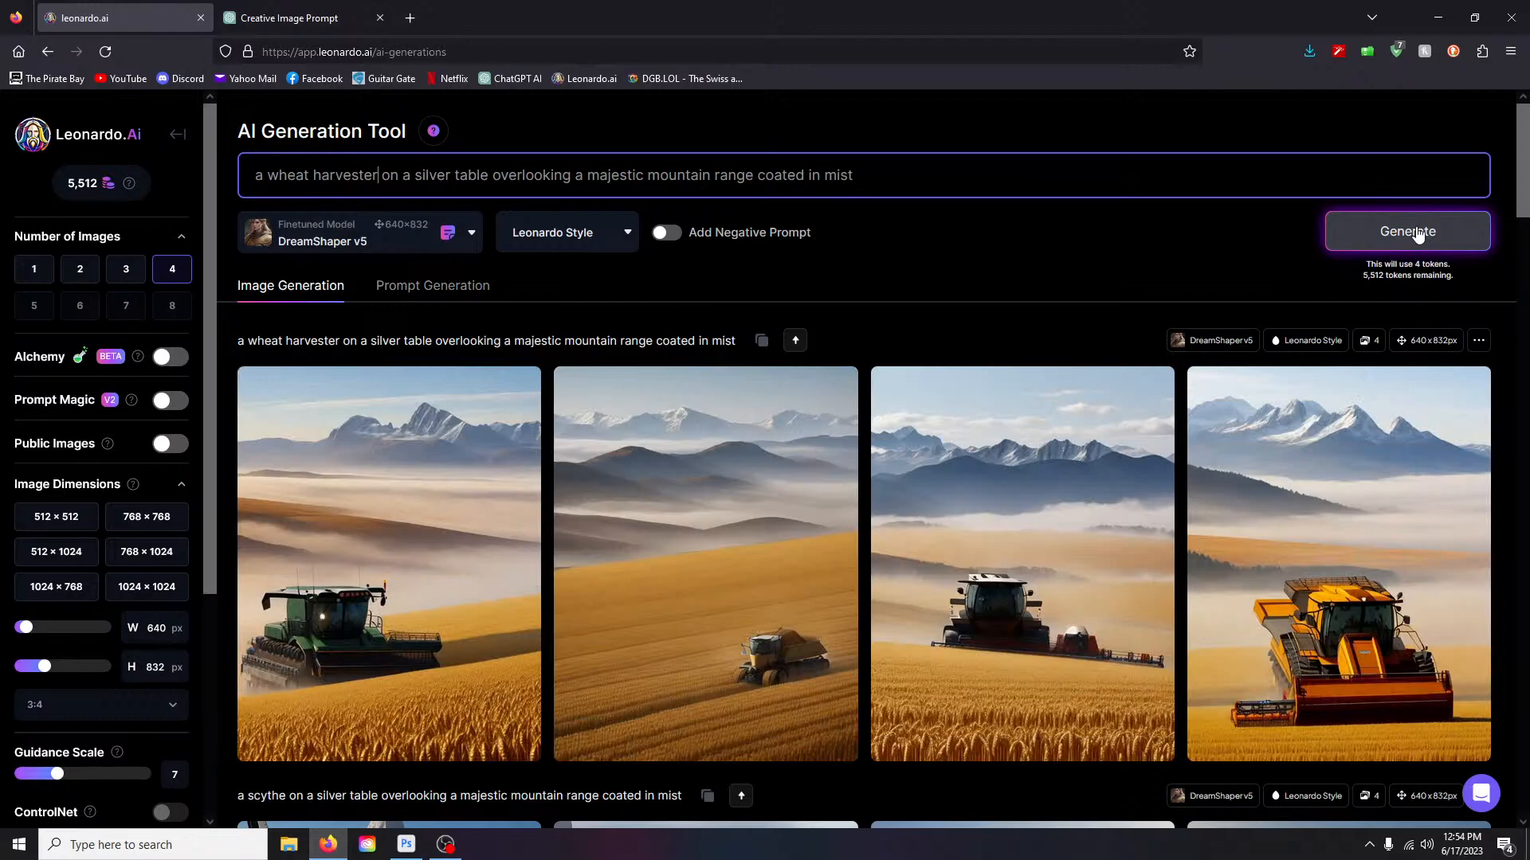
mouse_move(1068, 461)
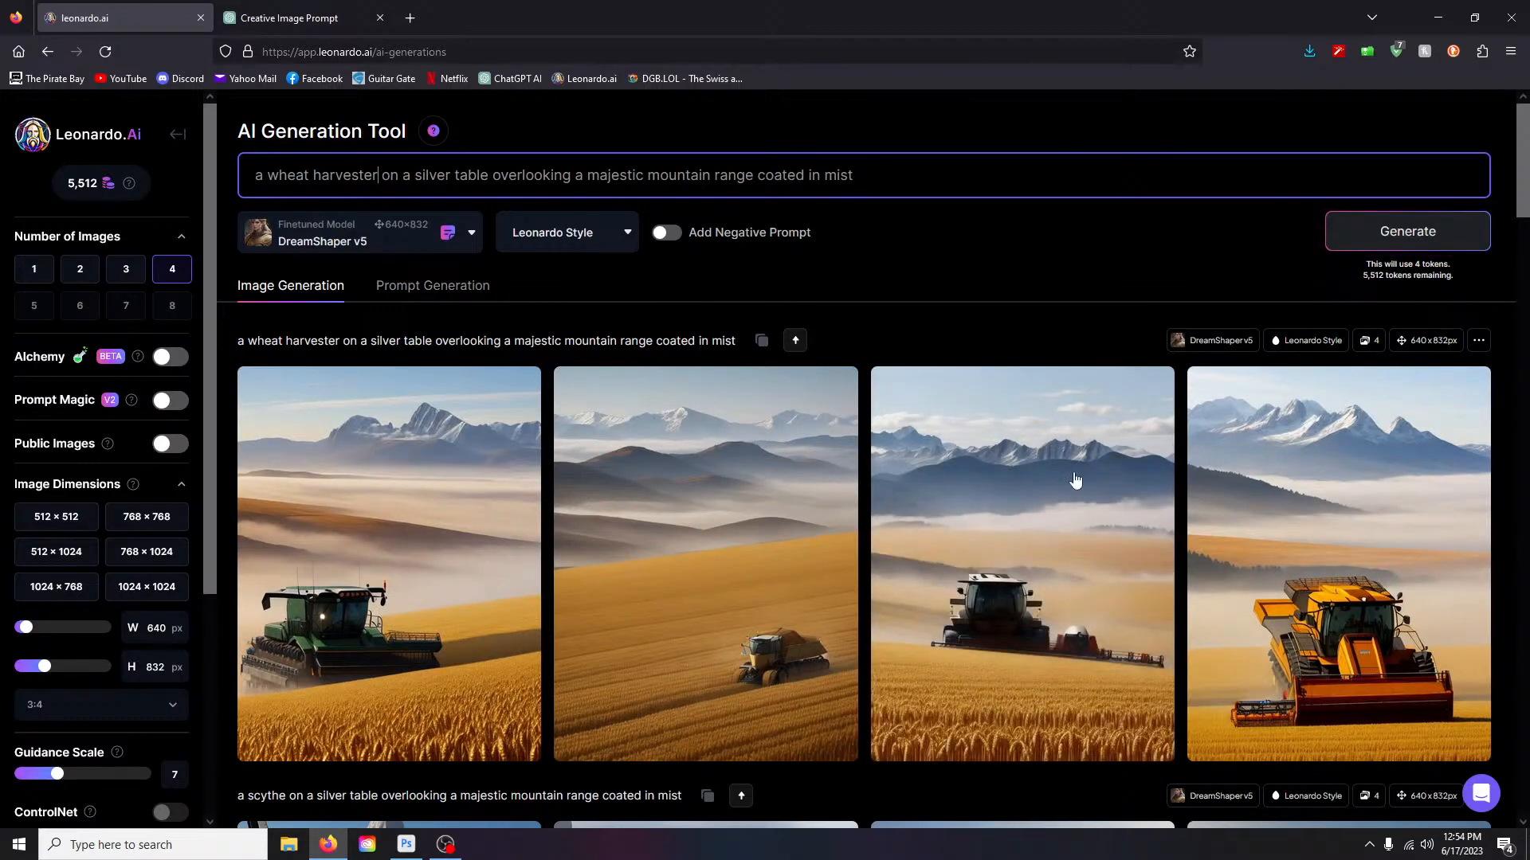
scroll(1070, 595, down, 2)
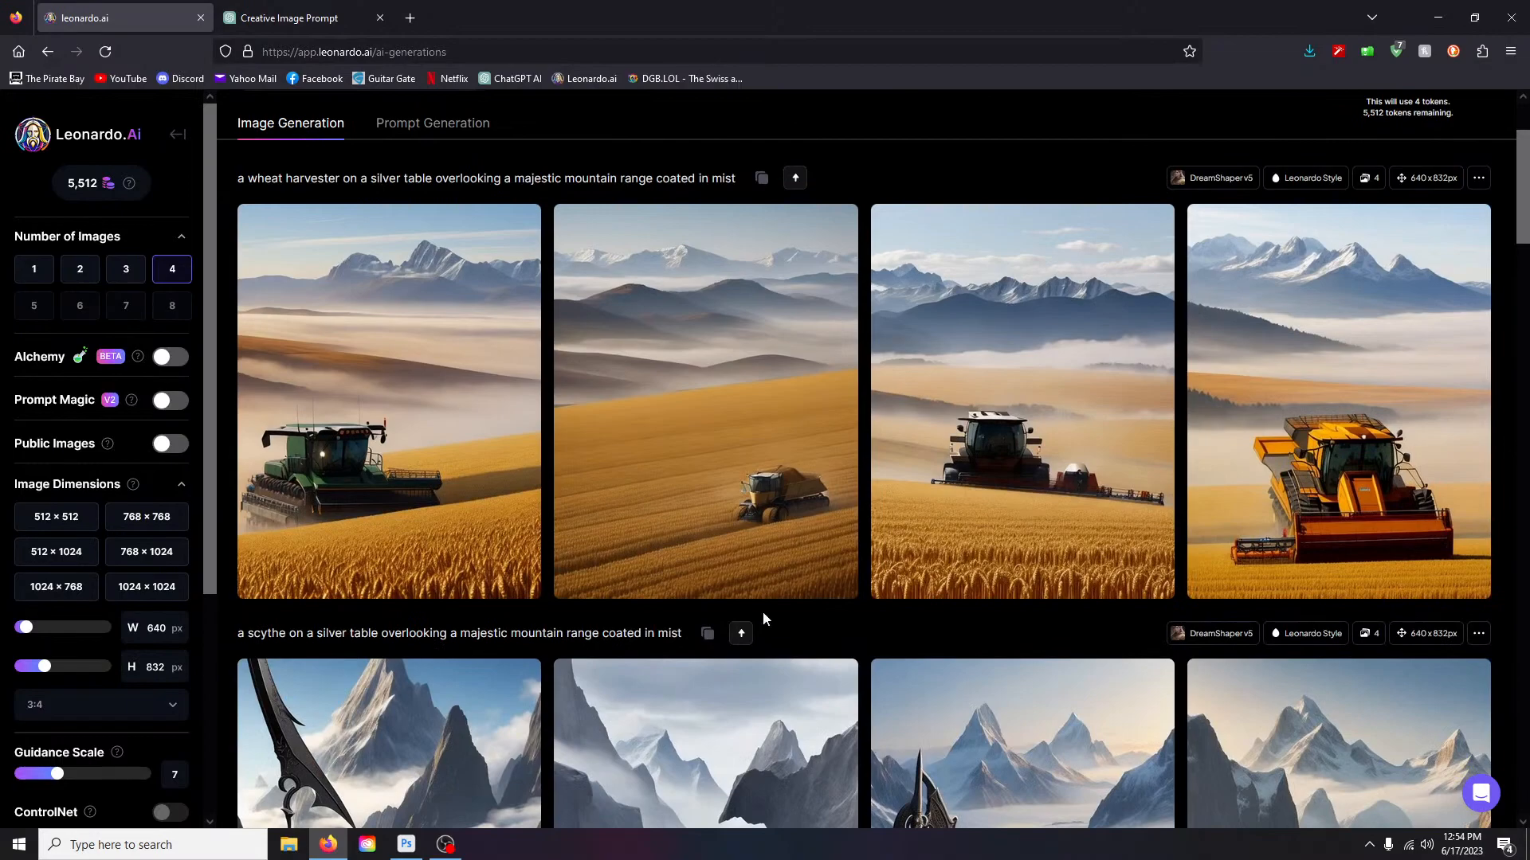
right_click(819, 637)
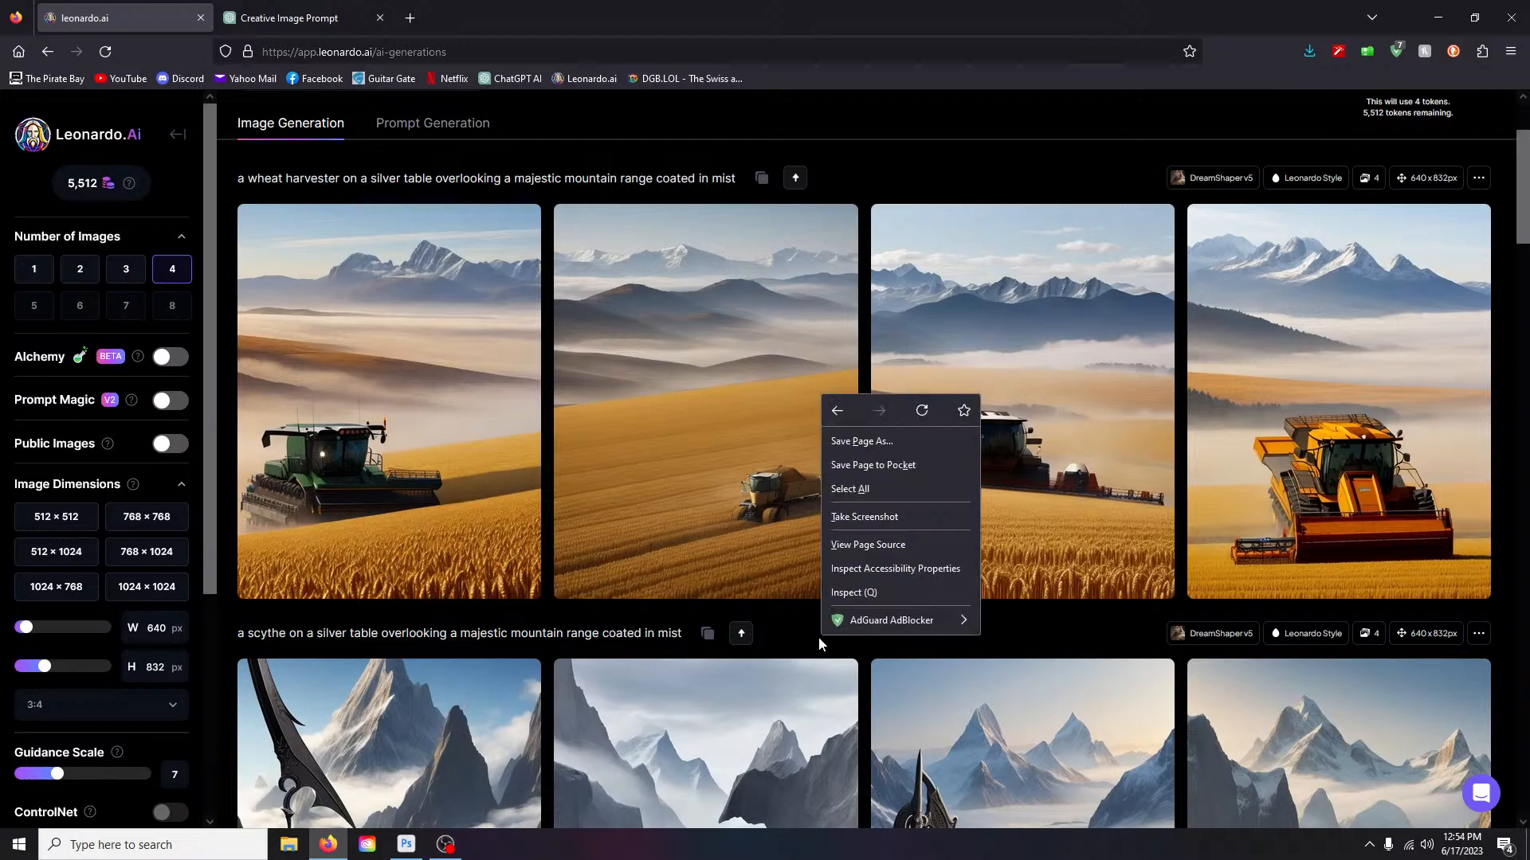
click(1076, 140)
- Switch the model to DreamShaper v6 and regenerate the wheat harvester prompt
scroll(806, 478, up, 2)
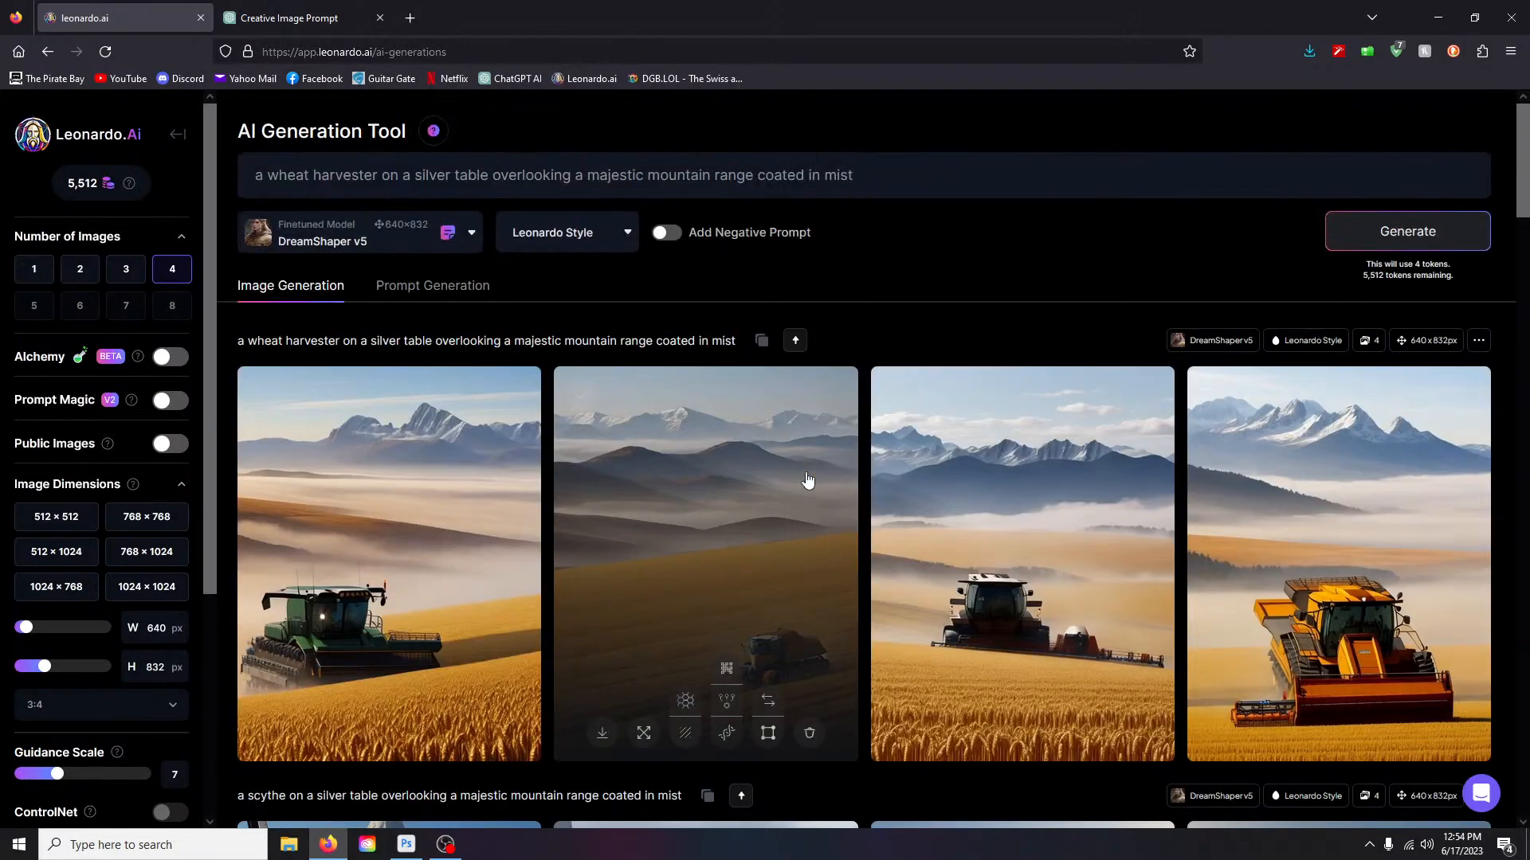
click(430, 241)
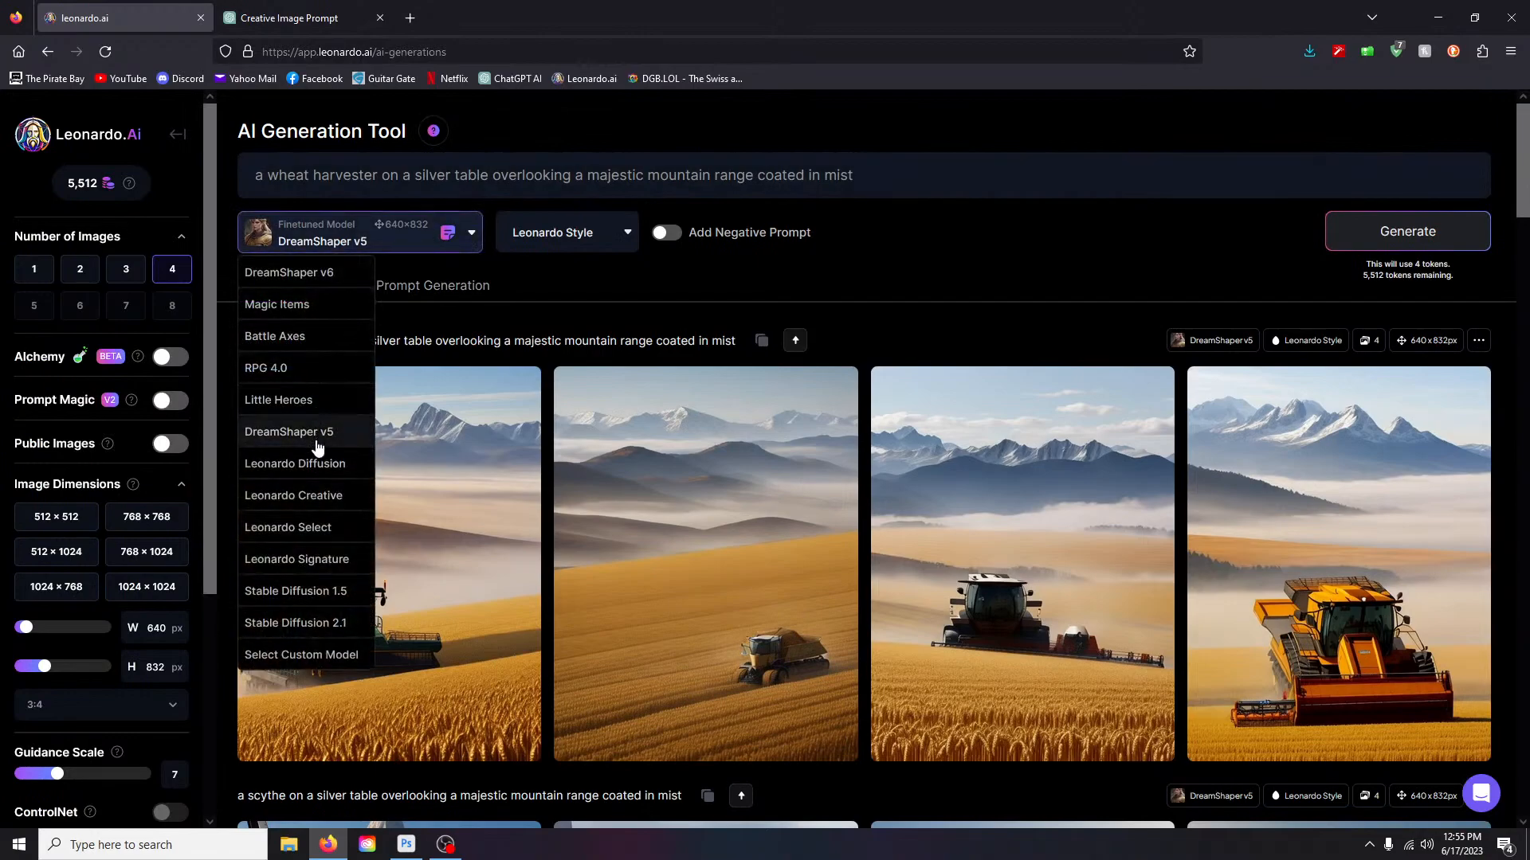
click(317, 272)
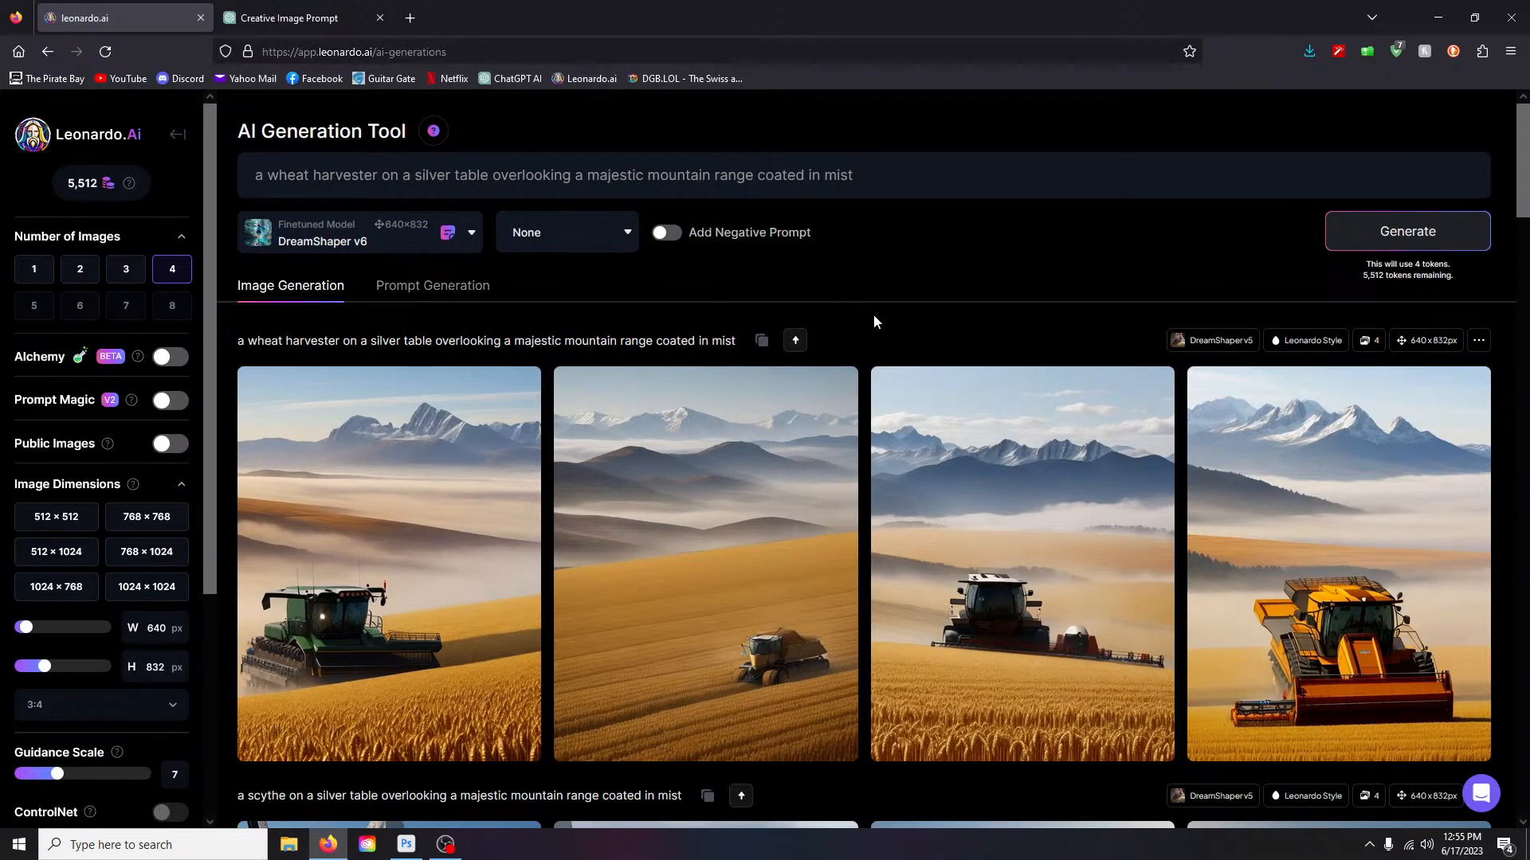
click(1407, 232)
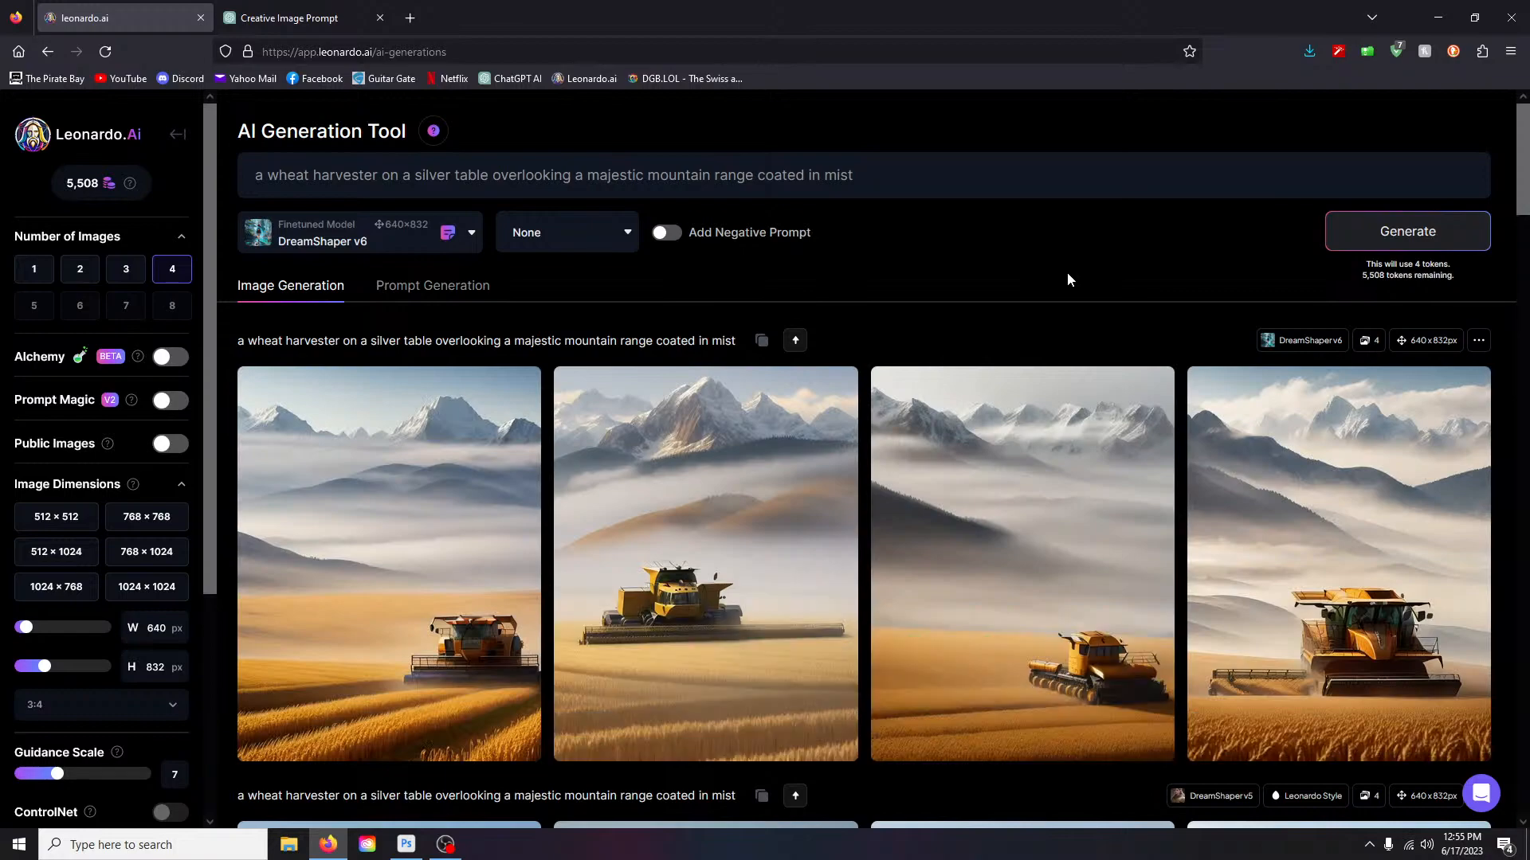
scroll(1068, 279, down, 2)
right_click(1068, 278)
click(1112, 109)
scroll(777, 259, up, 2)
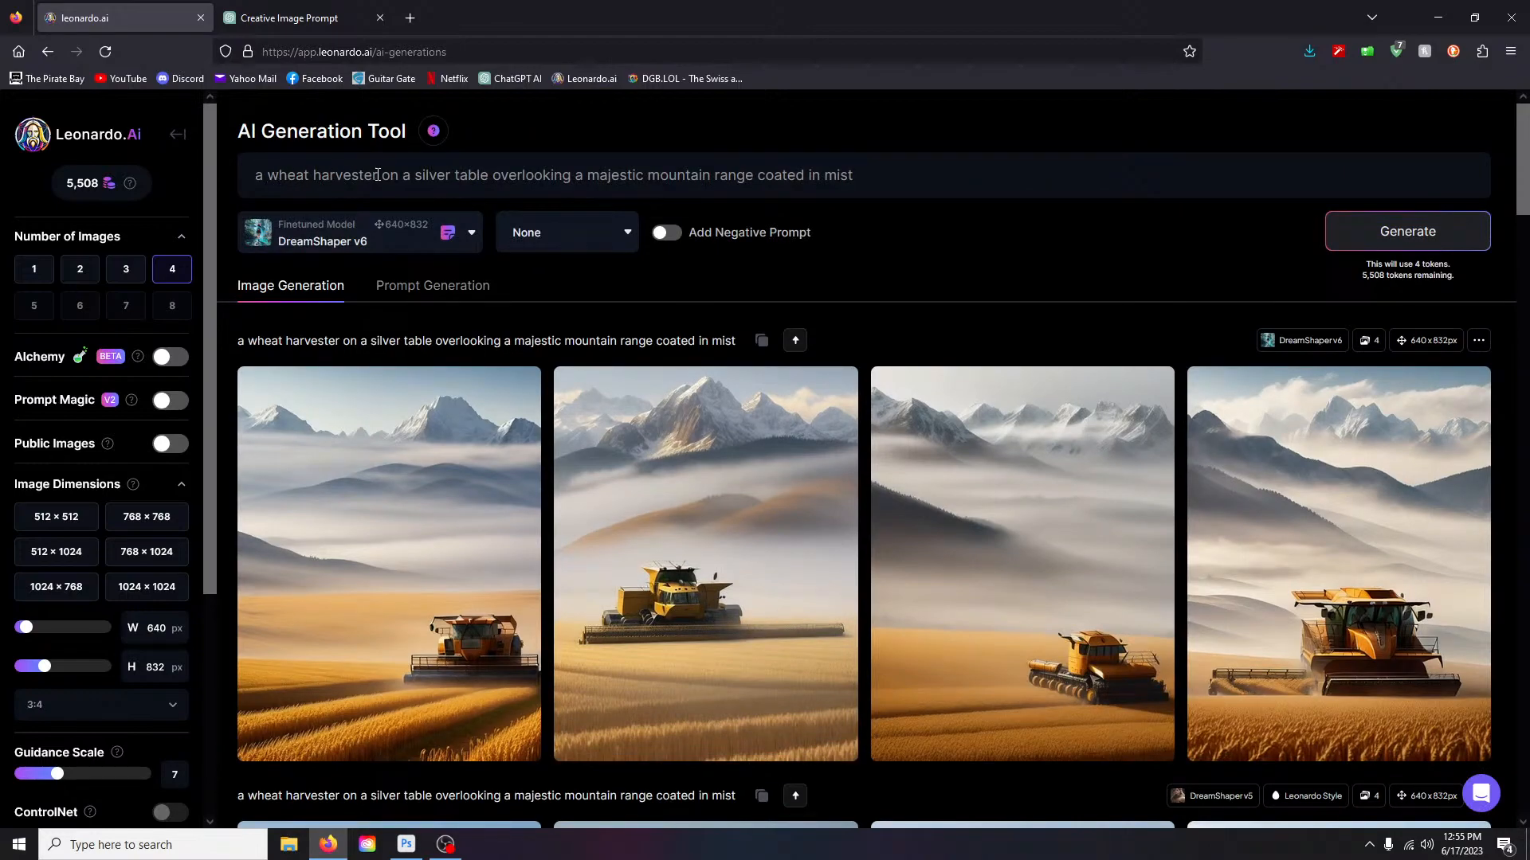
- Change the prompt to 'a wheat harvesting tool on a table overlooking…' the misty mountains and generate
right_click(378, 175)
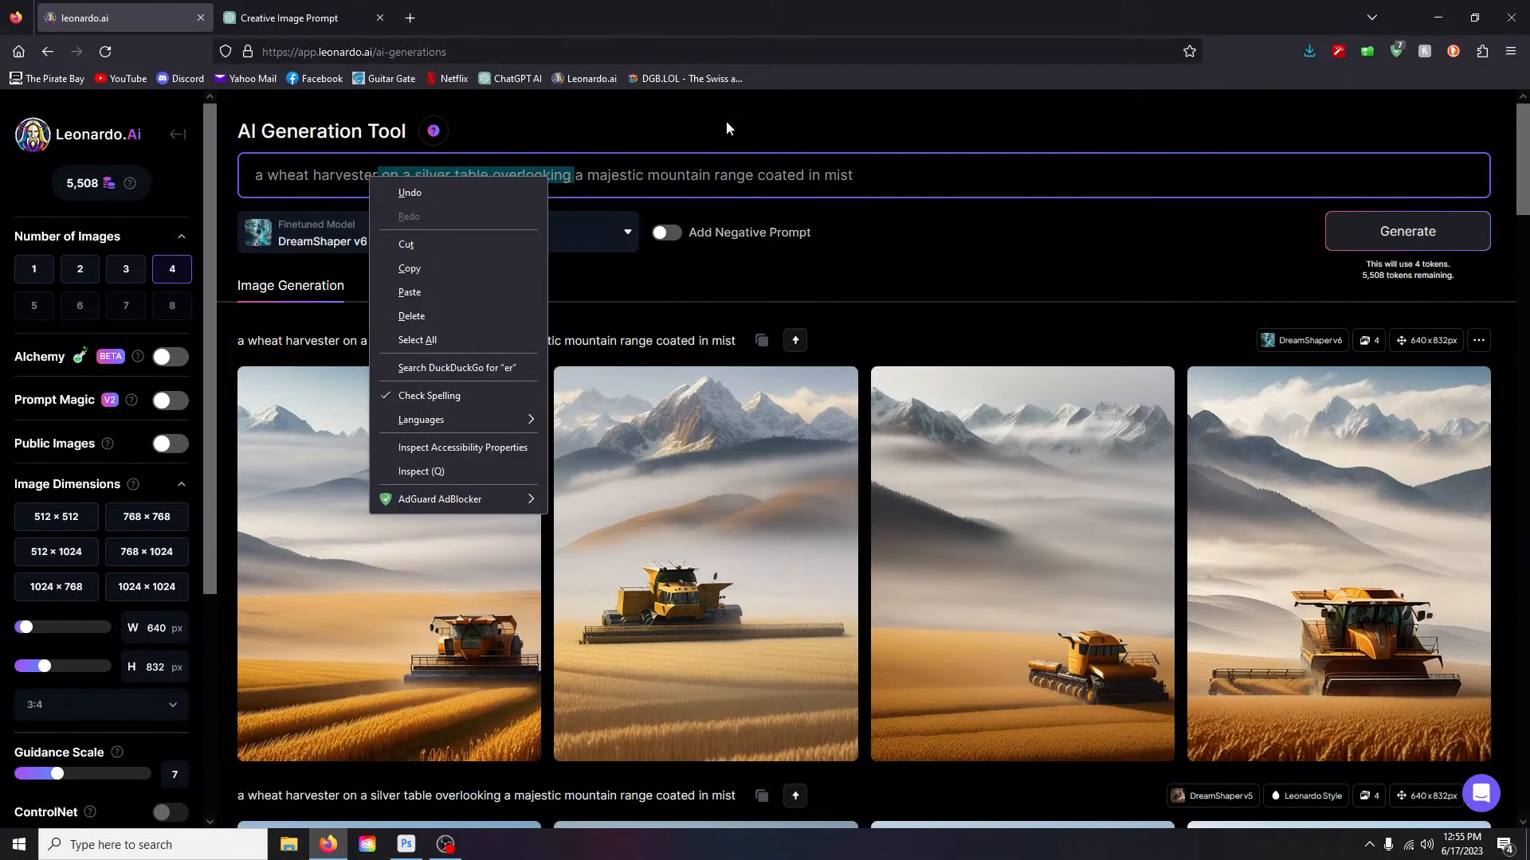
text(n)
key(shift+F12)
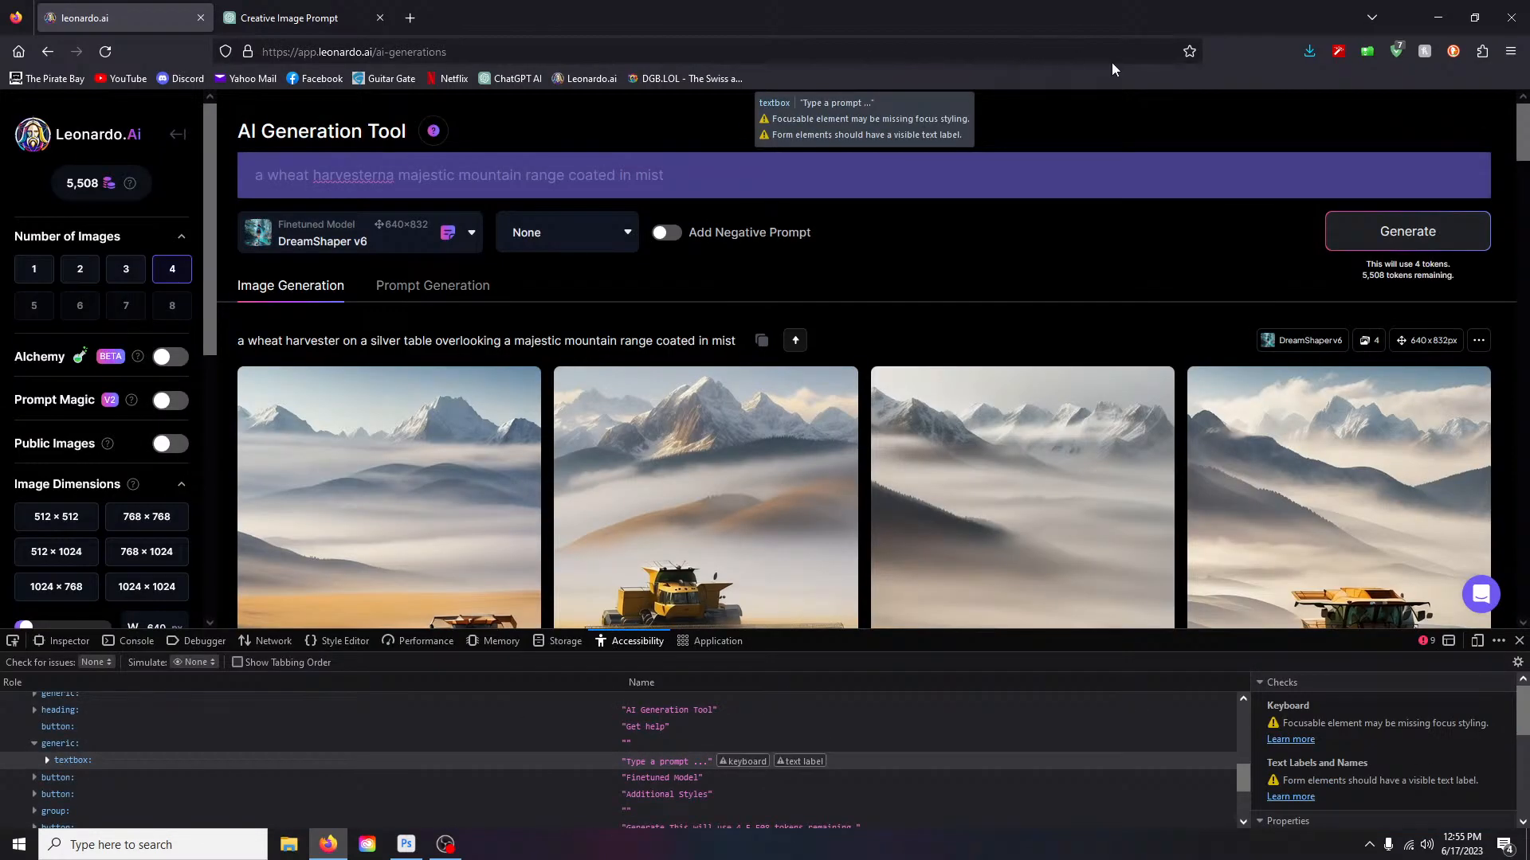
click(404, 193)
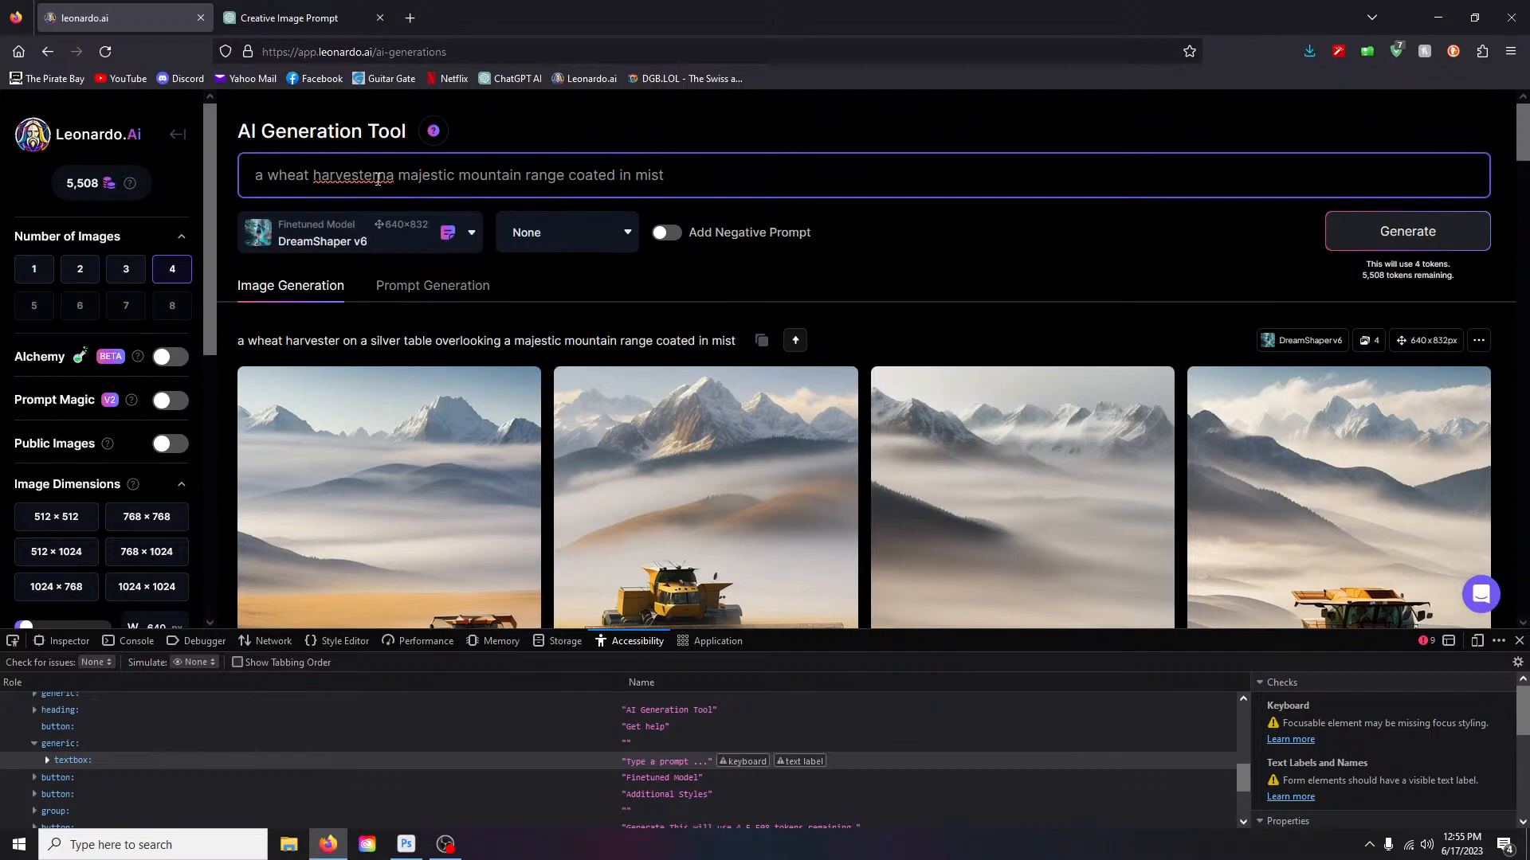
drag(364, 177, 399, 180)
text(ing tool)
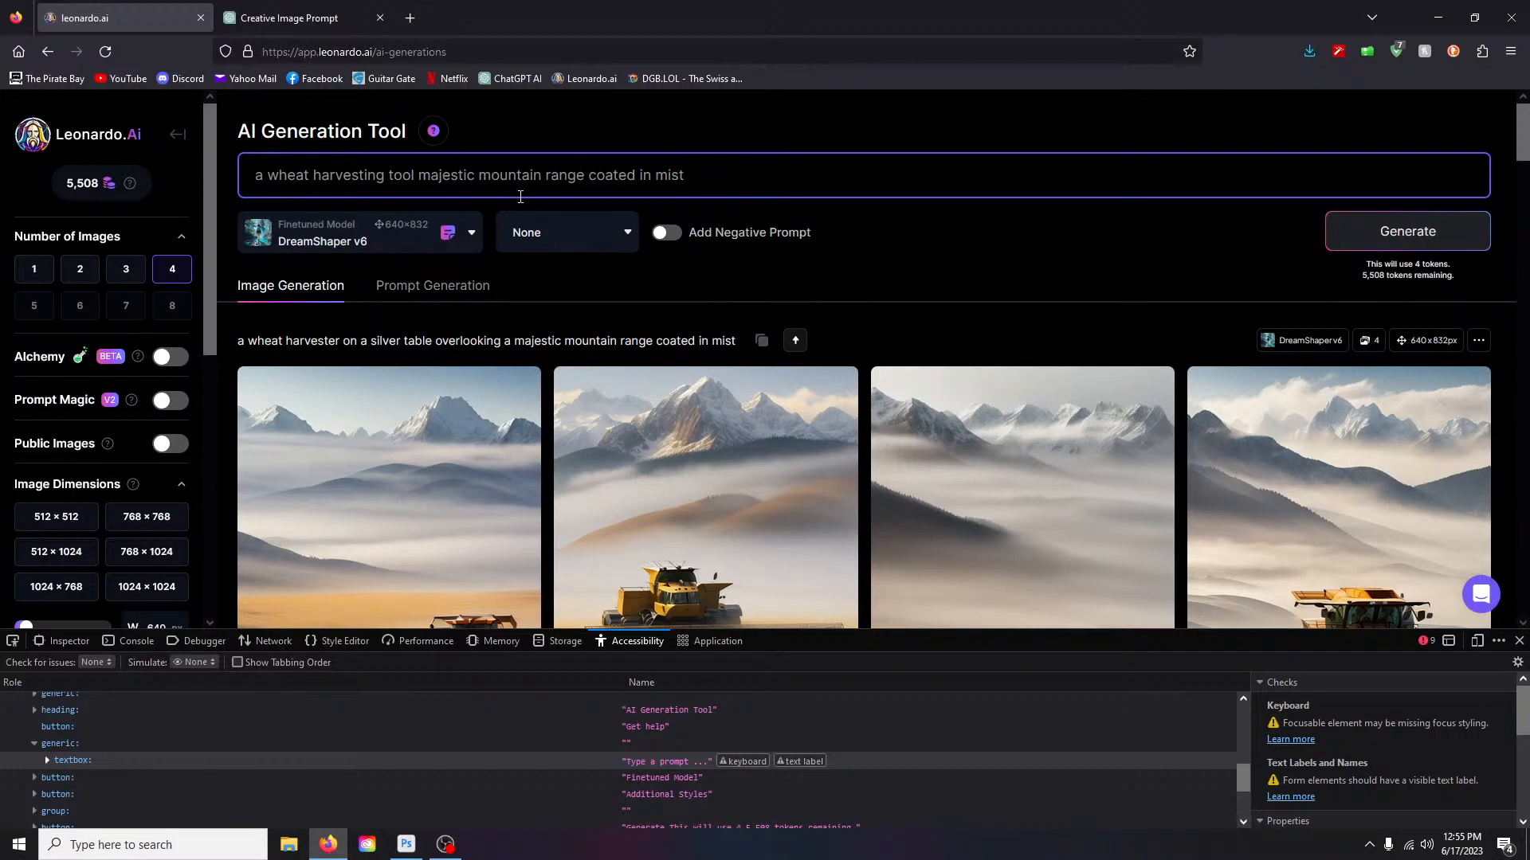
text( on a )
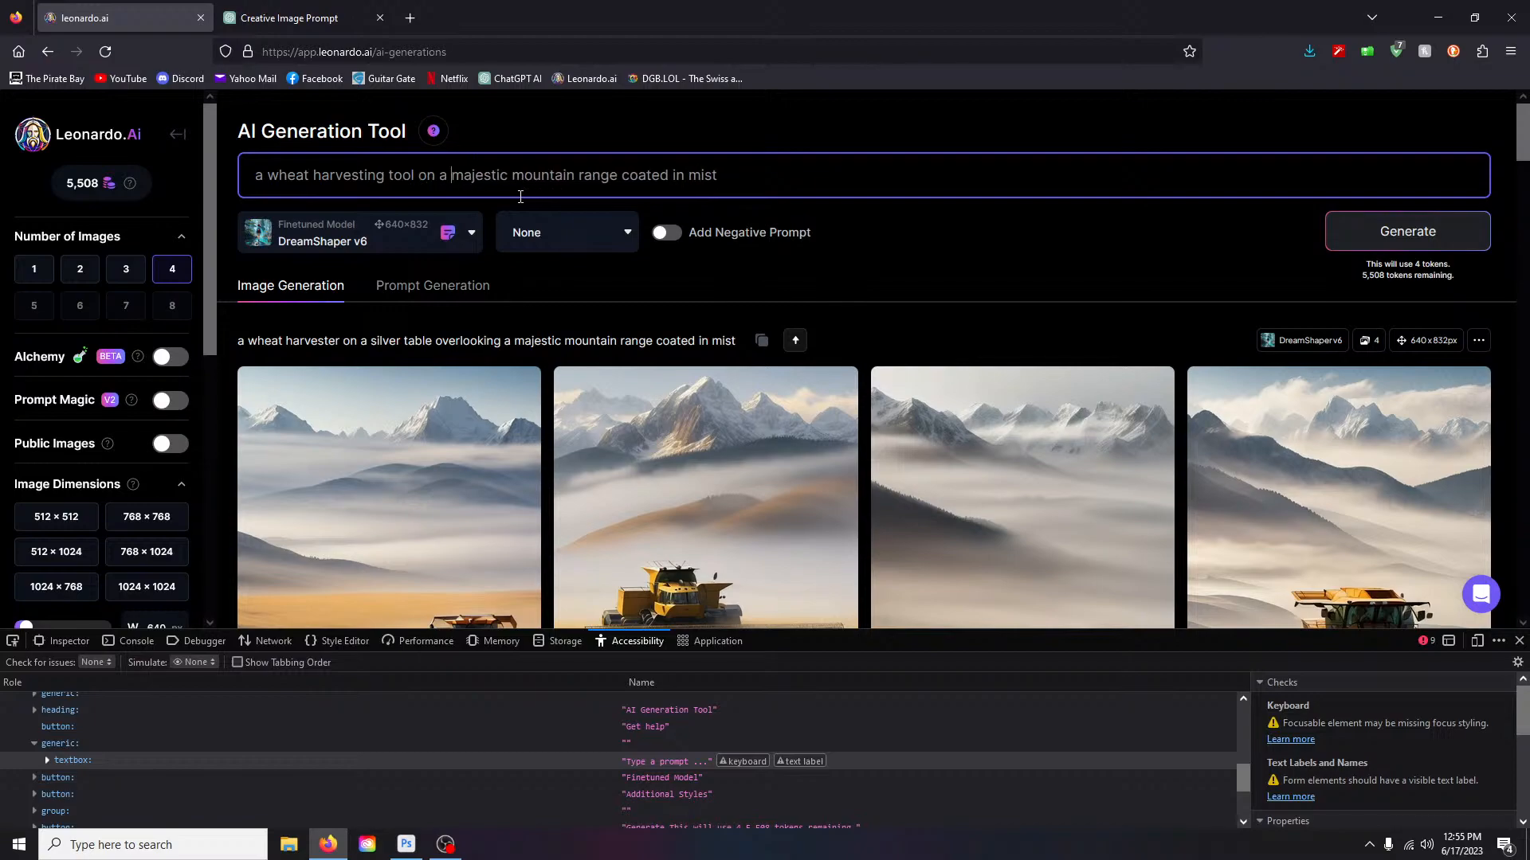
text(table)
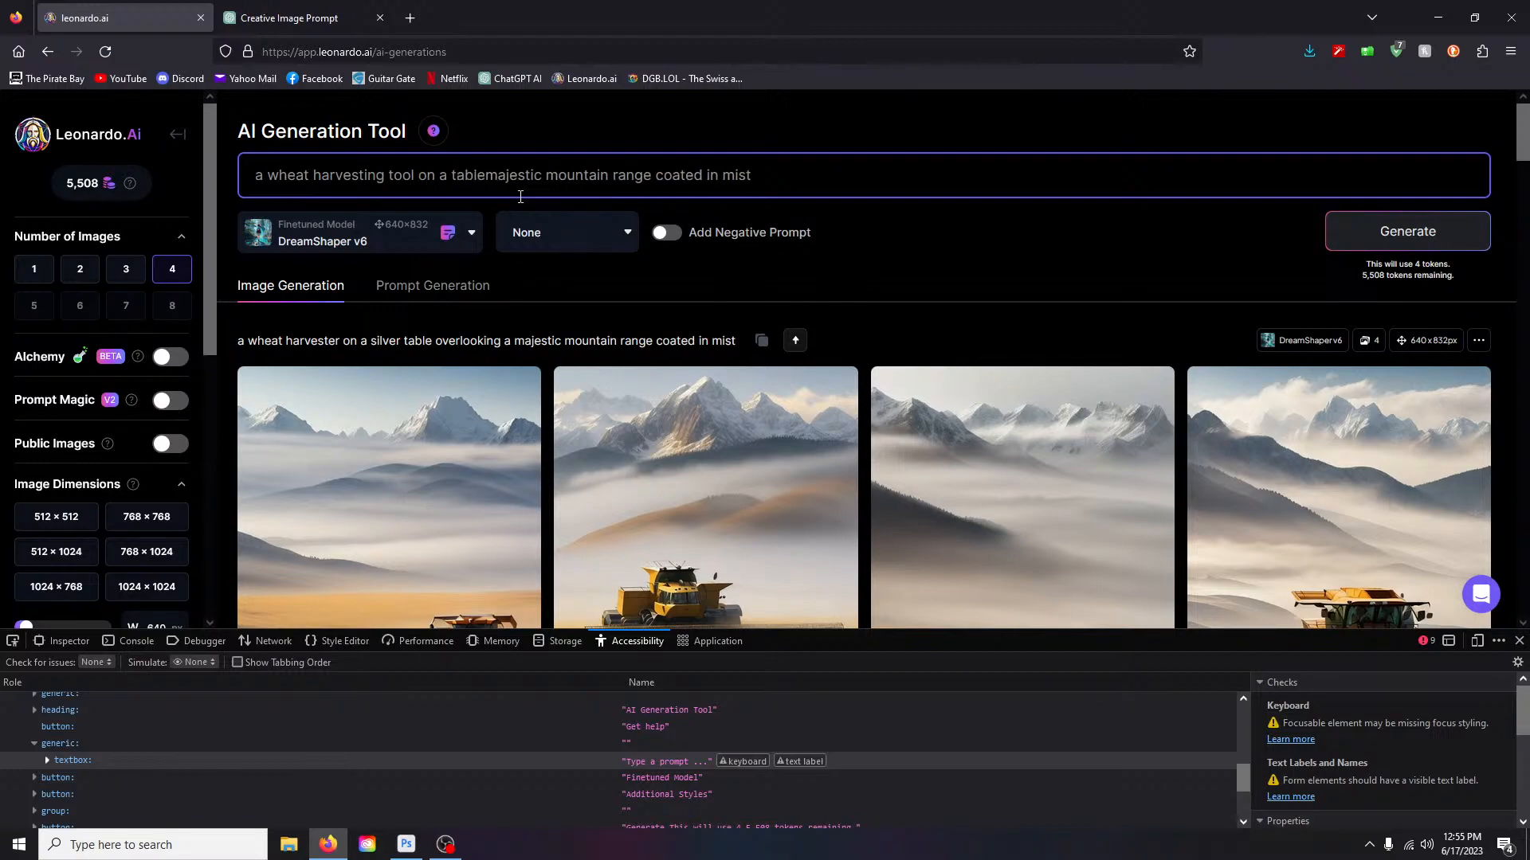
text( overlooking a)
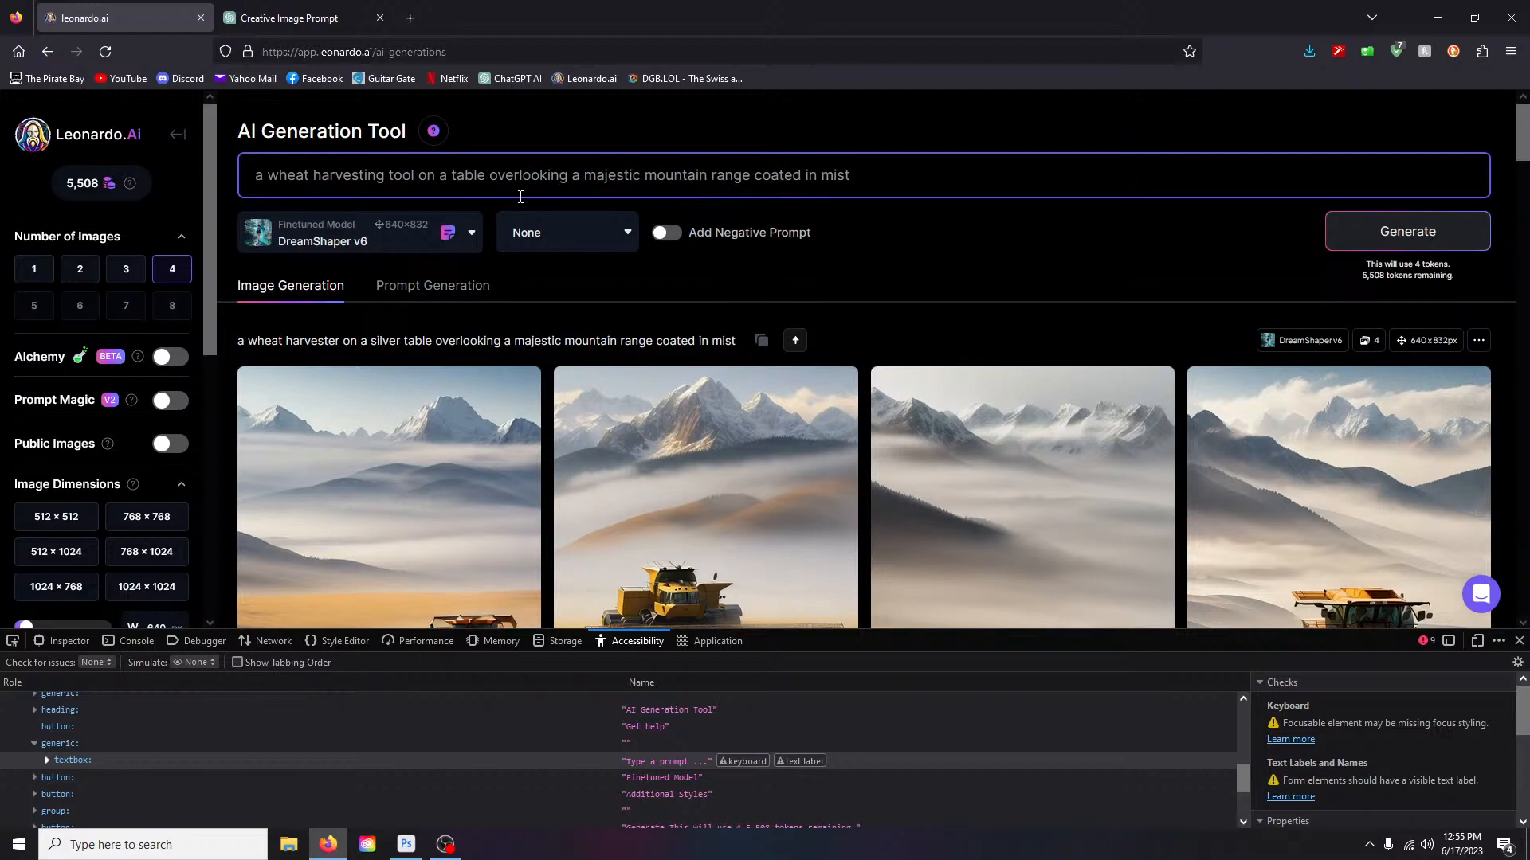
key(Return)
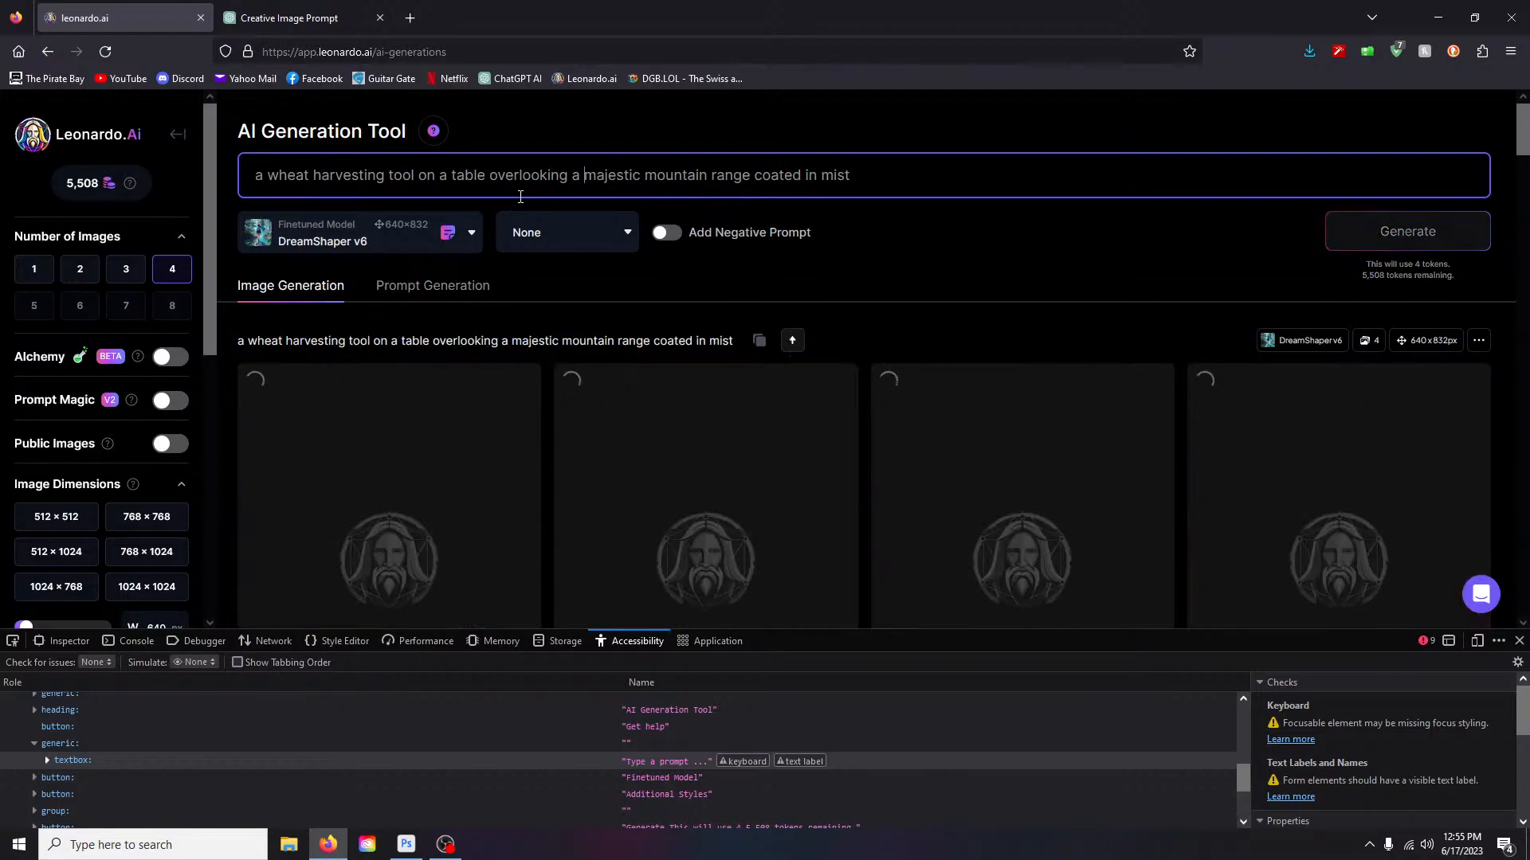
click(1519, 642)
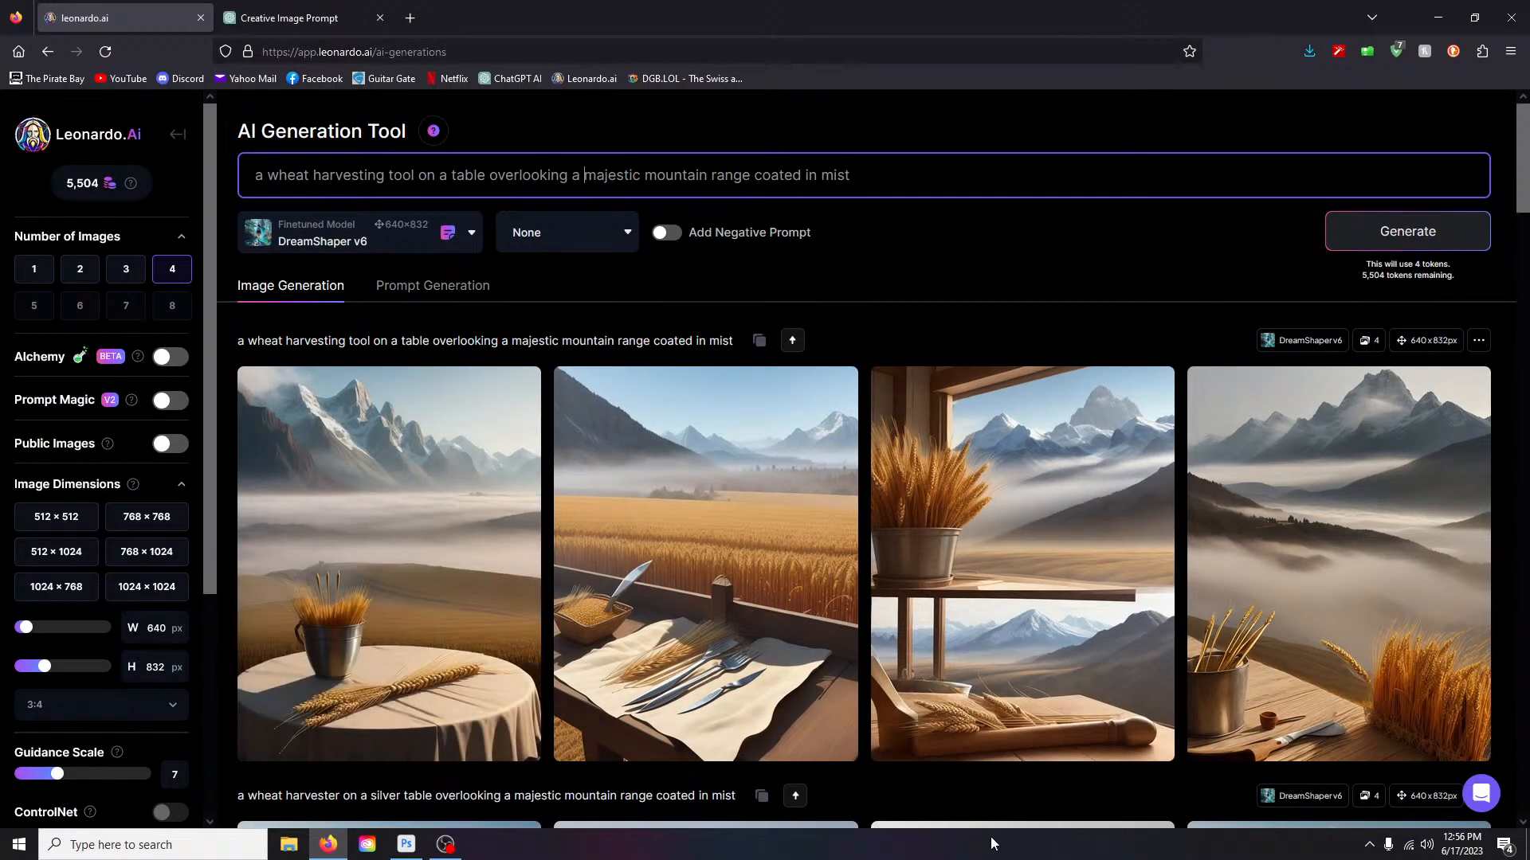
- View the wheat-and-cutlery image full size, then scroll down to the Image to Image settings
click(820, 553)
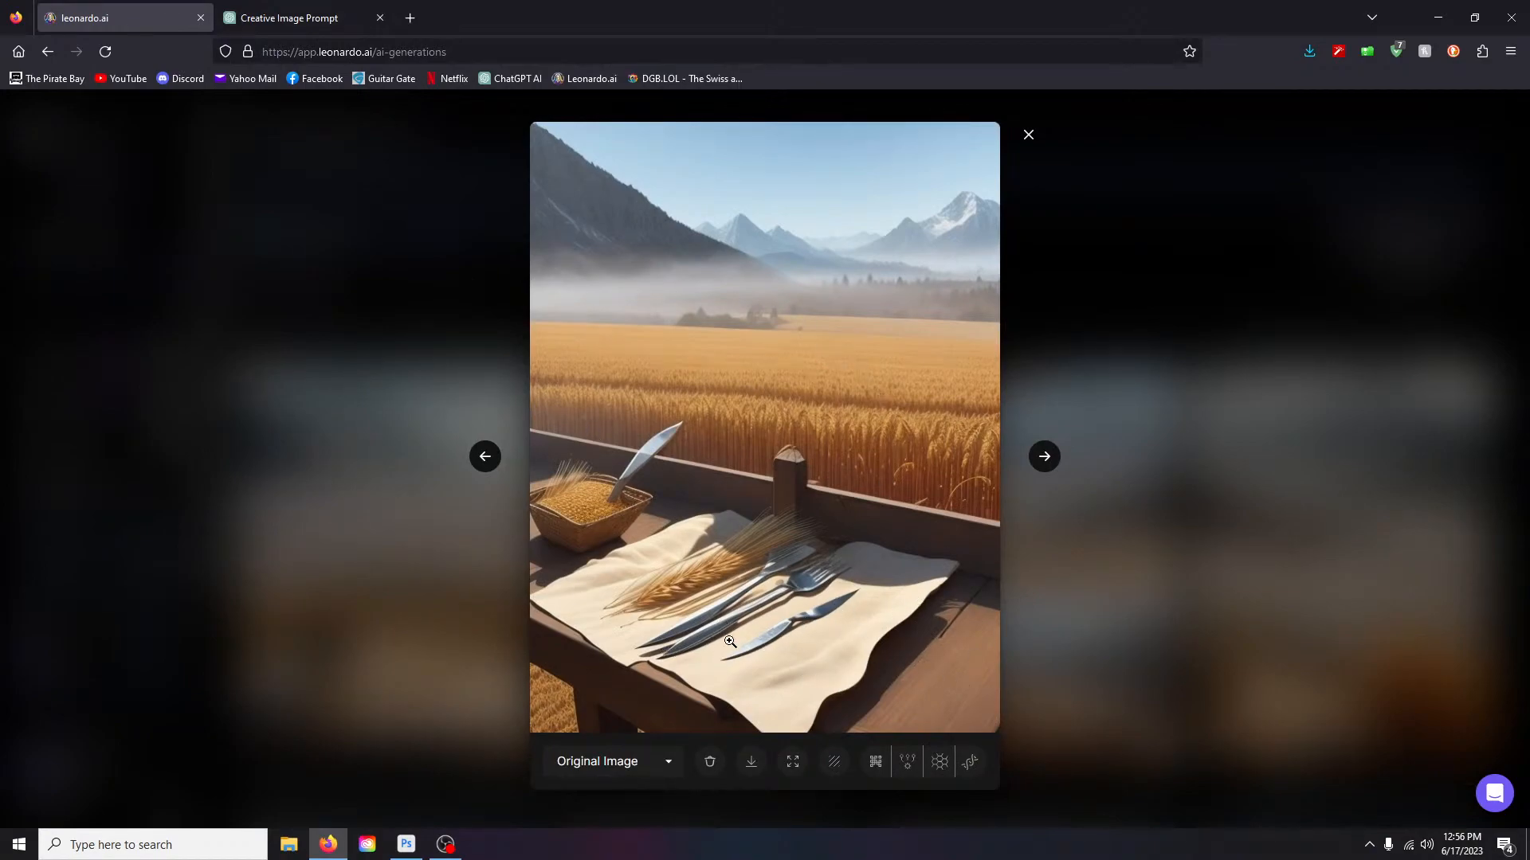
click(1030, 137)
scroll(112, 657, down, 4)
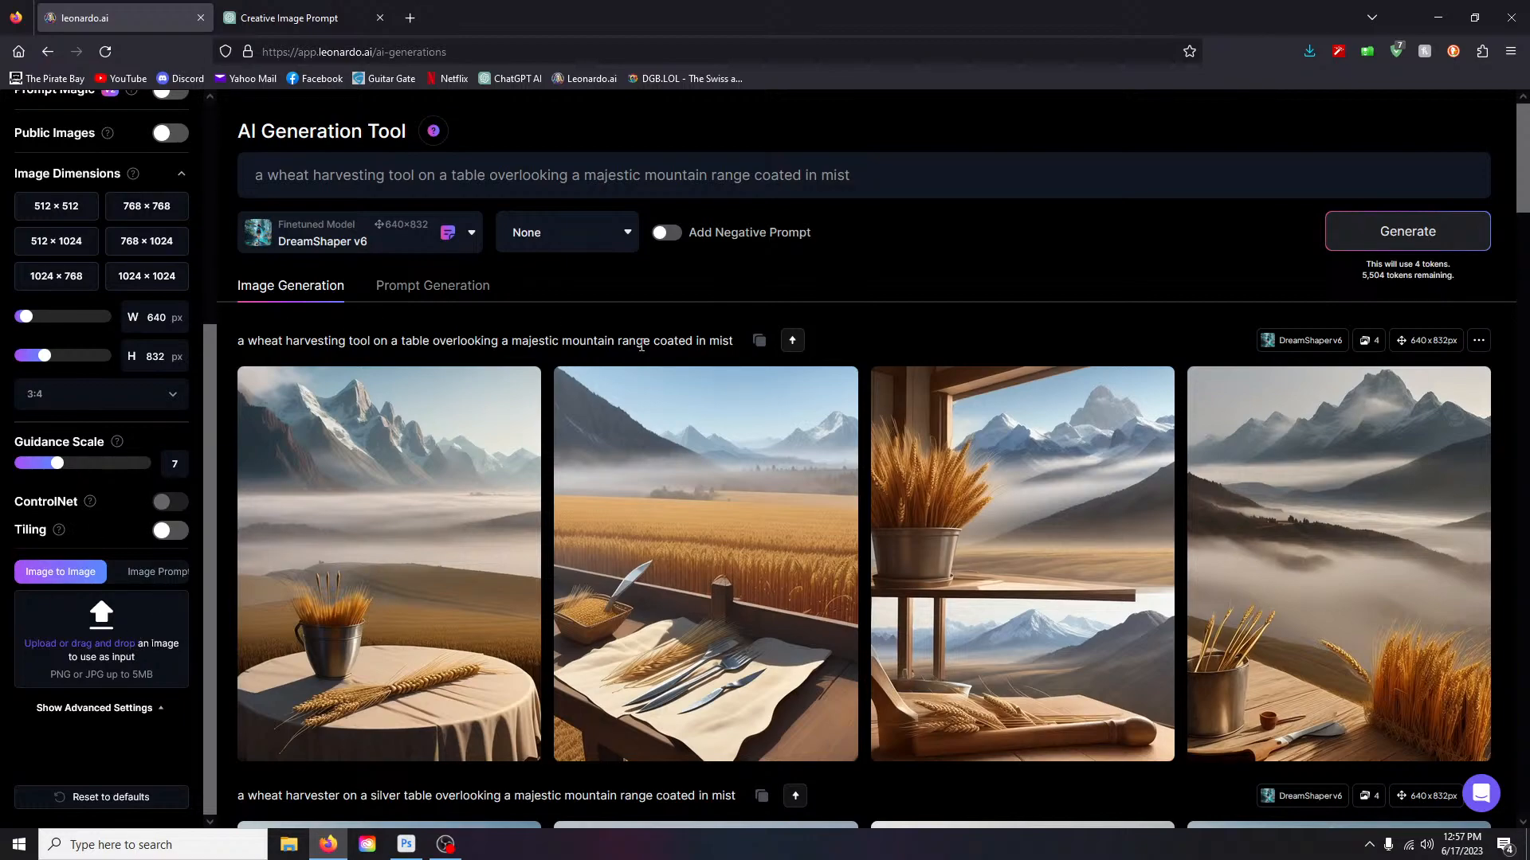
click(411, 18)
- Search DuckDuckGo images for 'barry bond as a pirate'
click(20, 51)
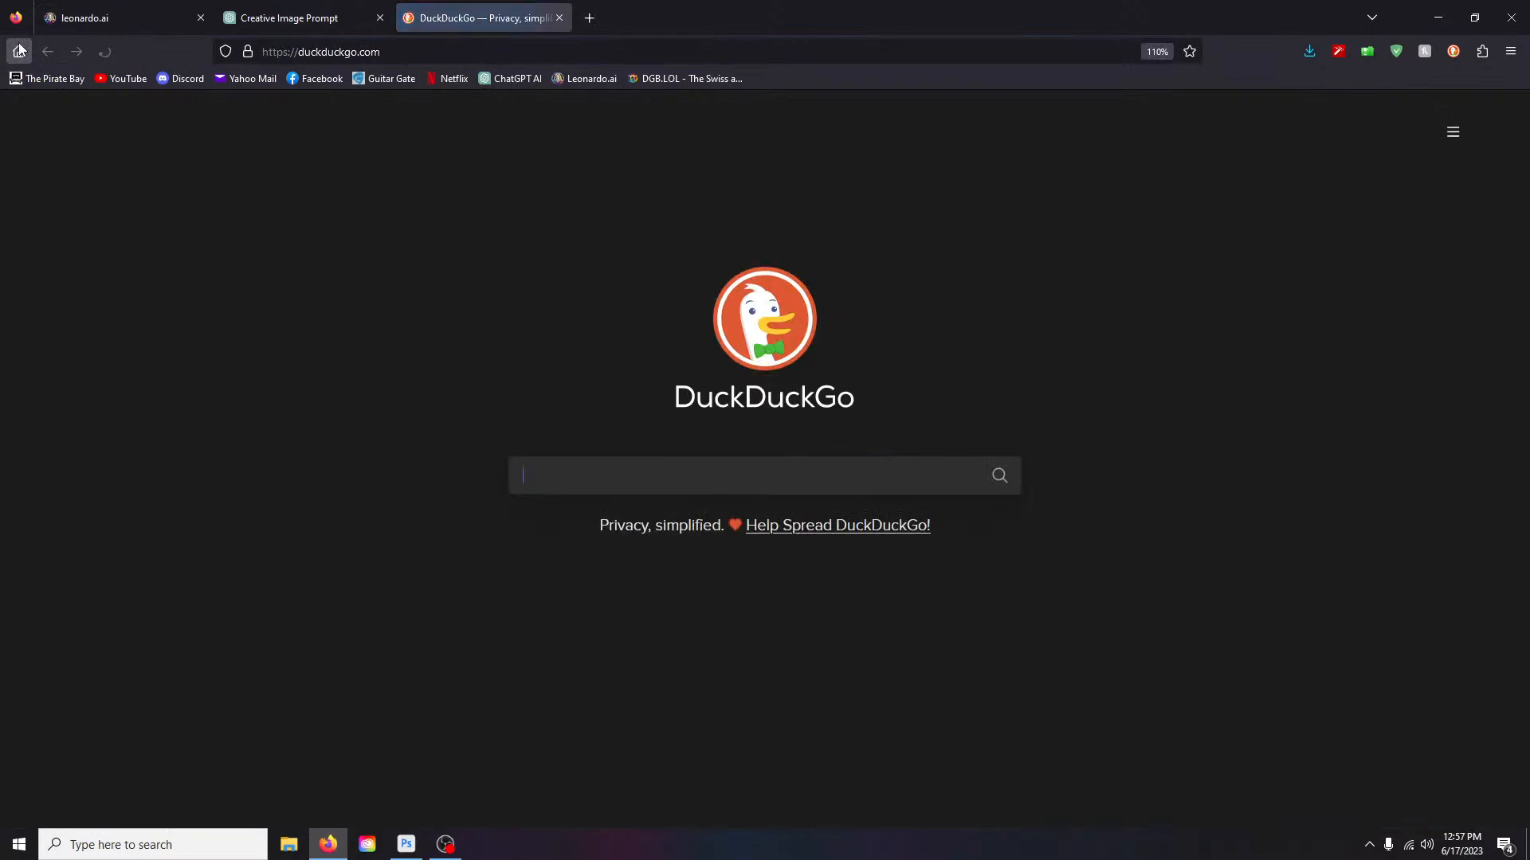
click(553, 469)
text(barr)
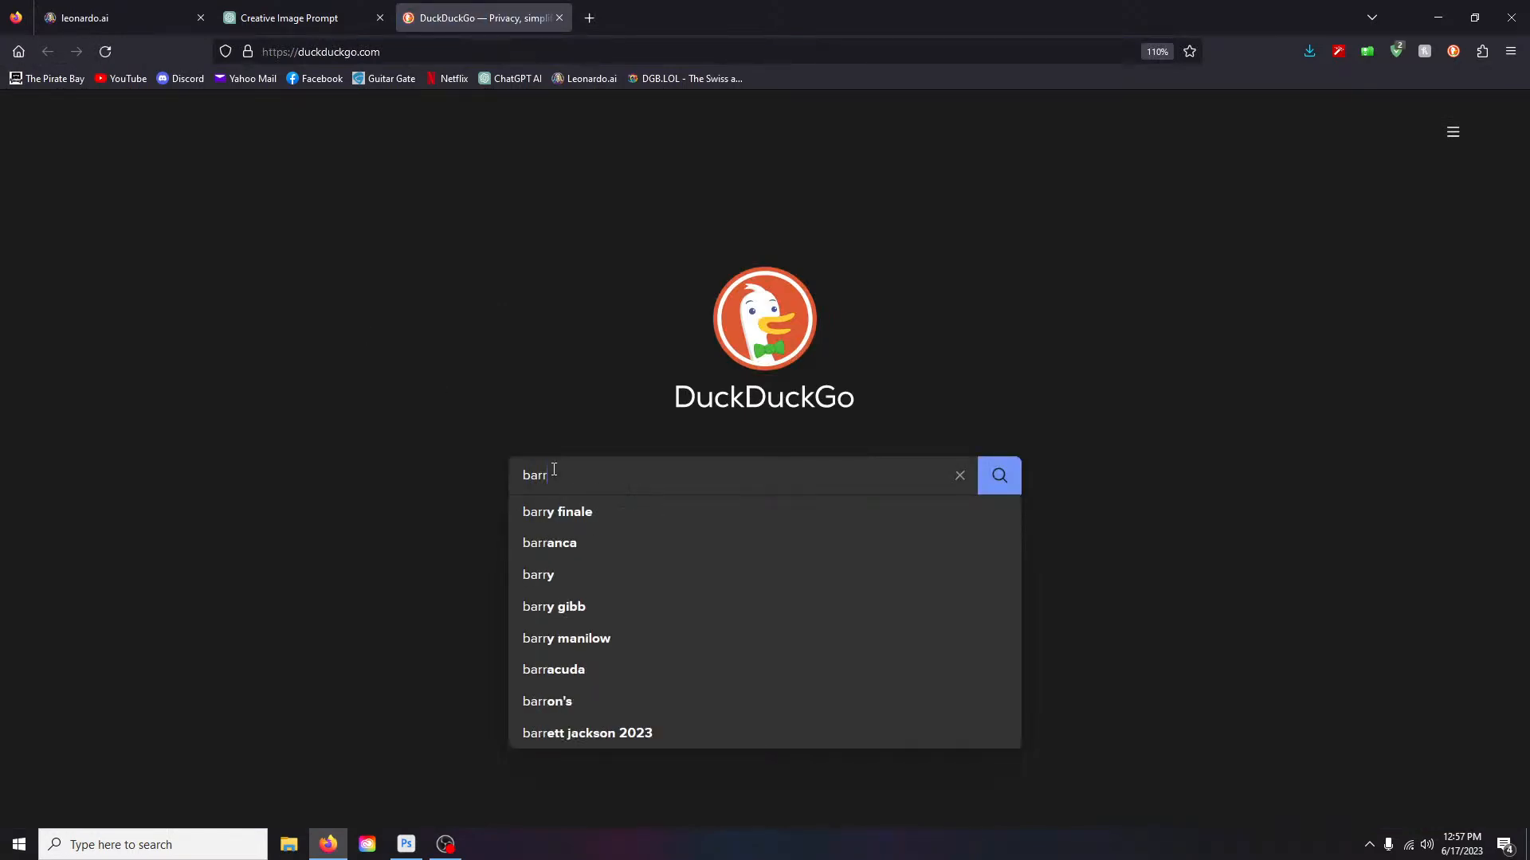
text(y bond )
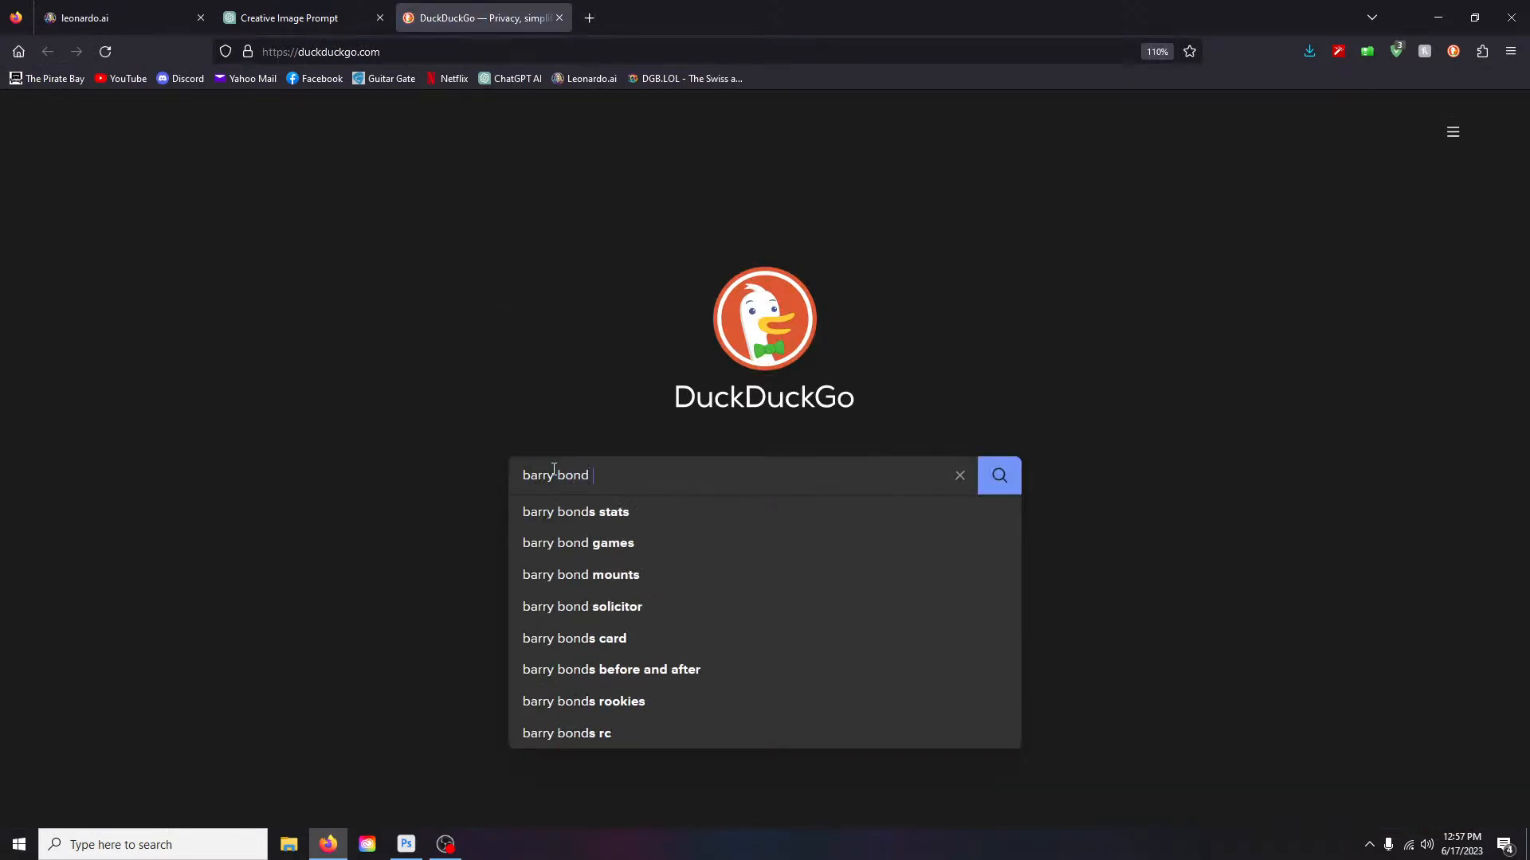
text(as a pirate)
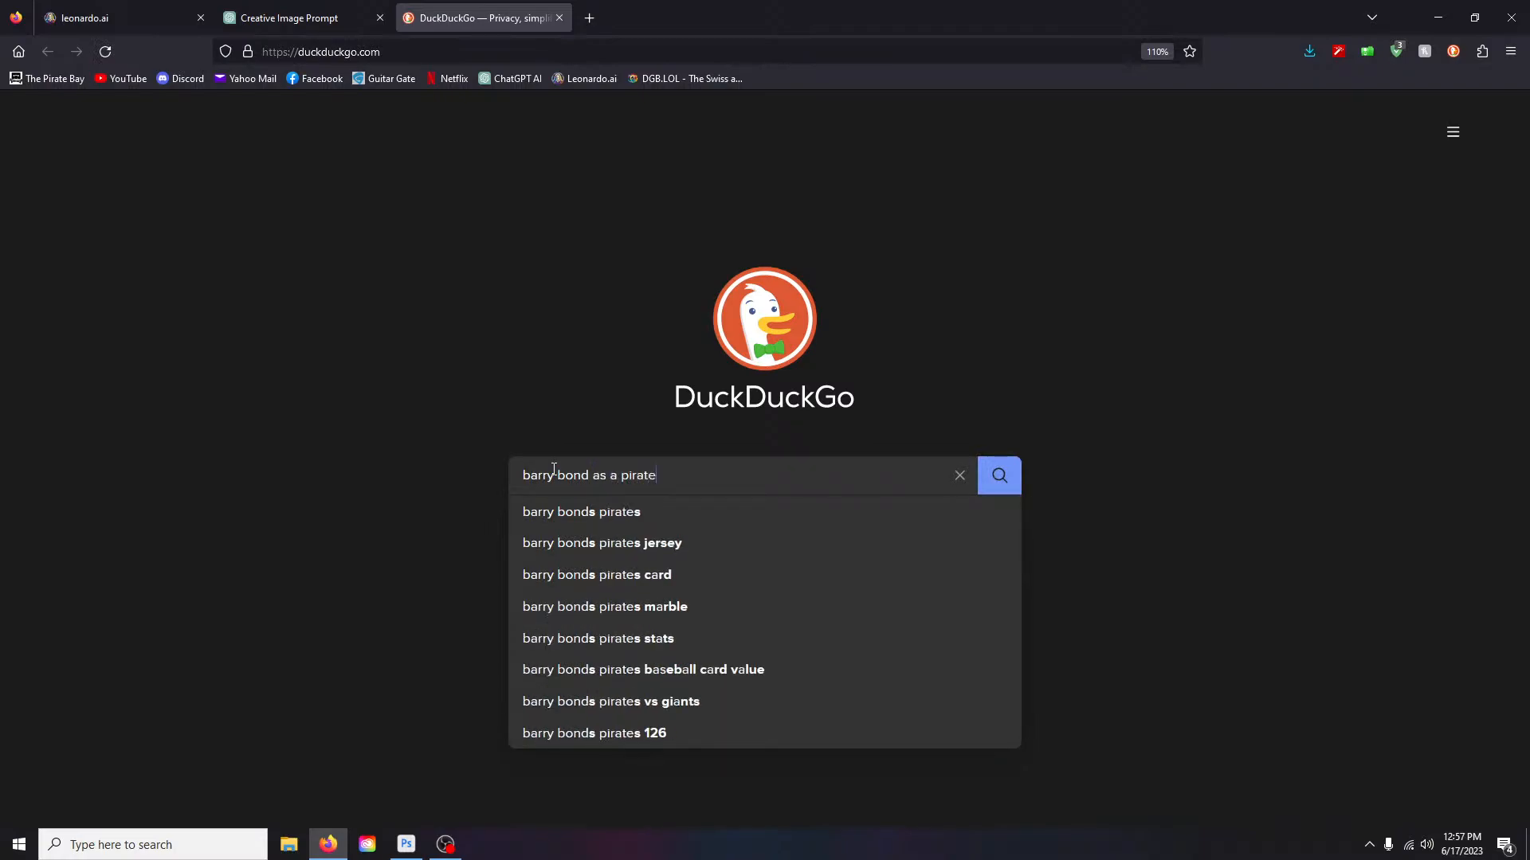
key(Return)
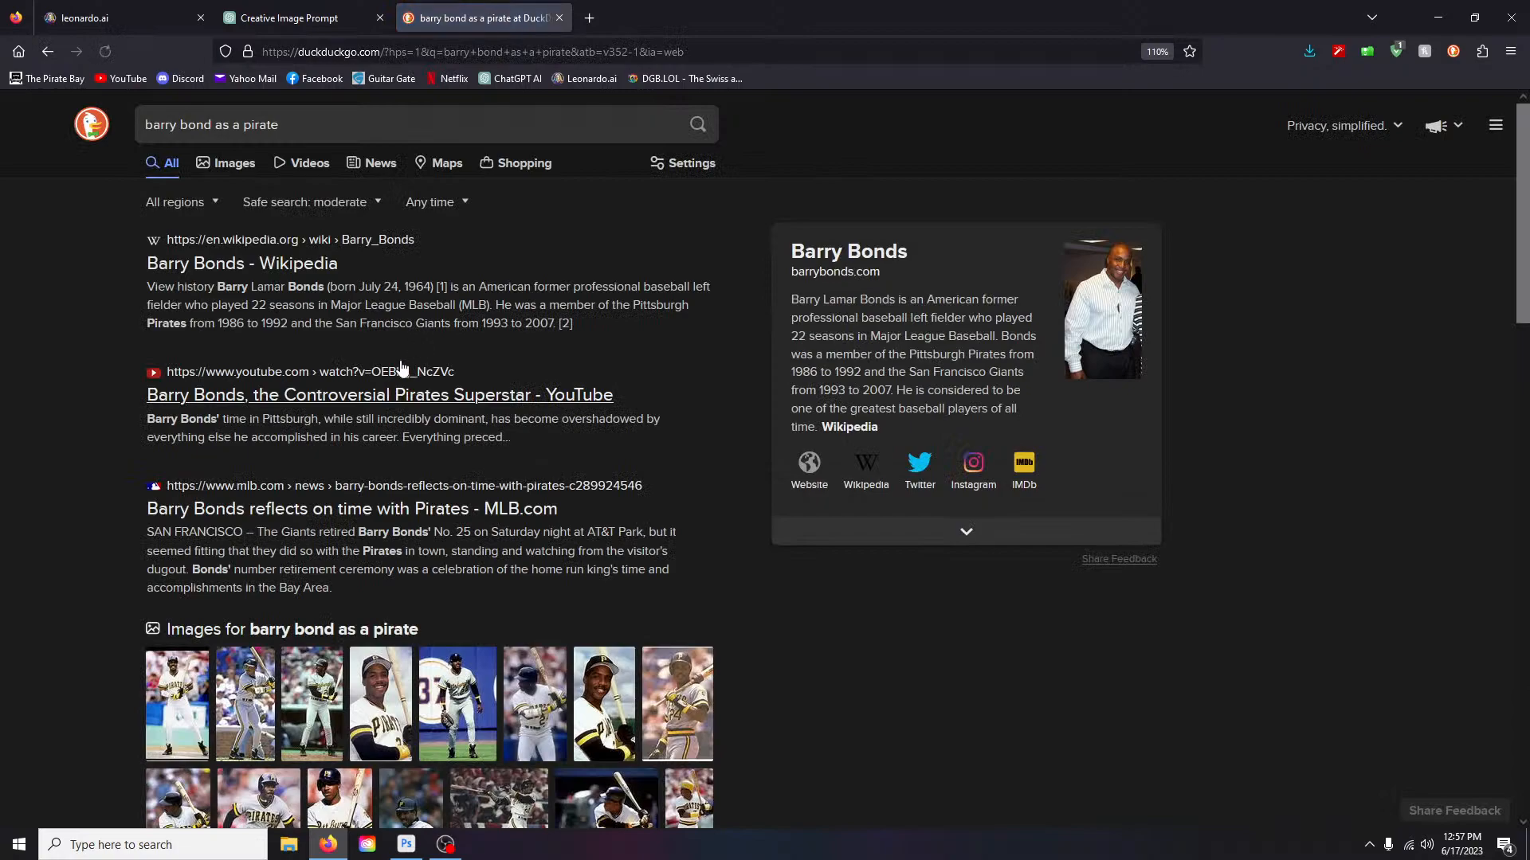
click(232, 163)
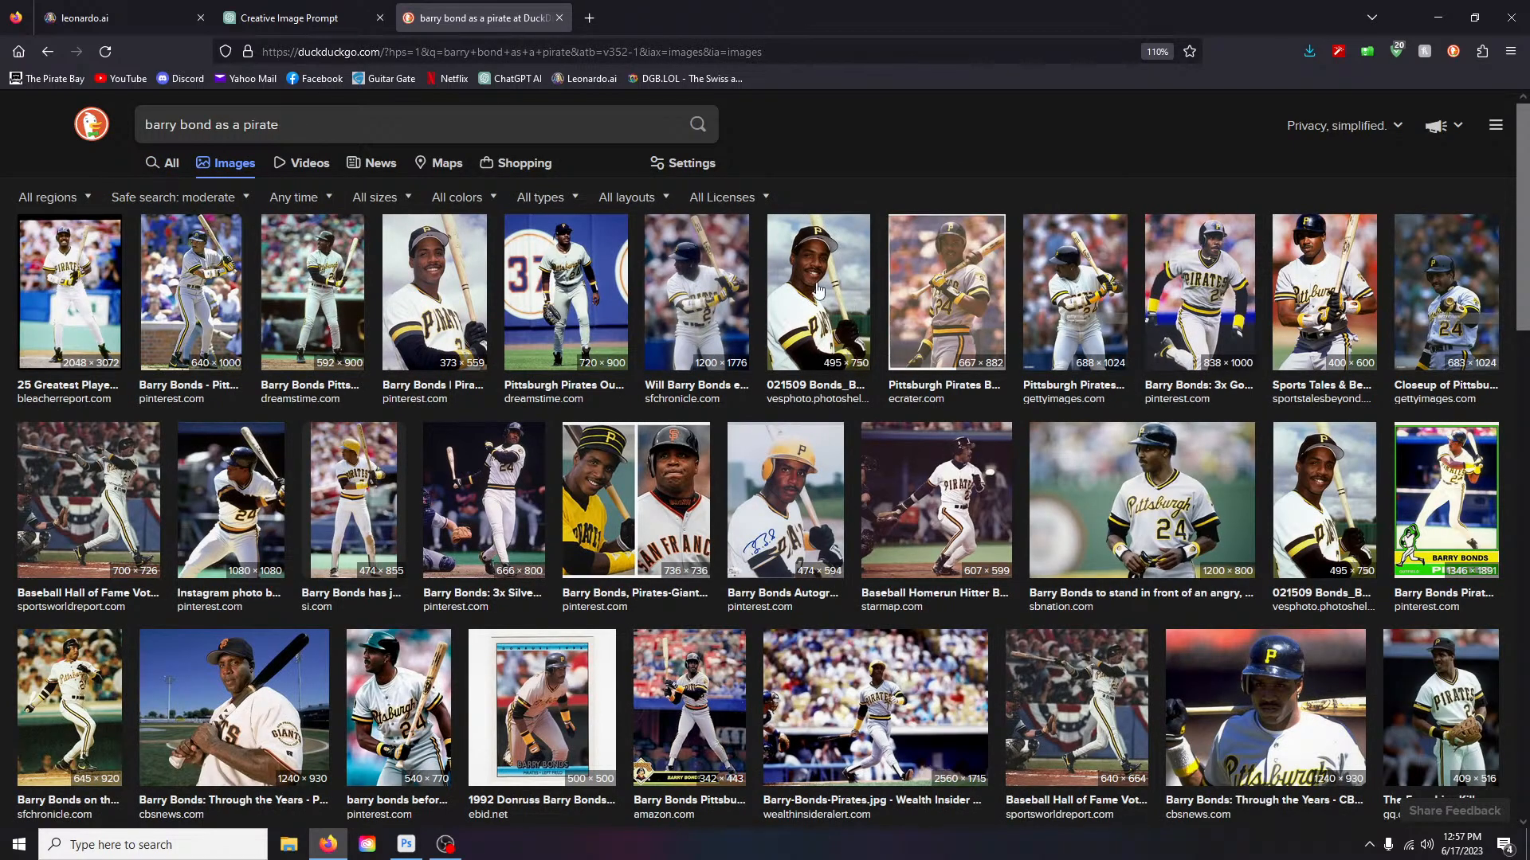
- Save the first Pirates player photo full size to the Desktop as a JPEG
click(76, 283)
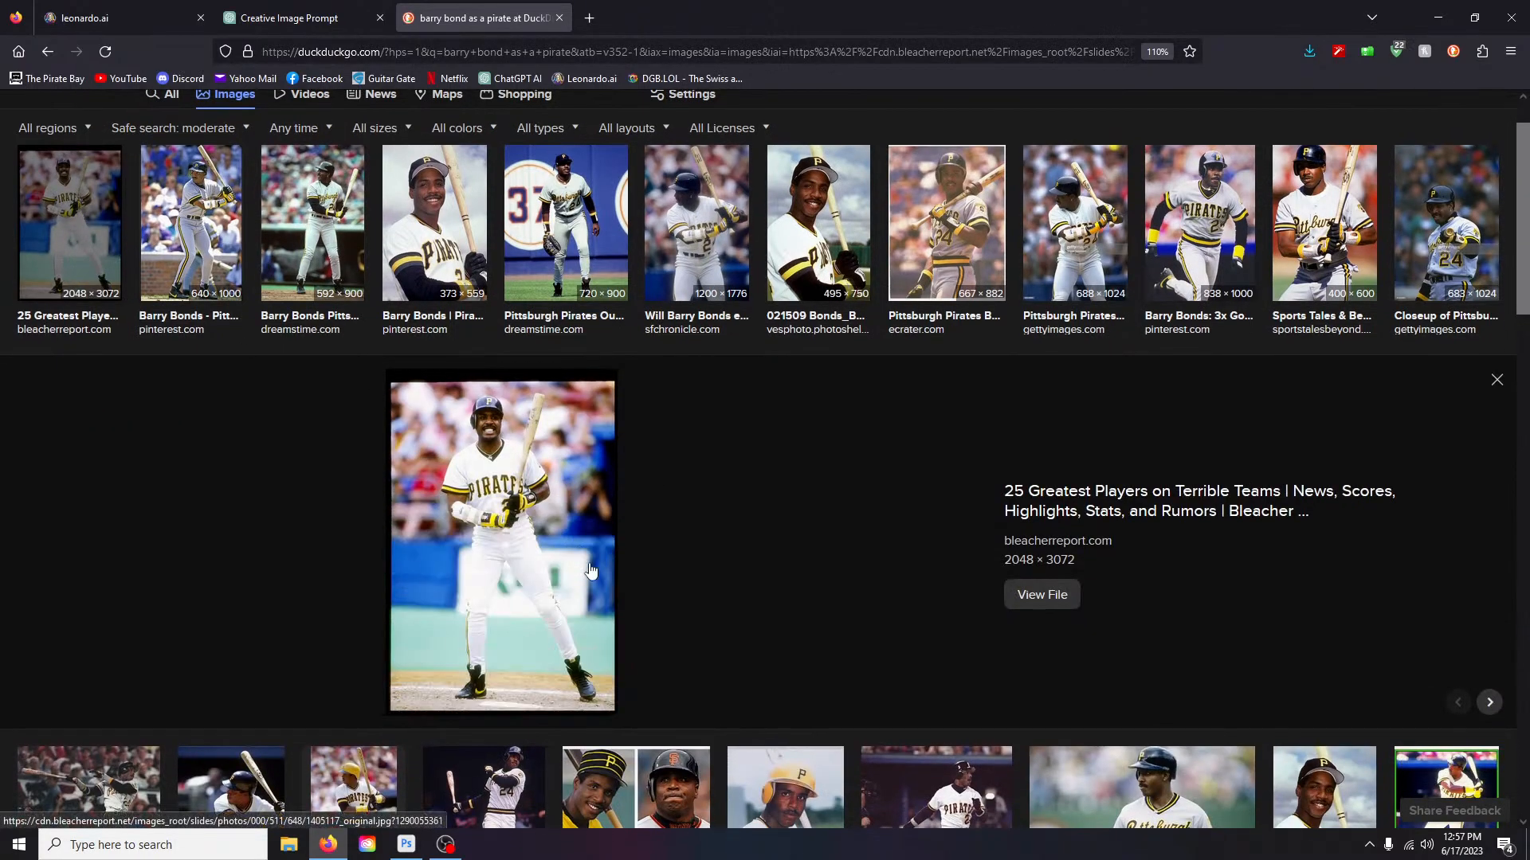
right_click(497, 524)
click(539, 330)
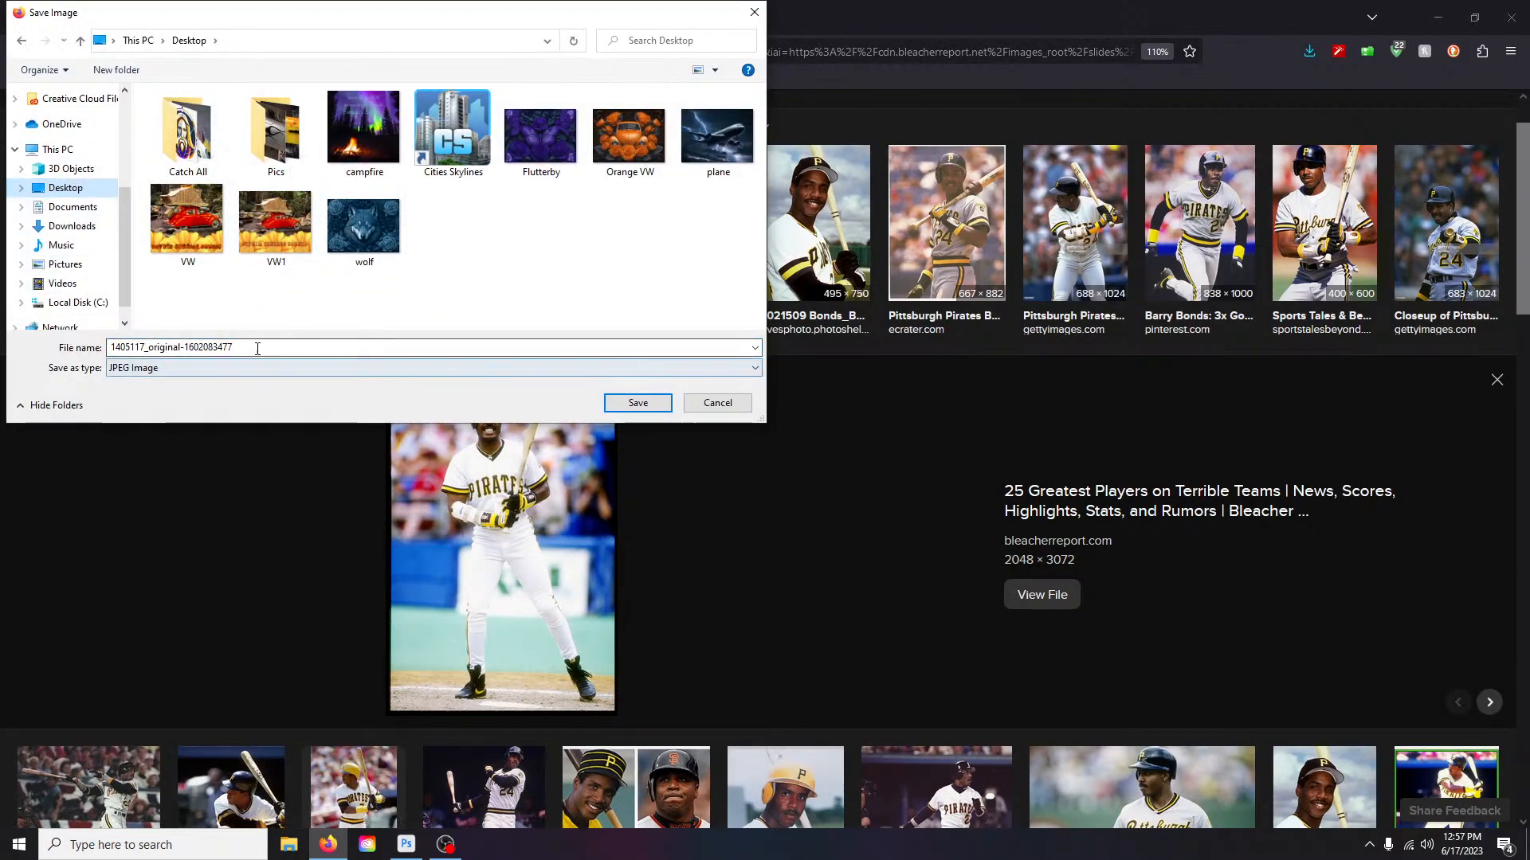
text(barr)
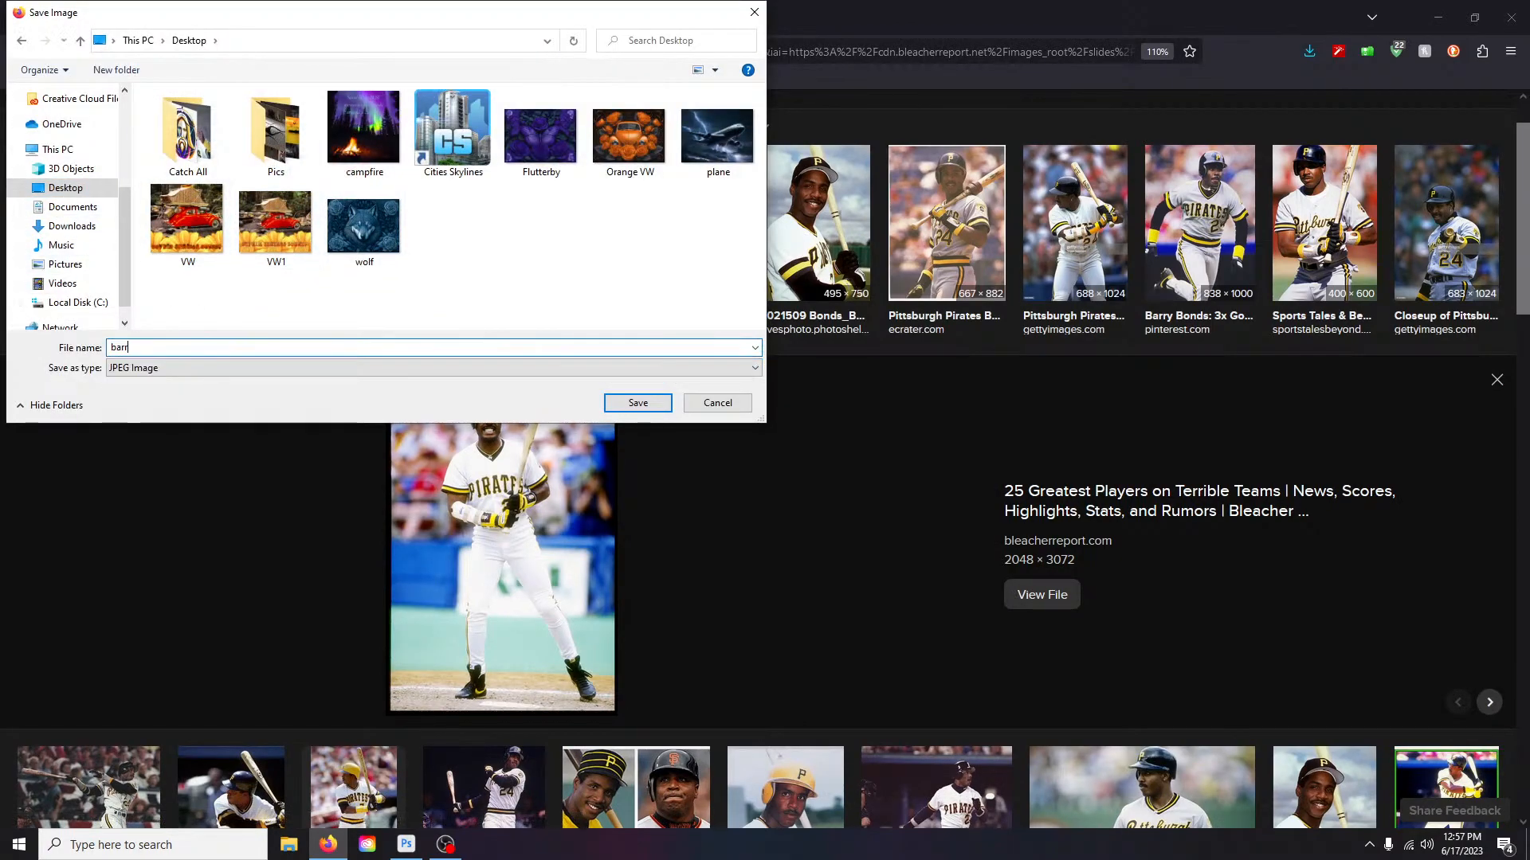
key(Return)
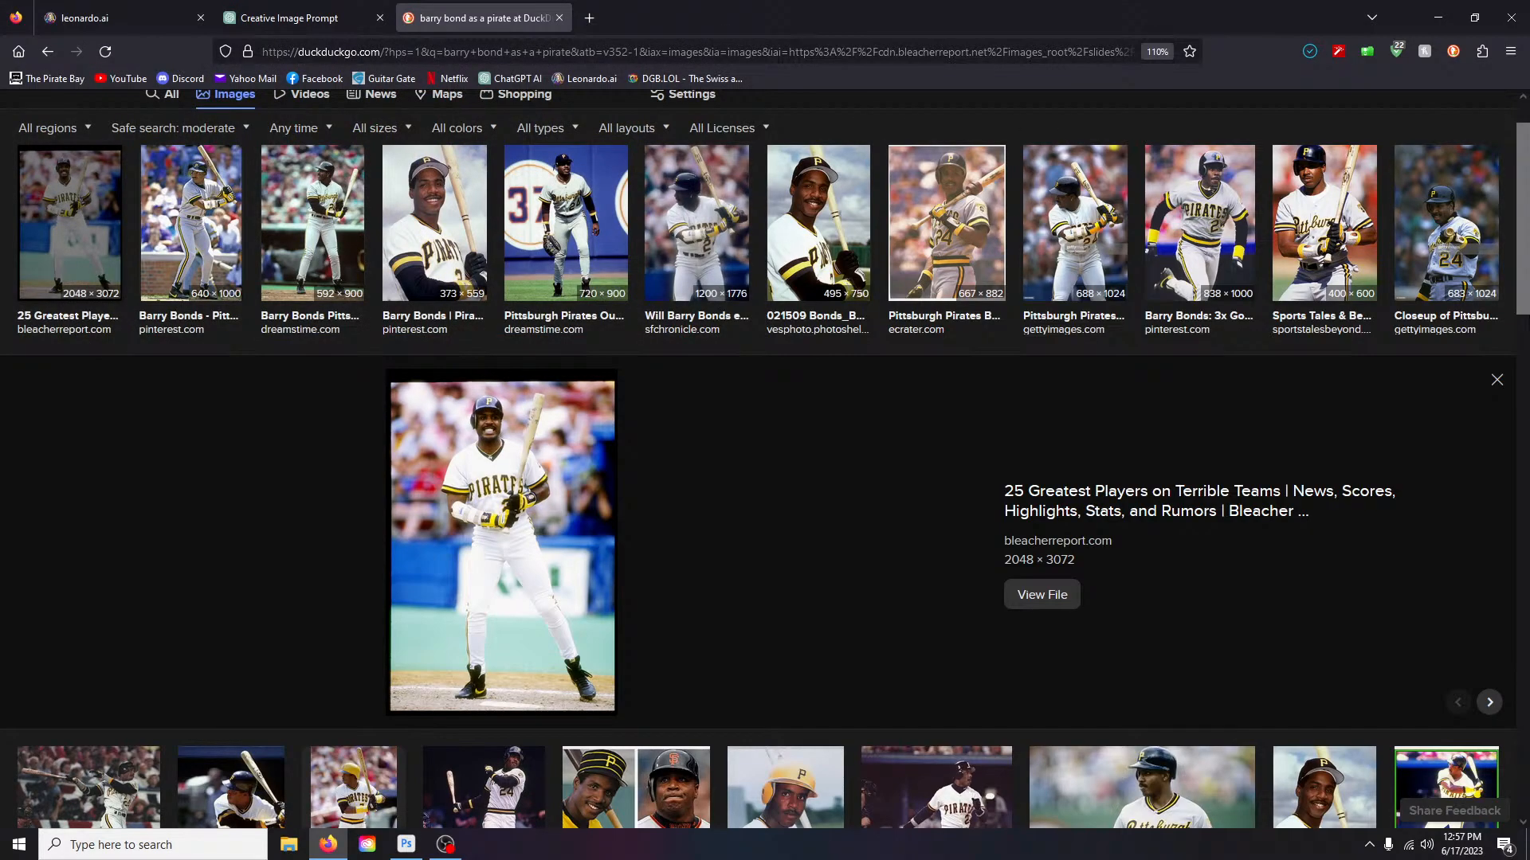
click(1497, 380)
- Upload the saved Pirates player photo as the Image to Image input
click(120, 17)
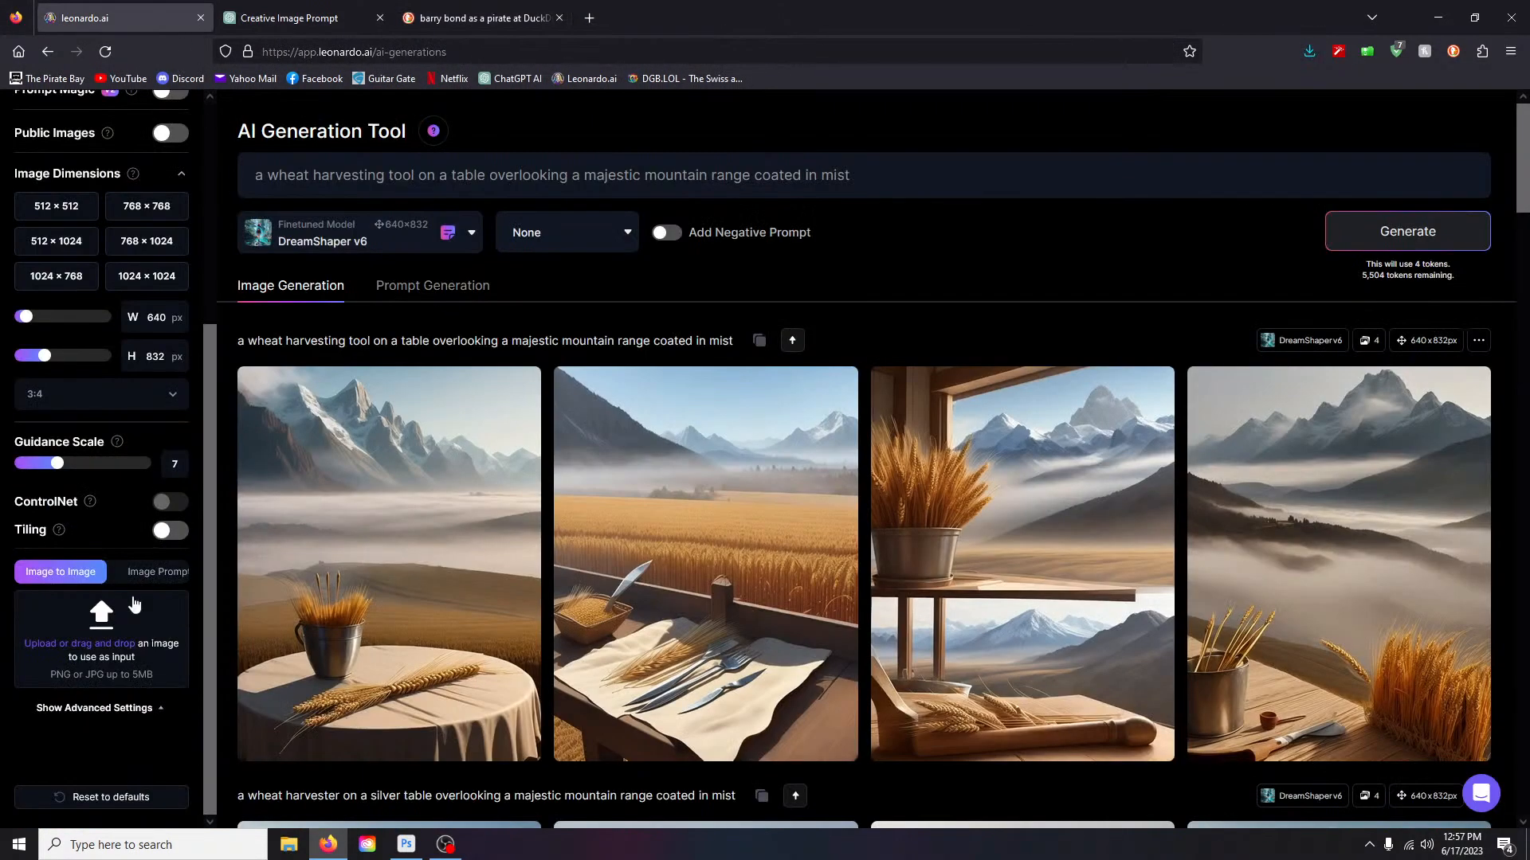
click(83, 648)
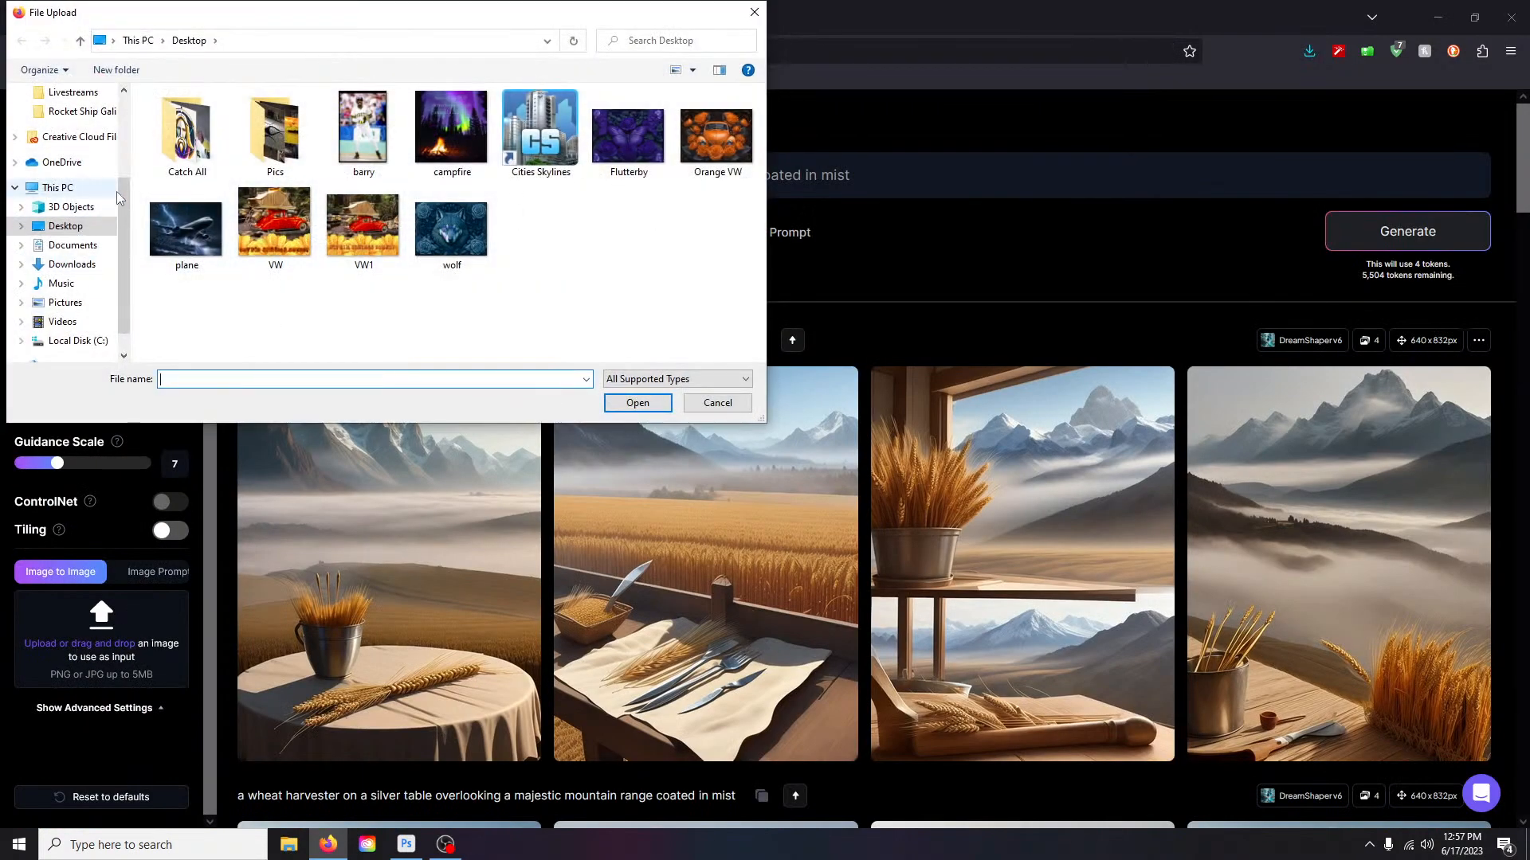
double_click(363, 127)
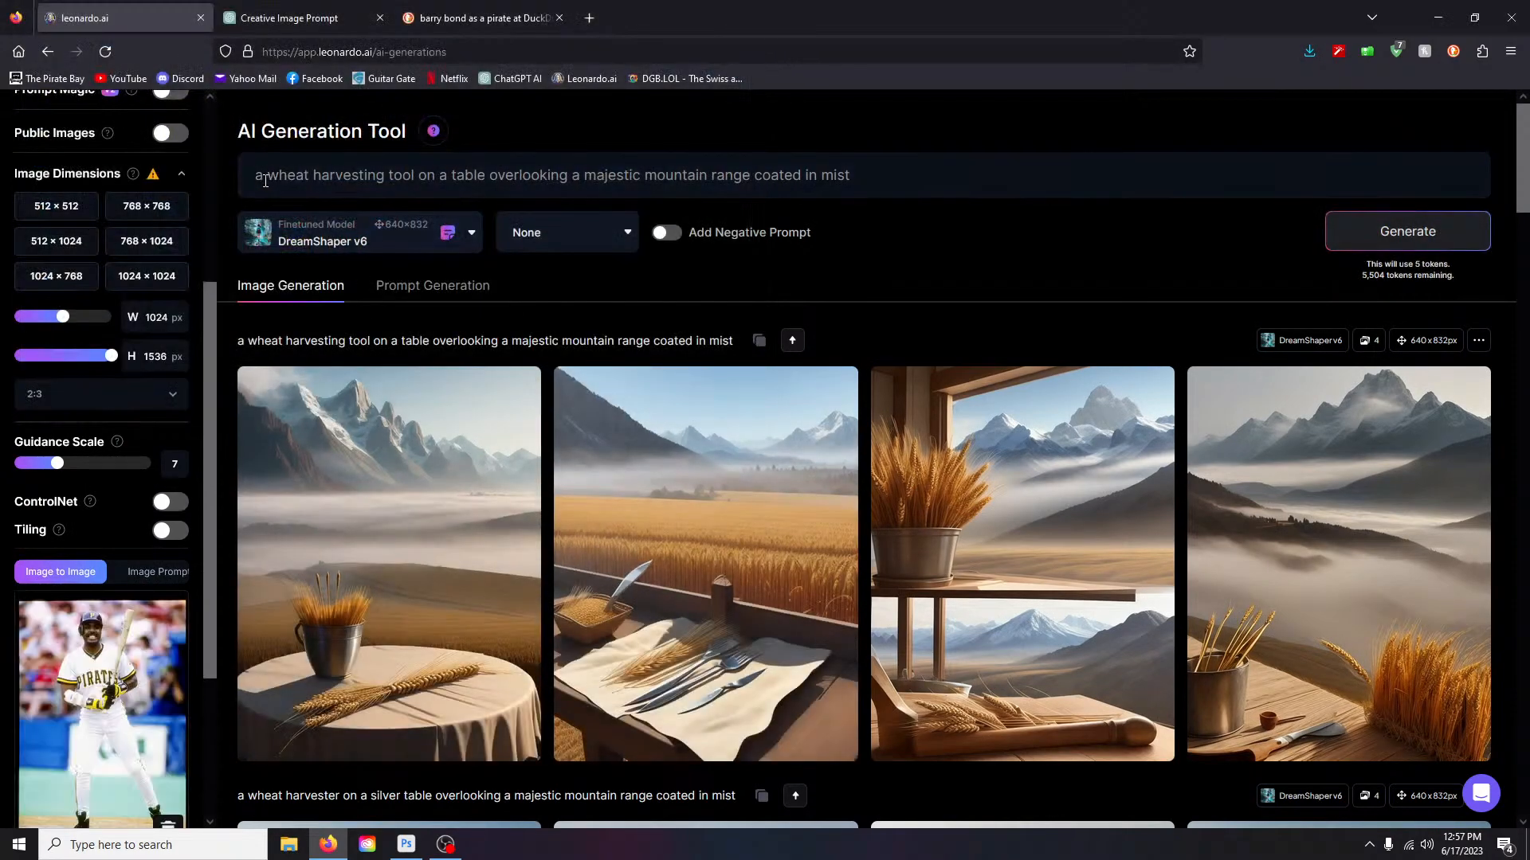
- Delete the old wheat-harvesting prompt text from the prompt box
click(252, 176)
drag(252, 176, 1107, 223)
key(BackSpace)
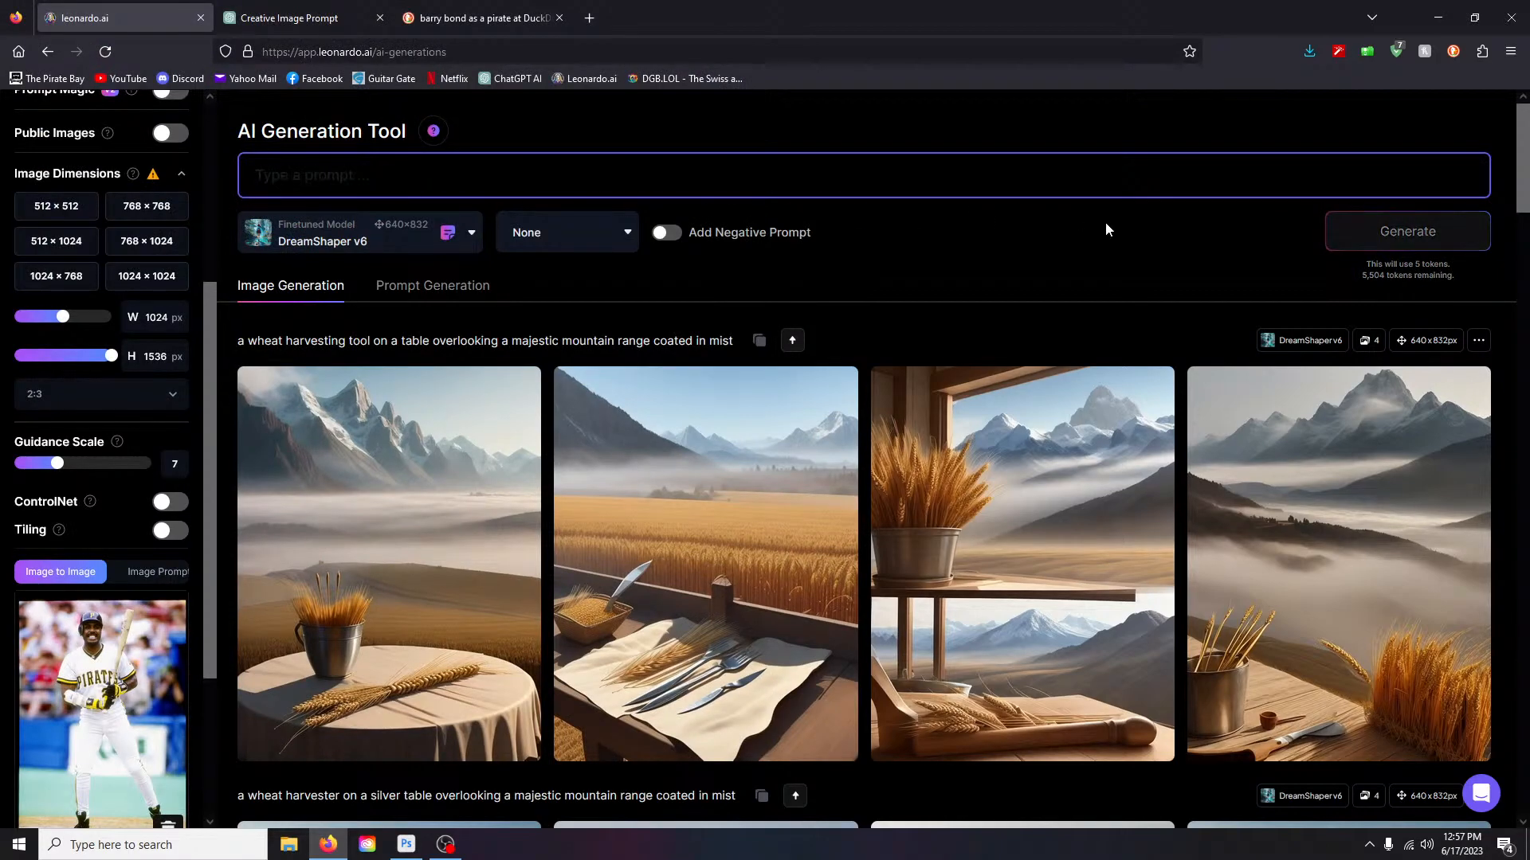
scroll(1063, 288, down, 1)
scroll(1026, 283, up, 1)
scroll(90, 645, down, 2)
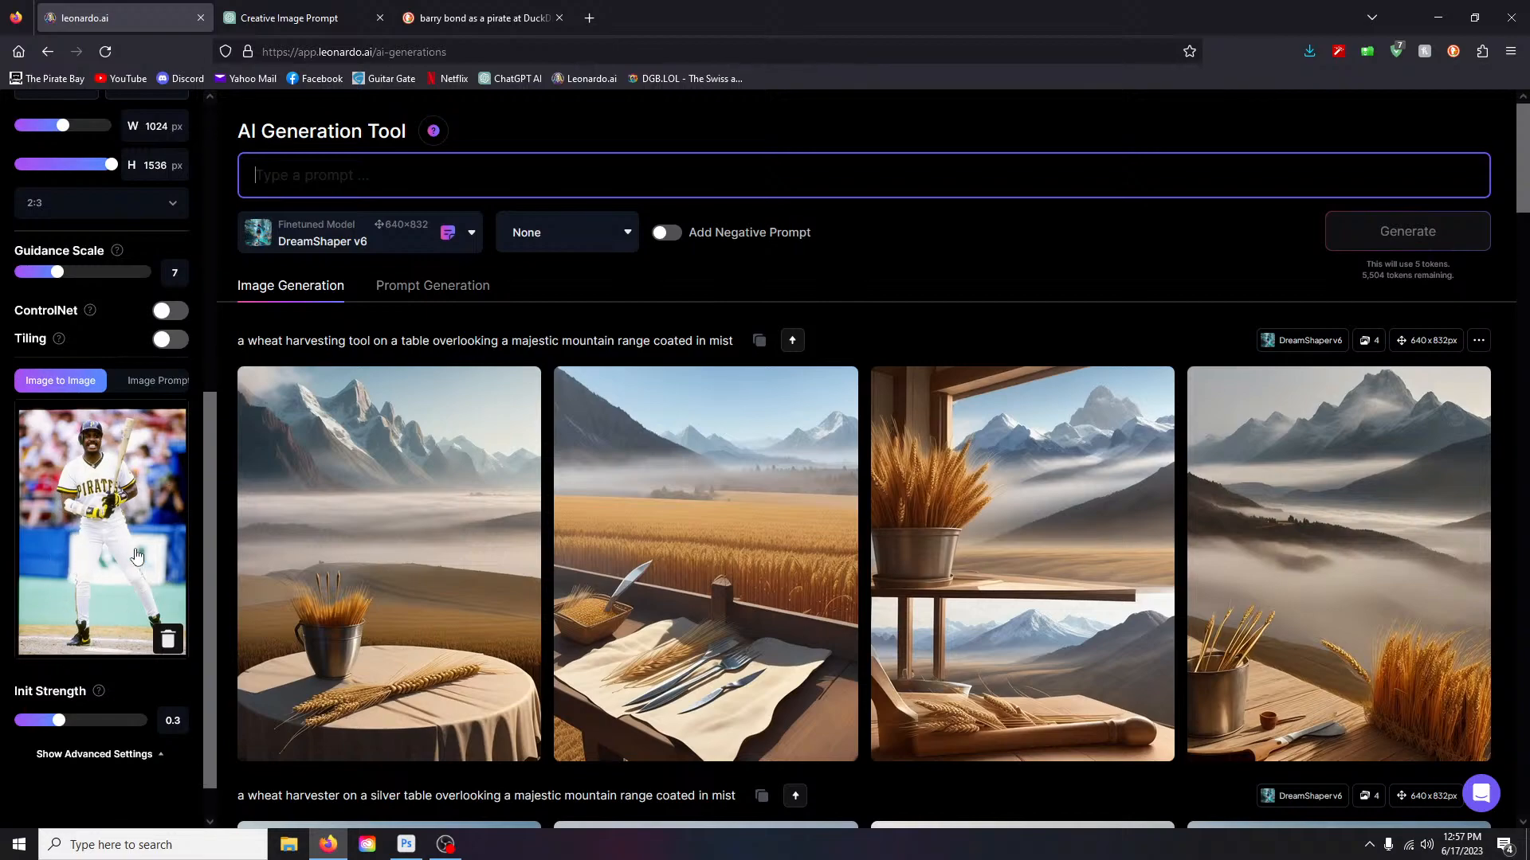
scroll(104, 558, up, 1)
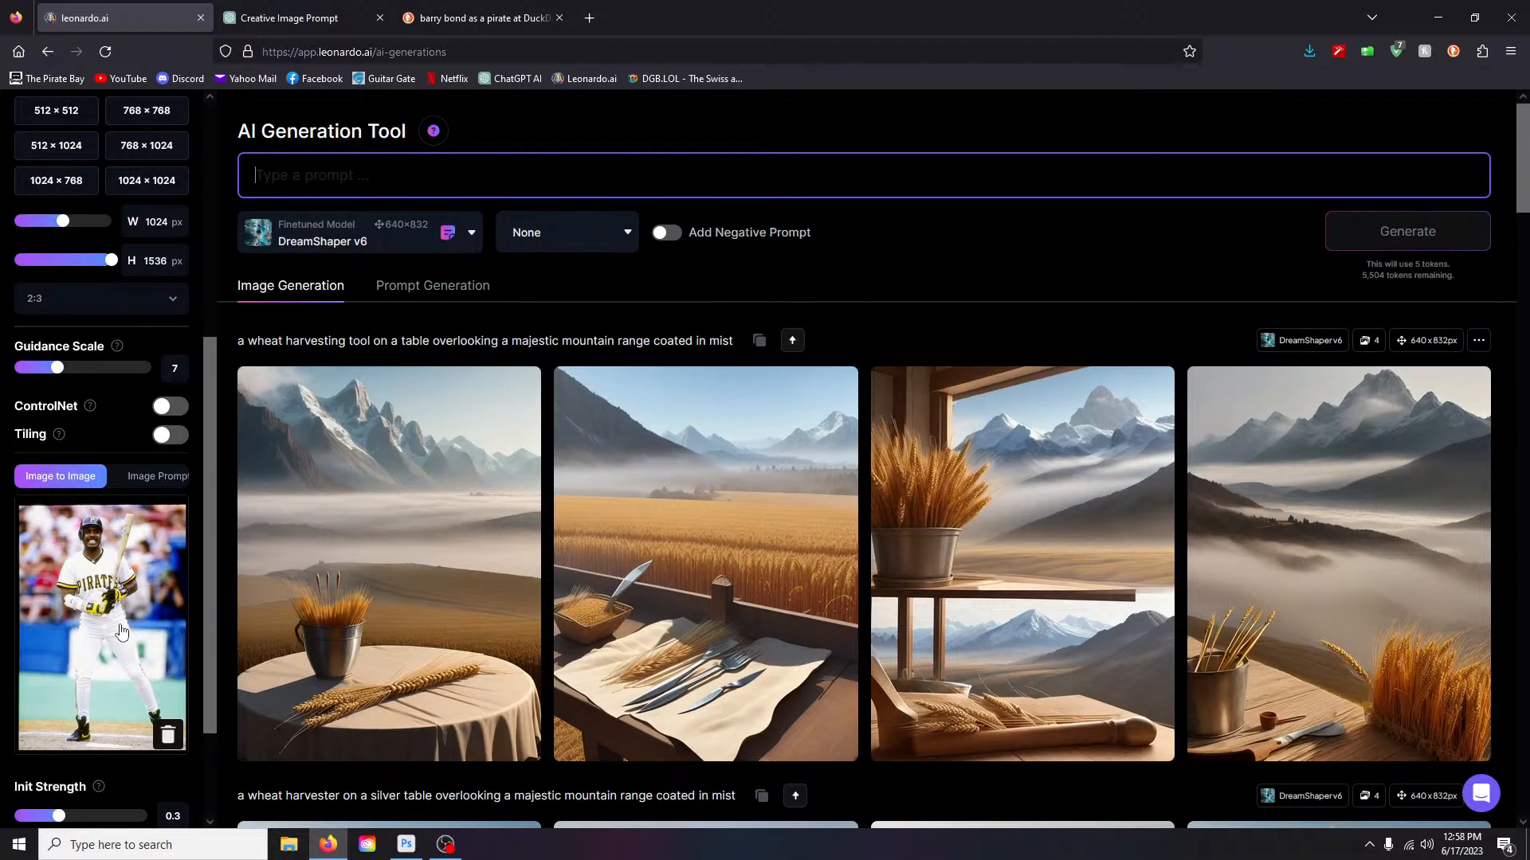
scroll(122, 632, up, 4)
click(1209, 277)
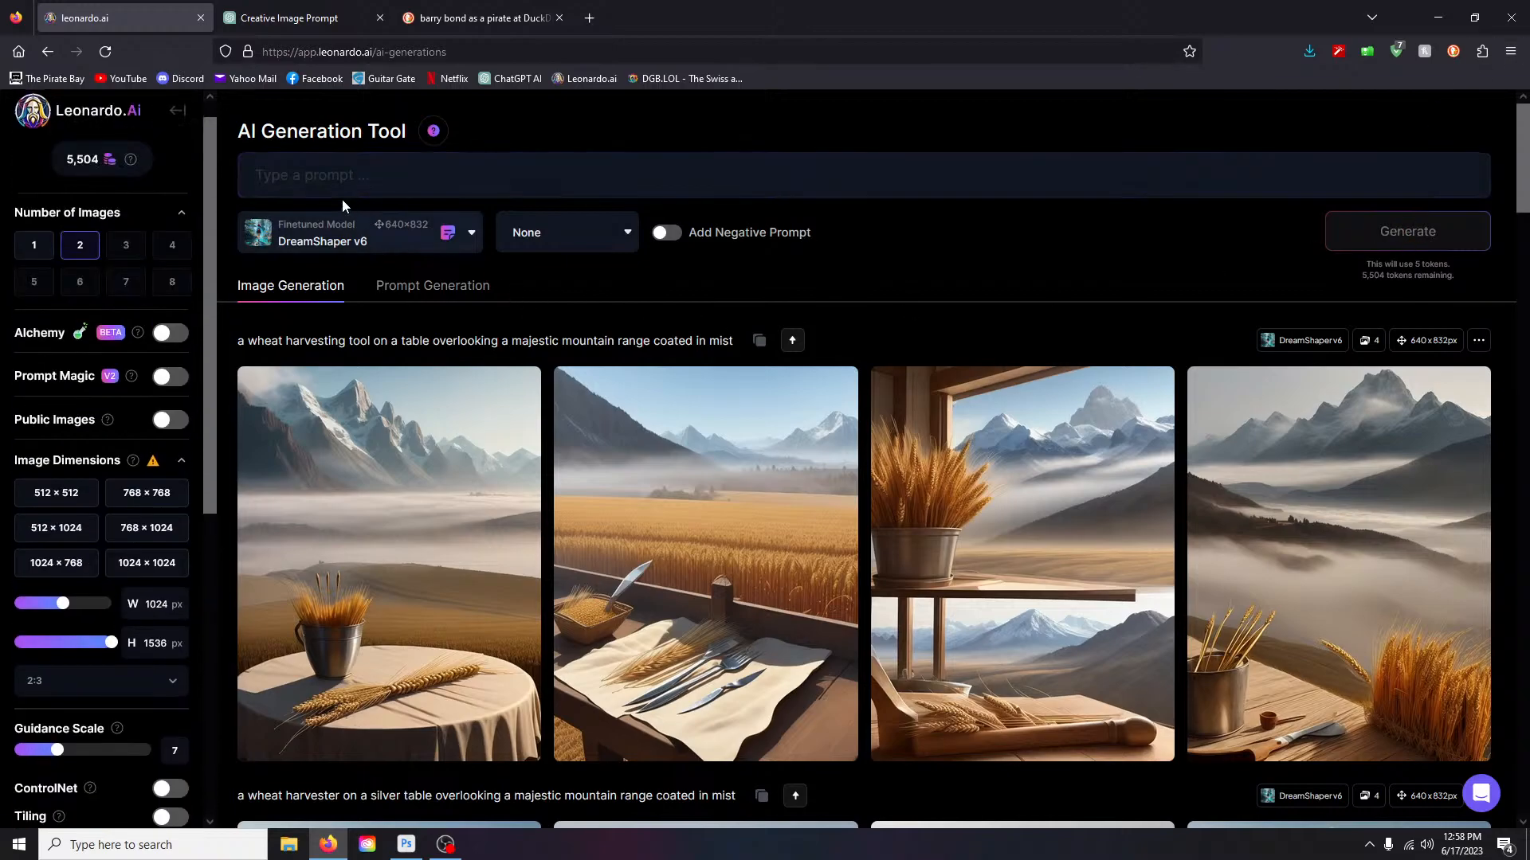
- Generate a two-image test batch with the prompt 'leo' from the player photo
click(267, 160)
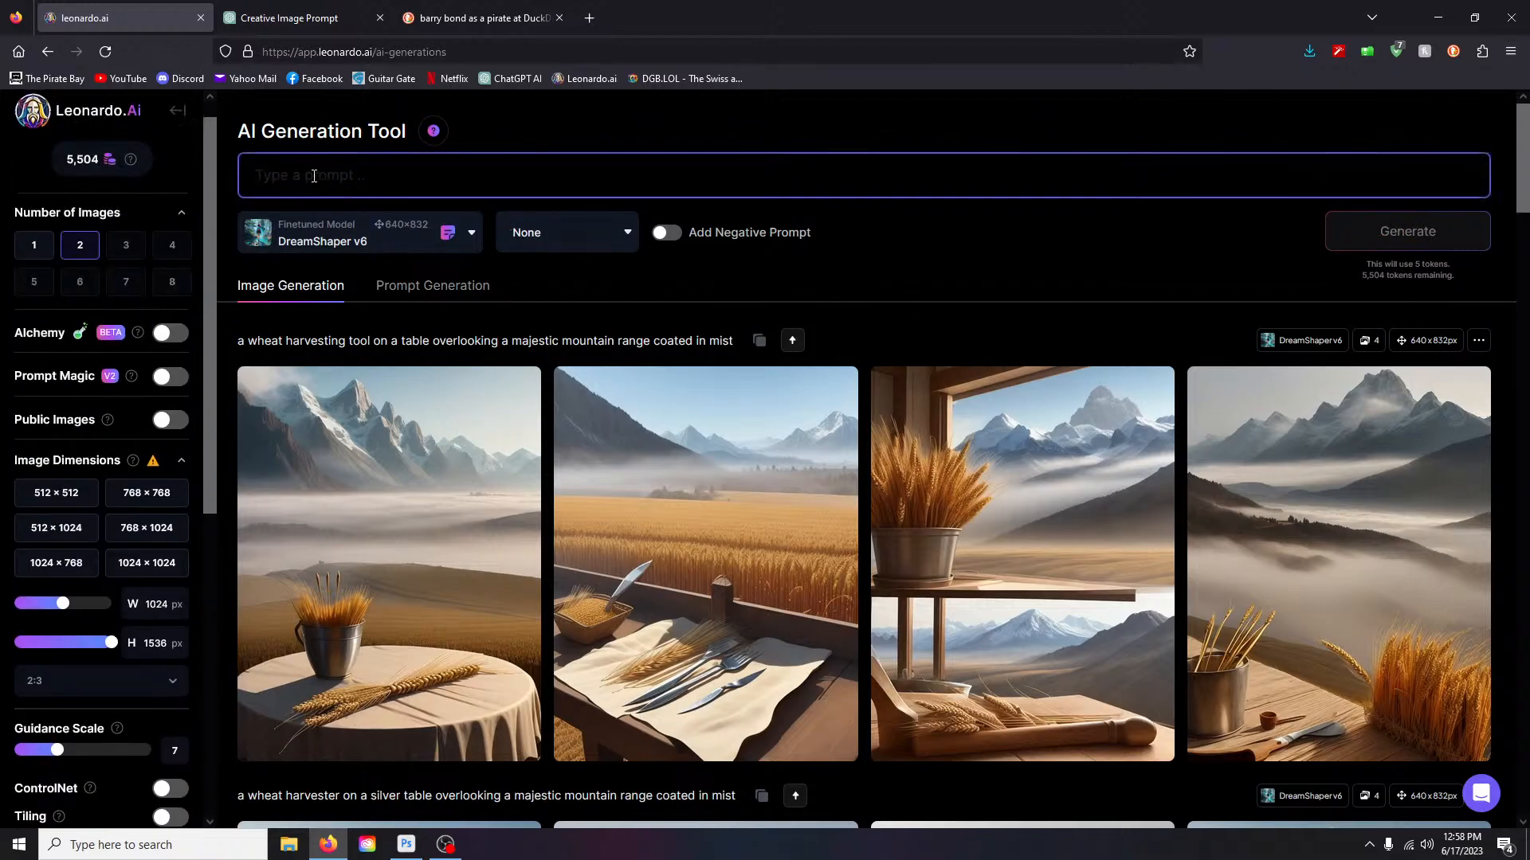
text(leo)
key(Return)
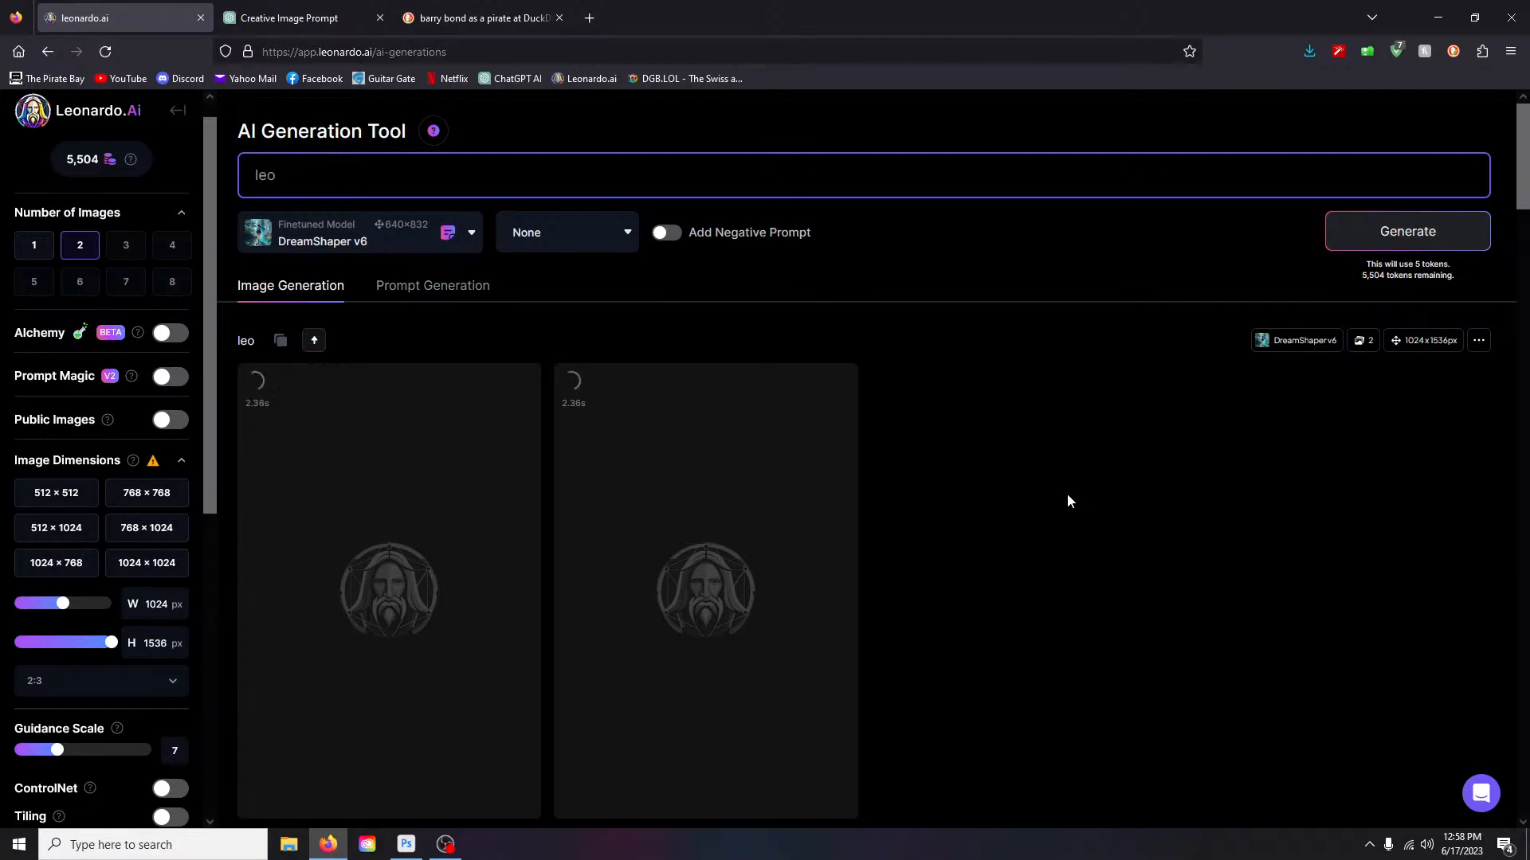
scroll(1068, 495, down, 1)
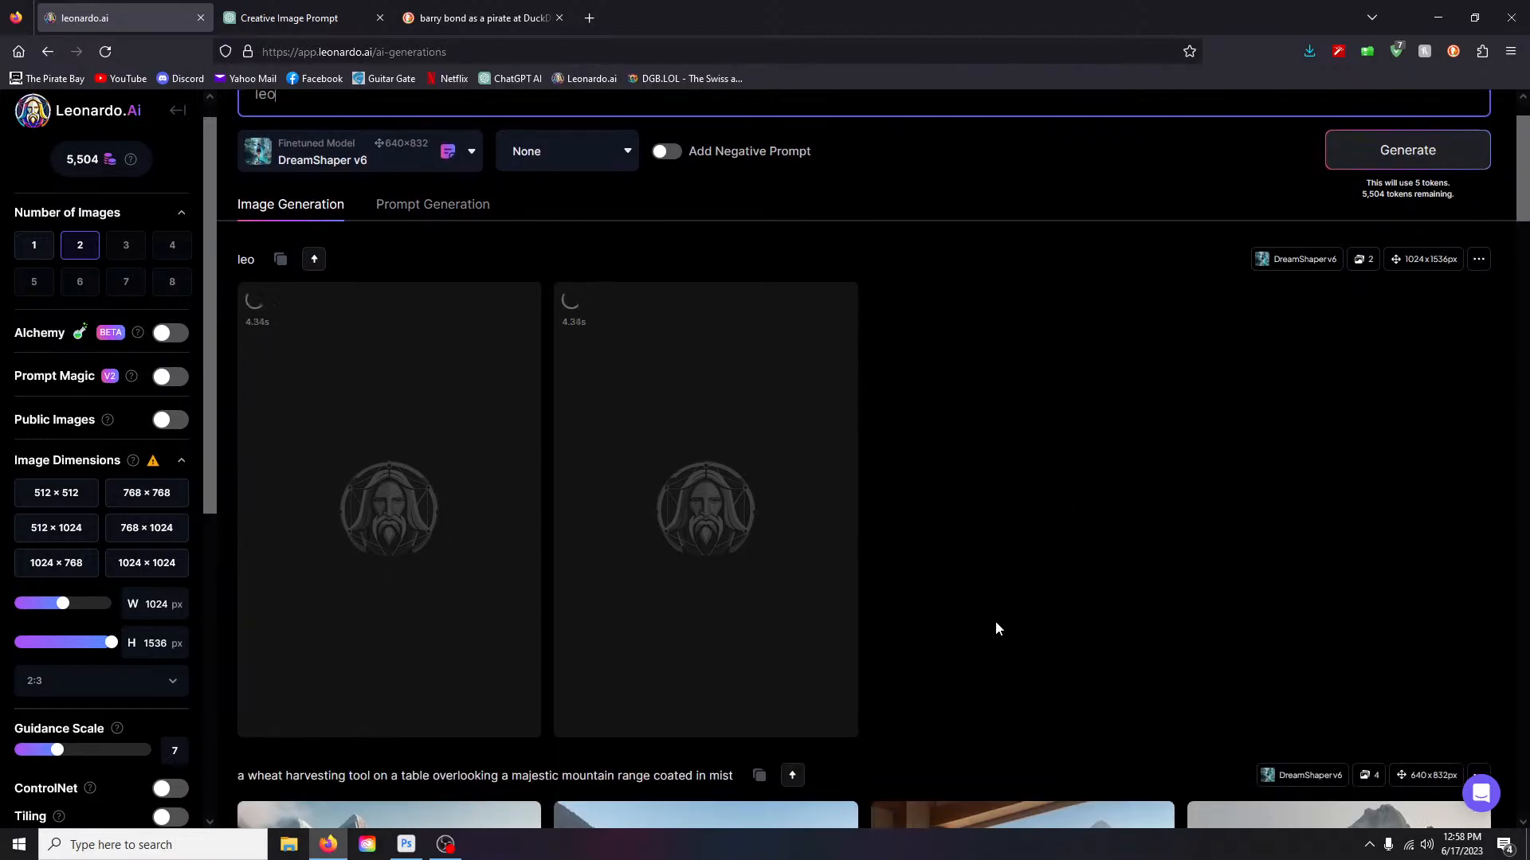
scroll(79, 676, down, 5)
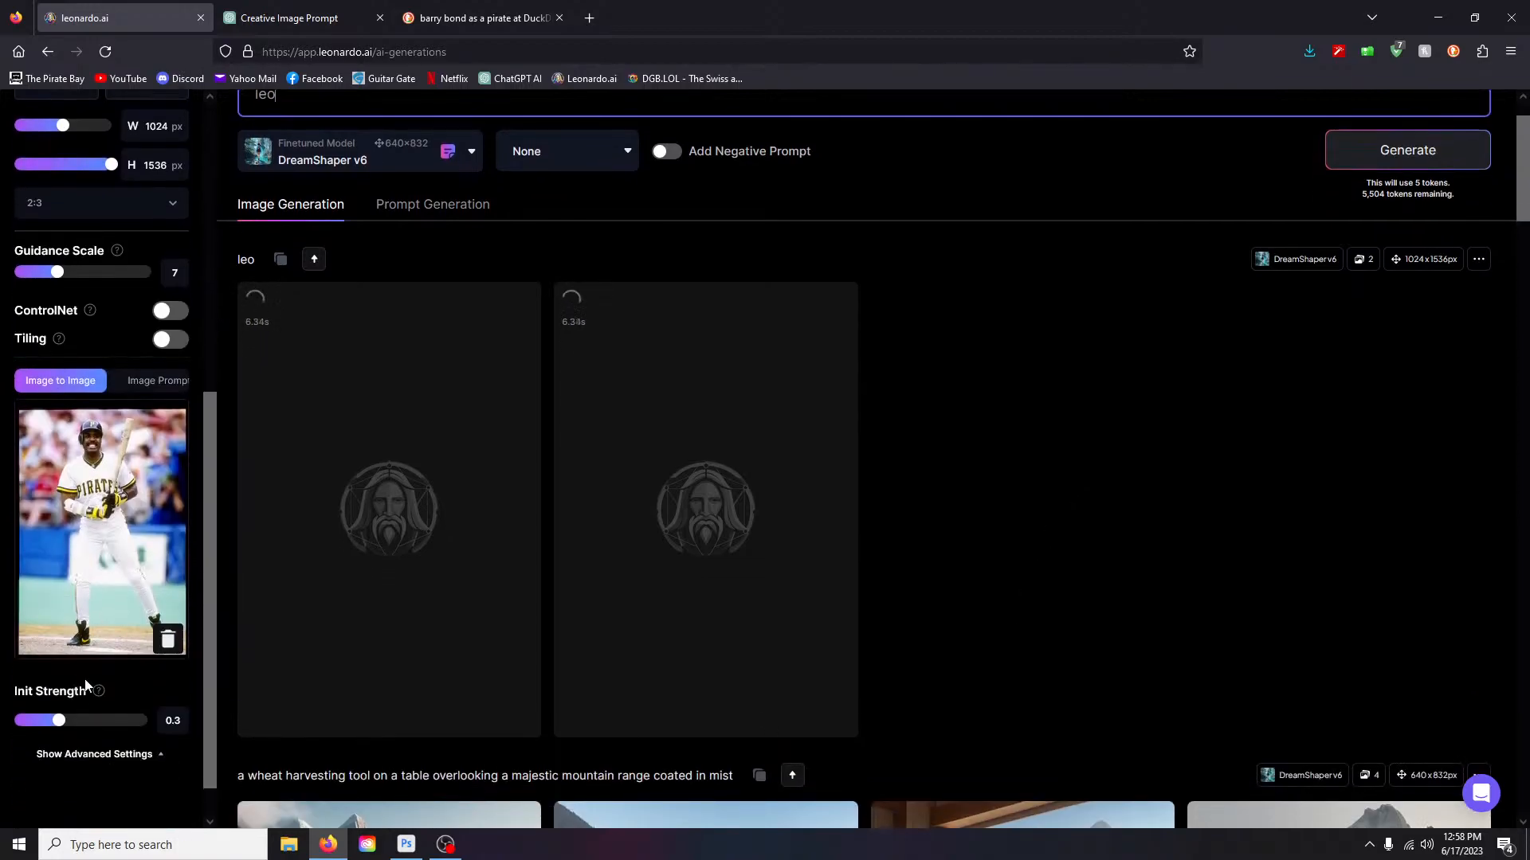
scroll(110, 610, up, 5)
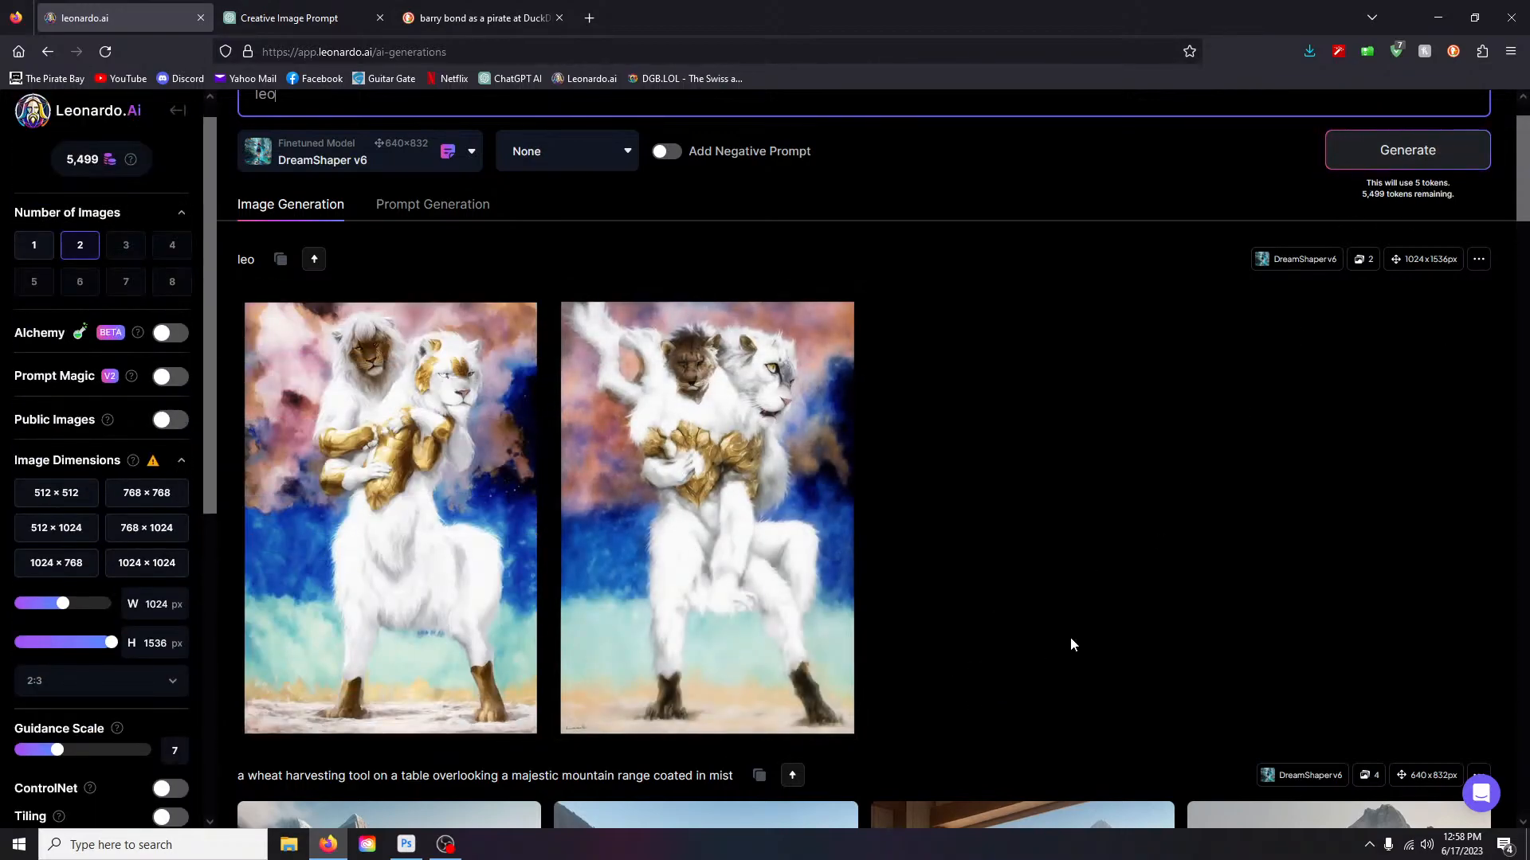
- Delete both 'leo' lion images, confirming each deletion
scroll(1070, 638, down, 1)
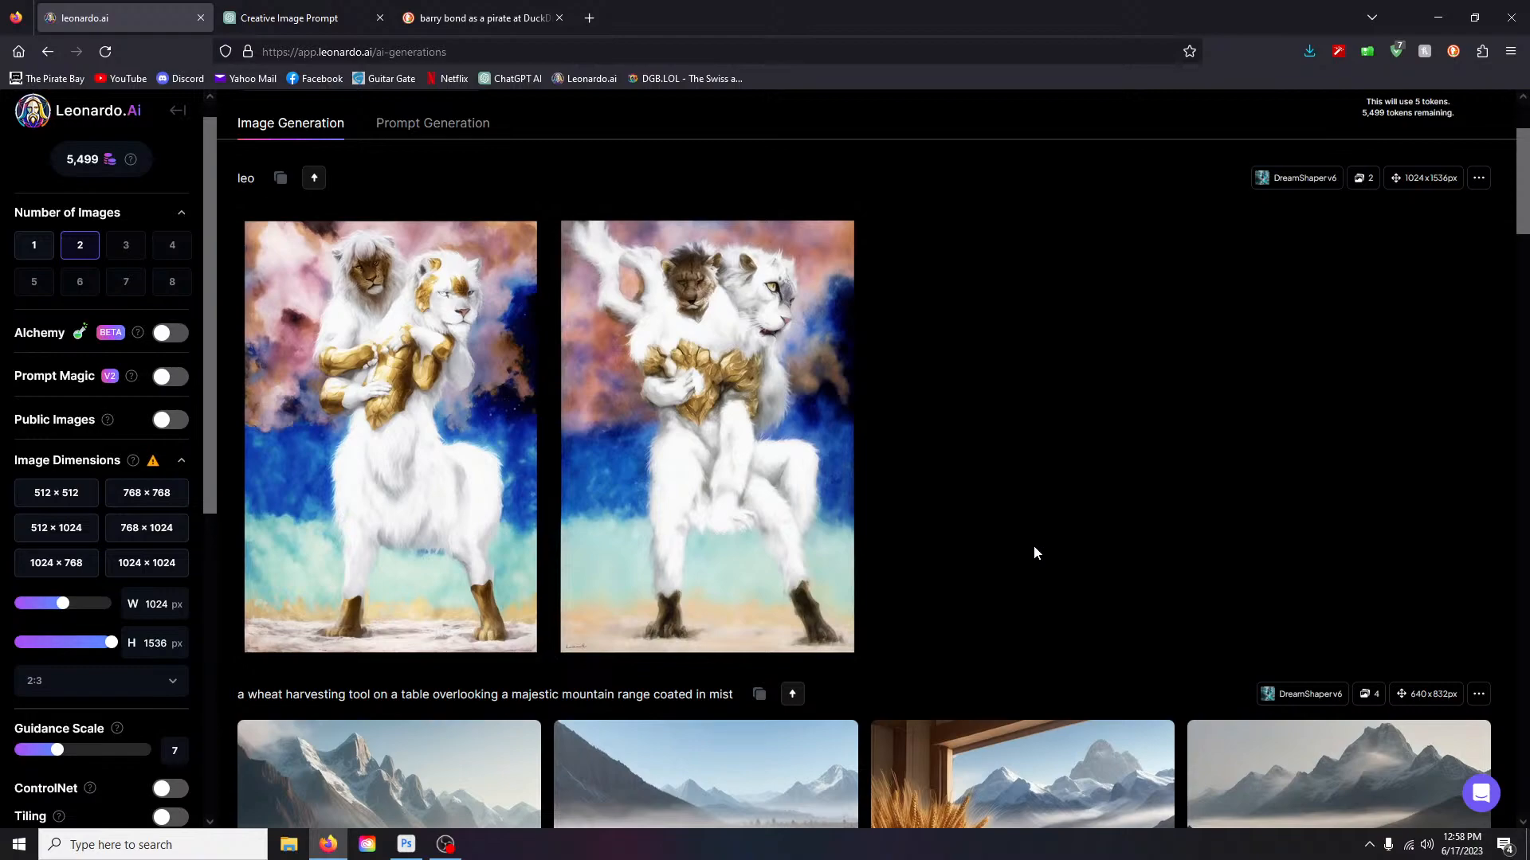
scroll(1044, 533, up, 2)
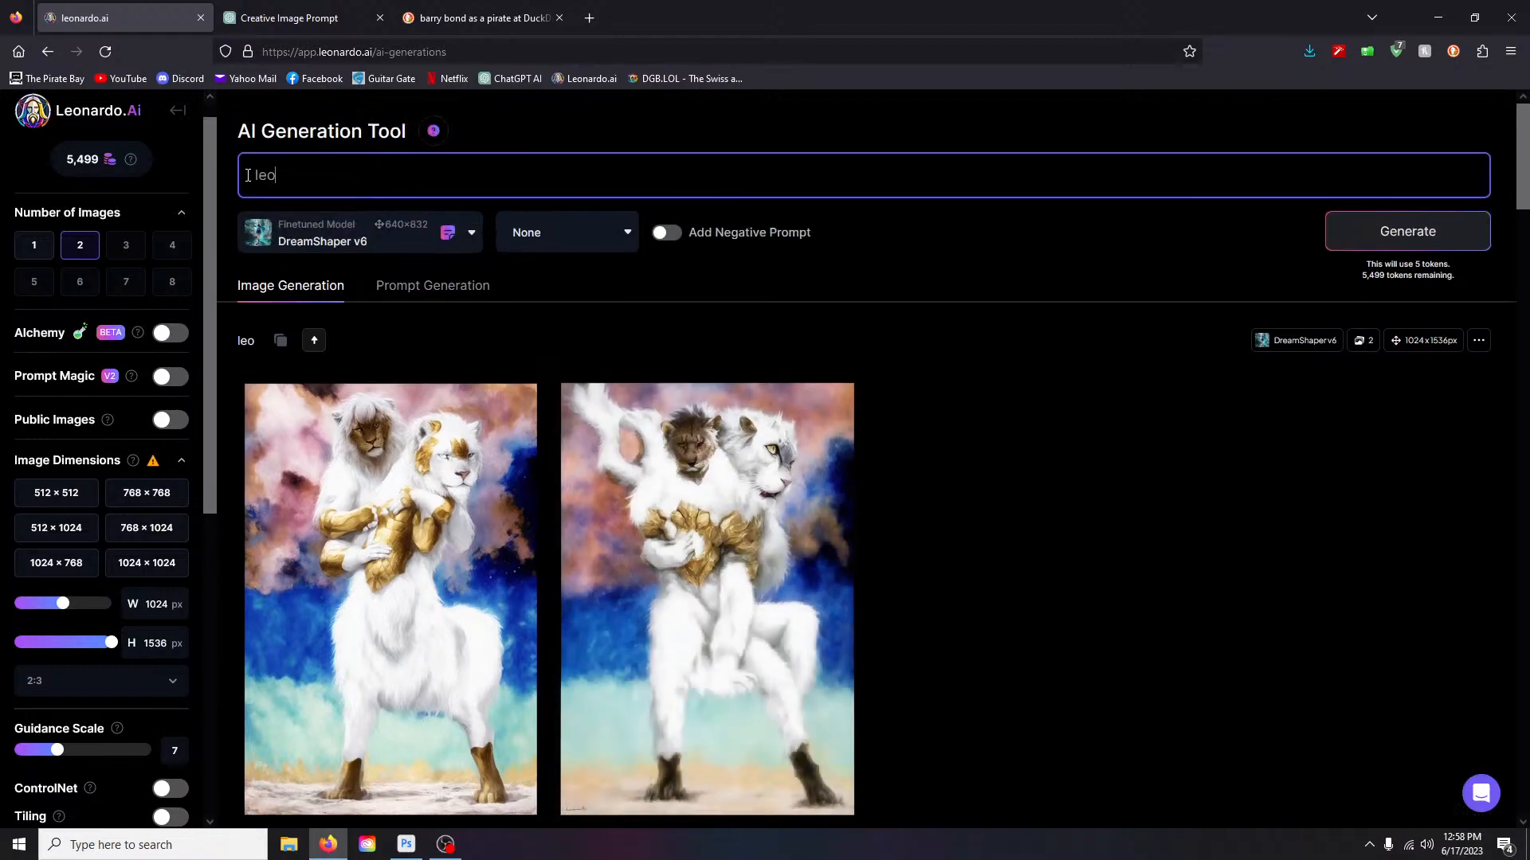
scroll(717, 597, down, 3)
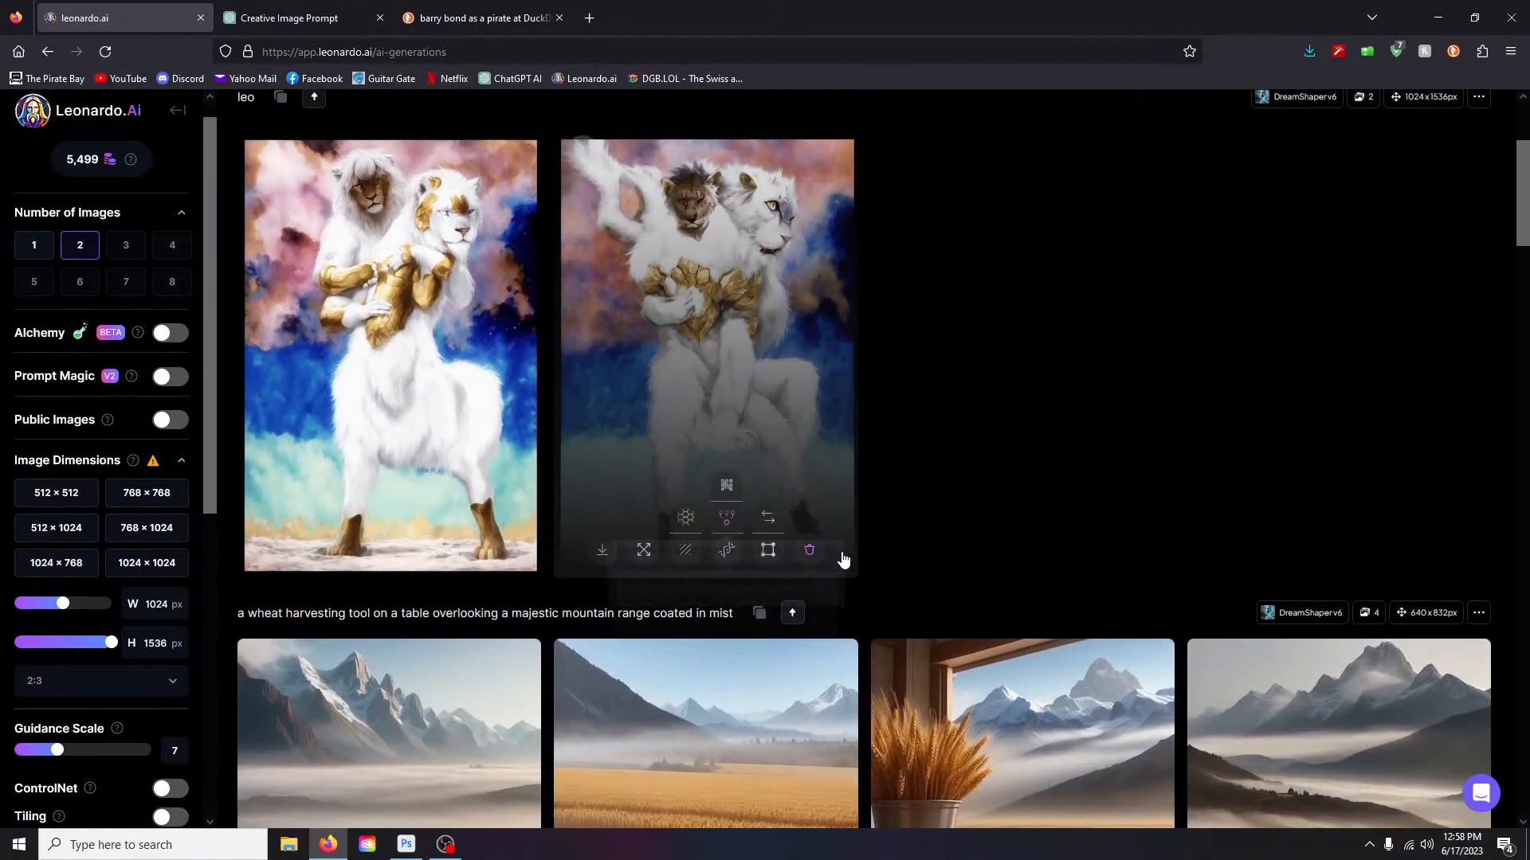
click(812, 551)
click(883, 589)
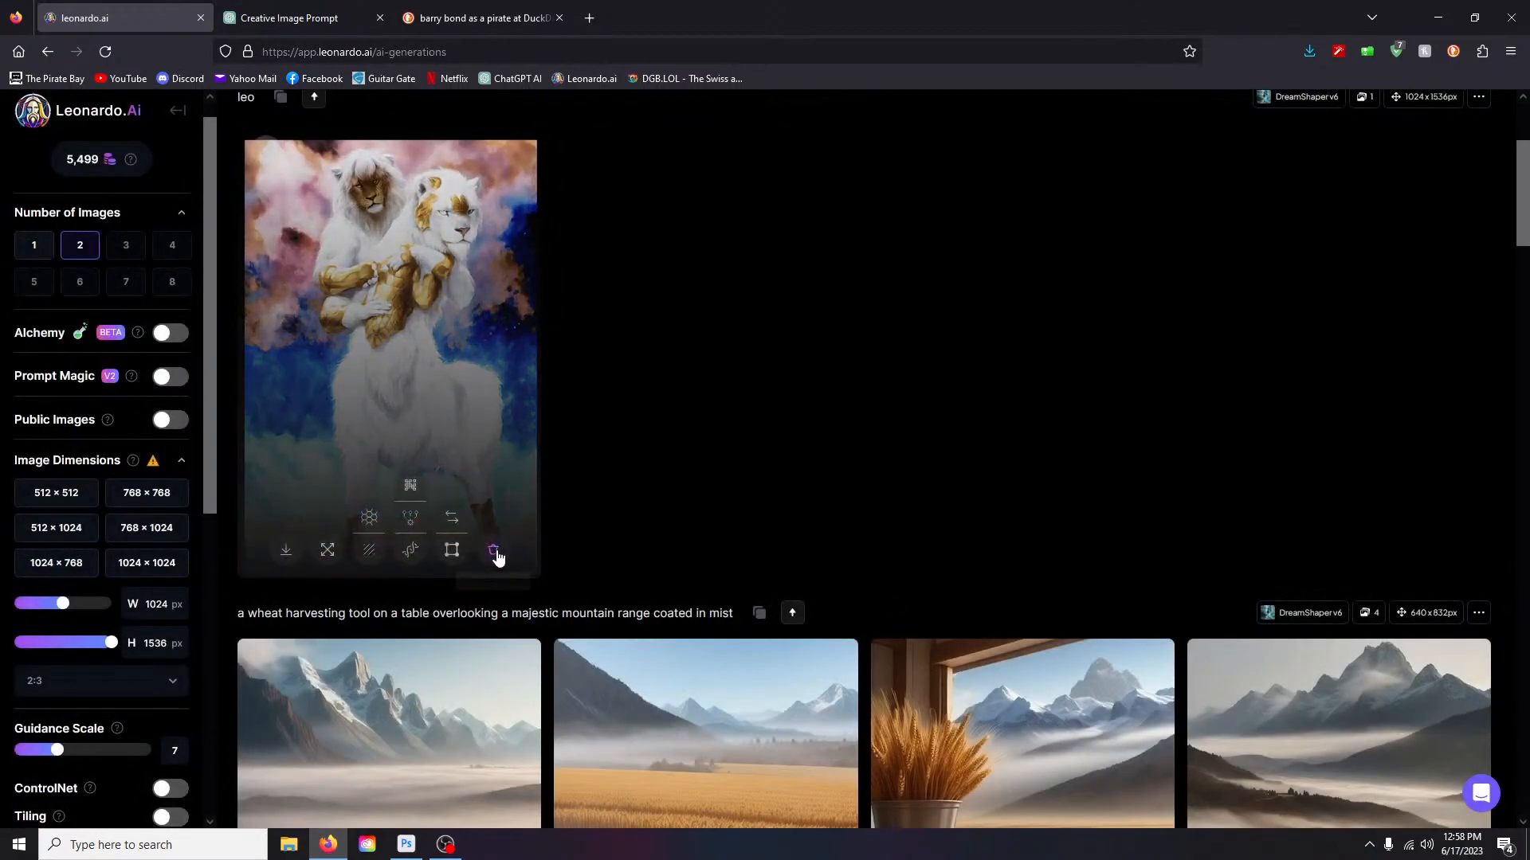
click(496, 556)
click(818, 589)
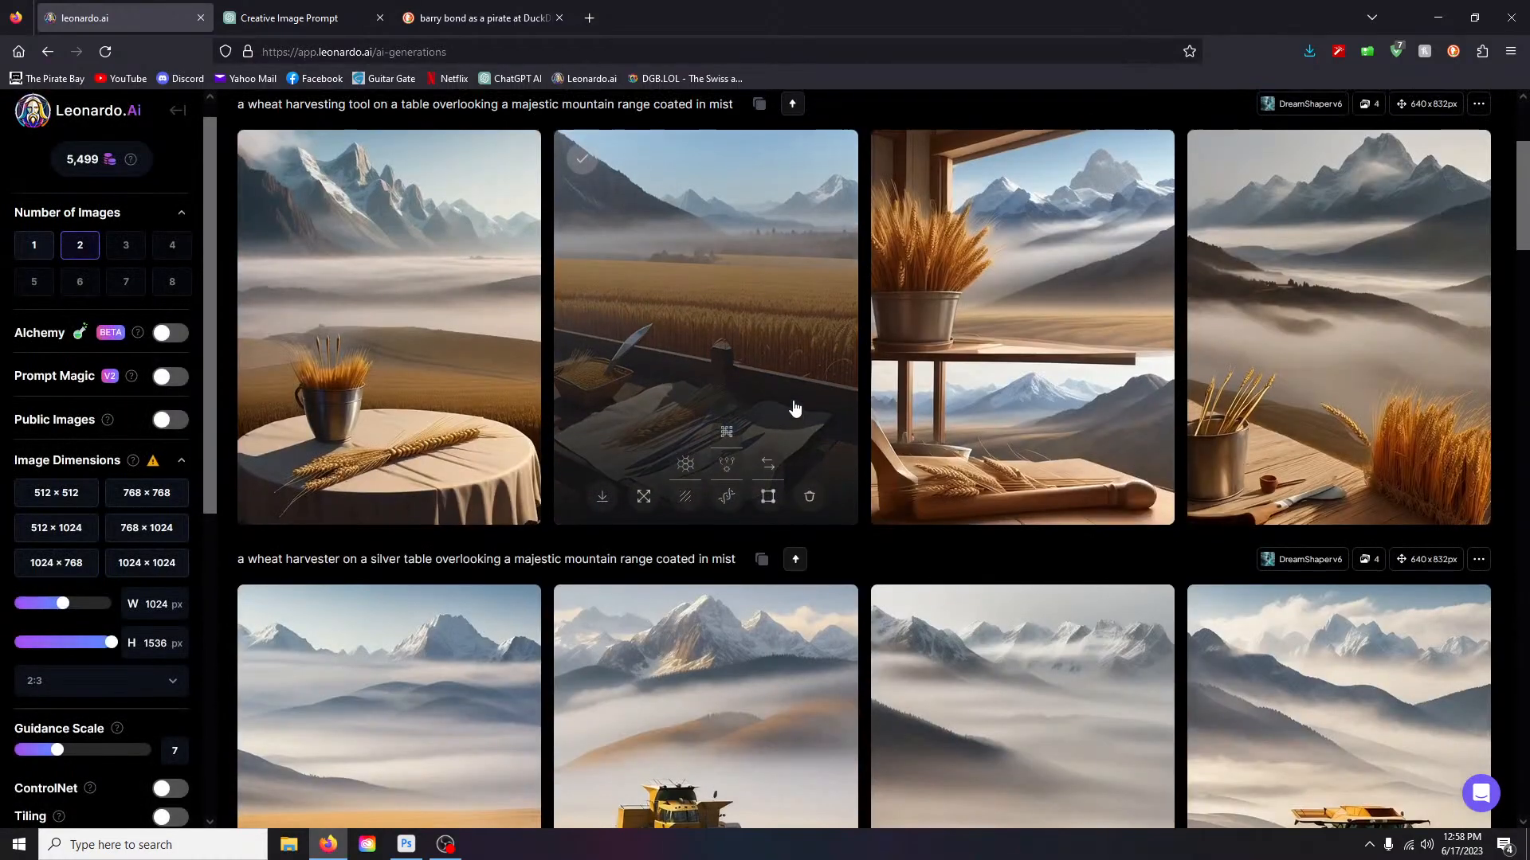
scroll(794, 408, up, 3)
- Switch the model to Leonardo Diffusion with Leonardo Style
click(367, 233)
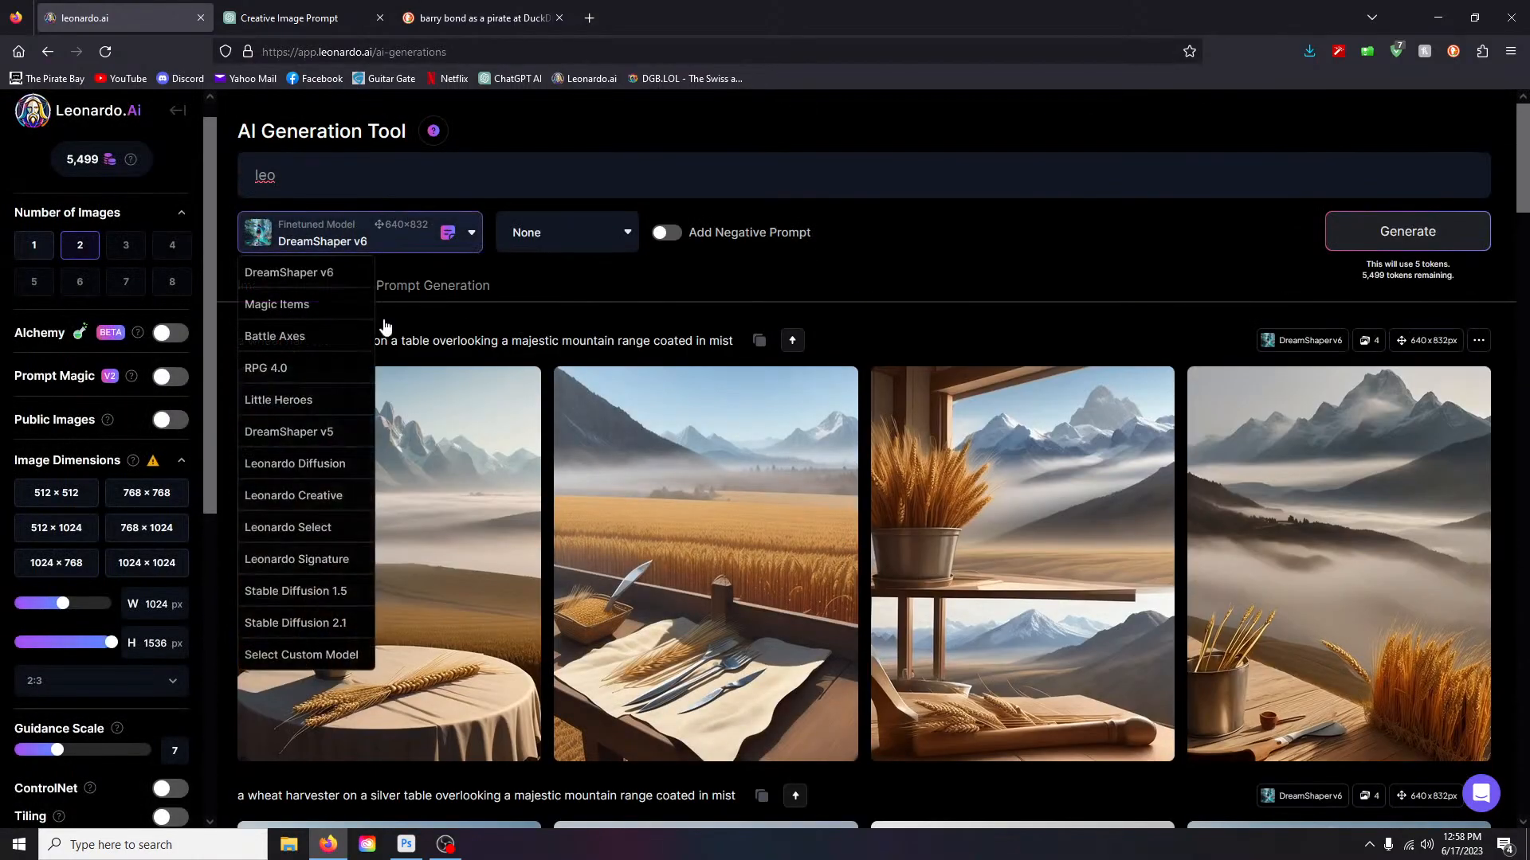
click(308, 464)
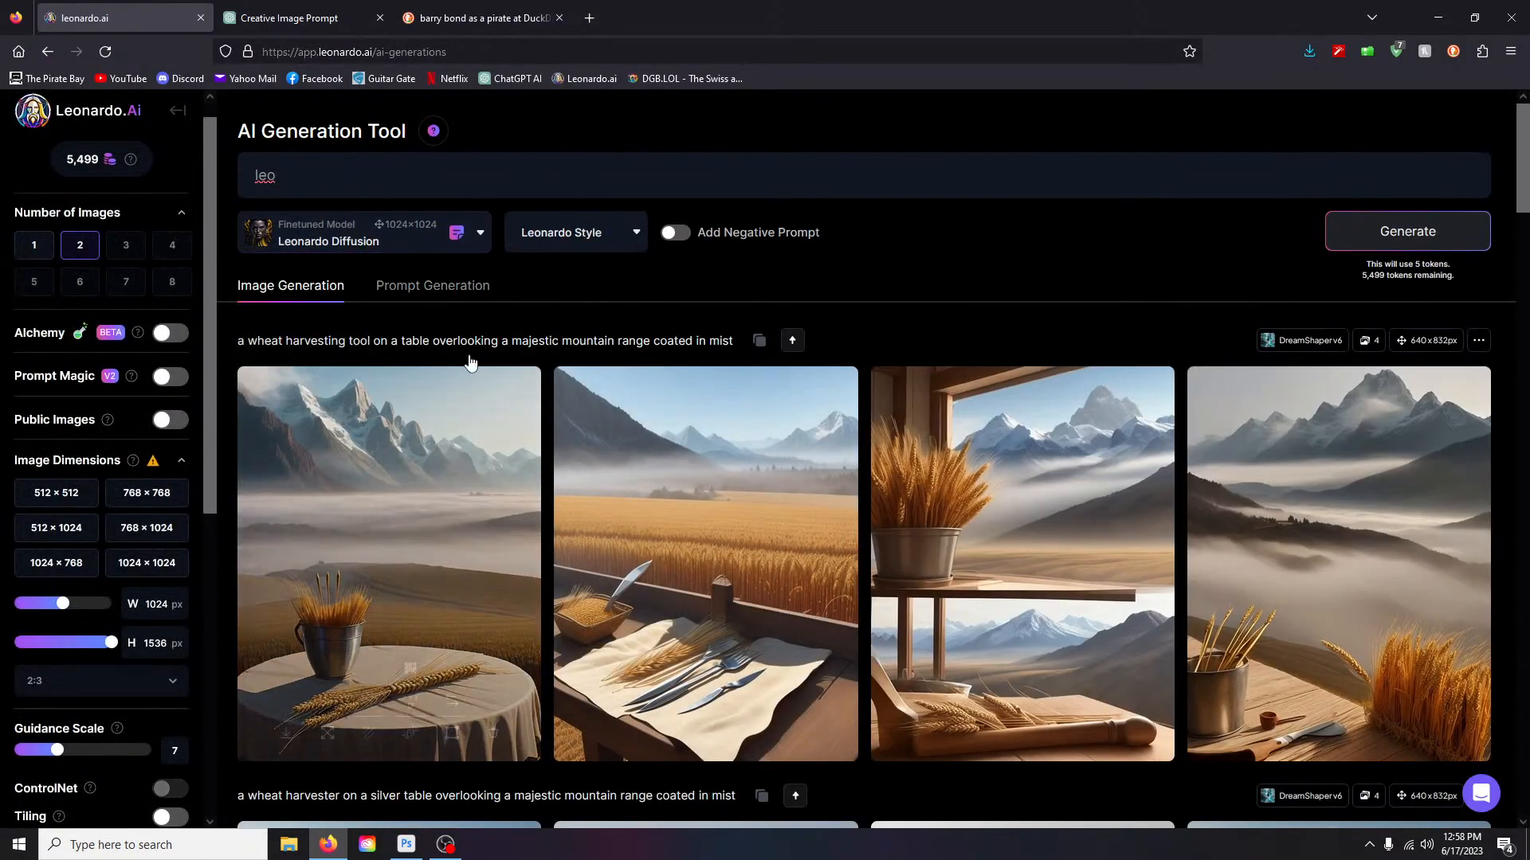
click(601, 236)
click(561, 272)
- Delete 'leo' from the prompt box
drag(278, 176, 227, 173)
key(BackSpace)
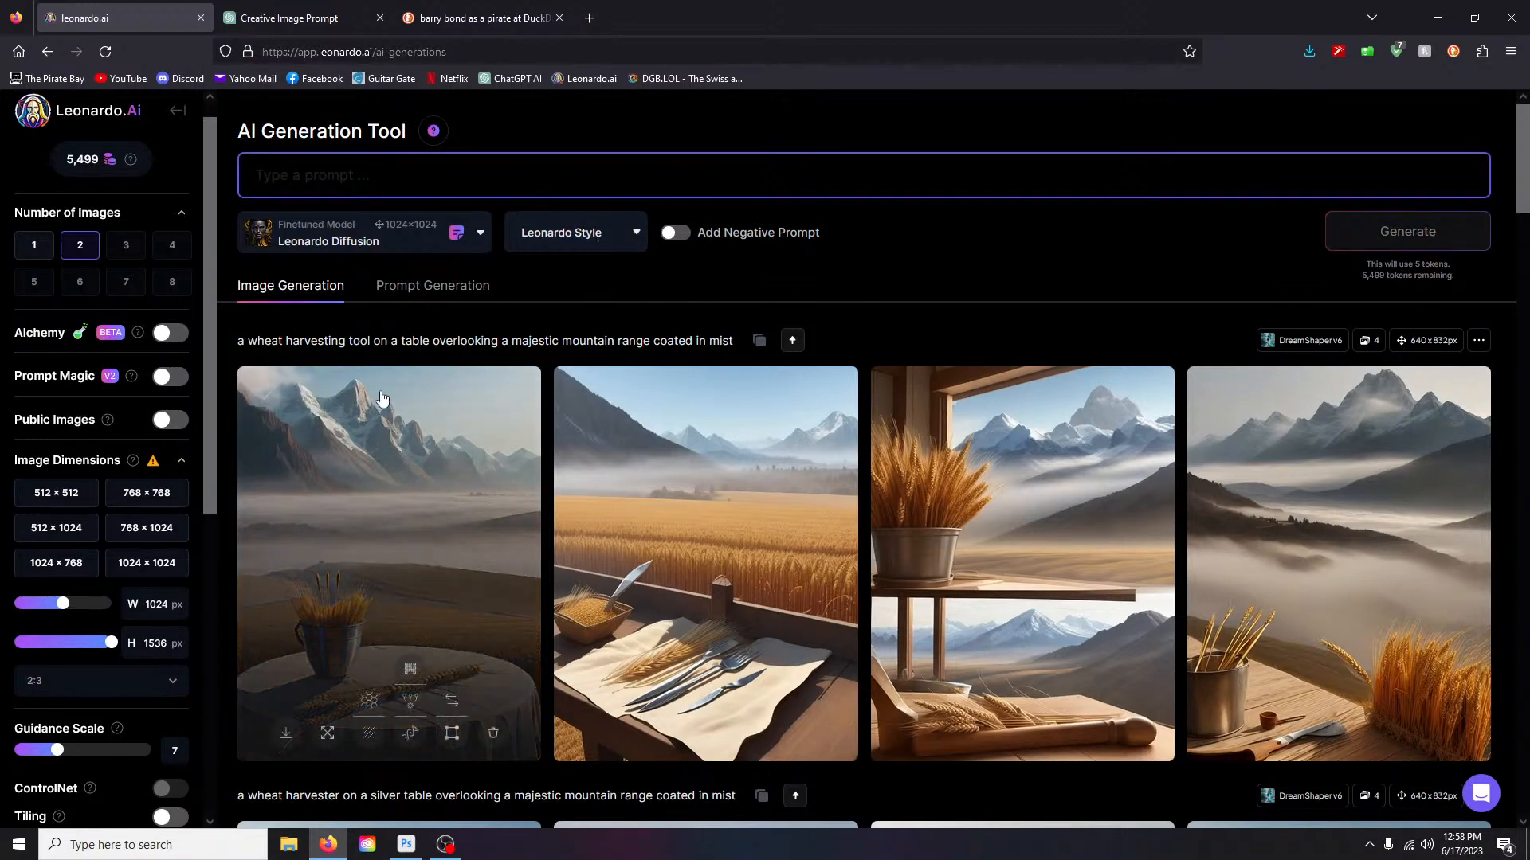
scroll(227, 637, down, 1)
scroll(177, 661, down, 4)
scroll(176, 661, down, 2)
scroll(159, 478, up, 3)
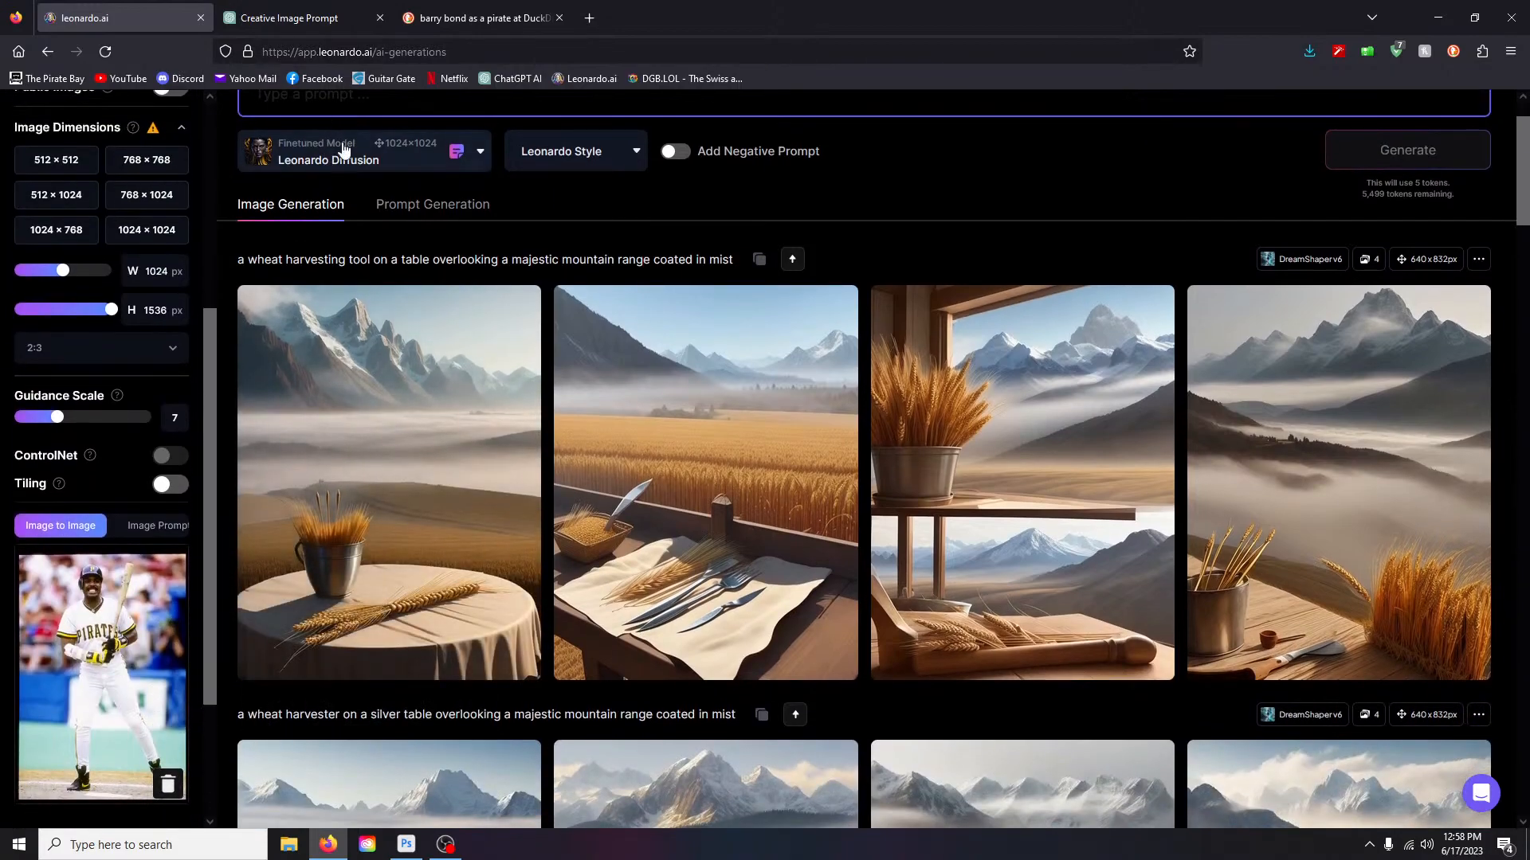
scroll(325, 197, up, 1)
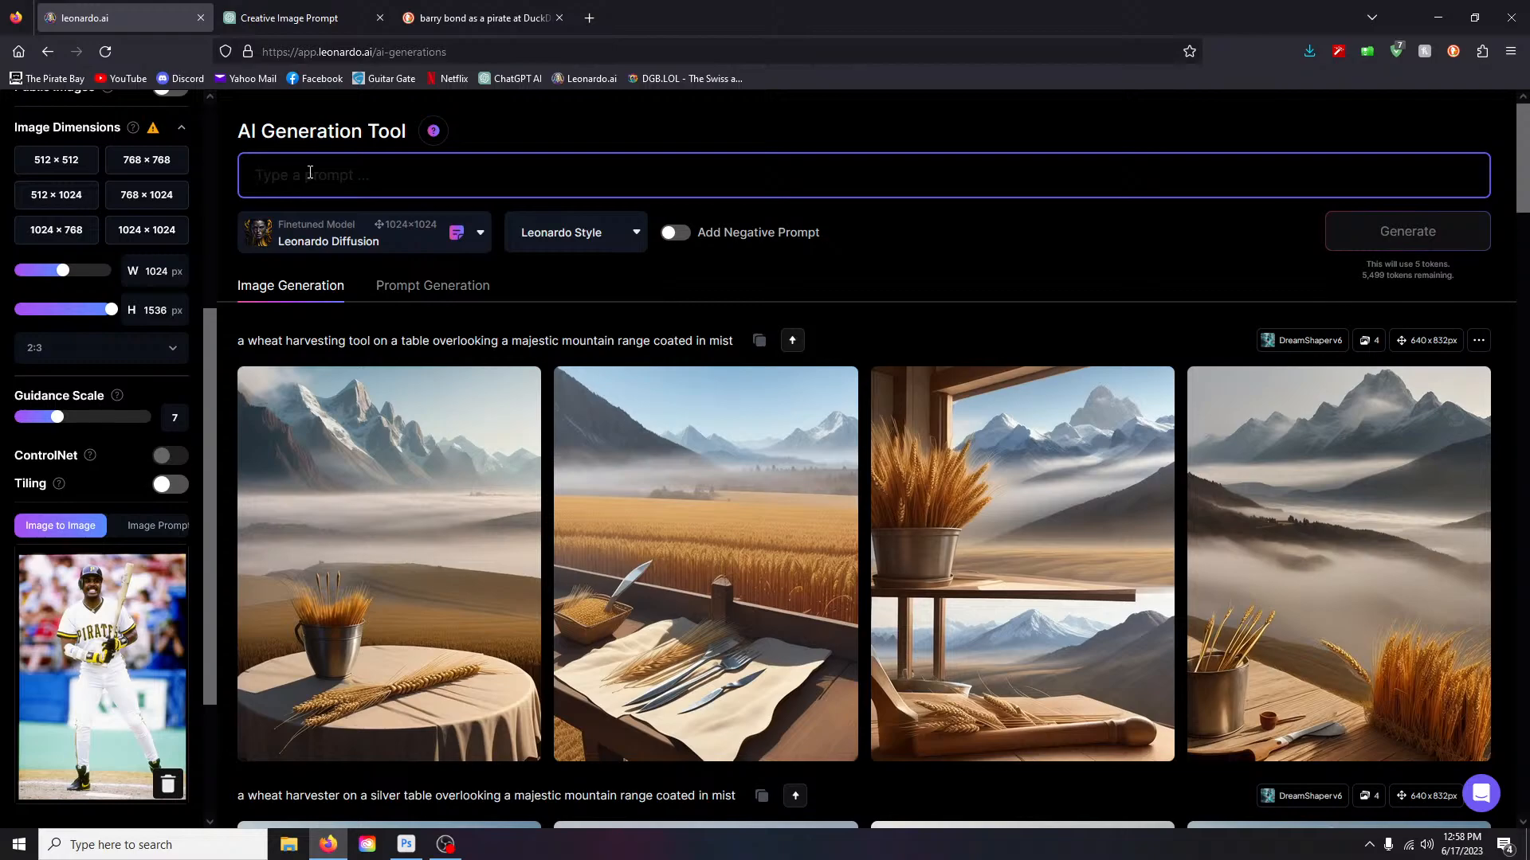
- Generate two Leonardo Diffusion images from the prompt 'cartoon'
text(cartoon)
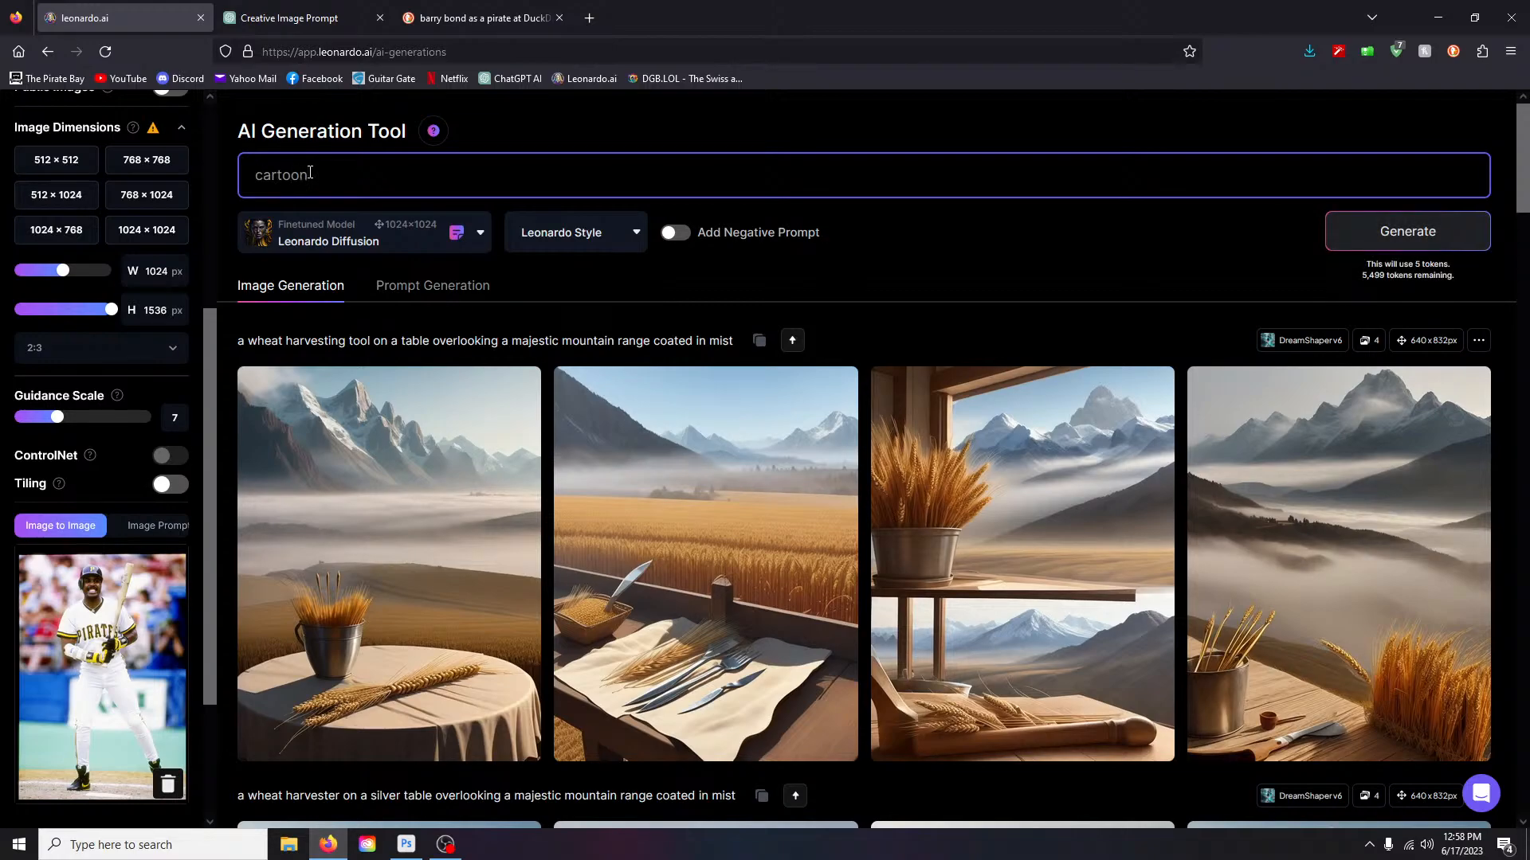
key(Return)
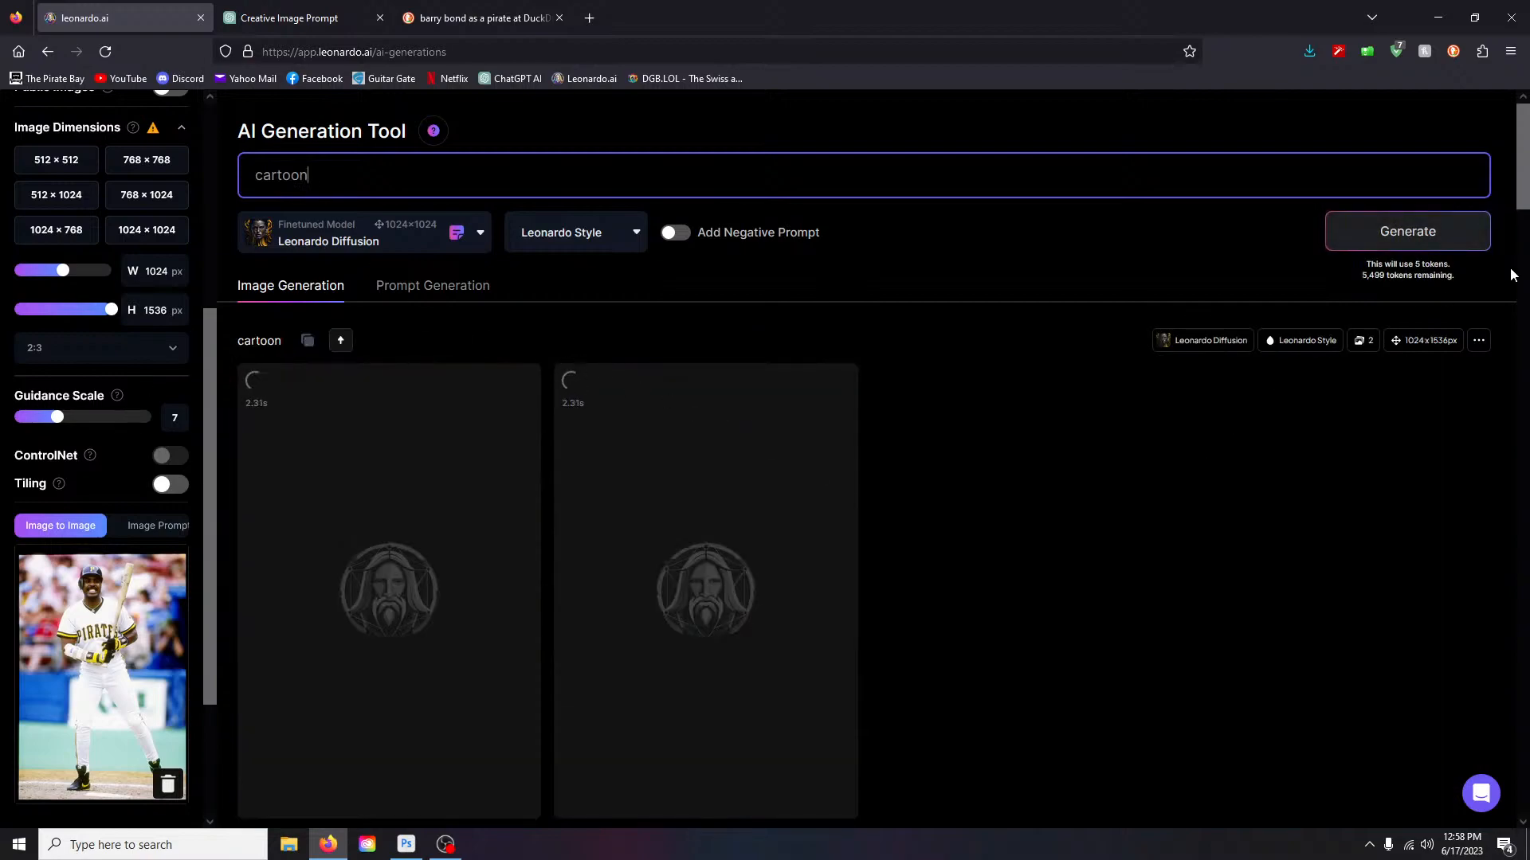
scroll(63, 414, down, 3)
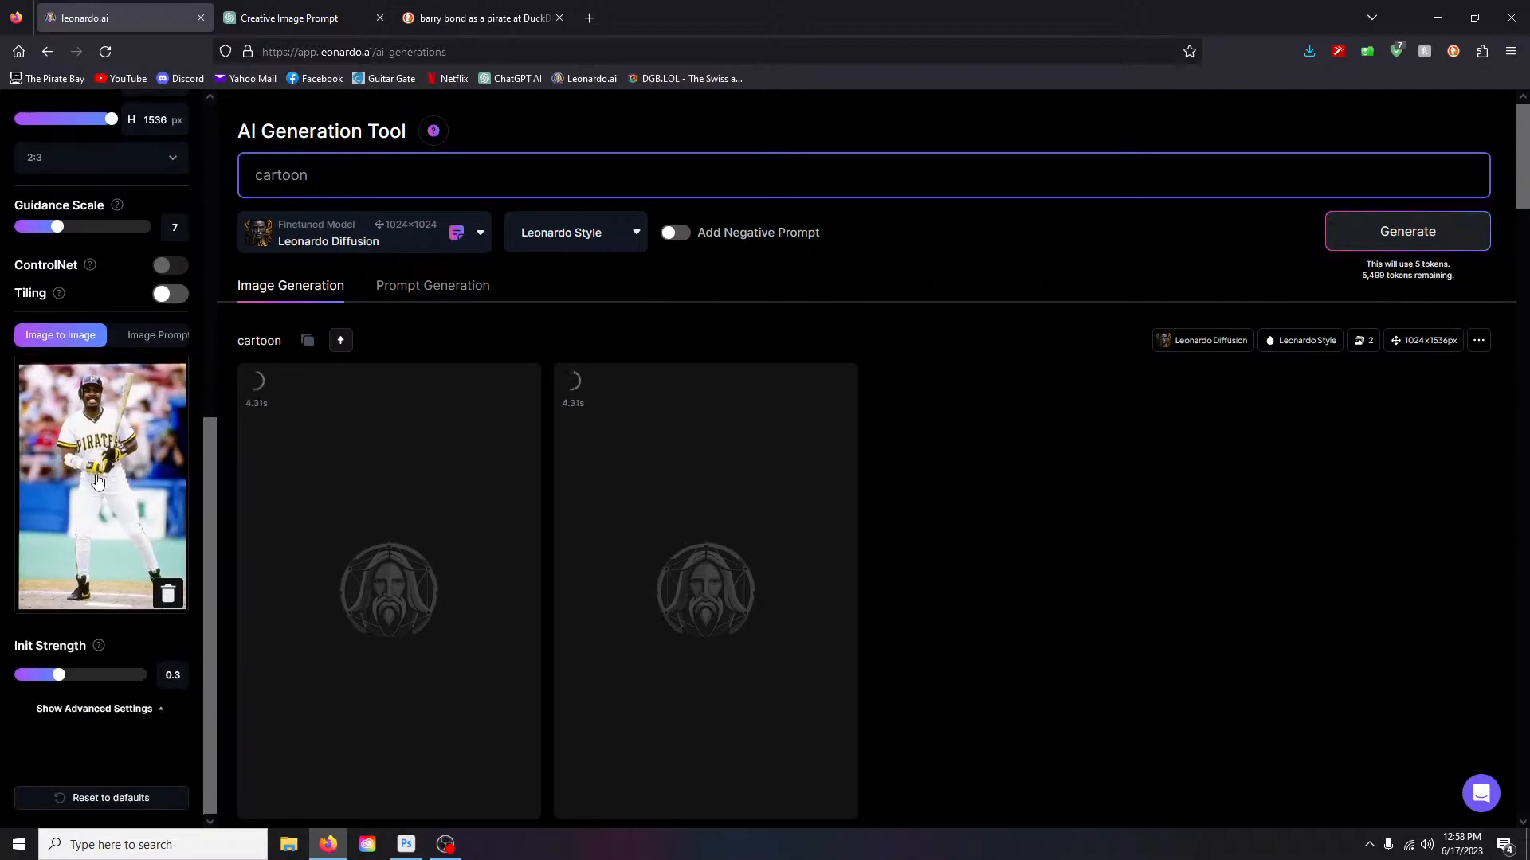
scroll(102, 275, up, 7)
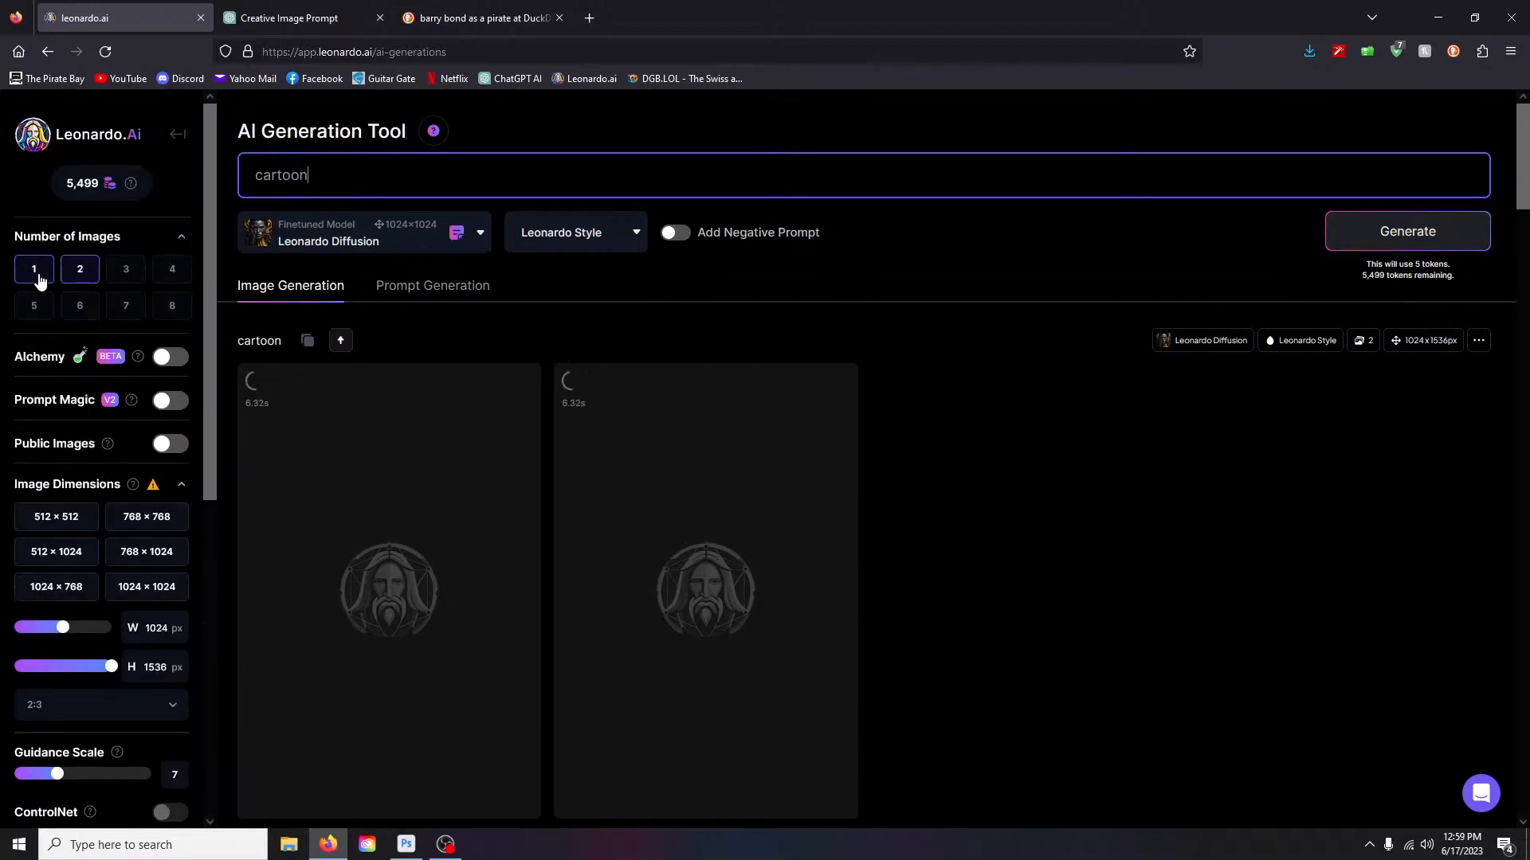
scroll(920, 538, down, 2)
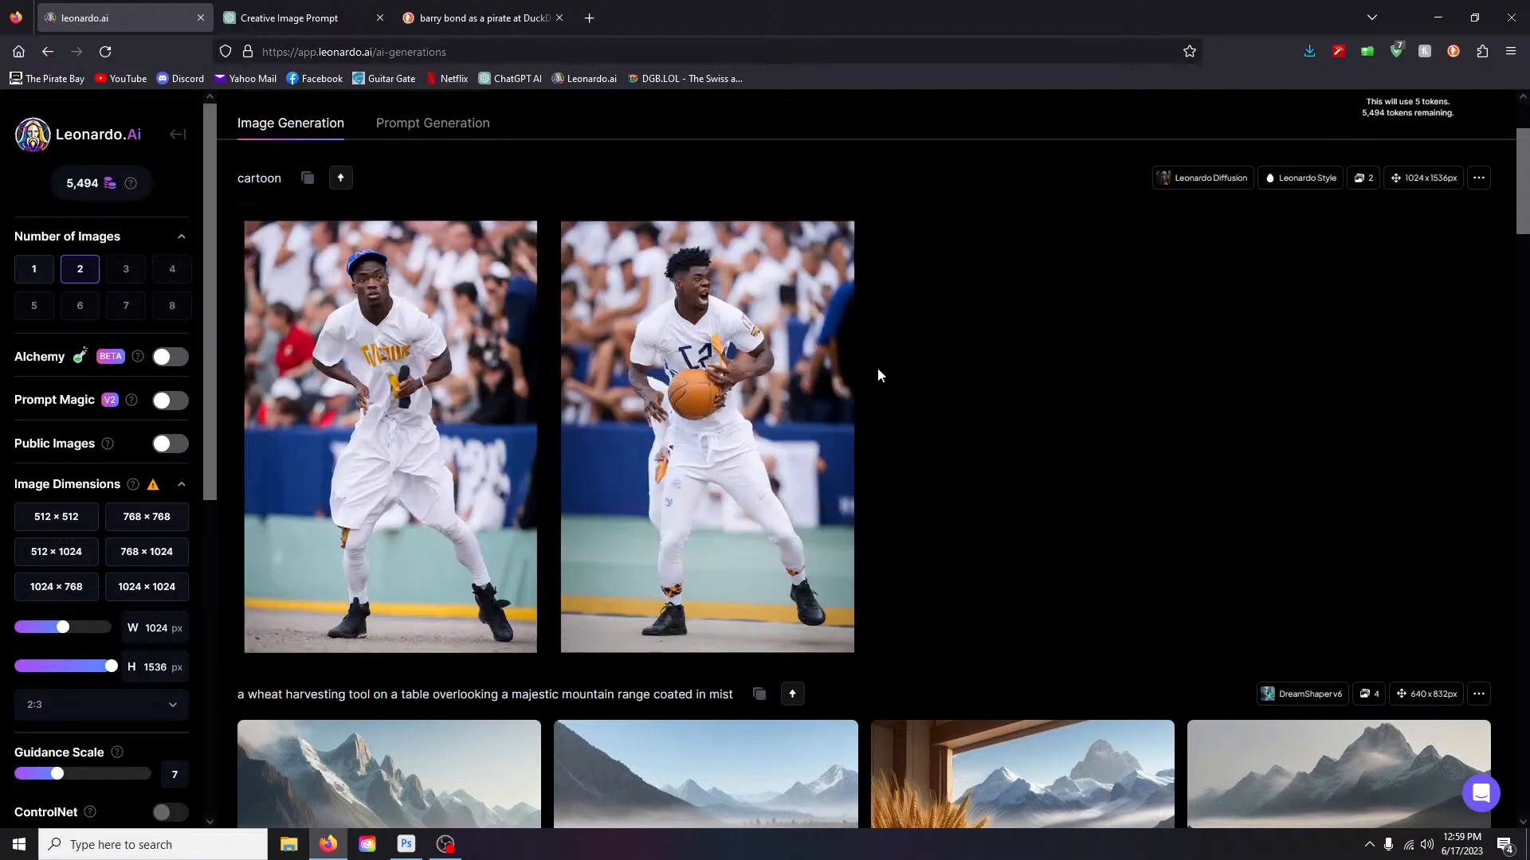
- View the microphone and basketball cartoon images full size
click(402, 386)
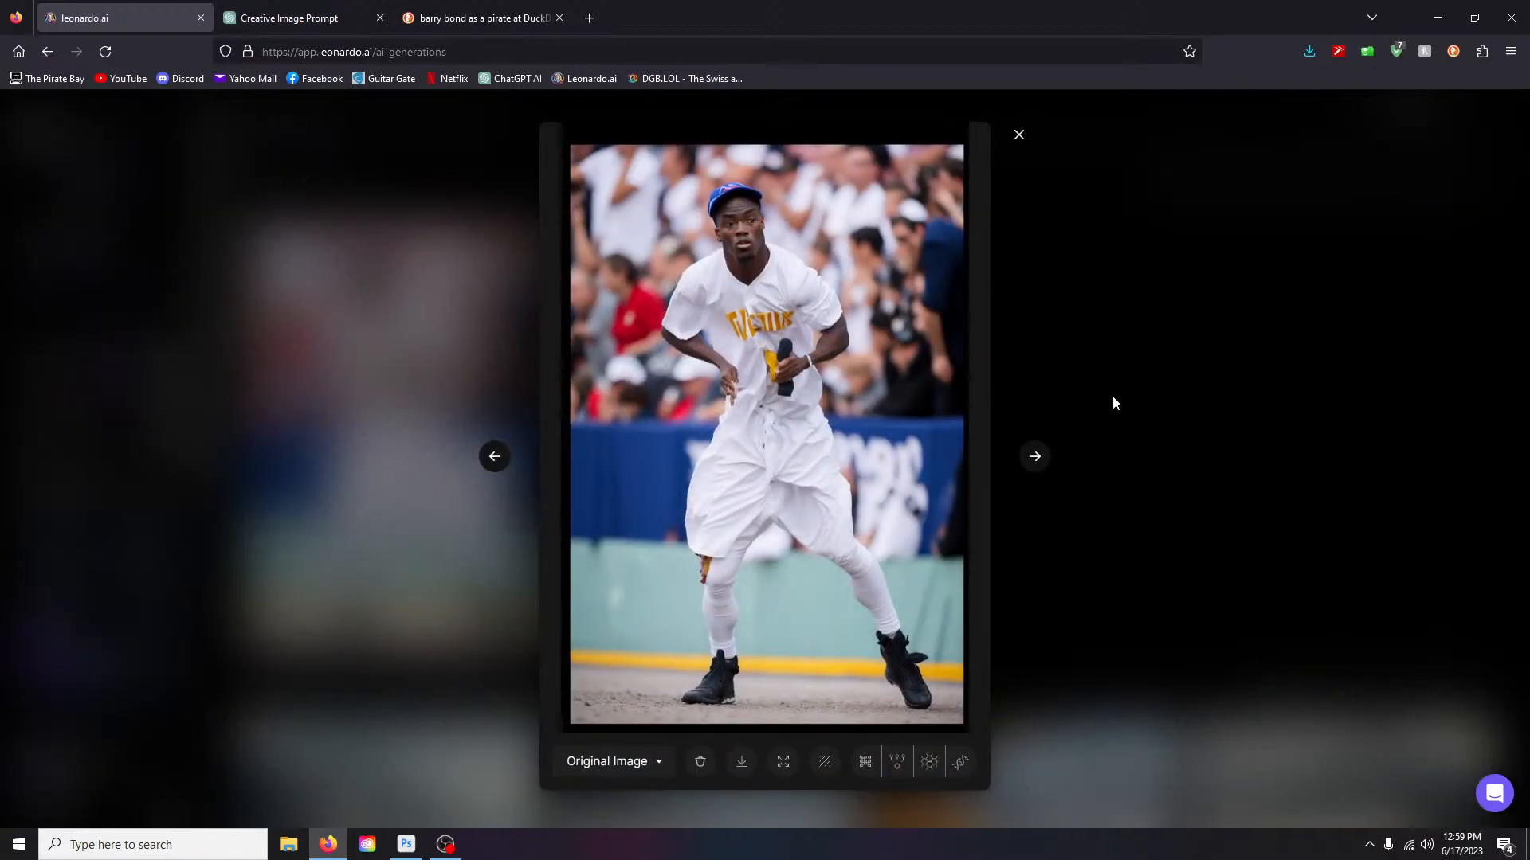
click(1019, 135)
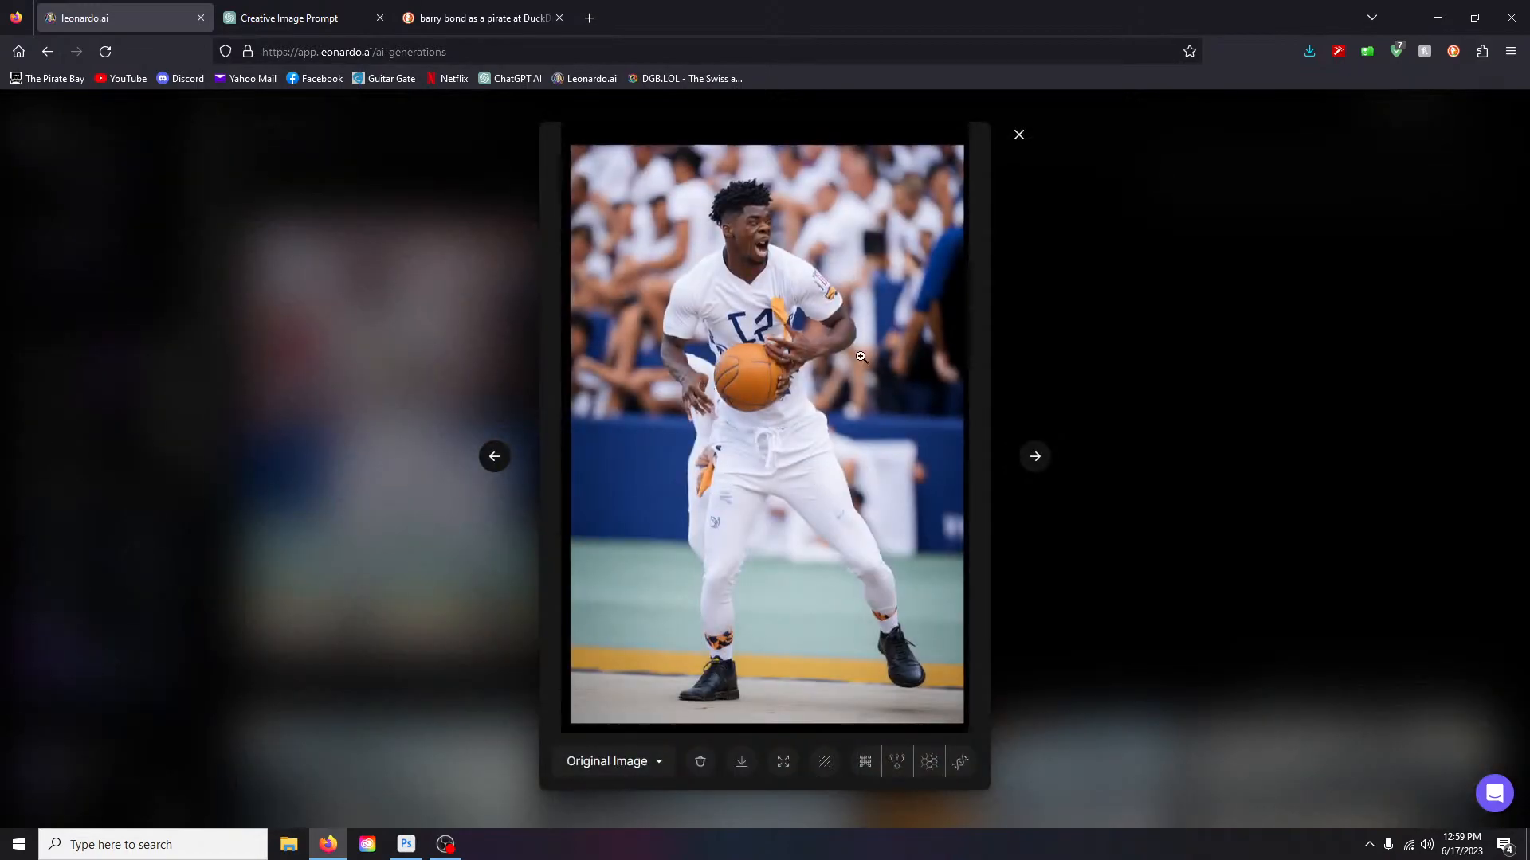
click(1019, 135)
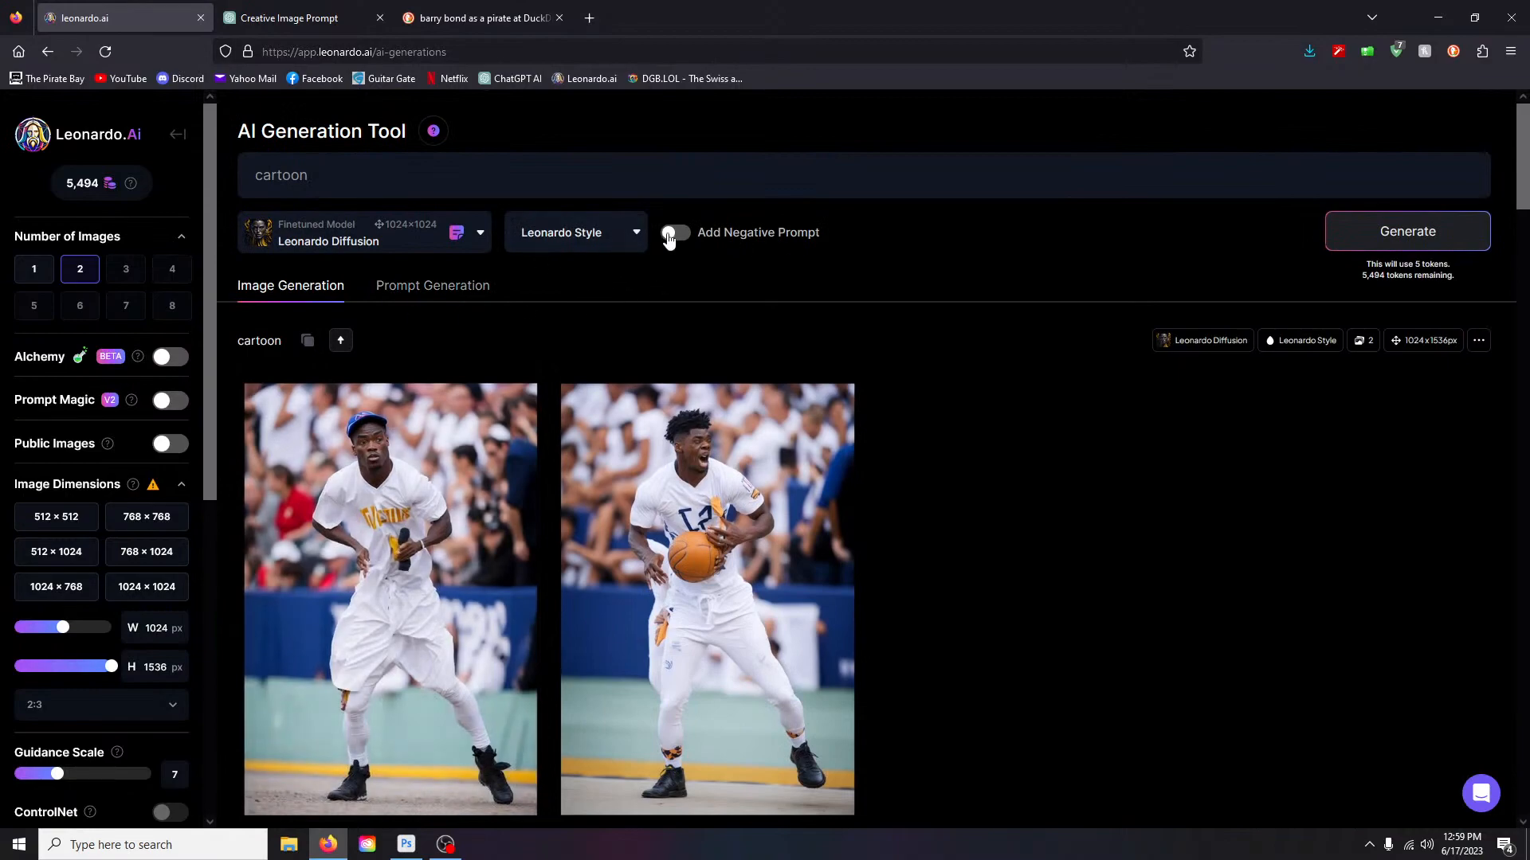
- Add the negative prompt 'abnormal face, extra limbs, ugly' and generate two new cartoon images
click(673, 232)
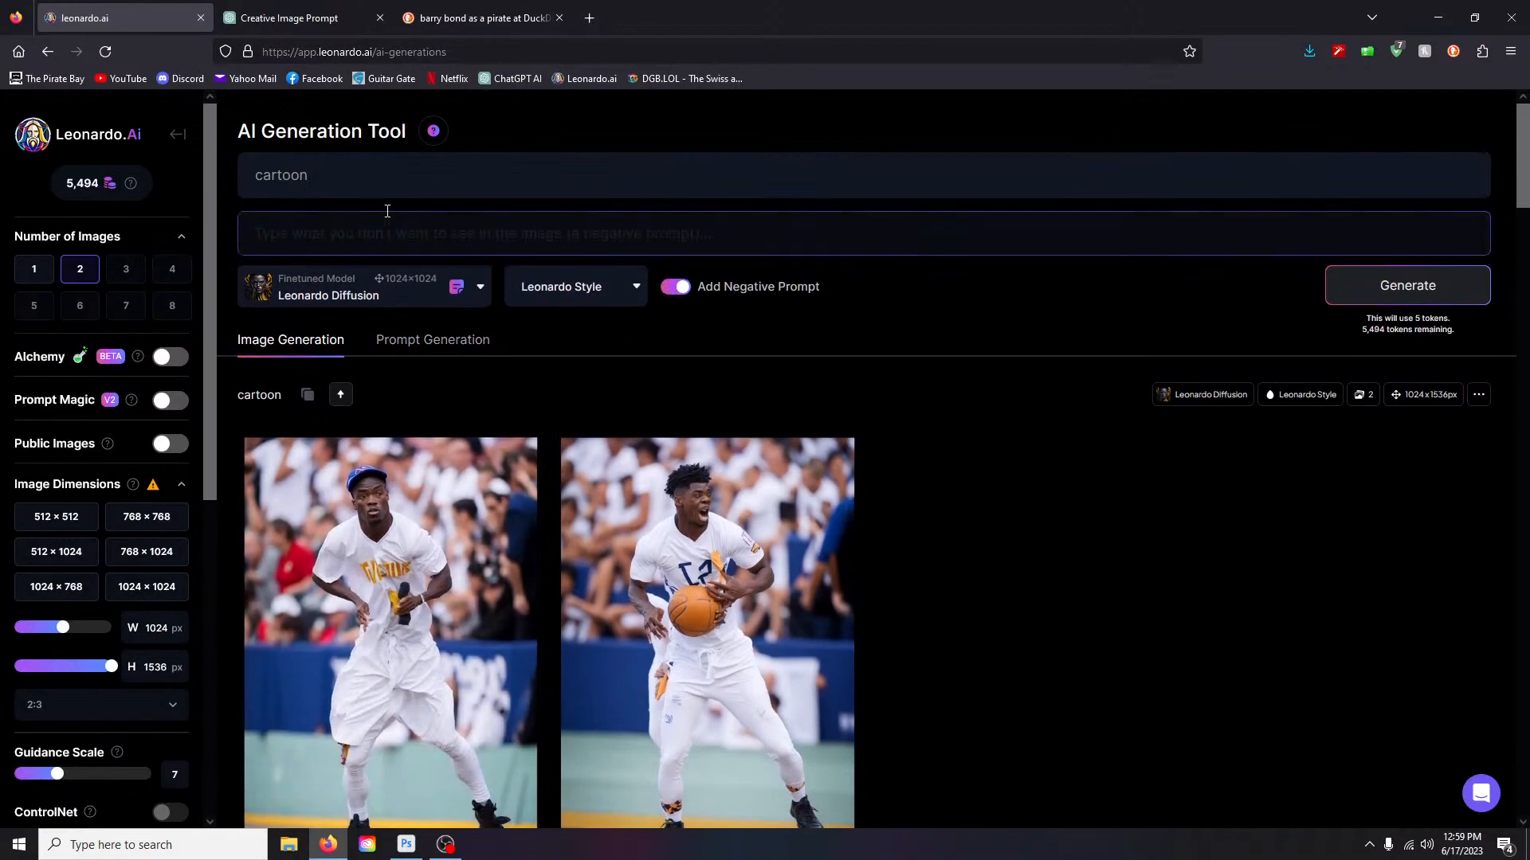
click(261, 227)
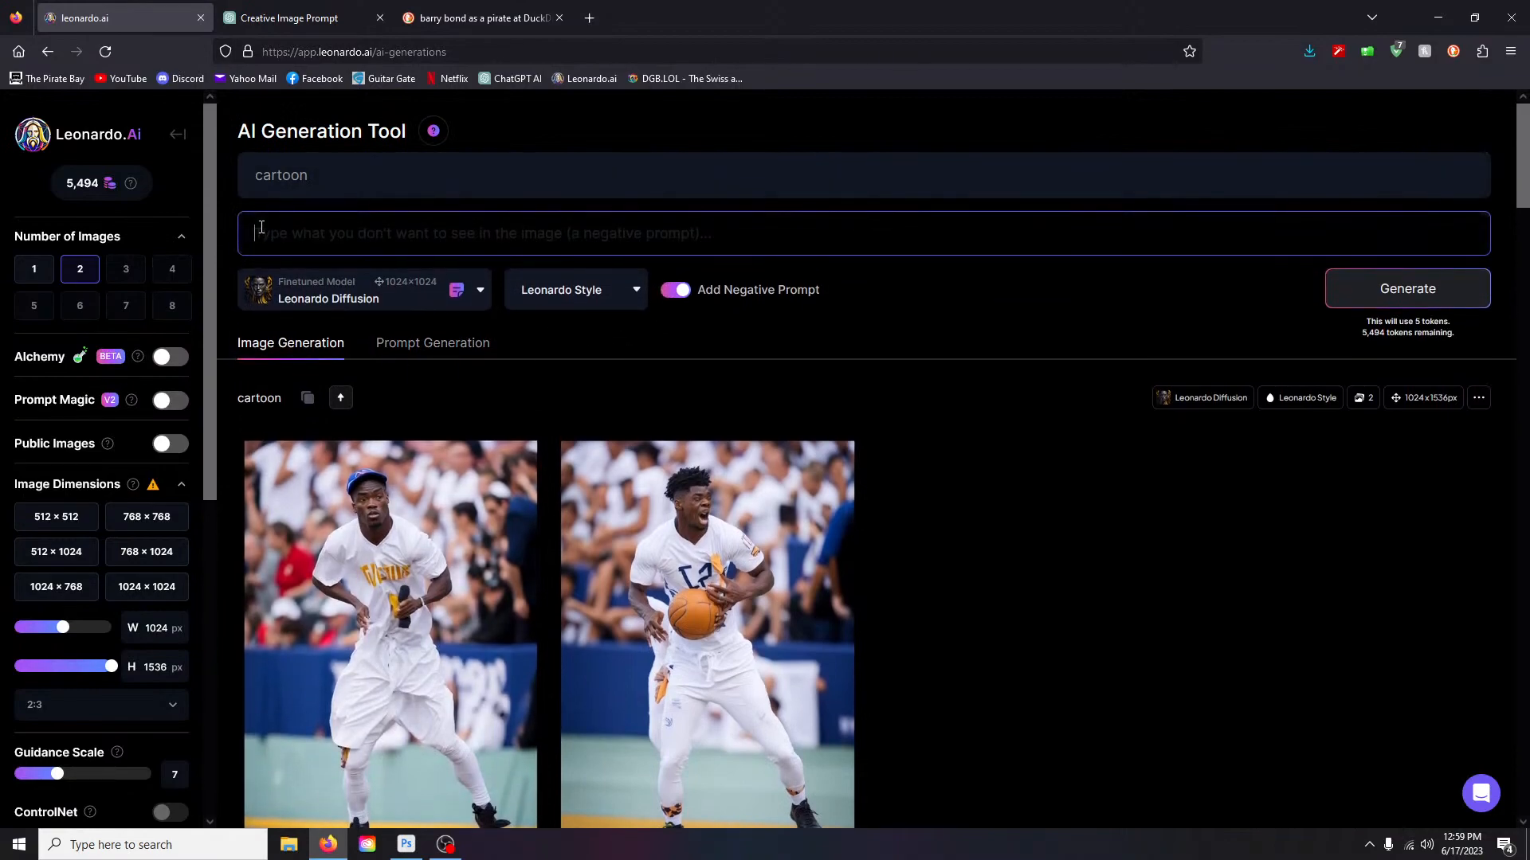
text(a)
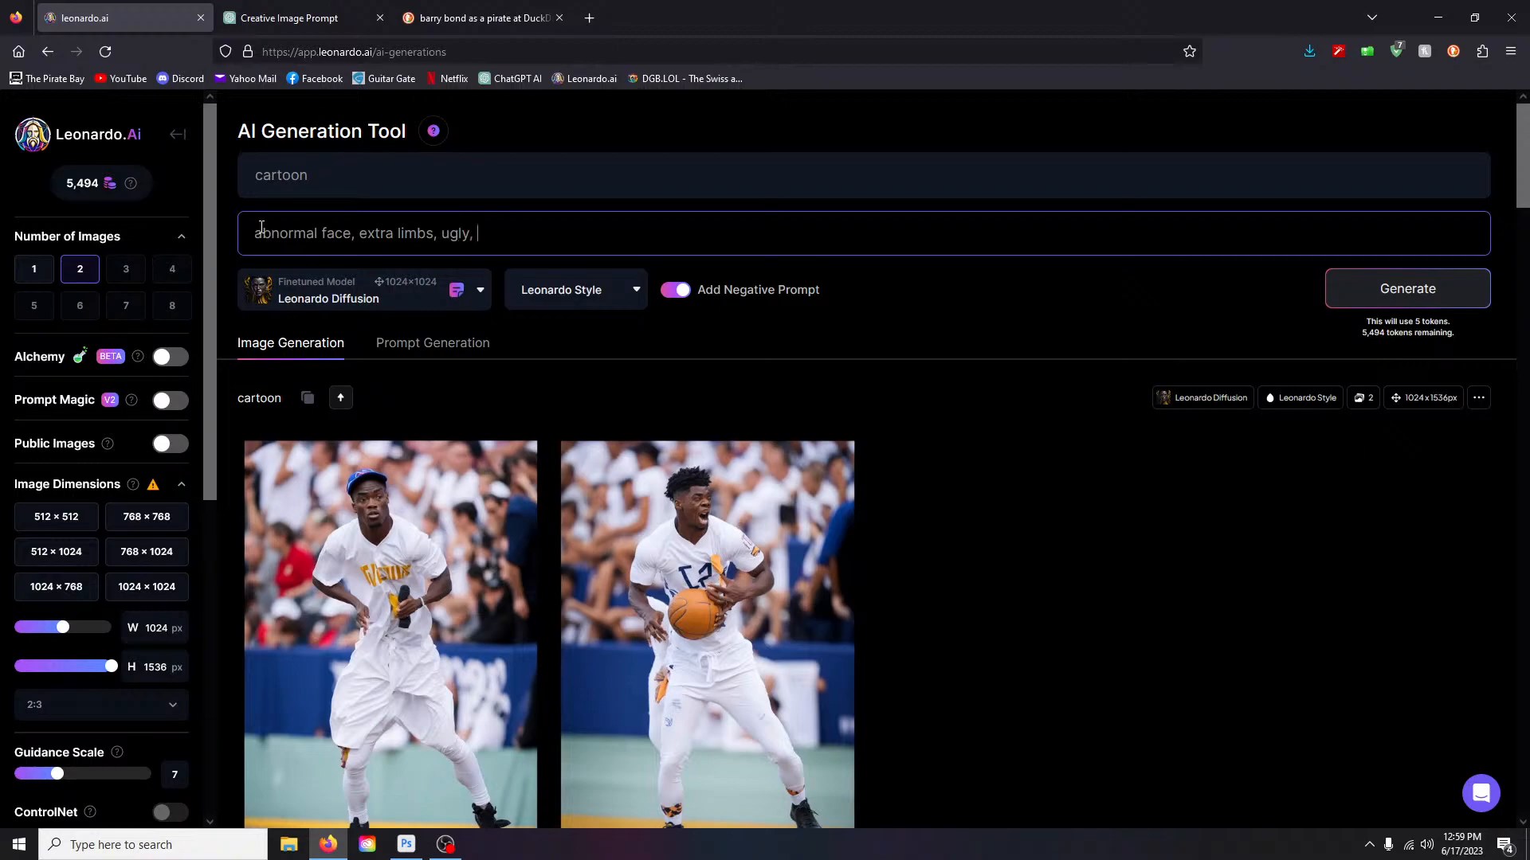
click(1382, 299)
scroll(1042, 478, down, 6)
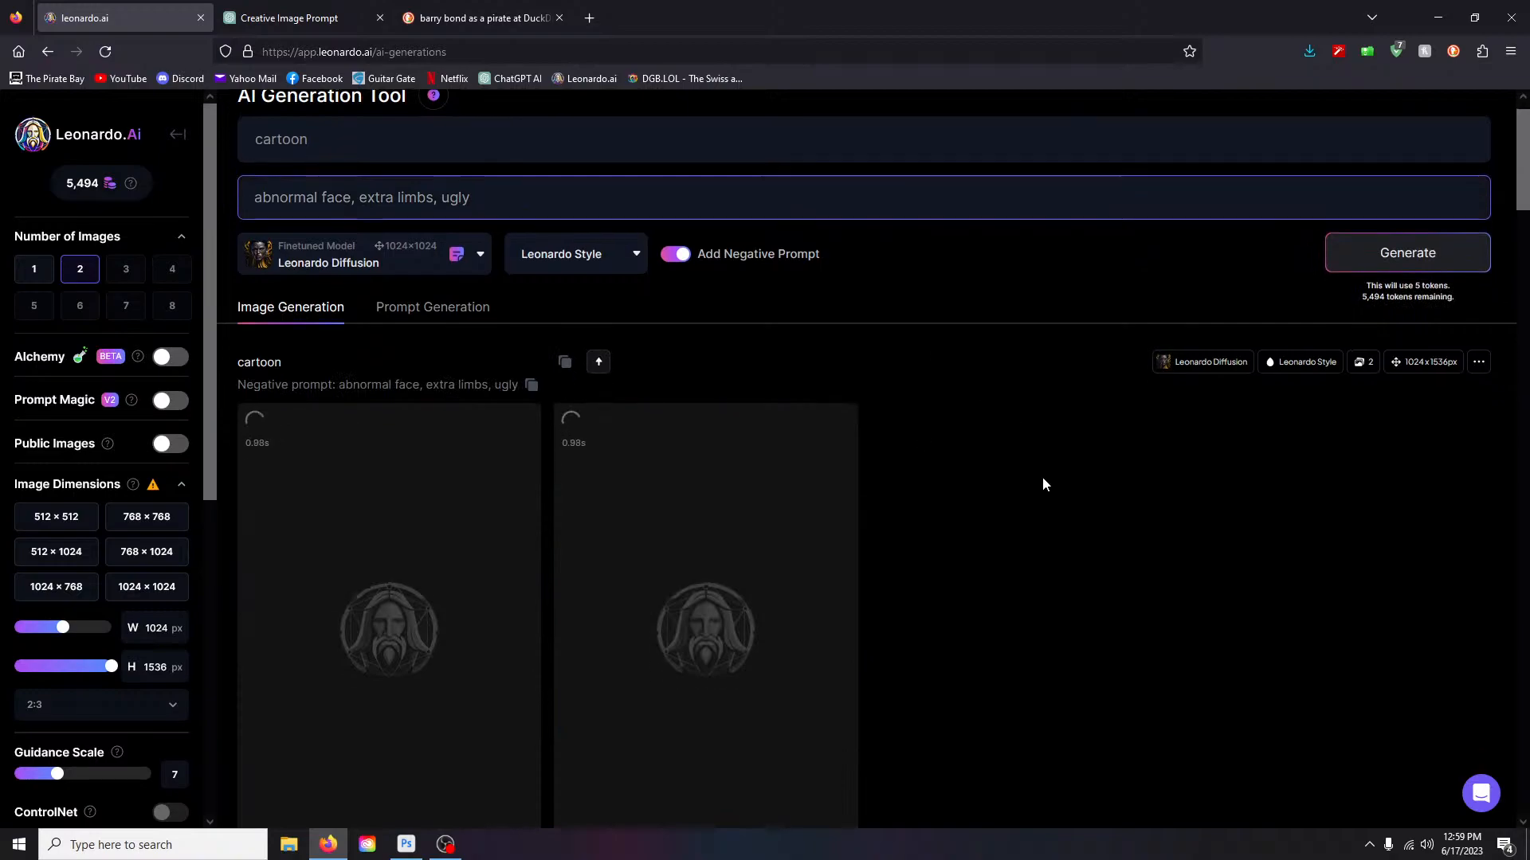
scroll(973, 696, down, 2)
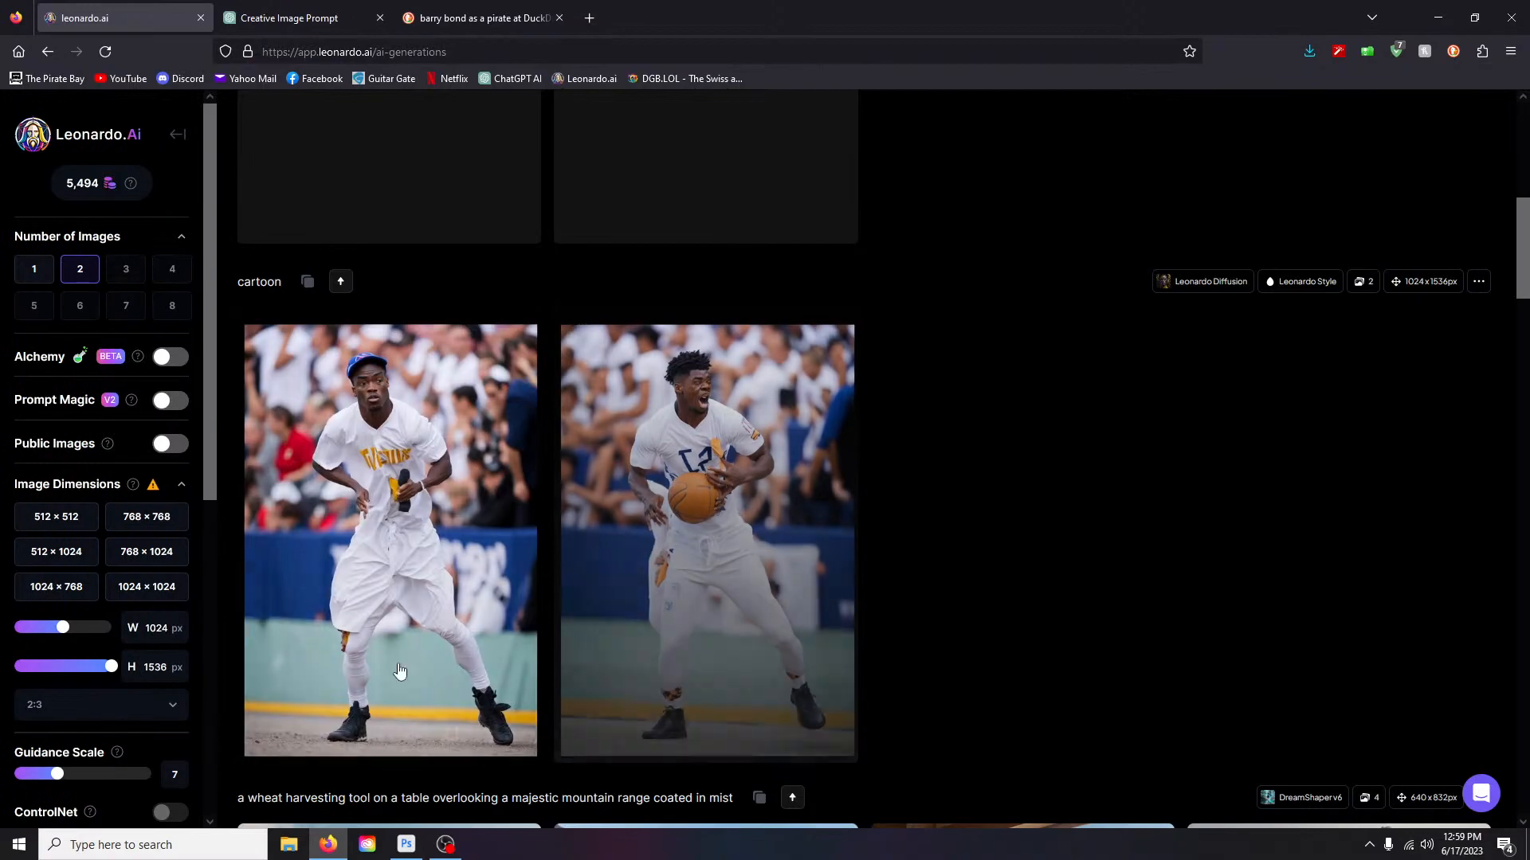
mouse_move(424, 647)
scroll(1002, 590, up, 8)
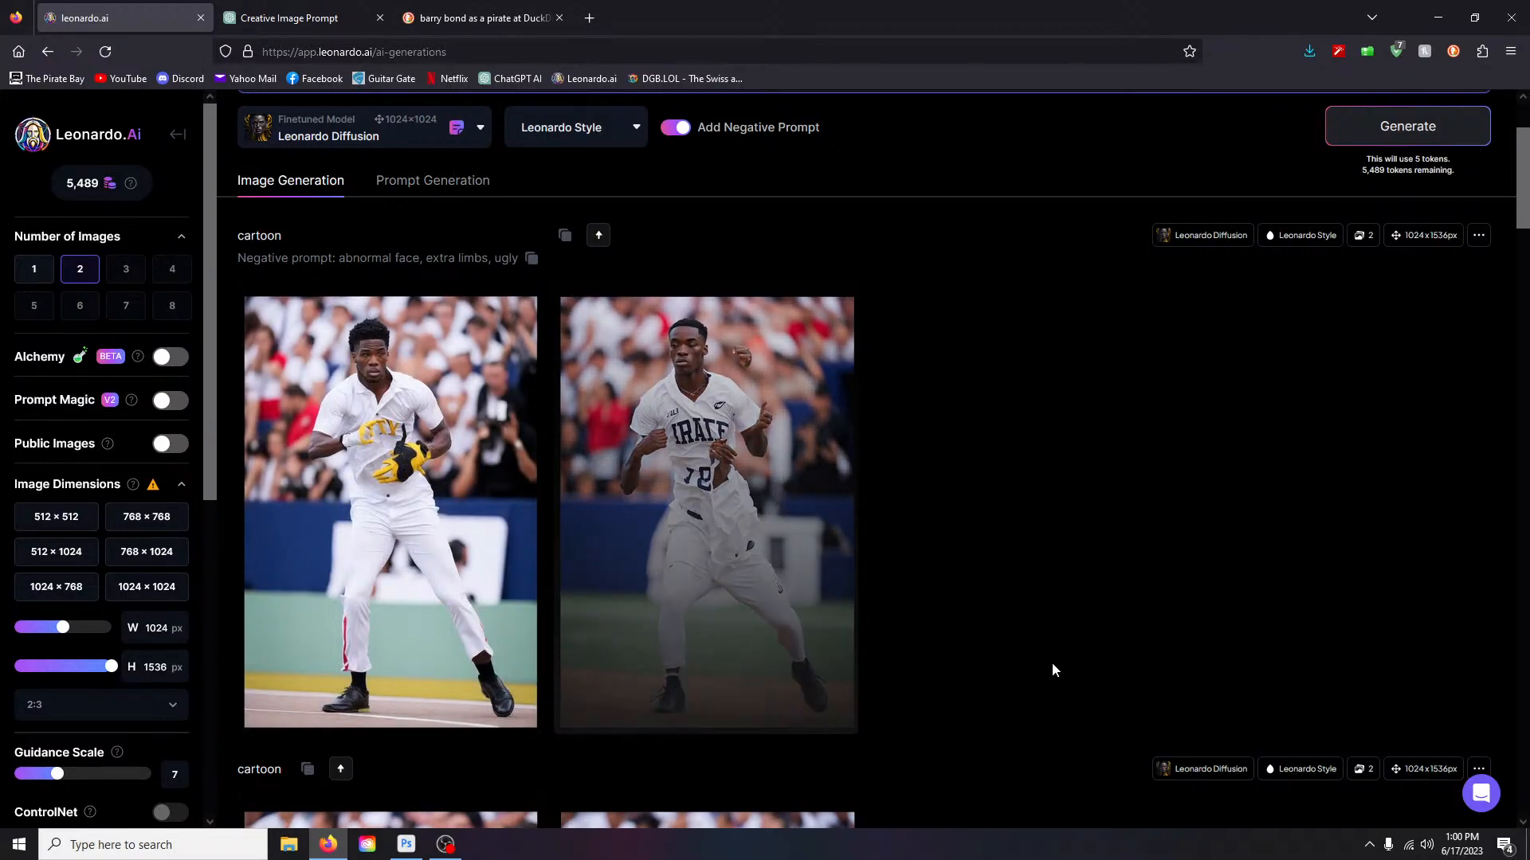
- Set Number of Images to 1
scroll(1044, 666, up, 2)
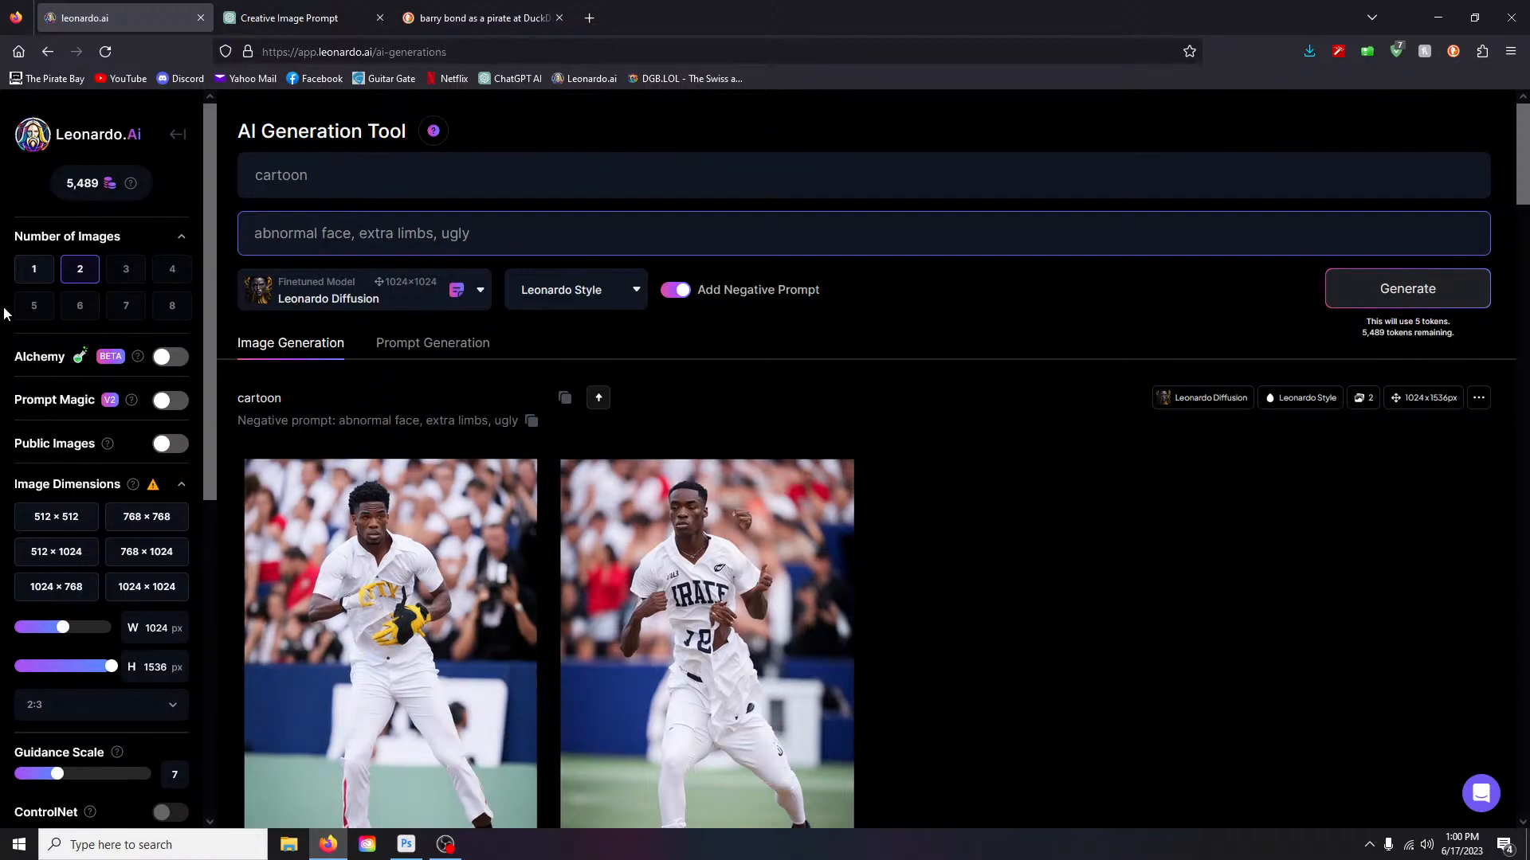
click(35, 277)
scroll(36, 499, down, 5)
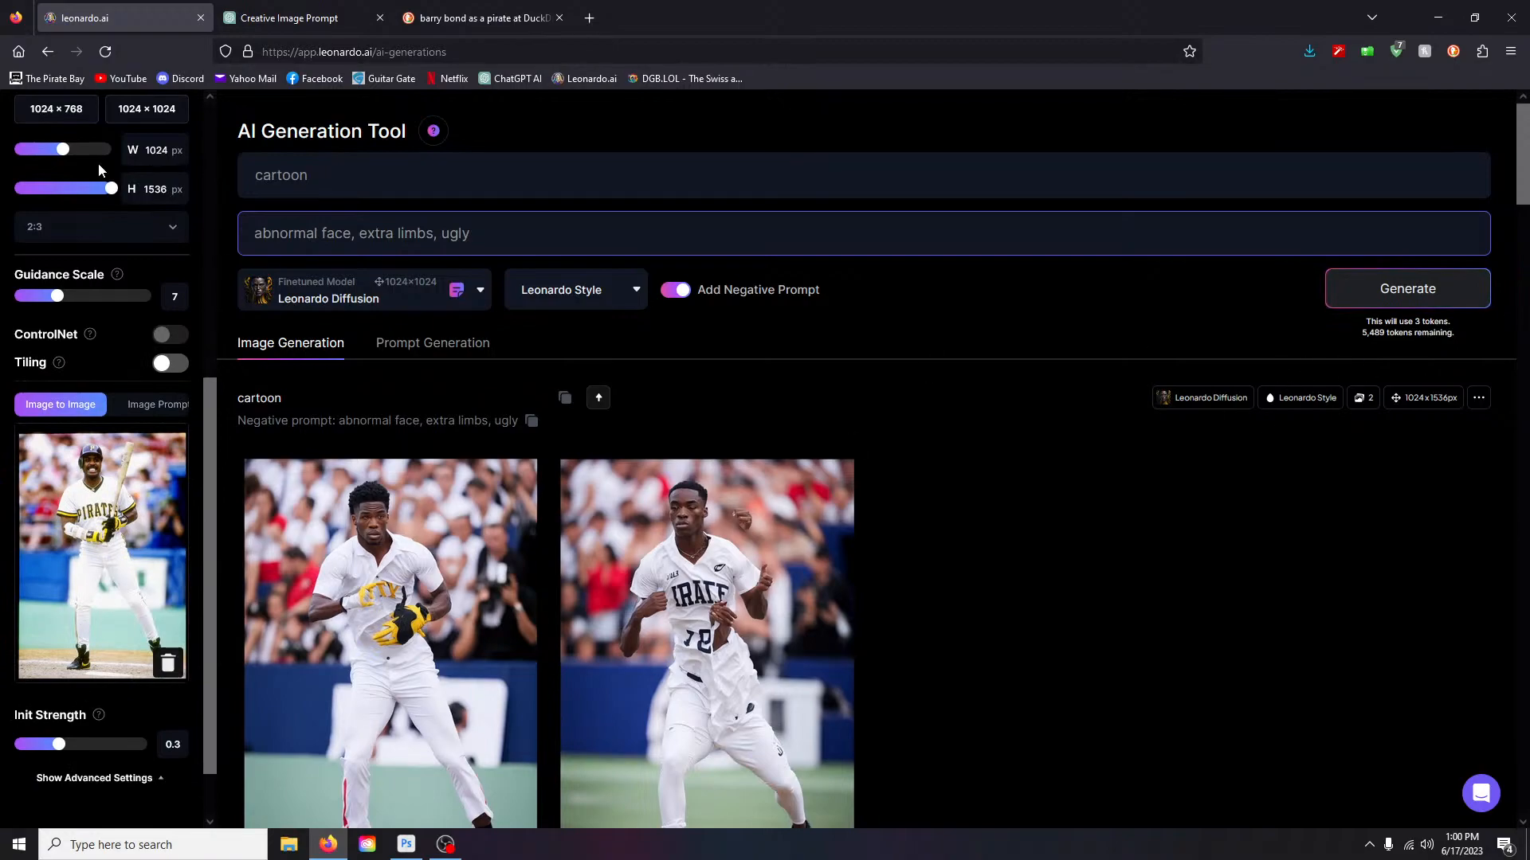
scroll(81, 274, up, 5)
click(81, 271)
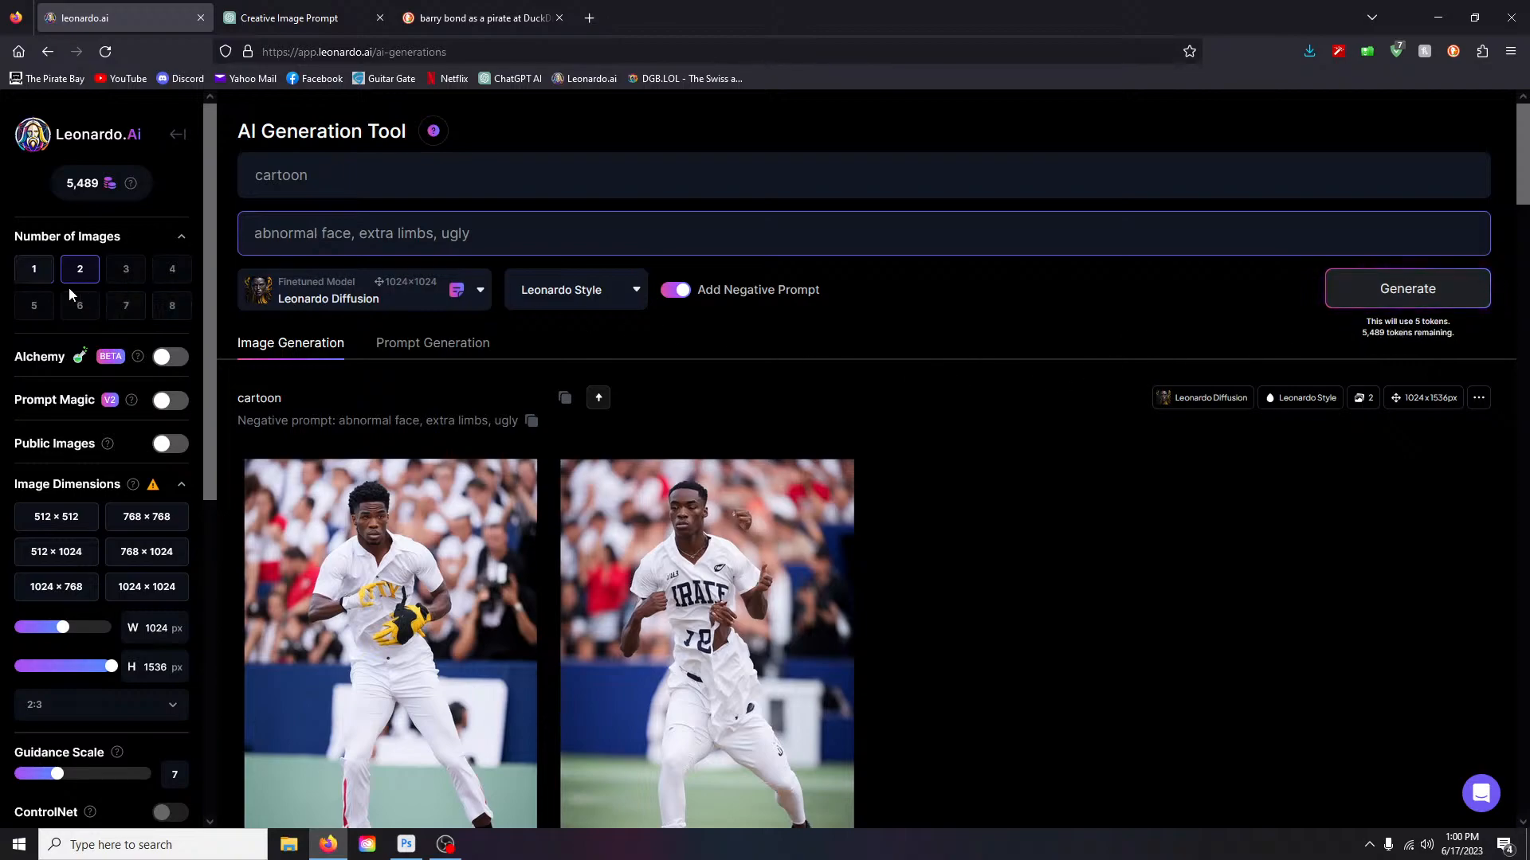
click(32, 271)
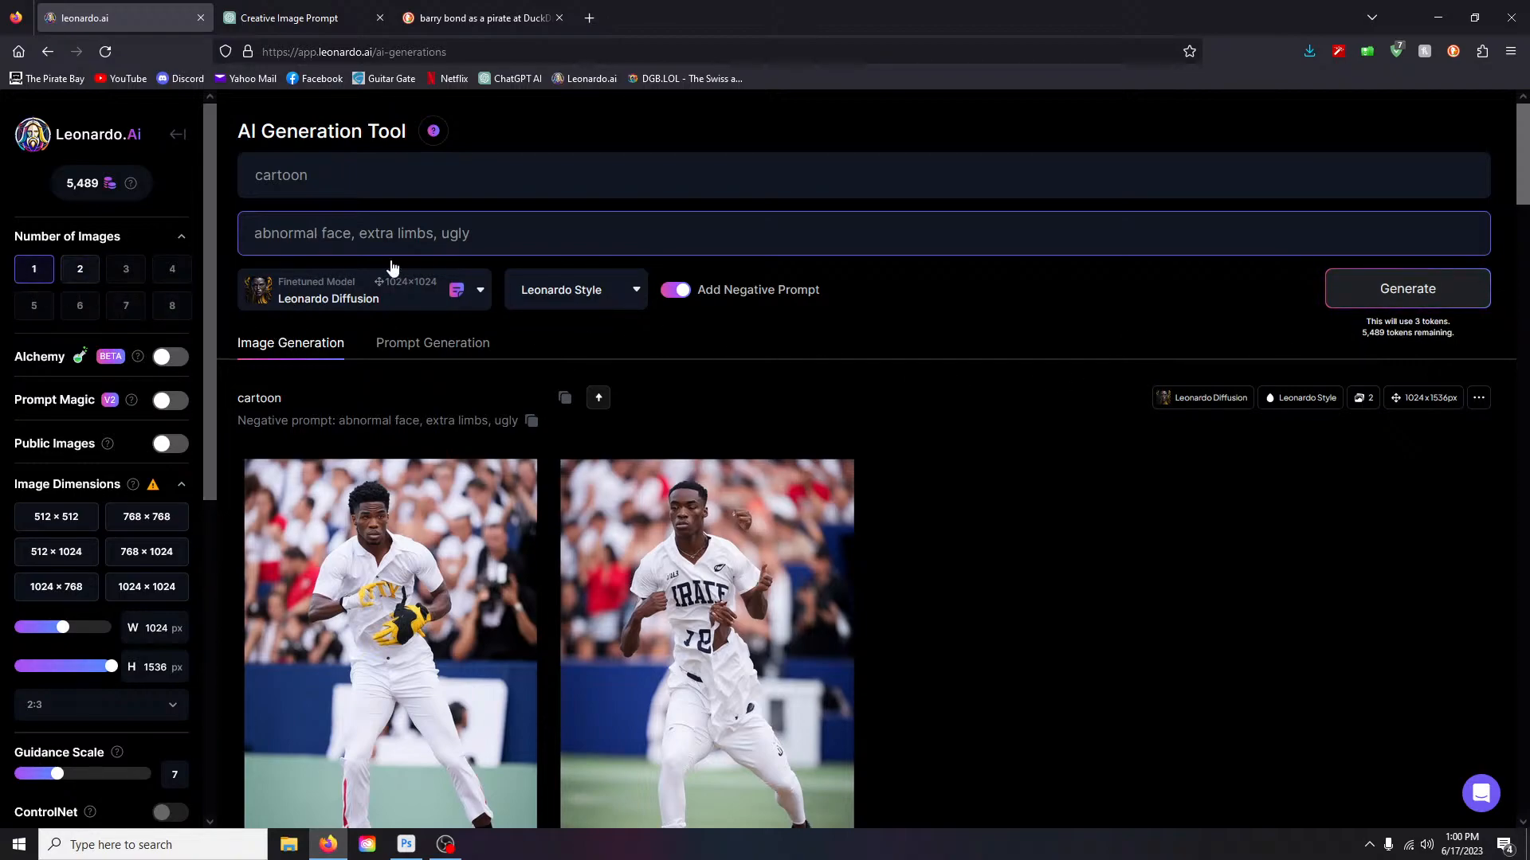
- Delete 'cartoon' from the prompt box, keeping the negative prompt
double_click(359, 175)
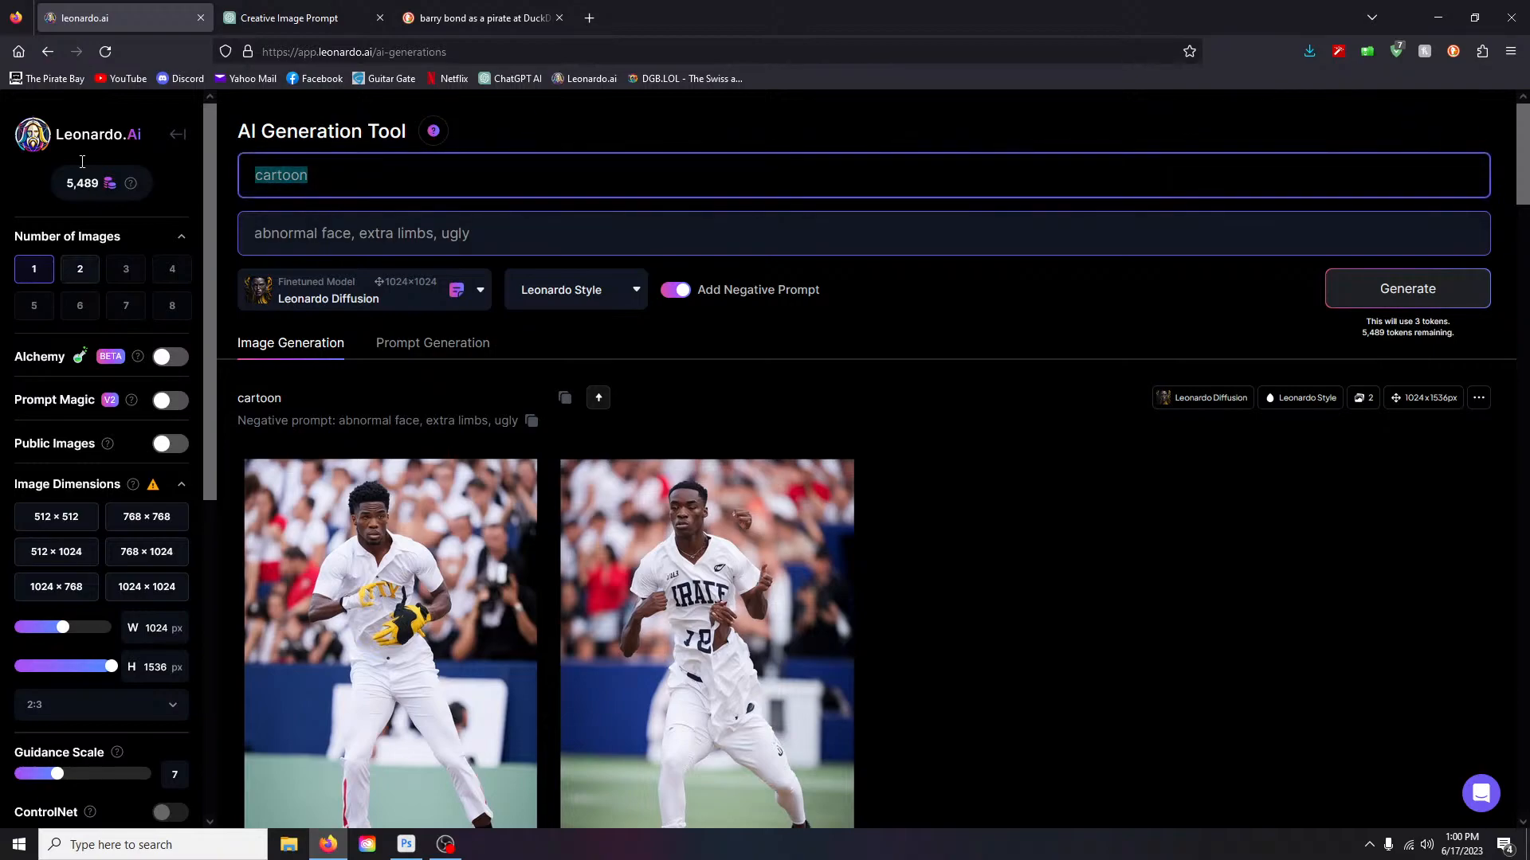
key(BackSpace)
scroll(944, 390, down, 5)
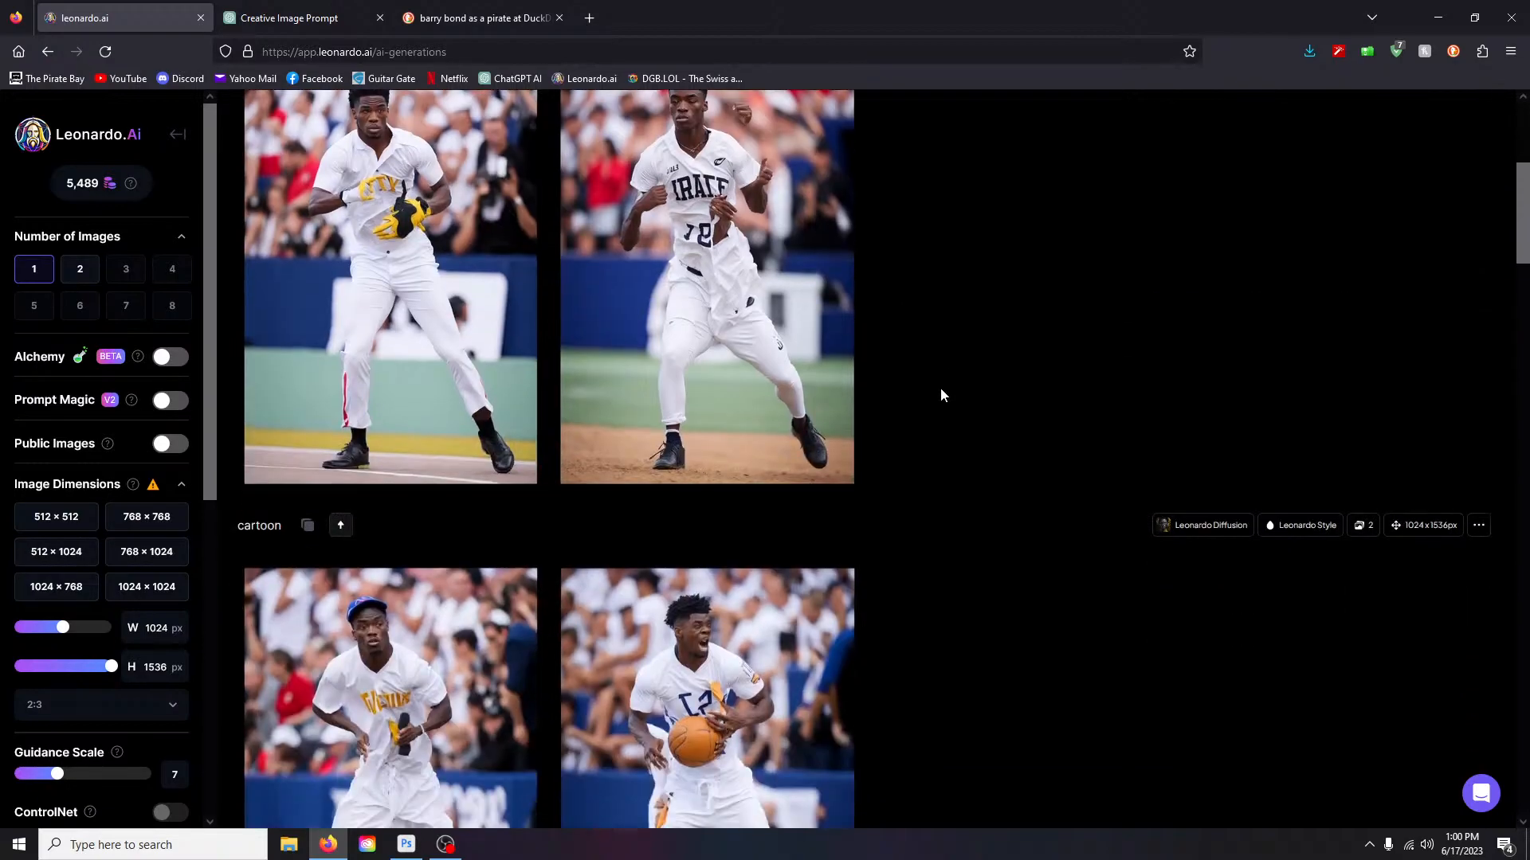
scroll(940, 395, down, 4)
scroll(941, 394, up, 5)
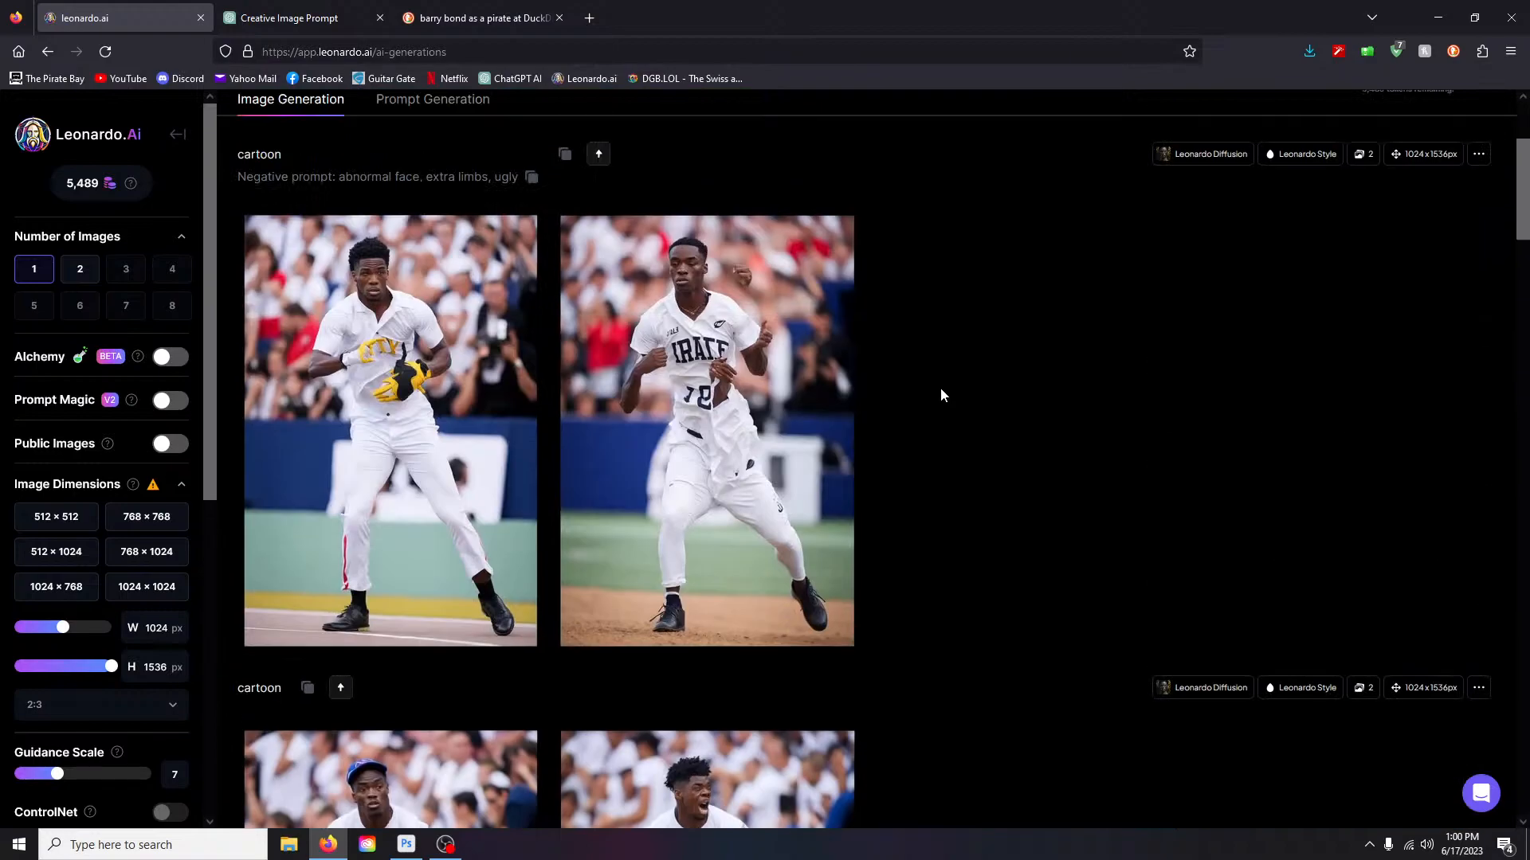
scroll(941, 395, up, 3)
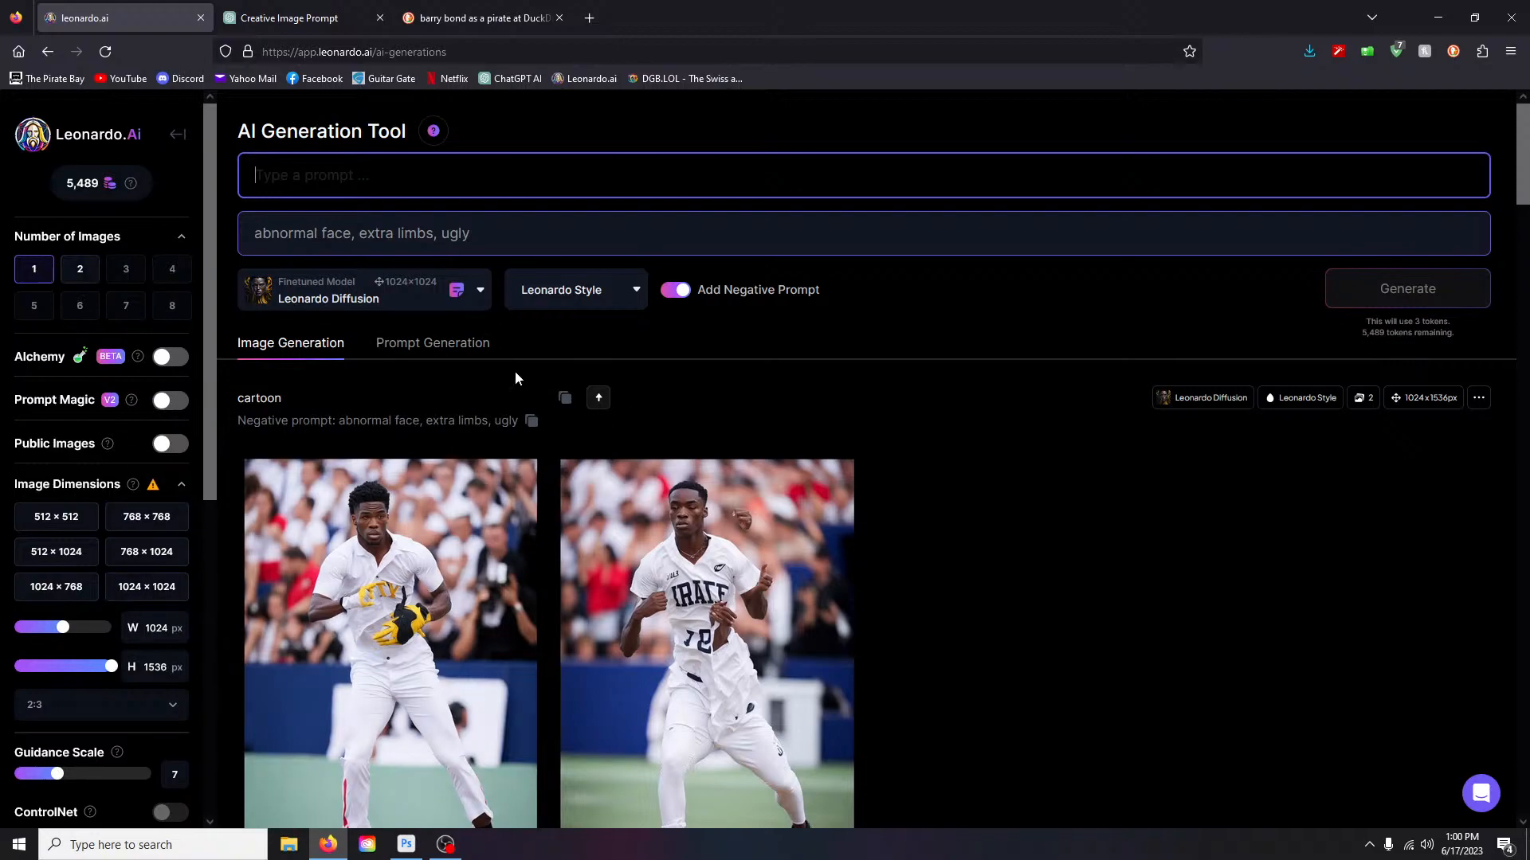
scroll(165, 720, down, 6)
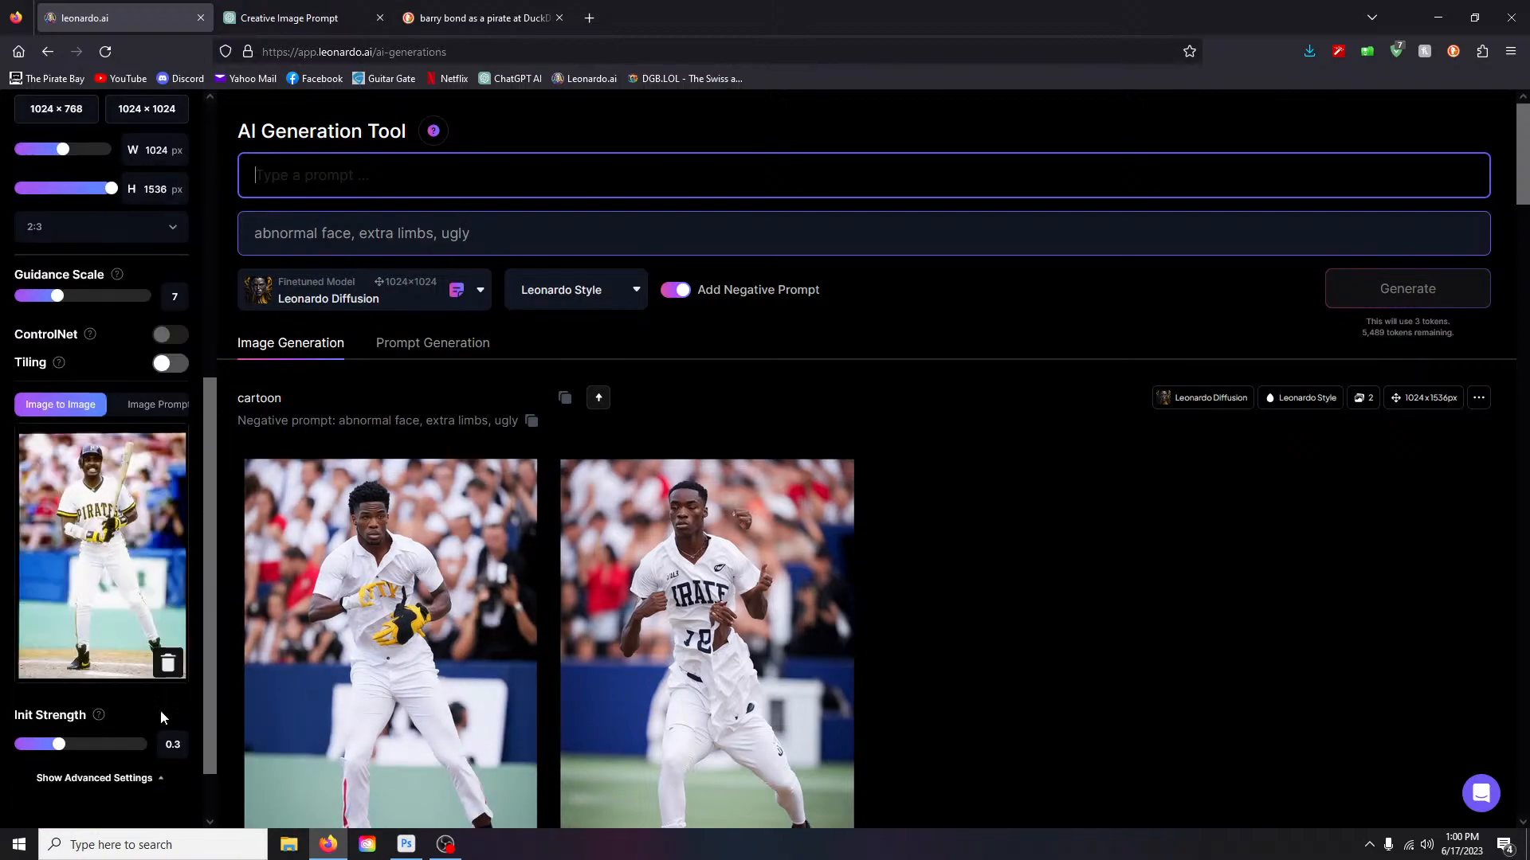
- Delete the Pirates player reference photo from Image to Image, leaving the prompt box empty
click(167, 663)
mouse_move(159, 511)
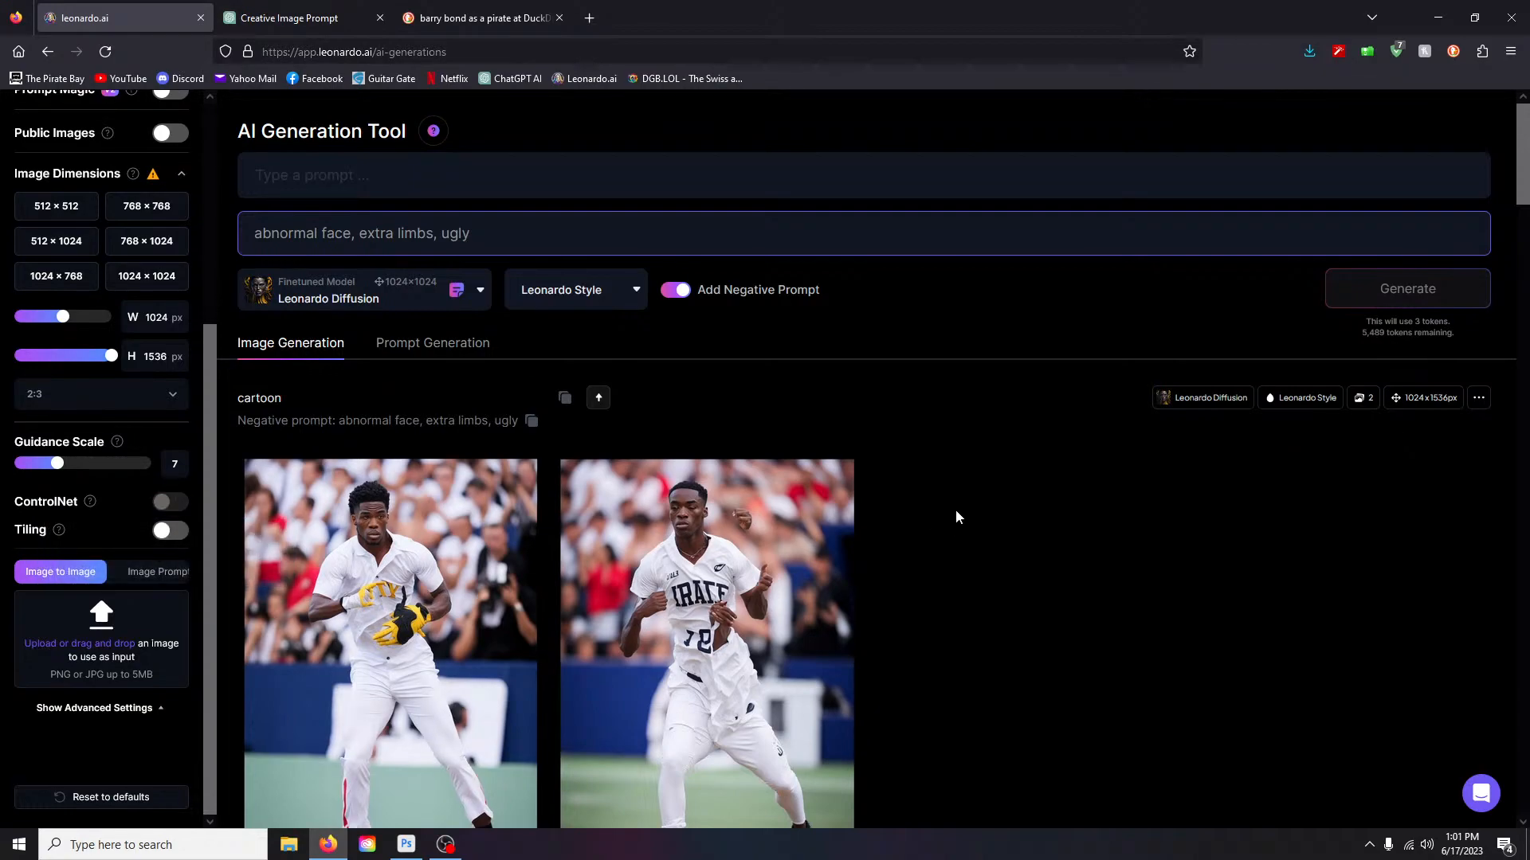
click(301, 181)
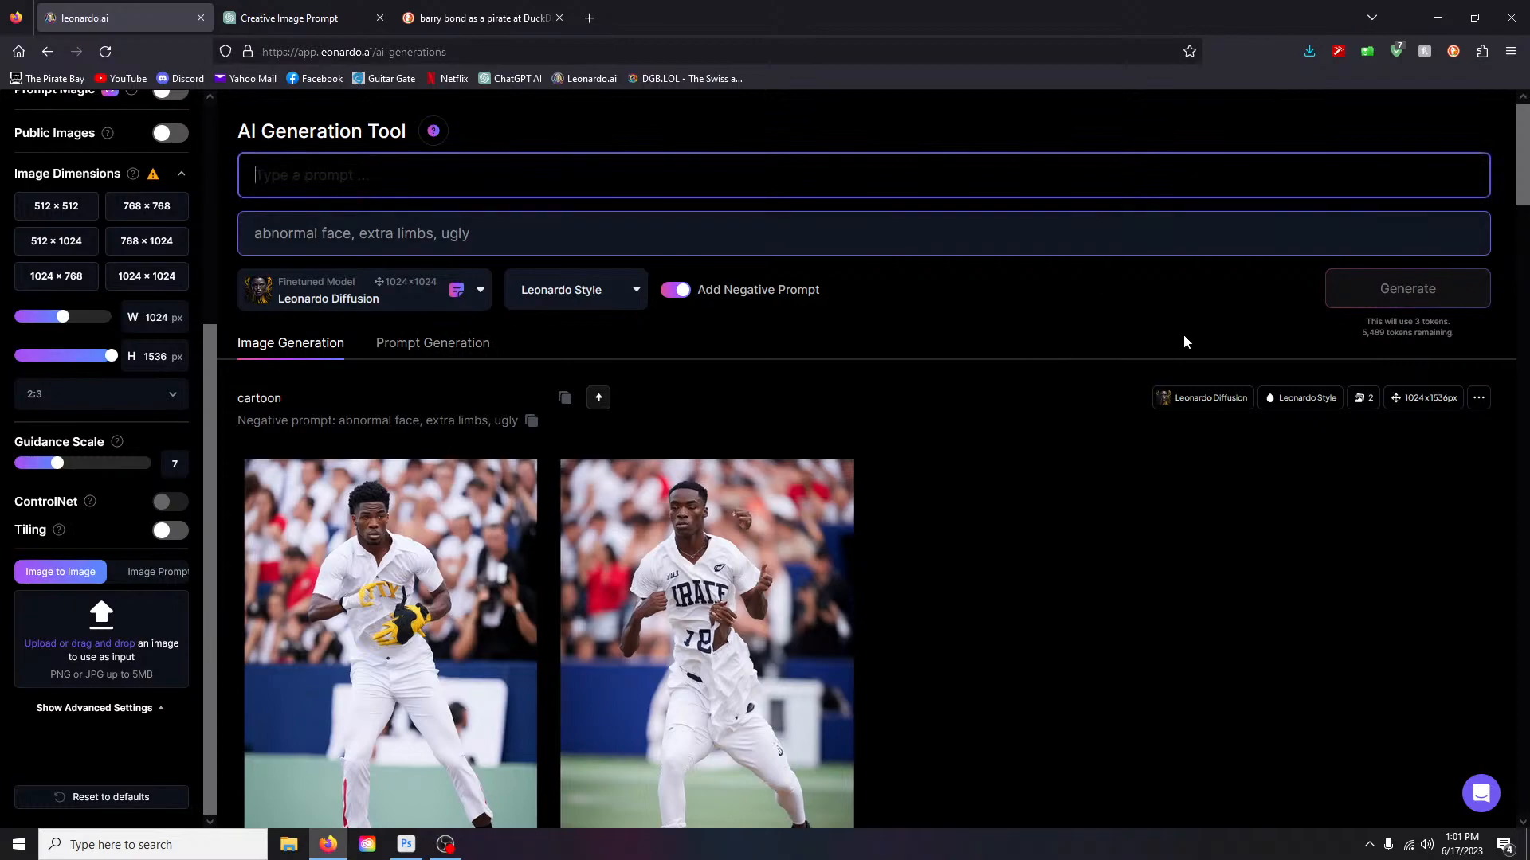
click(874, 433)
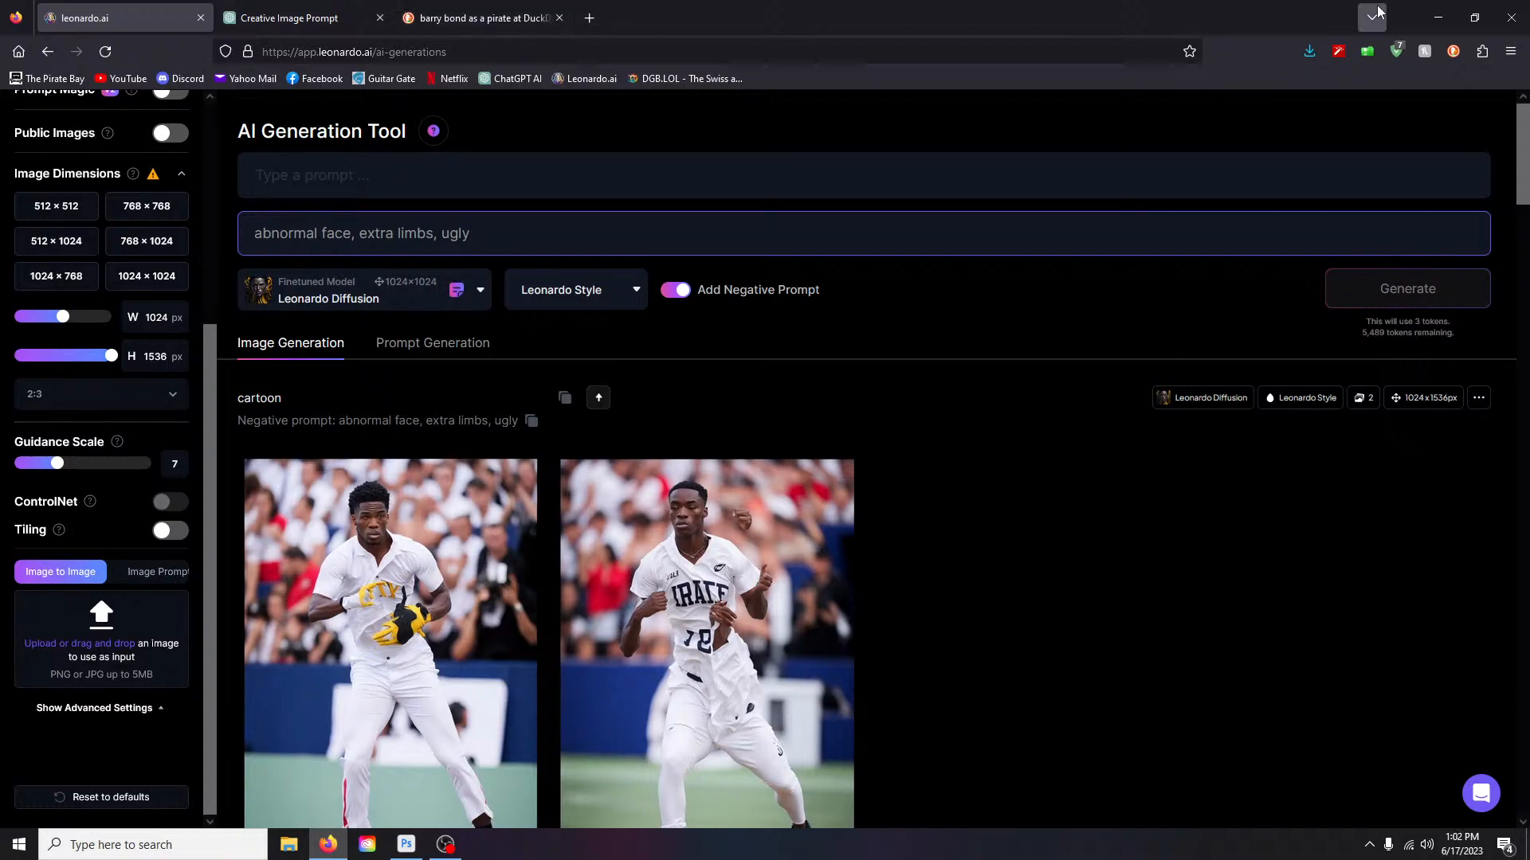
- Open the Books to do file from the desktop and highlight The Metamorphosis and The Fifth Season
click(1434, 17)
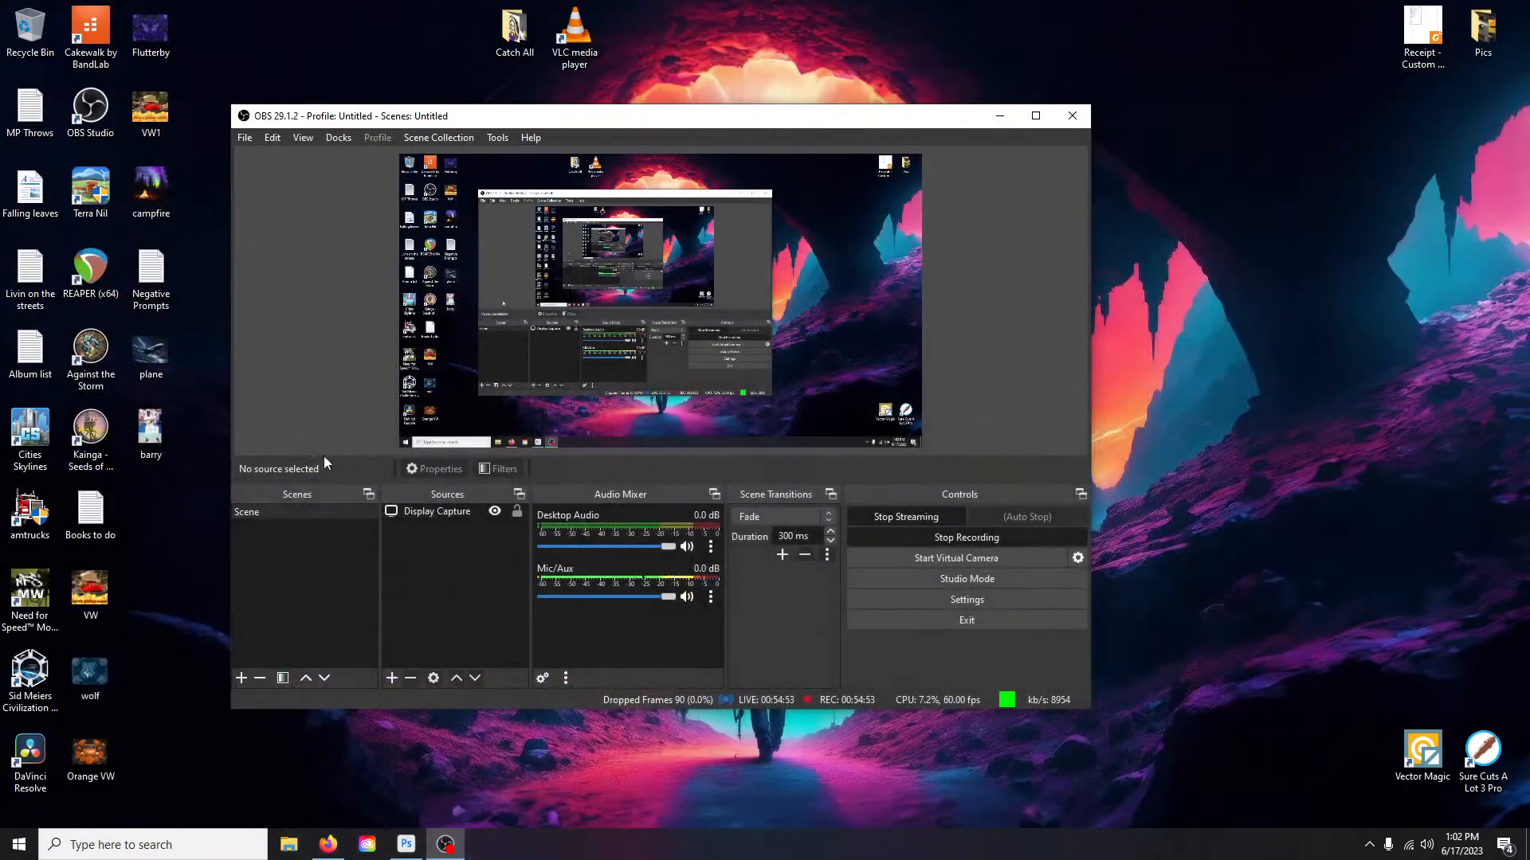
double_click(92, 510)
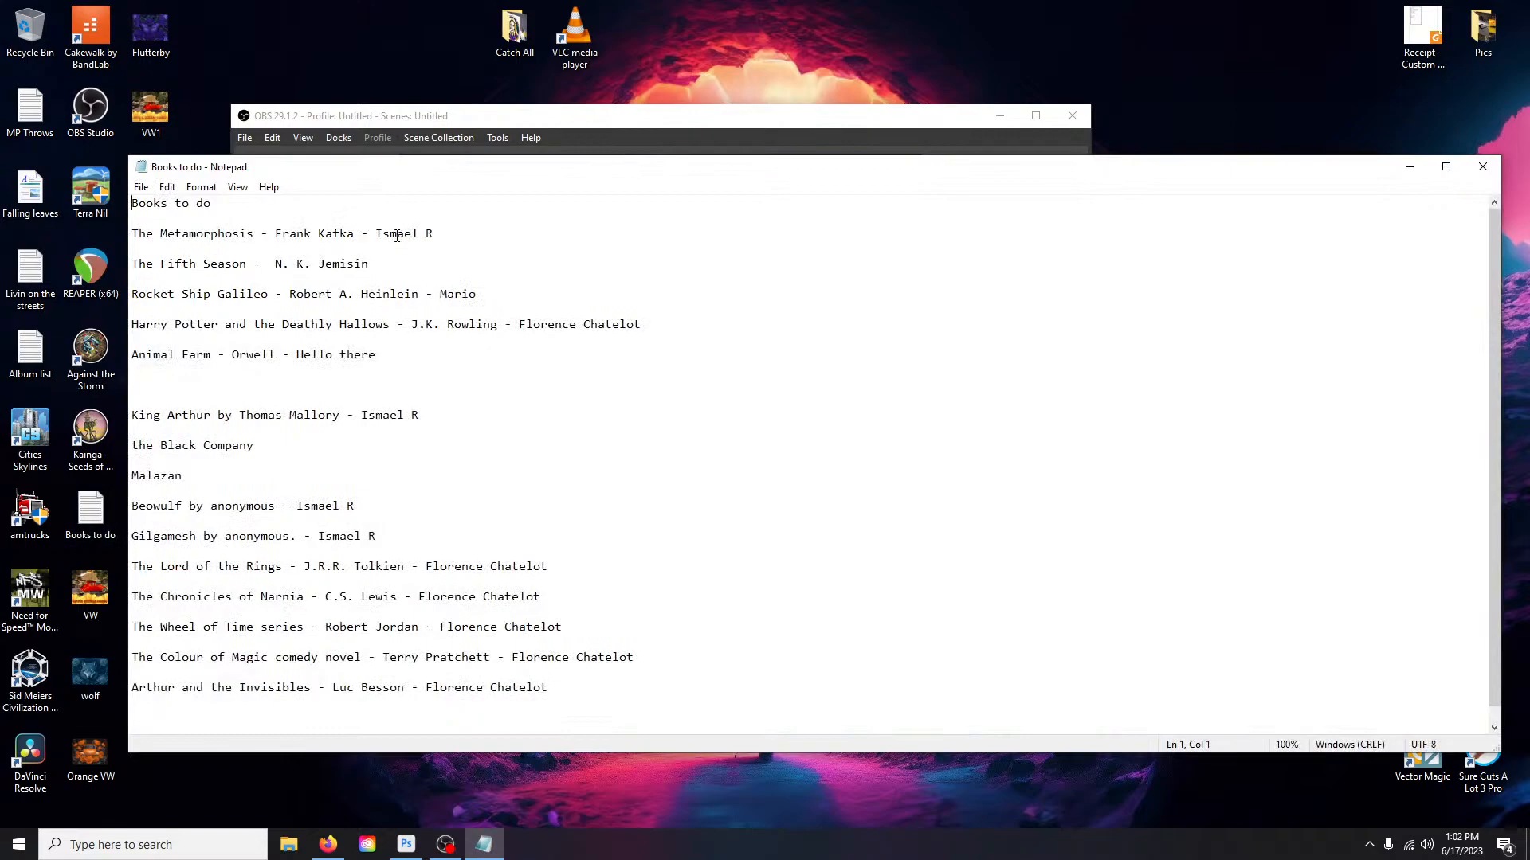
drag(133, 240, 359, 230)
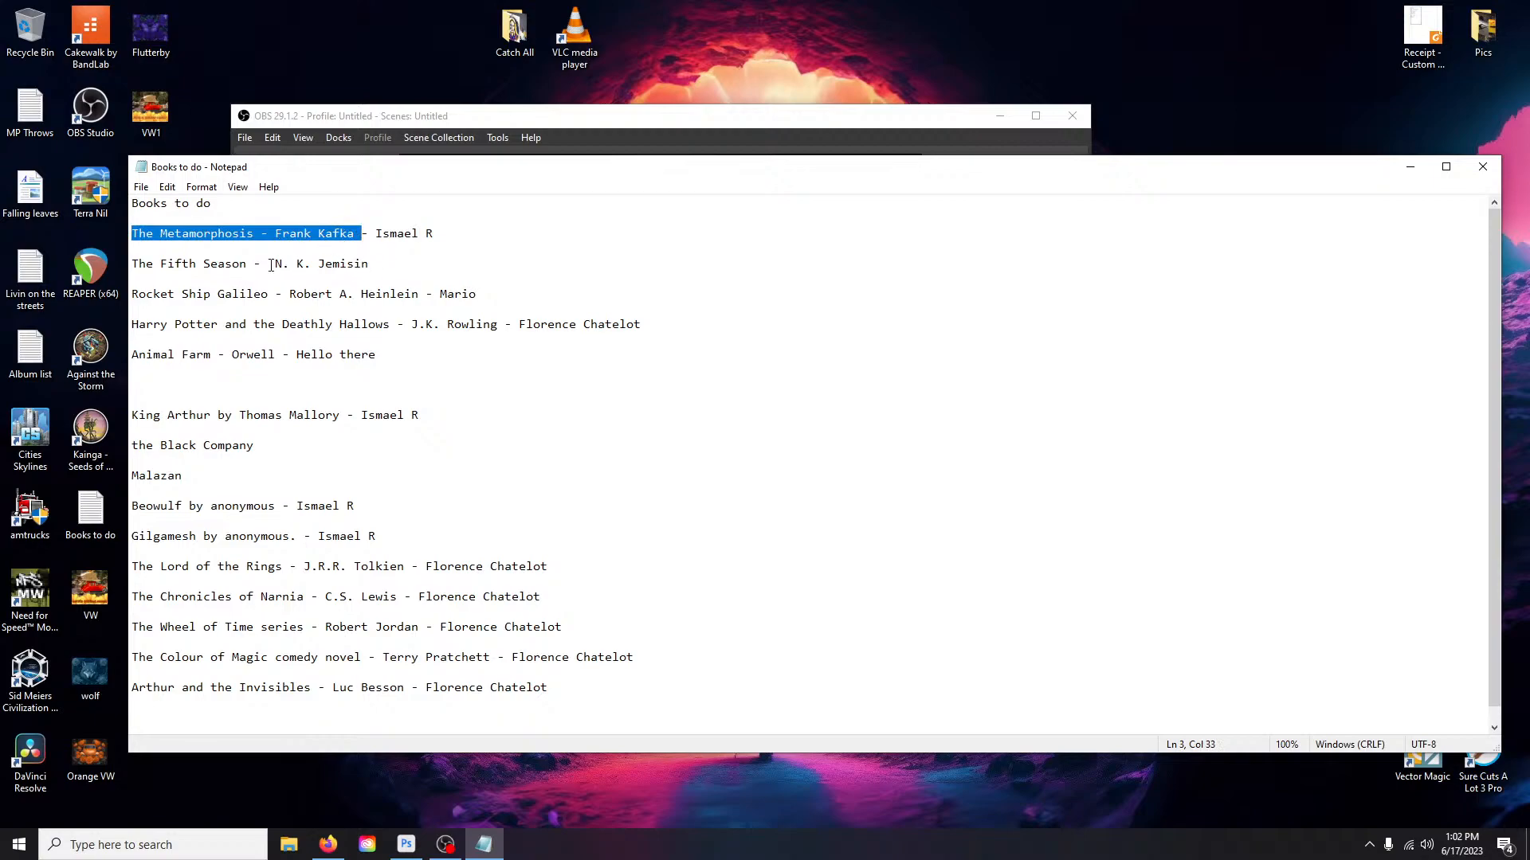
drag(160, 267, 391, 271)
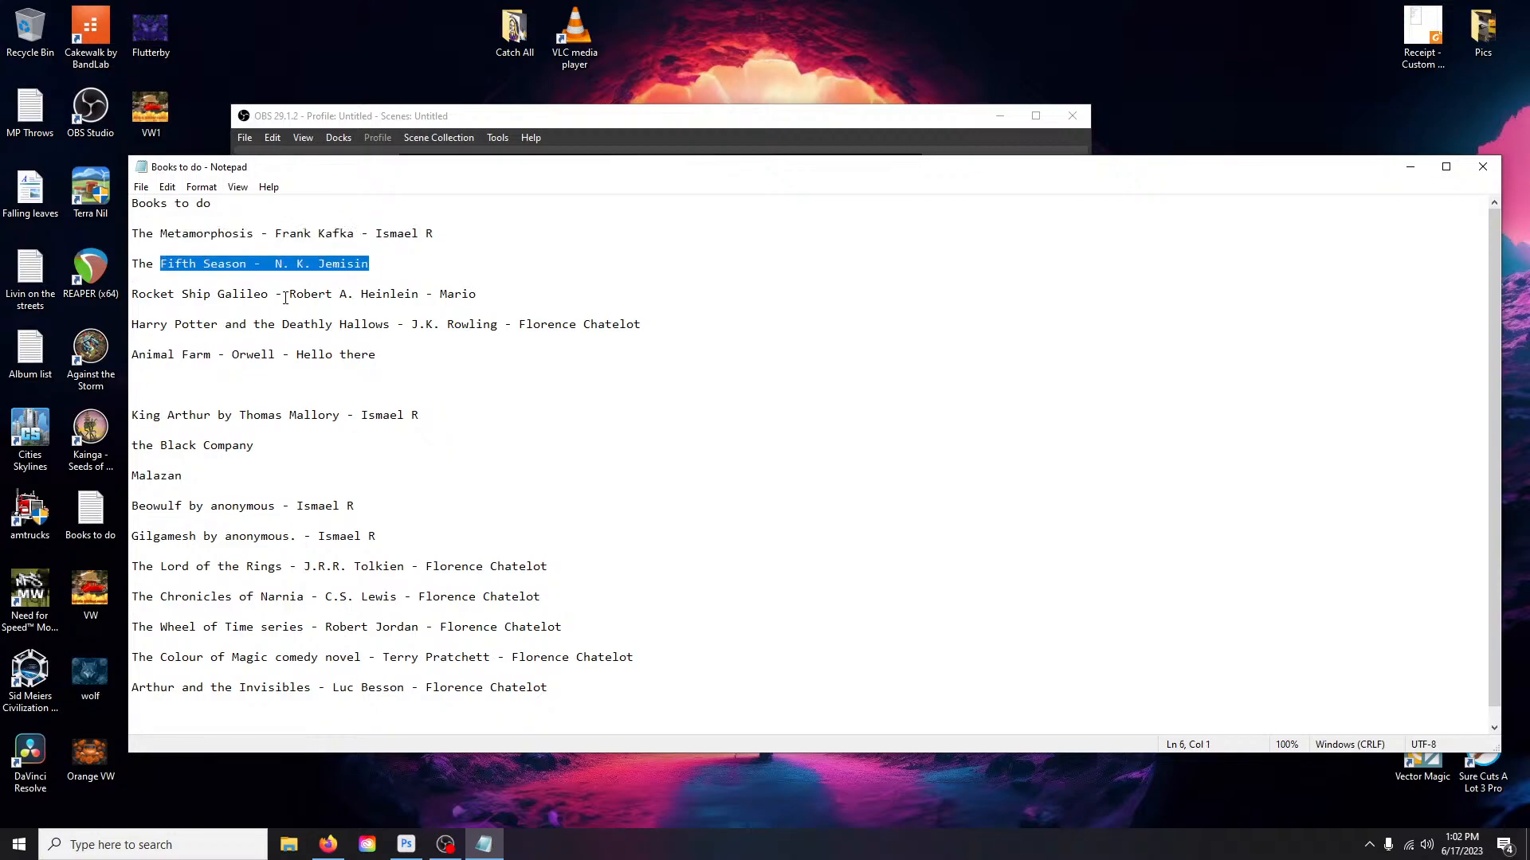
- Highlight the Rocket Ship Galileo, Harry Potter and Animal Farm entries, then close Notepad
drag(132, 296, 424, 295)
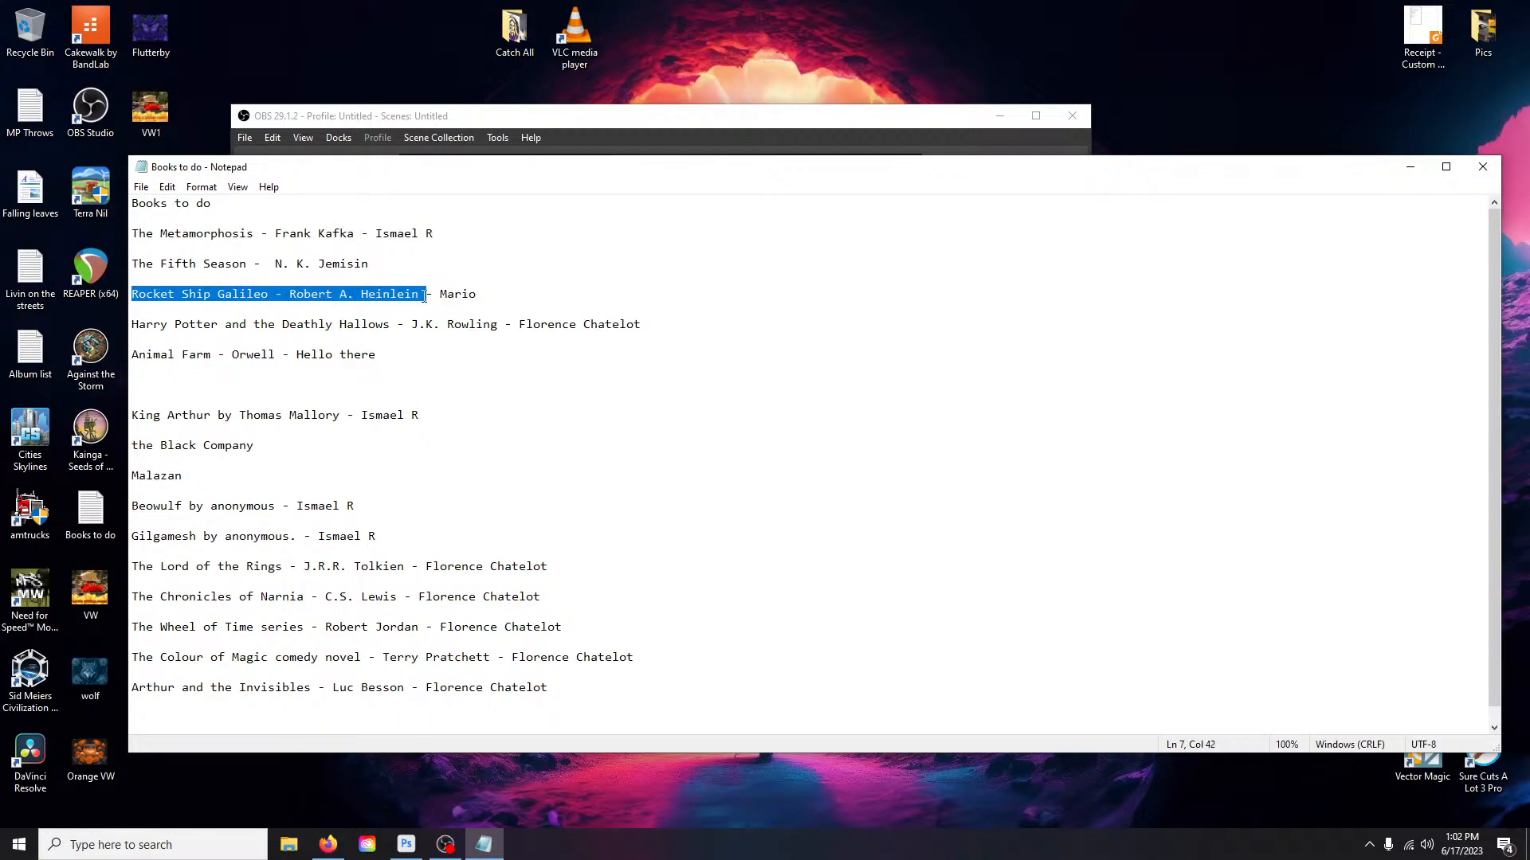
drag(140, 327, 500, 323)
drag(137, 351, 273, 351)
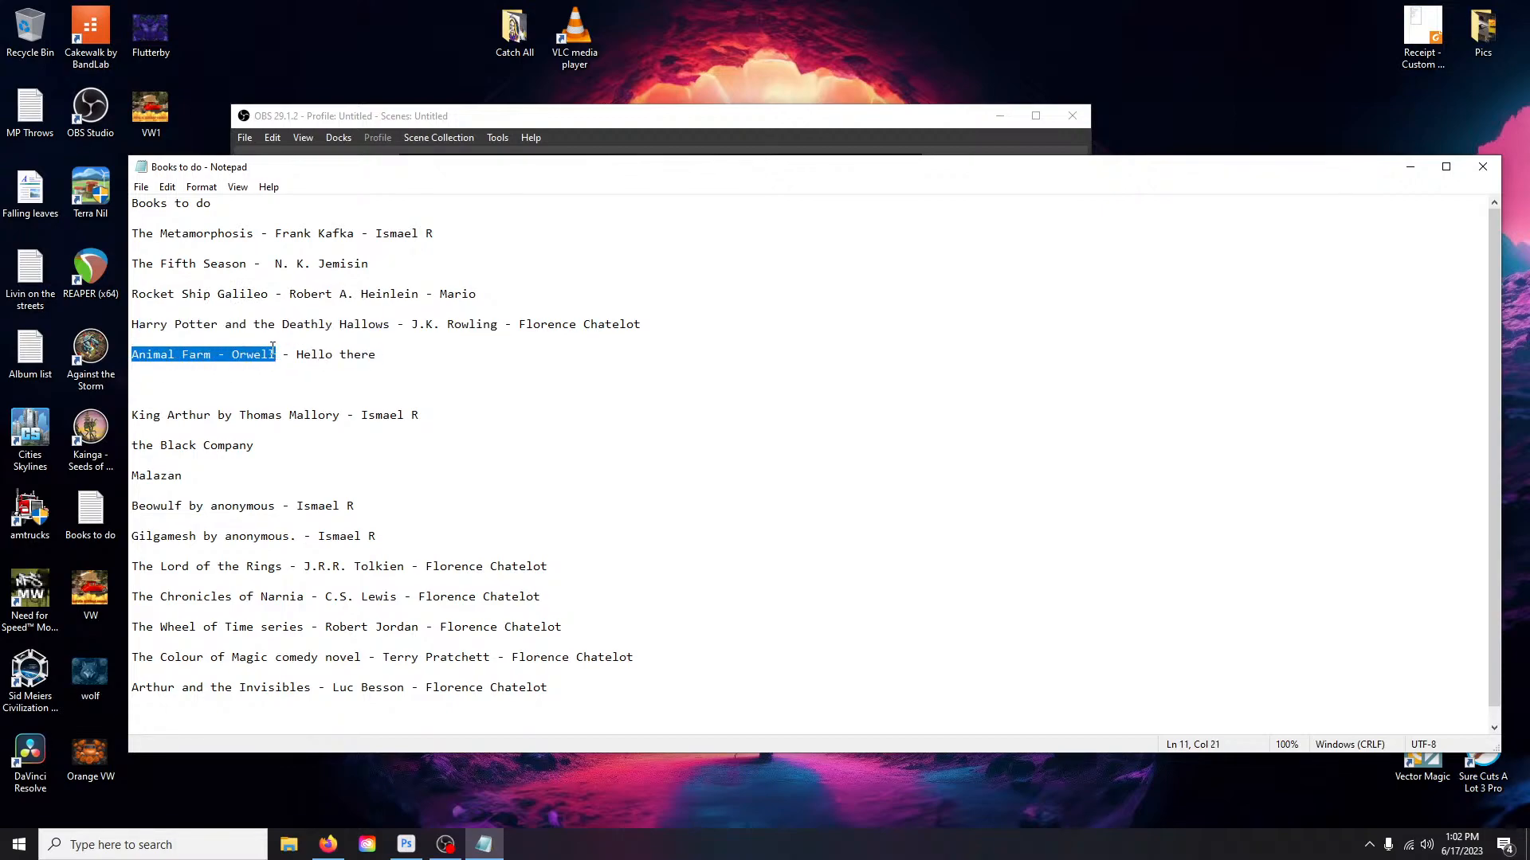
click(1483, 168)
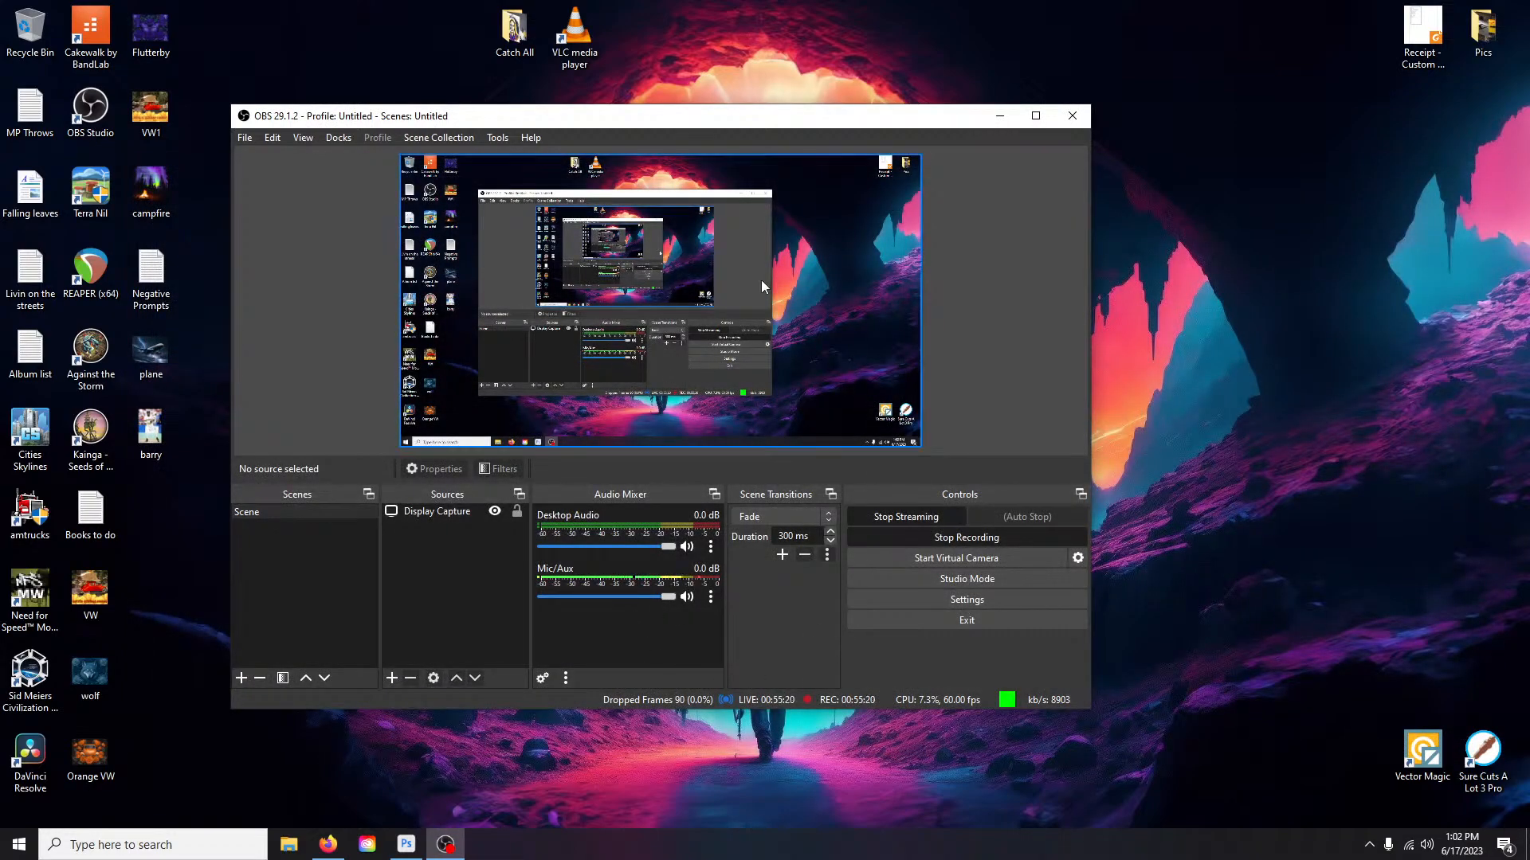